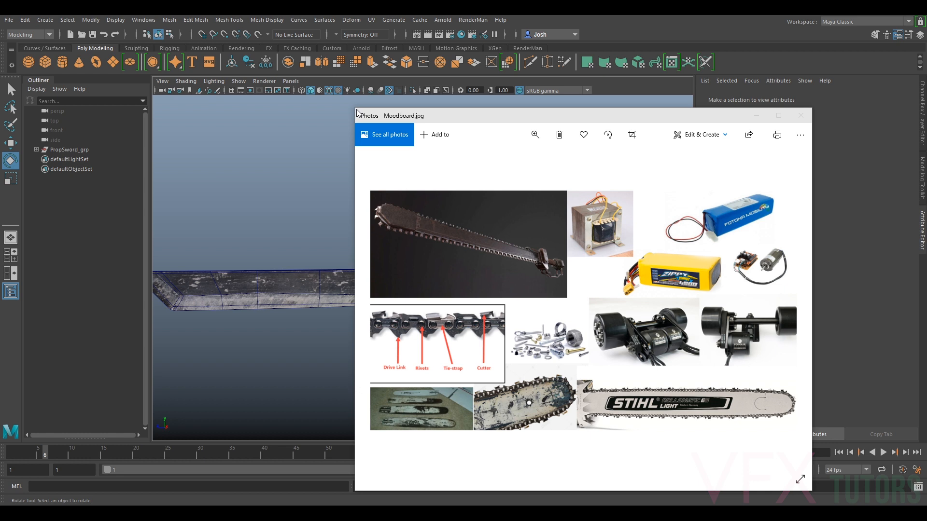
Enlarge the Moodboard.jpg window to examine the chainsaw and motor references, and move it off the Maya viewport.
left_click_drag(355, 110, 200, 76)
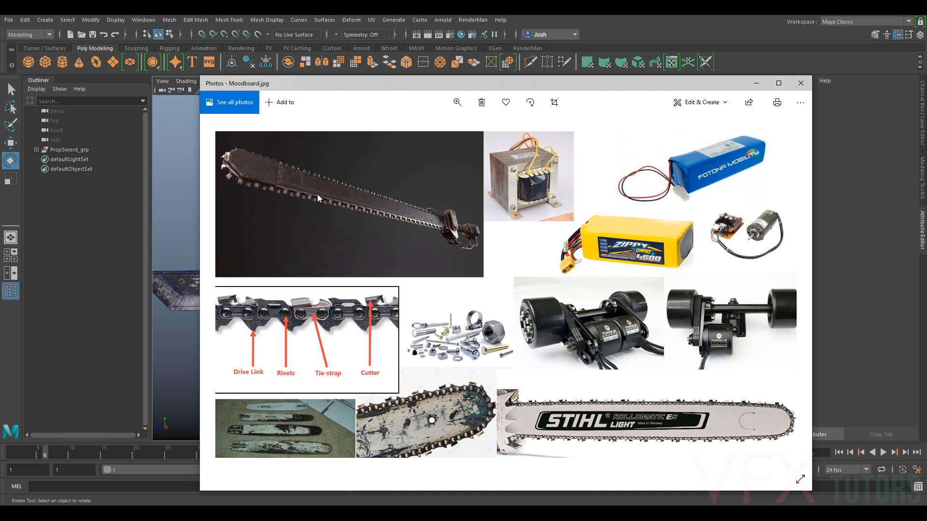
left_click_drag(646, 89, 926, 111)
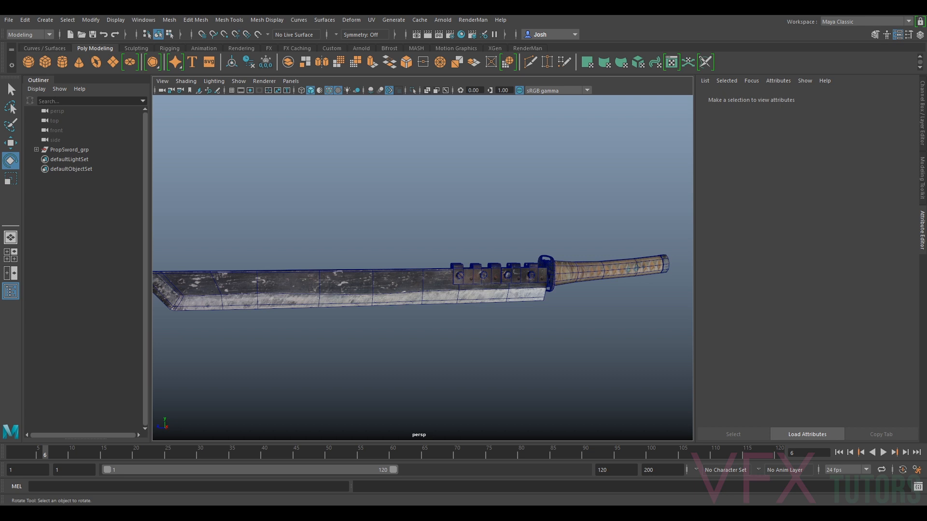
Examine the existing sword model's blade, guard and handle from several angles.
scroll(438, 228, "down", 4)
scroll(438, 228, "up", 4)
left_click_drag(436, 218, 554, 236, "alt")
left_click(432, 263)
left_click_drag(600, 338, 520, 280, "alt")
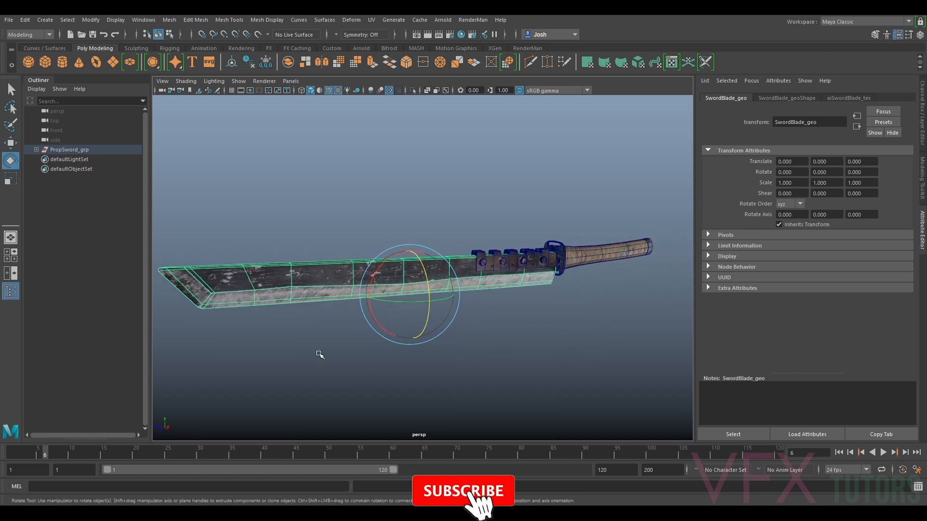
left_click_drag(581, 352, 512, 311, "alt")
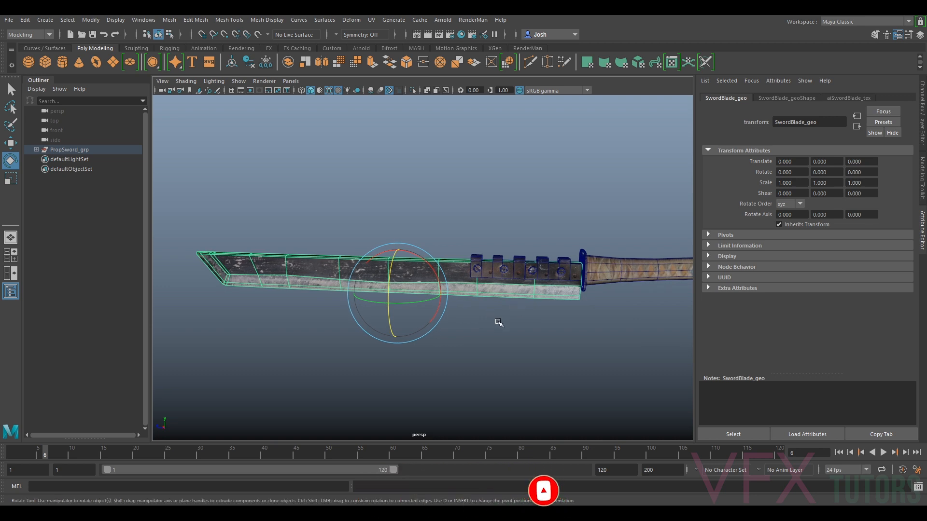
left_click(510, 340)
left_click_drag(478, 339, 492, 339, "alt")
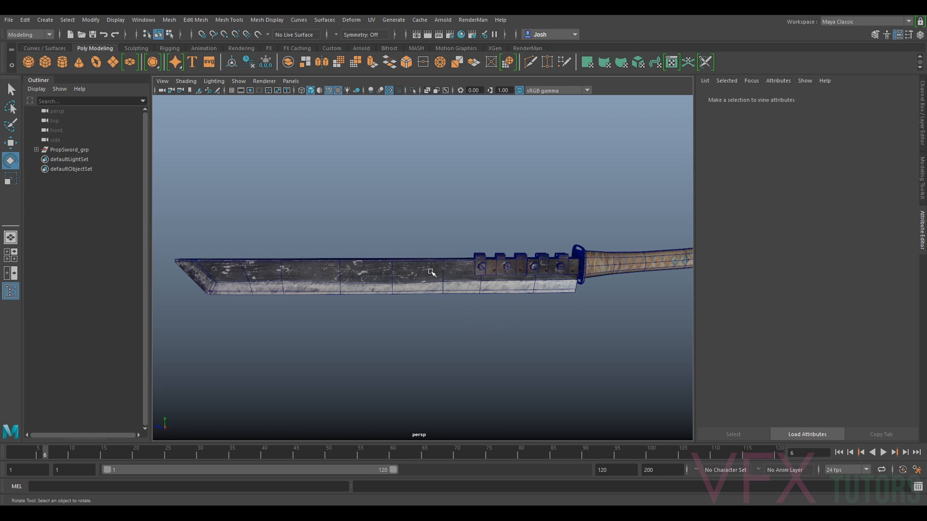
left_click_drag(489, 198, 384, 285, "alt")
Hide the PropSword_grp group so the viewport is clear of the existing sword.
left_click(76, 149)
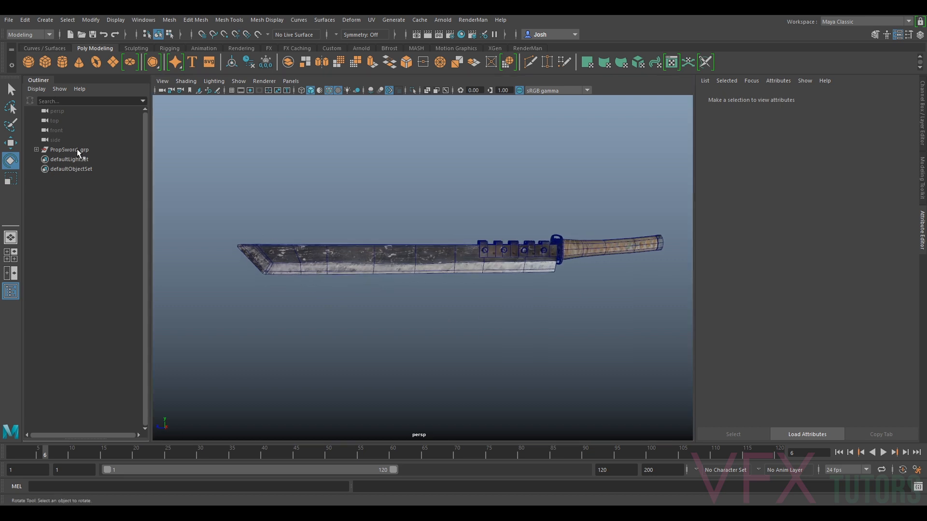
key("ctrl+h")
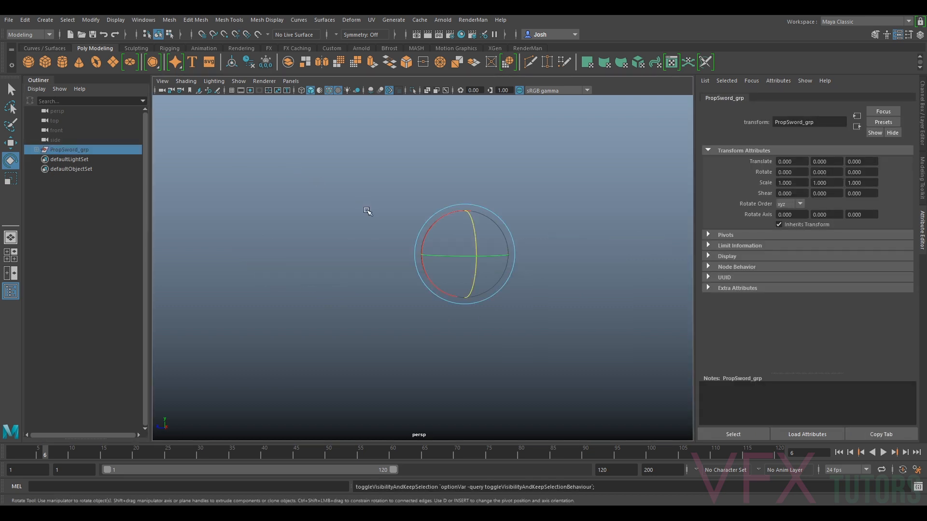
left_click(444, 160)
Switch the viewport to the front orthographic view and select its camera.
left_click(291, 81)
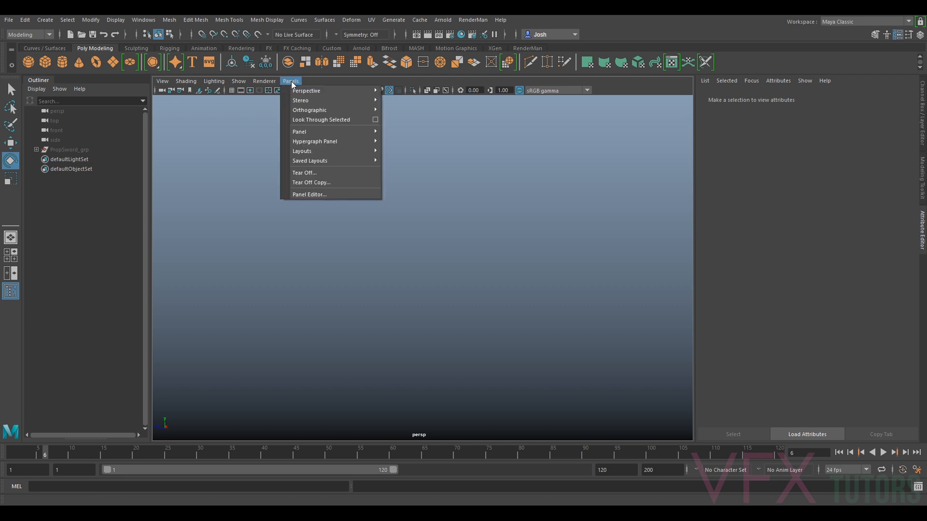
mouse_move(300, 114)
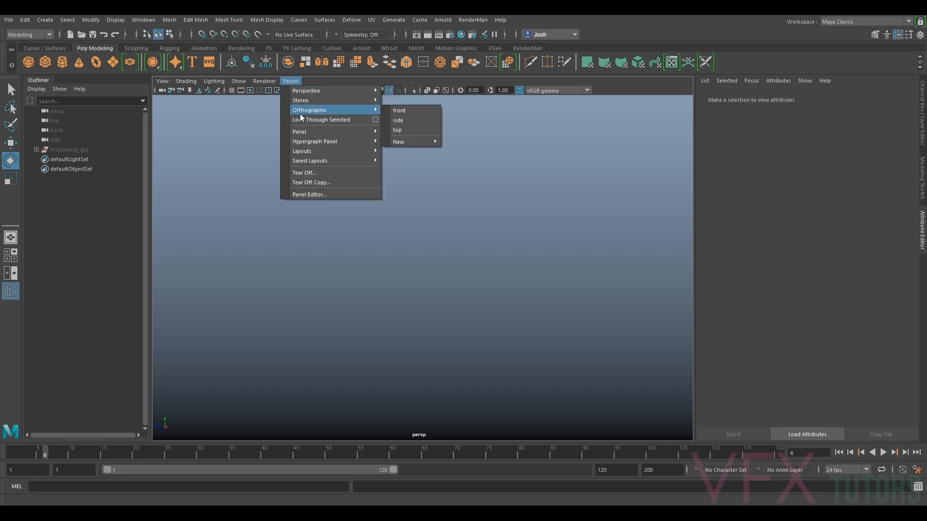
left_click(410, 115)
left_click(162, 82)
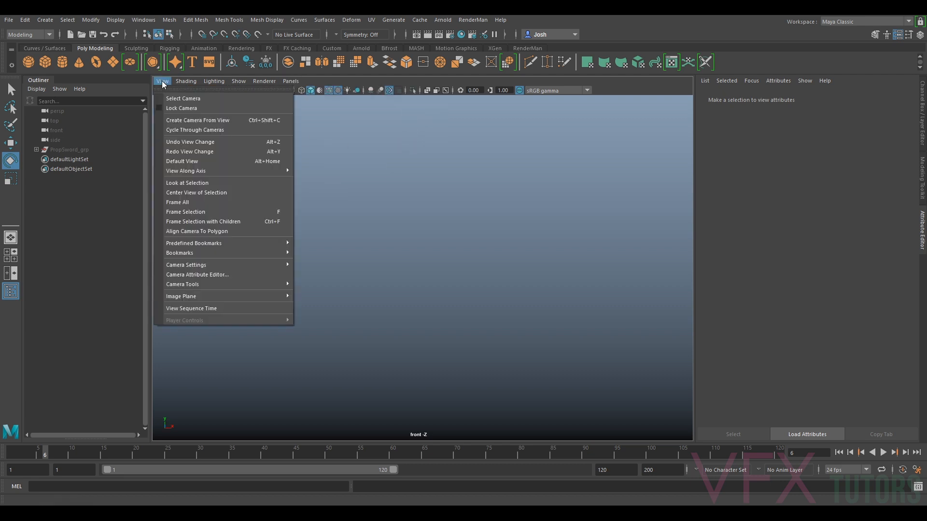
left_click(183, 99)
Start an image plane import for the front camera and browse to the G:\VFXtutors\Modelling\Sword\SwordRef folder.
left_click(162, 82)
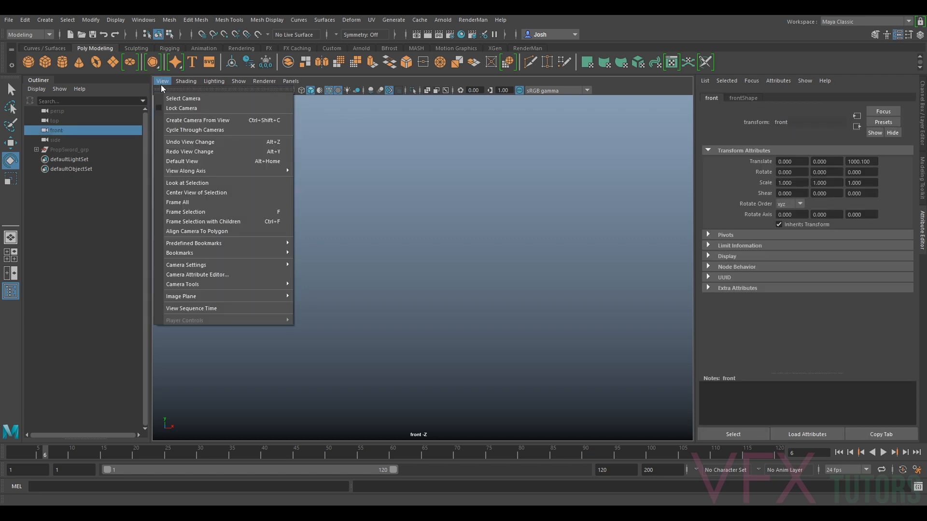
mouse_move(234, 295)
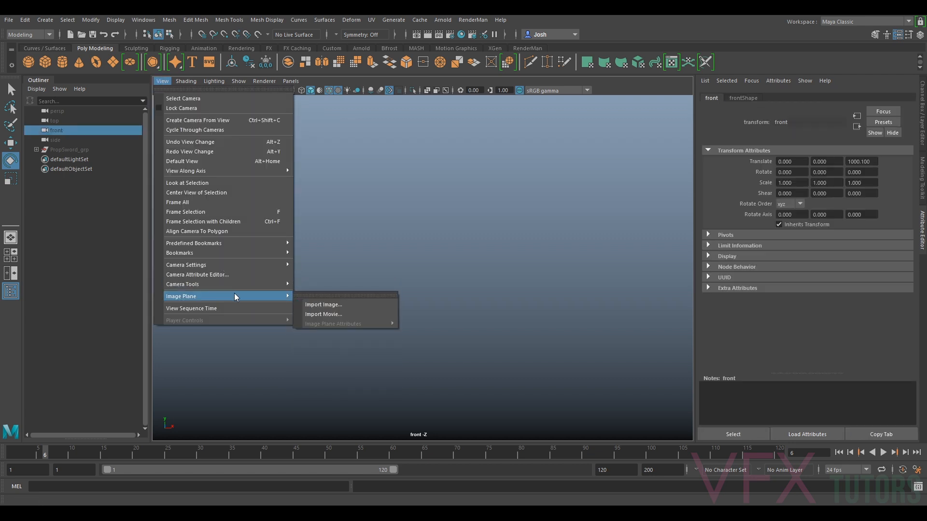
left_click(324, 305)
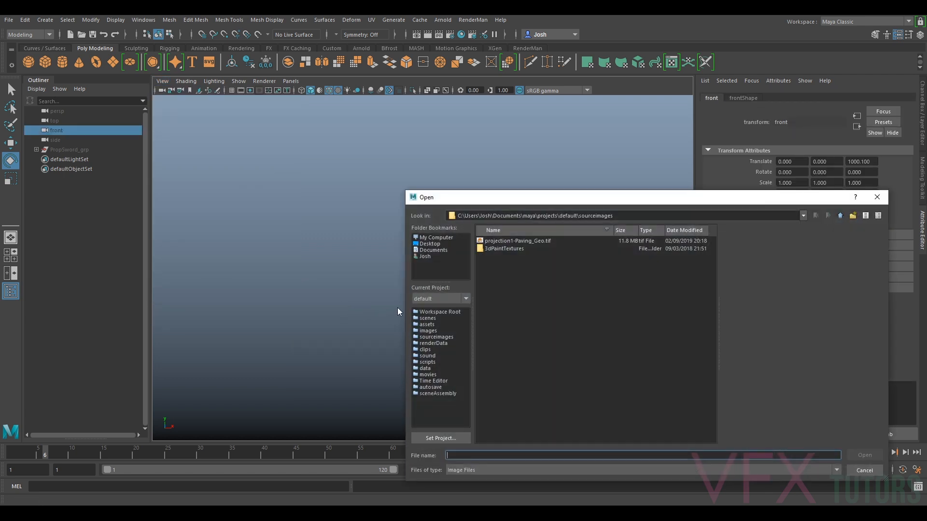
left_click(433, 238)
double_click(512, 258)
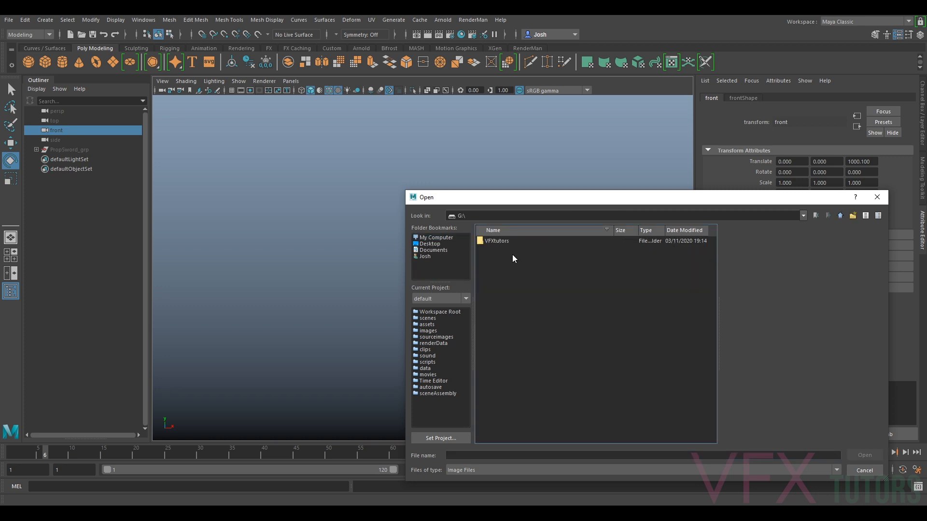
double_click(494, 241)
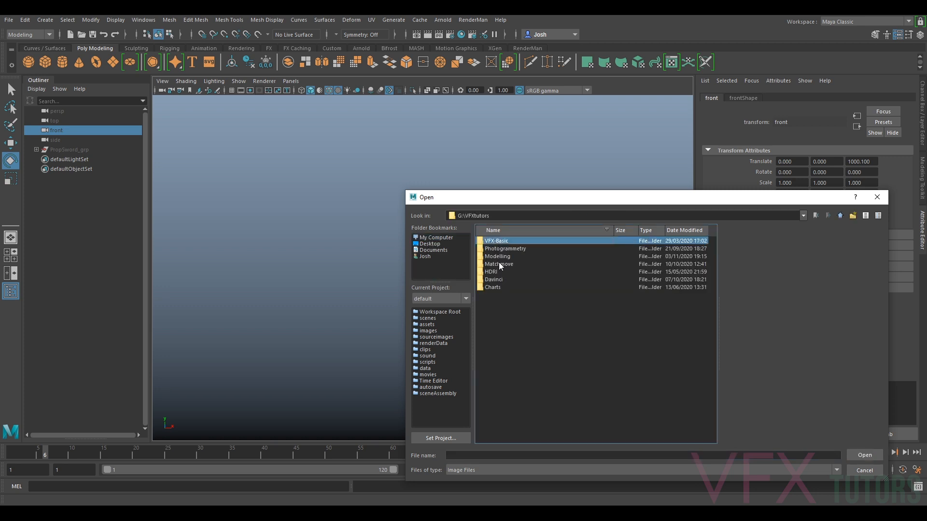
double_click(497, 257)
double_click(496, 241)
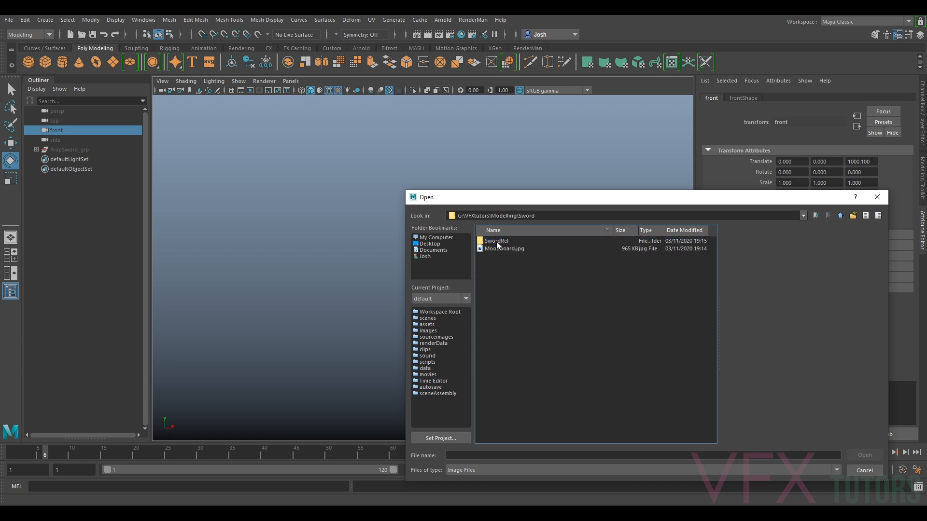
double_click(500, 242)
left_click_drag(575, 208, 434, 121)
Preview several reference images and import Rollomatic_ES_Light_bar.png as the front view's image plane.
left_click(388, 155)
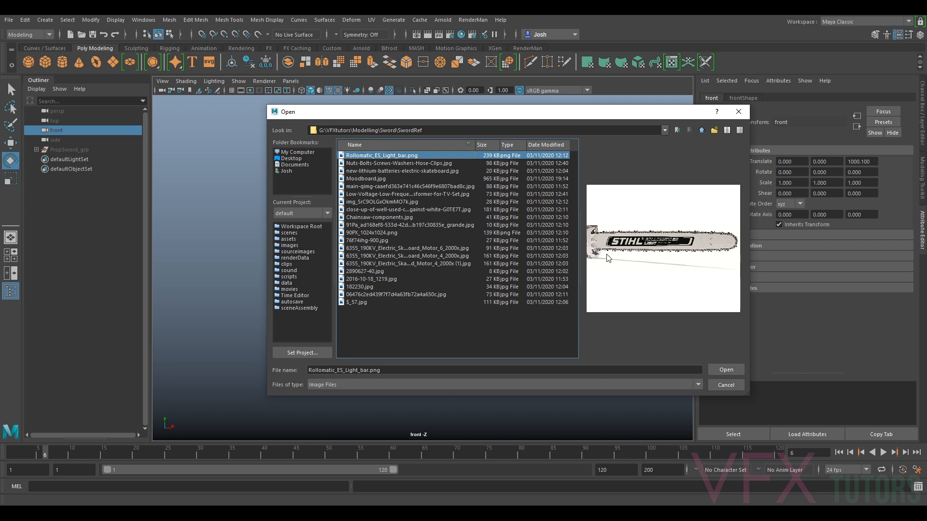
left_click(380, 167)
left_click(382, 171)
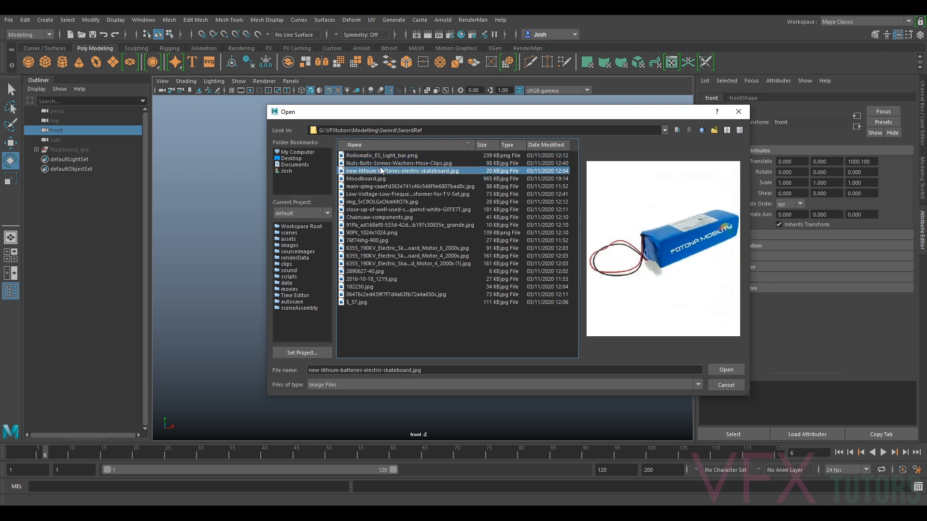
left_click(383, 179)
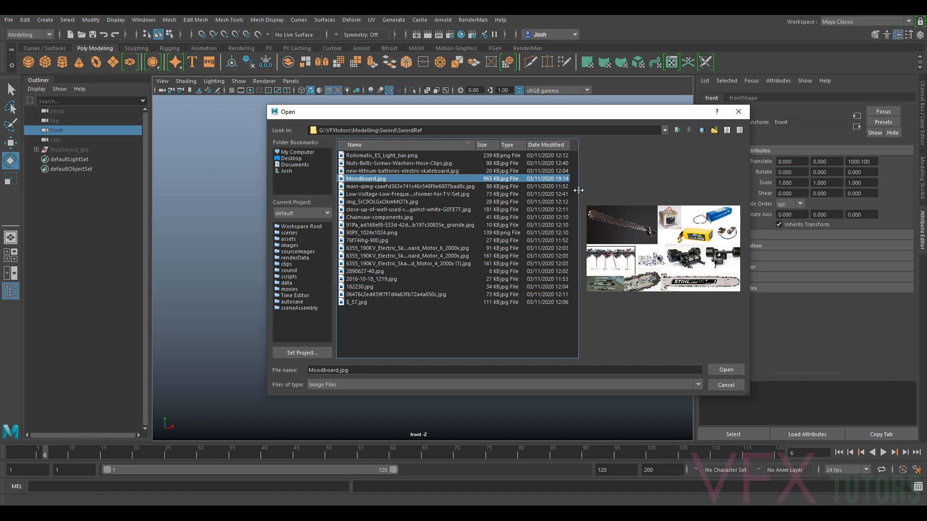
left_click(383, 157)
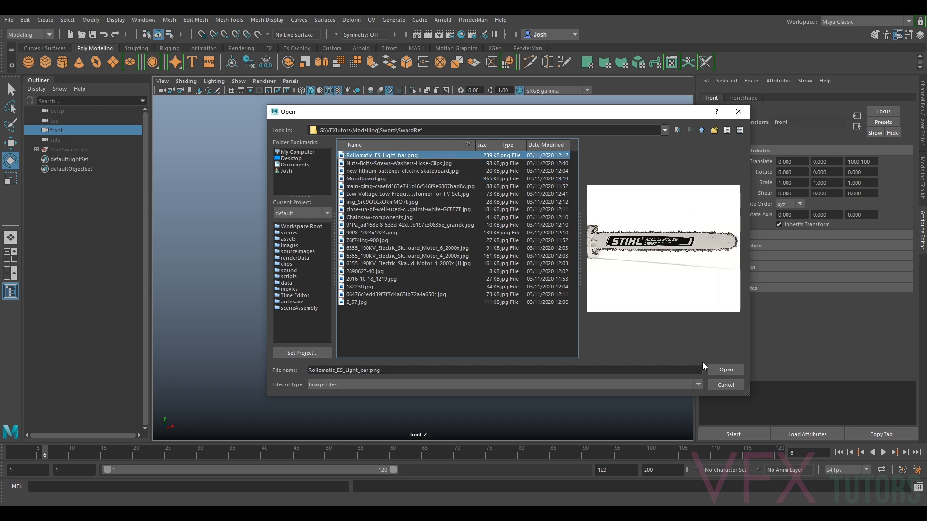
left_click(726, 370)
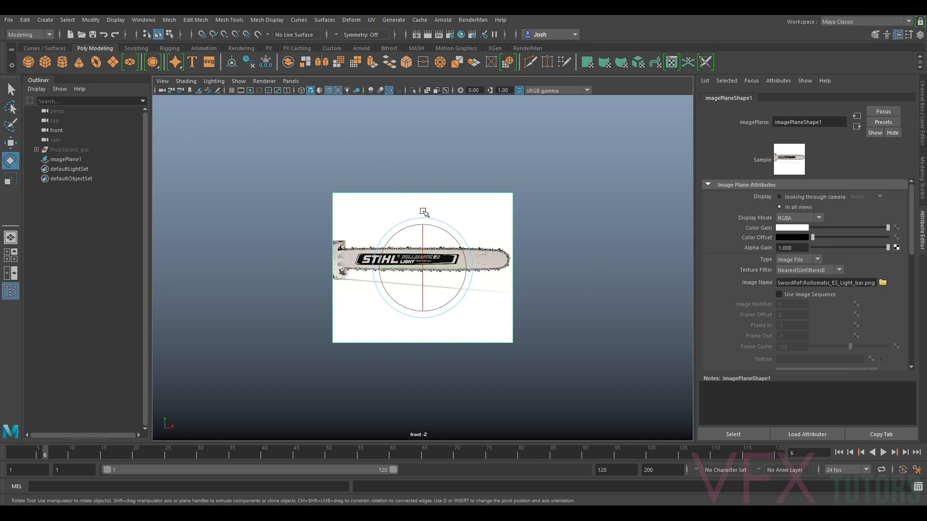
Examine the imported chainsaw bar reference closely and as a whole in the front view.
scroll(423, 213, "up", 5)
scroll(379, 263, "down", 5)
key("f")
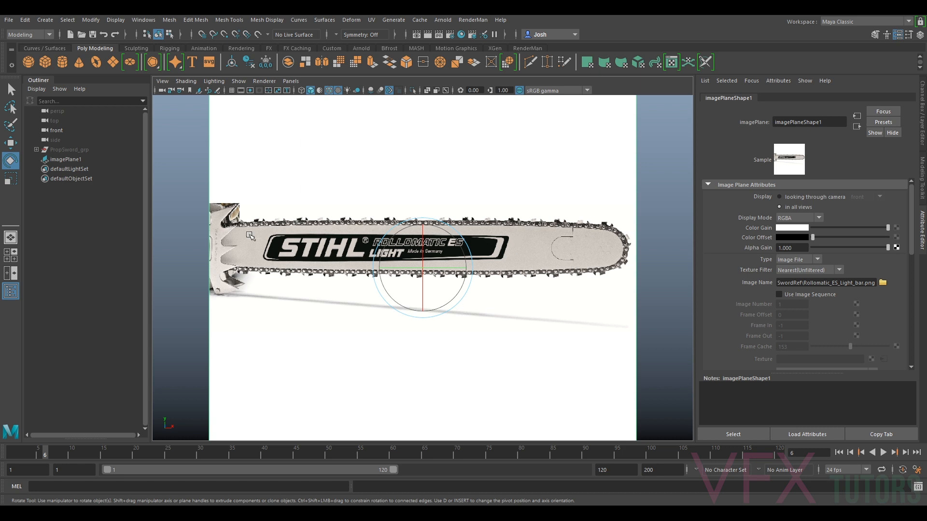
left_click(56, 130)
scroll(512, 196, "down", 4)
scroll(555, 193, "up", 1)
scroll(578, 186, "up", 1)
left_click(578, 186)
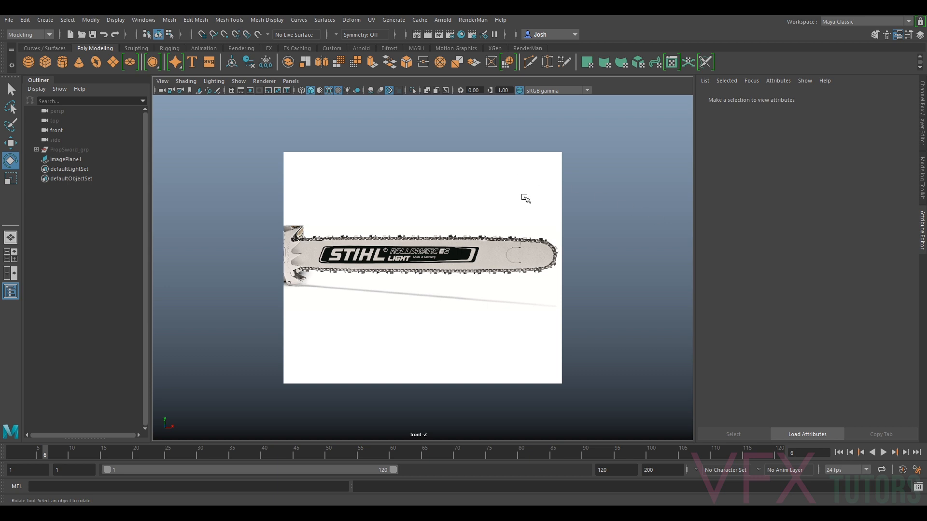
left_click(436, 229)
left_click(621, 208)
Create a polygon cylinder and set its X rotation to 90 so its round cap faces the front view.
left_click(62, 63)
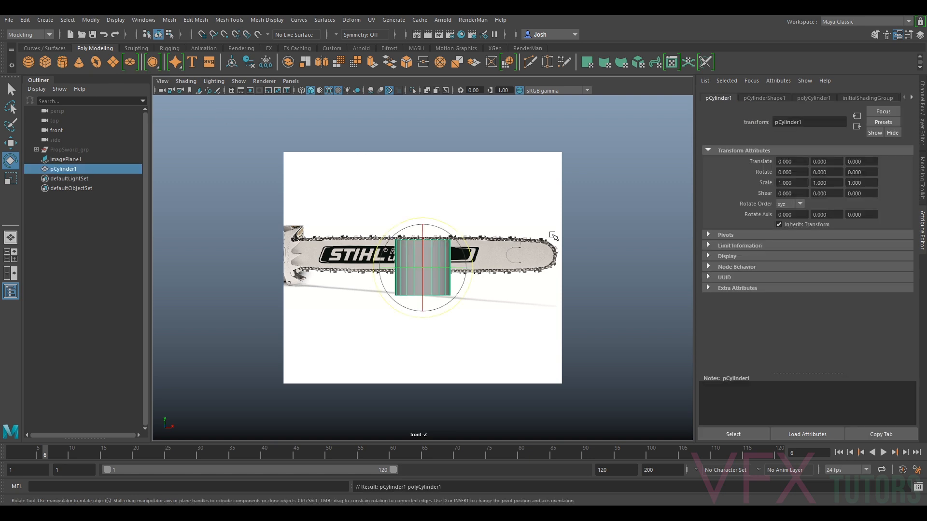
left_click_drag(422, 243, 437, 293)
left_click(803, 172)
type("90")
key("Return")
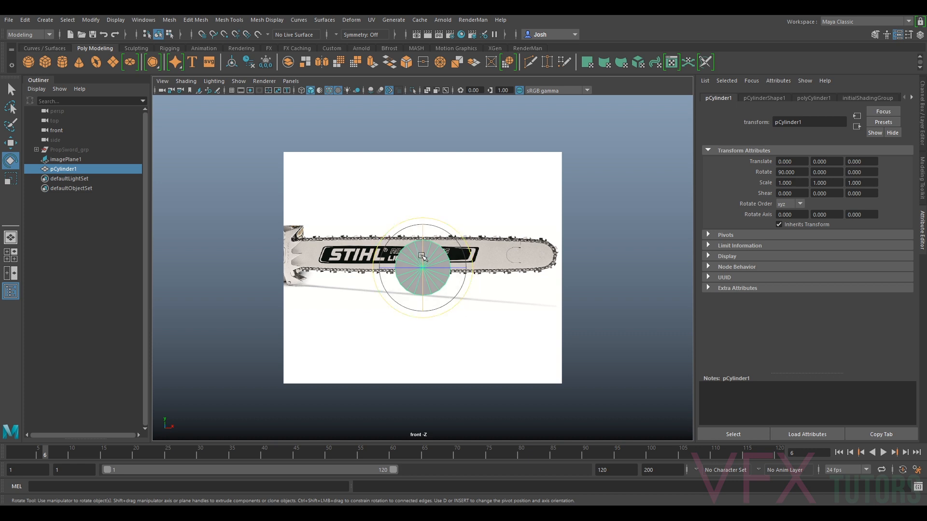
Scale the cylinder uniformly to about 0.729 and move it onto the chainsaw bar's rounded tip, at about X 4.026, Y 0.445.
key("r")
left_click_drag(427, 265, 581, 252)
scroll(412, 274, "up", 2)
key("w")
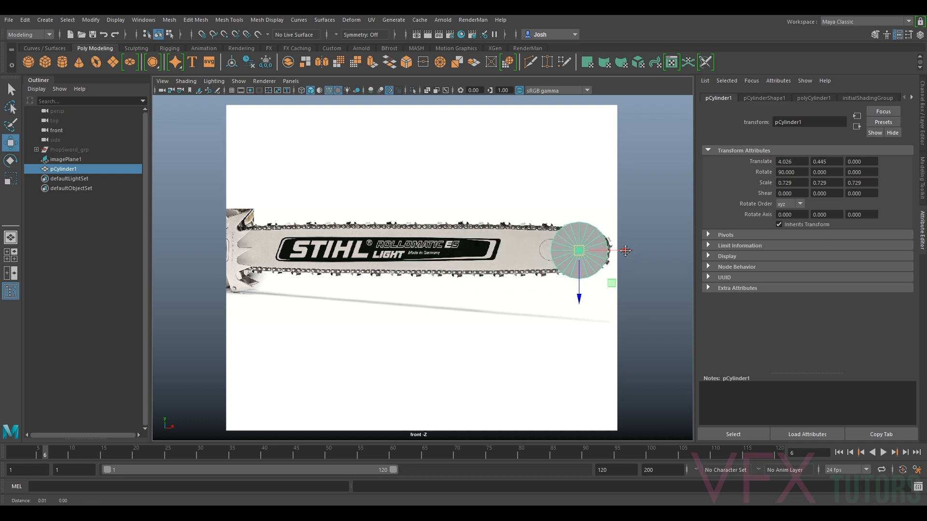
middle_click_drag(589, 253, 562, 253, "alt")
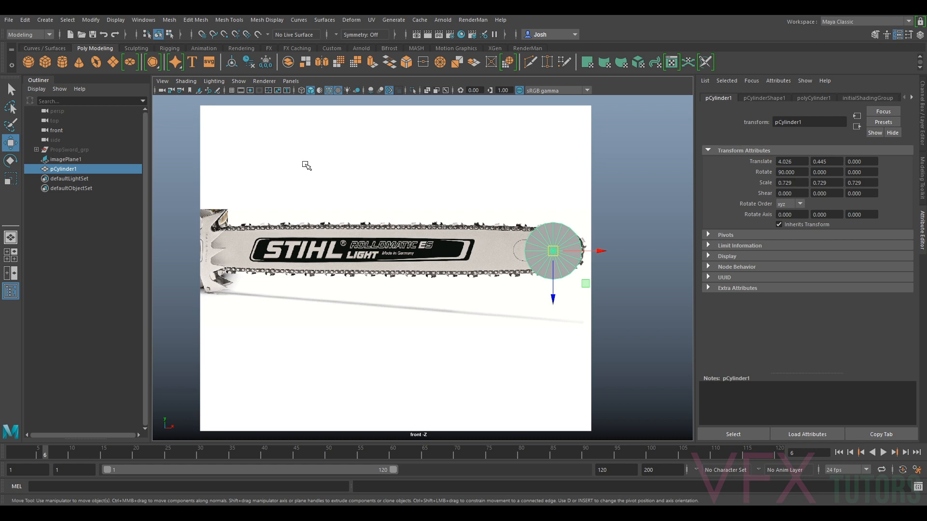
Reduce the cylinder's uniform scale to about 0.467 and shift it to about X 4.229, inside the chain at the bar's tip.
left_click(163, 81)
left_click(165, 83)
left_click(448, 251)
left_click(564, 253)
scroll(569, 264, "up", 3)
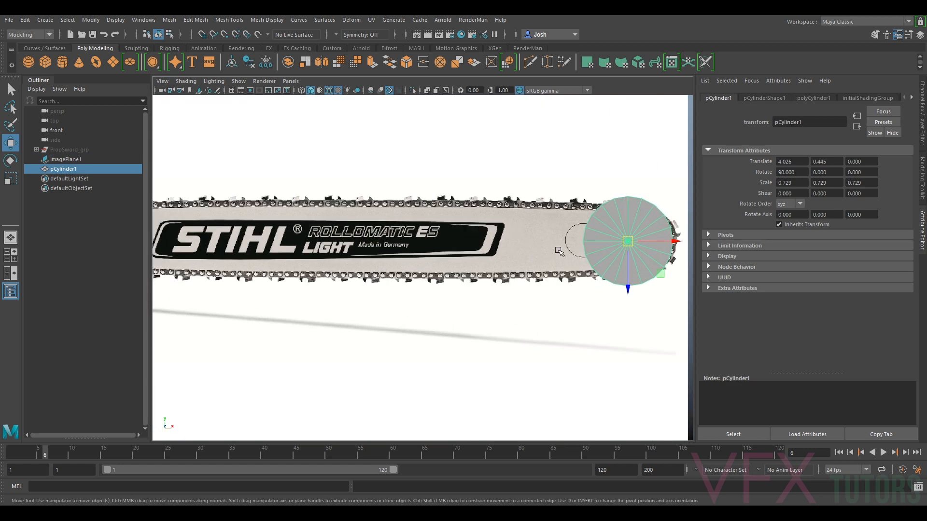
middle_click_drag(650, 191, 502, 203, "alt")
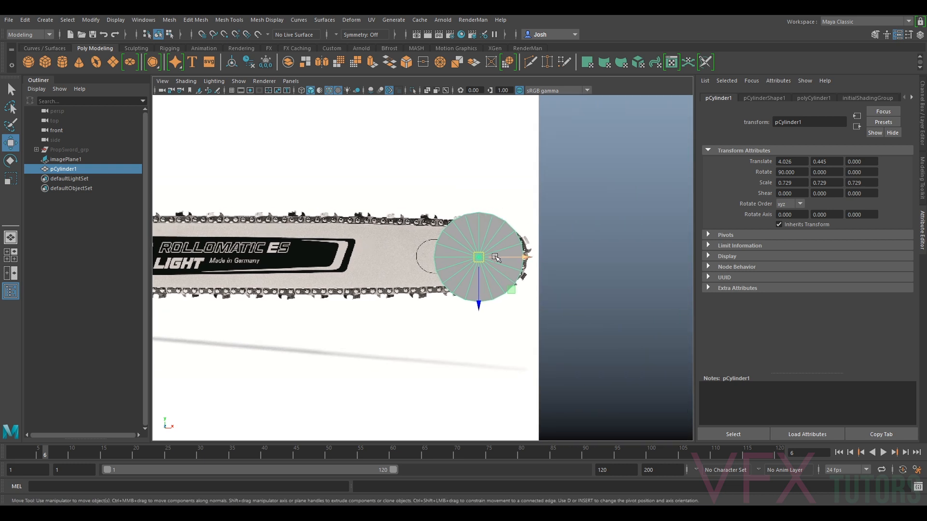
key("r")
mouse_move(481, 259)
left_mouse_down()
mouse_move(454, 261)
mouse_move(509, 261)
mouse_move(498, 264)
left_mouse_up()
key("w")
key("r")
scroll(496, 261, "up", 4)
key("w")
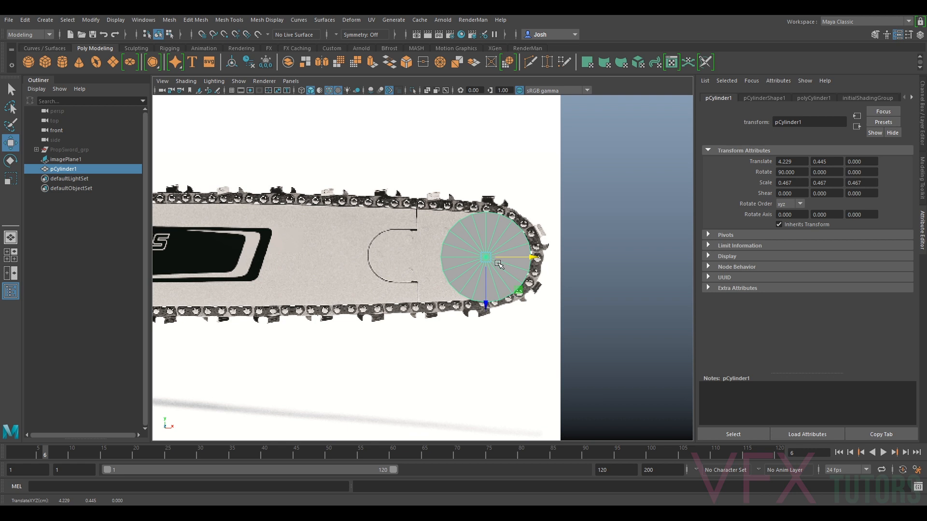
Display the viewport in wireframe and refit the cylinder to the bar's tip at scale 0.421, X 4.279 and Y 0.450.
key("r")
left_click(186, 81)
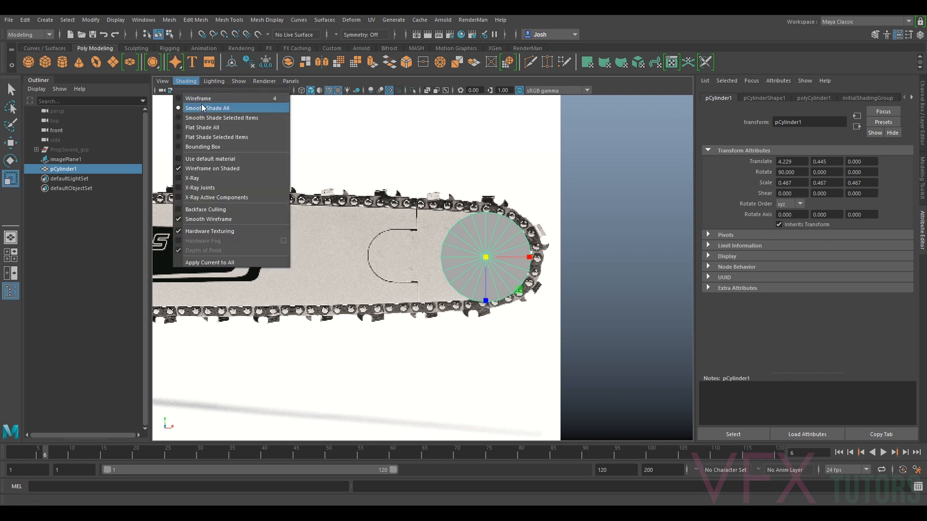
left_click(202, 99)
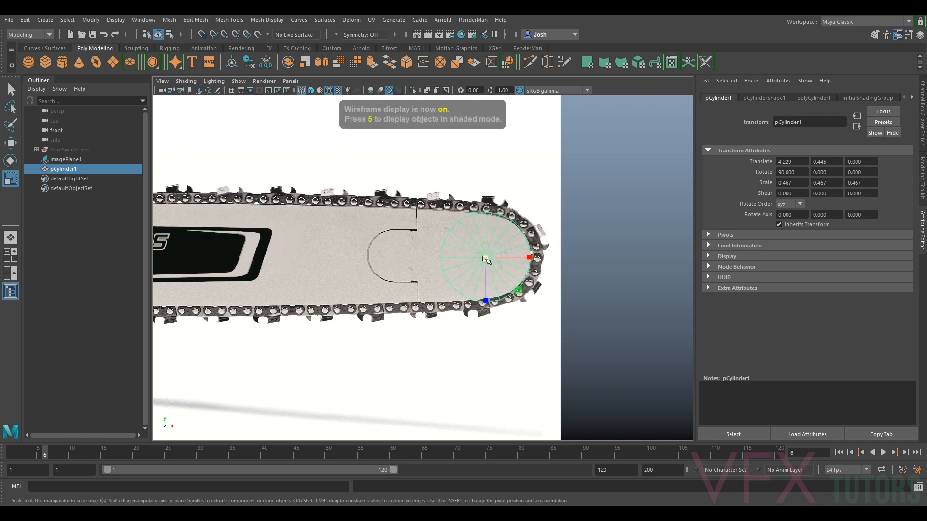
mouse_move(486, 259)
left_mouse_down()
mouse_move(519, 258)
mouse_move(491, 276)
left_mouse_up()
key("w")
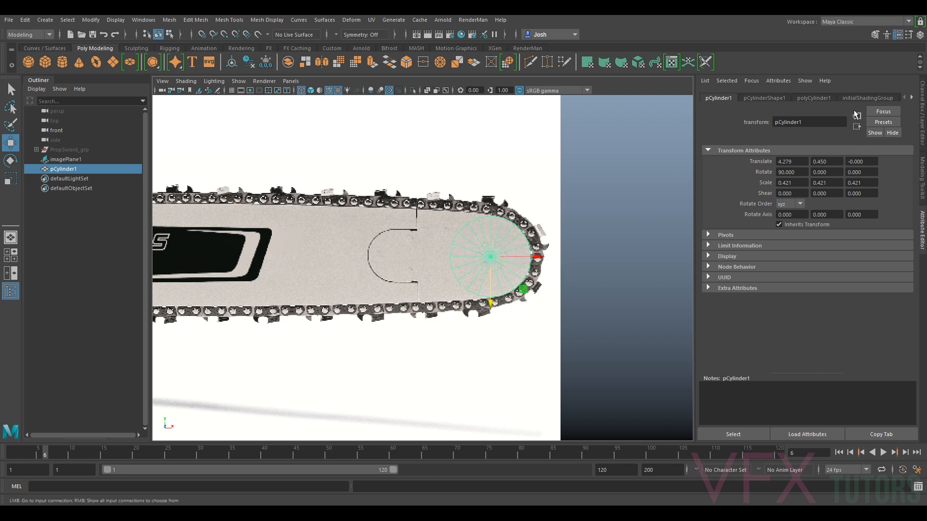
Set the cylinder's axis subdivisions to 16 and switch it to face selection mode.
left_click(813, 98)
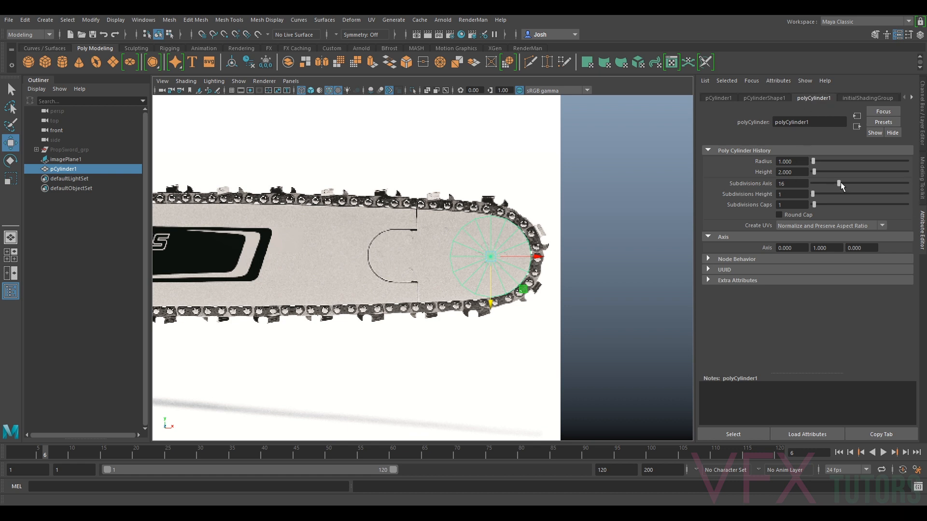
mouse_move(481, 235)
right_mouse_down()
mouse_move(471, 236)
mouse_move(479, 251)
right_mouse_up()
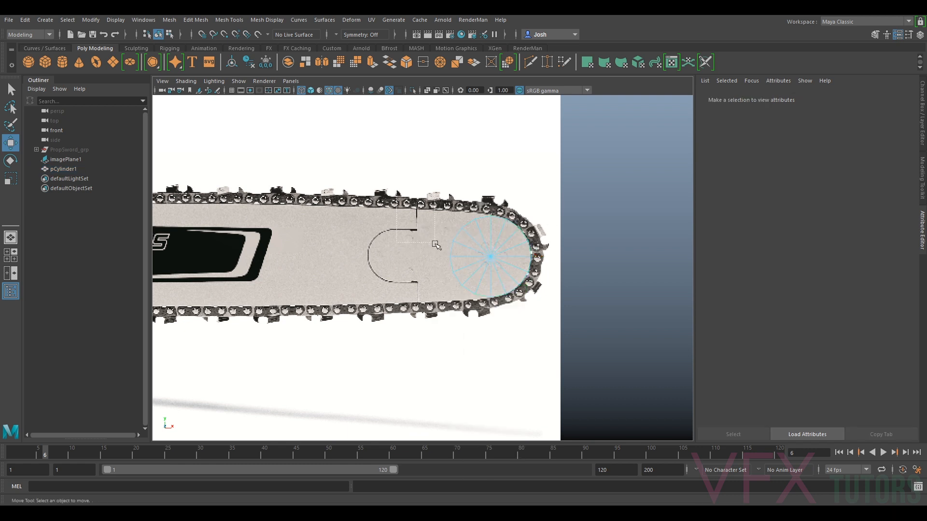
Delete the left half of the cylinder's faces and select the exposed vertical cut edges in edge mode.
left_click_drag(482, 314, 482, 314)
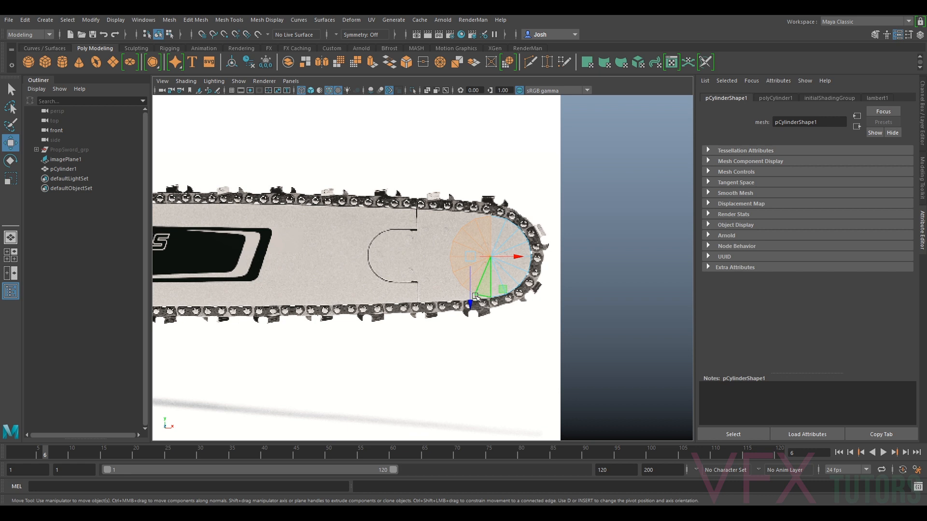
left_click(484, 280)
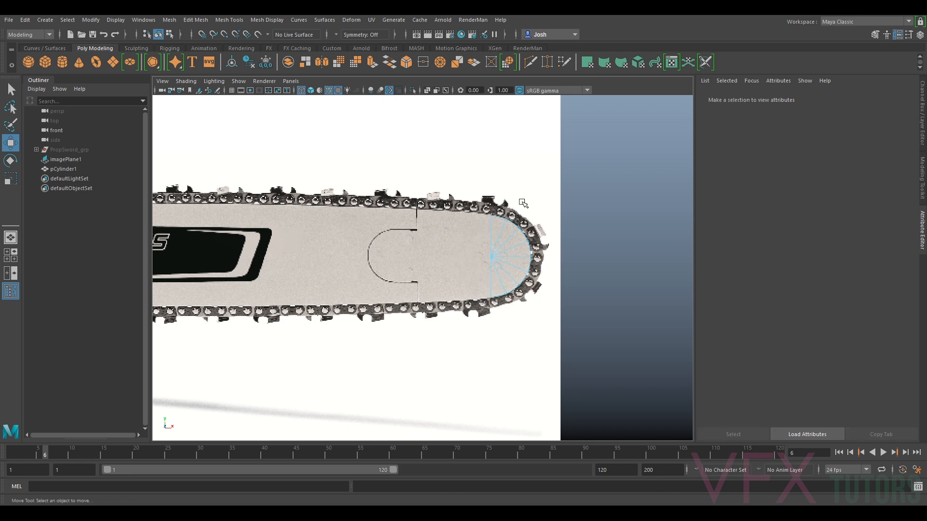
right_click_drag(511, 235, 503, 226)
left_click(505, 226)
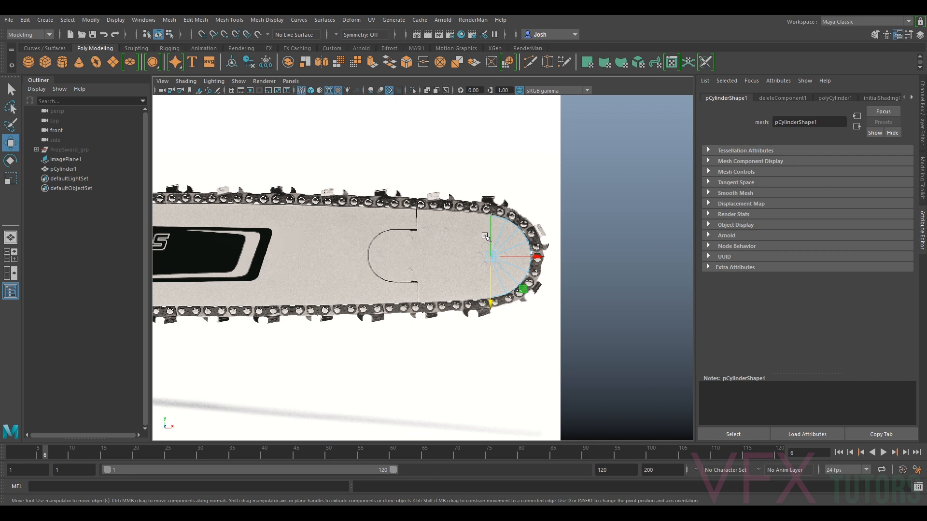
Extrude the cut edges along the bar to X 3.536 and scale them vertically to match the bar's height.
key("ctrl+e")
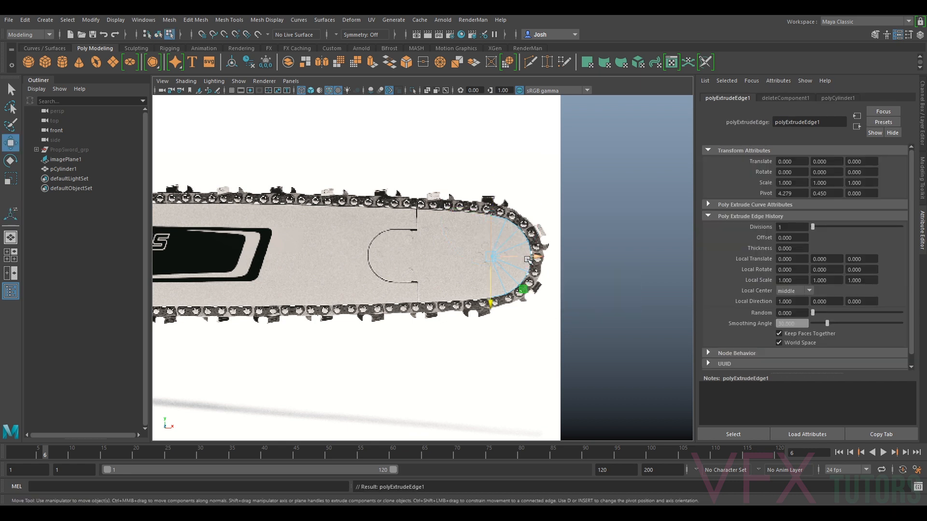
left_click_drag(532, 258, 454, 256)
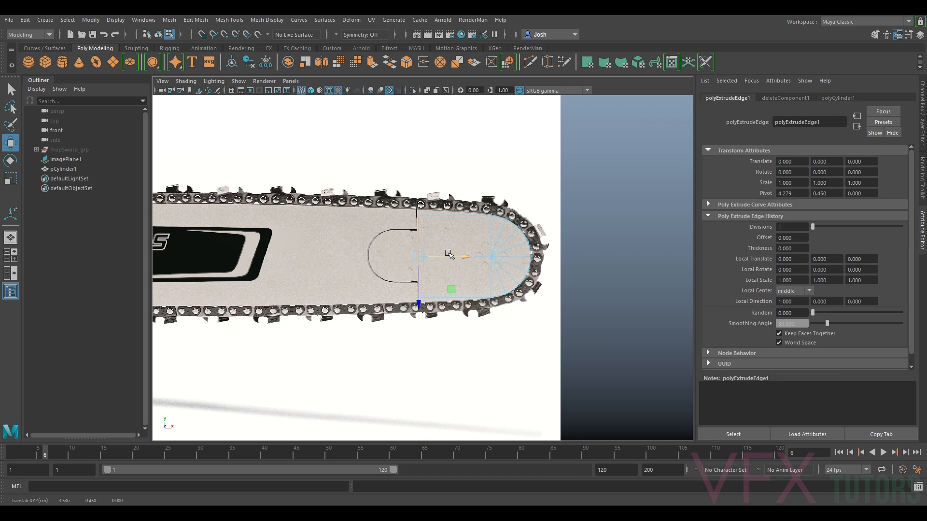
key("r")
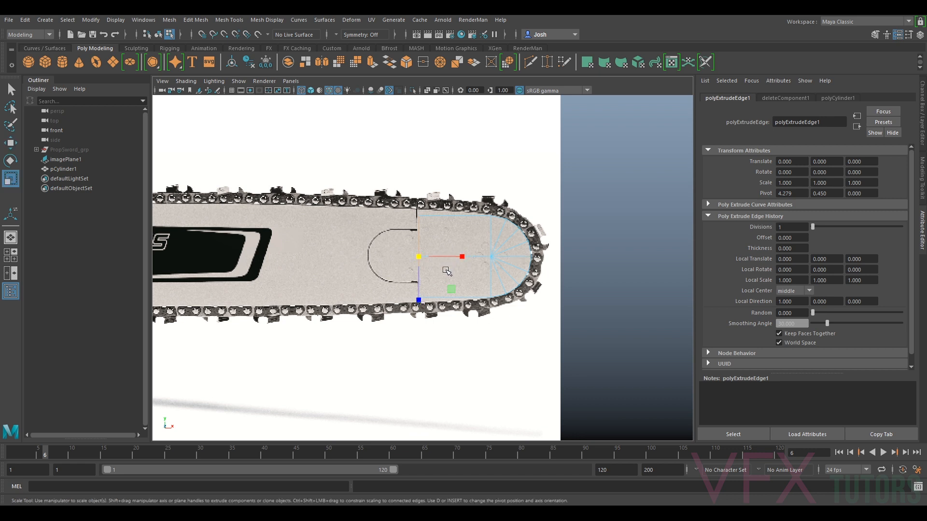
left_click_drag(419, 303, 421, 290)
scroll(485, 210, "up", 2)
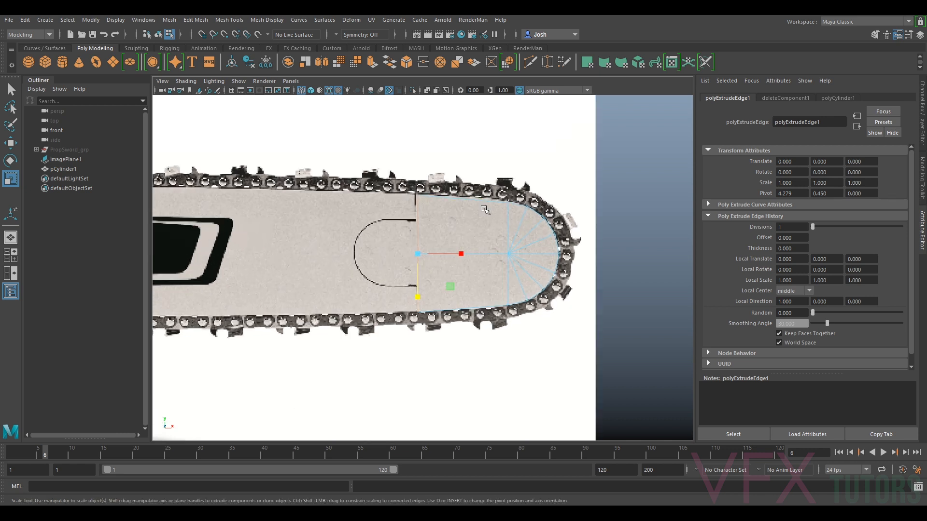
key("w")
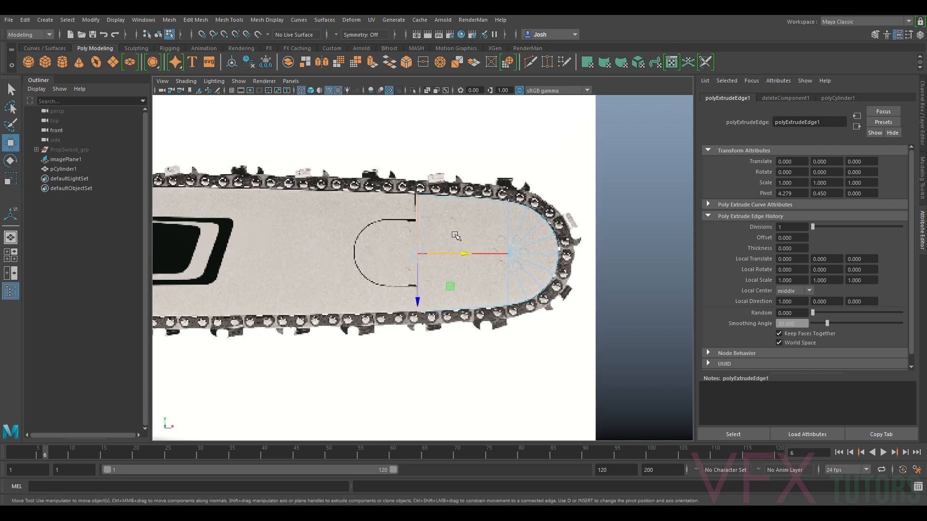
Extrude the end edges again toward the bar's base, placing them at about X 1.741 near the logo's end.
scroll(454, 218, "down", 2)
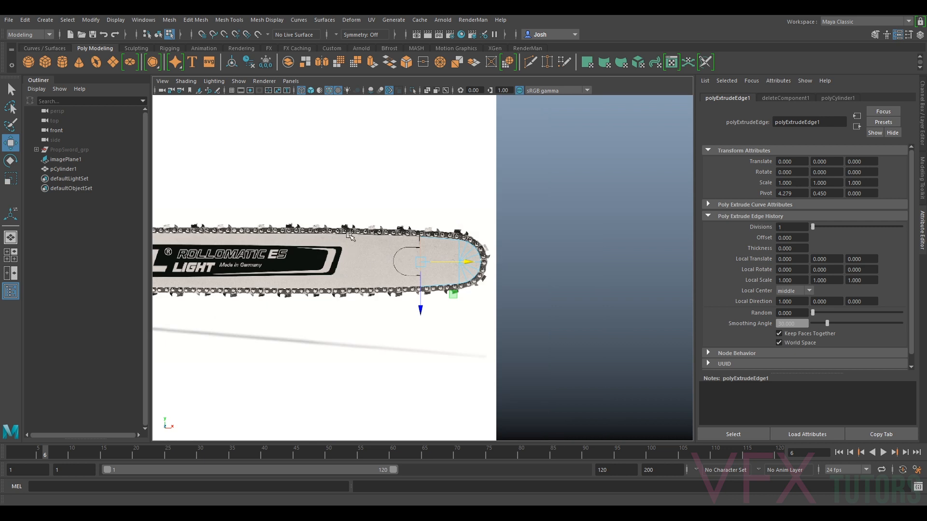
middle_click_drag(361, 235, 380, 232, "alt")
key("ctrl+e")
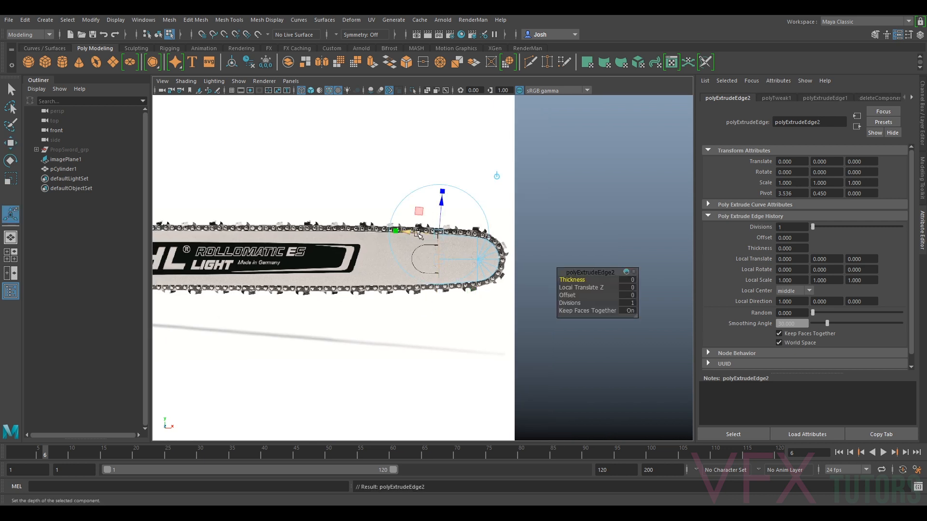
scroll(516, 236, "up", 1)
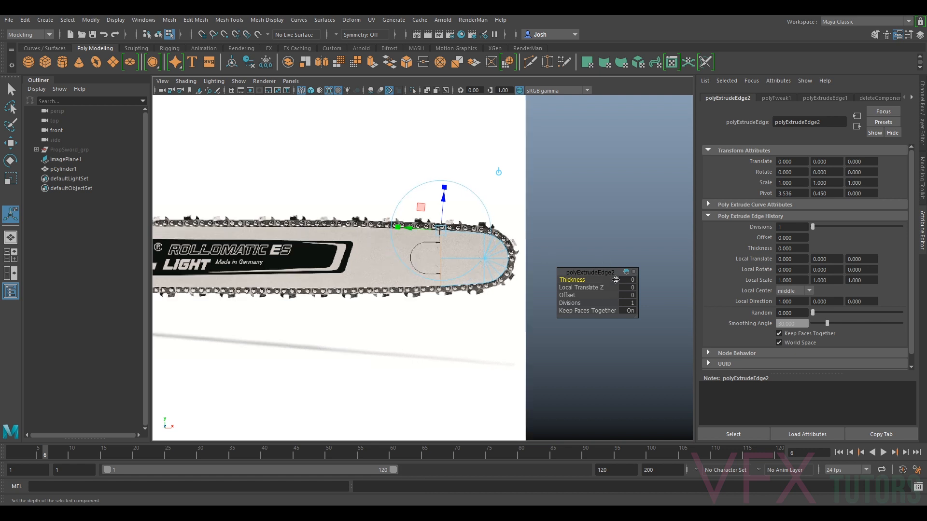
left_click_drag(405, 229, 327, 237)
middle_click_drag(383, 270, 454, 264, "alt")
scroll(478, 263, "up", 2)
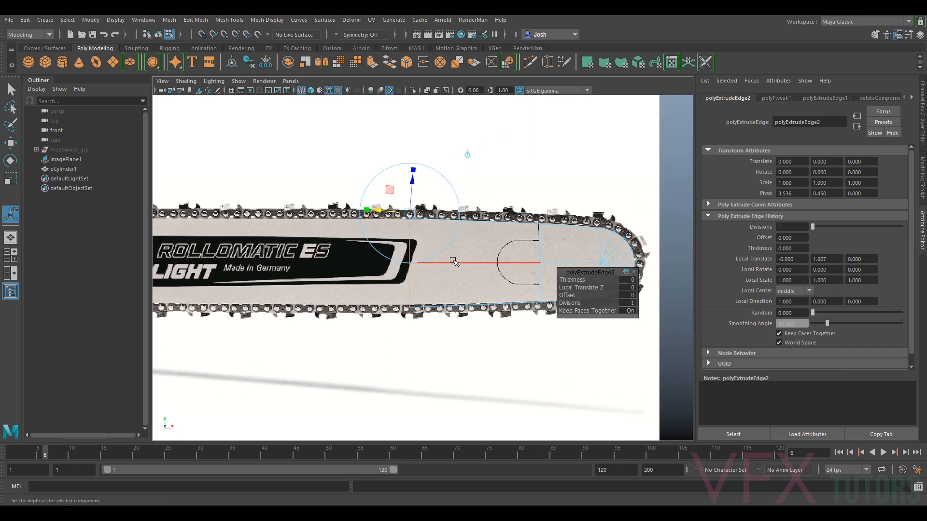
key("w")
left_click_drag(452, 264, 436, 264)
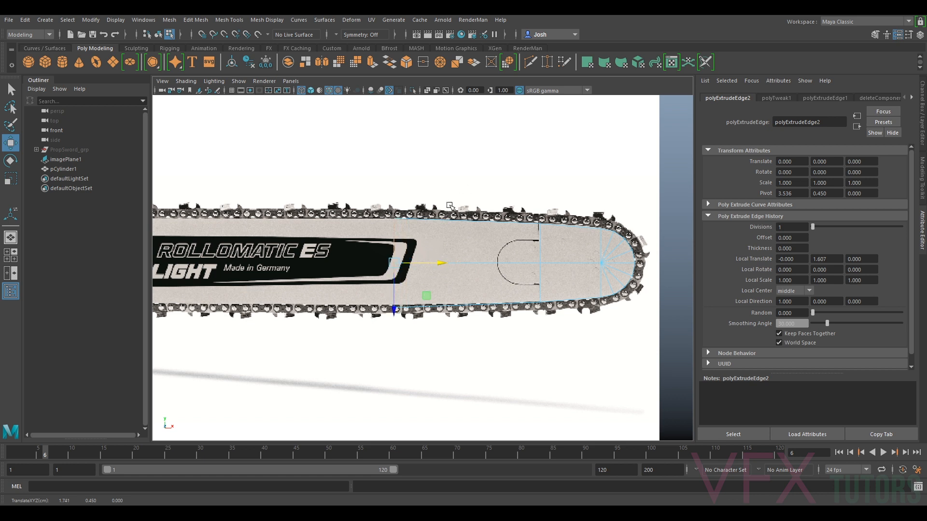
Fit the new end edges to the bar's height and move them to about Y 0.464.
scroll(425, 223, "up", 2)
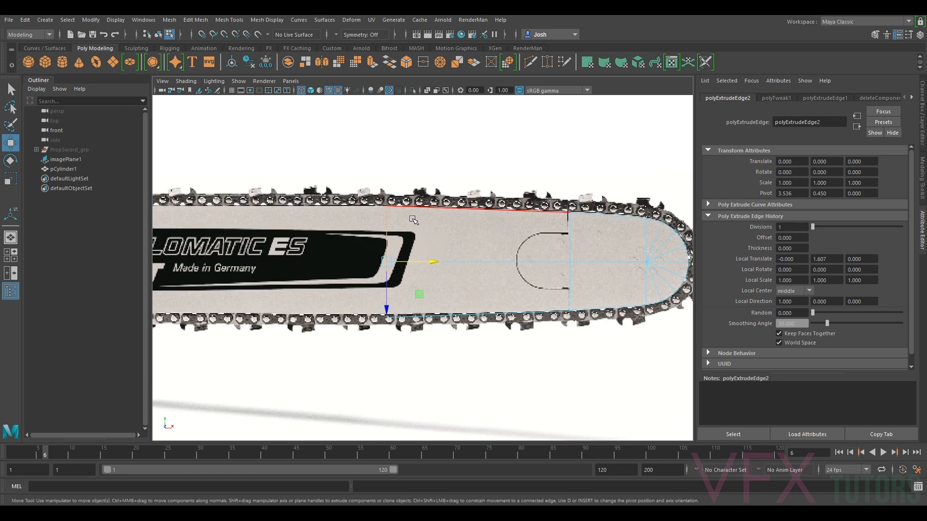
key("r")
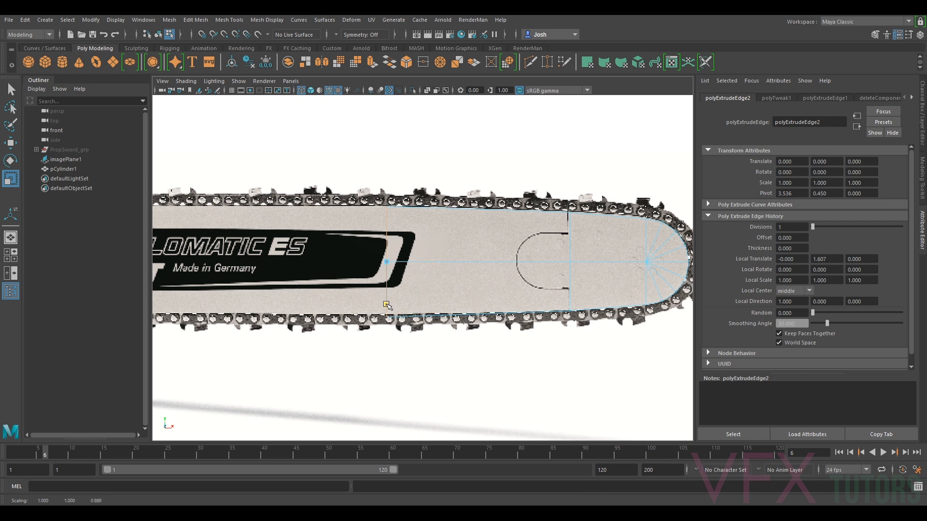
key("w")
left_click_drag(387, 299, 388, 298)
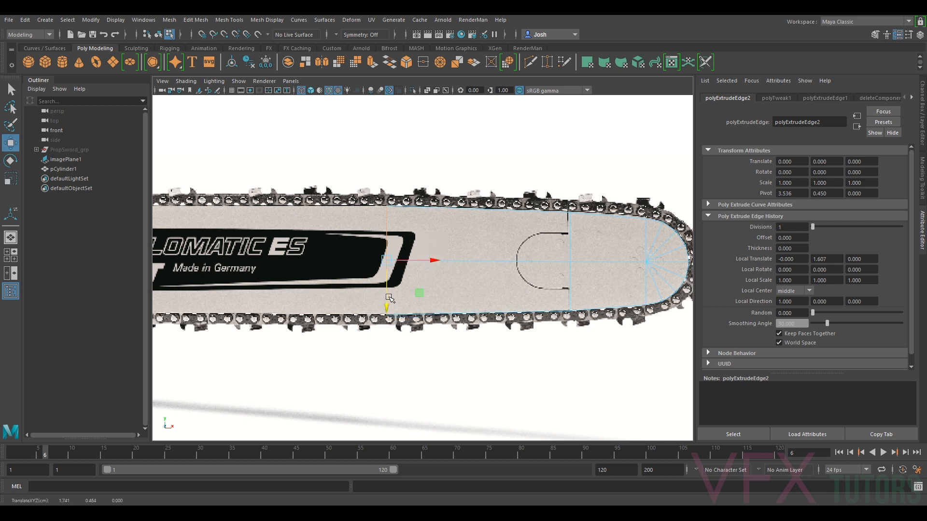
Extrude the end edges to about X 0.016 and check their vertical scale against the bar's outline.
scroll(389, 297, "down", 4)
middle_click_drag(438, 239, 505, 214, "alt")
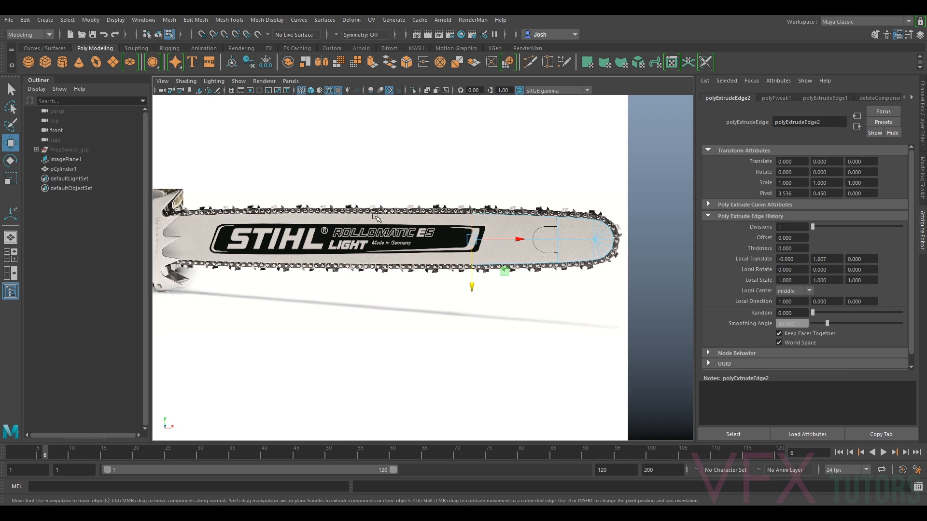
key("ctrl+e")
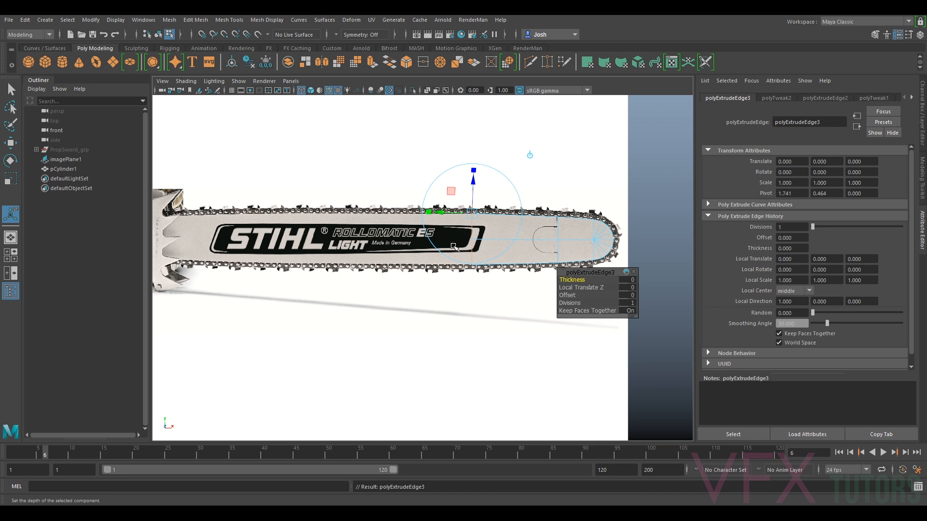
key("w")
left_click_drag(500, 241, 417, 241)
scroll(414, 234, "up", 1)
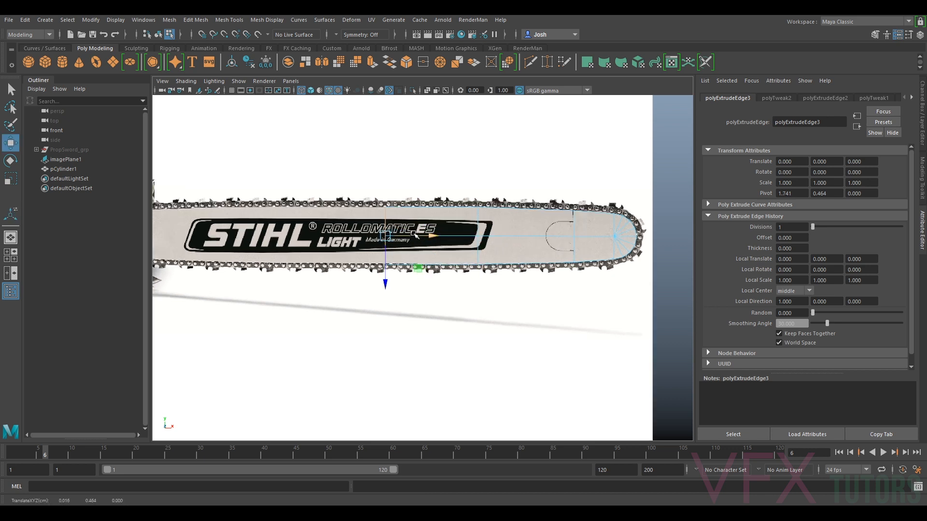
scroll(414, 235, "up", 3)
key("r")
left_click_drag(410, 251, 410, 251)
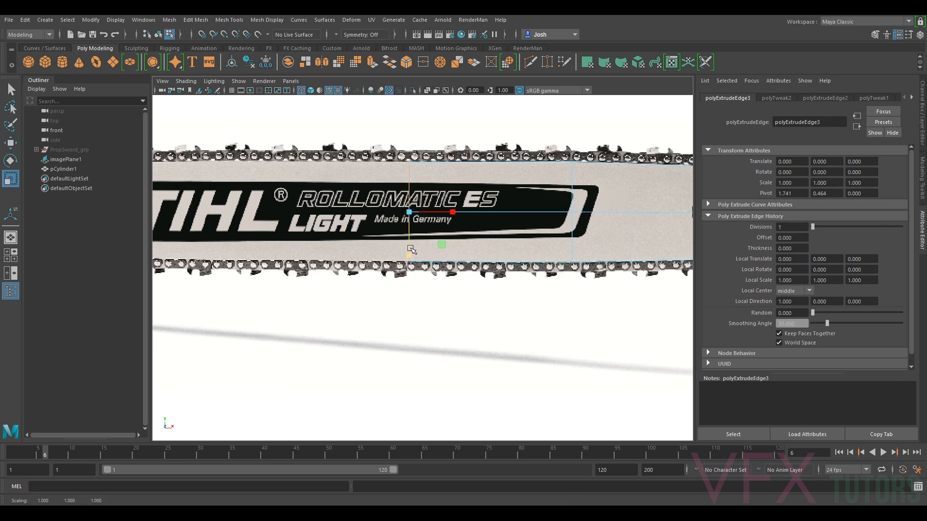
key("w")
Extrude the next section to about X -1.690 and align its end edges vertically at Y 0.473.
key("a")
scroll(429, 242, "up", 3)
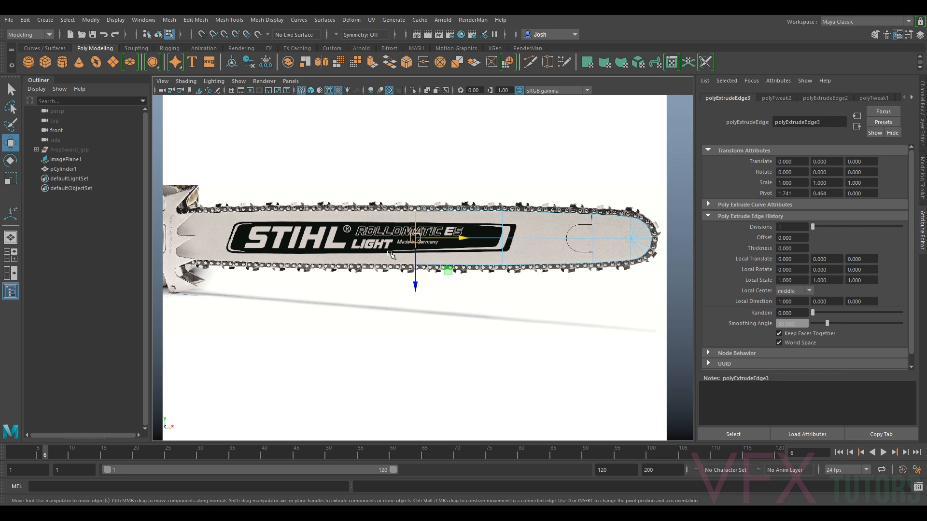
key("ctrl+e")
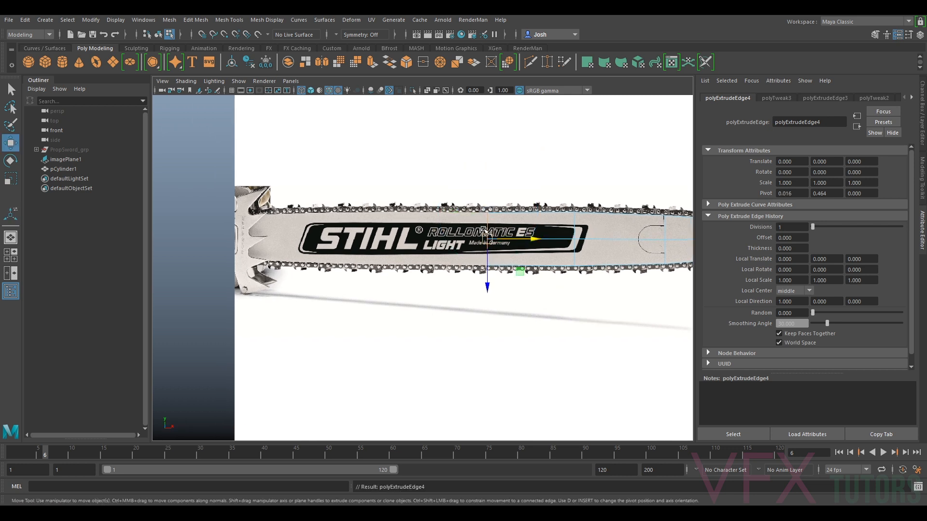
left_click_drag(518, 238, 454, 238)
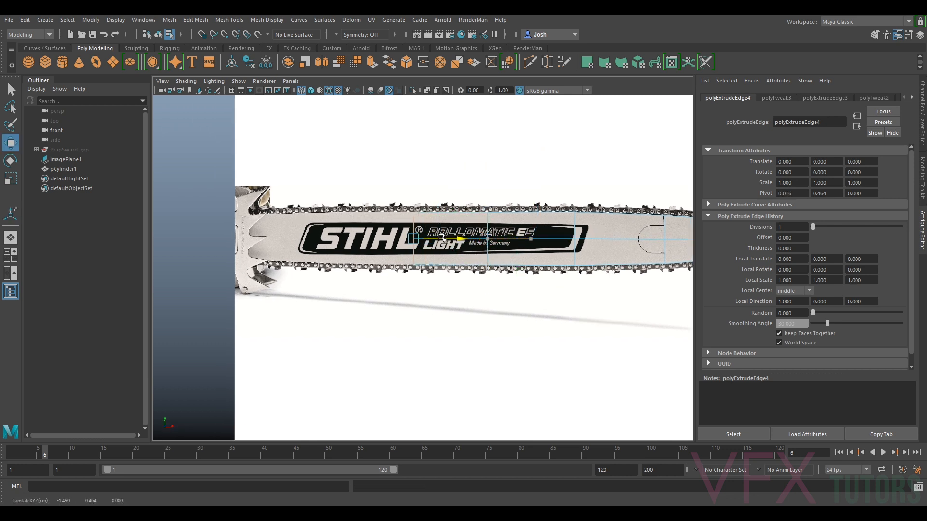
scroll(403, 280, "up", 5)
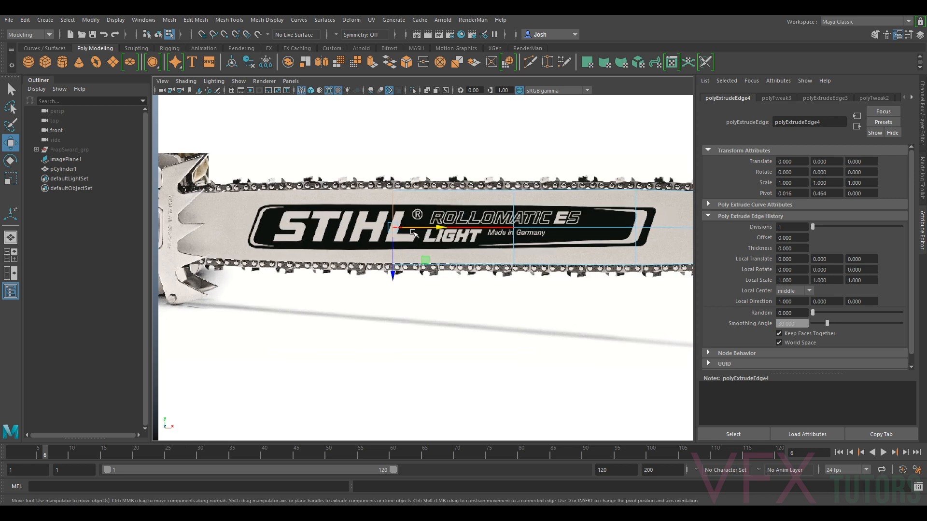
left_click(410, 244)
left_click_drag(409, 243, 409, 242)
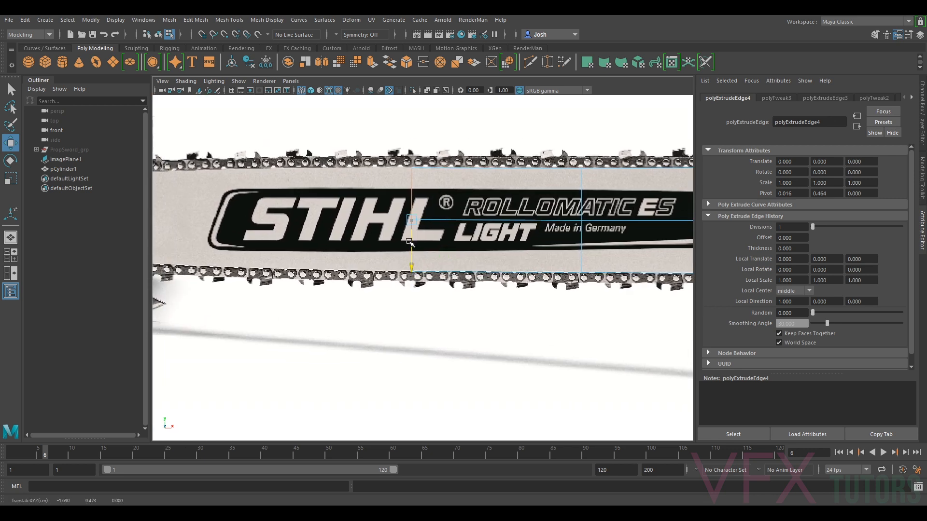
Extrude another section toward the base, placing its end edges at about X -3.518 near the start of the logo.
scroll(418, 241, "down", 8)
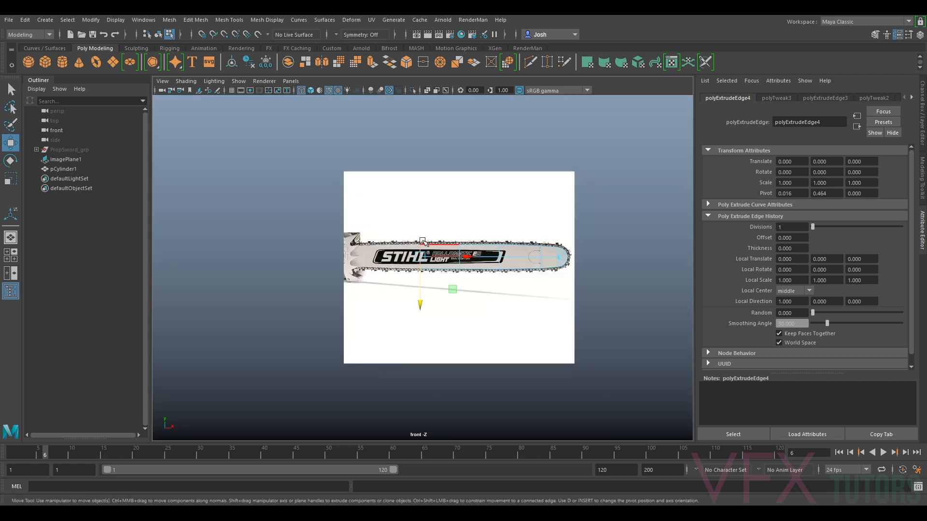
scroll(398, 257, "up", 3)
key("ctrl+e")
key("w")
left_click_drag(444, 250, 372, 251)
scroll(372, 250, "up", 5)
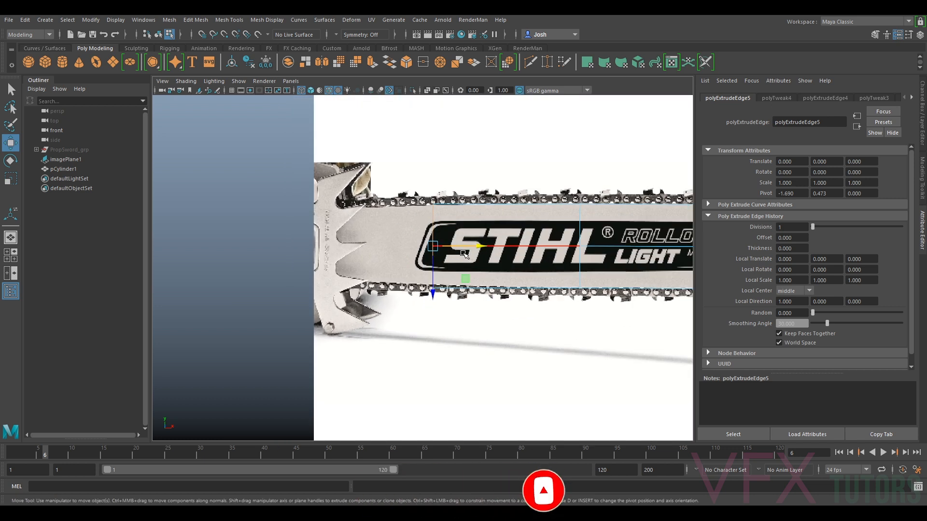
Fit the end edges near the logo's start to the bar's height and move them to about Y 0.479.
key("r")
left_click_drag(433, 289, 434, 291)
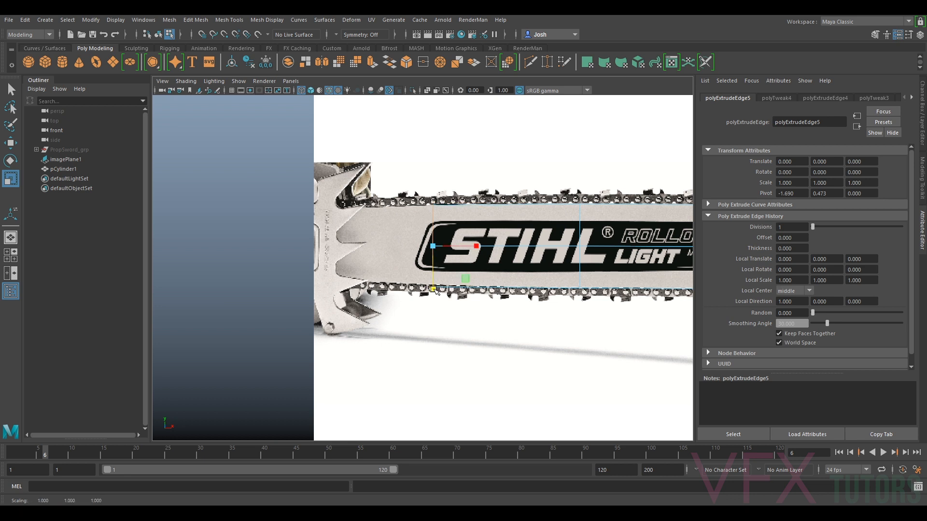
key("w")
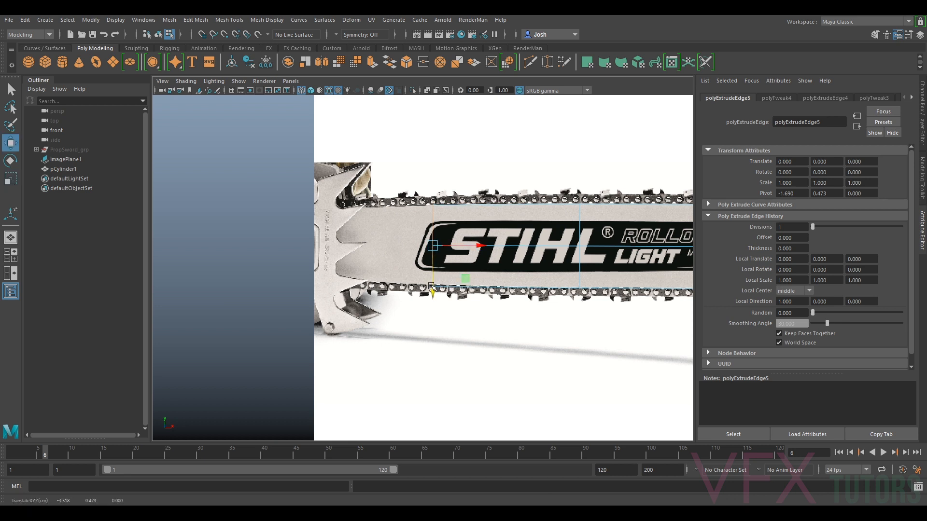
key("r")
key("w")
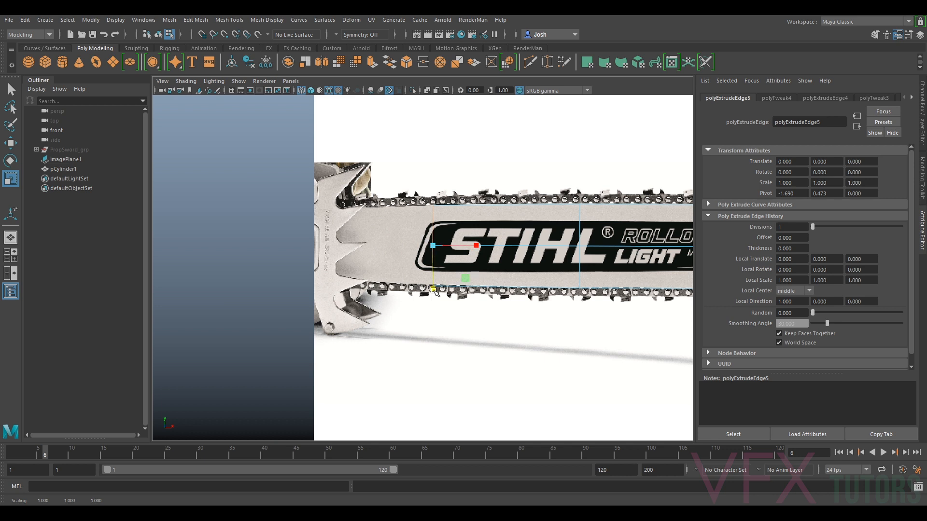
Extrude the end edges once more to reach the spiked bumper at the bar's base.
scroll(433, 285, "down", 5)
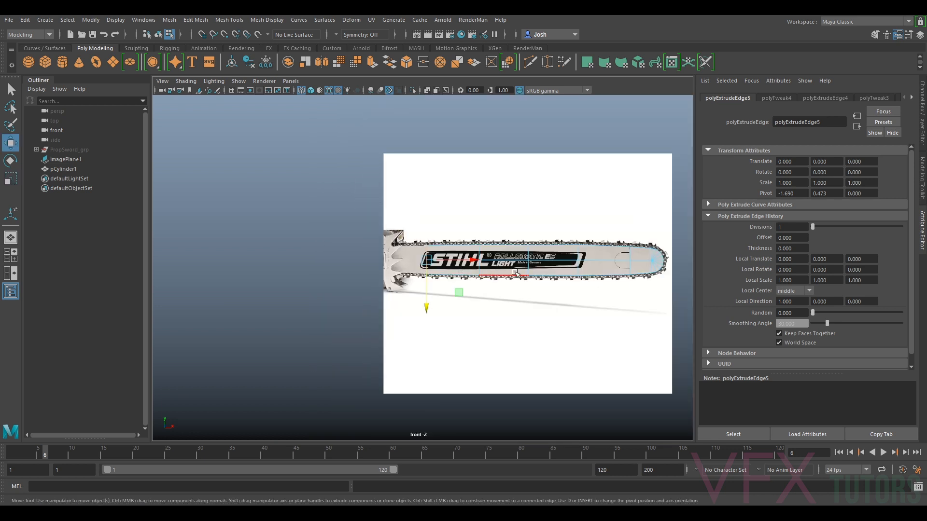
key("ctrl+e")
key("w")
left_click_drag(460, 260, 423, 260)
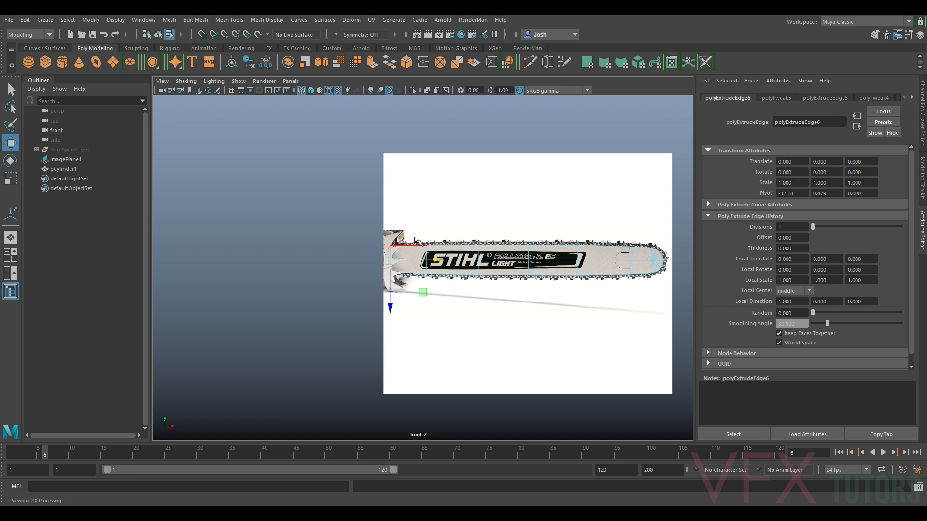
scroll(483, 231, "up", 4)
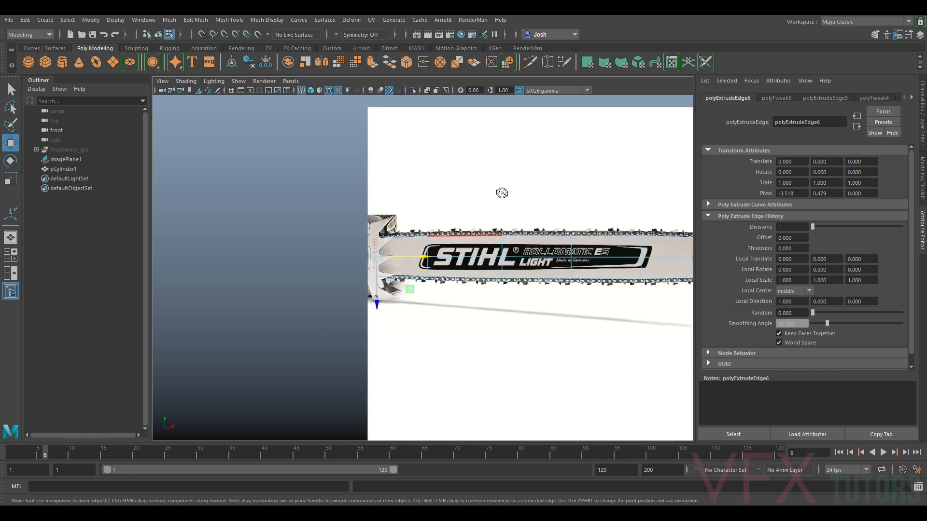
left_click_drag(501, 192, 506, 196, "alt")
middle_click_drag(508, 196, 453, 195, "alt")
middle_click_drag(542, 189, 426, 202, "alt")
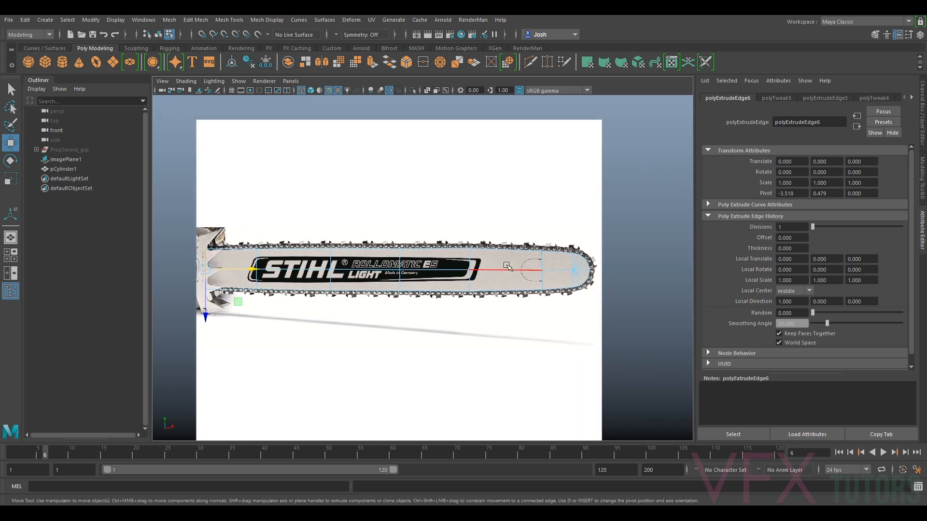
middle_click_drag(216, 229, 342, 205, "alt")
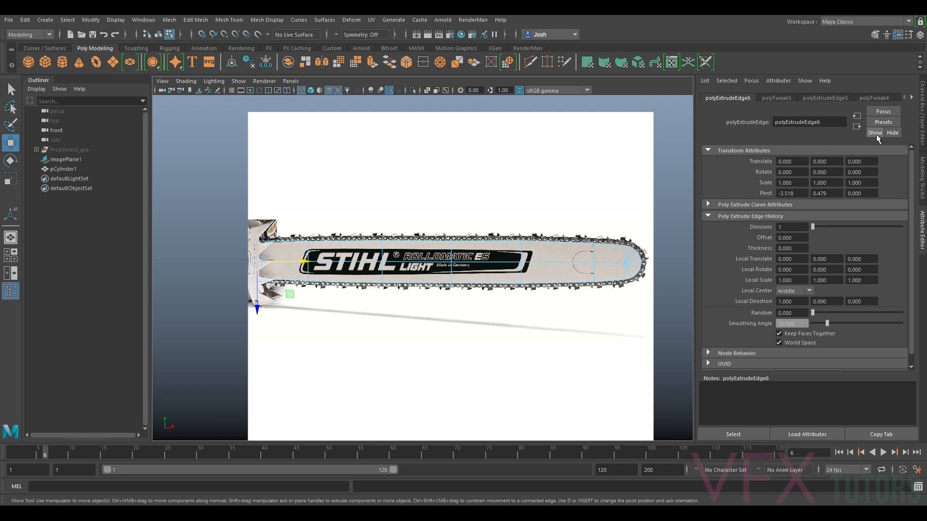
Switch the blade mesh from edge selection to object mode.
left_click(923, 191)
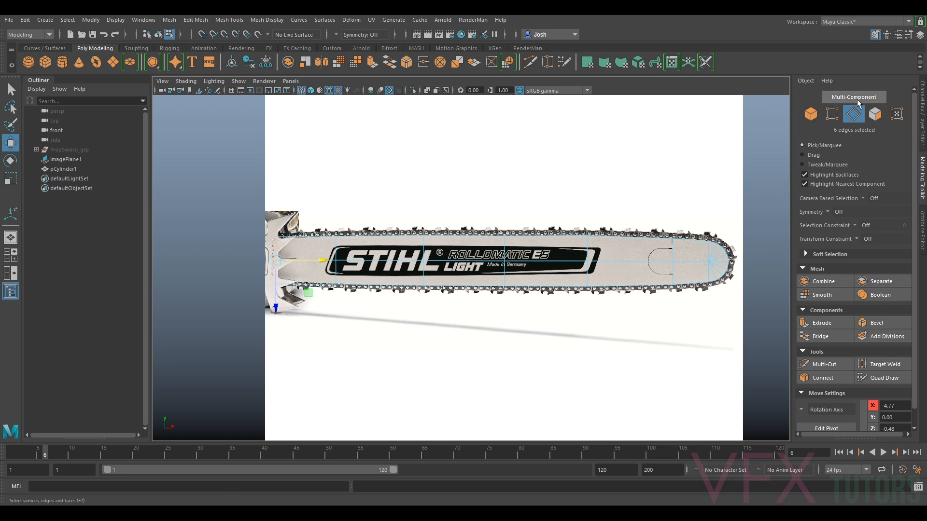
left_click(814, 115)
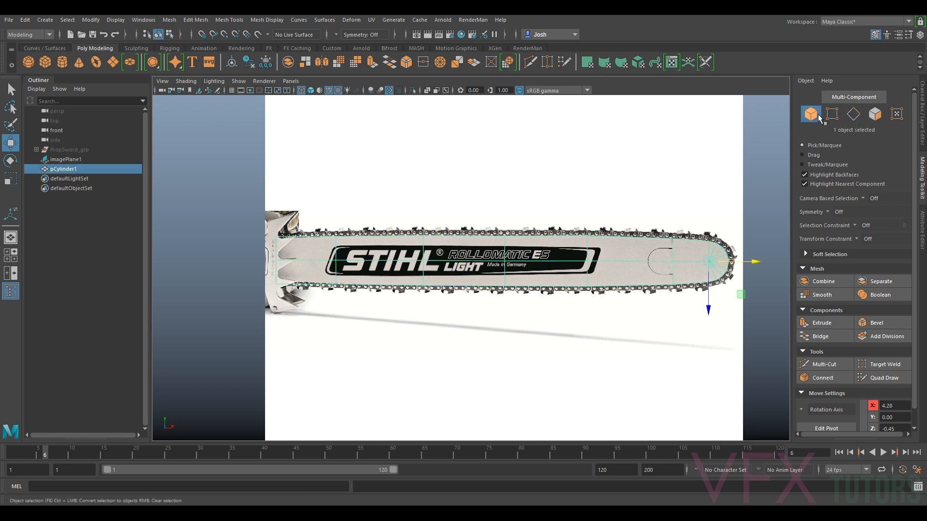
right_click(642, 258)
right_click(637, 253)
right_click(645, 233)
right_click(726, 212)
key("ctrl+a")
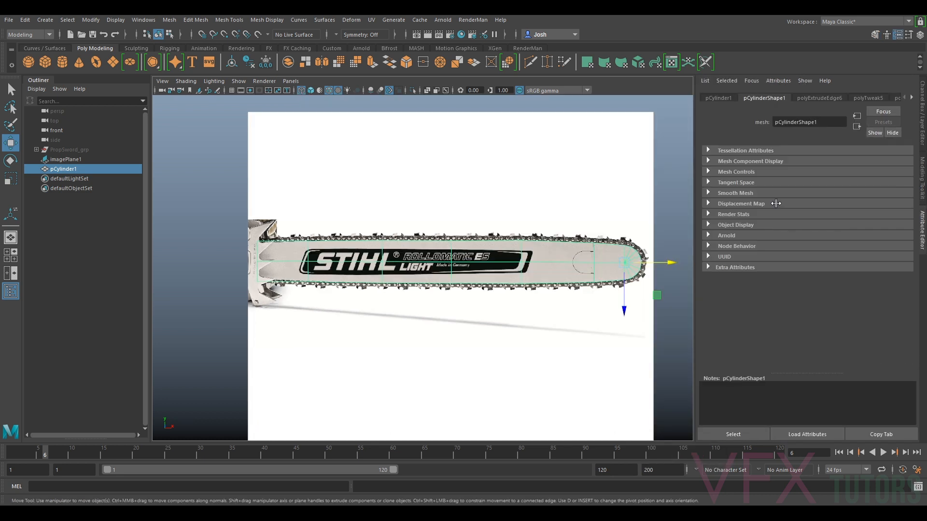
Try the edge and vertex component modes on the blade mesh, and return it to object mode.
right_click(669, 233)
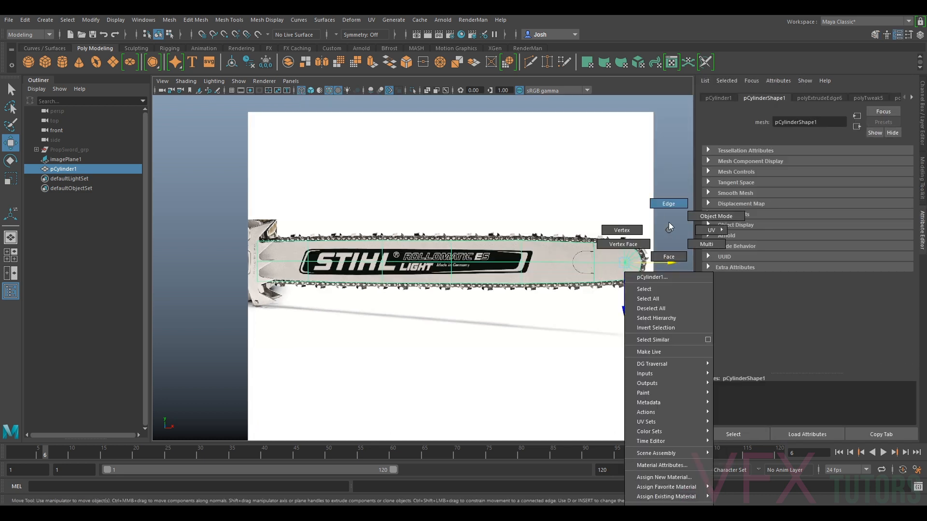
left_click(670, 209)
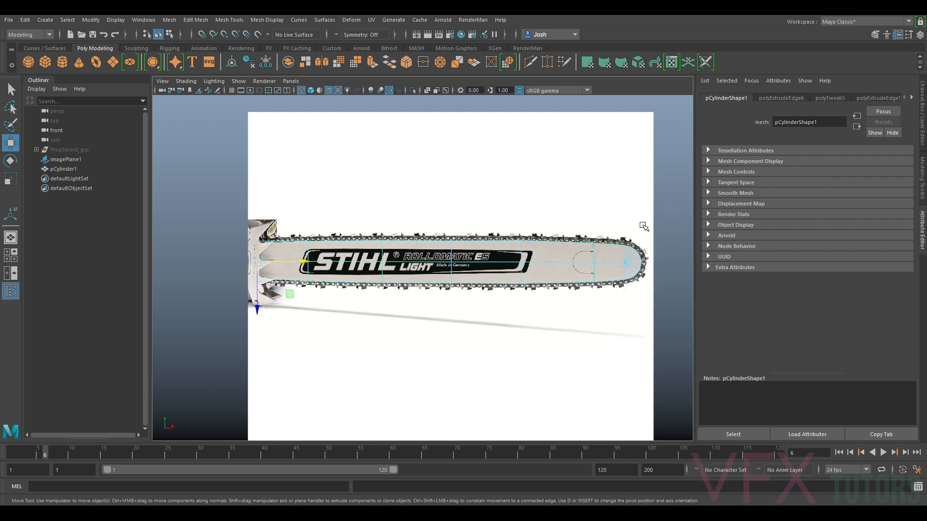
right_click(636, 240)
left_click(628, 241)
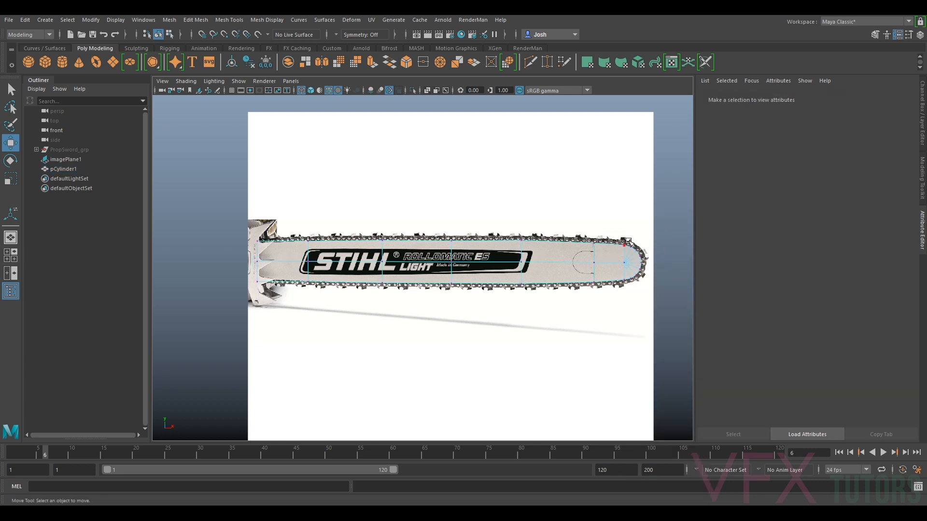
right_click(675, 237)
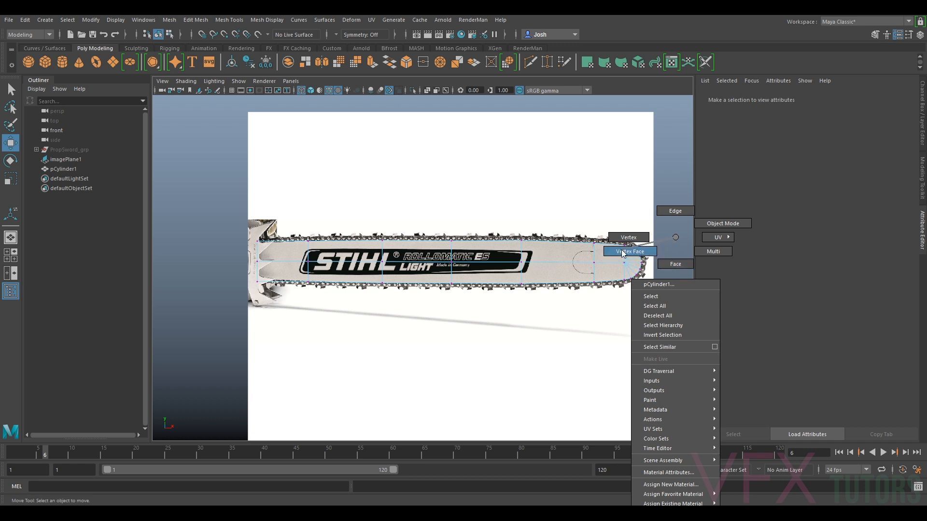
right_click_drag(625, 254, 624, 251)
scroll(628, 266, "up", 3)
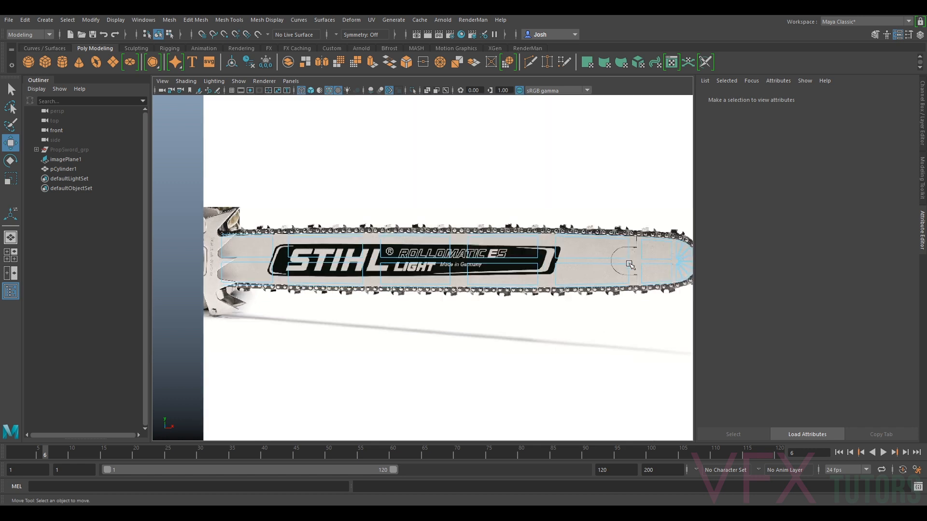
scroll(462, 255, "up", 5)
scroll(542, 293, "down", 14)
scroll(556, 293, "up", 2)
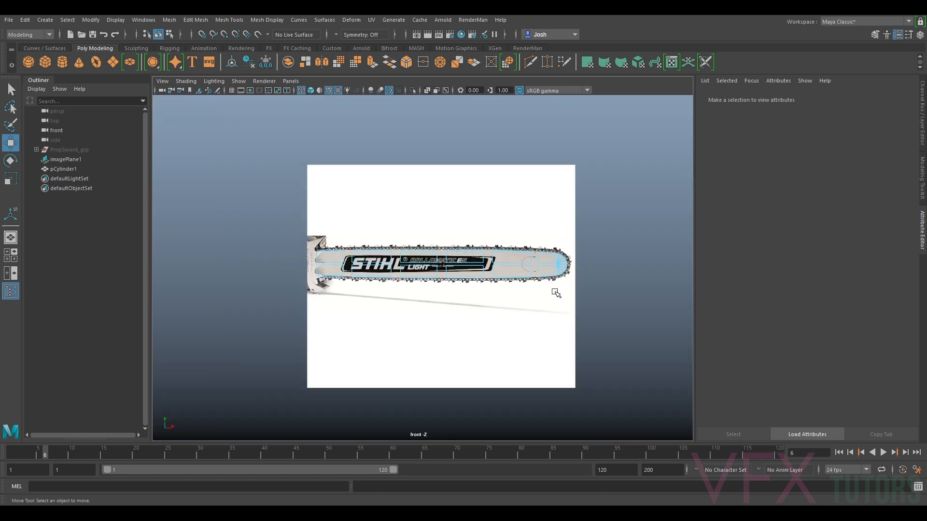
scroll(580, 284, "up", 2)
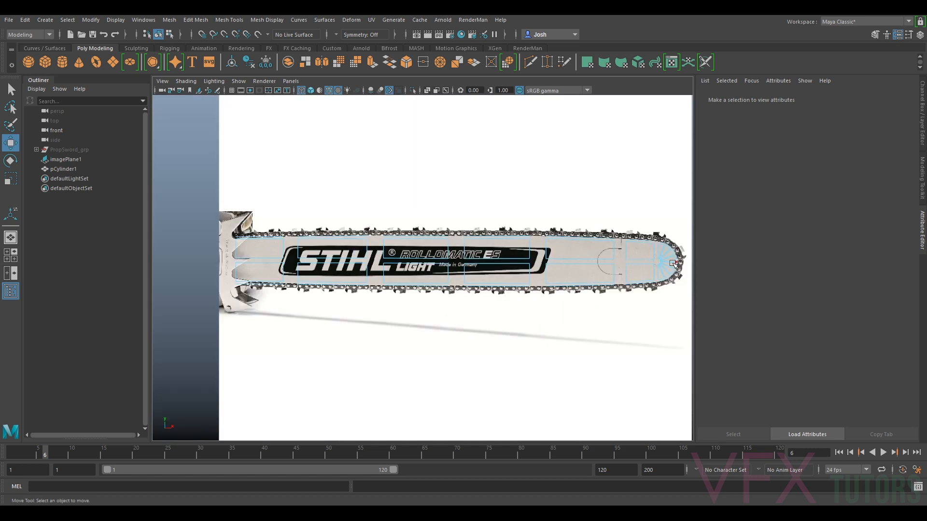
right_click_drag(660, 256, 705, 224)
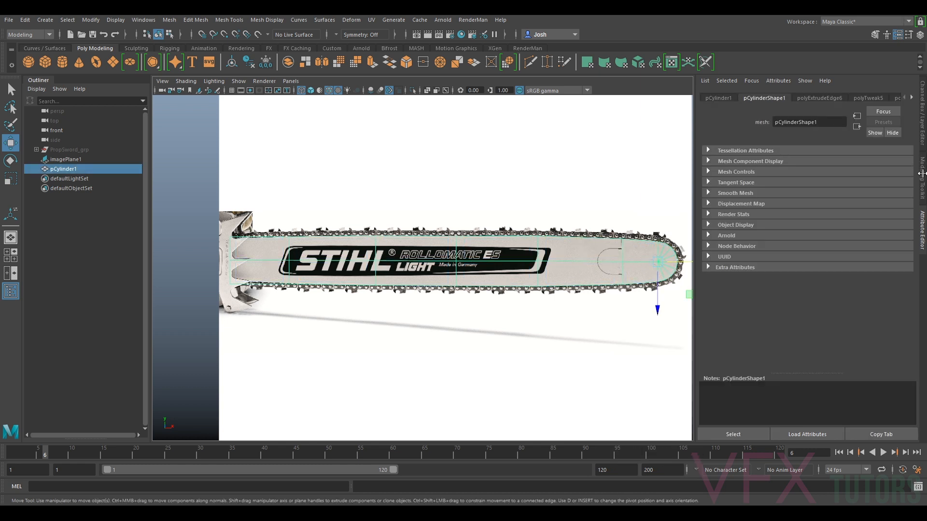
Step the blade mesh through the vertex, edge, face and UV selection modes, ending in vertex selection.
left_click(922, 173)
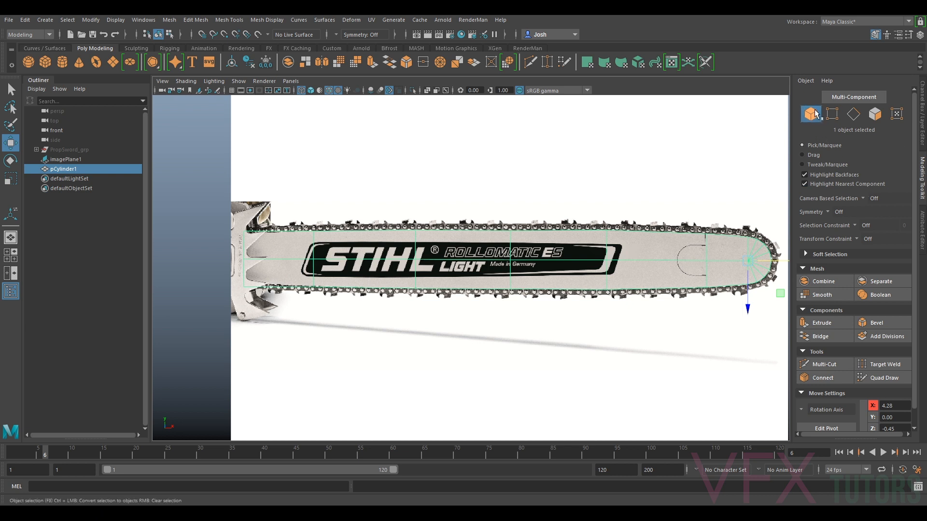
left_click(832, 114)
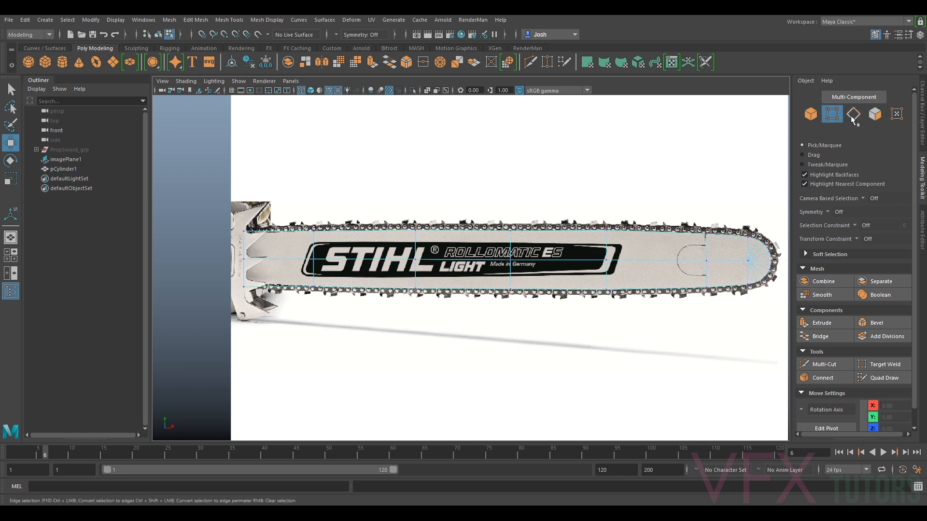
left_click(853, 116)
left_click(875, 114)
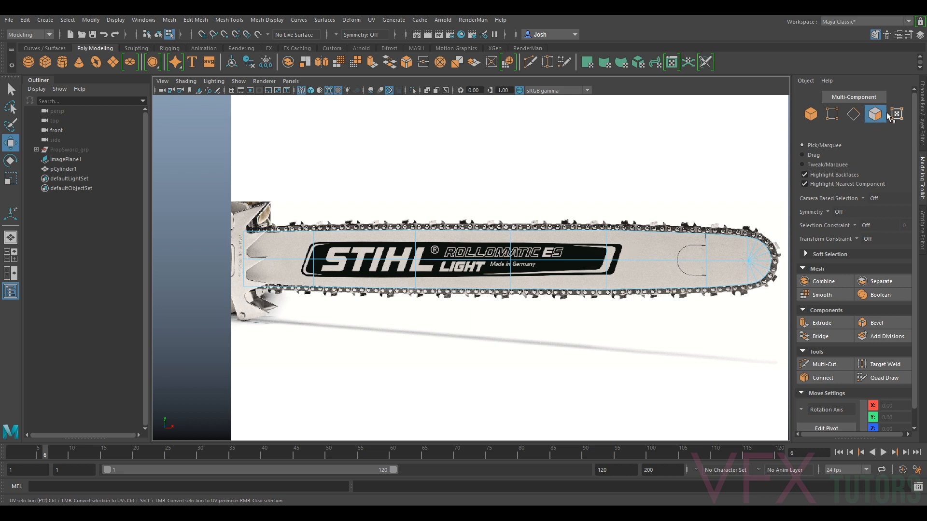
left_click(897, 114)
left_click(875, 114)
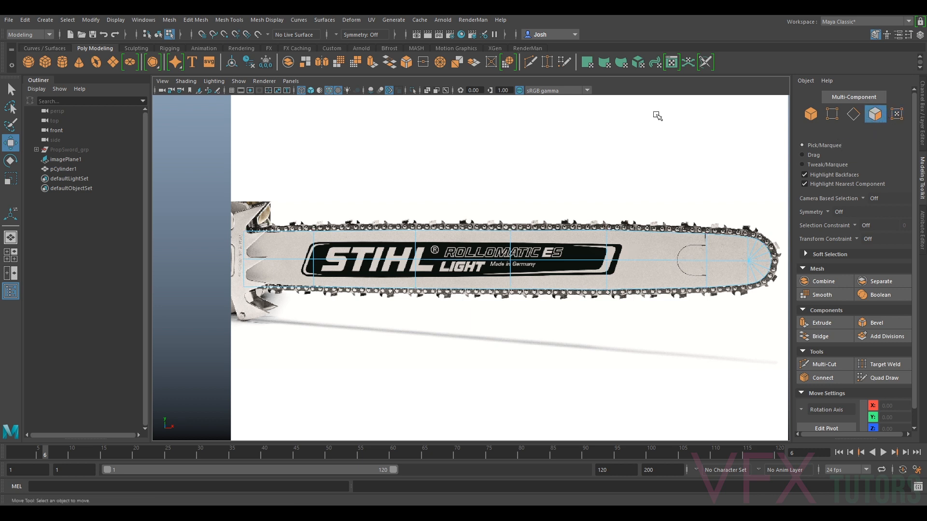
left_click(832, 114)
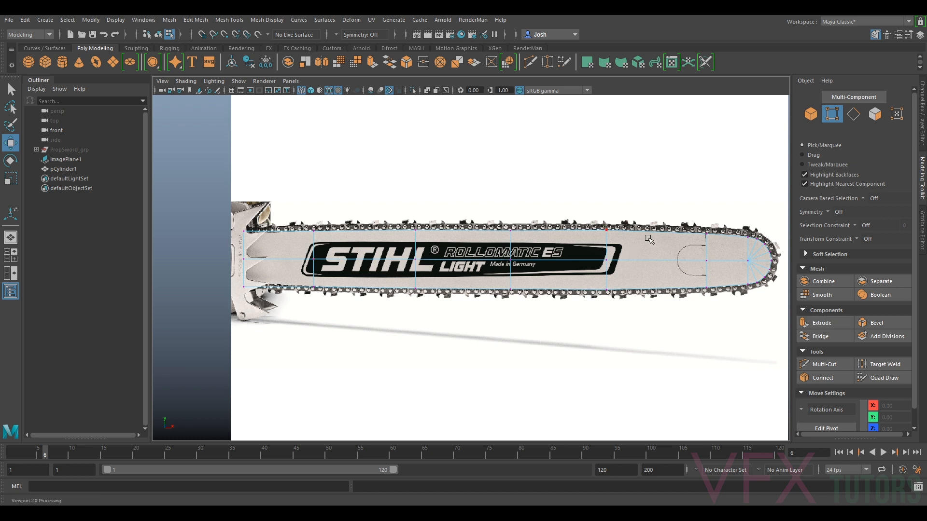
Show the blade smooth shaded in the perspective view and look at its thickness from the tip end.
left_click(295, 82)
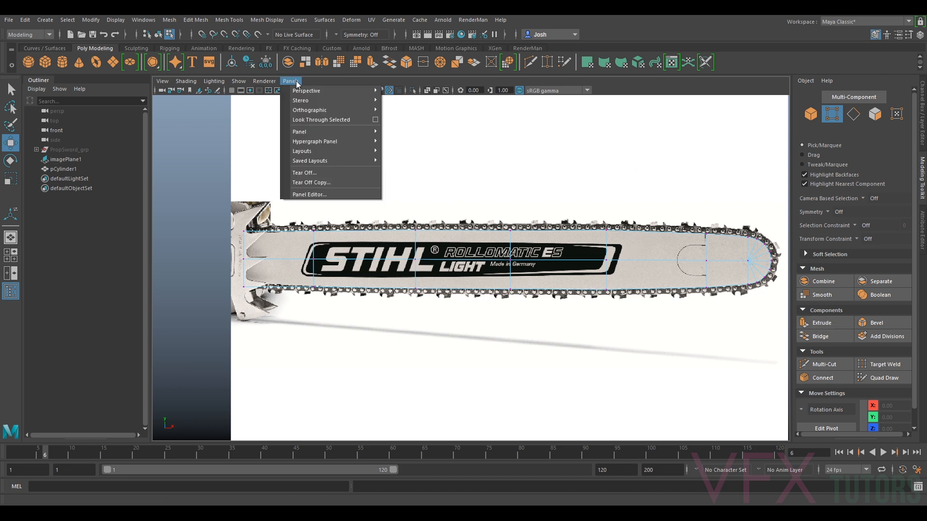
mouse_move(313, 93)
left_click(427, 91)
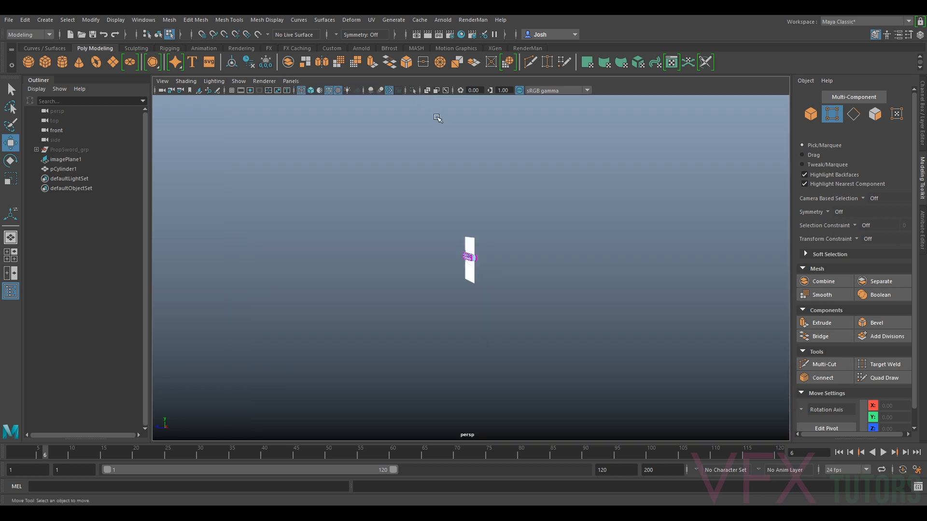
right_click_drag(543, 257, 513, 198, "alt")
left_click_drag(512, 217, 535, 260, "alt")
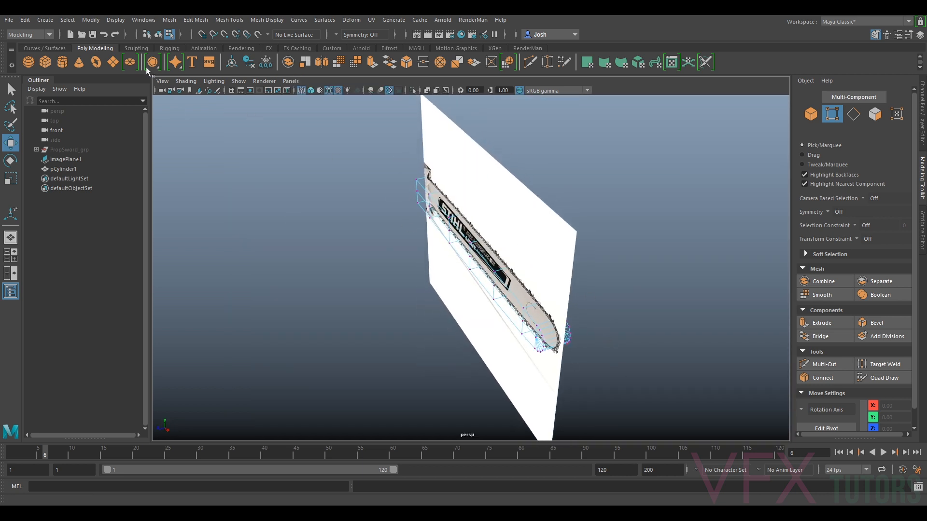
left_click(185, 82)
left_click(196, 107)
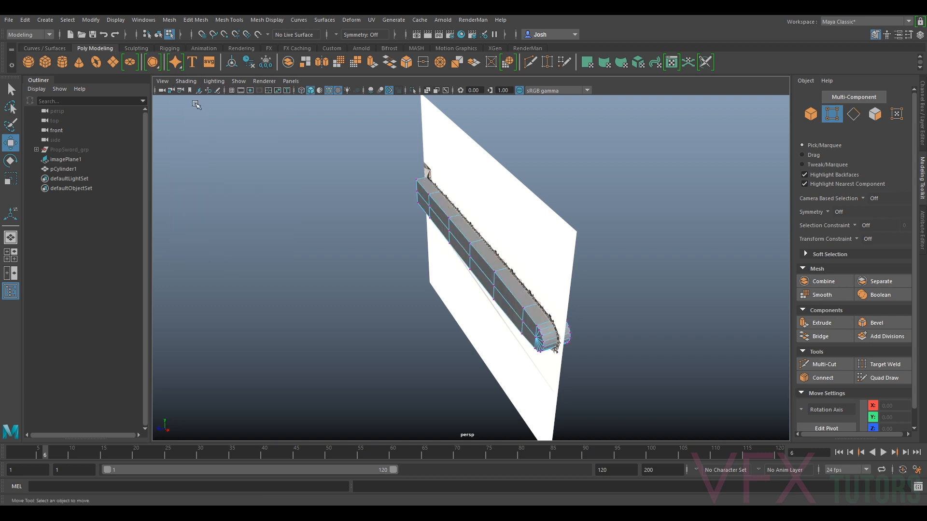
left_click_drag(616, 321, 520, 255, "alt")
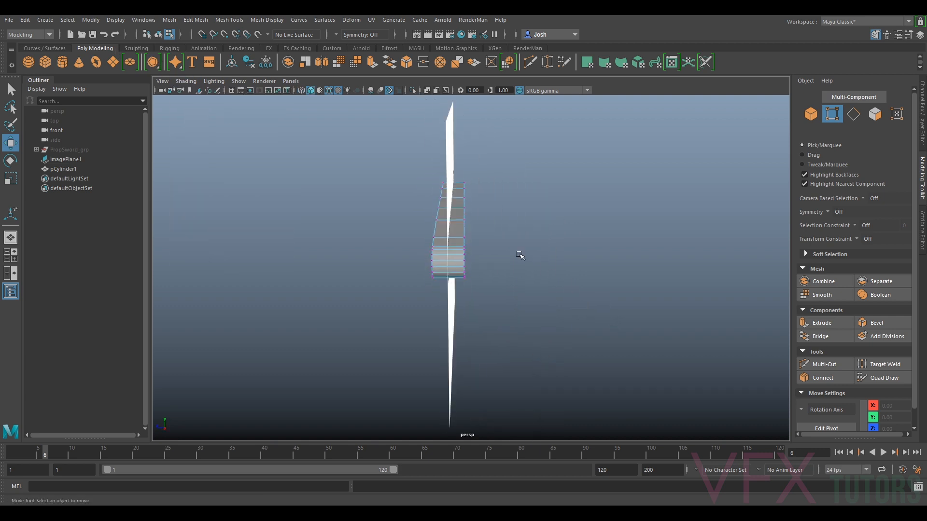
Scale the whole blade thinner across its thickness, to a Y scale of about 0.04.
left_click(803, 114)
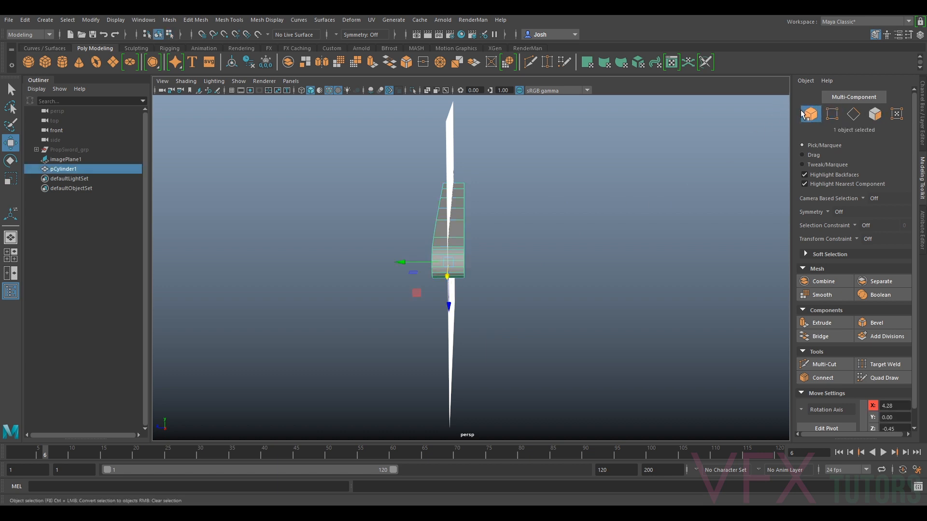
key("r")
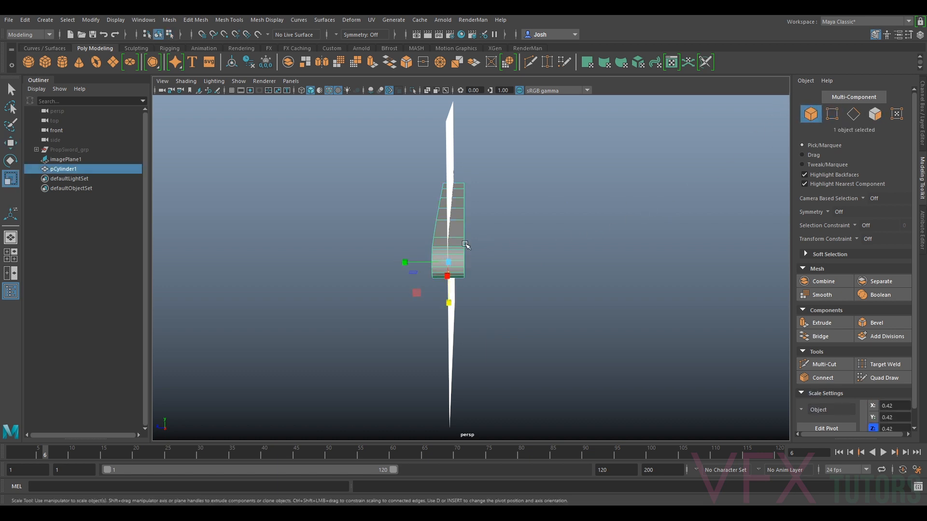
left_click_drag(404, 265, 491, 269)
key("w")
key("r")
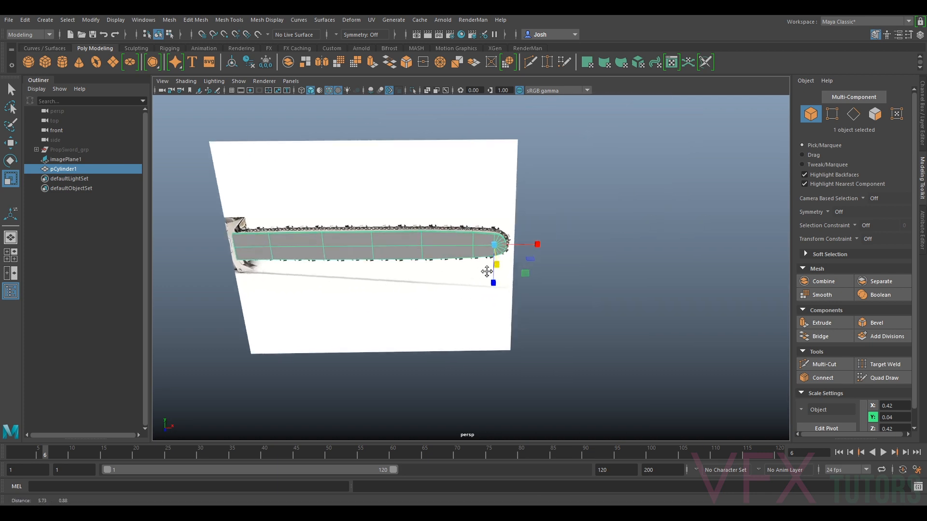
scroll(618, 243, "up", 2)
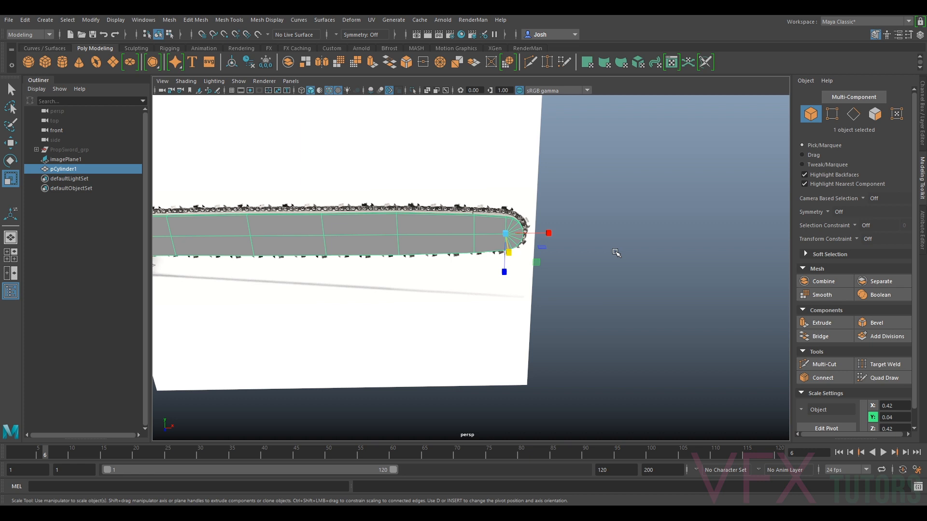
left_click(616, 253)
scroll(470, 226, "down", 2)
left_click_drag(470, 261, 474, 243, "alt")
In the front view, align the pair of upper-edge vertices midway along the blade with the bar's outline.
left_click(291, 81)
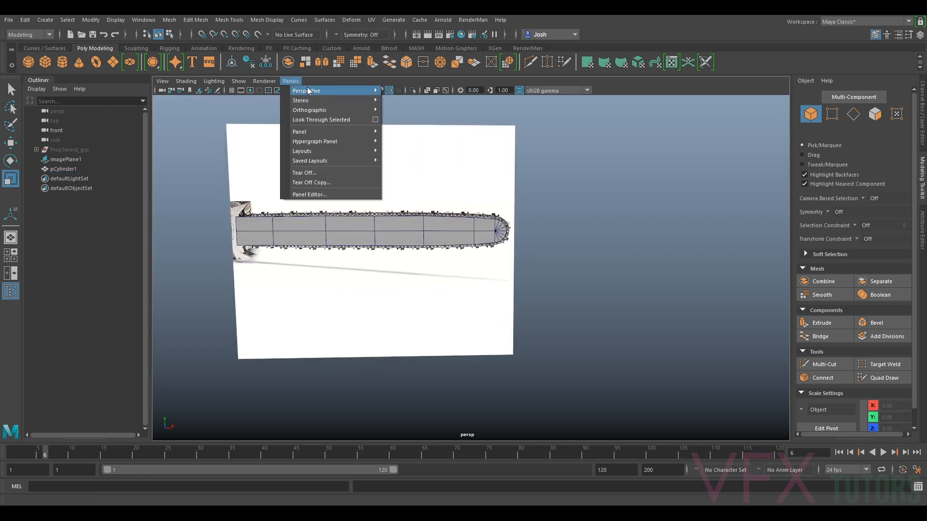
mouse_move(321, 113)
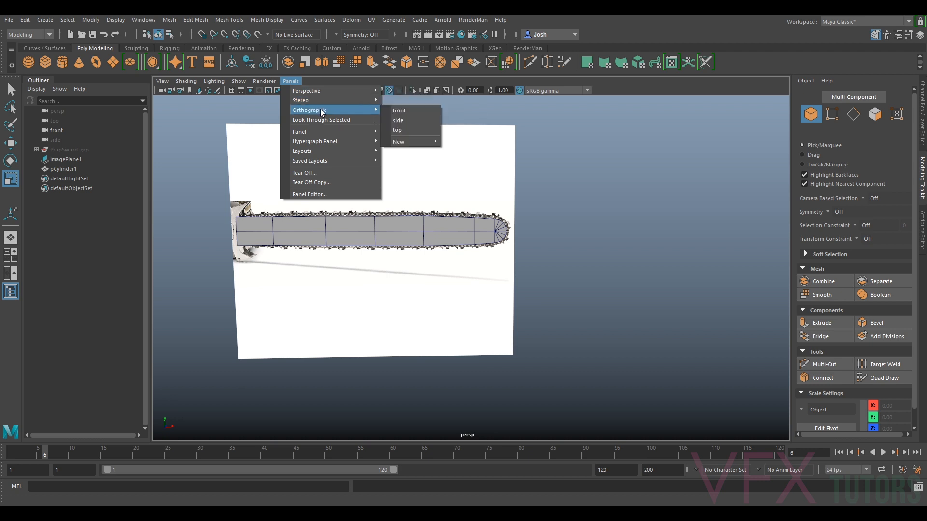
left_click(400, 110)
left_click(488, 259)
scroll(546, 261, "up", 3)
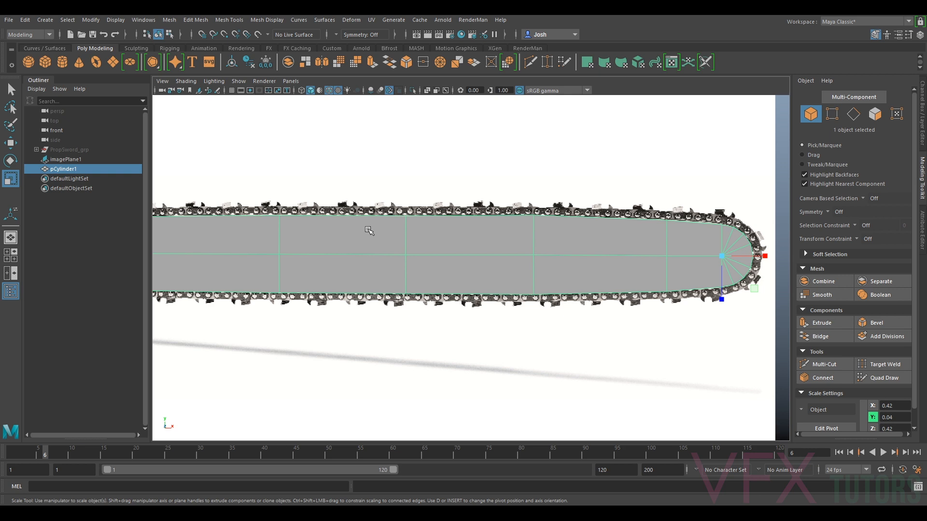
right_click_drag(410, 235, 386, 233)
left_click_drag(419, 199, 398, 222)
key("w")
scroll(407, 235, "up", 3)
left_click(376, 222)
left_click_drag(376, 222, 376, 222)
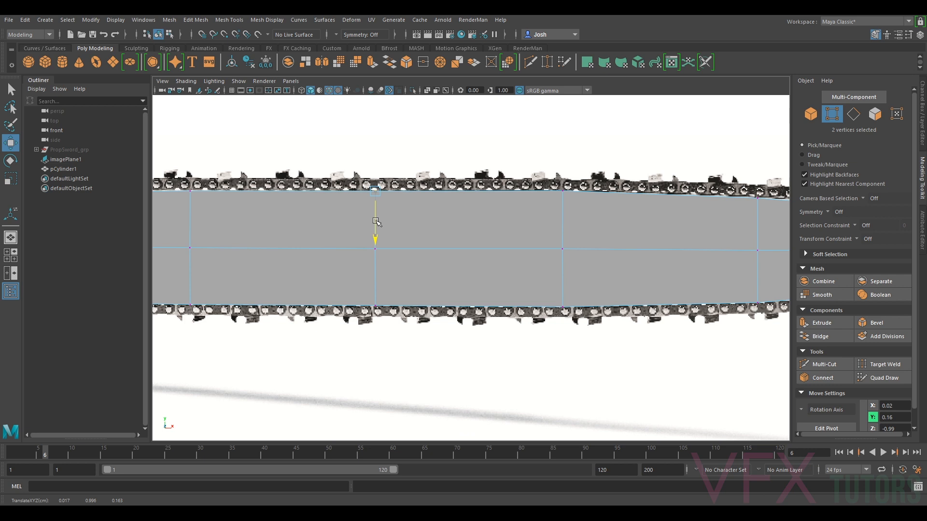
Fit the upper and lower edge vertices near the rounded tip to the bar's outline, and return to object mode.
middle_click_drag(701, 172, 562, 180, "alt")
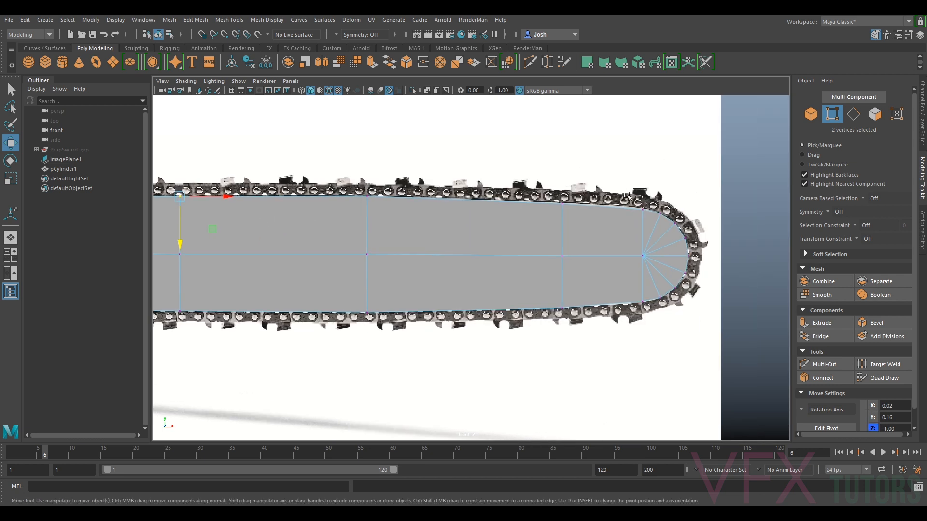
scroll(589, 215, "up", 2)
left_click_drag(599, 203, 602, 213)
left_click_drag(599, 294, 627, 337)
left_click_drag(582, 303, 603, 327)
scroll(573, 202, "down", 10)
middle_click_drag(418, 242, 458, 238, "alt")
scroll(458, 238, "up", 2)
right_click_drag(453, 237, 481, 227)
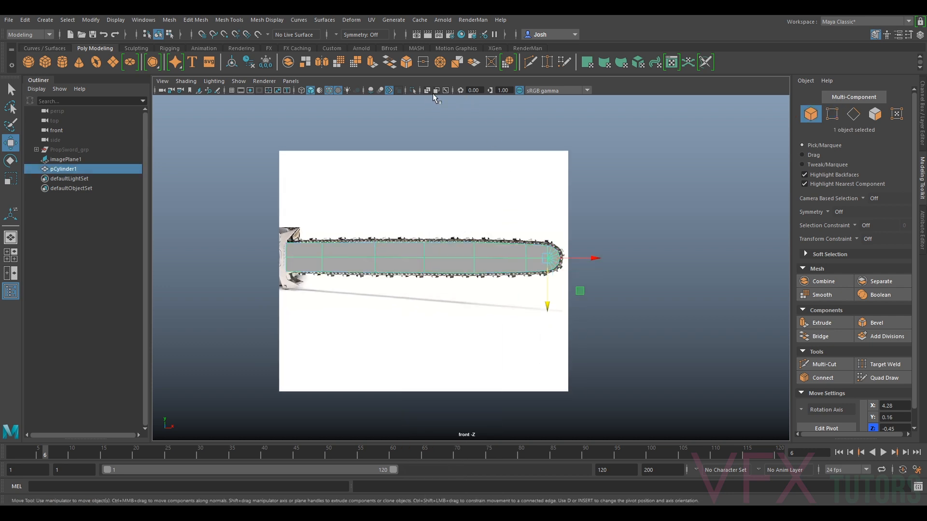
Inspect the thinned blade and its open base end in the perspective view.
right_click_drag(391, 175, 555, 185, "alt")
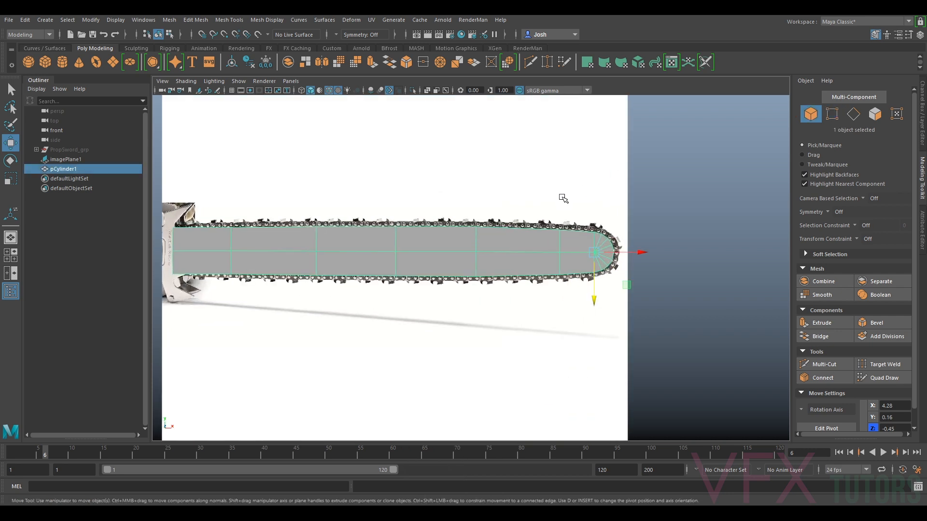
left_click(290, 80)
mouse_move(312, 91)
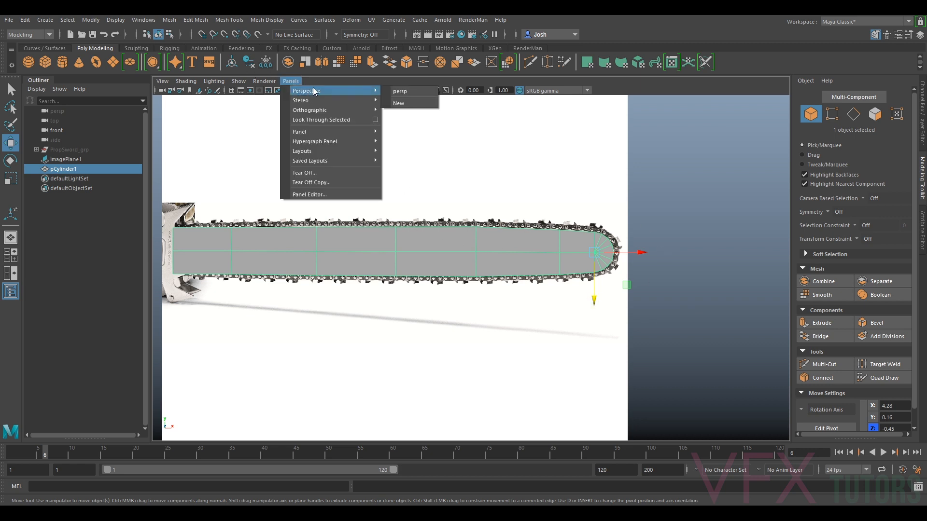
left_click(413, 90)
left_click_drag(517, 186, 552, 226, "alt")
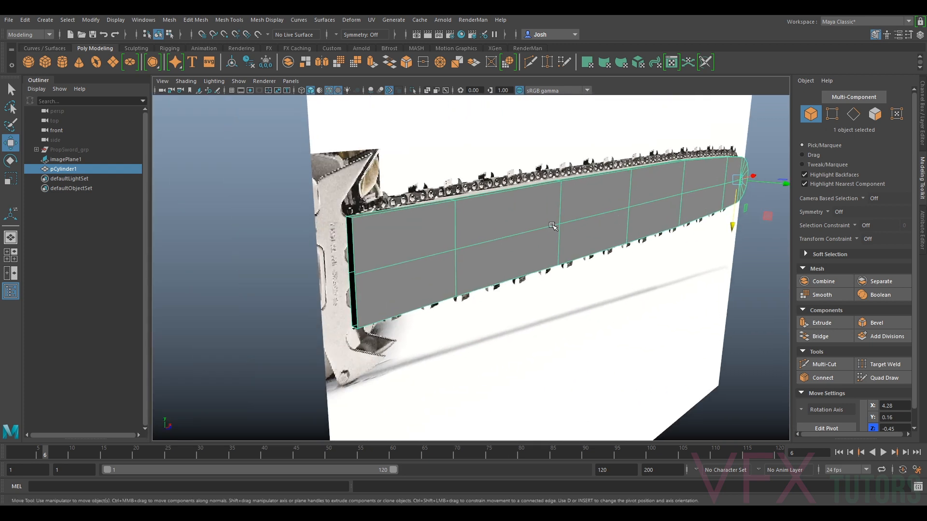
left_click_drag(504, 243, 582, 283, "alt")
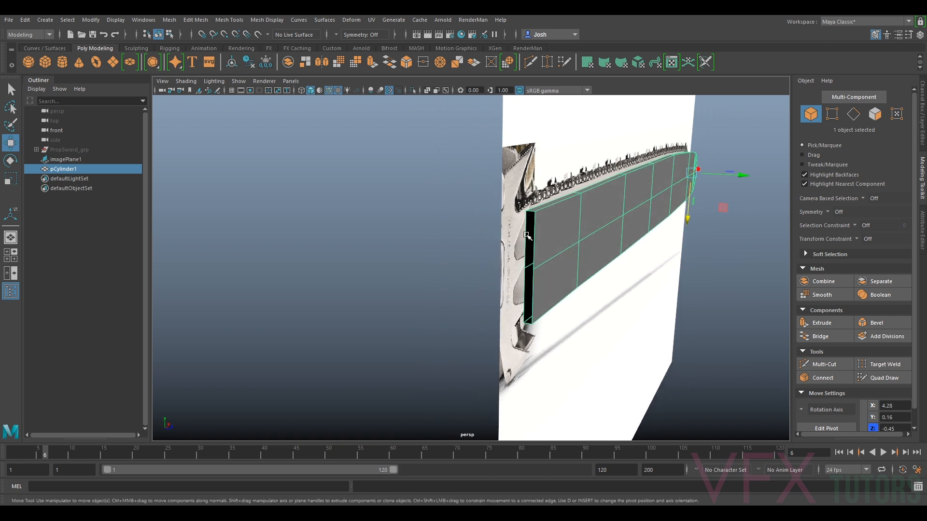
Select the full loop of narrow side faces running around the blade's outline.
mouse_move(546, 250)
left_mouse_down("alt")
mouse_move(563, 245)
mouse_move(441, 244)
mouse_move(556, 249)
left_mouse_up("alt")
right_click_drag(499, 249, 499, 280)
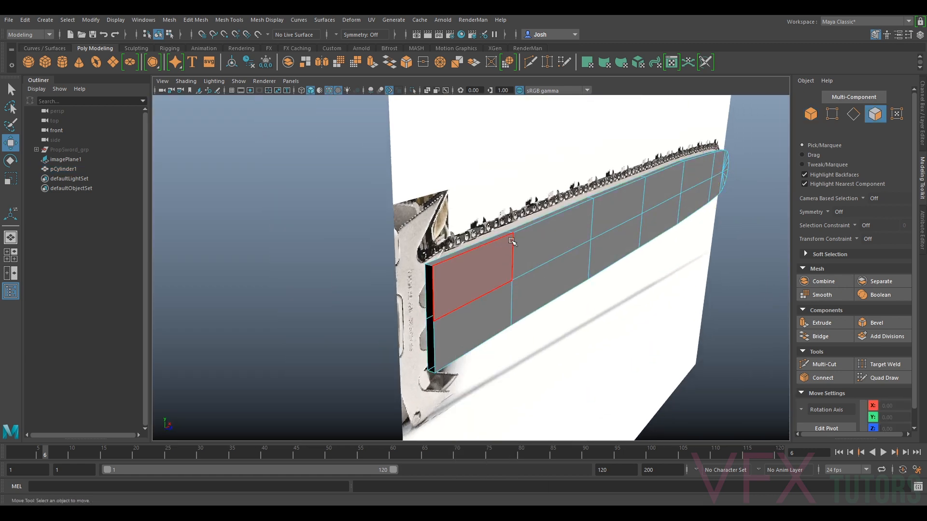
right_click_drag(476, 242, 484, 263)
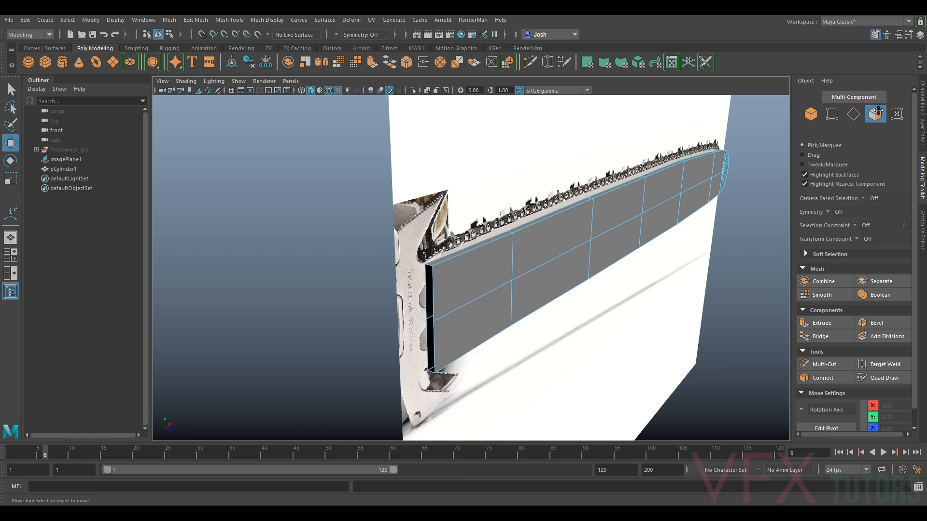
left_click(876, 113)
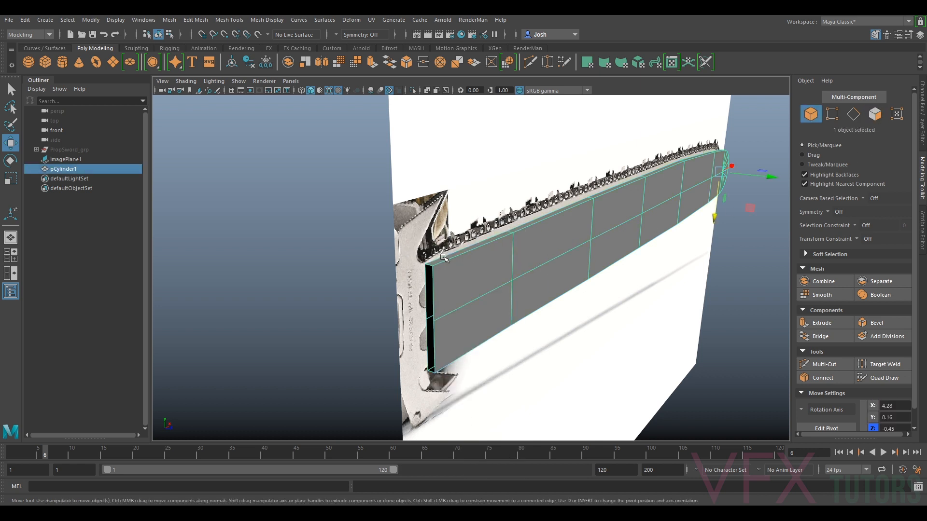
right_click_drag(449, 258, 450, 276)
left_click(452, 256)
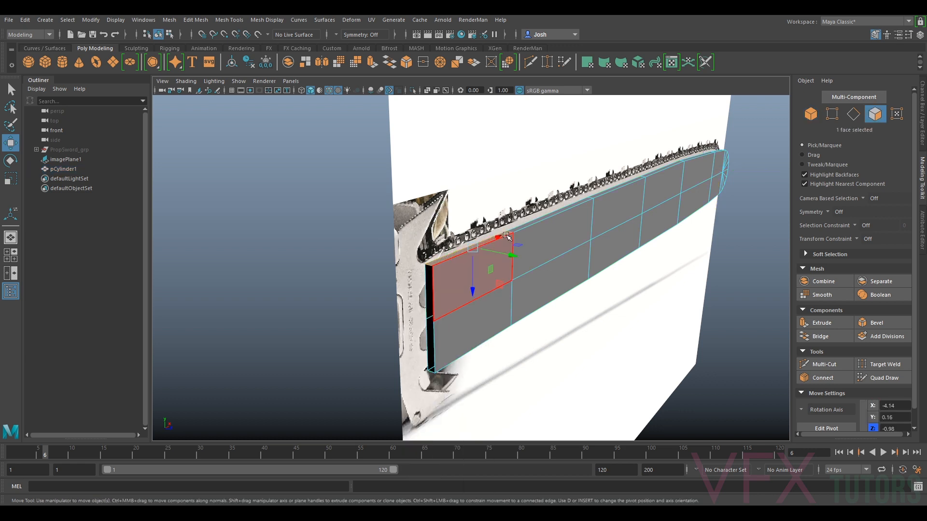
double_click(527, 226, "shift")
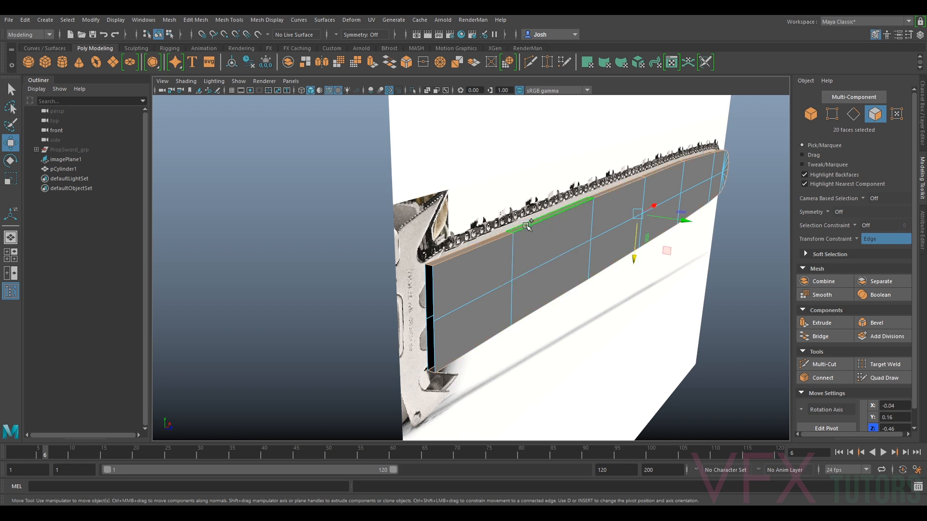
left_click_drag(653, 313, 558, 289, "alt")
middle_click_drag(633, 224, 616, 257, "alt")
scroll(616, 257, "up", 3)
left_click_drag(612, 260, 617, 265, "alt")
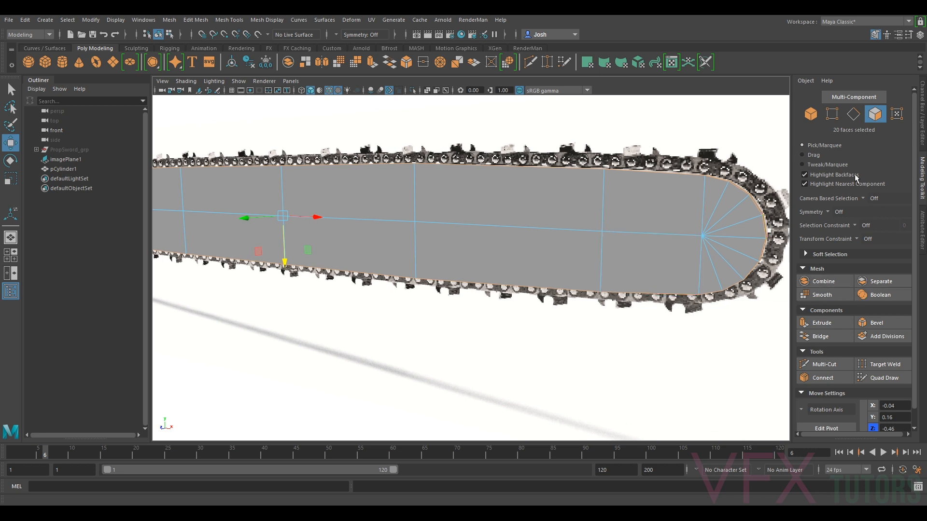
Extrude the selected rim faces outward with a Local Translate Z of 0.2.
left_click(813, 323)
left_click_drag(644, 208, 538, 186, "alt")
left_click_drag(647, 287, 650, 285)
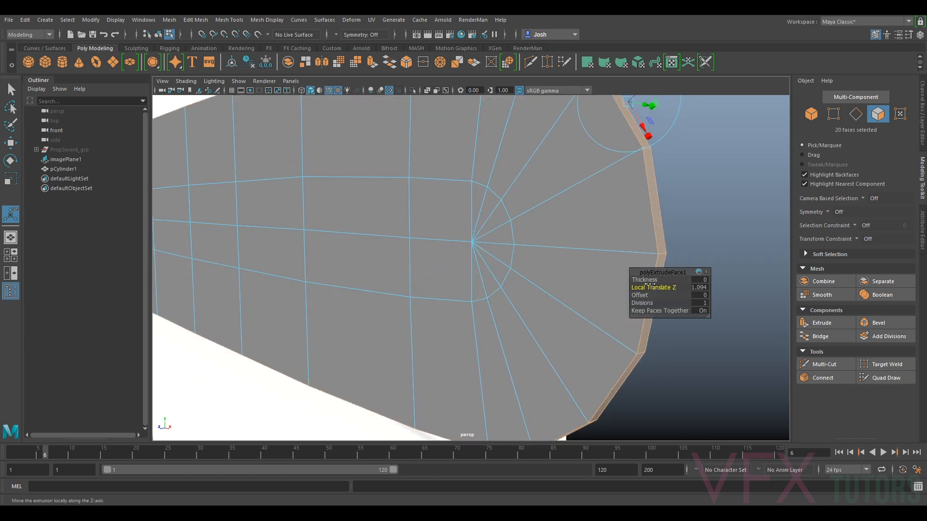
left_click(695, 288)
type("0")
key("Return")
left_click_drag(640, 295, 658, 288)
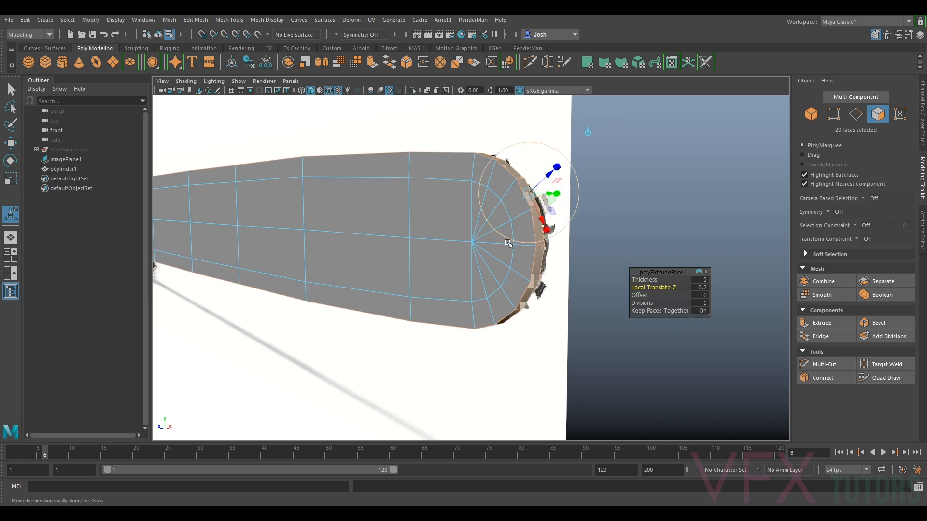
In the front view, reduce the rim extrusion to a Local Translate Z of about 0.108 and return to object mode.
left_click(290, 82)
mouse_move(332, 91)
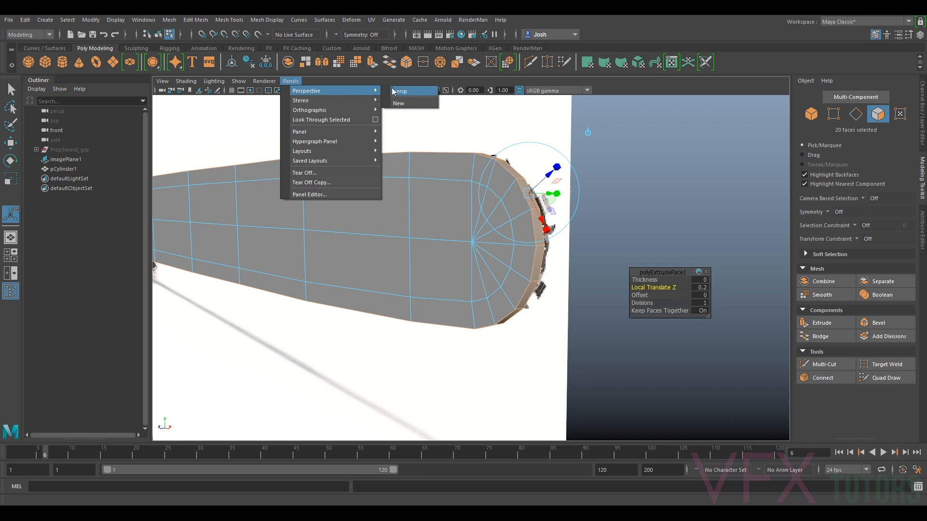
mouse_move(366, 110)
left_click(405, 111)
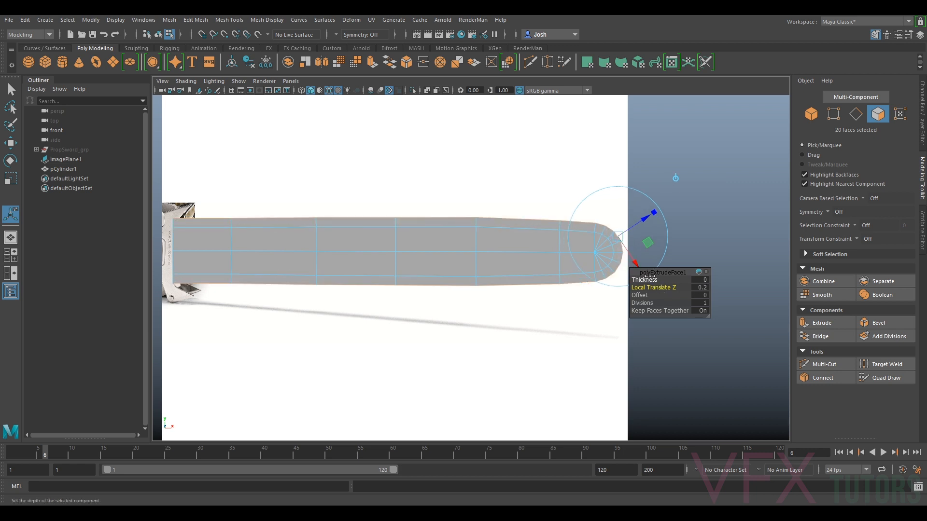
left_click_drag(652, 213, 639, 222)
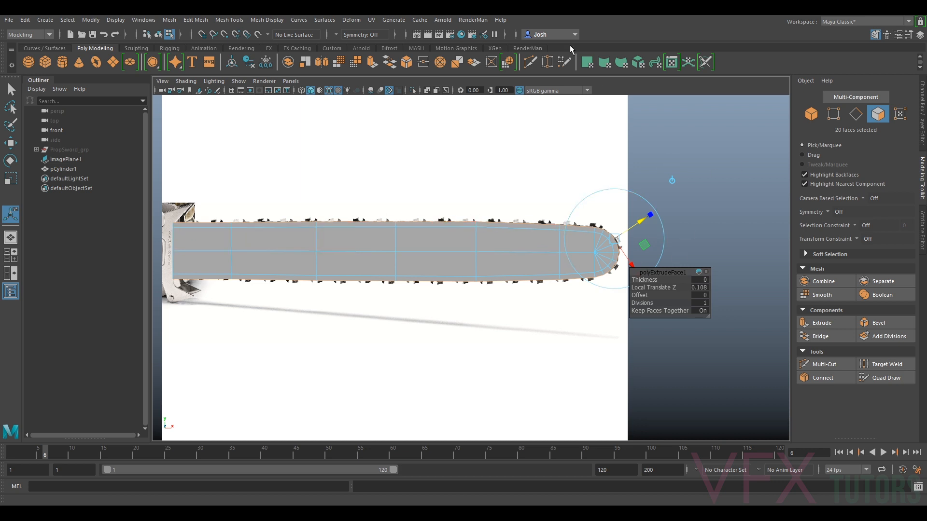
right_click_drag(519, 242, 555, 227)
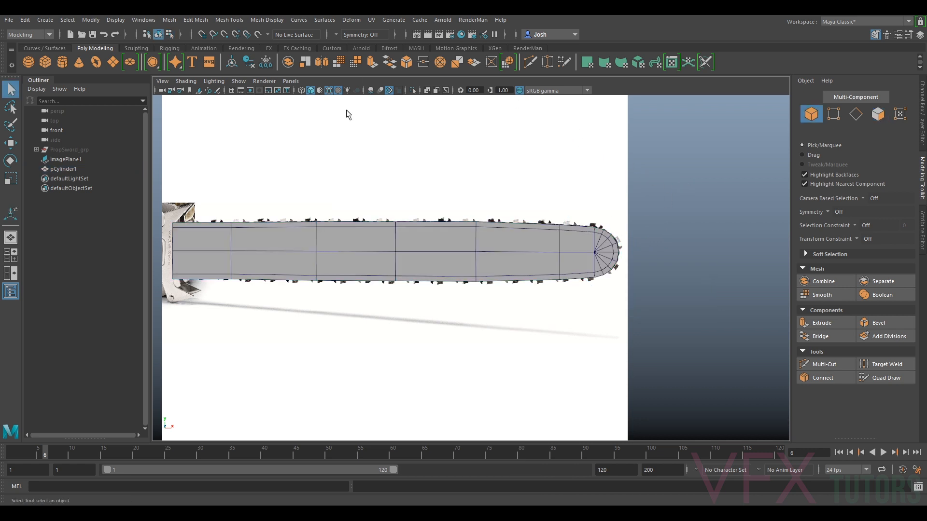
Return to the perspective view and hide the chainsaw reference image plane.
left_click(290, 80)
mouse_move(314, 90)
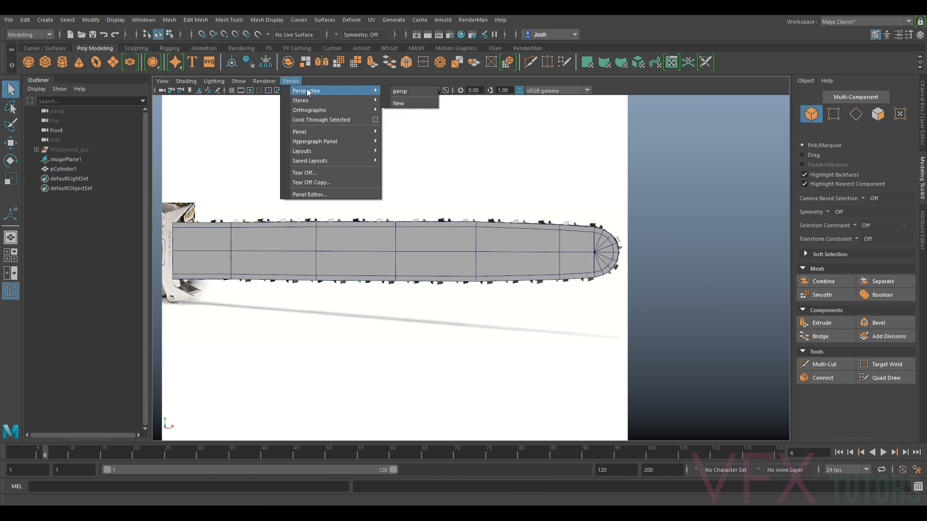
left_click(402, 92)
scroll(534, 207, "down", 6)
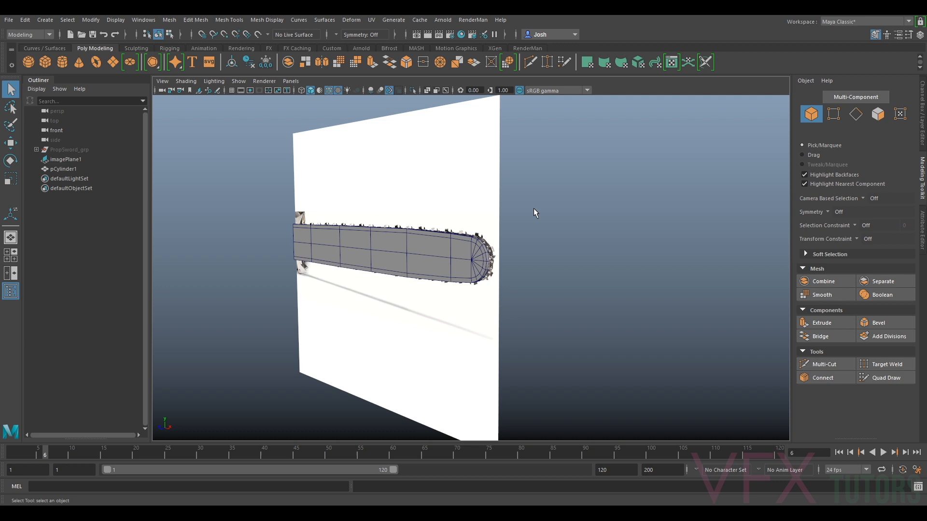
left_click(427, 205)
key("ctrl+h")
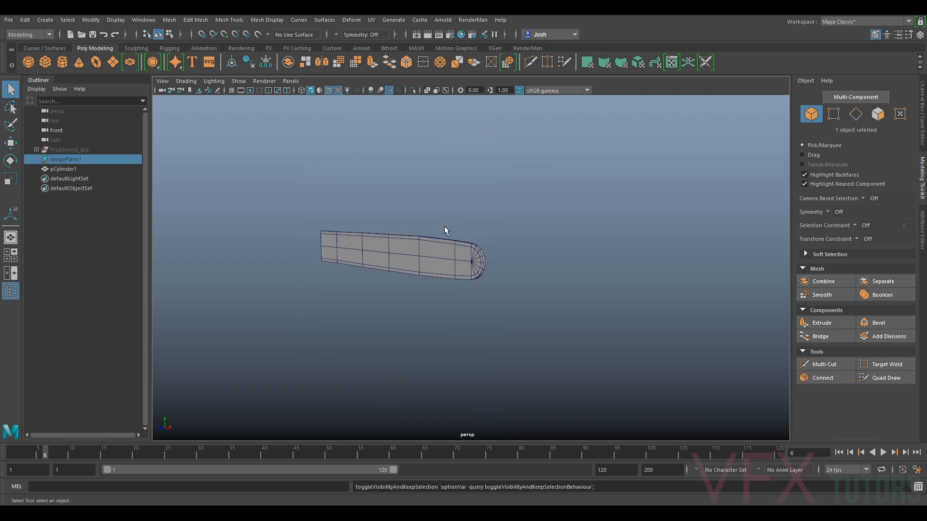
left_click(422, 237)
left_click_drag(421, 236, 472, 243, "alt")
right_click_drag(464, 245, 419, 238)
left_click_drag(486, 228, 459, 234)
right_click_drag(498, 224, 544, 197)
left_click(378, 178)
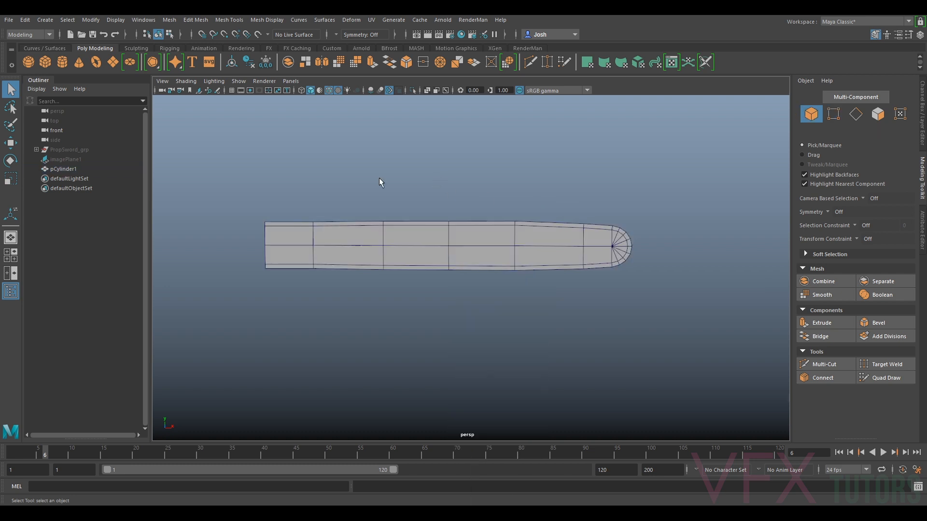
Unhide PropSword_grp and frame the original sword in the view.
left_click(64, 150)
key("h")
key("f")
left_click_drag(358, 204, 458, 235, "alt")
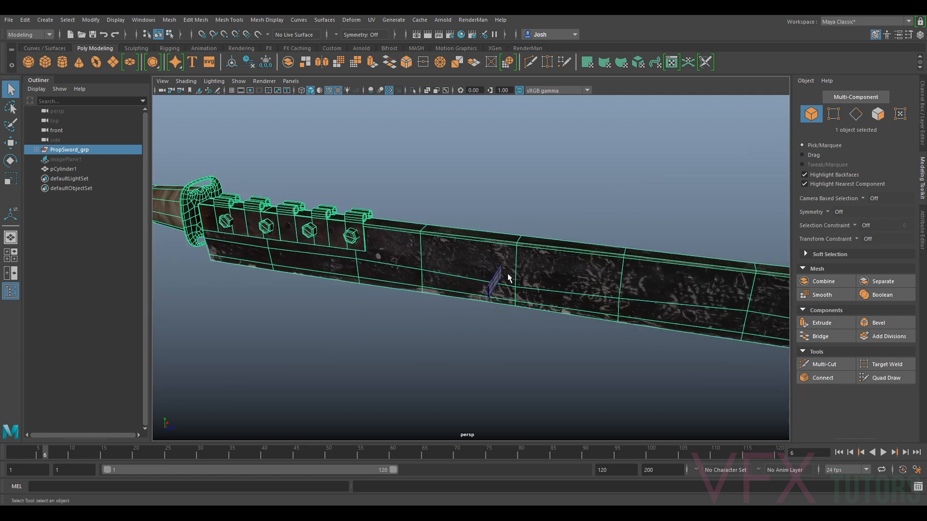
Select the new blade pCylinder1 crossing the original sword and show its transform channels.
left_click(494, 278)
right_click_drag(534, 183, 539, 209, "alt")
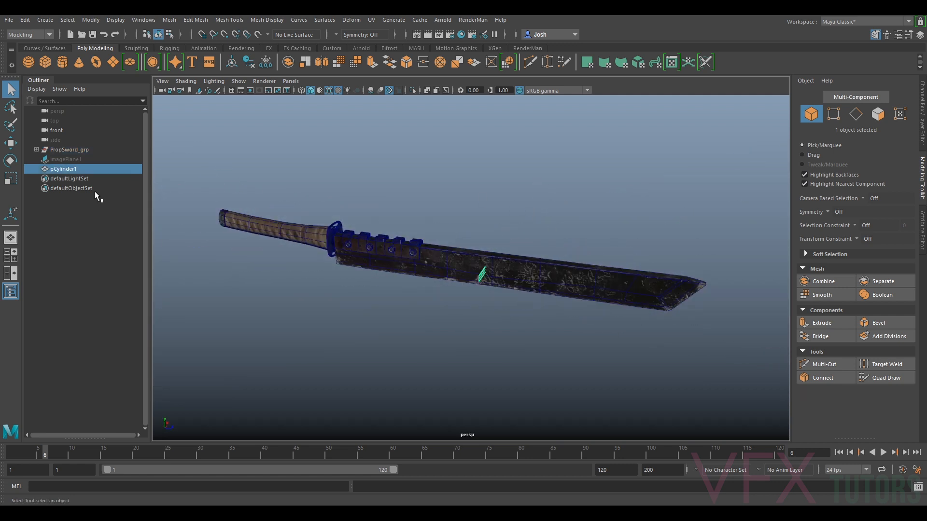
left_click_drag(490, 308, 681, 262, "alt")
key("r")
key("e")
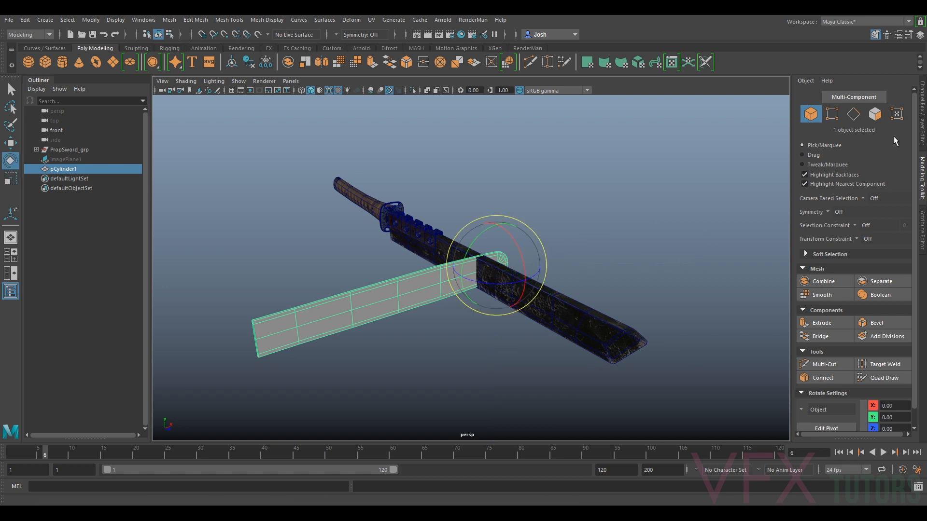
left_click(923, 129)
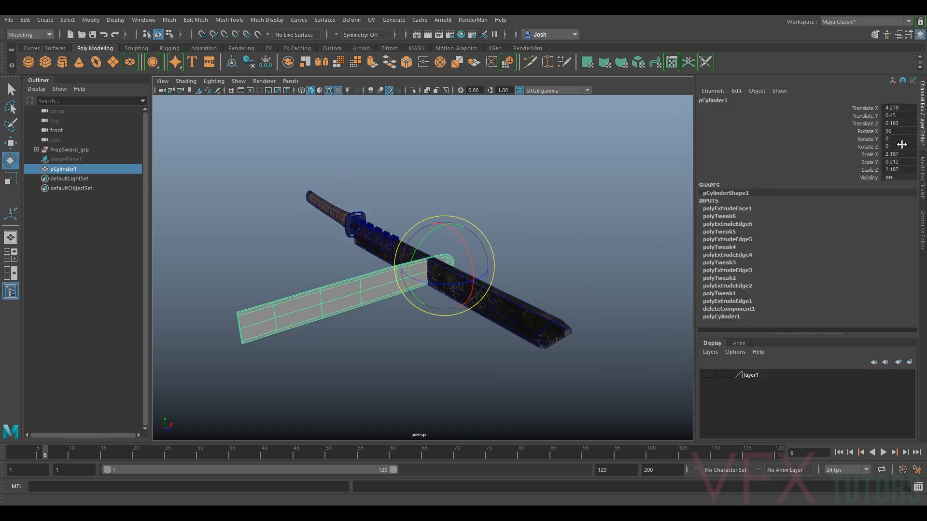
double_click(901, 131)
key("Return")
key("ctrl+z")
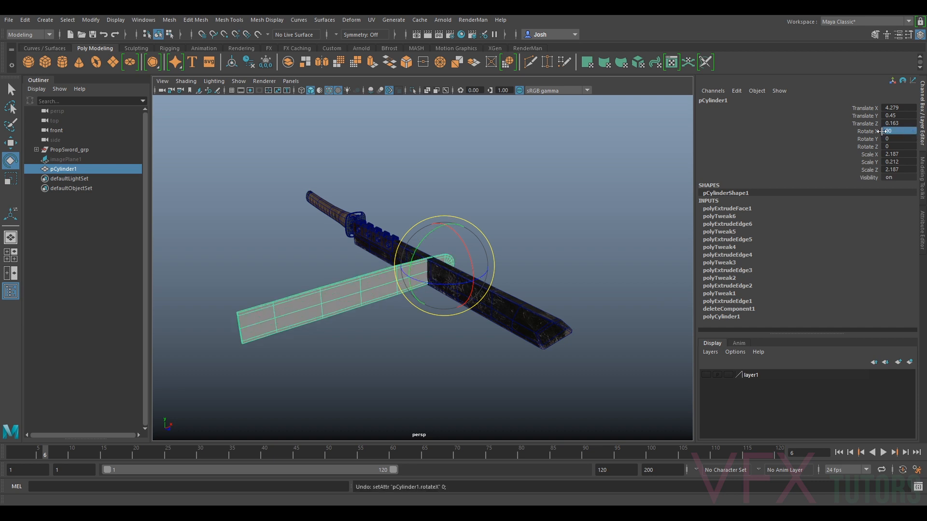
Set the new blade's Y rotation to -90 and move it onto the sword, at about X 0.101 and Z 39.426.
left_click_drag(463, 281, 437, 276)
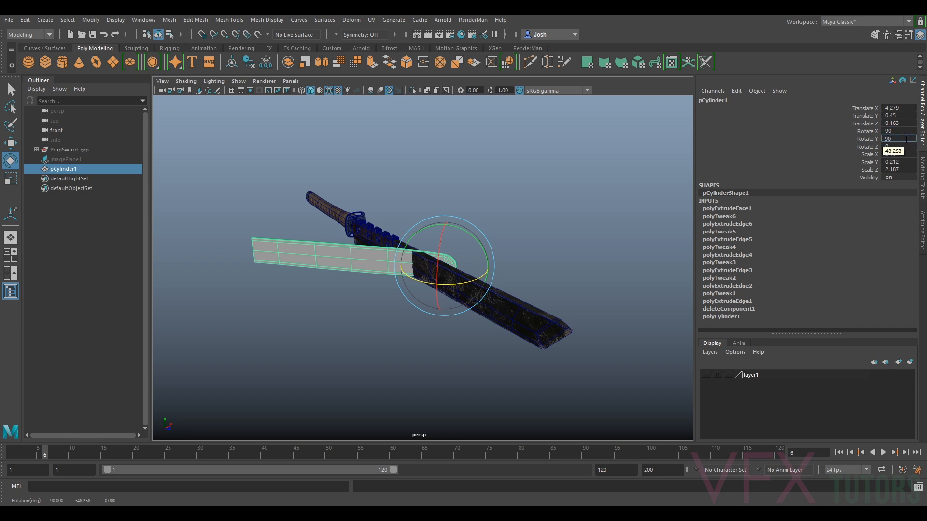
key("Return")
left_click_drag(411, 199, 481, 208, "alt")
key("w")
left_click_drag(452, 257, 452, 257)
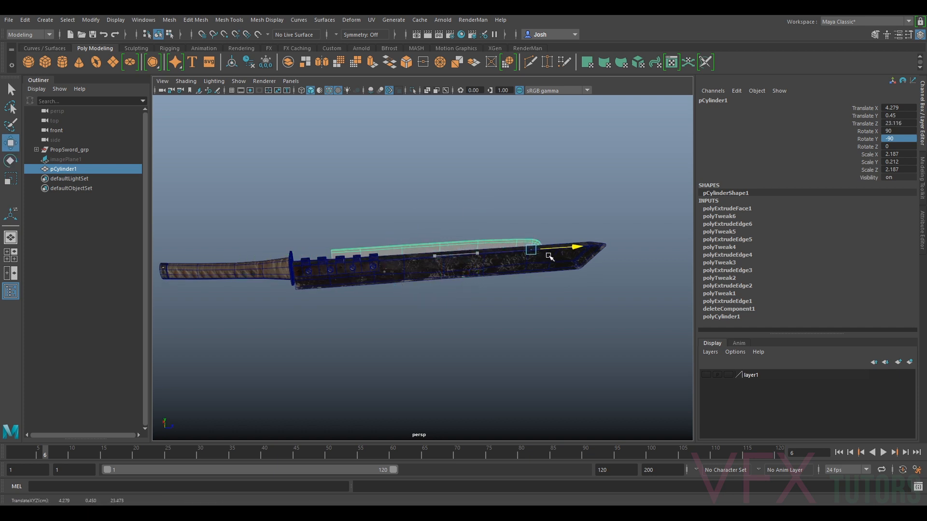
left_click_drag(612, 261, 474, 225, "alt")
left_click_drag(399, 298, 463, 268)
Scale the new blade up uniformly to about 2.611 in X and move it back along the sword to about Z 38.028.
middle_click_drag(463, 269, 401, 259, "alt")
right_click_drag(401, 258, 415, 250, "alt")
left_click_drag(415, 250, 407, 237, "alt")
key("r")
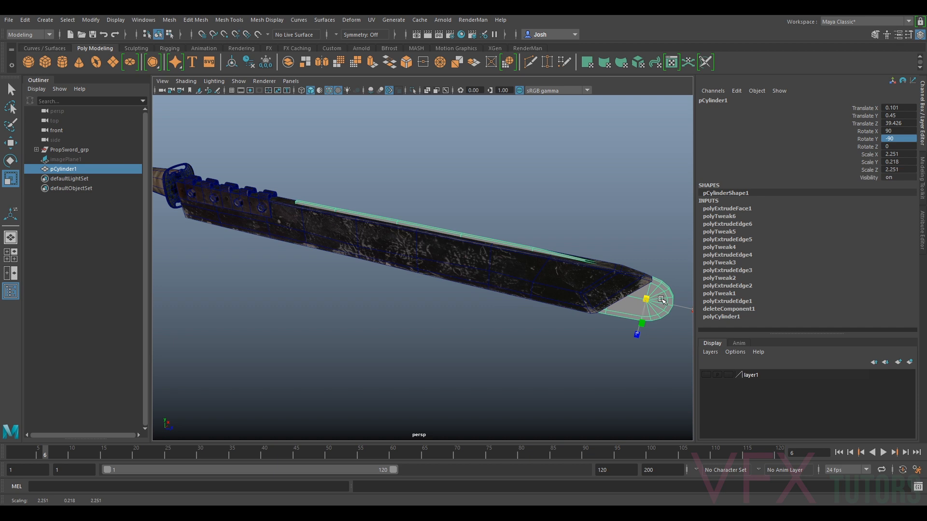
left_click_drag(672, 298, 673, 305)
key("w")
left_click_drag(639, 303, 296, 288, "alt")
key("r")
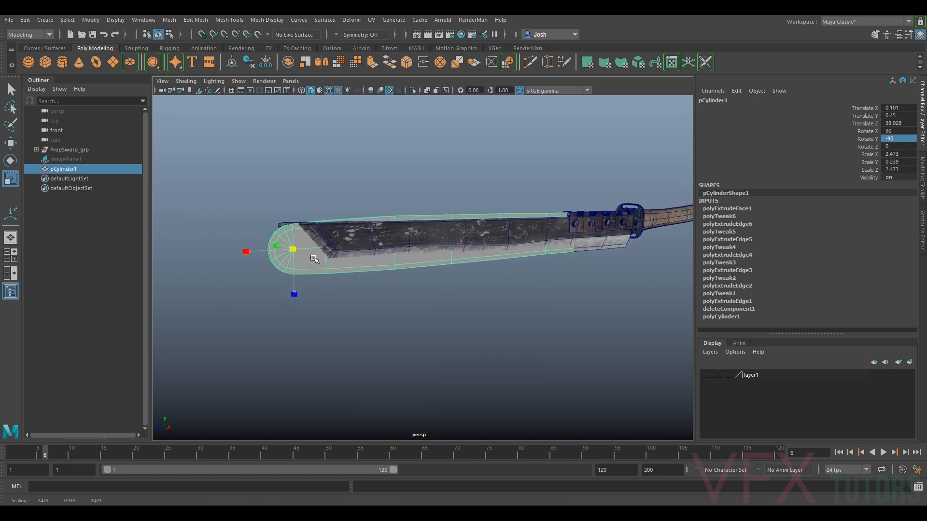
left_click_drag(336, 264, 369, 227, "alt")
Examine the original sword's handle and hilt and how the new blade meets them.
left_click(299, 201)
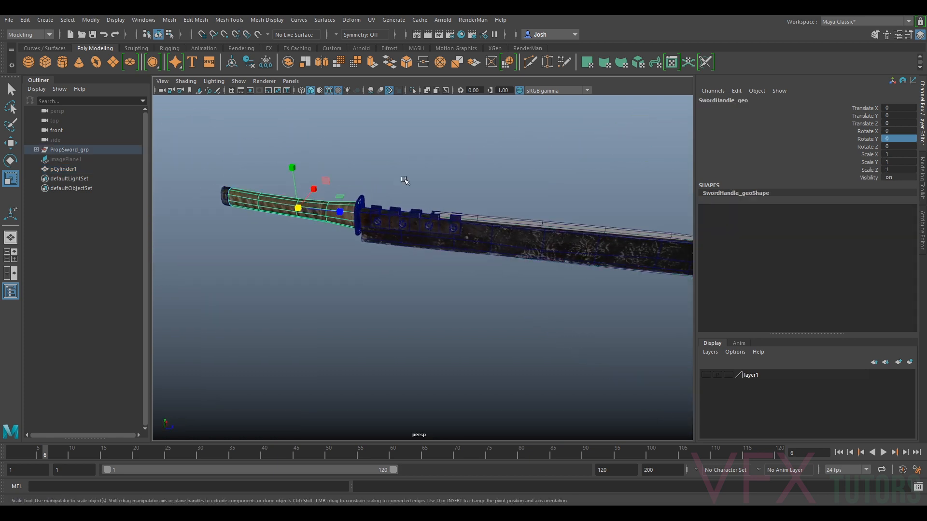
left_click_drag(494, 204, 562, 262, "alt")
left_click_drag(425, 183, 547, 266)
middle_click_drag(574, 170, 510, 200, "alt")
left_click_drag(509, 200, 395, 233, "alt")
left_click(275, 232)
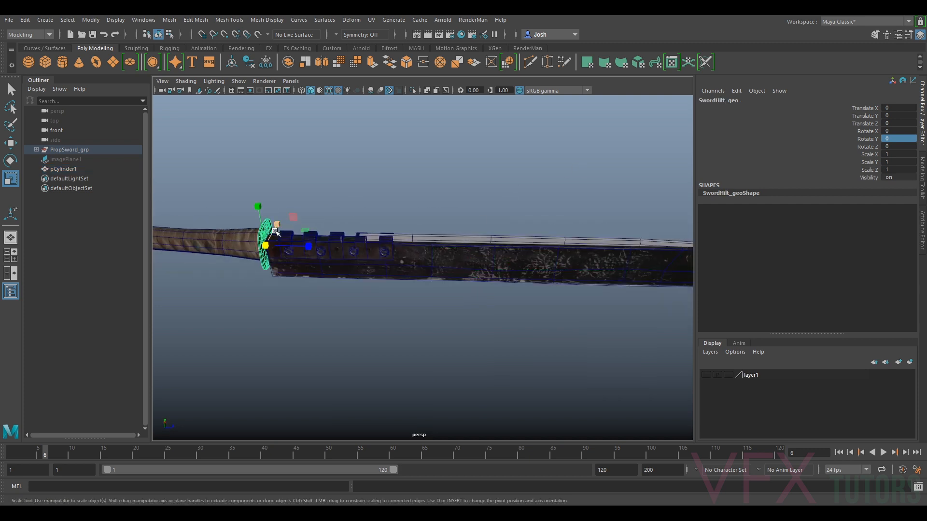
Select the new blade and shift it sideways across the sword to about X -0.055.
left_click(468, 243)
left_click_drag(553, 186, 451, 269, "alt")
key("w")
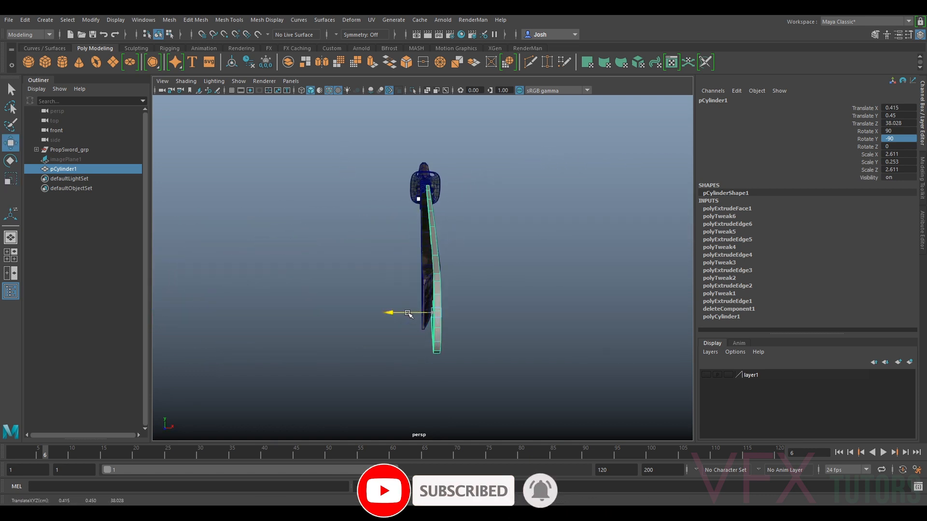
left_click_drag(403, 314, 400, 314)
left_click_drag(508, 295, 428, 228, "alt")
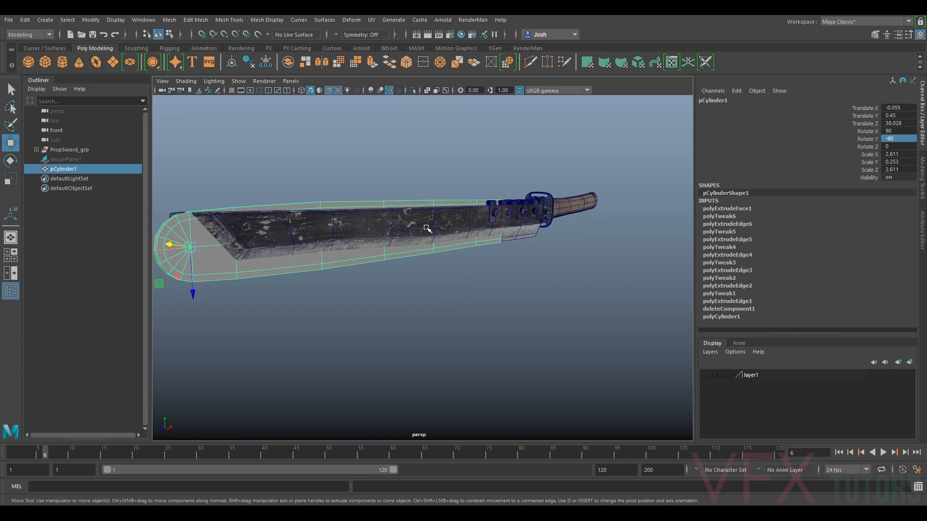
Thin the new blade across its thickness to a Y scale of about 0.222.
middle_click_drag(428, 228, 526, 229, "alt")
scroll(527, 229, "up", 4)
left_click_drag(527, 230, 542, 246, "alt")
middle_click_drag(542, 246, 487, 240, "alt")
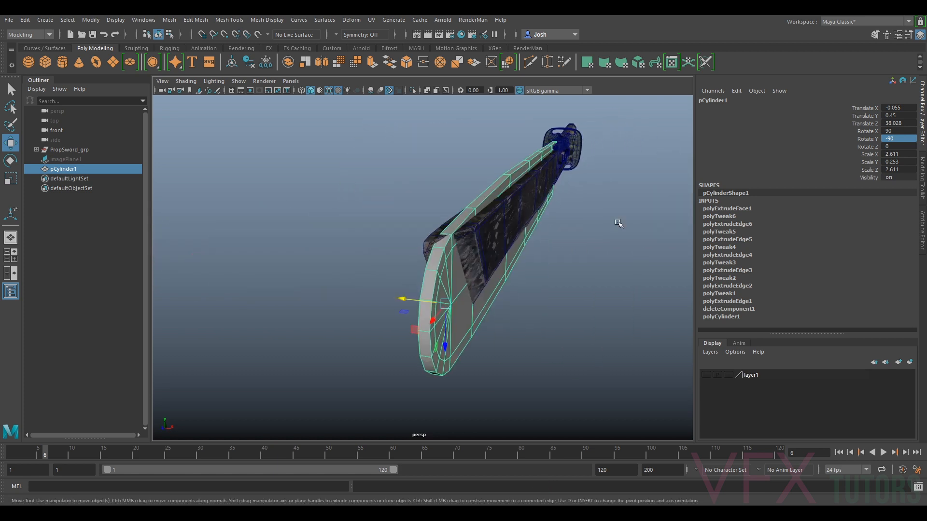
key("r")
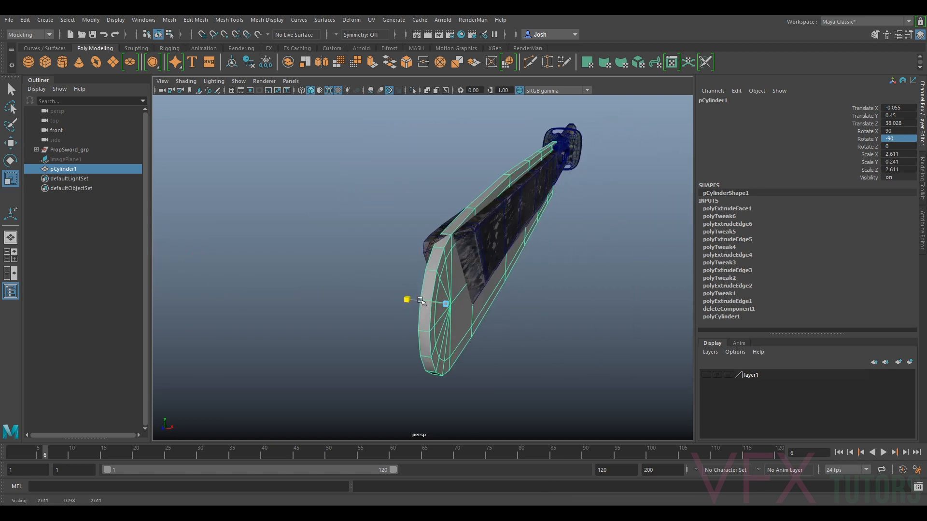
left_click_drag(419, 209, 526, 253, "alt")
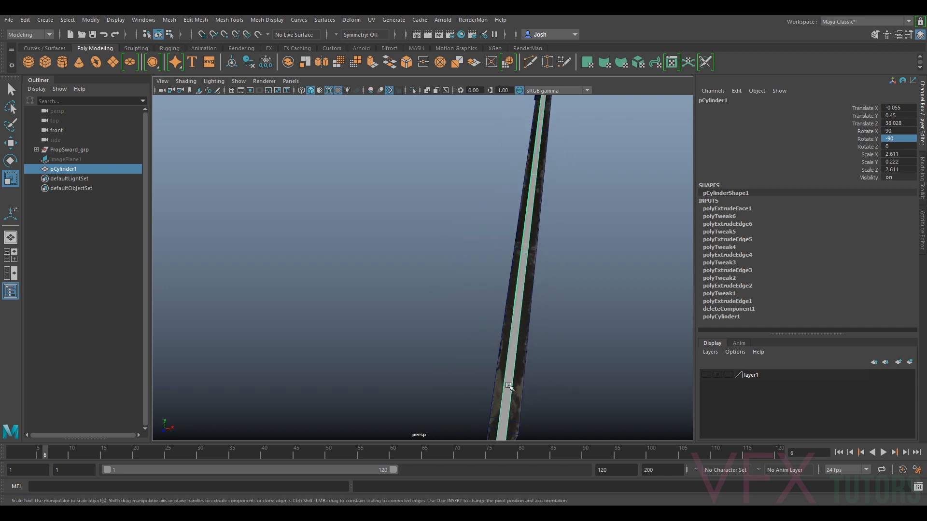
scroll(521, 354, "down", 5)
left_click_drag(522, 341, 529, 309, "alt")
Move the new blade sideways off the original blade's centre, to about X 0.572.
key("w")
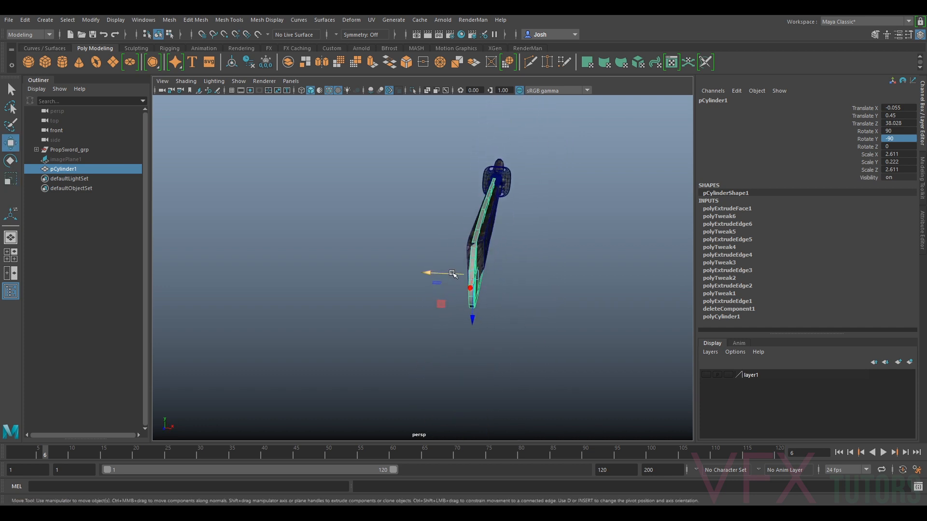
left_click_drag(450, 274, 444, 276)
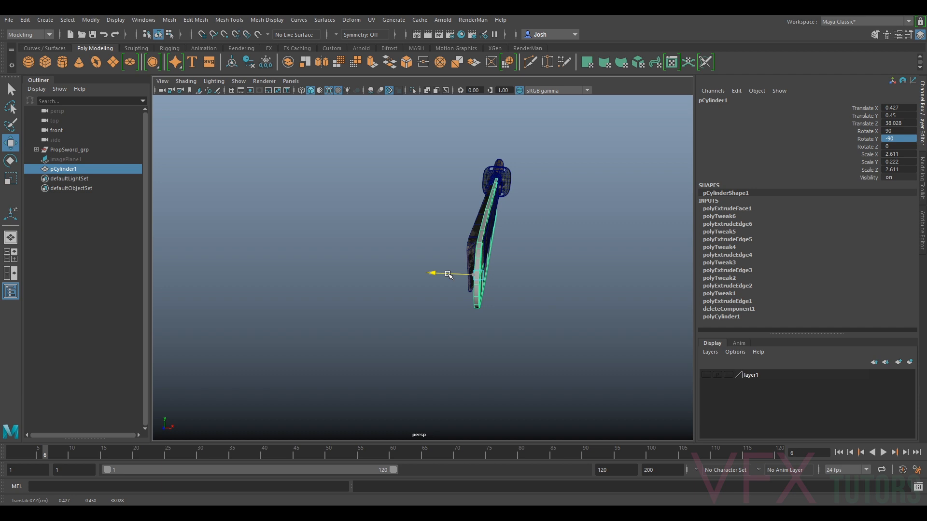
left_click_drag(575, 256, 441, 282, "alt")
scroll(574, 260, "up", 3)
scroll(568, 258, "down", 2)
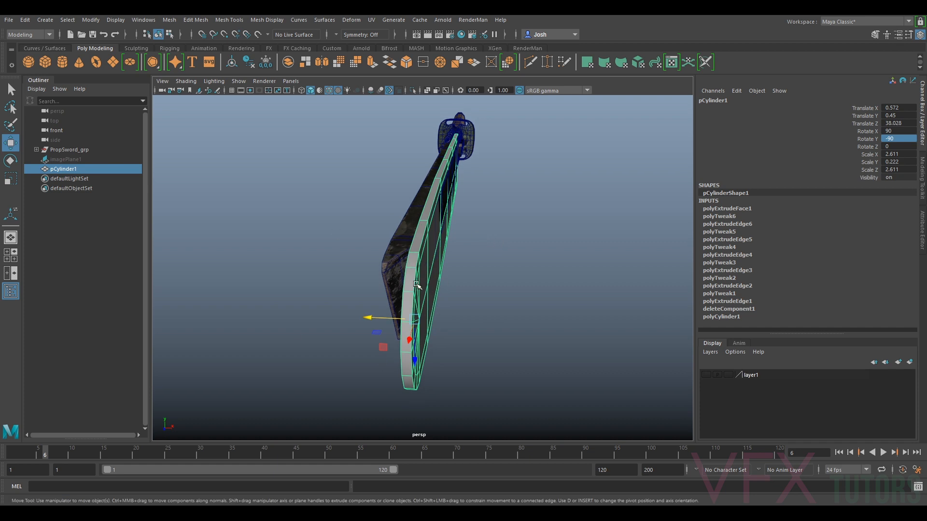
Duplicate the new blade and move the copy to the opposite side of the sword, to about X -0.597.
key("ctrl+d")
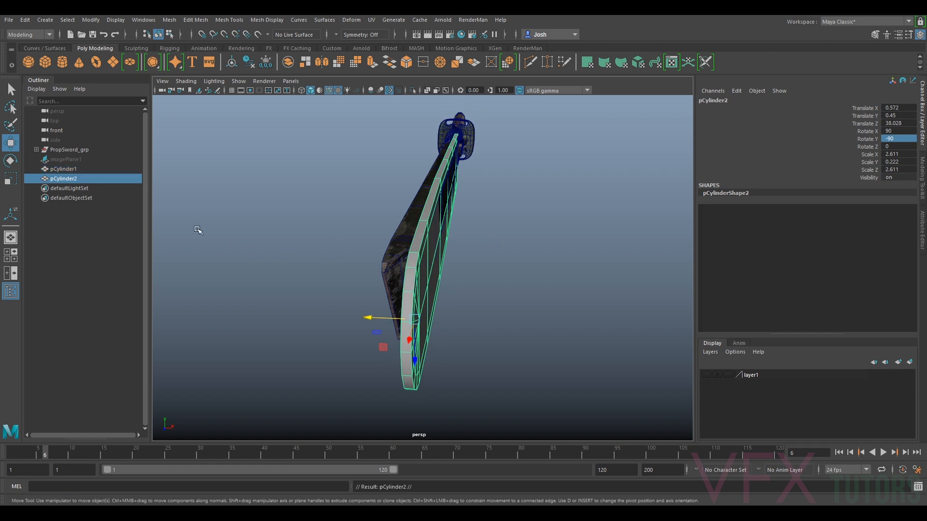
left_click_drag(385, 320, 404, 284)
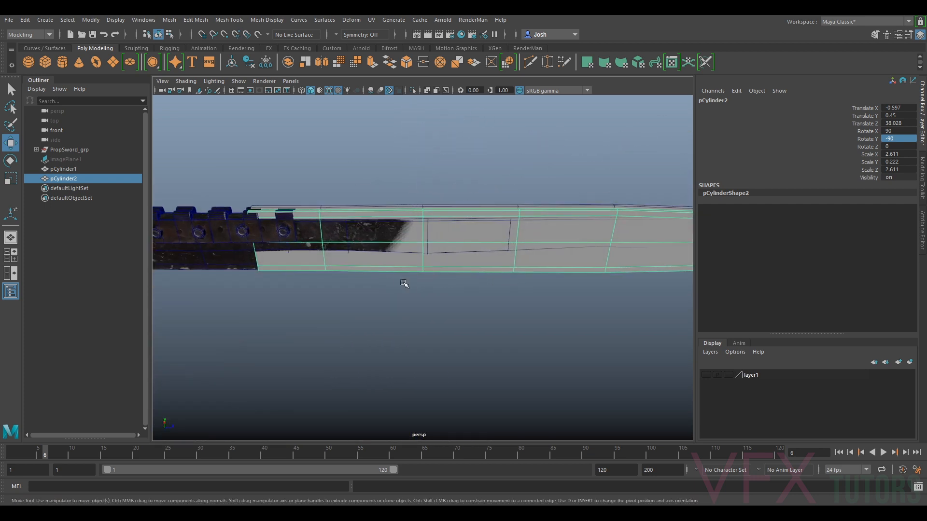
Select the original sword blade and hide it.
left_click(233, 267)
key("f")
key("h")
Examine how the two parallel blades sit against the bracket and hilt from the sides and the tip.
left_click_drag(372, 287, 439, 291, "alt")
middle_click_drag(438, 292, 328, 280, "alt")
left_click_drag(329, 280, 498, 297, "alt")
scroll(489, 297, "down", 5)
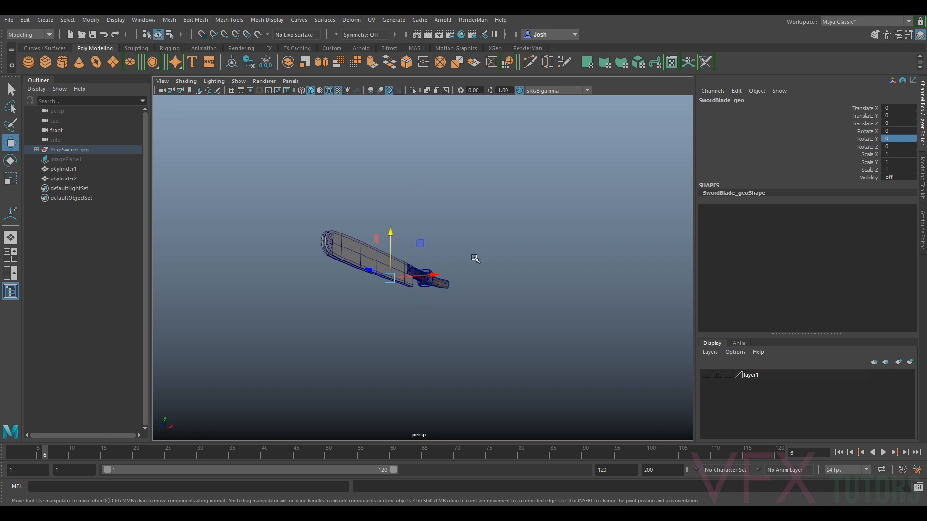
left_click_drag(473, 279, 407, 289, "alt")
scroll(507, 296, "up", 5)
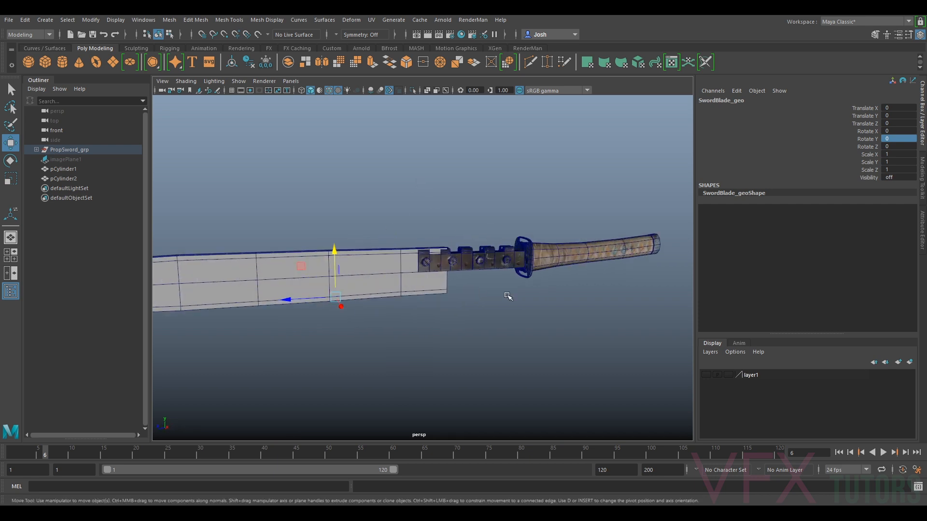
left_click_drag(530, 306, 342, 252, "alt")
scroll(447, 310, "up", 5)
scroll(480, 341, "down", 5)
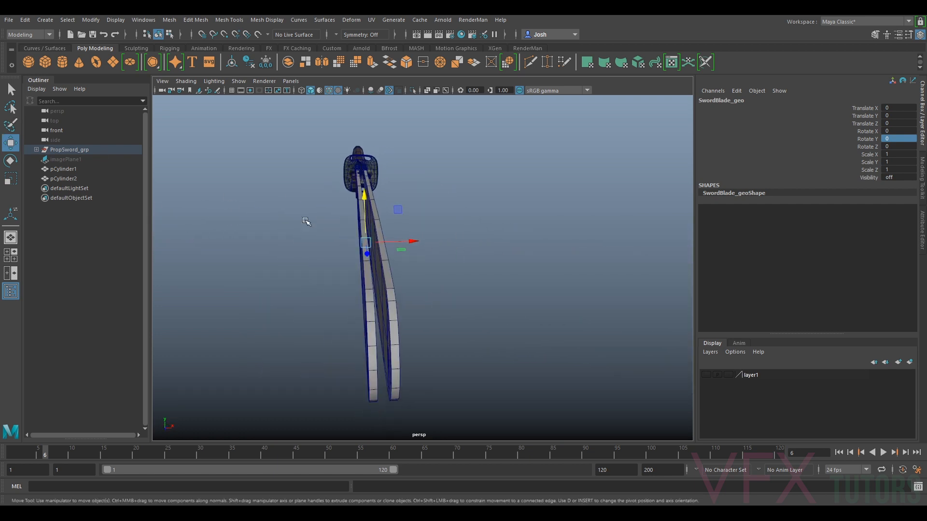
left_click_drag(441, 305, 603, 287, "alt")
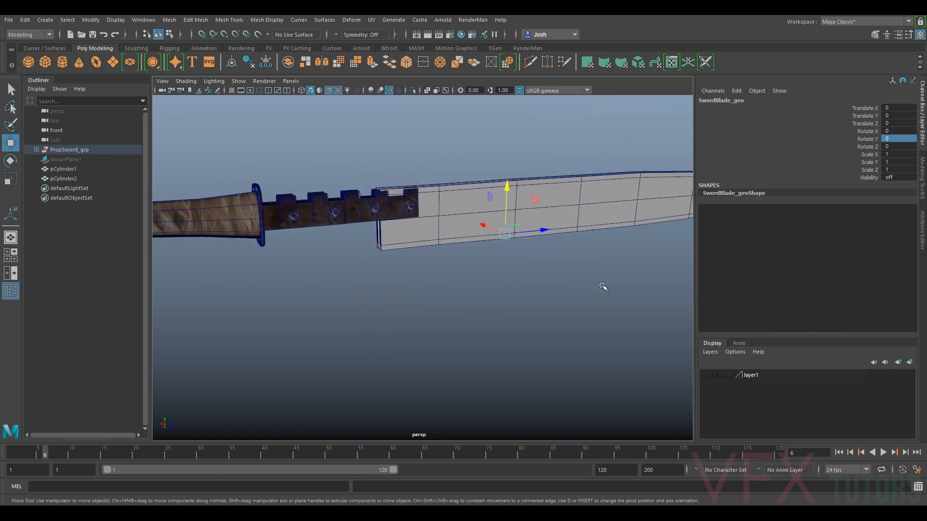
middle_click_drag(602, 183, 409, 248, "alt")
left_click_drag(380, 219, 546, 241, "alt")
Undo the hiding of the original blade, the duplication of the new blade and its last sideways move.
key("ctrl+z")
key("ctrl+z")
key("ctrl+z")
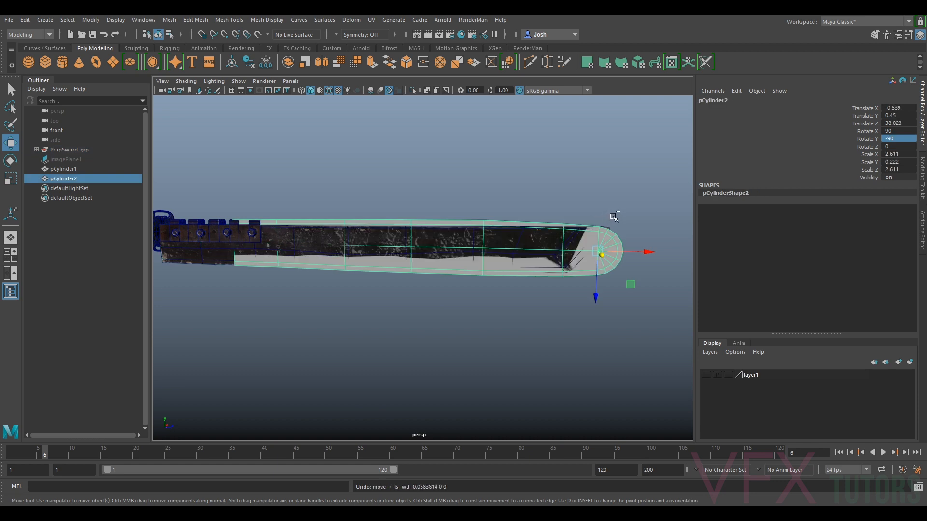
left_click_drag(614, 200, 517, 188, "alt")
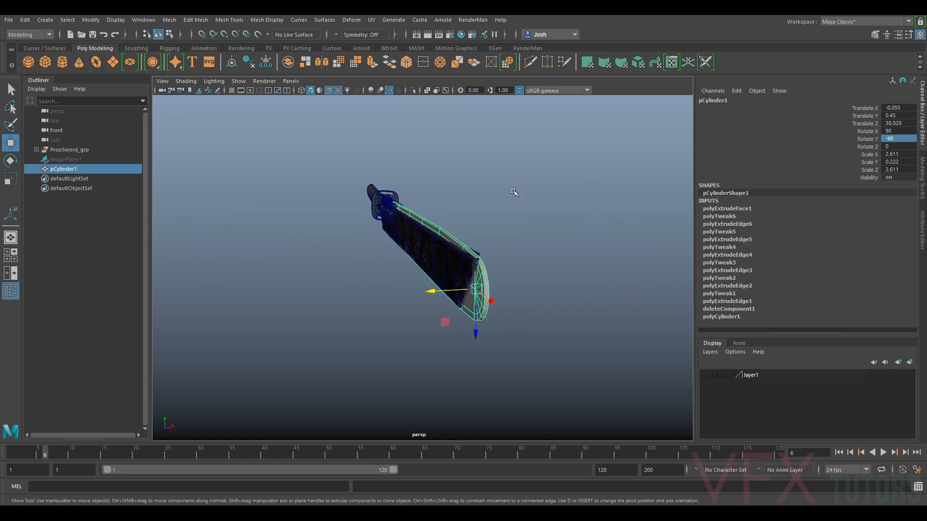
Isolate the new blade and select all the flat faces inside the rim on one of its sides.
key("ctrl+1")
left_click_drag(408, 284, 546, 265, "alt")
middle_click_drag(458, 264, 584, 265, "alt")
left_click_drag(414, 271, 474, 245, "alt")
scroll(393, 231, "up", 3)
right_click_drag(380, 209, 379, 231)
left_click(373, 210)
double_click(423, 207, "shift")
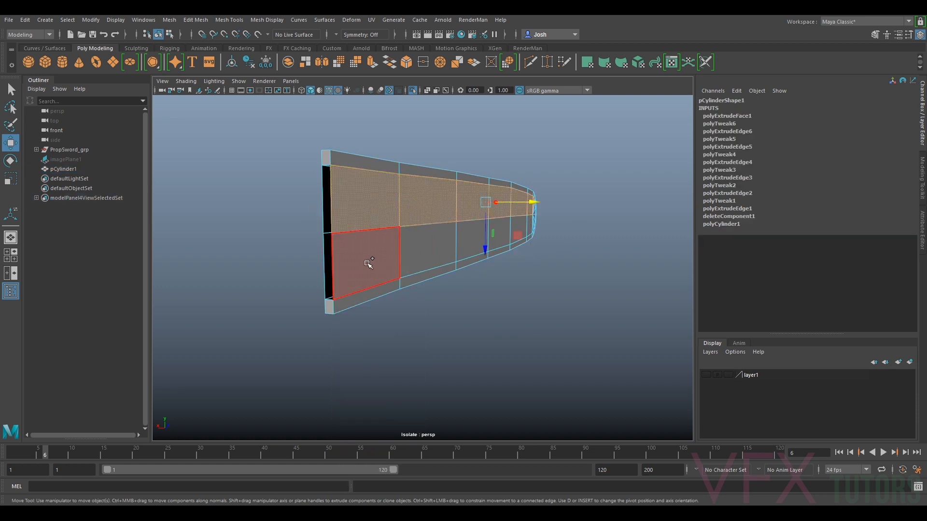
left_click(367, 264, "shift")
double_click(439, 252, "shift")
Extrude the selected side faces with a thickness of -0.2, recessing them inside the rim, and return to object mode.
left_click_drag(556, 193, 572, 189, "alt")
scroll(572, 188, "down", 2)
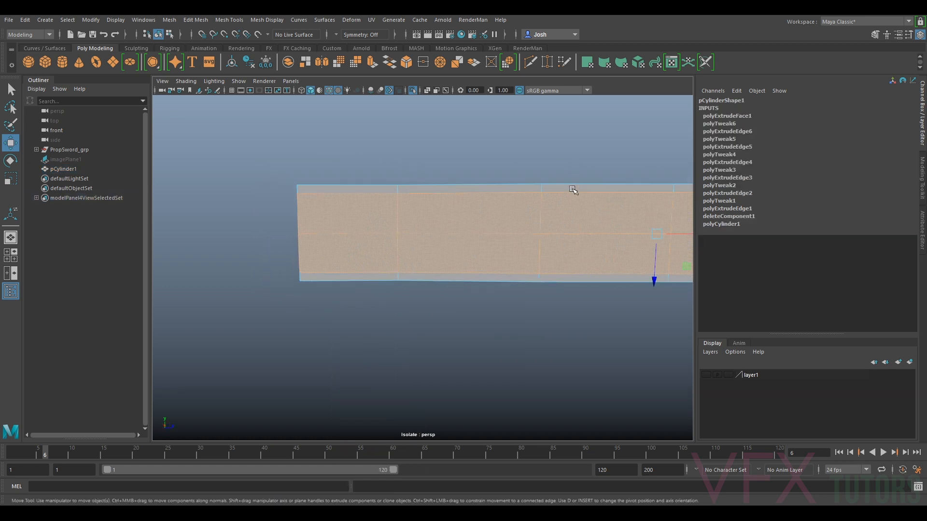
middle_click_drag(572, 188, 456, 192, "alt")
scroll(487, 212, "down", 3)
middle_click_drag(524, 218, 467, 218, "alt")
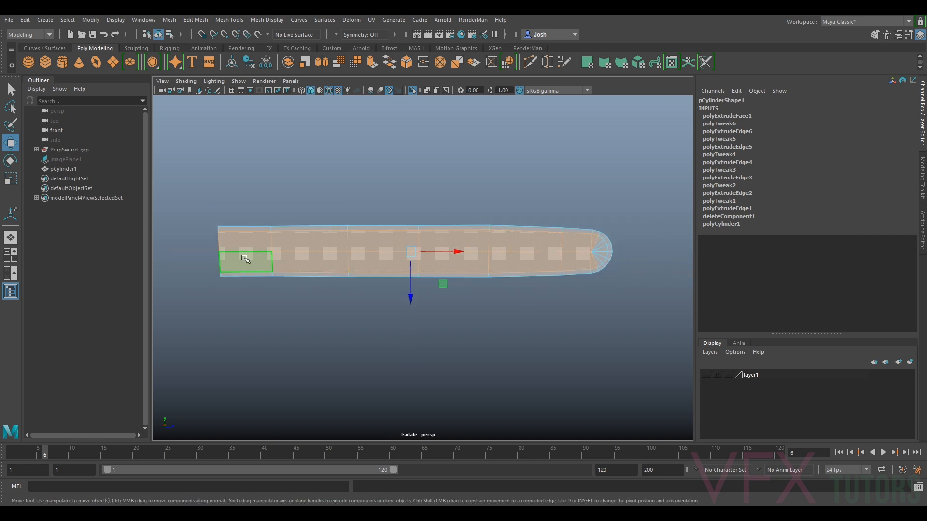
left_click_drag(585, 256, 412, 254, "alt")
scroll(412, 254, "up", 5)
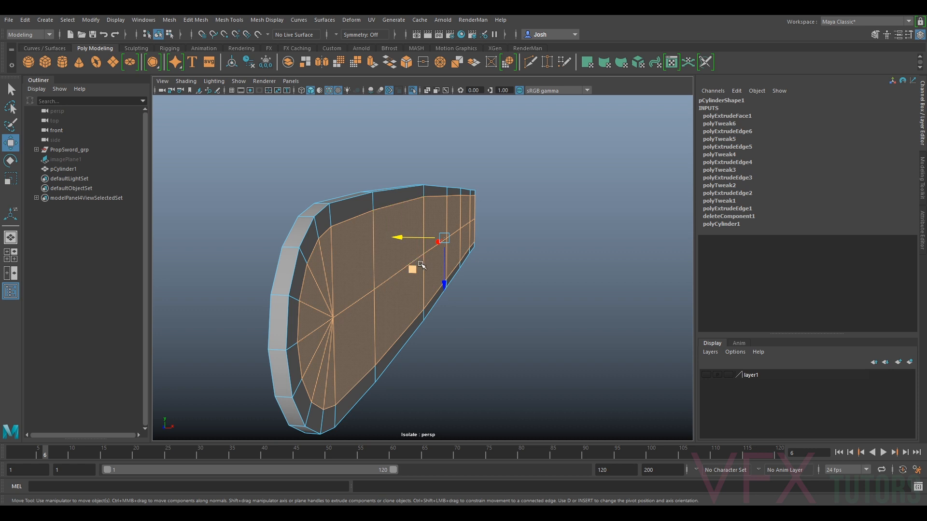
key("ctrl+e")
left_click_drag(576, 281, 575, 281)
left_click_drag(512, 290, 493, 298, "alt")
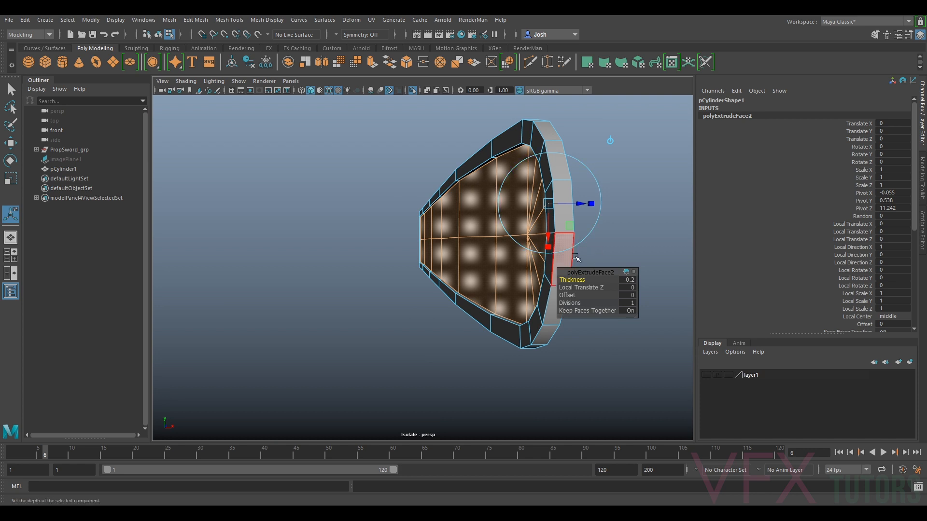
left_click(637, 246)
left_click_drag(437, 246, 544, 249, "alt")
right_click_drag(542, 237, 573, 223)
key("q")
left_click(546, 204)
Examine the recessed face and rim of the isolated blade along its length.
left_click_drag(488, 212, 555, 204, "alt")
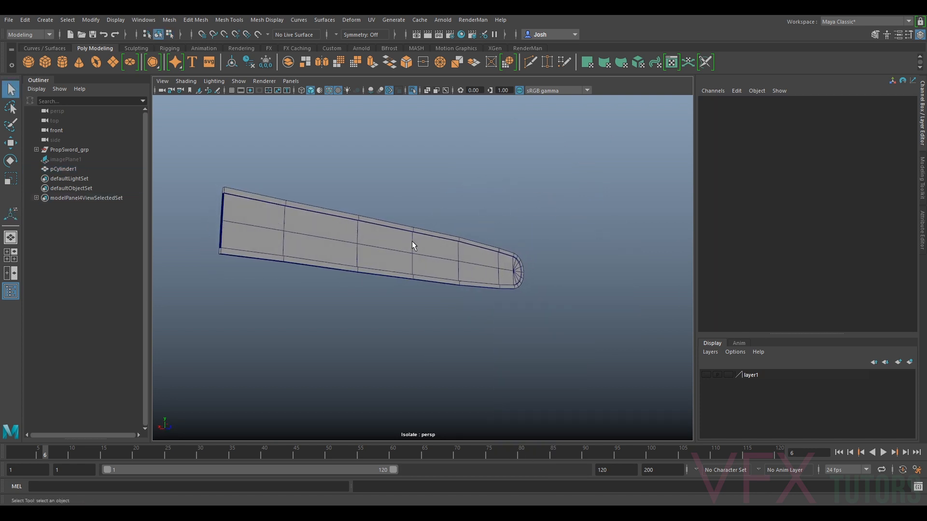
middle_click_drag(412, 241, 455, 227, "alt")
scroll(455, 221, "up", 3)
middle_click_drag(376, 220, 456, 269, "alt")
scroll(453, 259, "up", 2)
scroll(459, 251, "up", 2)
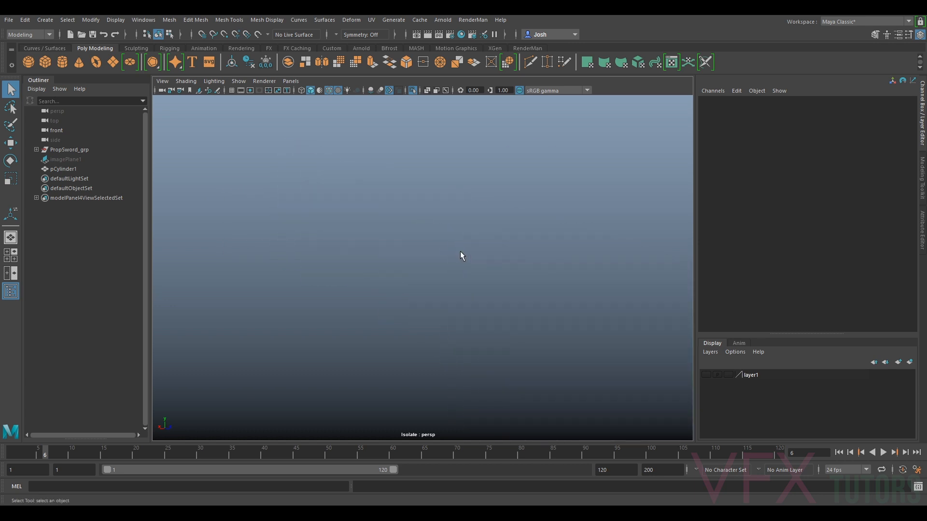
scroll(463, 258, "down", 3)
scroll(555, 313, "down", 3)
middle_click_drag(576, 319, 538, 319, "alt")
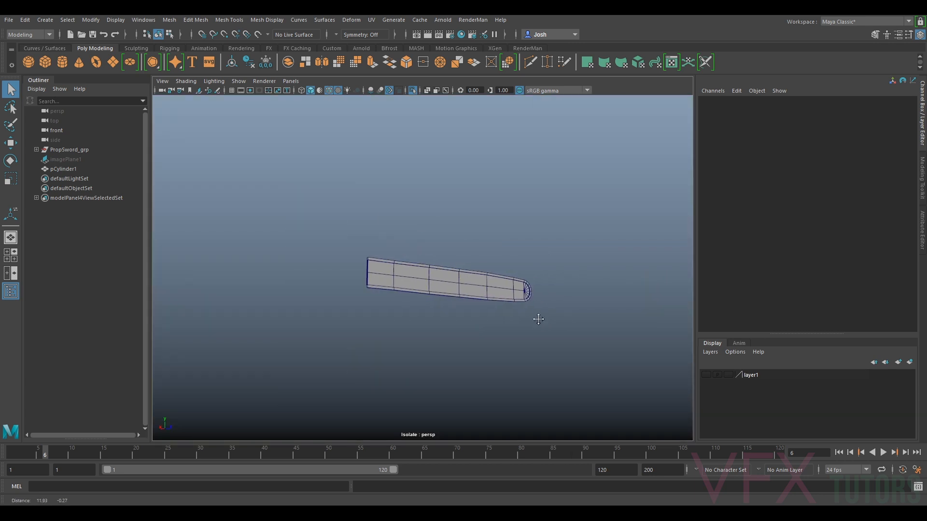
left_click_drag(435, 279, 485, 307, "alt")
scroll(515, 309, "up", 4)
Select the recessed blade and leave isolation to show the rest of the sword again.
left_click(521, 317)
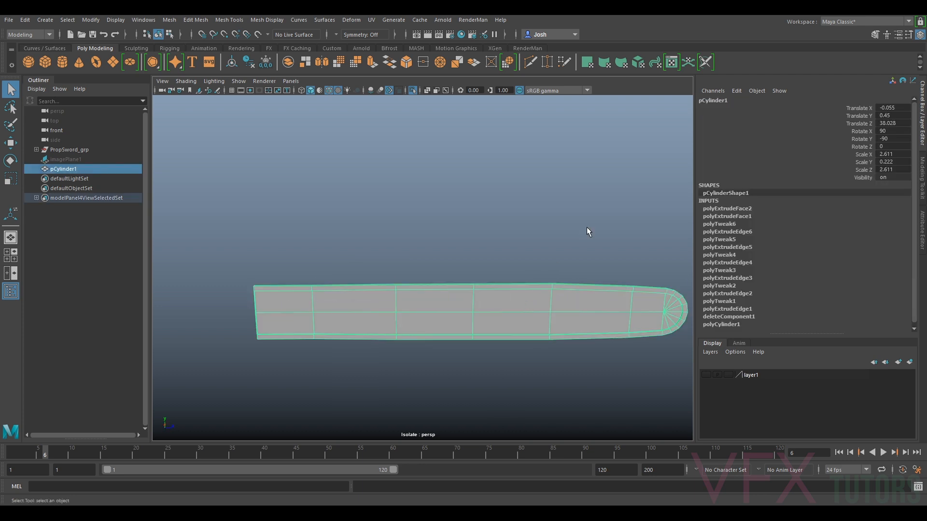
left_click_drag(591, 248, 575, 247, "alt")
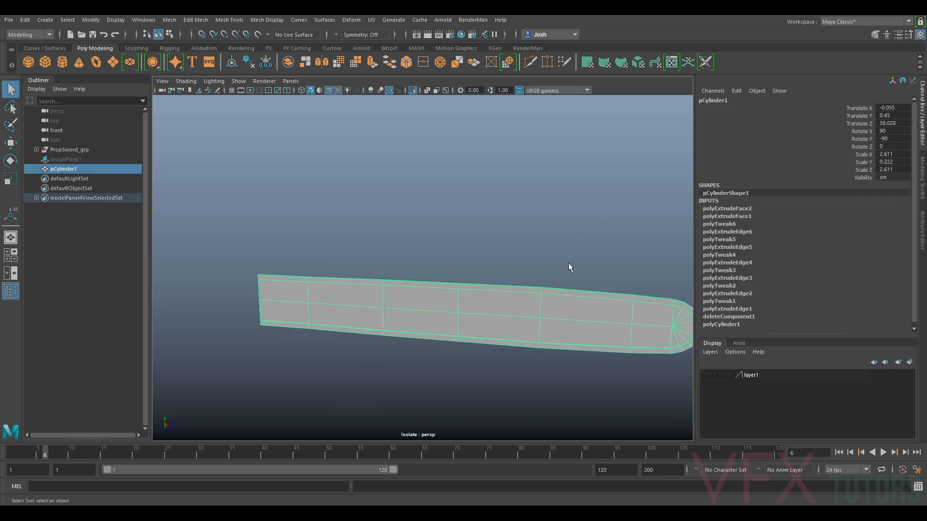
key("ctrl+1")
left_click(572, 244)
left_click_drag(582, 267, 454, 294, "alt")
Reposition the new blade sideways and duplicate it, placing the copy at about X 0.489.
left_click(455, 294)
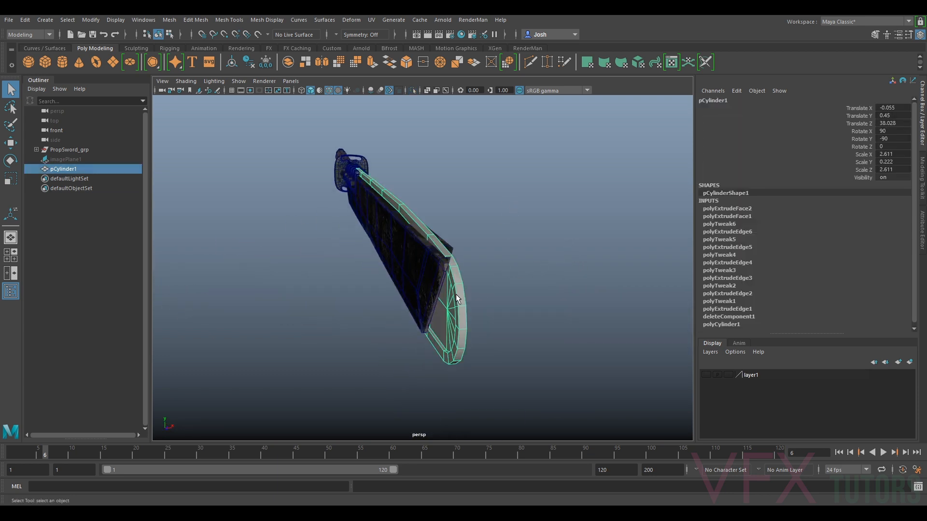
key("w")
left_click_drag(473, 256, 460, 273, "alt")
mouse_move(395, 348)
left_mouse_down()
mouse_move(382, 346)
mouse_move(399, 356)
left_mouse_up()
key("ctrl+d")
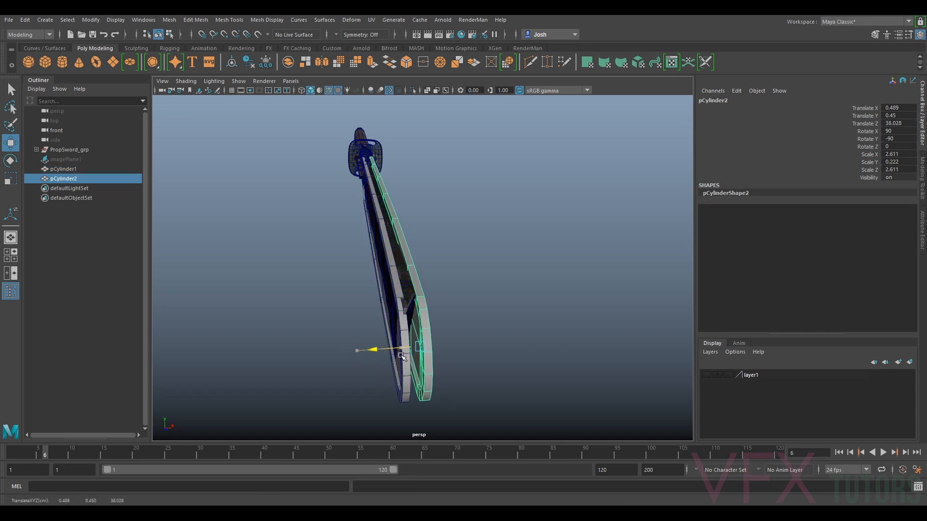
Shift the duplicated blade further outward to about X 0.884.
left_click_drag(550, 304, 507, 261, "alt")
left_click_drag(266, 254, 522, 273)
left_click_drag(503, 266, 567, 277, "alt")
right_click_drag(567, 277, 402, 294, "alt")
left_click_drag(385, 300, 399, 298, "alt")
middle_click_drag(398, 298, 477, 258, "alt")
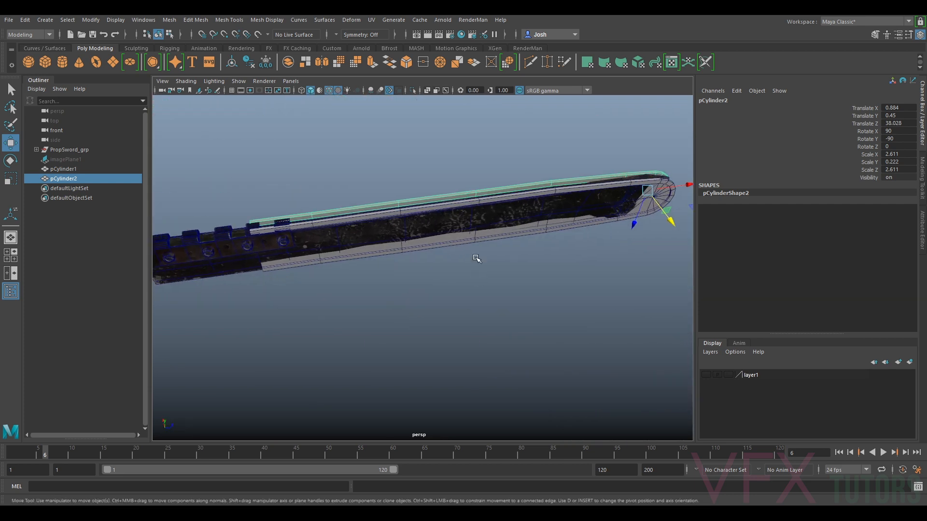
Move the other new blade outward on the opposite side of the original blade.
left_click(479, 243)
left_click_drag(672, 218, 406, 377)
key("ctrl+z")
left_click(577, 317)
left_click_drag(578, 317, 666, 333, "alt")
Hide the original sword blade so only the two new blades remain beside the bracket and hilt.
left_click(221, 255)
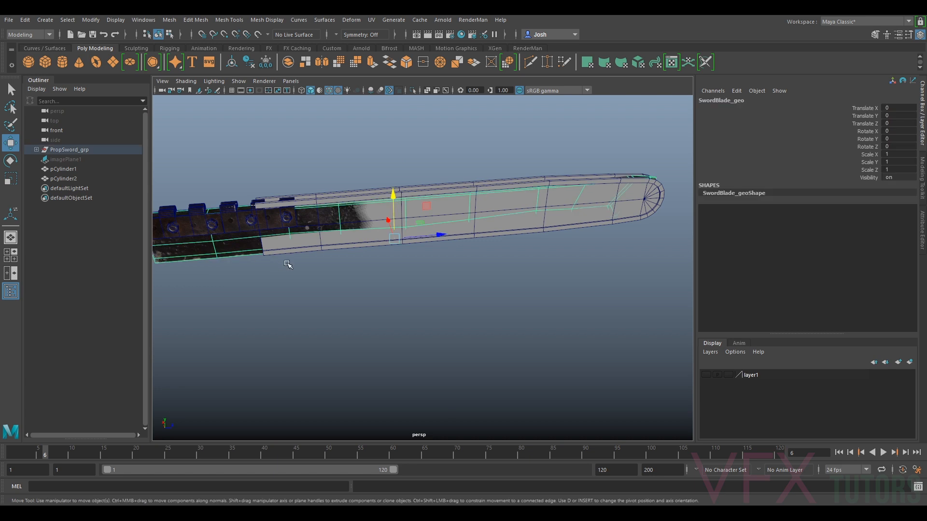
key("ctrl+h")
scroll(350, 275, "down", 4)
left_click_drag(483, 293, 419, 272, "alt")
left_click_drag(506, 245, 476, 403, "alt")
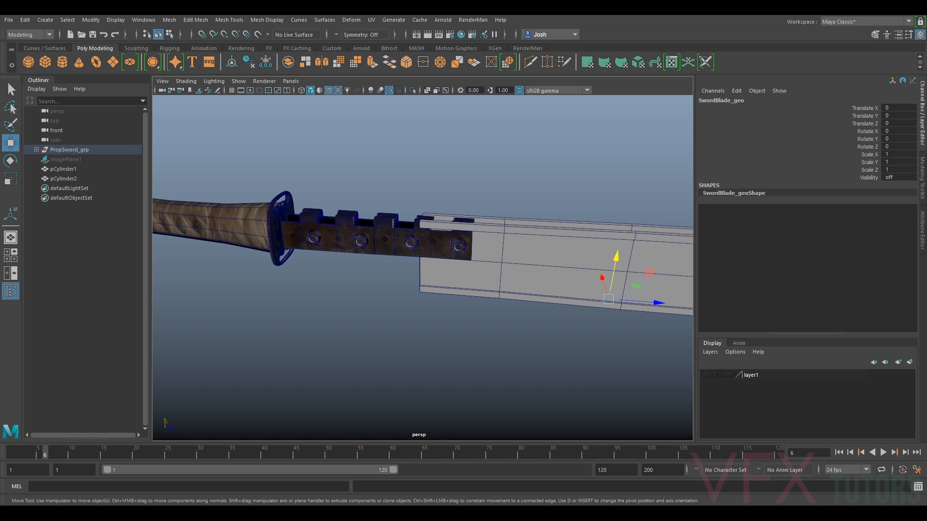
Consult the Moodboard.jpg reference image in Photos for the chainsaw bars, chain and motor parts.
left_click_drag(926, 138, 708, 88)
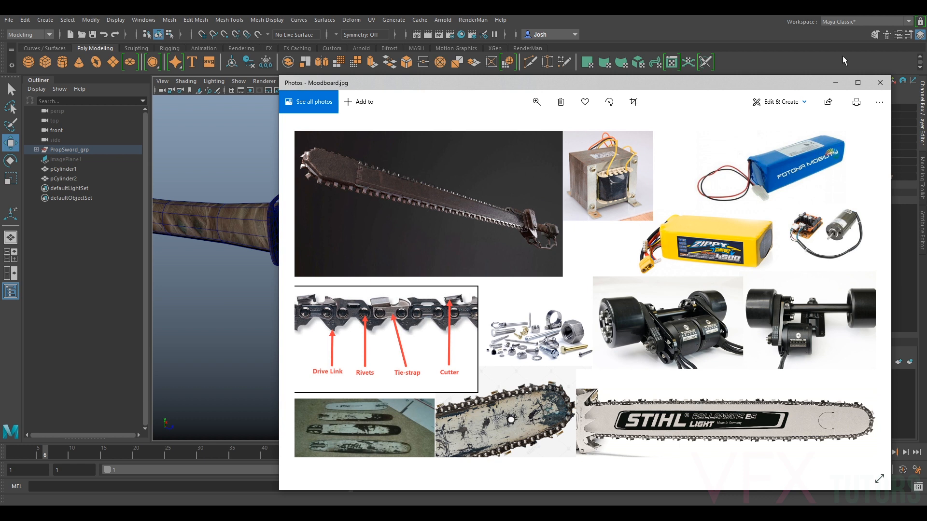
left_click_drag(441, 82, 926, 159)
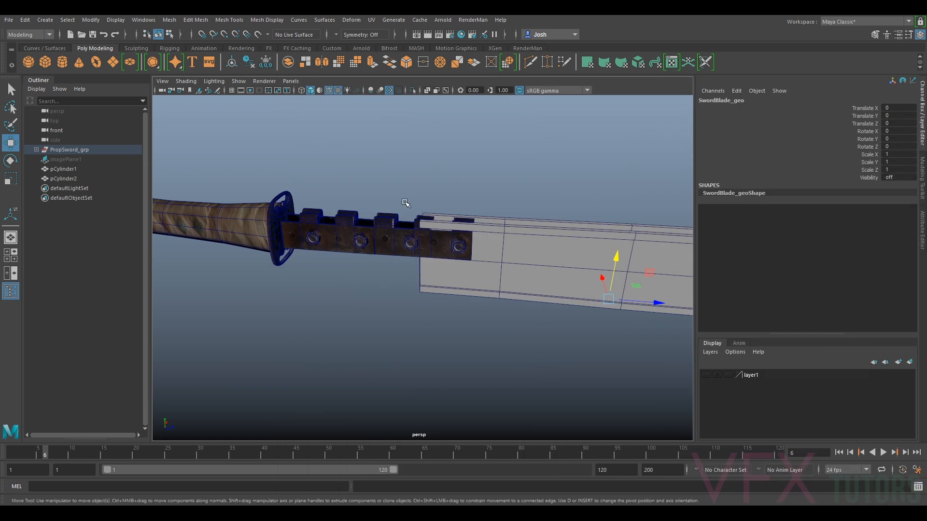
Select the sword's bracket and its bolts and hide them together.
left_click_drag(555, 144, 472, 198, "alt")
middle_click_drag(472, 197, 512, 199, "alt")
scroll(483, 208, "up", 5)
left_click_drag(430, 232, 463, 230, "alt")
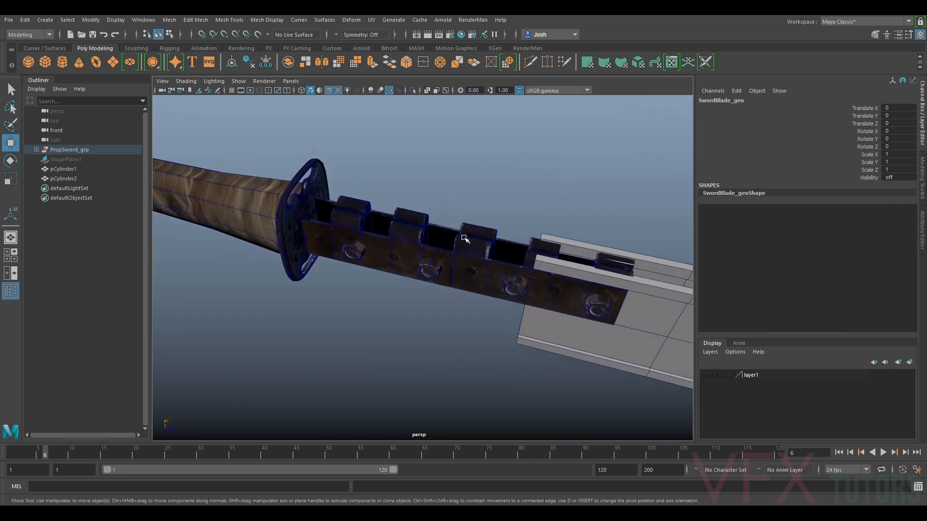
left_click(465, 238)
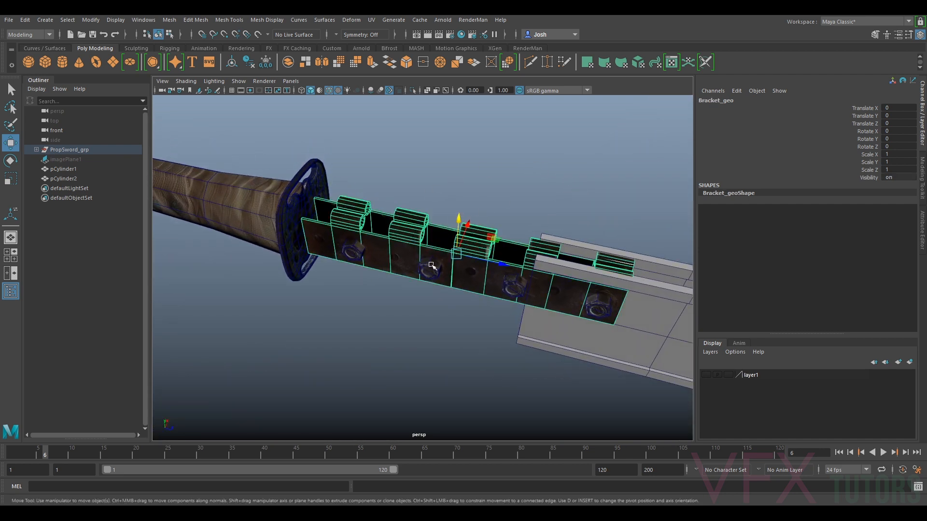
left_click(429, 269, "shift")
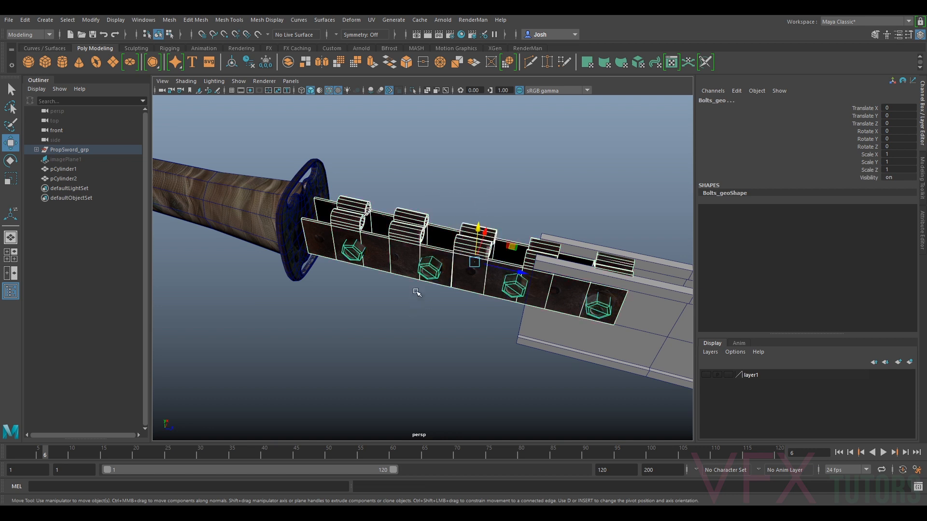
key("ctrl+h")
left_click(421, 197)
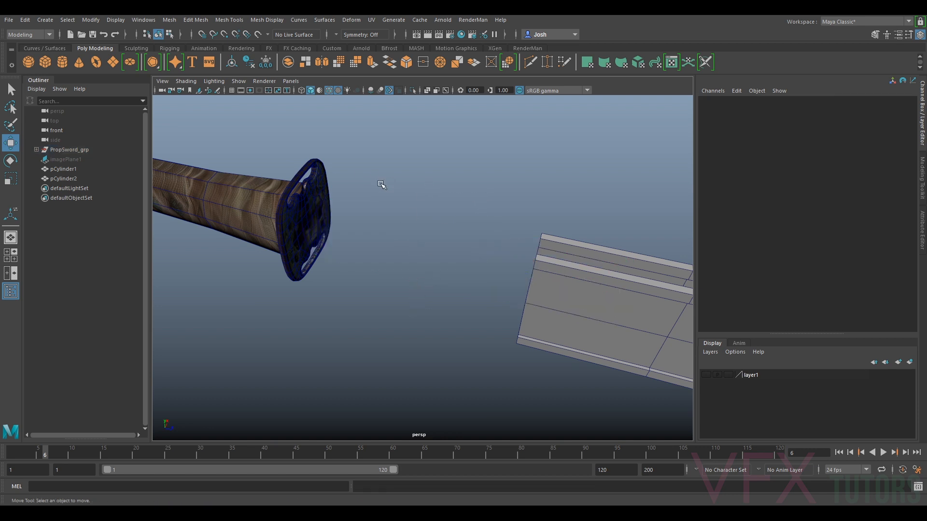
Create a polygon cube and enlarge it as the start of a bar between hilt and blades.
left_click(46, 62)
scroll(444, 211, "down", 5)
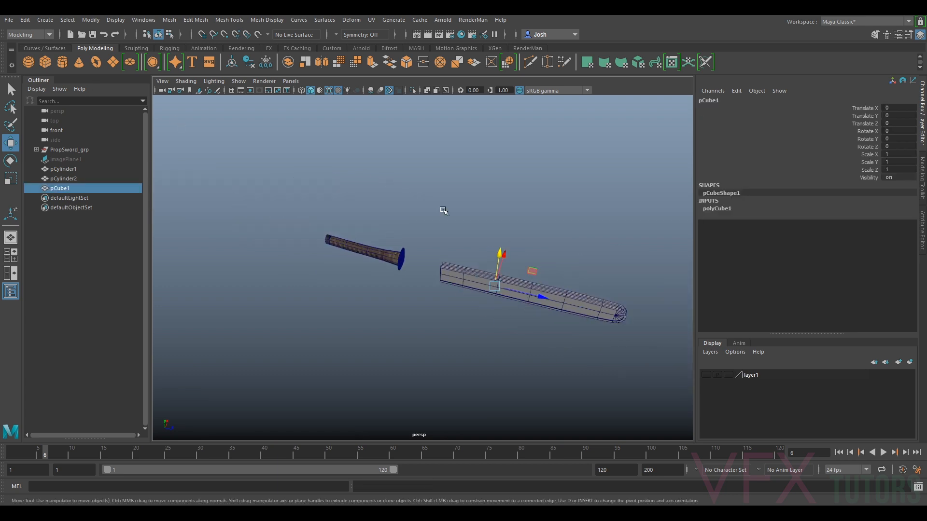
scroll(517, 297, "up", 3)
key("r")
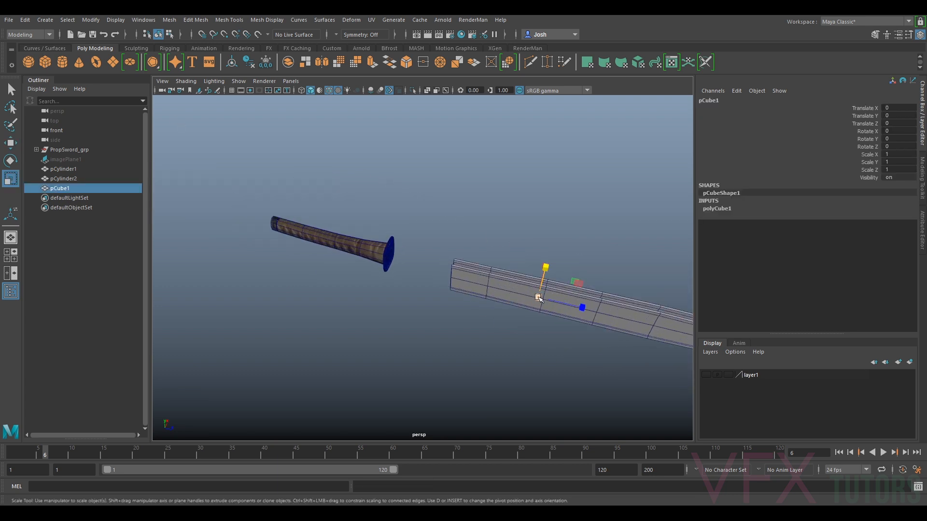
left_click_drag(539, 299, 404, 243)
Place the cube against the guard at about Y 2.304, Z -31.754, scaled to about 0.546 by 3.2 by 3.037.
key("w")
scroll(431, 248, "up", 4)
middle_click_drag(403, 243, 459, 290, "alt")
scroll(459, 289, "up", 3)
left_click_drag(460, 290, 366, 264, "alt")
middle_click_drag(365, 265, 416, 290, "alt")
scroll(416, 290, "up", 3)
left_click_drag(425, 271, 505, 239)
key("r")
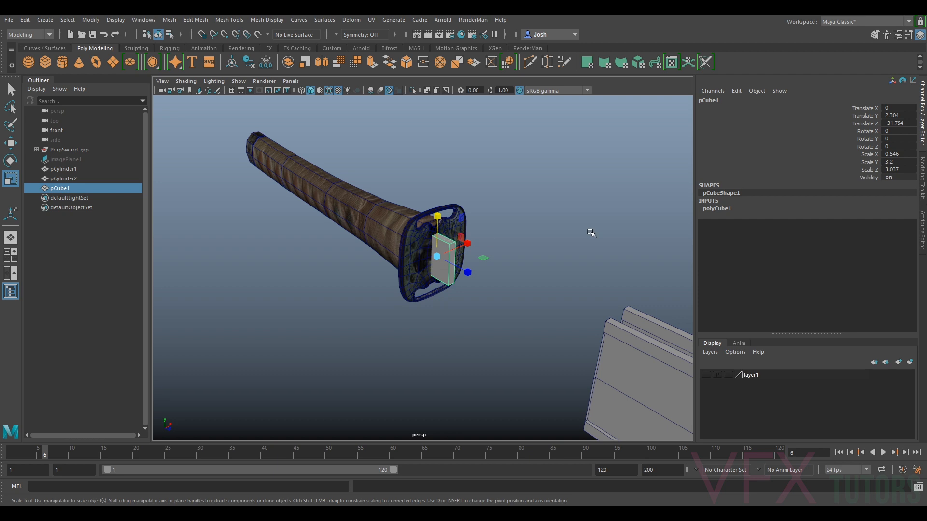
Select the cube's front face and extend it along the sword to the tips of the new blades.
left_click(921, 179)
left_click(875, 115)
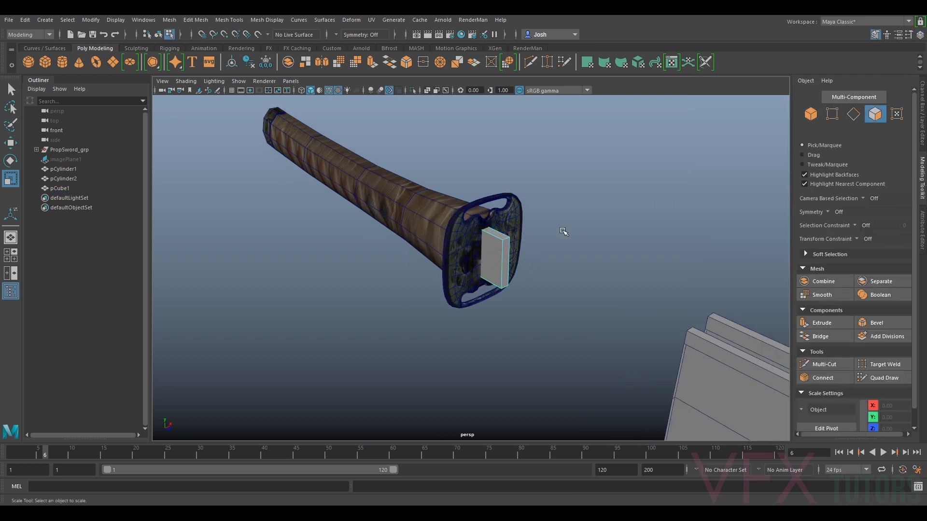
left_click(507, 259)
scroll(508, 260, "down", 3)
left_click_drag(509, 260, 753, 317, "alt")
key("w")
left_click_drag(546, 203, 596, 240, "alt")
middle_click_drag(595, 239, 408, 232, "alt")
left_click_drag(564, 204, 586, 180, "alt")
scroll(601, 189, "down", 4)
left_click_drag(530, 268, 645, 239)
middle_click_drag(644, 239, 530, 235, "alt")
scroll(530, 235, "up", 2)
left_click_drag(529, 235, 517, 289, "alt")
left_click_drag(563, 255, 648, 259)
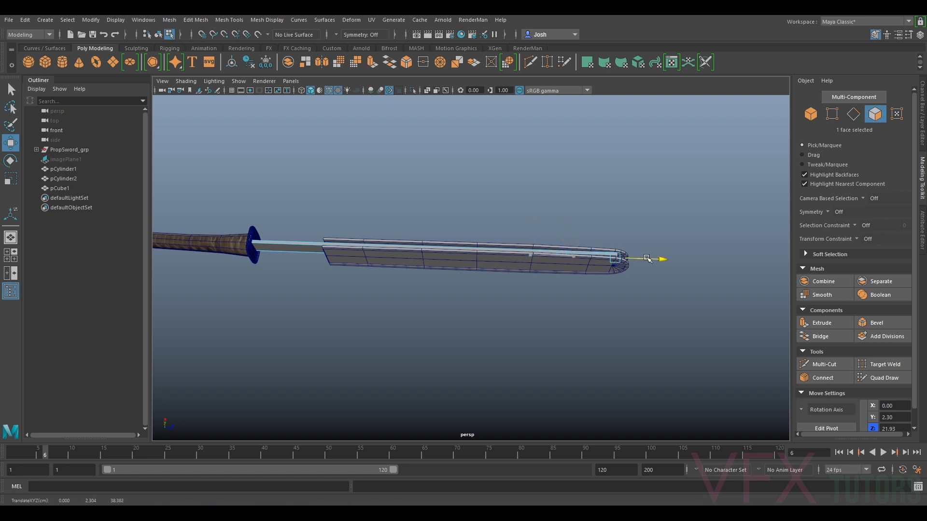
Pull the bar's end face back to about Z 5.81, part-way along the gap between the blades.
left_click_drag(473, 266, 370, 260, "alt")
left_click_drag(635, 237, 576, 243)
left_click_drag(447, 248, 447, 248)
left_click_drag(447, 248, 466, 203, "alt")
scroll(473, 254, "up", 3)
left_click_drag(474, 256, 521, 259)
left_click_drag(441, 261, 401, 213, "alt")
middle_click_drag(401, 213, 483, 210, "alt")
scroll(483, 209, "up", 3)
left_click_drag(483, 210, 459, 236, "alt")
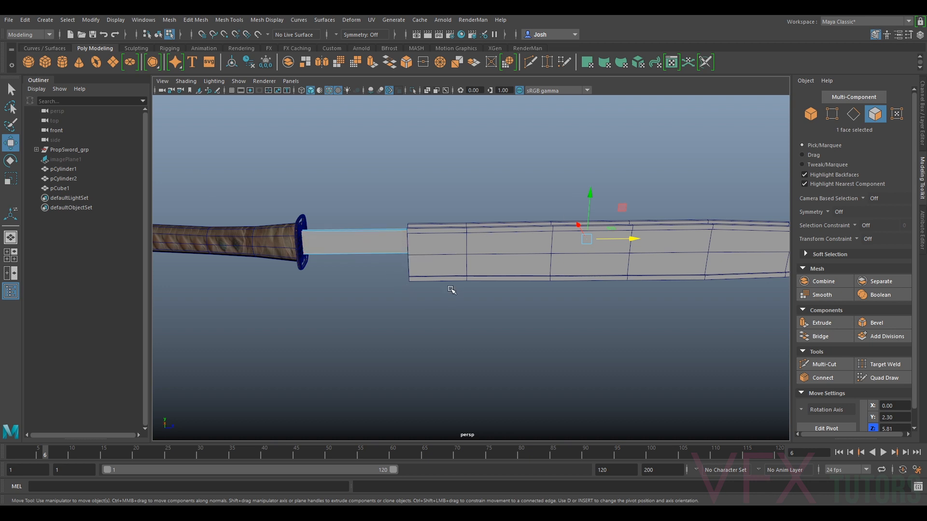
Leave face editing on the bar, then create a polygon cylinder and move it beside the bar at about X -9.385, Z -21.349.
left_click_drag(632, 260, 666, 256, "alt")
right_click_drag(388, 238, 437, 223)
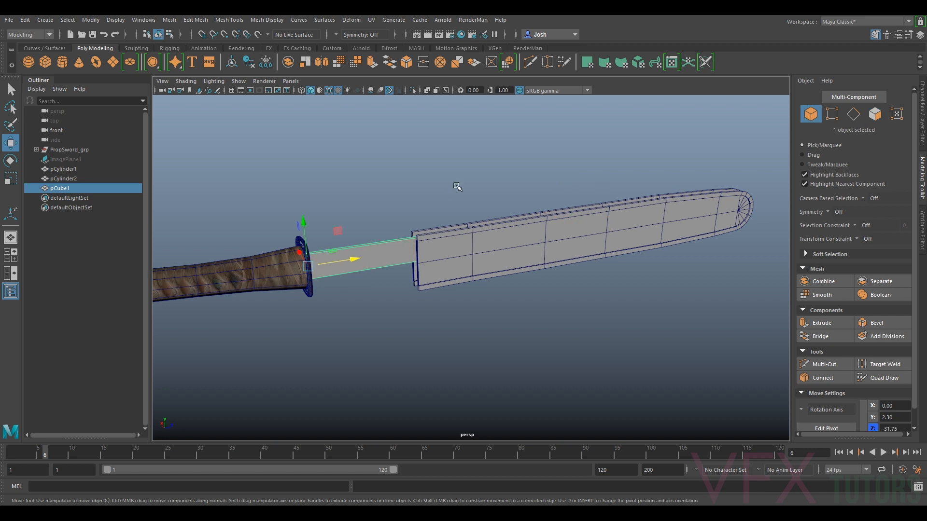
left_click_drag(605, 320, 461, 292, "alt")
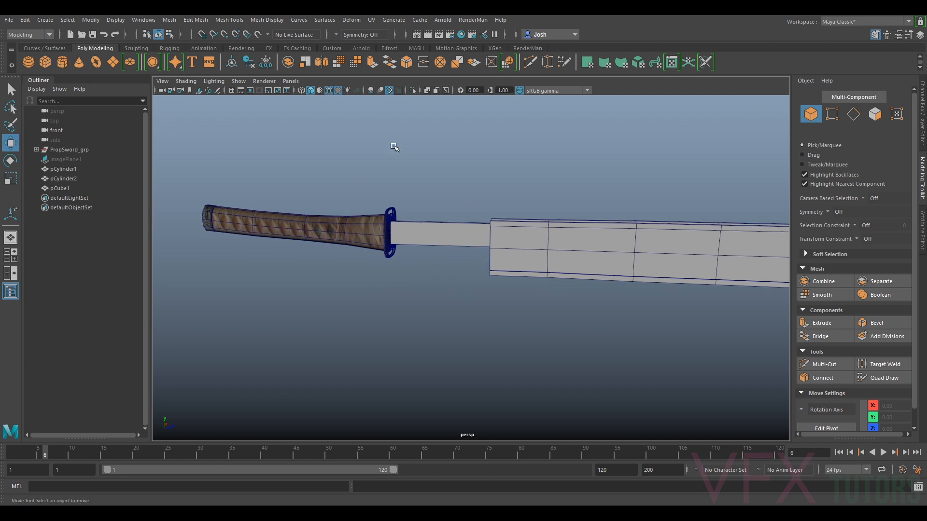
left_click(62, 61)
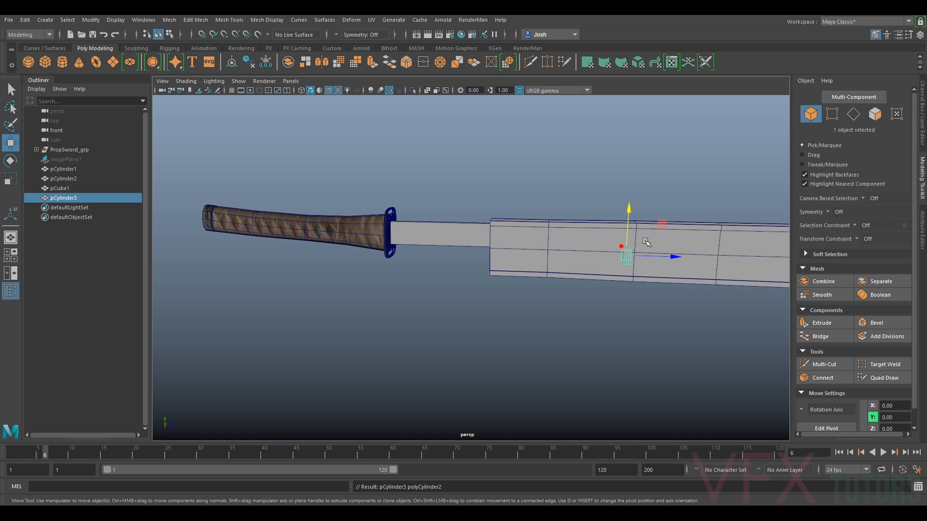
left_click_drag(654, 255, 418, 295)
Turn the new cylinder on its side with a Rotate Z of 90.
key("e")
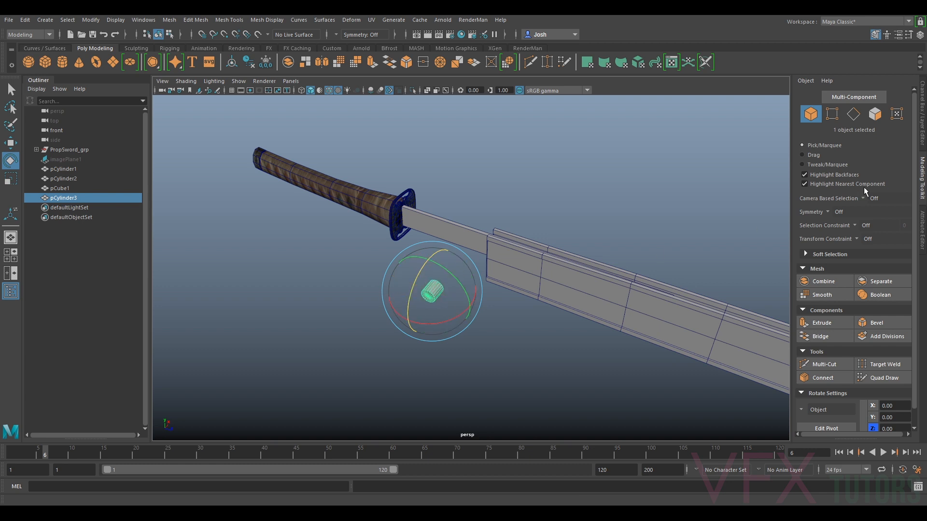
left_click(923, 144)
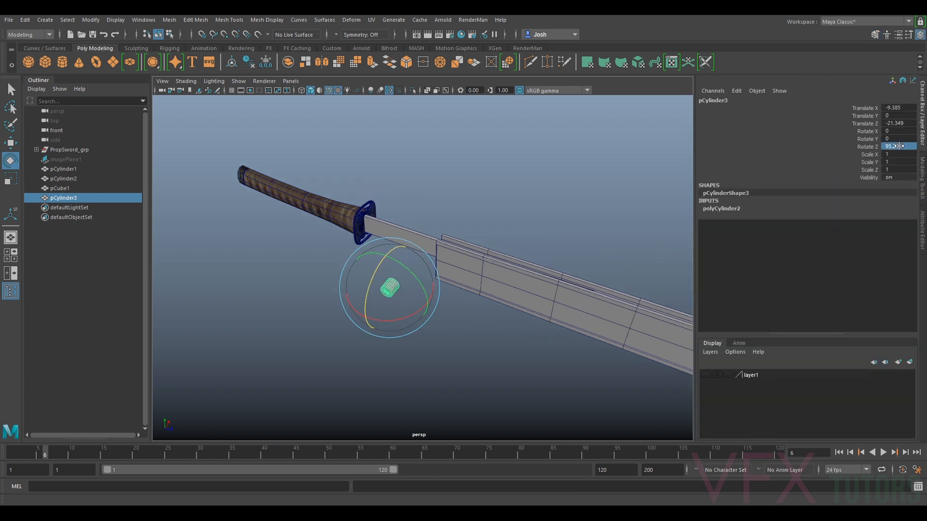
key("Return")
left_click_drag(195, 162, 284, 165, "alt")
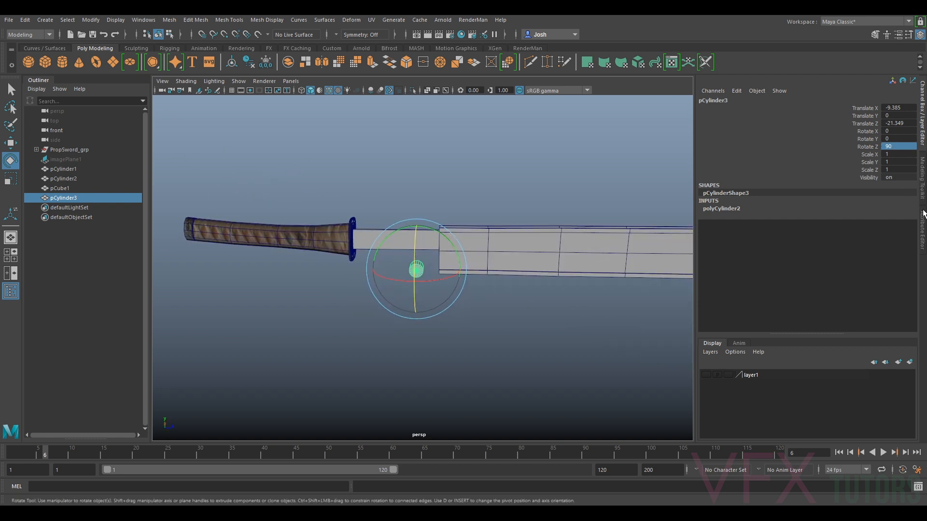
Set the cylinder's Subdivisions Axis to 6 to give it a hexagonal bolt shape.
left_click(923, 213)
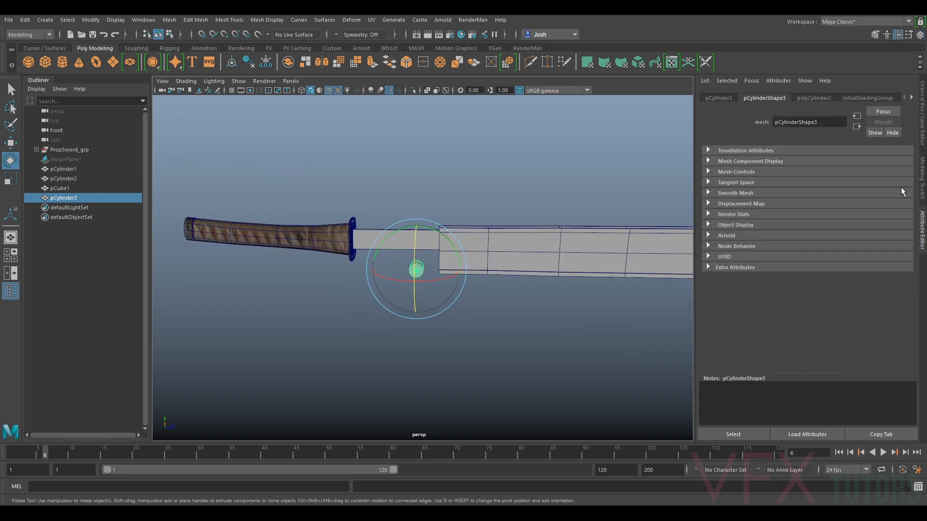
left_click(814, 98)
left_click_drag(847, 183, 823, 184)
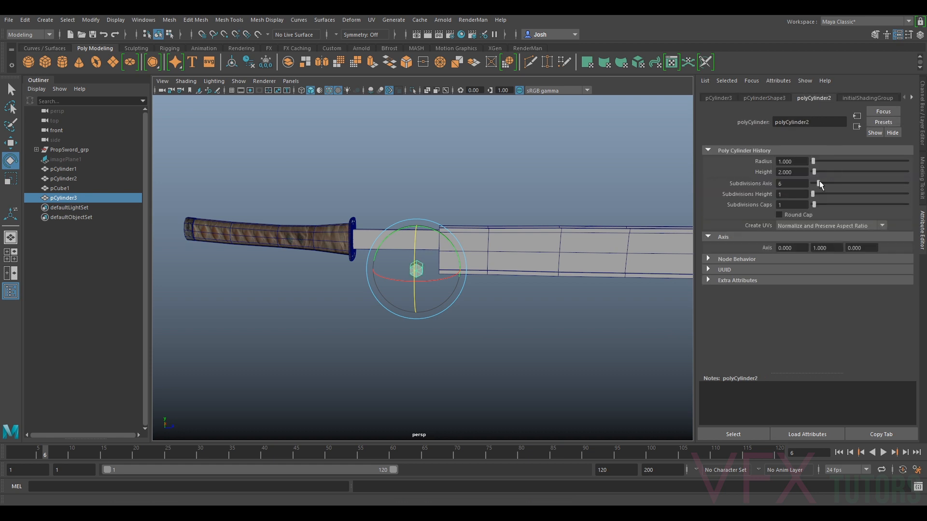
mouse_move(435, 285)
left_mouse_down("alt")
mouse_move(460, 279)
mouse_move(439, 283)
left_mouse_up("alt")
Fit the hexagonal bolt to the outer face of the near blade, close to its hilt end, and adjust its size.
key("w")
left_click_drag(366, 307, 467, 235)
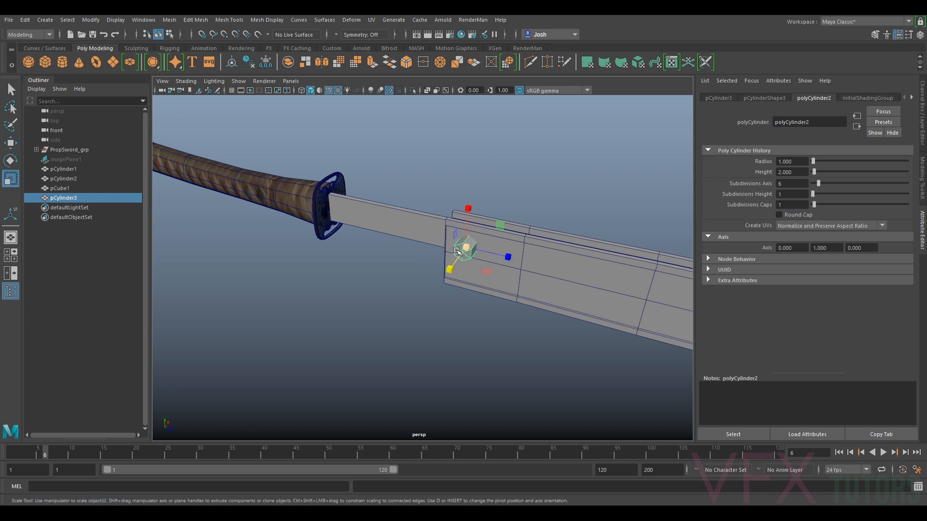
left_click_drag(456, 263, 409, 289, "alt")
key("r")
left_click(415, 276)
key("w")
scroll(409, 288, "up", 5)
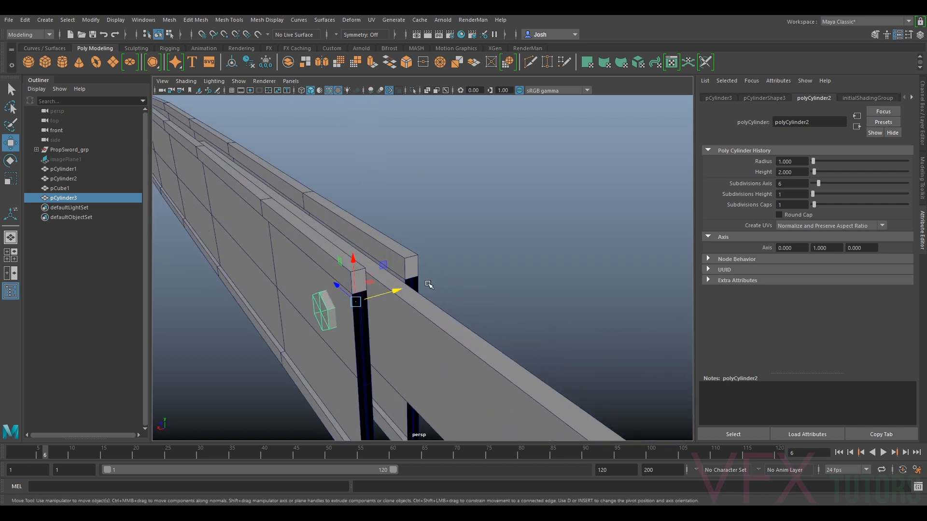
key("r")
left_click_drag(400, 290, 467, 270, "alt")
key("w")
Duplicate the bolt twice, spacing the copies along the blade towards the tip.
key("ctrl+d")
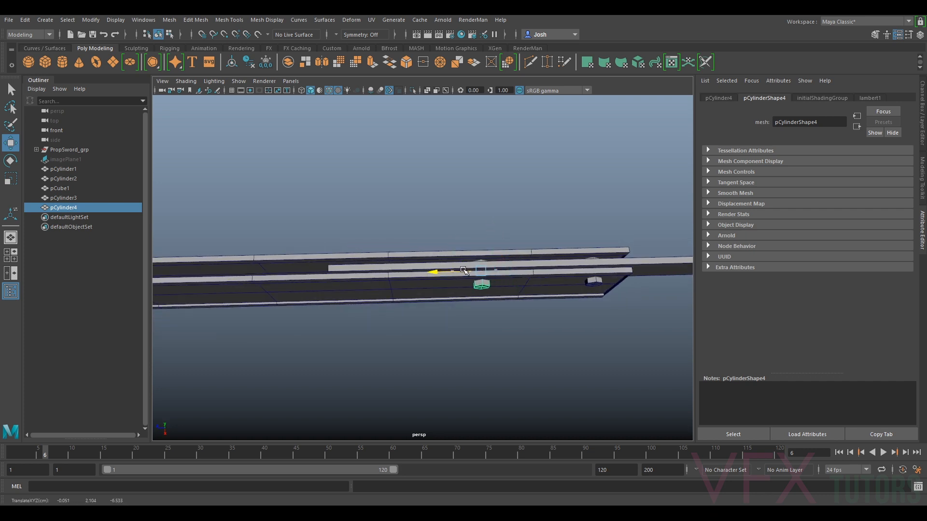
left_click_drag(552, 274, 573, 271, "alt")
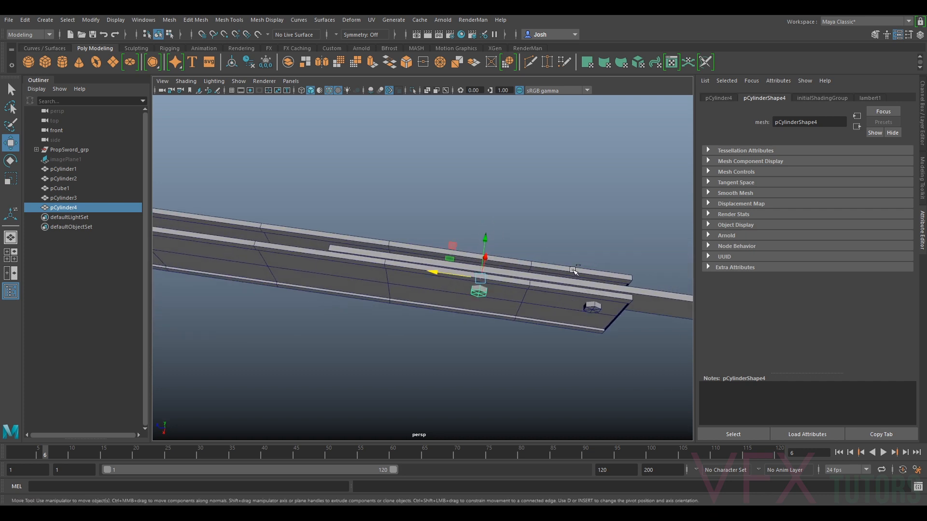
key("ctrl+d")
left_click_drag(457, 275, 517, 253)
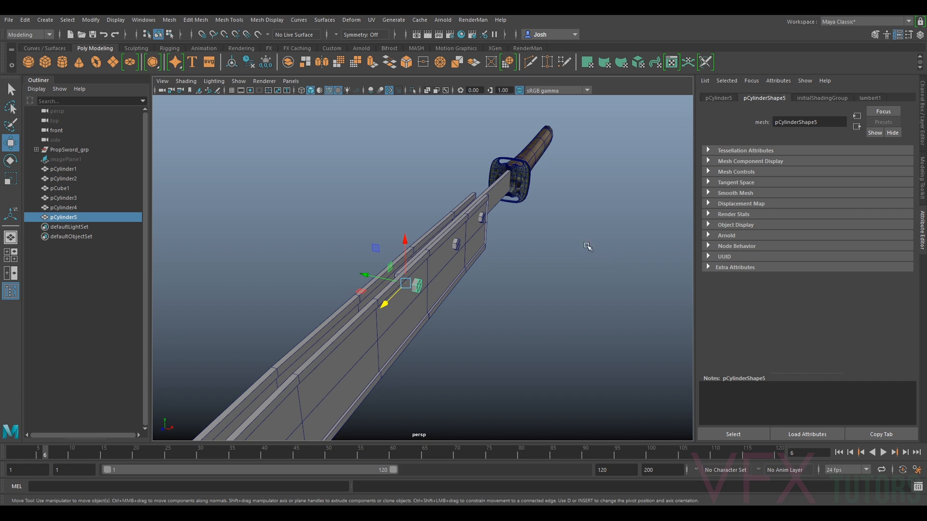
Shift the middle bolt slightly towards the blade tip to even out the spacing of the three bolts.
left_click(537, 304)
left_click_drag(475, 329, 625, 305, "alt")
middle_click_drag(499, 270, 531, 278, "alt")
scroll(531, 277, "up", 2)
left_click(429, 282)
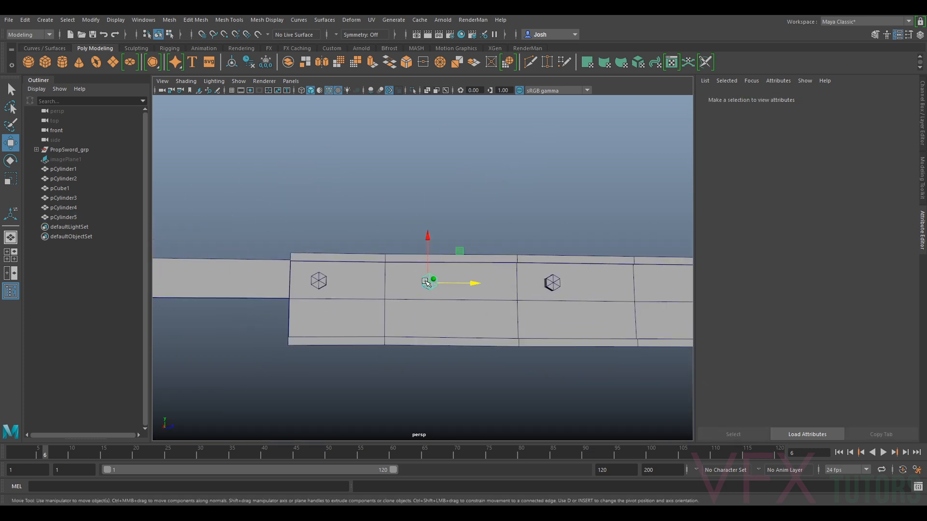
left_click_drag(466, 284, 472, 284)
Create another polygon cylinder and move it along the sword to about Z -21.488, below the bar near the blades' hilt end.
left_click(549, 205)
left_click_drag(581, 211, 534, 247, "alt")
left_click_drag(366, 249, 431, 250, "alt")
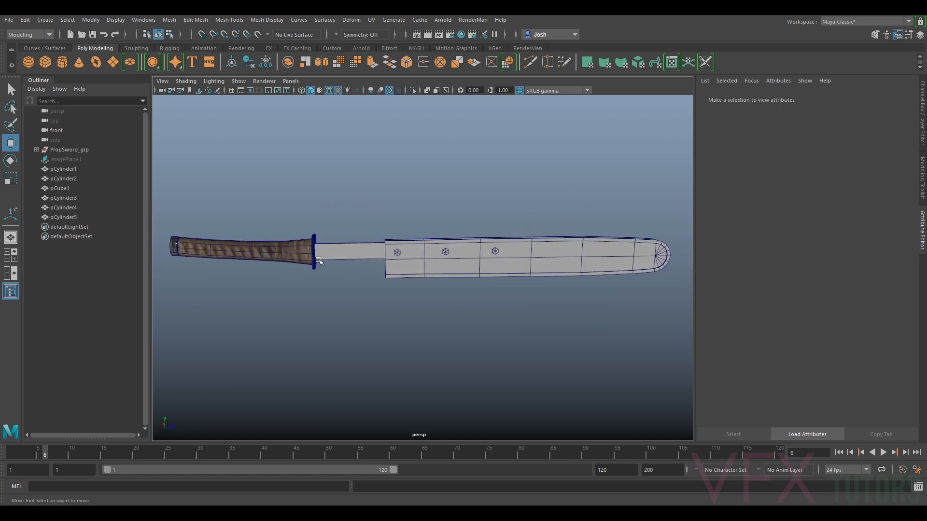
left_click_drag(363, 244, 426, 218, "alt")
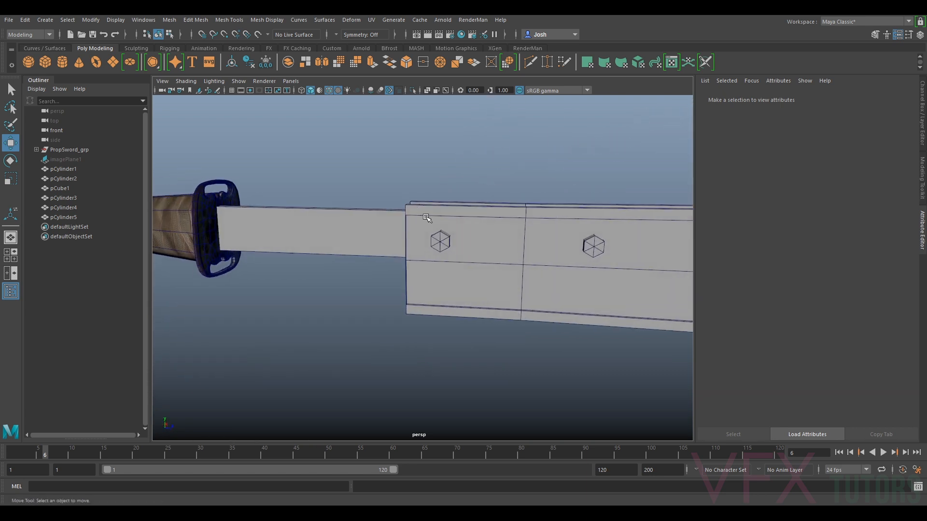
left_click_drag(392, 272, 440, 233, "alt")
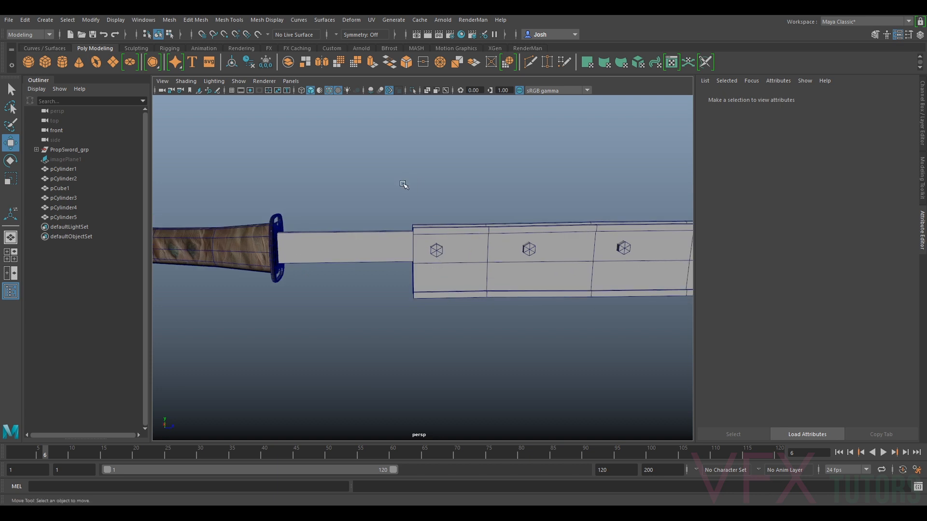
left_click(62, 61)
left_click_drag(614, 262, 416, 282)
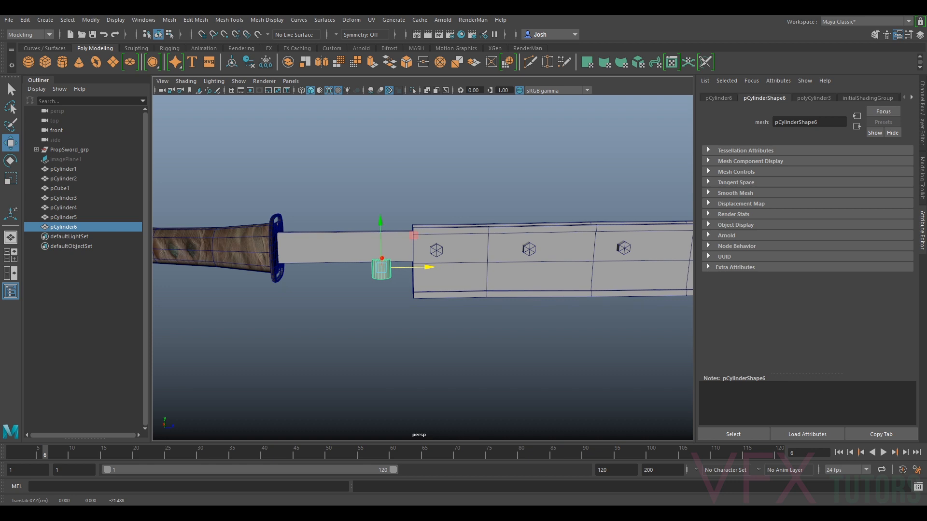
Examine the chainsaw and motor references in Moodboard.jpg, and return to the model.
left_click_drag(926, 150, 726, 81)
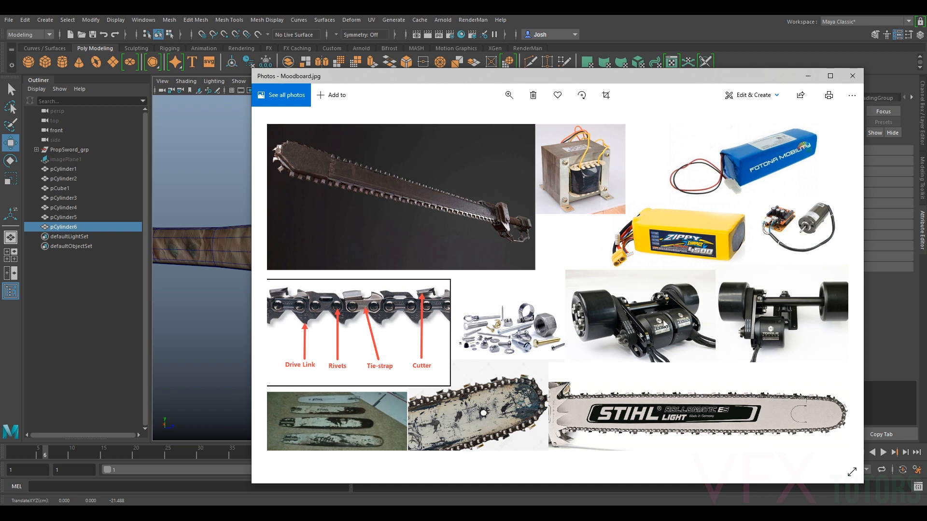
left_click_drag(705, 75, 717, 78)
left_click_drag(485, 83, 926, 131)
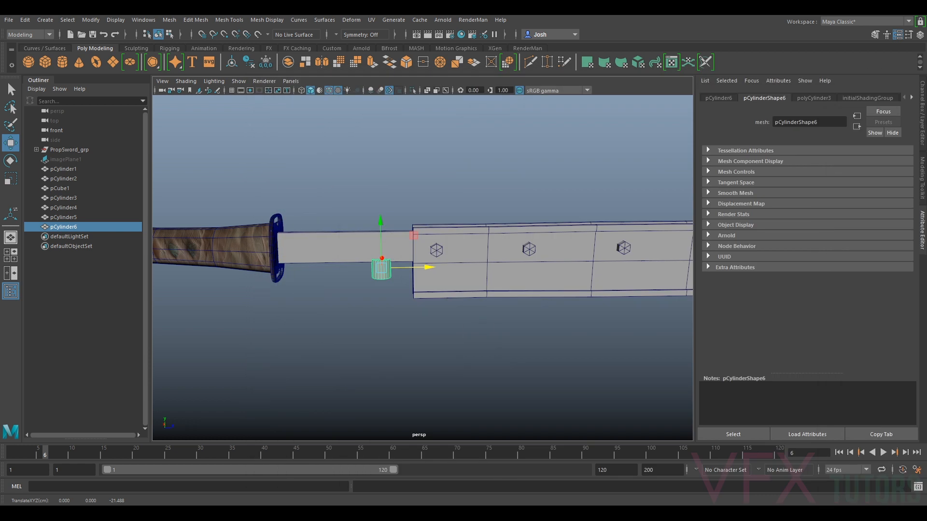
Rotate the new cylinder onto its side and set its Rotate Z to 90.
left_click_drag(420, 295, 474, 324, "alt")
key("e")
left_click_drag(391, 260, 403, 319)
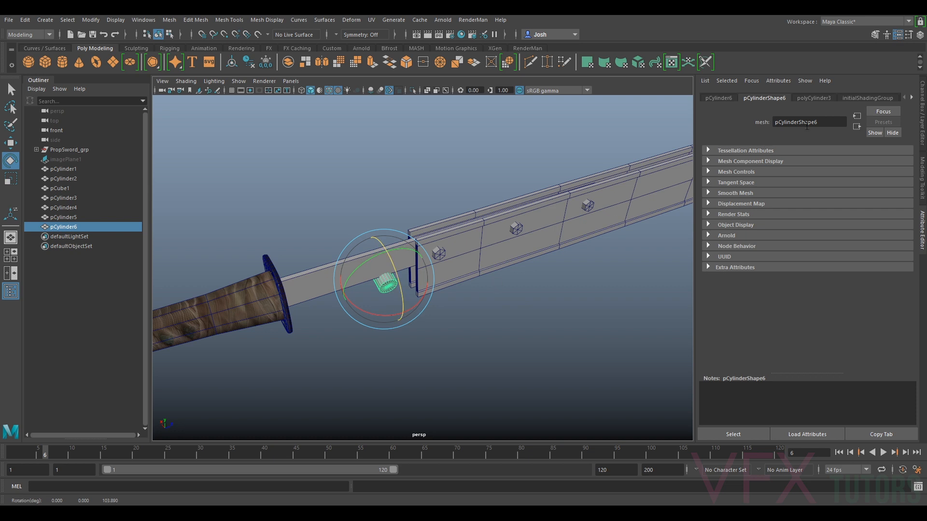
left_click(922, 126)
left_click(901, 146)
key("Return")
left_click_drag(483, 290, 621, 282, "alt")
Scale the cylinder uniformly to about 1.888 and move it outwards from the bar to about X -2.9.
key("w")
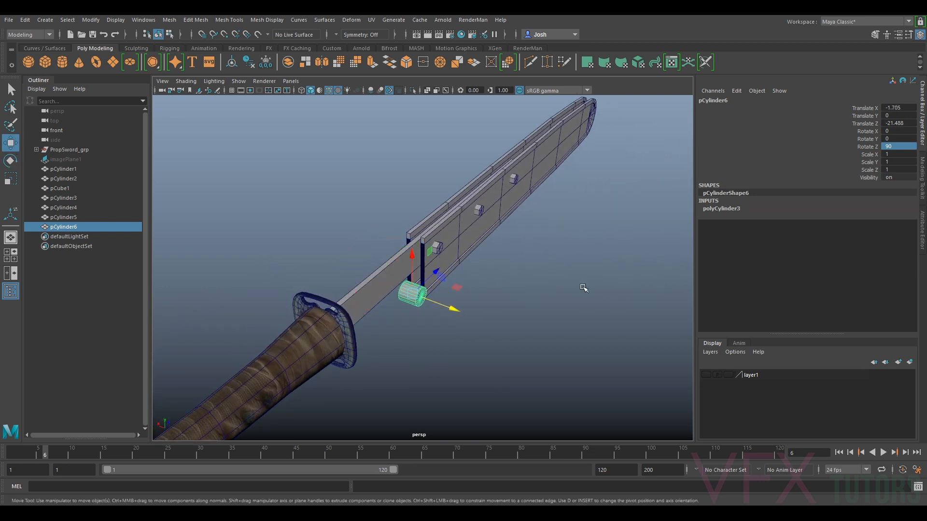
scroll(467, 300, "up", 5)
left_click_drag(437, 308, 535, 292, "alt")
key("r")
scroll(440, 308, "down", 5)
key("w")
scroll(512, 298, "up", 5)
scroll(535, 292, "down", 3)
left_click_drag(368, 290, 429, 256, "alt")
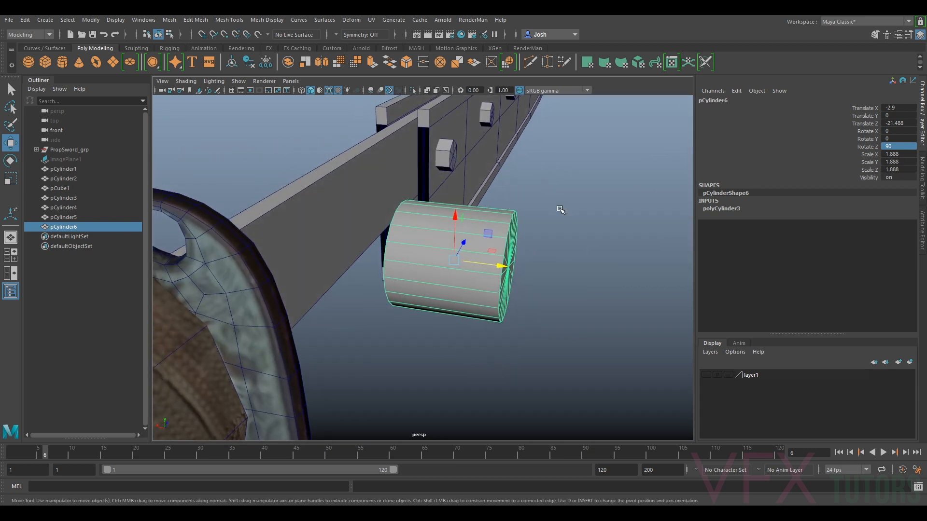
Shorten the cylinder slightly by moving the vertices of its outer end inwards.
left_click_drag(560, 210, 504, 229, "alt")
right_click(504, 227)
right_click_drag(501, 229, 489, 222)
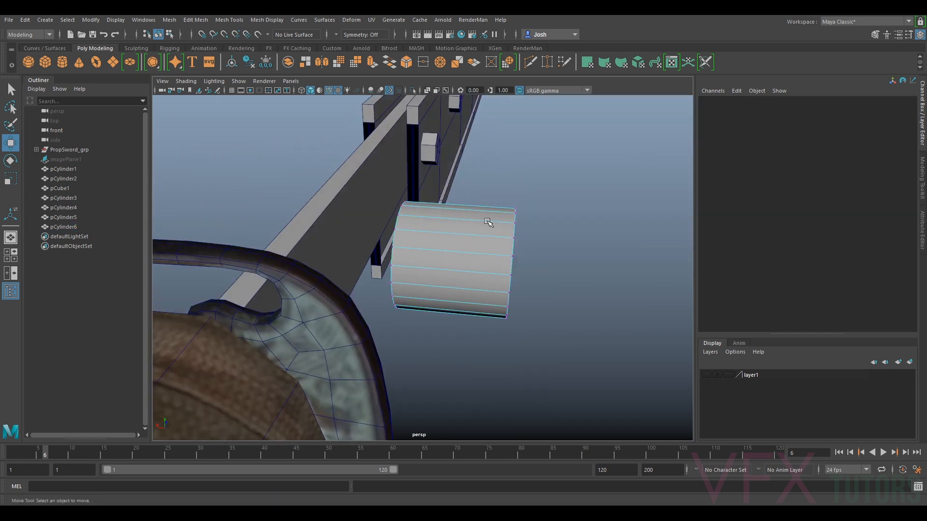
left_click(921, 185)
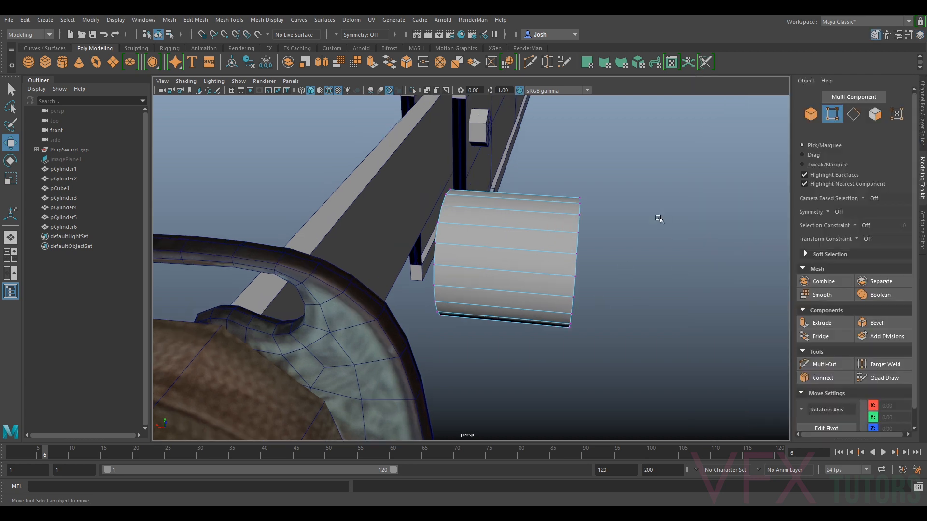
left_click_drag(678, 155, 531, 408)
mouse_move(611, 268)
left_mouse_down()
mouse_move(589, 263)
mouse_move(600, 265)
left_mouse_up()
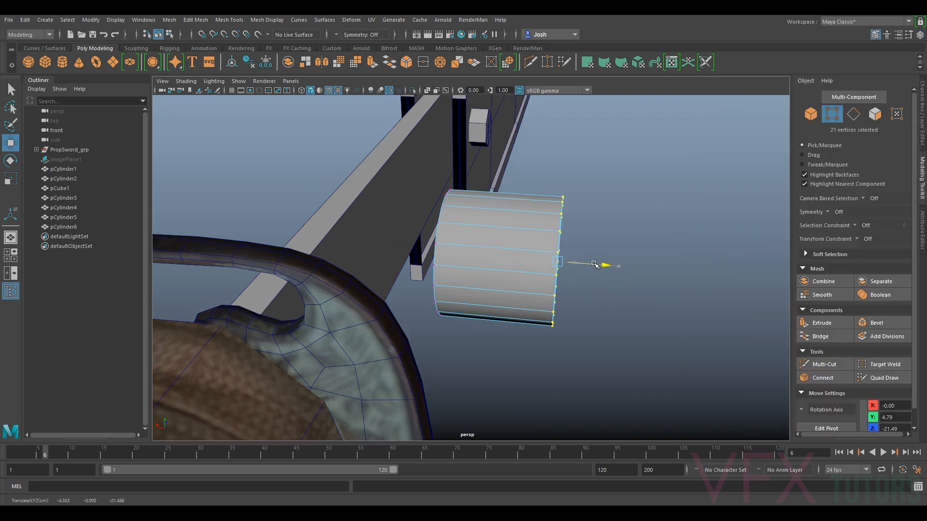
Extrude the faces of the cylinder's outer cap with thickness 0.9 and offset 0.5 to form a tapered end.
left_click(875, 114)
left_click_drag(670, 172, 541, 360)
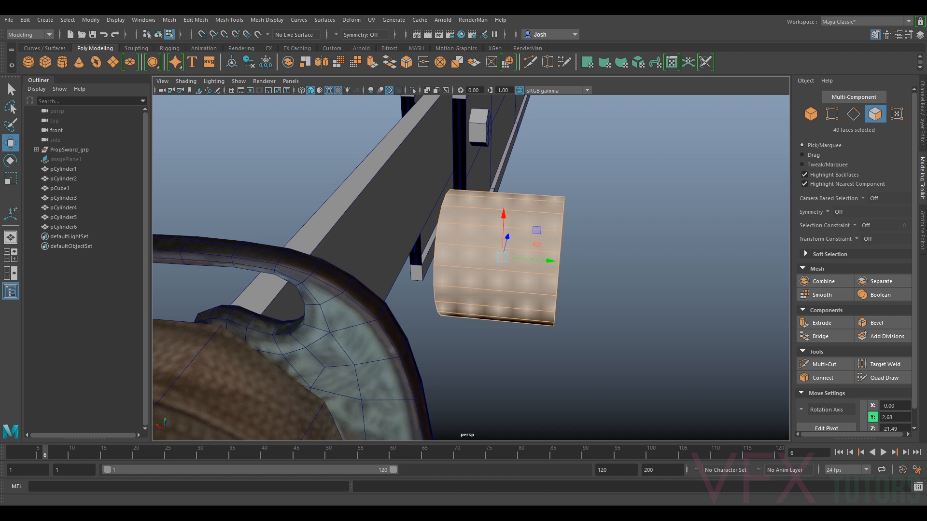
left_click_drag(413, 152, 507, 362)
mouse_move(633, 279)
left_mouse_down("alt")
mouse_move(624, 275)
mouse_move(632, 276)
left_mouse_up("alt")
key("ctrl+e")
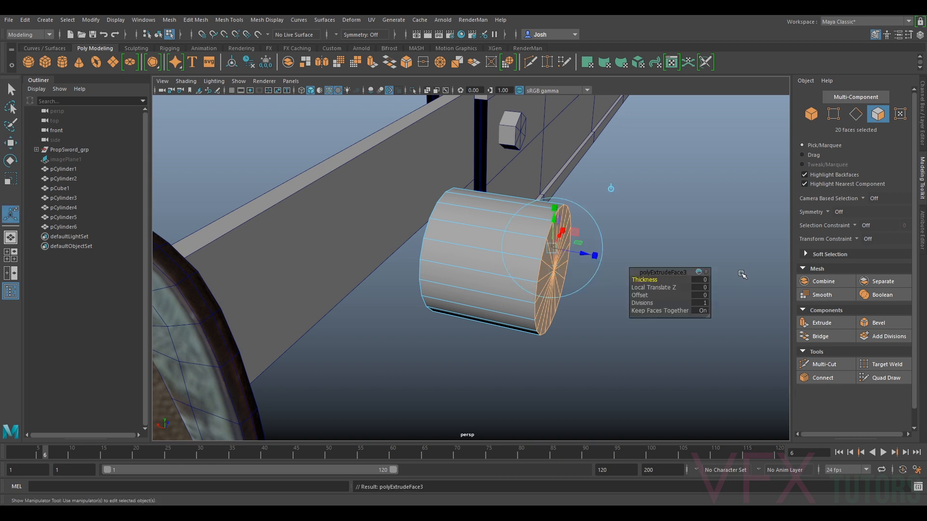
mouse_move(649, 280)
left_mouse_down()
mouse_move(545, 274)
mouse_move(650, 297)
left_mouse_up()
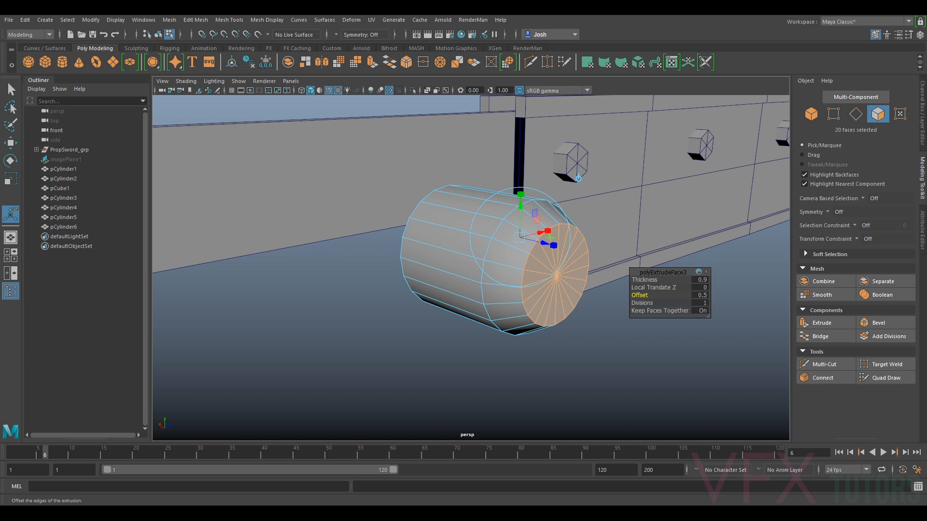
Move the vertices of the cylinder's inner end slightly outwards, and return to object selection.
left_click_drag(576, 333, 643, 280, "alt")
right_click_drag(534, 239, 575, 227)
scroll(575, 227, "down", 5)
left_click_drag(574, 227, 563, 264, "alt")
key("w")
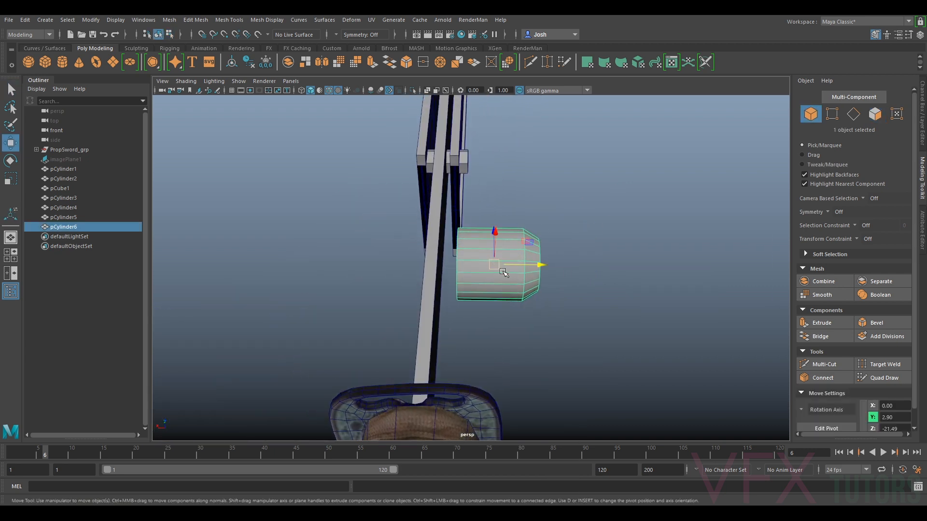
right_click_drag(498, 241, 498, 209)
left_click_drag(430, 197, 479, 314)
left_click_drag(485, 264, 491, 265)
right_click_drag(509, 238, 561, 220)
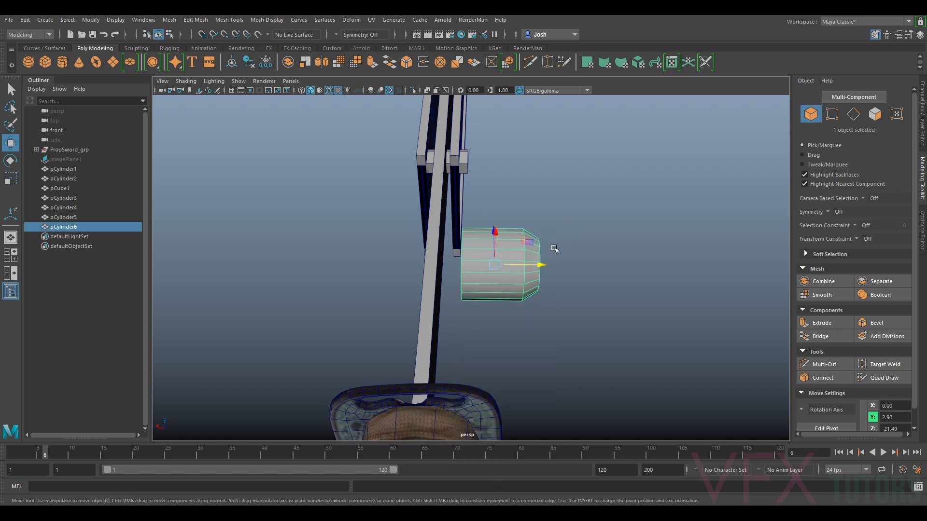
Move the tapered cylinder across beneath the central bar and back towards the hilt, to about Z -22.71.
left_click_drag(534, 263, 493, 281)
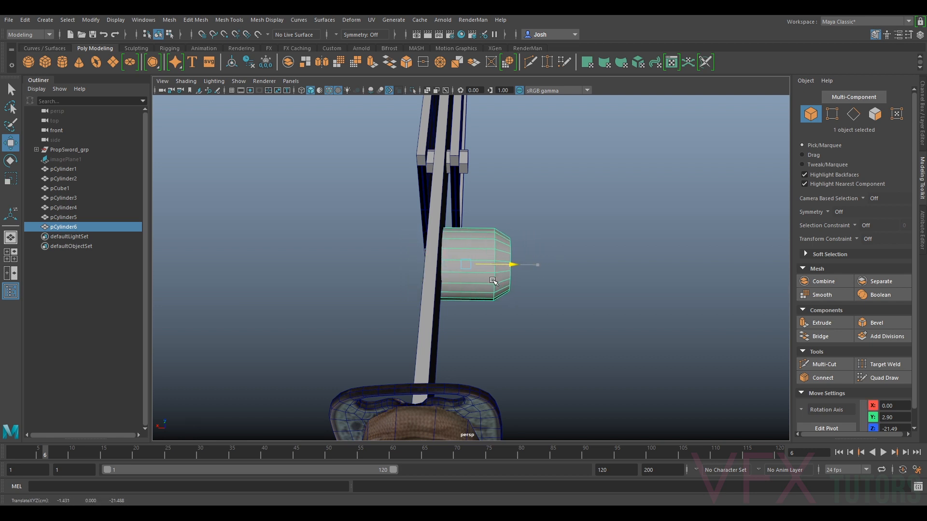
left_click_drag(493, 281, 602, 157)
left_click_drag(641, 216, 500, 195, "alt")
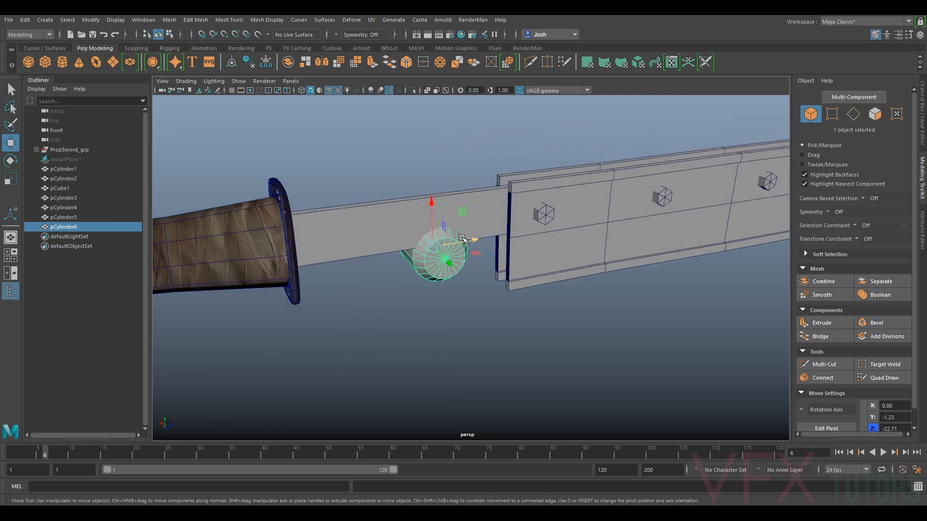
Extrude the faces of the cylinder's tapered end cap with an offset of about 1.1 to form a small central face.
scroll(440, 225, "up", 5)
mouse_move(445, 224)
left_mouse_down("alt")
mouse_move(445, 234)
mouse_move(470, 244)
mouse_move(448, 235)
left_mouse_up("alt")
right_click_drag(426, 237, 427, 258)
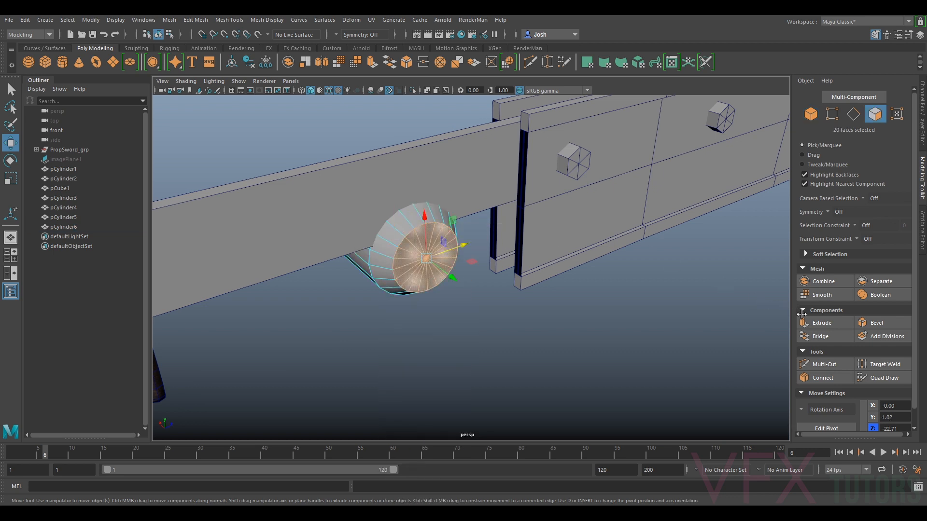
left_click(821, 322)
left_click(639, 295)
left_click_drag(644, 296, 651, 297)
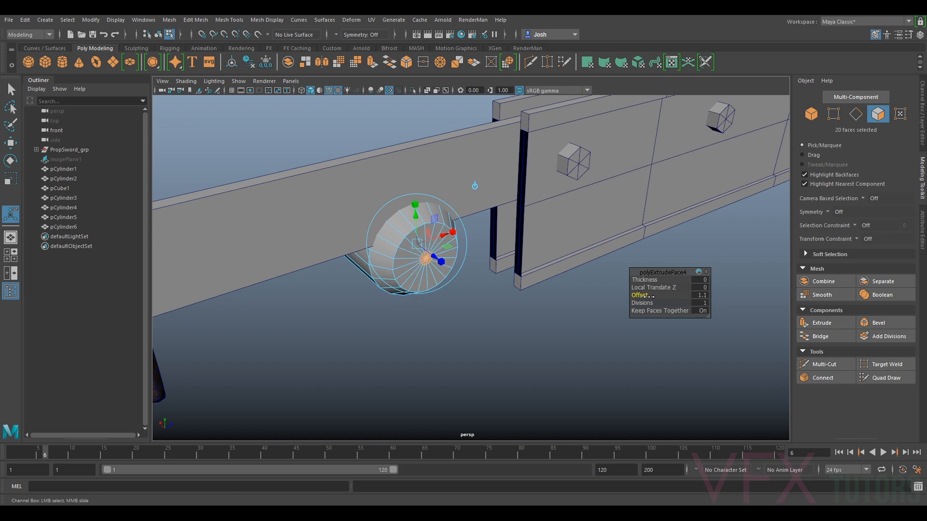
Extrude the small central faces outwards with a thickness of about 0.3 to form a short stem.
key("ctrl+e")
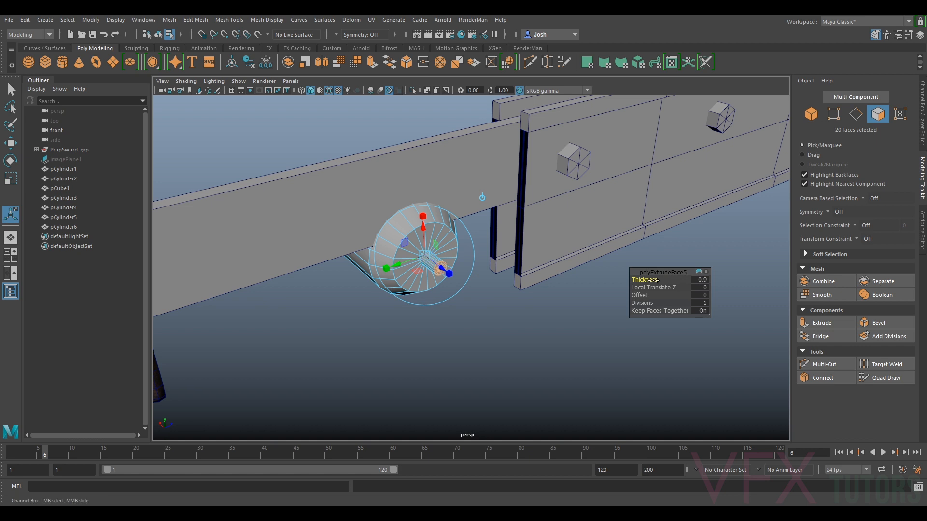
left_click_drag(500, 272, 558, 292, "alt")
left_click_drag(653, 282, 648, 282)
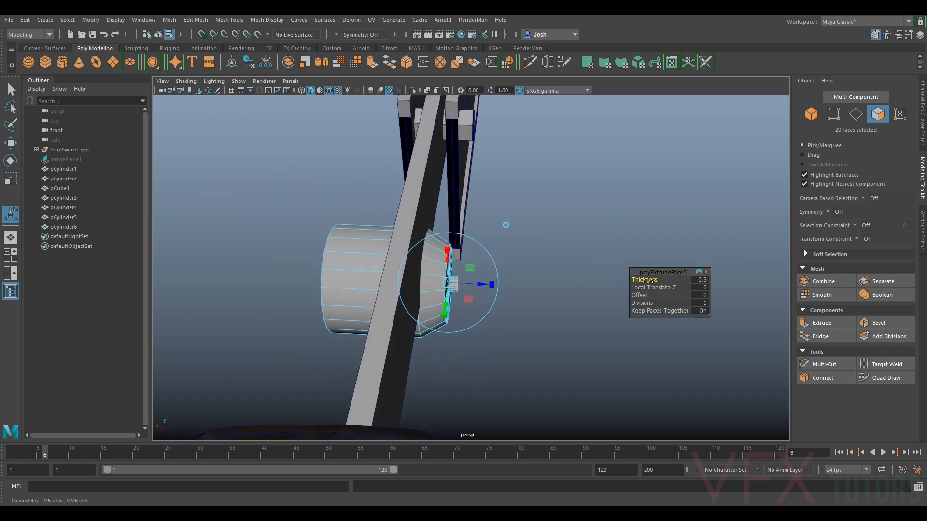
Widen the stem's end with an extrude offset of about 1, extrude it outwards into a disc, and return to object selection.
key("ctrl+e")
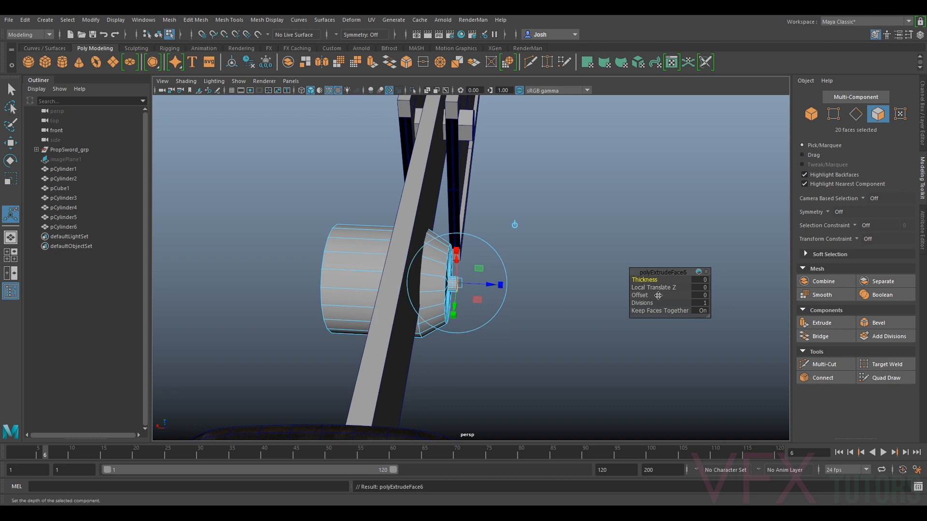
left_click_drag(640, 295, 650, 295)
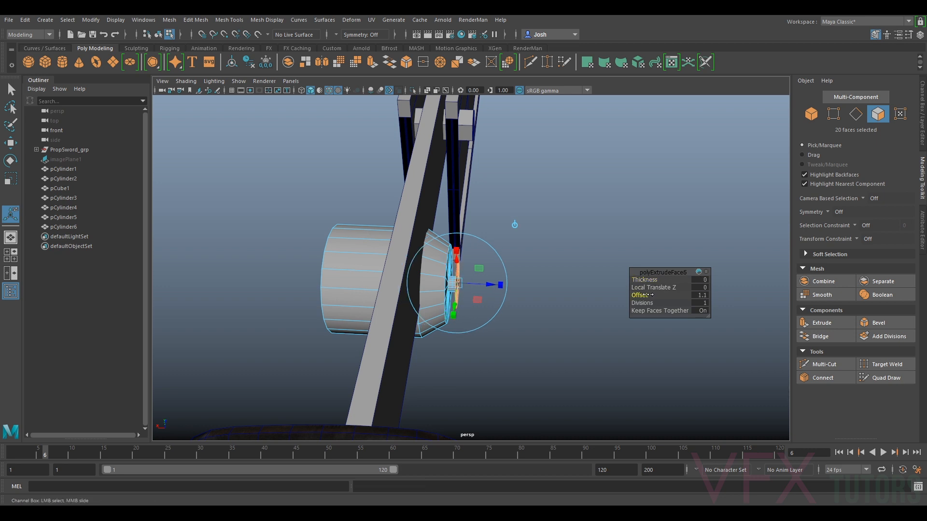
left_click_drag(583, 259, 560, 253, "alt")
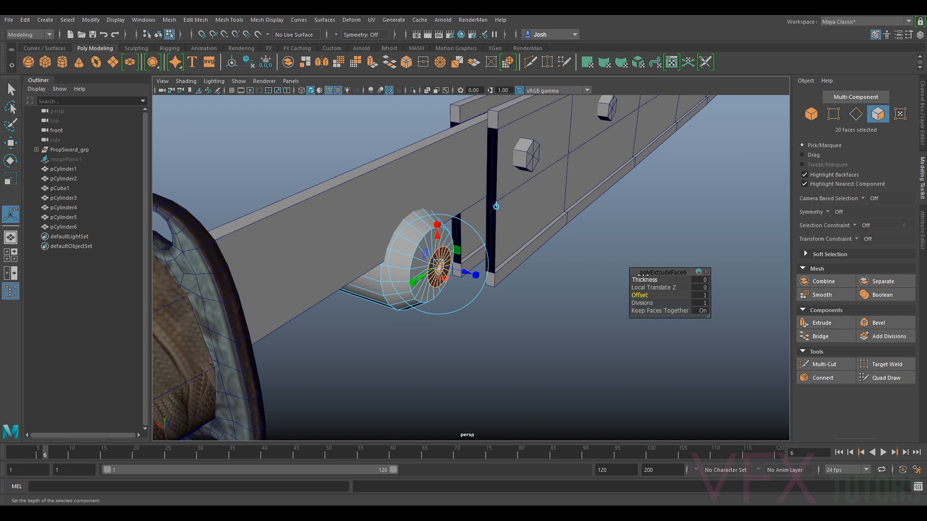
key("ctrl+e")
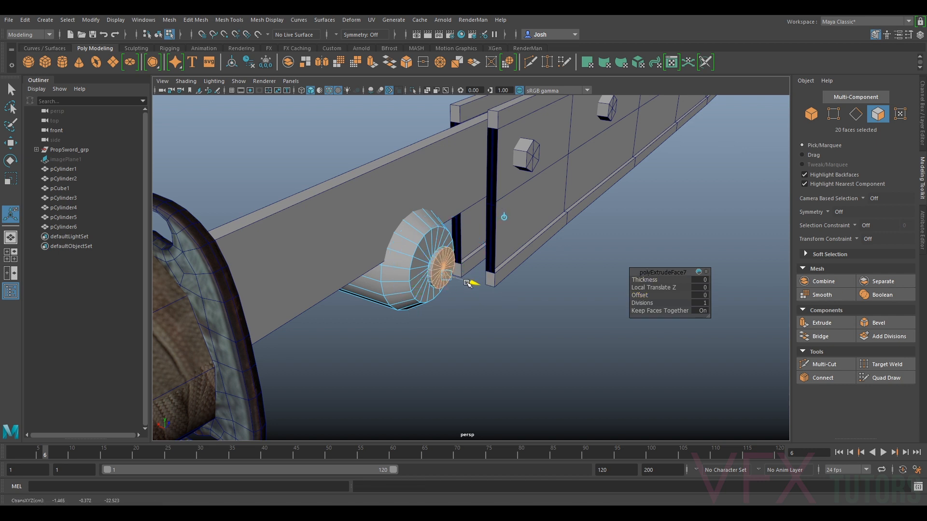
left_click_drag(468, 284, 480, 289)
right_click_drag(430, 237, 487, 225)
left_click(580, 226)
Move the motor-like cylinder along the central bar towards the hilt, to about Z -24.17.
scroll(580, 227, "down", 5)
left_click_drag(580, 227, 502, 217, "alt")
left_click(466, 258)
scroll(468, 258, "up", 5)
key("w")
left_click_drag(397, 232, 433, 278)
scroll(426, 266, "down", 5)
left_click_drag(500, 251, 538, 305, "alt")
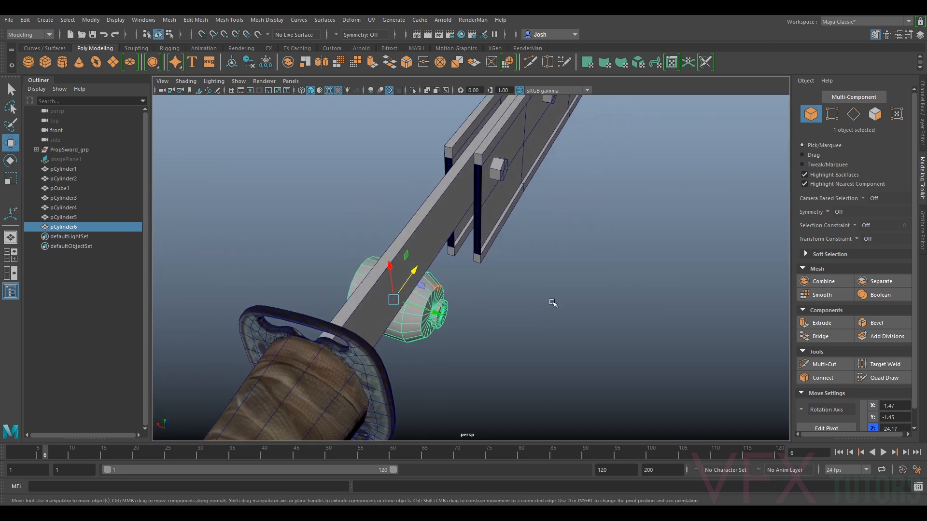
Adjust the cylinder's position beneath the central bar, lowering it slightly and shifting it to about Z -23.72.
left_click_drag(557, 293, 541, 332, "alt")
left_click_drag(464, 328, 462, 240)
left_click_drag(447, 240, 482, 263, "alt")
left_click_drag(446, 287, 503, 275)
left_click_drag(508, 308, 485, 297, "alt")
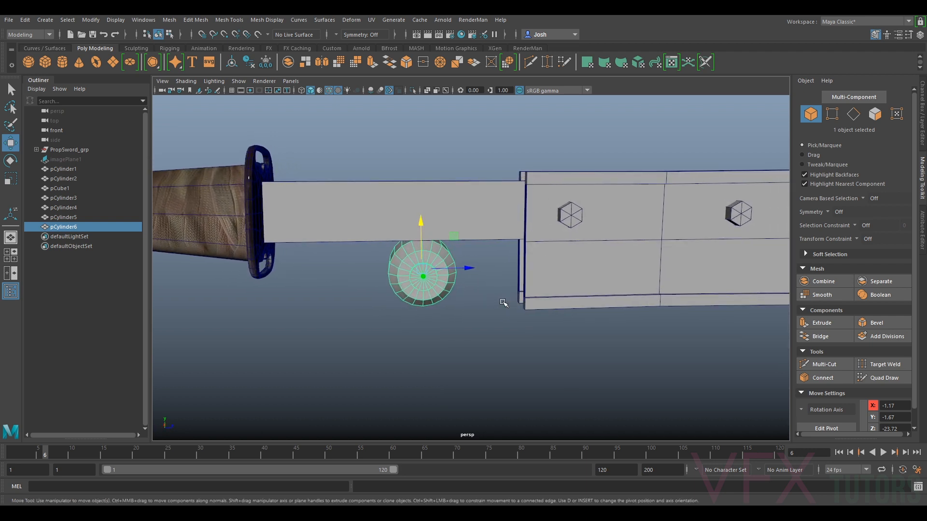
left_click_drag(488, 286, 553, 310, "alt")
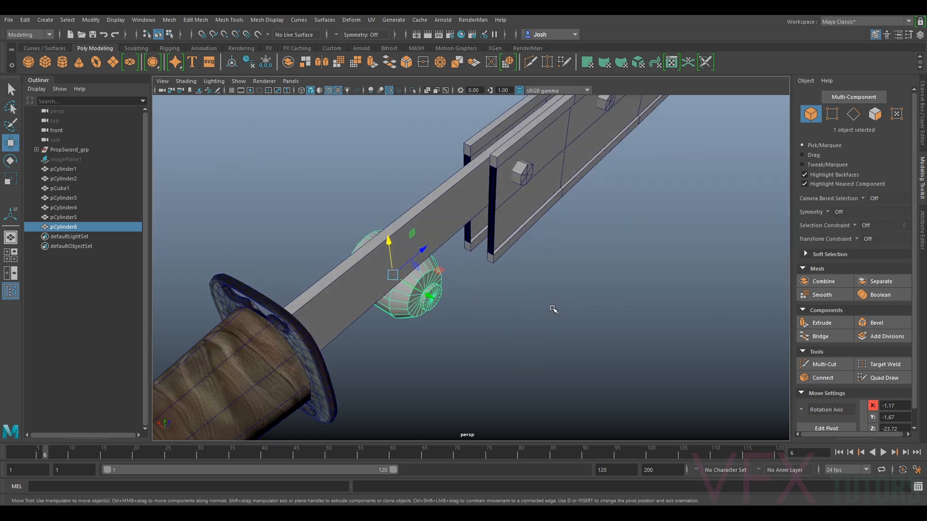
Duplicate the motor-like cylinder and move the copy along the bar towards the blades, to about Z -20.07.
key("ctrl+d")
left_click_drag(414, 267, 506, 218)
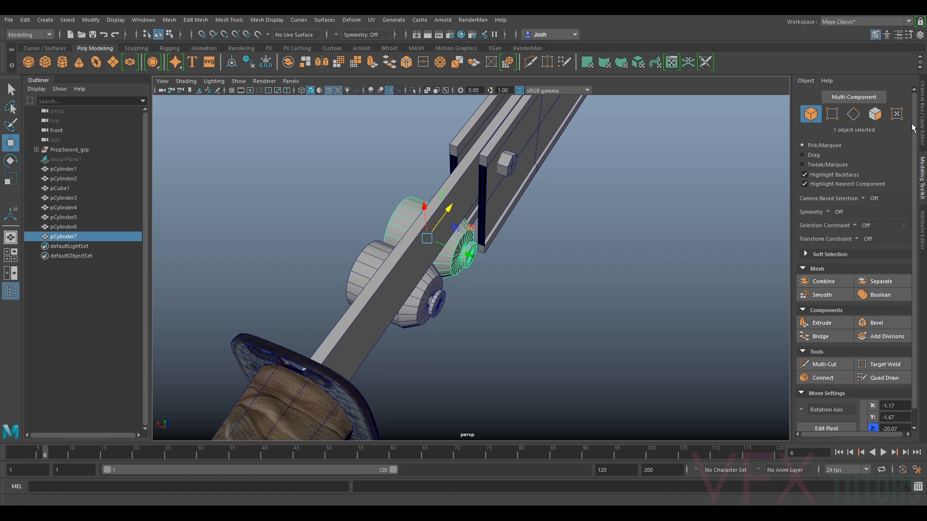
left_click(923, 128)
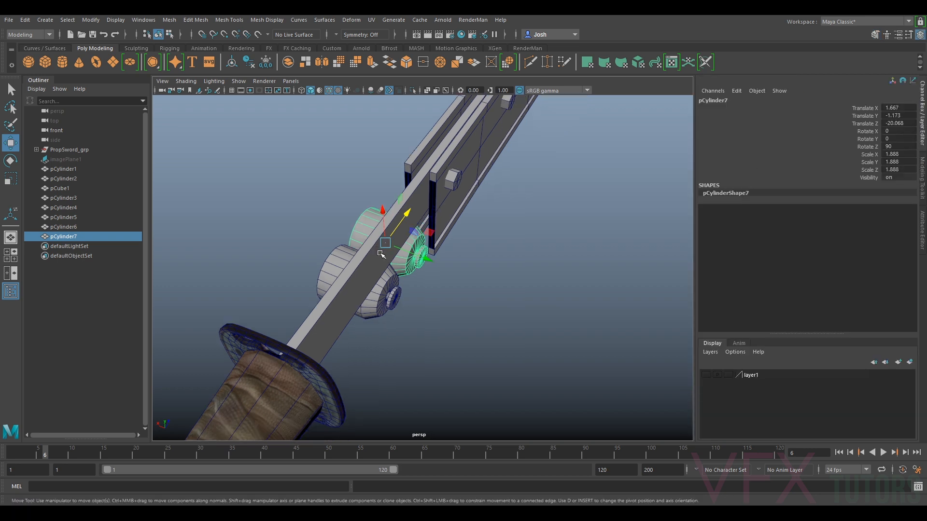
left_click_drag(409, 253, 414, 256)
key("ctrl+z")
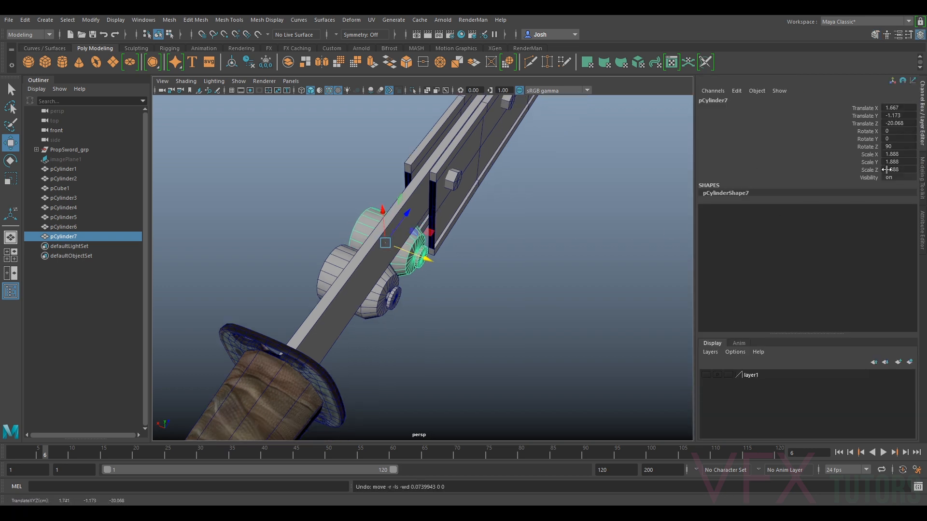
Try to flip the duplicate cylinder by setting Rotate Z to -90, and undo the rotation.
left_click_drag(412, 252, 305, 252, "alt")
key("e")
double_click(902, 147)
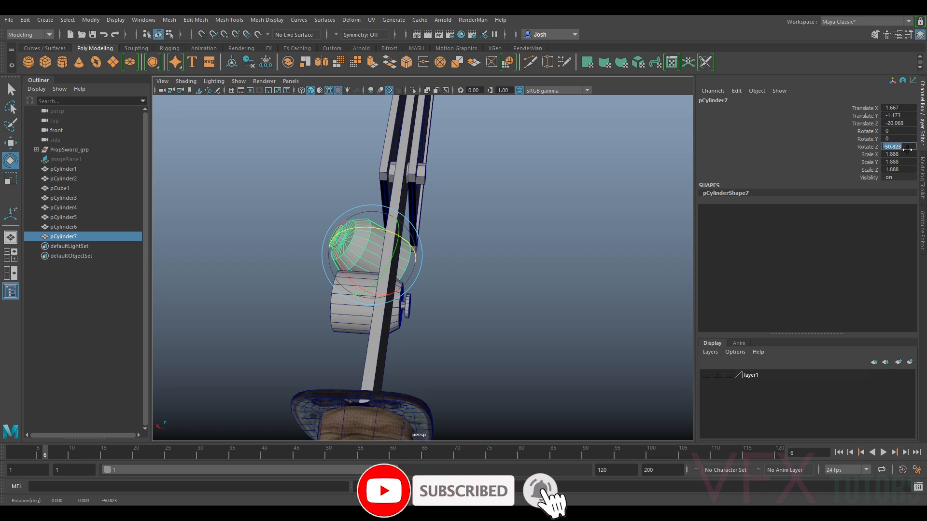
type("-90")
key("Return")
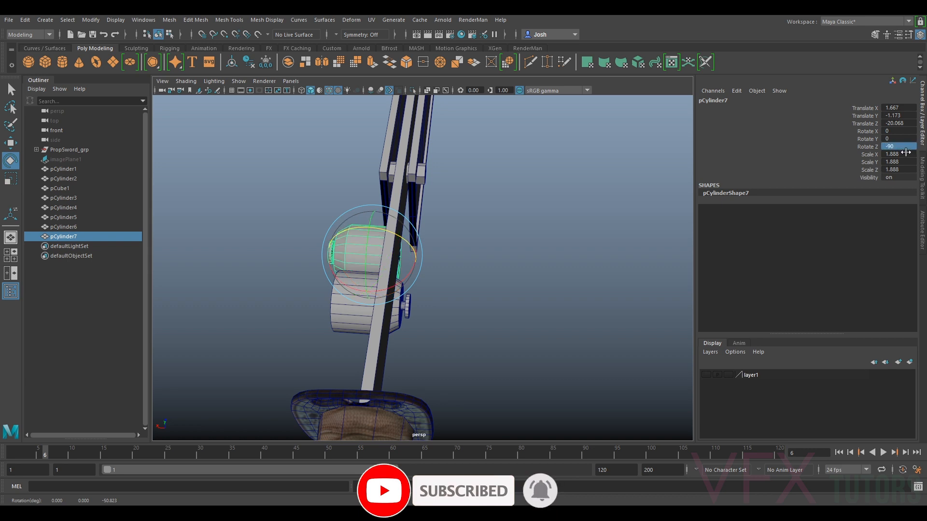
key("ctrl+z")
key("ctrl+z")
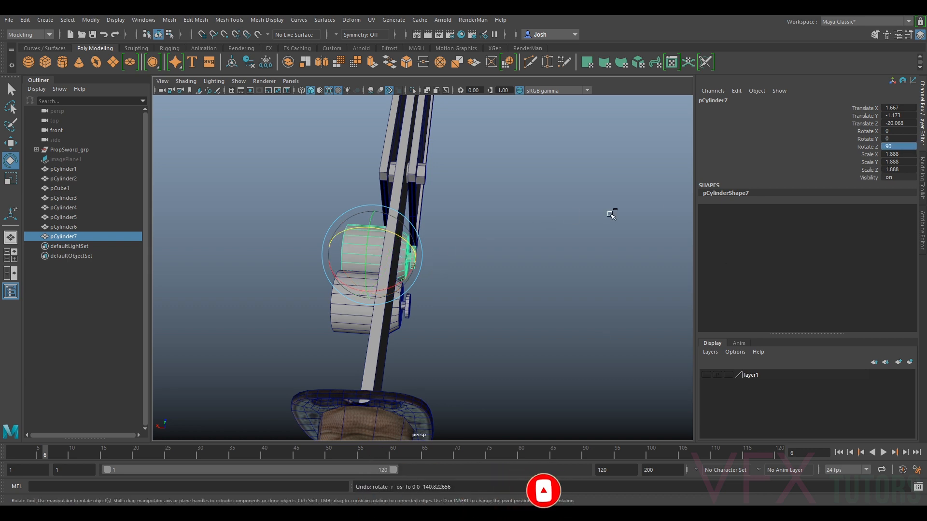
Try to mirror the duplicate cylinder by setting Scale X to -1.888 and Rotate Z to 0, and restore both values.
left_click(885, 154)
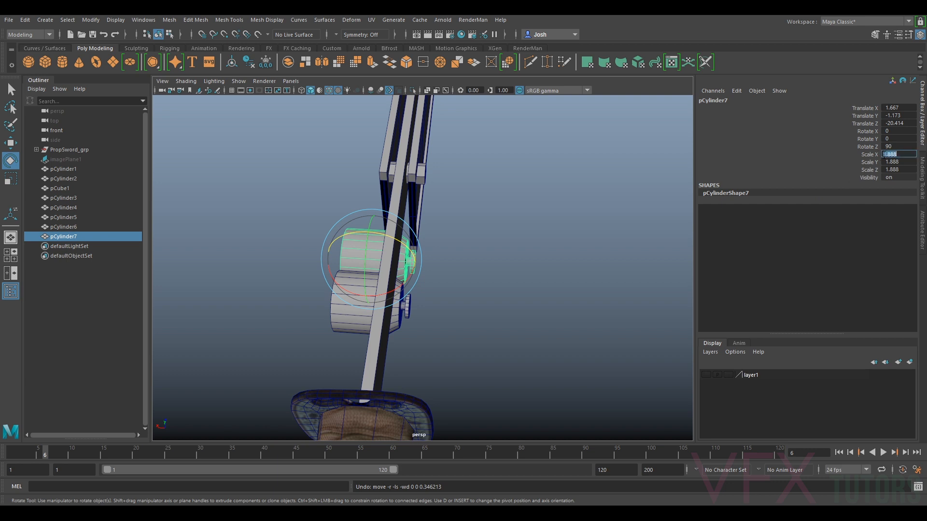
key("Return")
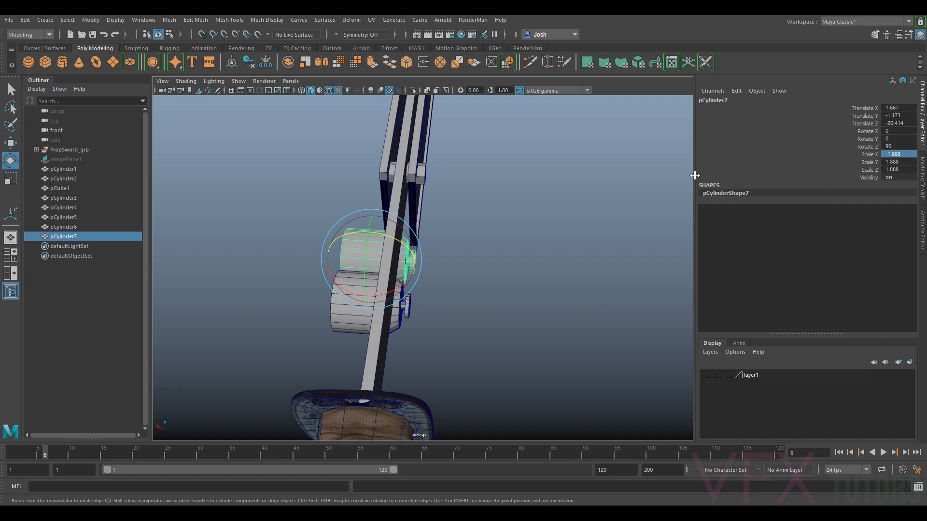
left_click(894, 146)
type("0")
key("Return")
key("ctrl+z")
left_click(890, 154)
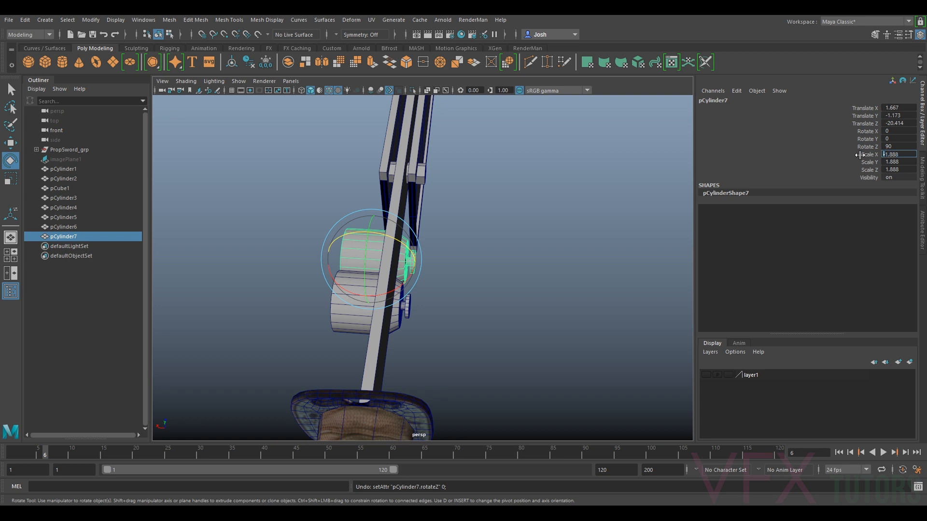
Try to mirror the duplicate cylinder by setting Scale Z to -1.888, and restore the scale.
left_click(888, 170)
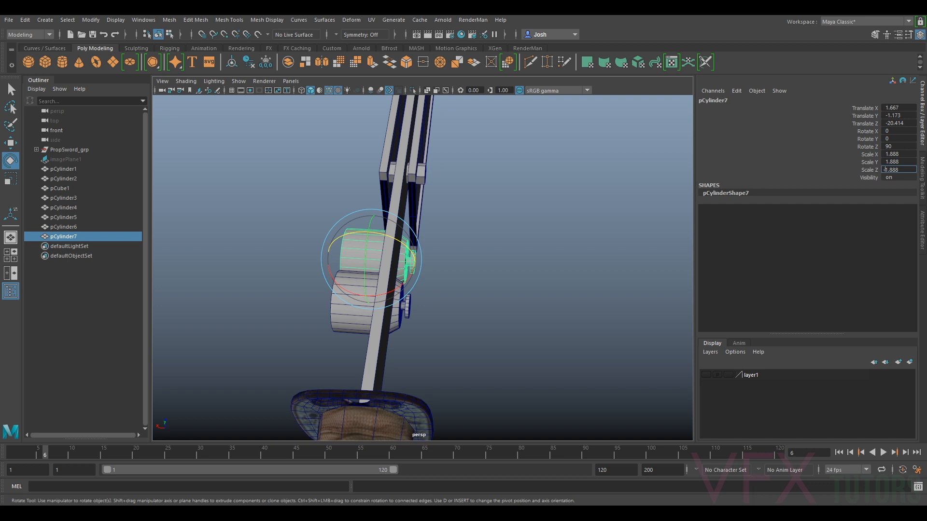
left_click_drag(517, 193, 369, 281, "alt")
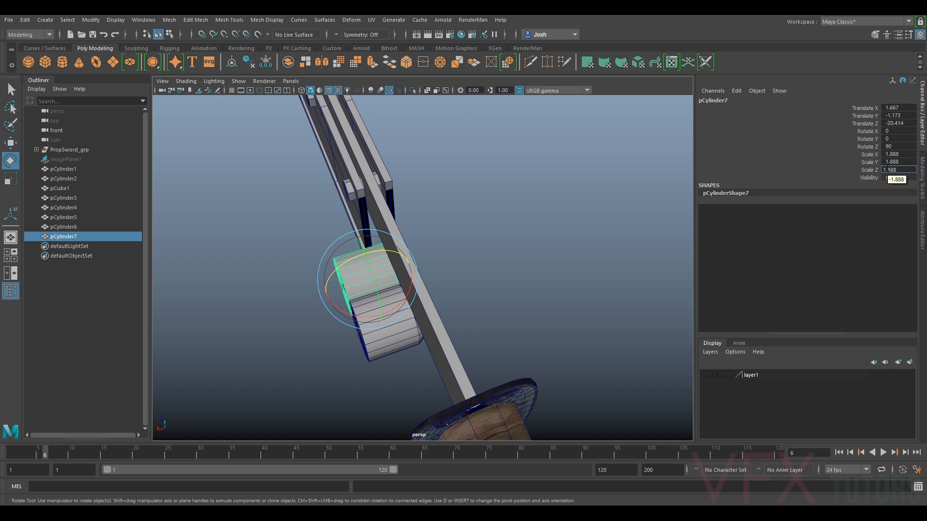
key("Return")
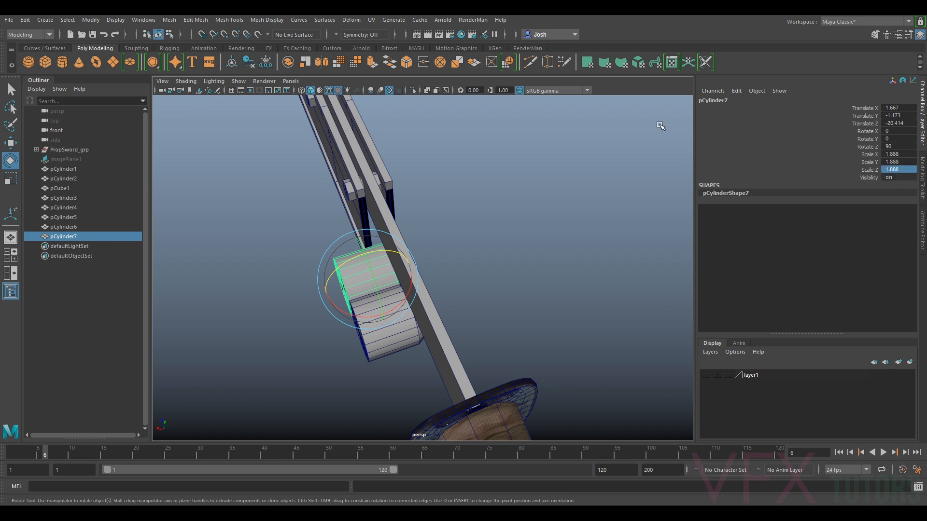
Freeze the duplicate cylinder's transformations and mirror it by setting Scale X to -1.
left_click(266, 63)
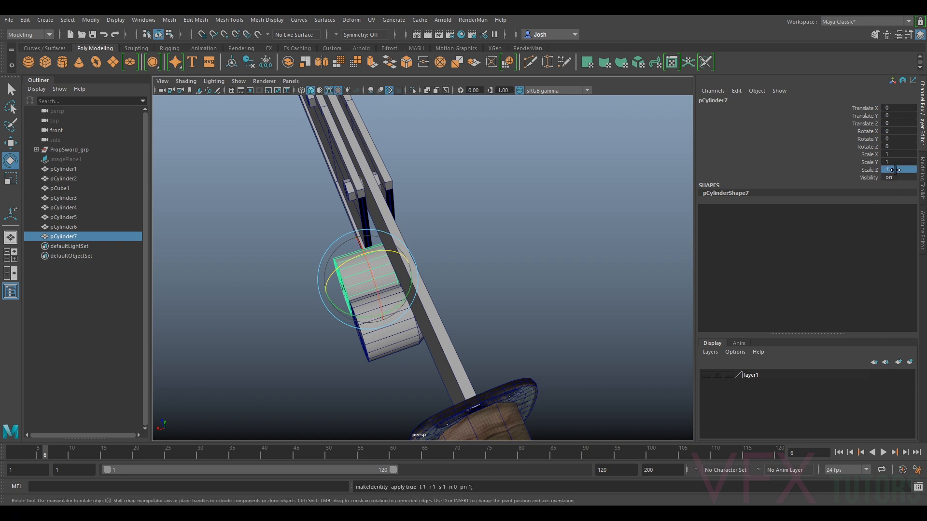
left_click(898, 154)
key("Return")
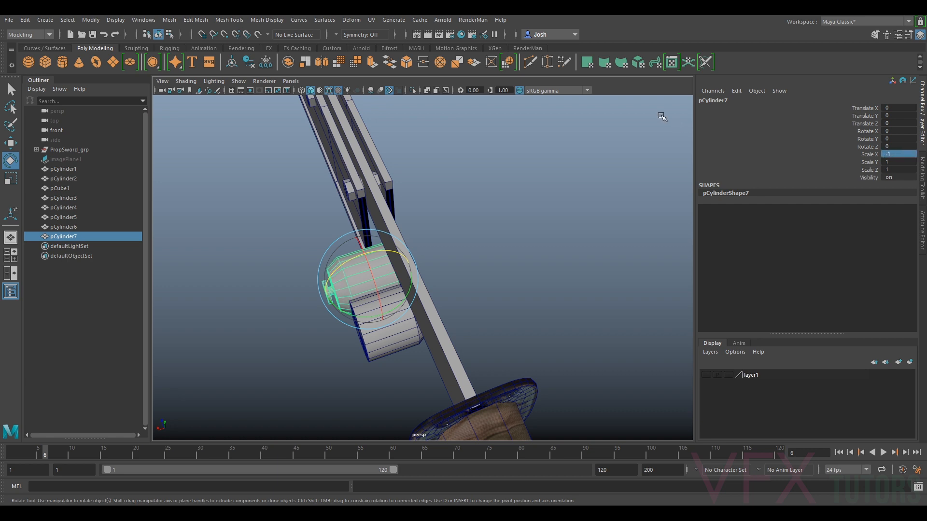
Move the mirrored cylinder above the central bar, to about Translate X -3.489, Y 6.868, Z -3.106.
left_click_drag(478, 222, 431, 260, "alt")
key("w")
left_click_drag(431, 260, 467, 238, "alt")
left_click_drag(410, 251, 500, 280)
left_click(483, 298)
left_click_drag(423, 318, 447, 279)
left_click(472, 238)
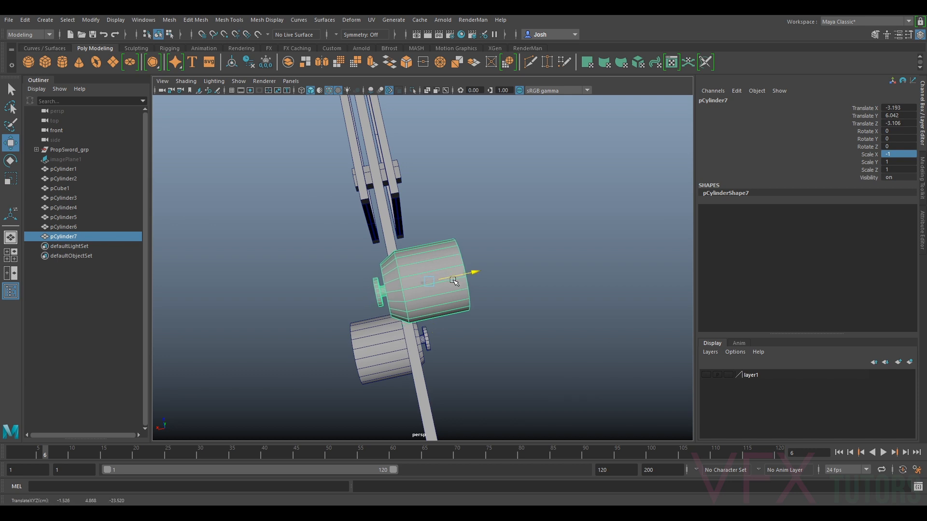
left_click_drag(392, 276, 447, 138, "alt")
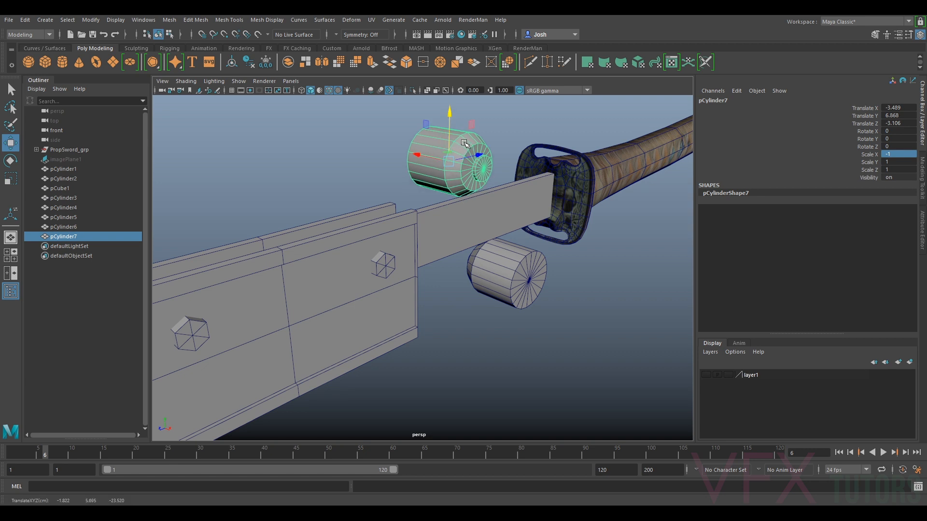
Inspect the placement of both cylinders around the central bar from several sides.
left_click_drag(481, 173, 585, 226, "alt")
scroll(584, 228, "down", 8)
left_click_drag(545, 278, 356, 308, "alt")
right_click_drag(356, 308, 505, 279, "alt")
left_click_drag(505, 280, 365, 275, "alt")
left_click_drag(524, 228, 399, 183, "alt")
left_click_drag(353, 212, 411, 206, "alt")
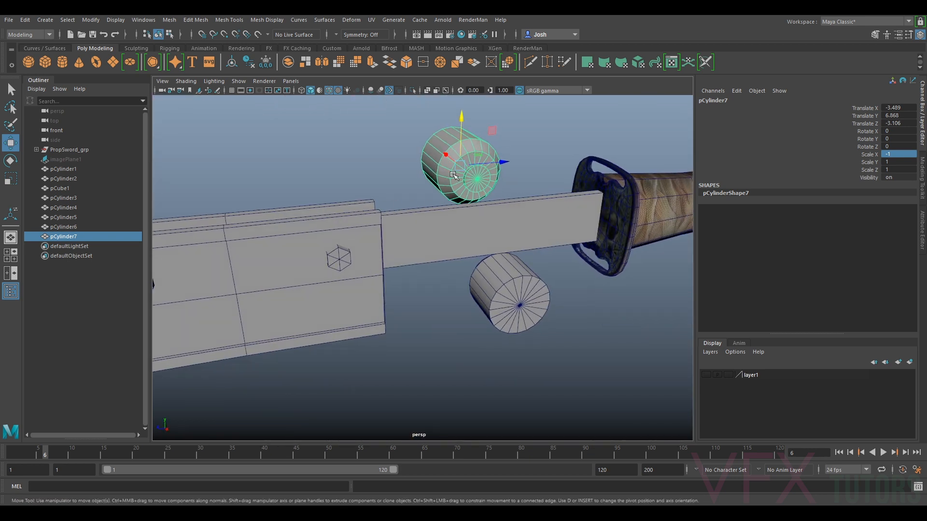
left_click_drag(476, 272, 437, 276, "alt")
Try lowering the mirrored cylinder into the bar at Translate Y 3.52 and shifting it to Z -1.56, and undo these moves.
left_click_drag(462, 148, 472, 238)
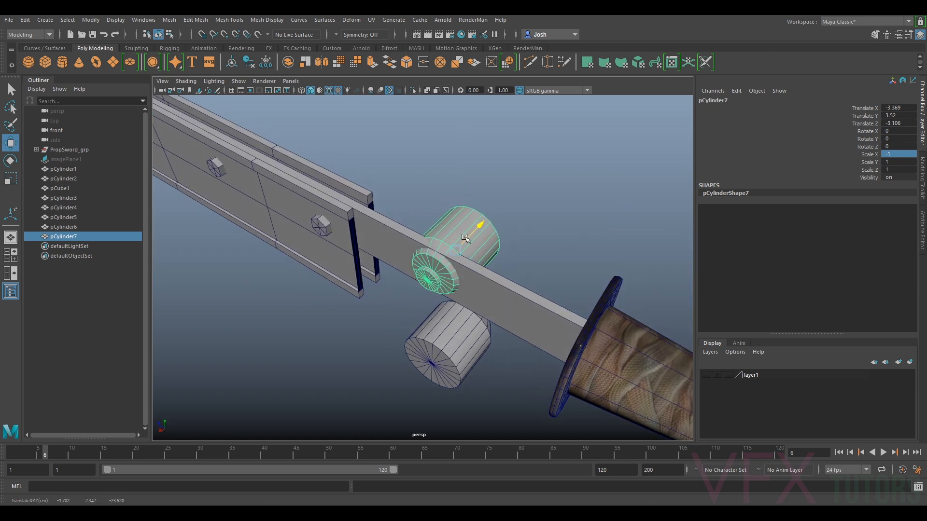
left_click_drag(473, 236, 400, 209, "alt")
middle_click_drag(413, 209, 418, 211)
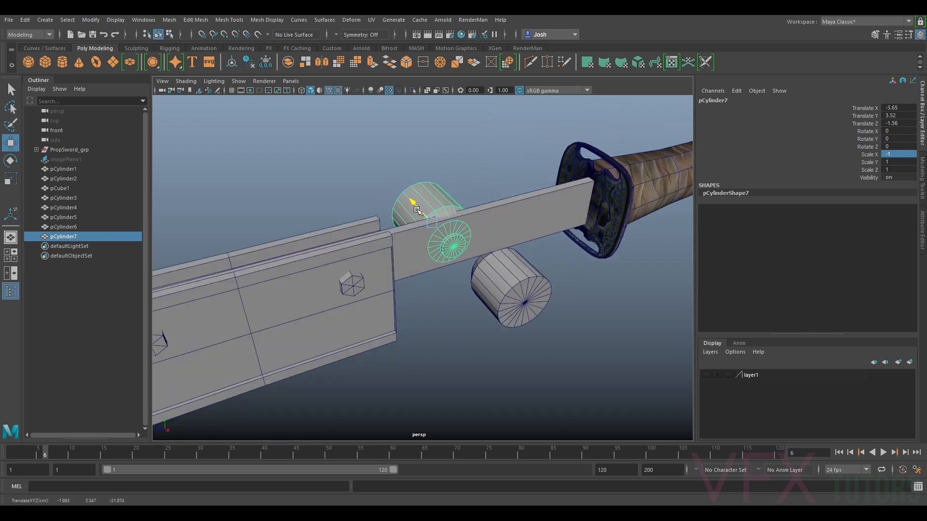
left_click_drag(416, 209, 361, 190, "alt")
right_click_drag(360, 190, 357, 207, "alt")
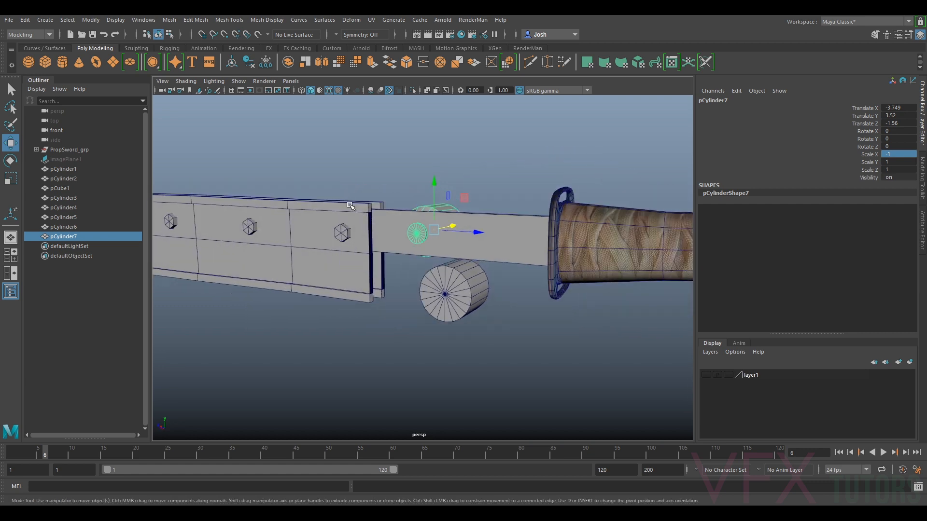
middle_click_drag(357, 206, 445, 211, "alt")
key("ctrl+z")
key("ctrl+z")
key("ctrl+z")
key("ctrl+z")
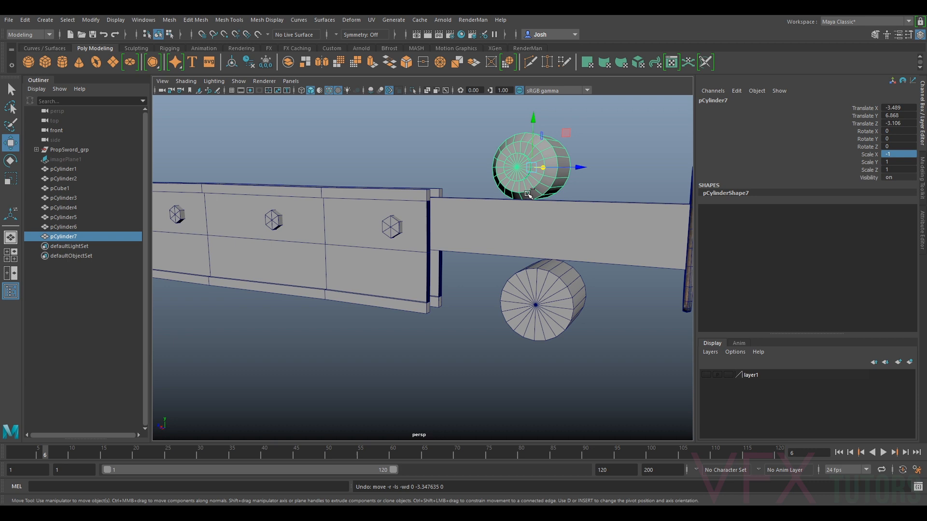
Select both blades with their bolts and raise them to centre on the bar, with the first blade at about Translate Y 2.173.
left_click(523, 185)
left_click(395, 223)
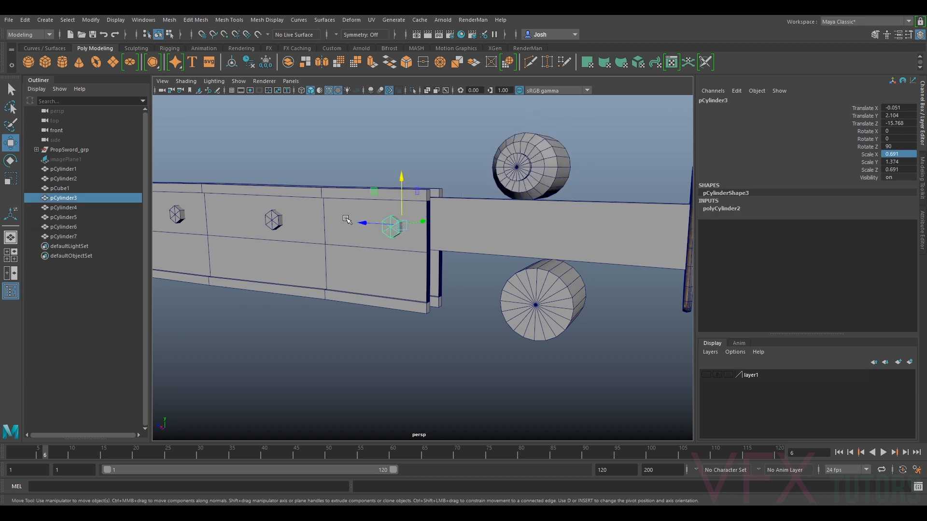
middle_click_drag(350, 221, 401, 220, "alt")
left_click(305, 214, "shift")
left_click(321, 219)
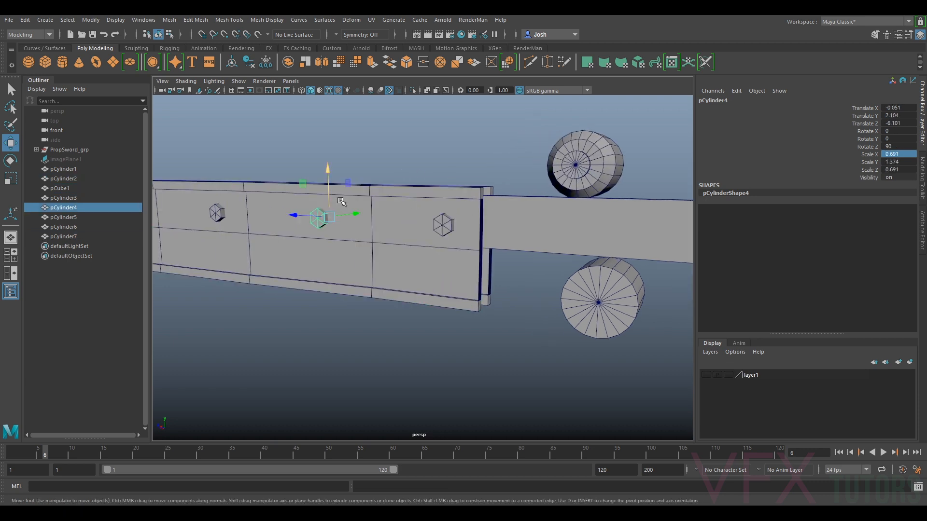
left_click_drag(449, 186, 227, 234)
left_click(525, 201, "shift")
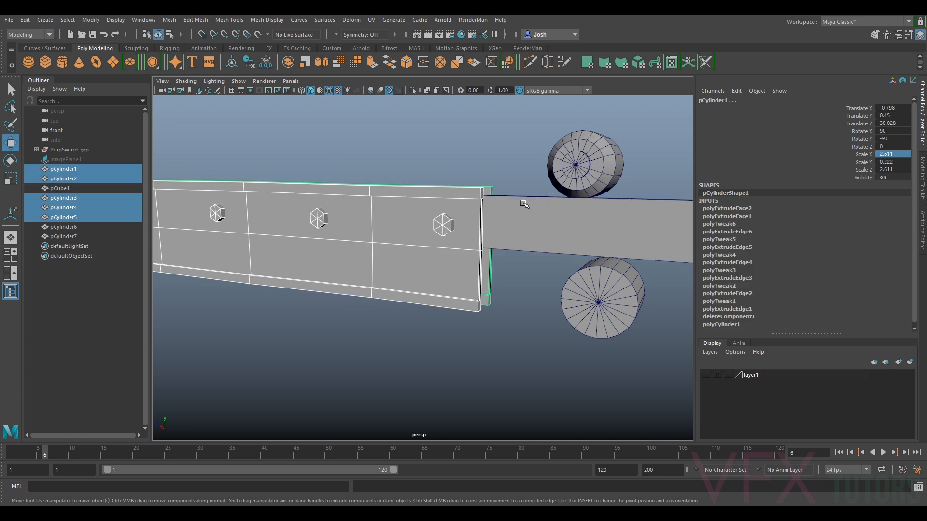
right_click_drag(524, 202, 491, 205, "alt")
scroll(407, 206, "down", 2)
middle_click_drag(407, 206, 483, 206, "alt")
scroll(407, 207, "up", 2)
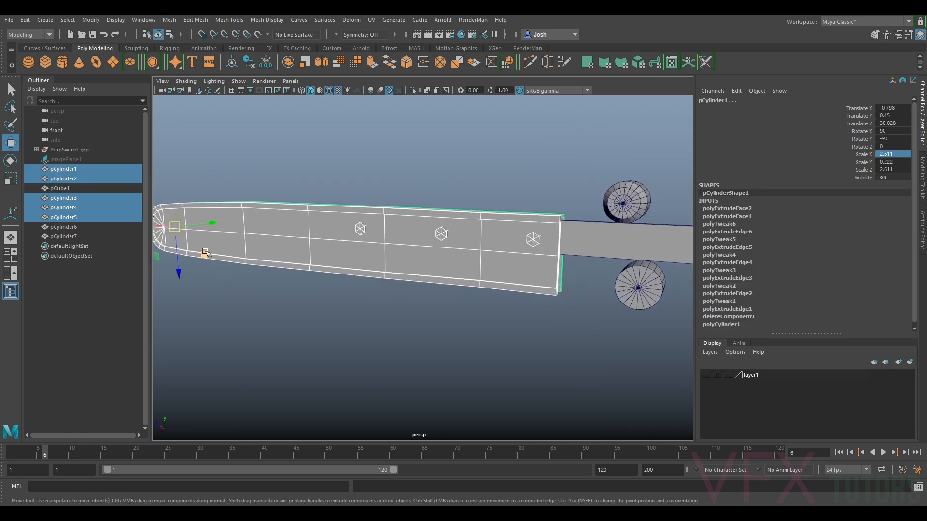
left_click_drag(183, 260, 185, 246)
left_click_drag(555, 242, 576, 240, "alt")
right_click_drag(338, 241, 271, 250, "alt")
middle_click_drag(271, 252, 320, 246, "alt")
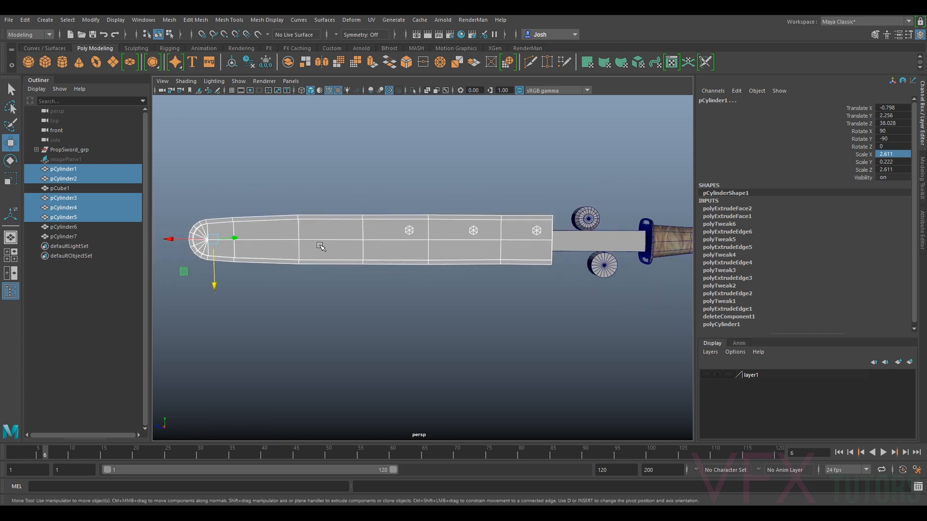
left_click_drag(216, 270, 216, 271)
Line up the two motor cylinders along the bar, with the upper at about Translate Z -3.296 and the lower at Z -23.925.
middle_click_drag(534, 231, 412, 238, "alt")
right_click_drag(412, 237, 482, 206, "alt")
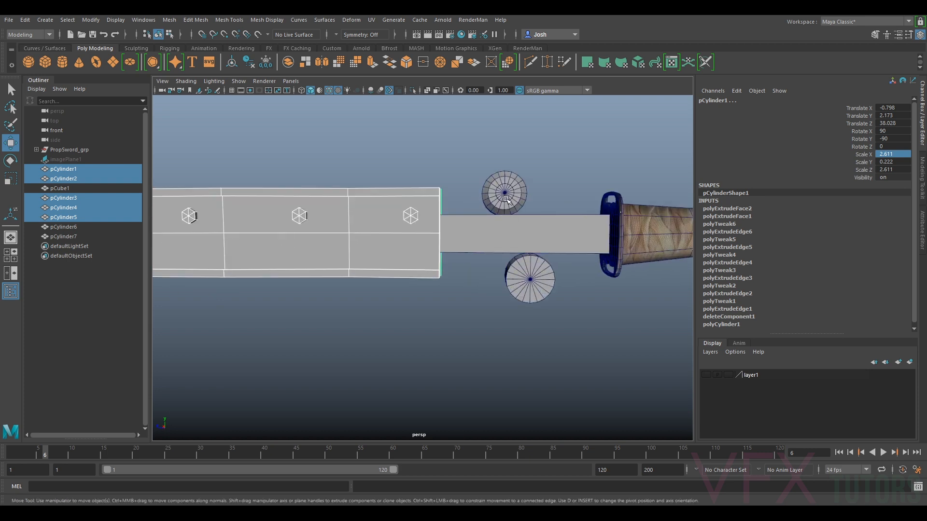
left_click(510, 197)
left_click_drag(593, 191, 492, 281, "alt")
left_click(554, 266)
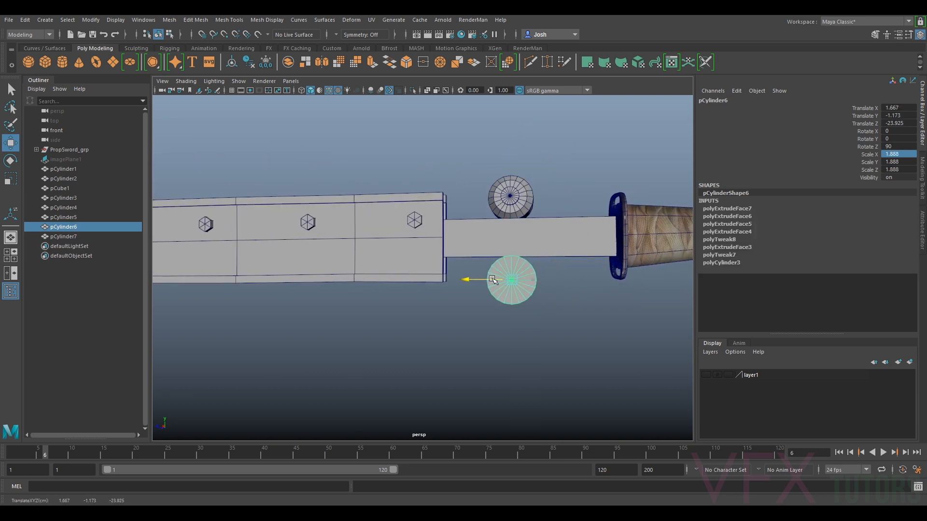
left_click_drag(541, 243, 568, 183, "alt")
left_click_drag(342, 262, 530, 296, "alt")
middle_click_drag(503, 231, 425, 275, "alt")
scroll(425, 275, "up", 3)
left_click_drag(425, 274, 497, 235, "alt")
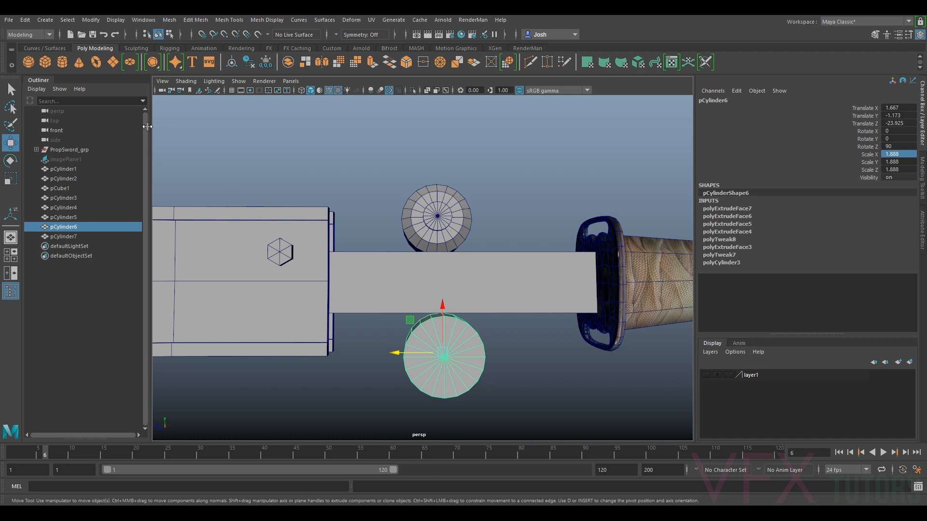
left_click_drag(495, 203, 498, 228, "alt")
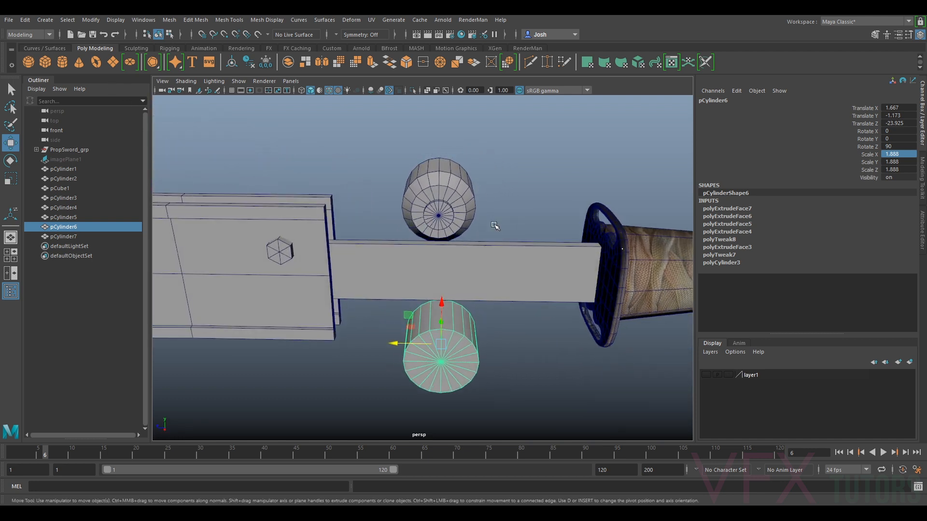
Create a polygon cube and move it near the upper cylinder, to about Translate Y 5.604, Z -21.392.
left_click(45, 62)
scroll(421, 218, "down", 2)
left_click_drag(163, 286, 372, 302)
left_click_drag(407, 283, 425, 227)
Scale the cube into a thin bar of about 0.356 in X and Y and 6.084 in Z.
key("r")
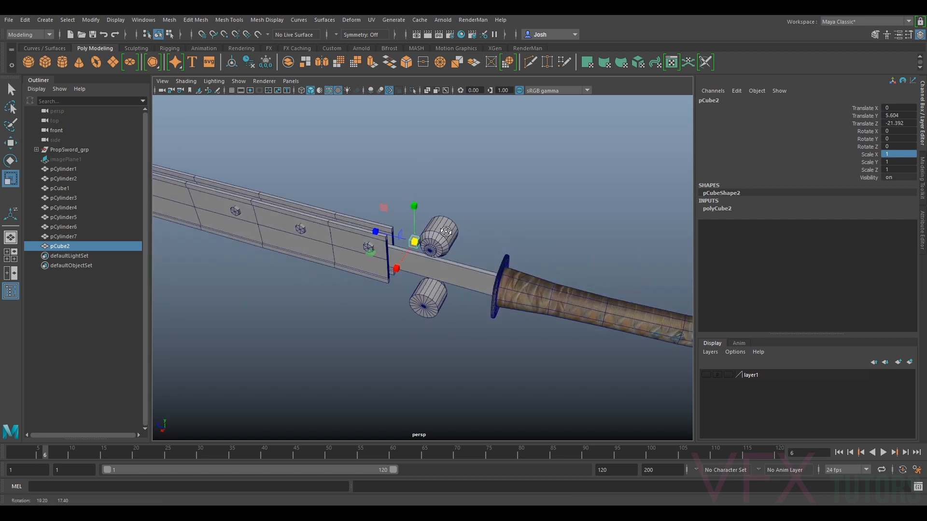
scroll(433, 223, "up", 3)
left_click_drag(400, 193, 20, 153)
key("ctrl+z")
left_click_drag(388, 186, 311, 194)
left_click_drag(384, 178, 338, 189)
key("ctrl+z")
key("ctrl+z")
Tilt the thin bar to about Rotate X 3.295 and place it between blade and upper cylinder at Translate X 0.802, Y 6.103, Z -20.836.
key("e")
key("w")
key("ctrl+z")
key("e")
key("w")
key("e")
left_click_drag(392, 160, 388, 269)
key("w")
key("e")
key("w")
Duplicate the thin bar, lengthen the copy to about Scale Z 10.569 and tilt it diagonally to Rotate X 43.634.
key("ctrl+d")
key("e")
key("w")
key("r")
left_click_drag(356, 297, 325, 306)
key("e")
left_click_drag(427, 252, 441, 270)
key("w")
key("e")
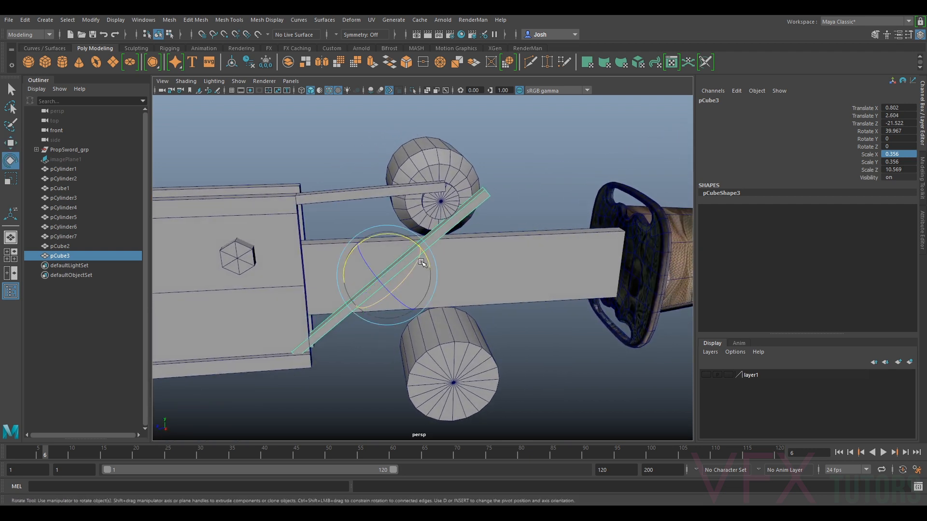
left_click_drag(401, 233, 395, 238)
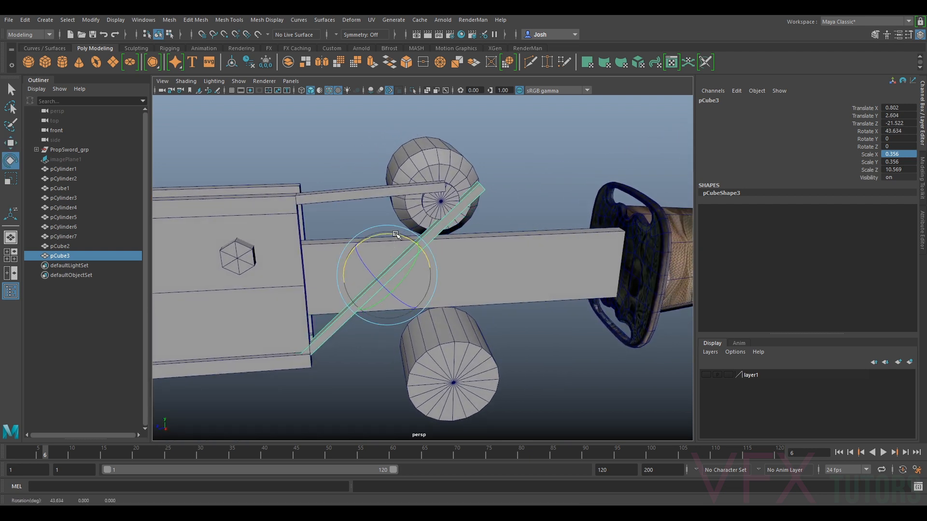
Shorten the diagonal bar to about Scale Z 9.018 and shift it towards the blade's lower corner.
key("w")
left_click_drag(374, 269, 371, 266)
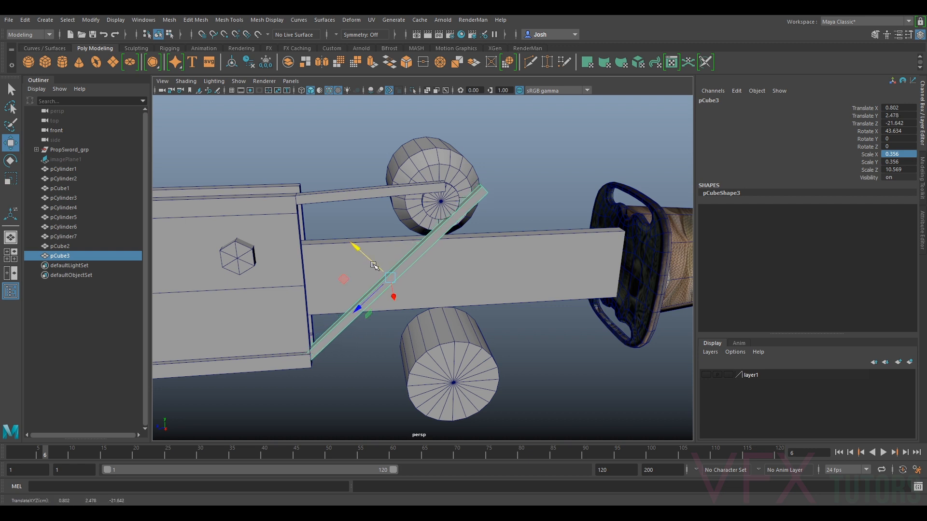
left_click_drag(369, 300, 363, 311)
key("r")
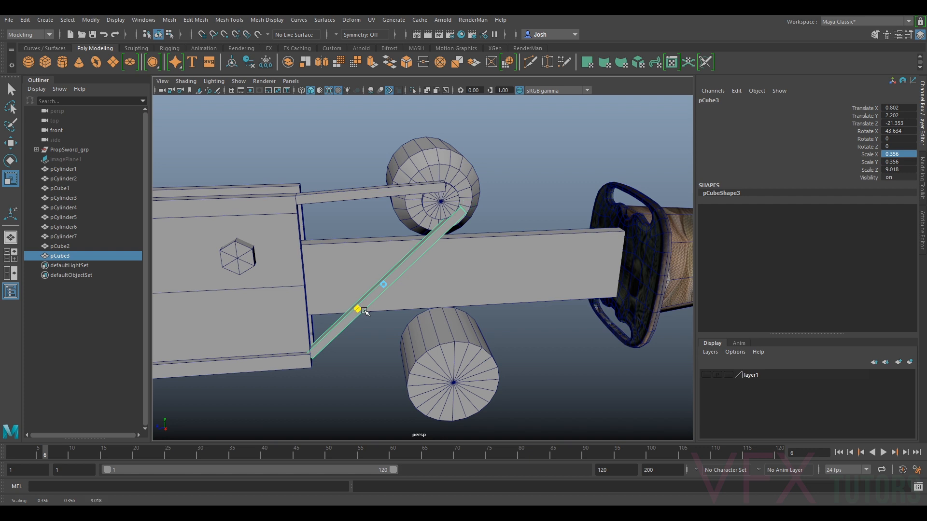
key("w")
mouse_move(368, 278)
left_mouse_down()
mouse_move(357, 261)
mouse_move(362, 250)
mouse_move(363, 269)
left_mouse_up()
Steepen the diagonal bar to about Rotate X 46.269 and reposition it at Translate Y 2.115, Z -21.341.
key("e")
key("w")
key("e")
left_click_drag(394, 240, 394, 245)
key("w")
left_click_drag(373, 275, 369, 279)
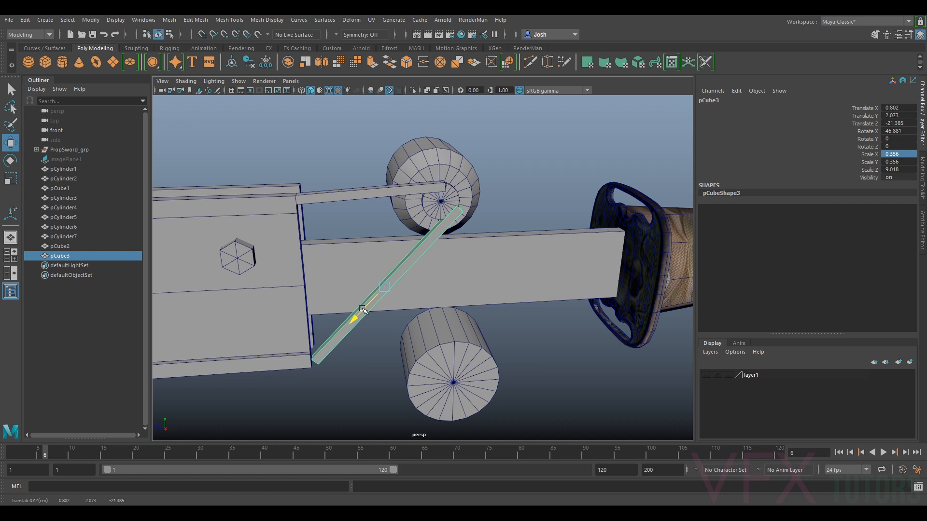
key("e")
left_click_drag(384, 246, 371, 274)
key("w")
Lengthen the diagonal bar to about Scale Z 9.382 and move it to Translate Y 2.092, Z -21.234.
key("r")
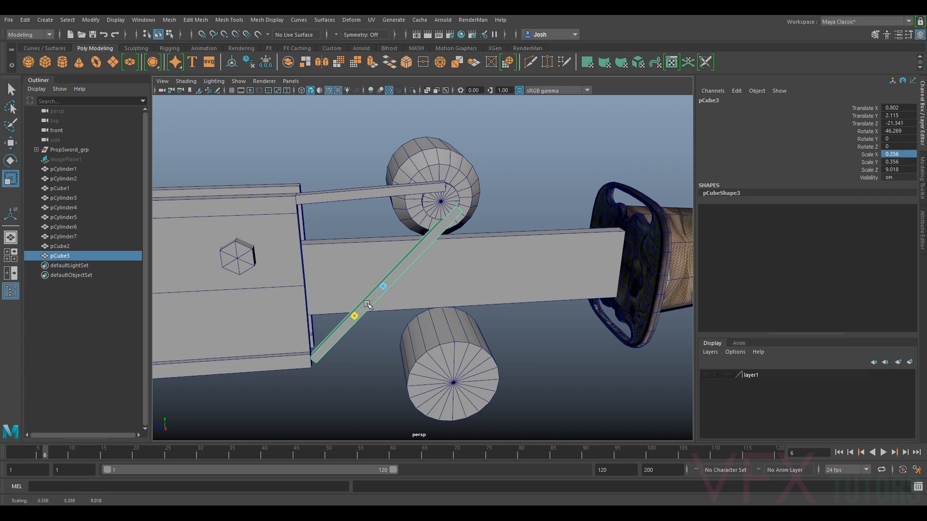
left_click_drag(367, 305, 363, 265)
key("w")
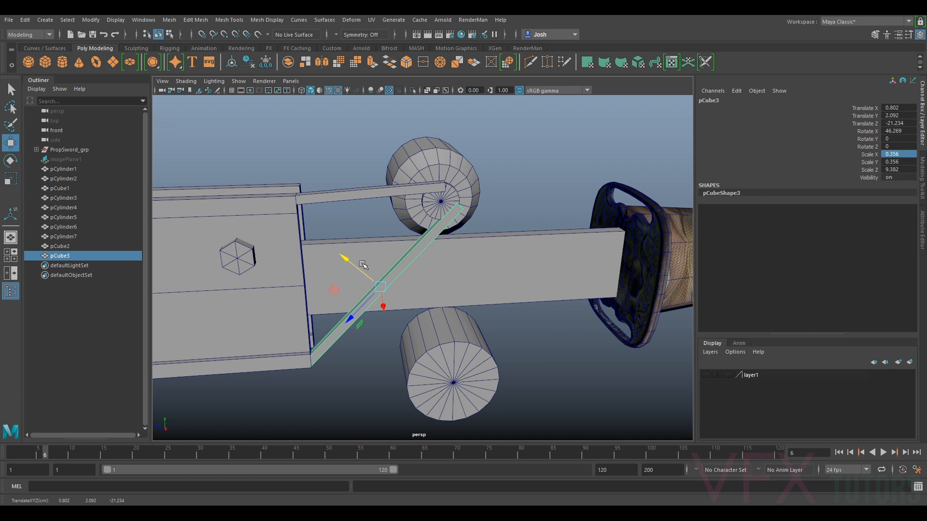
left_click_drag(402, 199, 346, 281, "alt")
left_click(416, 217)
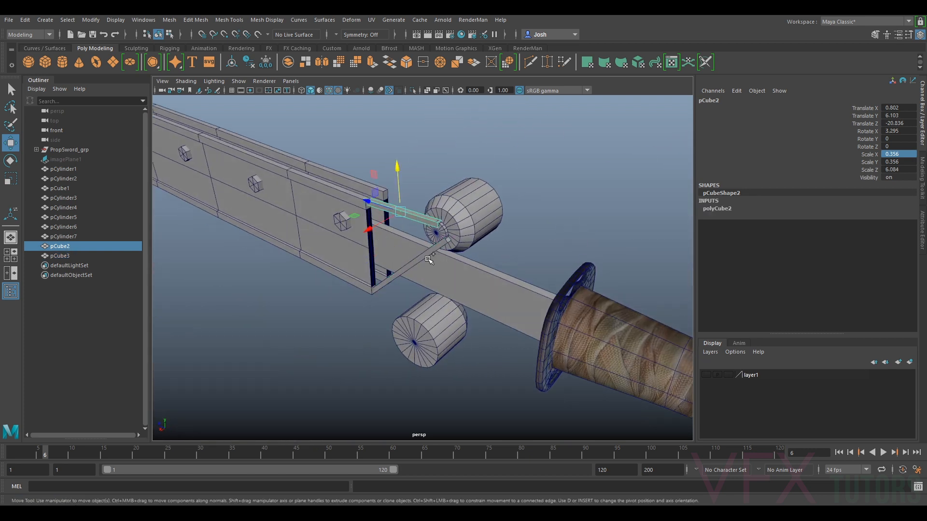
left_click(427, 257, "shift")
left_click_drag(533, 236, 493, 237, "alt")
Group the two large cylinders beside the central bar and name the group Motors.
left_click(493, 227)
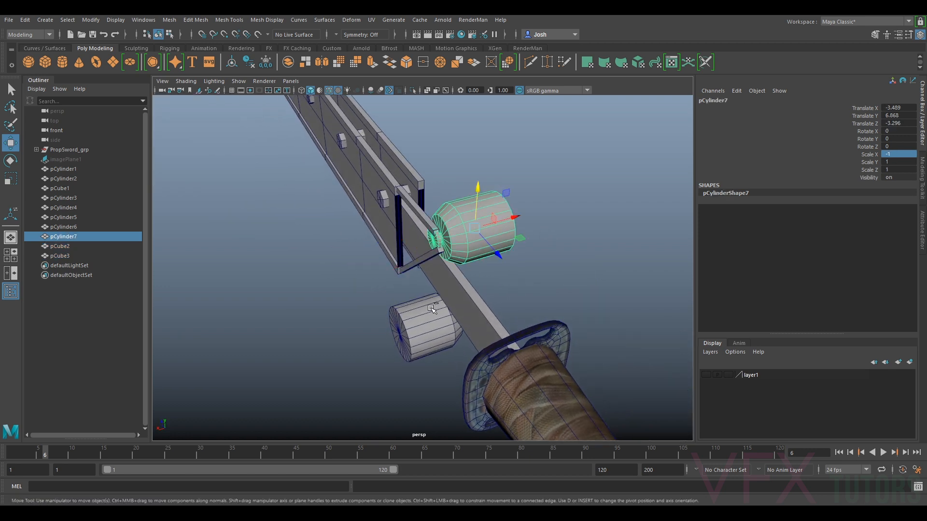
left_click(431, 309, "shift")
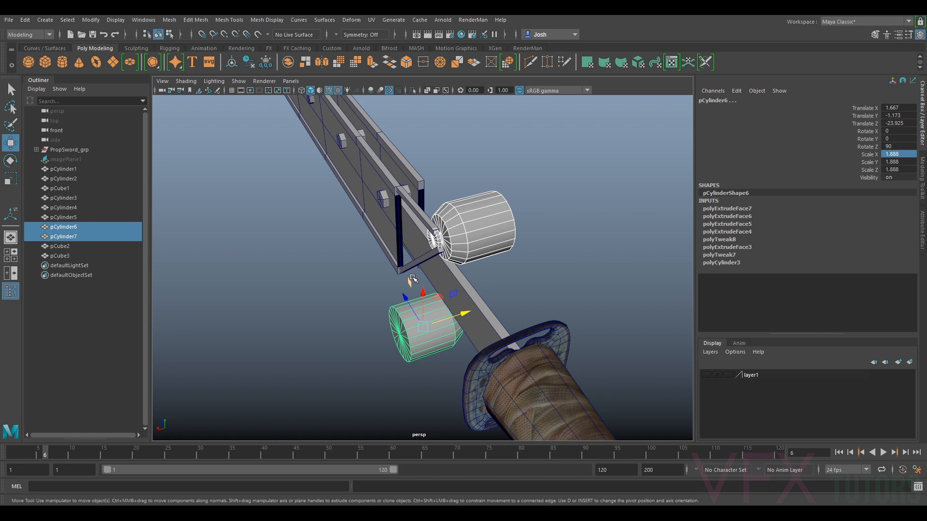
key("ctrl+g")
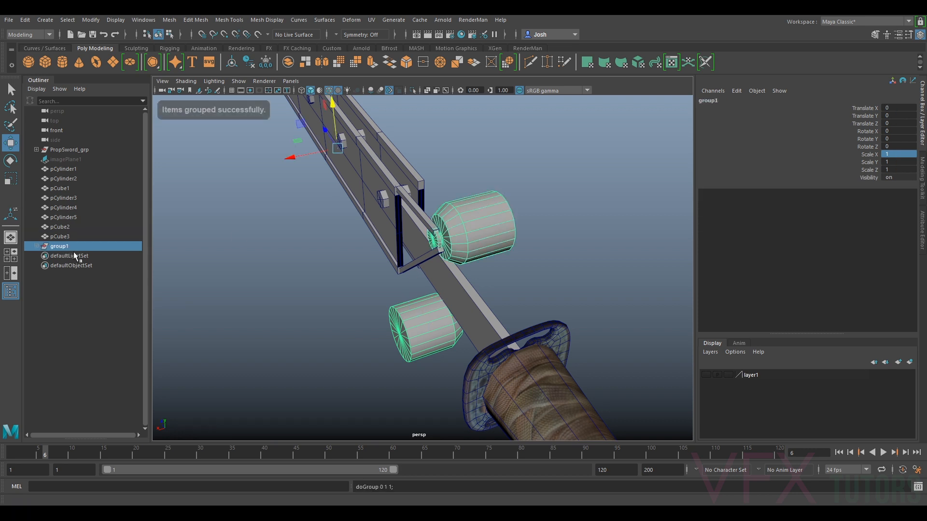
double_click(70, 247)
type("Motors")
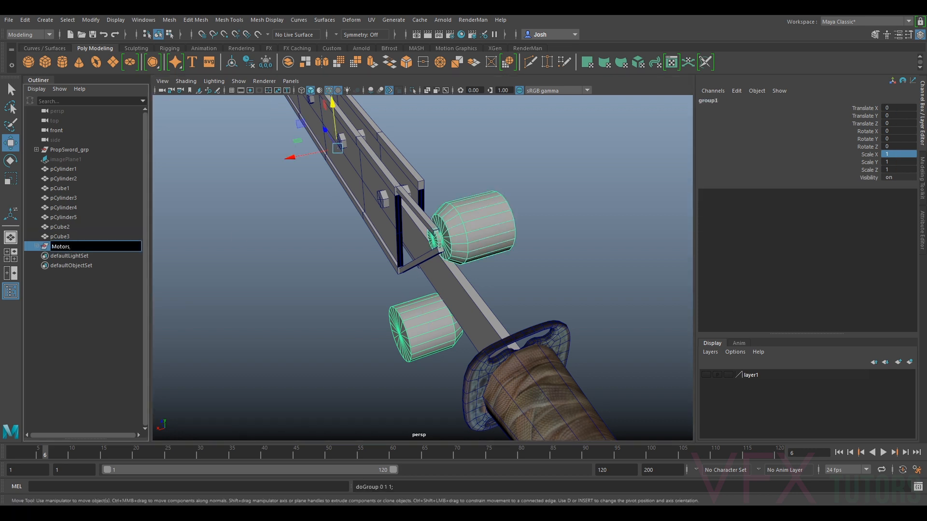
key("Return")
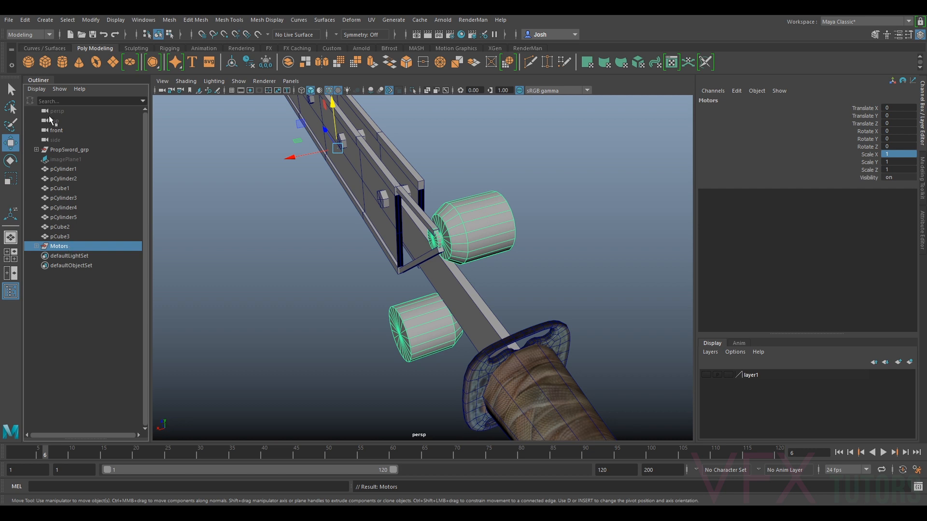
Group the two thin bars joining the blade to the upper motor and name the group ChainConnect.
left_click(68, 237)
left_click_drag(309, 198, 408, 193, "alt")
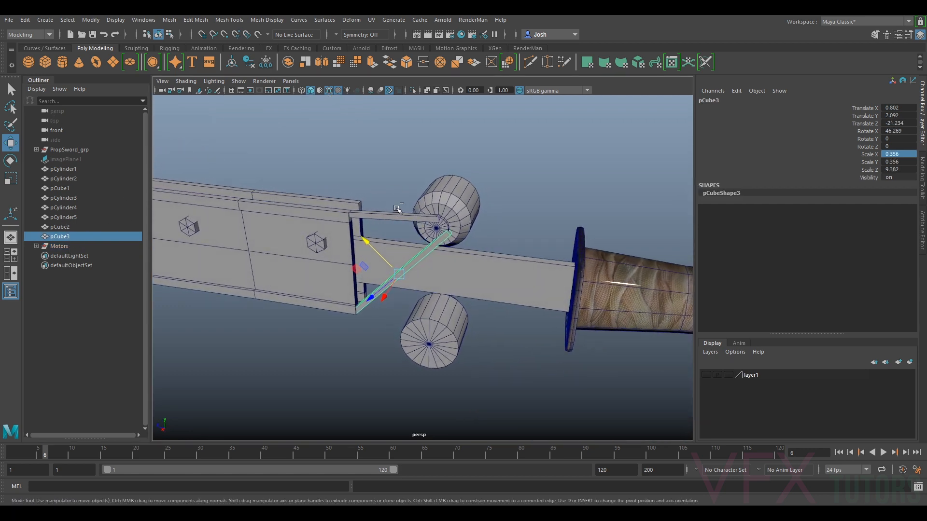
left_click(400, 217, "shift")
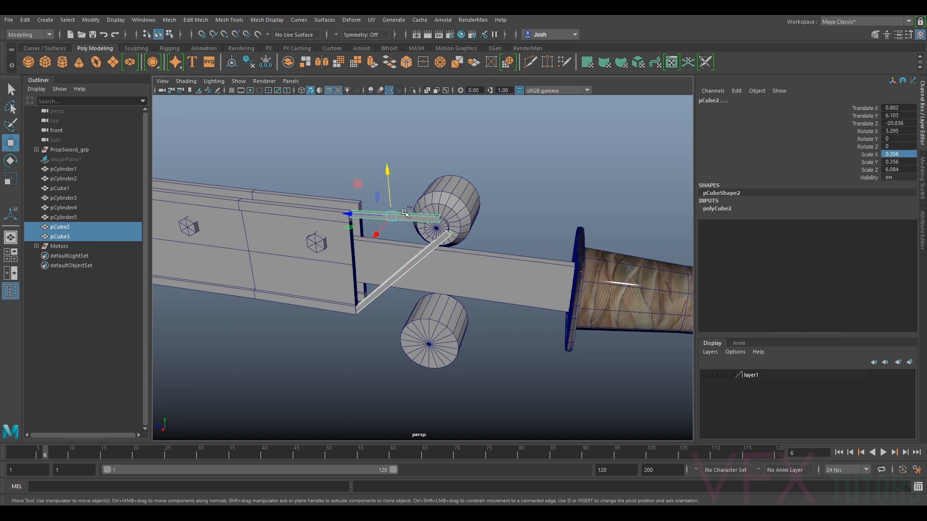
key("ctrl+g")
double_click(79, 236)
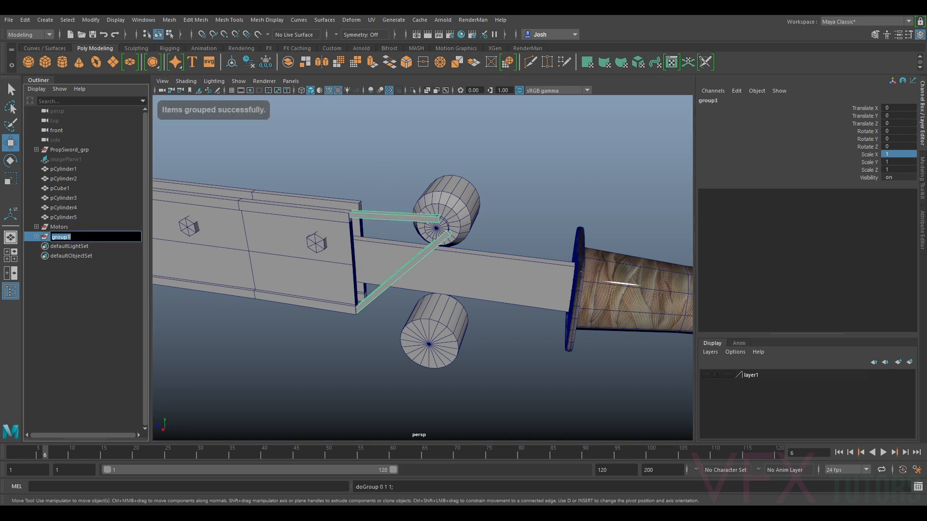
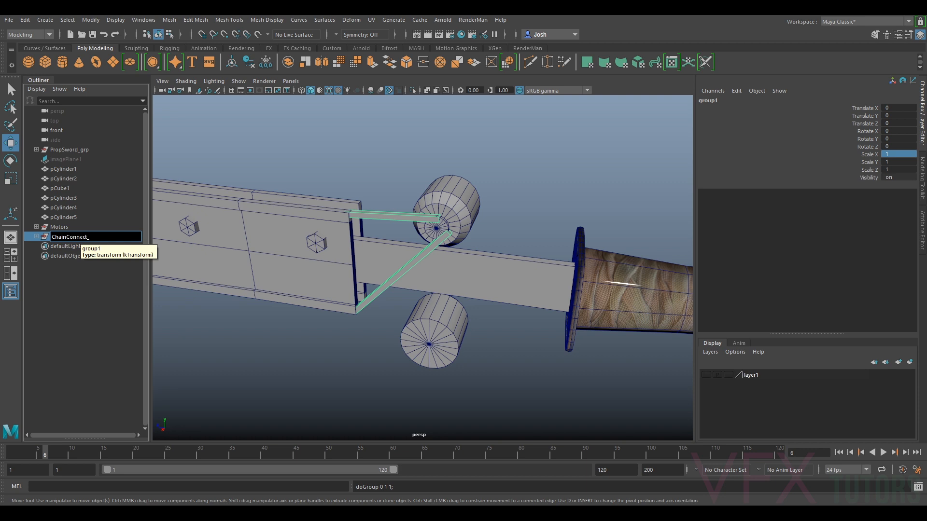
key("Return")
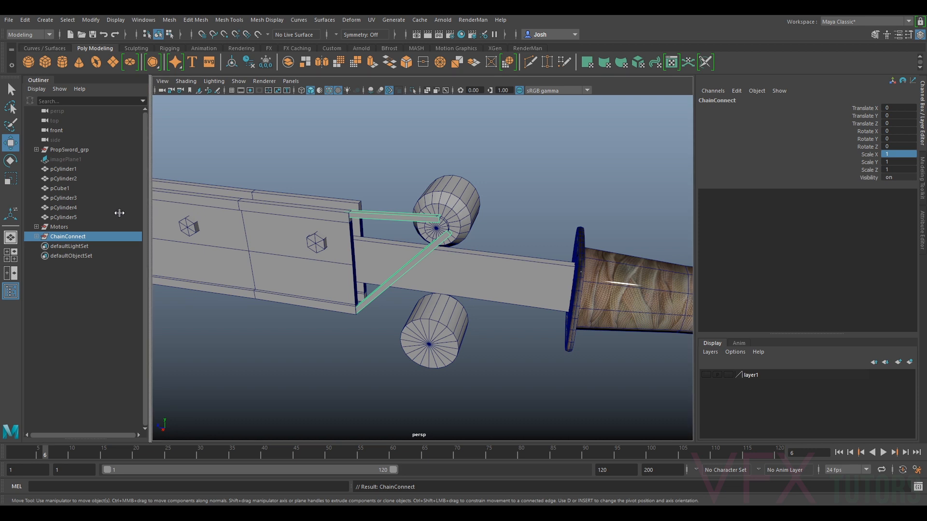
Centre the pivot of the ChainConnect group and shift a duplicate of it across the sword to about Translate X -1.355.
left_click_drag(379, 186, 494, 224, "alt")
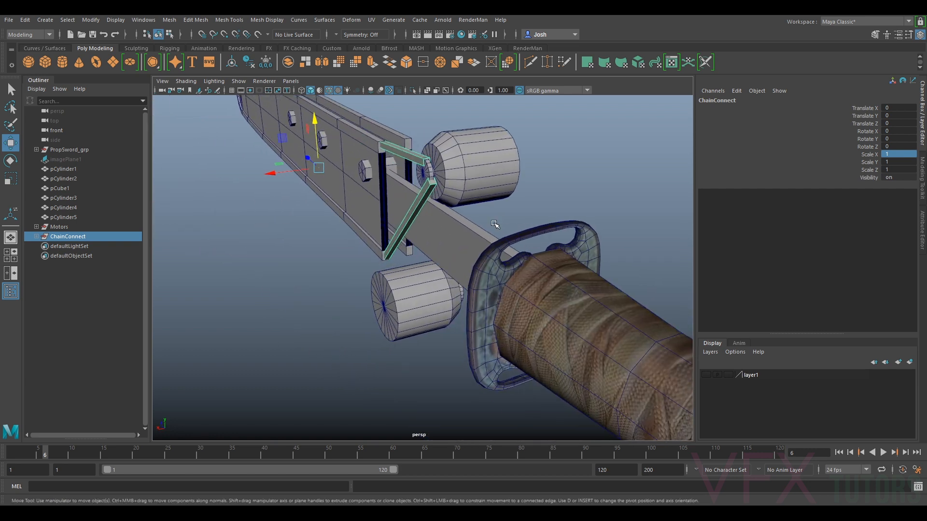
left_click(232, 62)
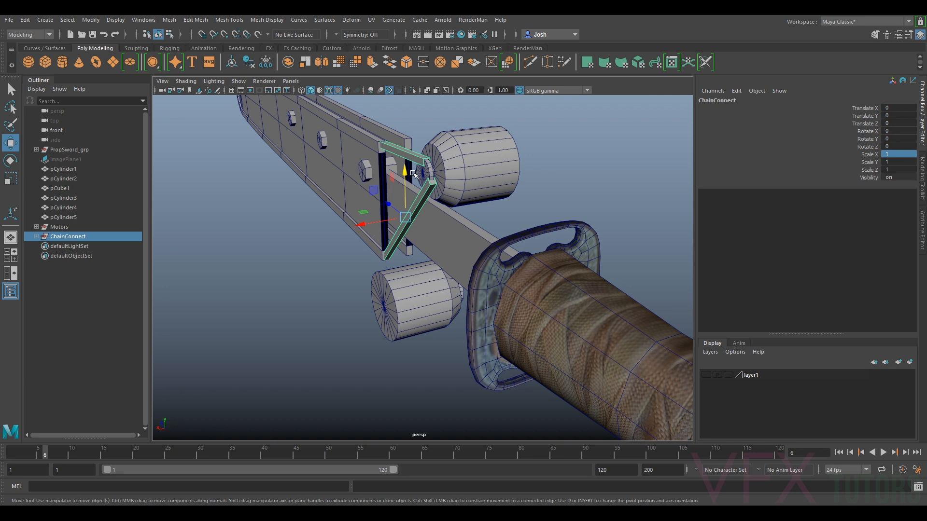
key("ctrl+d")
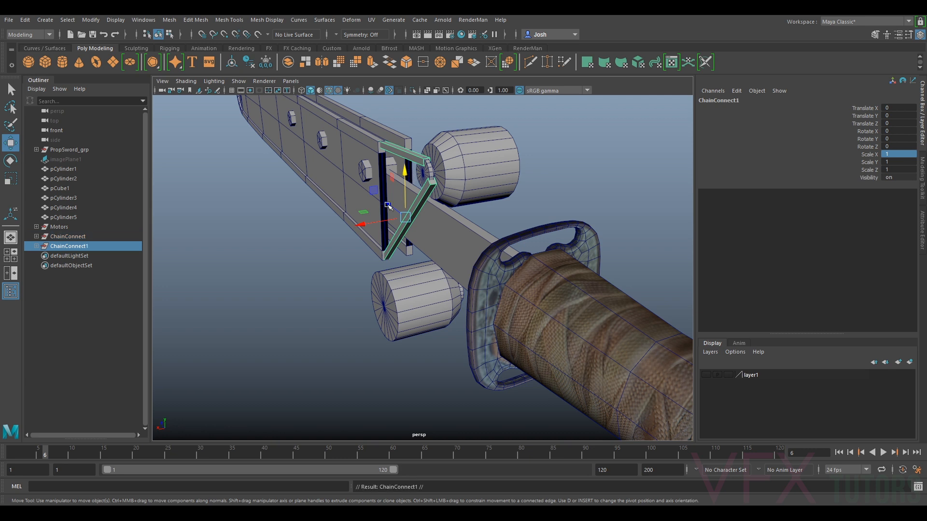
left_click_drag(409, 195, 395, 211, "alt")
Flip the duplicated ChainConnect group vertically by setting its Scale Y to -1.
double_click(896, 162)
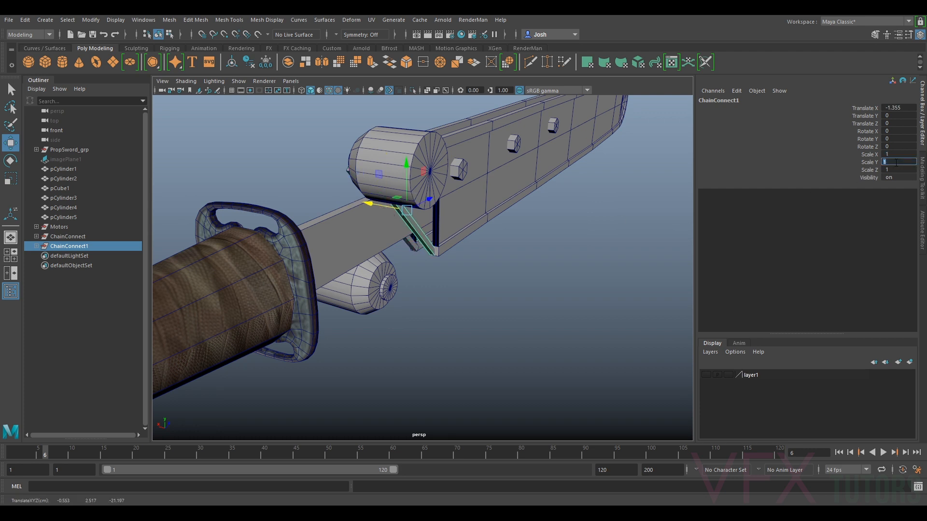
type("-1")
key("Return")
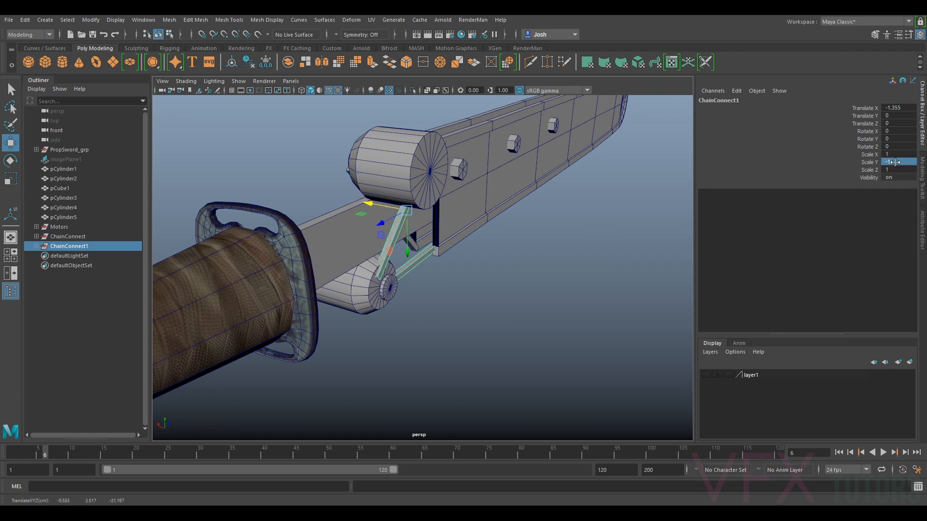
Align the flipped connector group with the lower motor and blade end, at about Translate X -1.688, Y -0.304.
left_click_drag(555, 251, 266, 159, "alt")
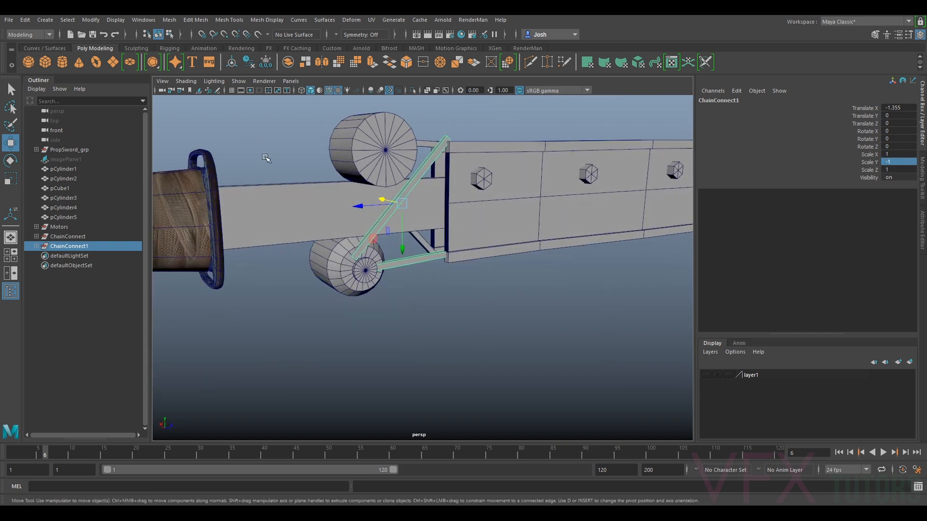
left_click_drag(389, 198, 431, 205)
scroll(382, 196, "up", 3)
scroll(396, 210, "down", 3)
left_click_drag(399, 245, 403, 243)
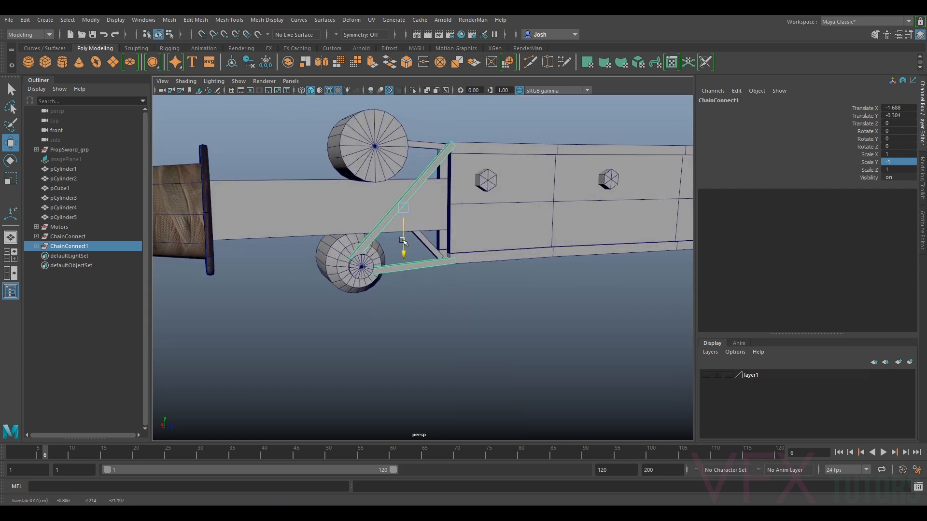
Inspect both chain connectors from several angles, checking how they meet the motors and the blade ends.
left_click(468, 306)
scroll(468, 306, "down", 5)
left_click_drag(468, 306, 417, 306, "alt")
scroll(441, 277, "up", 3)
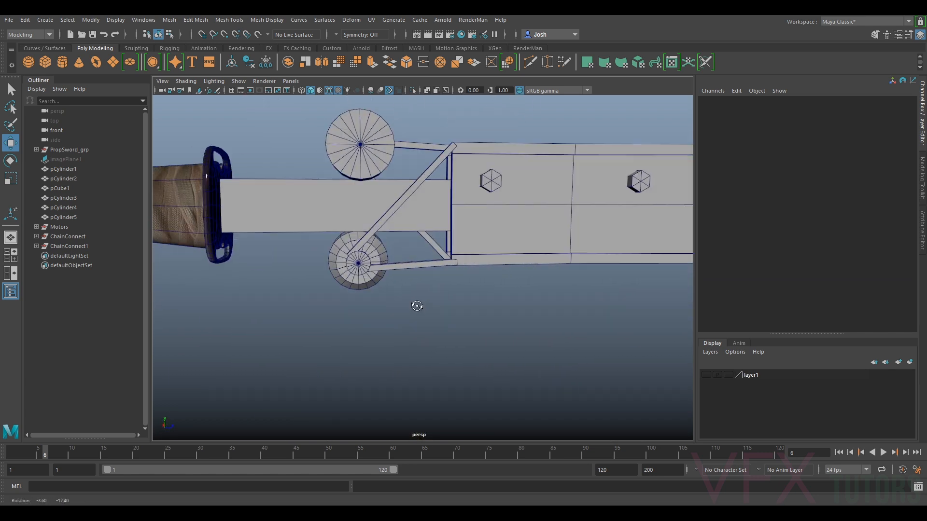
scroll(420, 300, "down", 2)
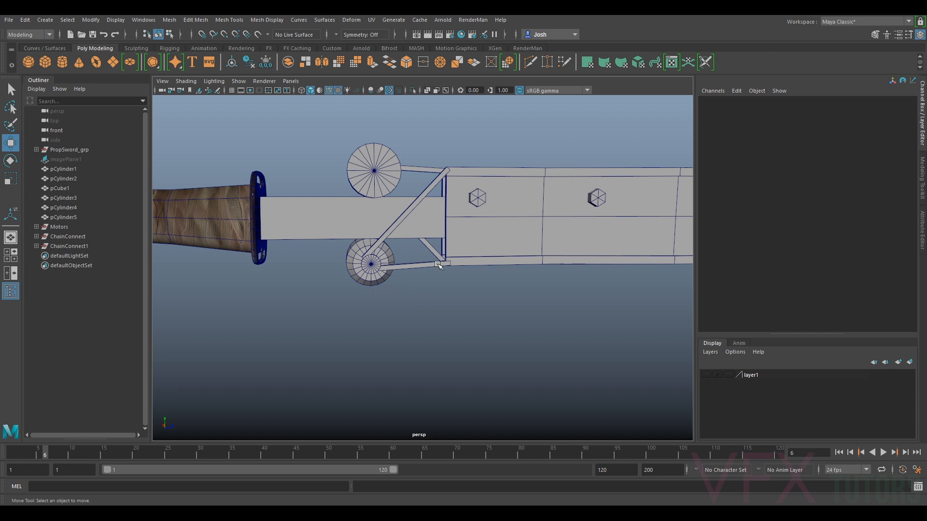
left_click_drag(397, 323, 384, 306, "alt")
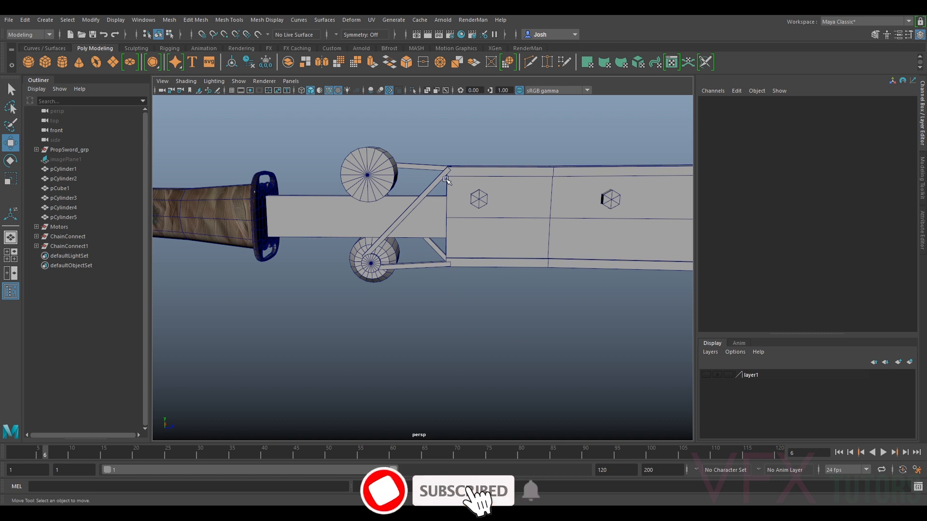
scroll(483, 193, "down", 3)
middle_click_drag(499, 213, 382, 208, "alt")
left_click_drag(408, 313, 452, 321, "alt")
left_click_drag(449, 256, 526, 253, "alt")
right_click_drag(526, 254, 569, 270, "alt")
left_click_drag(587, 287, 579, 289, "alt")
middle_click_drag(579, 290, 458, 261, "alt")
right_click_drag(457, 261, 555, 271, "alt")
left_click_drag(555, 270, 521, 293, "alt")
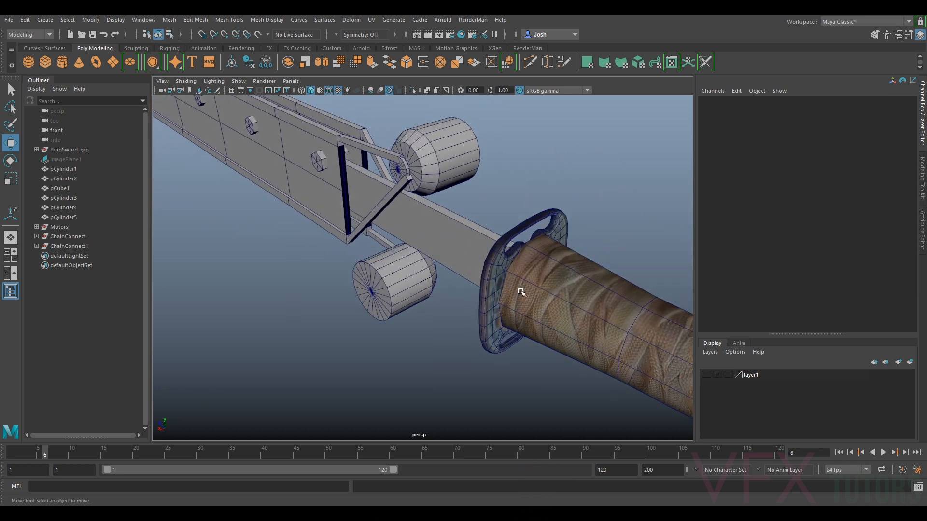
left_click_drag(472, 257, 539, 297, "alt")
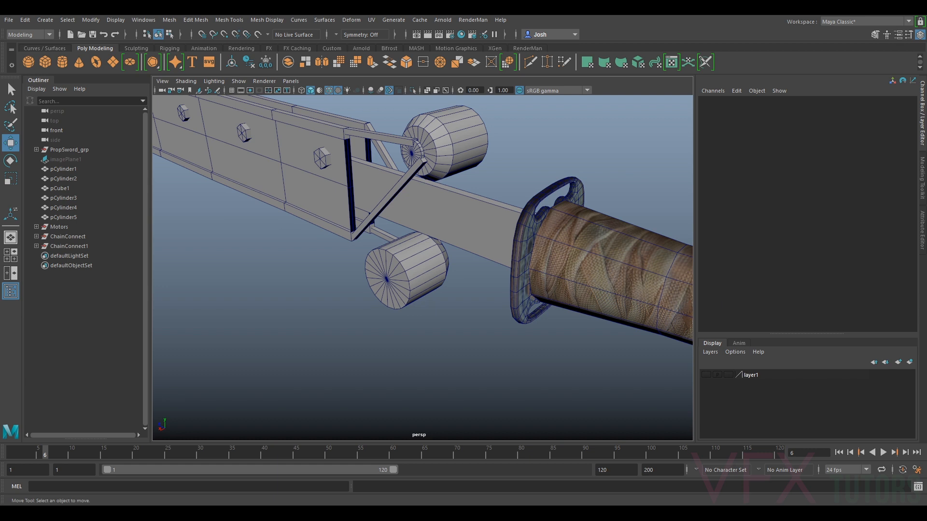
mouse_move(588, 330)
left_mouse_down("alt")
mouse_move(559, 335)
mouse_move(585, 320)
left_mouse_up("alt")
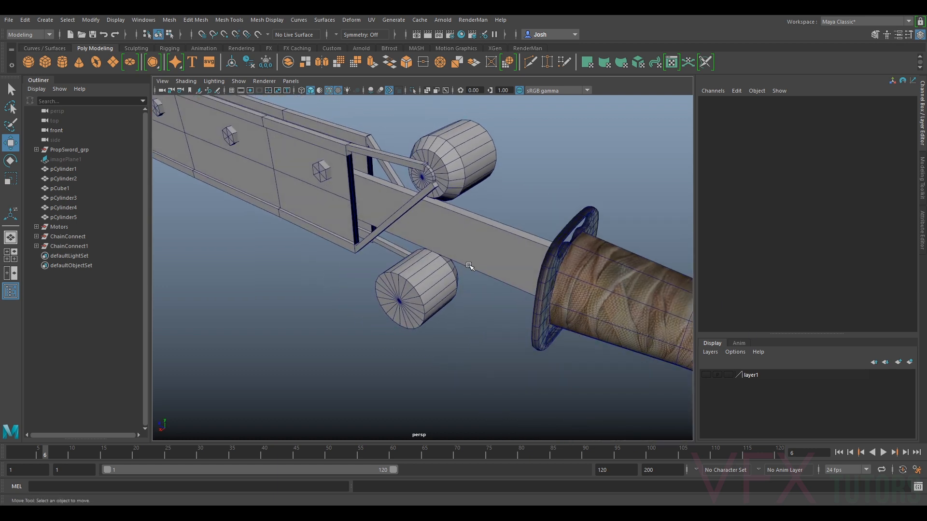
scroll(466, 271, "up", 5)
left_click_drag(457, 276, 460, 295, "alt")
scroll(449, 282, "down", 6)
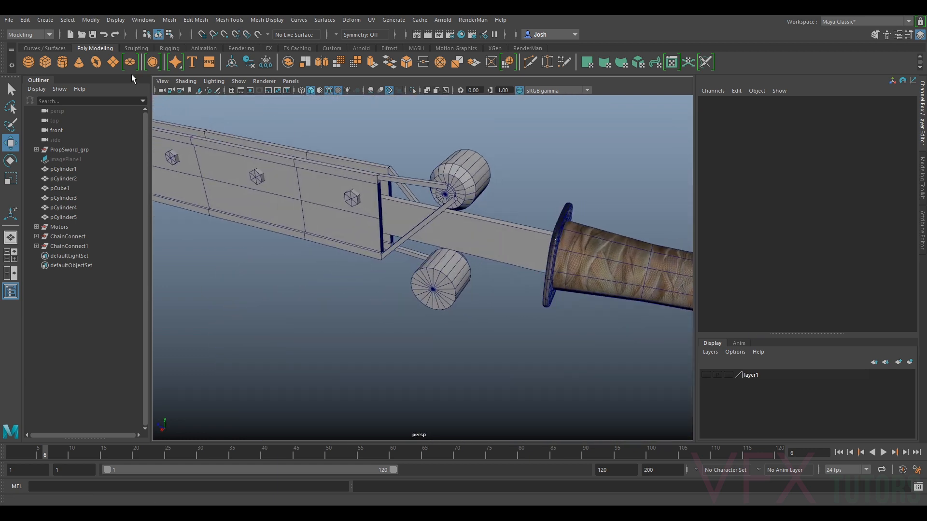
Create a polygon cube at the lower motor and scale it into a flat plate of about 0.519 by 3.248 by 5.004.
left_click(45, 61)
left_click_drag(207, 194, 422, 277)
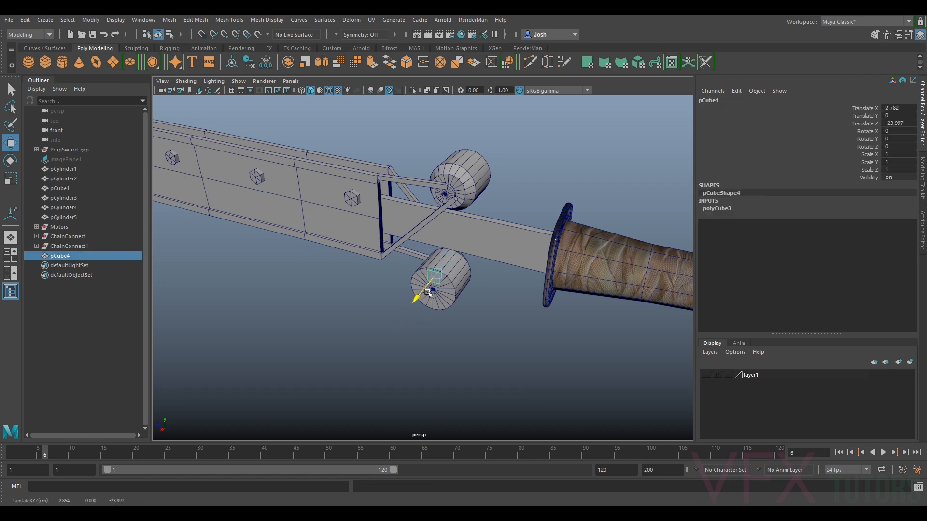
key("r")
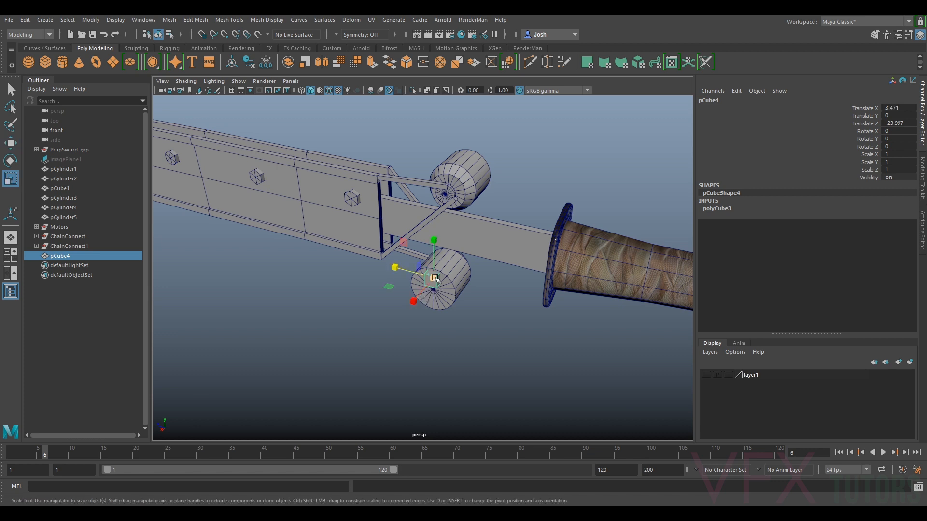
left_click_drag(434, 279, 464, 270)
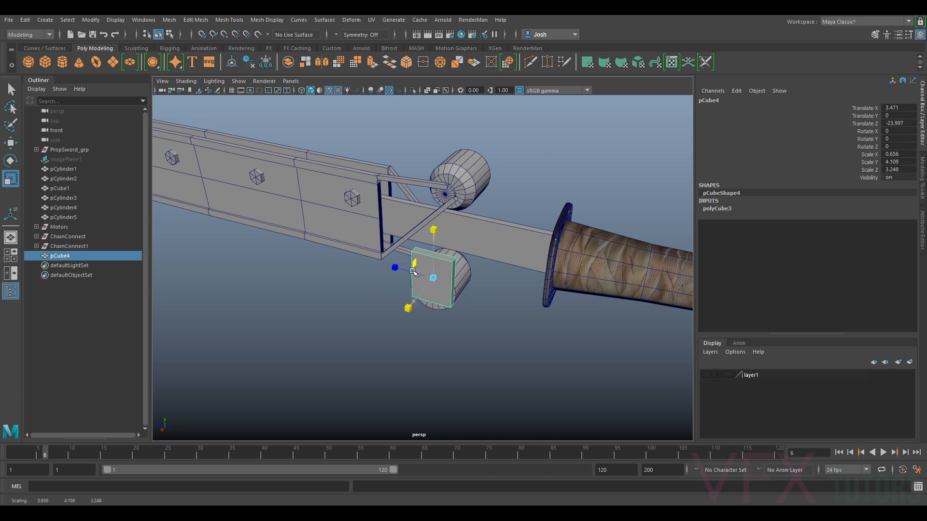
left_click_drag(402, 272, 380, 269)
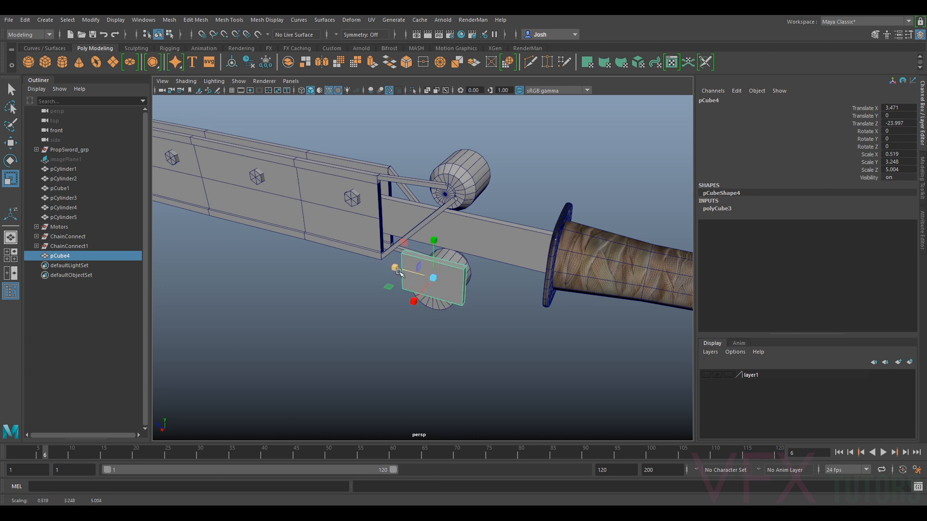
Move the plate behind the lower motor, to about Translate X 0.383 and Y -1.748.
key("w")
left_click_drag(424, 293, 441, 276)
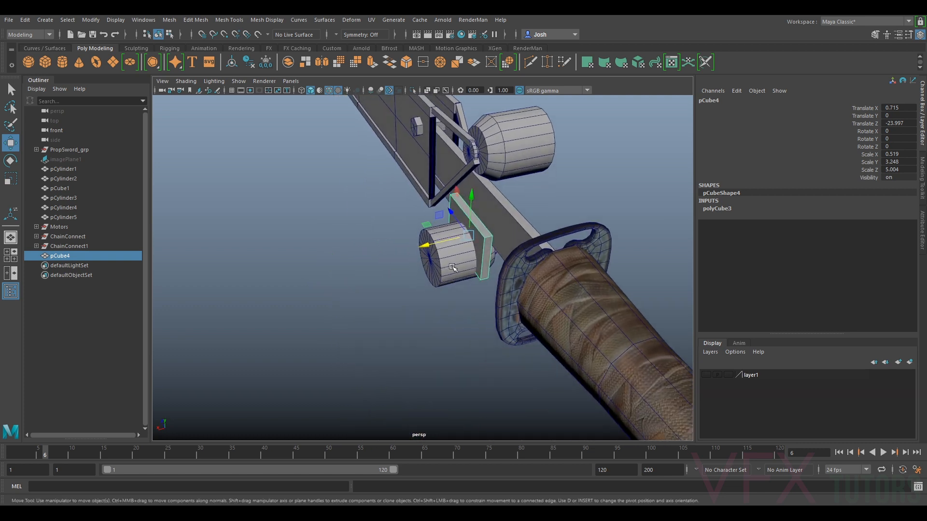
middle_click_drag(442, 263, 417, 288, "alt")
scroll(417, 288, "up", 2)
left_click_drag(418, 288, 508, 273, "alt")
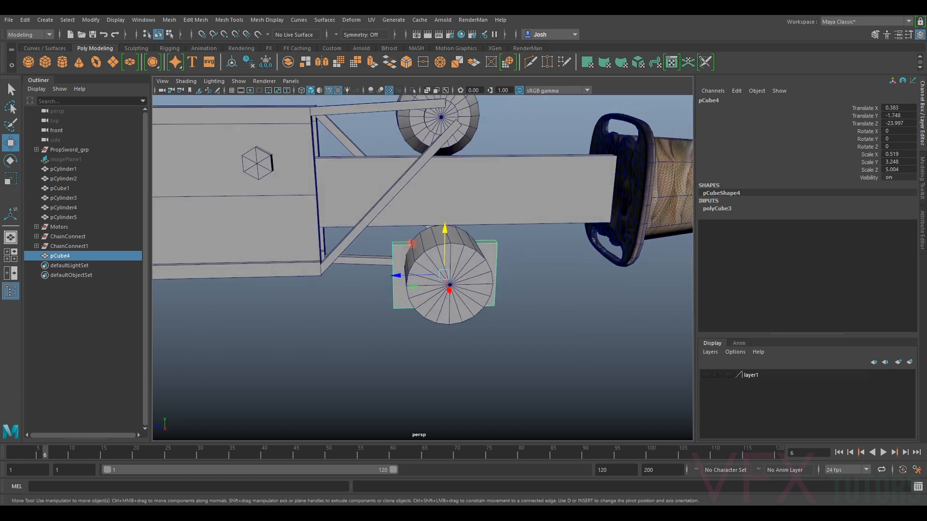
Raise the plate's top face to about Y 1.87 so the plate overlaps the central bar between hilt and blade.
left_click(923, 180)
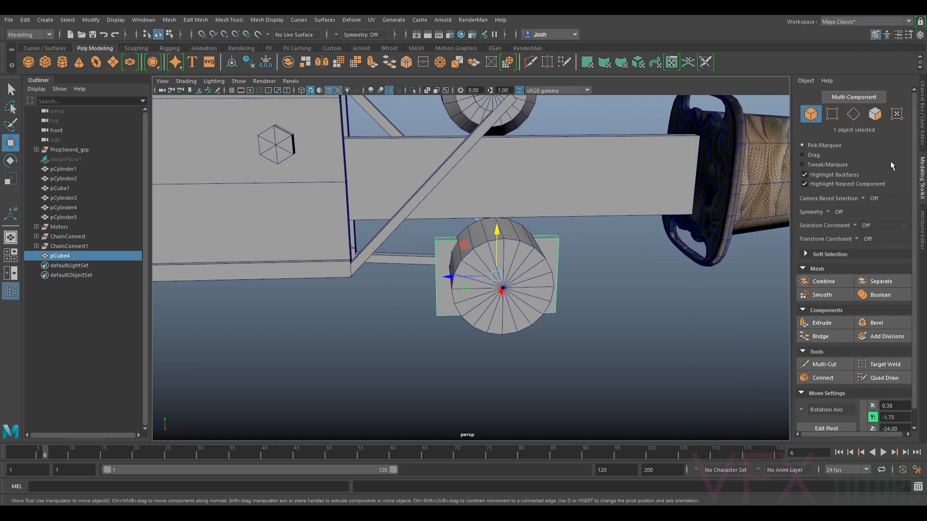
left_click(874, 114)
left_click(552, 236)
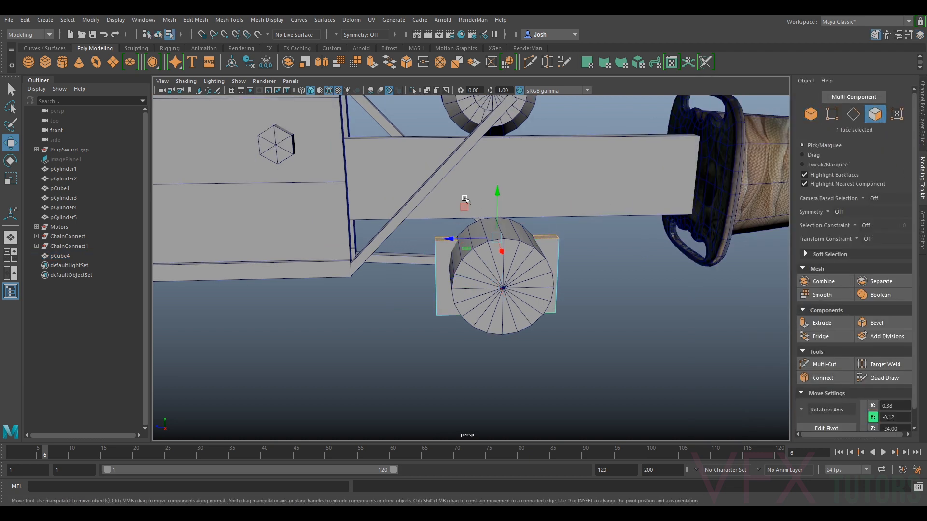
left_click_drag(501, 205, 497, 173)
mouse_move(654, 182)
left_mouse_down("alt")
mouse_move(560, 184)
mouse_move(633, 190)
mouse_move(653, 179)
mouse_move(642, 180)
left_mouse_up("alt")
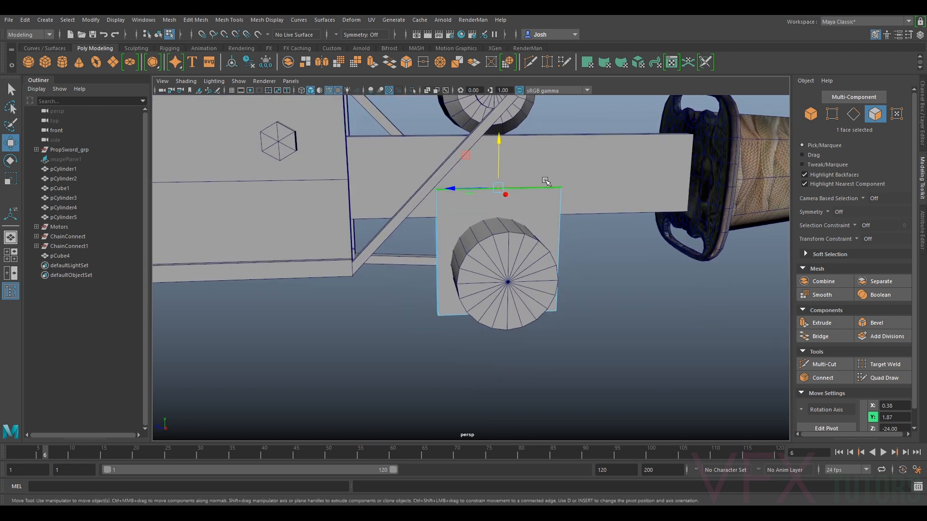
left_click_drag(497, 174, 505, 172)
Raise the plate's bottom face so it sits partway up behind the lower motor.
left_click_drag(497, 258, 517, 212, "alt")
left_click(497, 301)
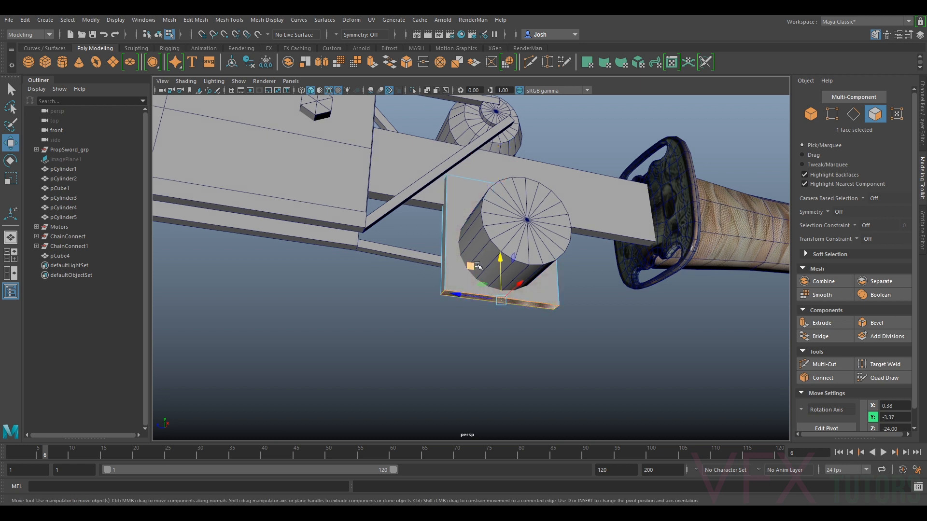
left_click_drag(501, 271, 503, 238)
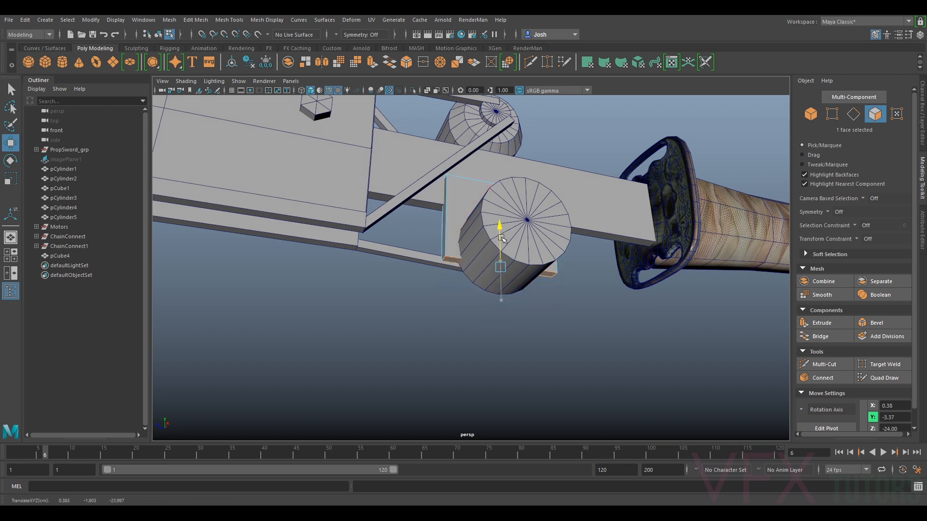
Extrude the plate's bottom face down to about Y -3.35 and narrow it to about half its length, tapering the plate around the motor.
left_click(821, 323)
left_click_drag(505, 290, 518, 327)
key("r")
left_click_drag(461, 297, 477, 305)
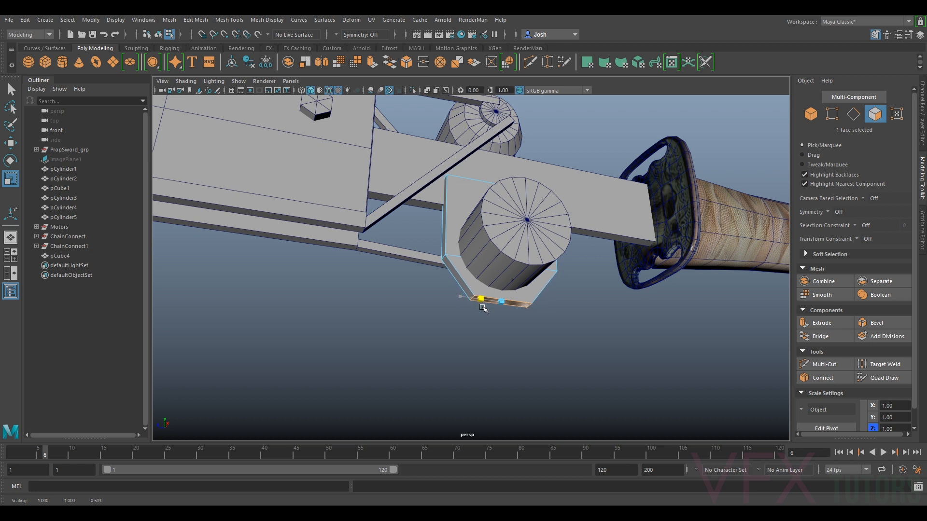
key("w")
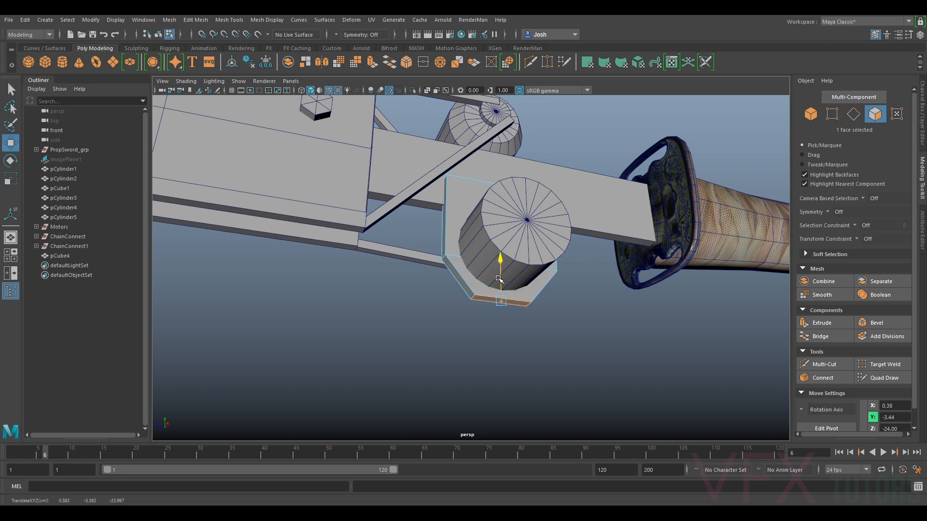
left_click_drag(498, 278, 511, 249, "alt")
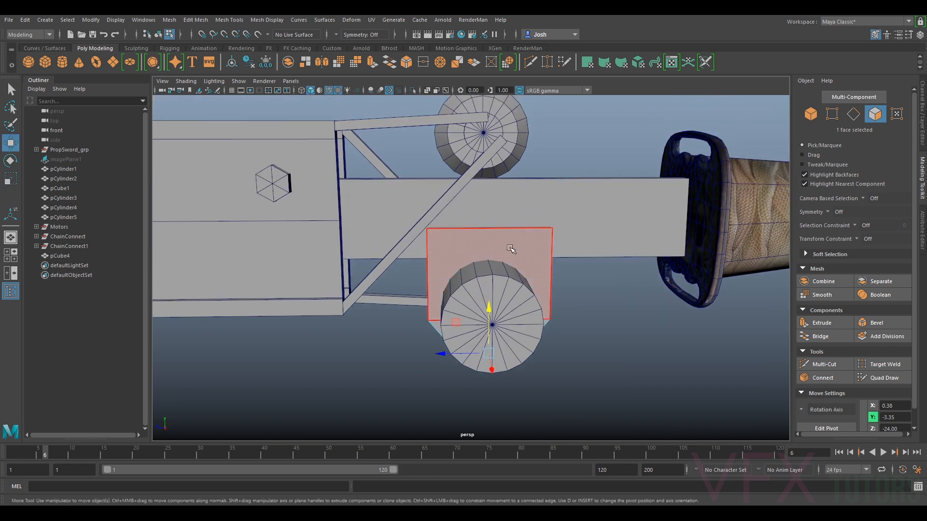
Extrude the lower motor bracket's top face upward and narrow it along the blade to form a slanted upper corner.
left_click(496, 226)
mouse_move(488, 205)
left_mouse_down()
mouse_move(494, 218)
mouse_move(491, 207)
left_mouse_up()
left_click_drag(545, 230, 519, 225, "alt")
key("r")
left_click_drag(449, 208, 484, 214)
key("w")
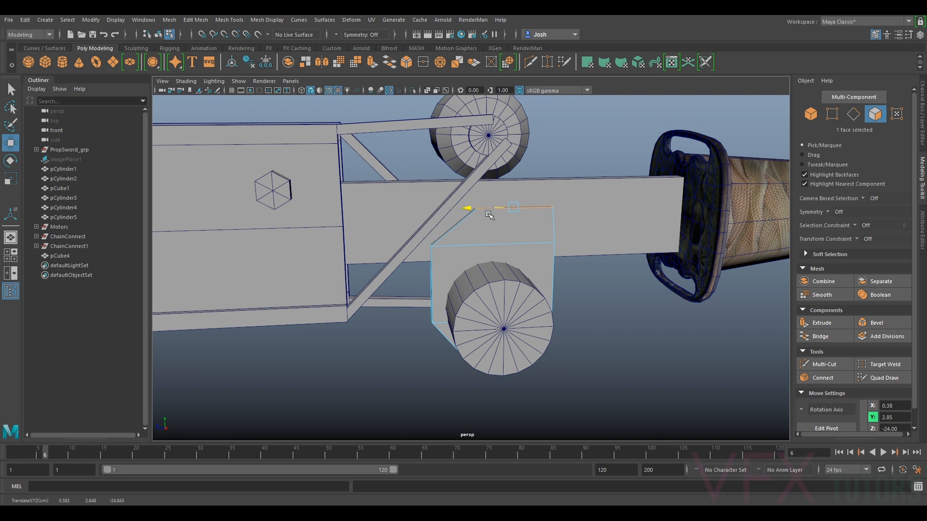
Nudge the vertices along the bracket's blade-side and handle-side edges inward so the plate fits the motor more closely.
mouse_move(599, 244)
left_mouse_down("alt")
mouse_move(553, 266)
mouse_move(592, 231)
left_mouse_up("alt")
key("F9")
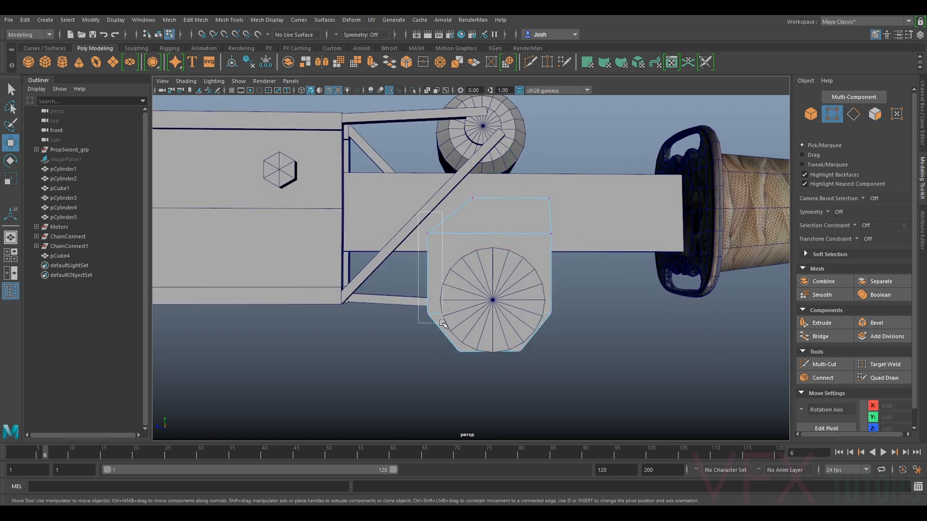
left_click_drag(470, 363, 470, 363)
left_click_drag(410, 294, 414, 294)
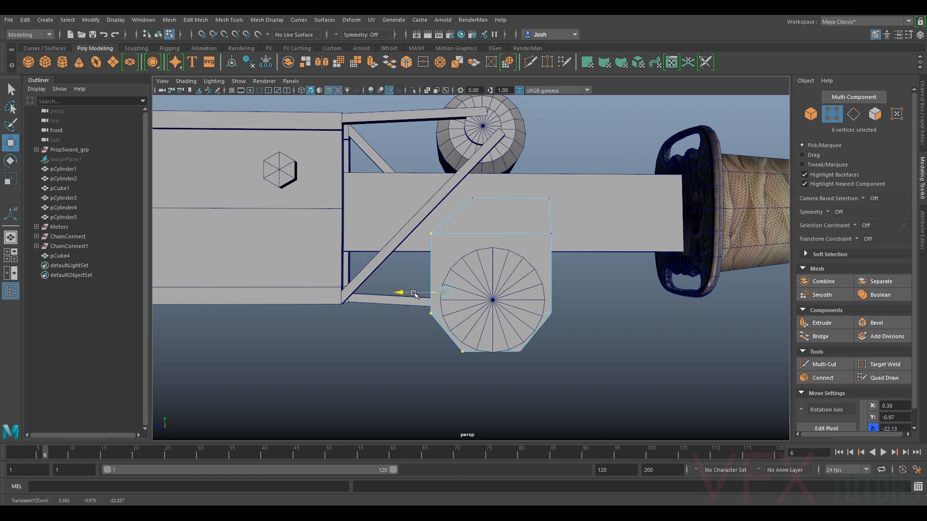
mouse_move(476, 295)
left_mouse_down("alt")
mouse_move(496, 287)
mouse_move(480, 276)
mouse_move(476, 291)
left_mouse_up("alt")
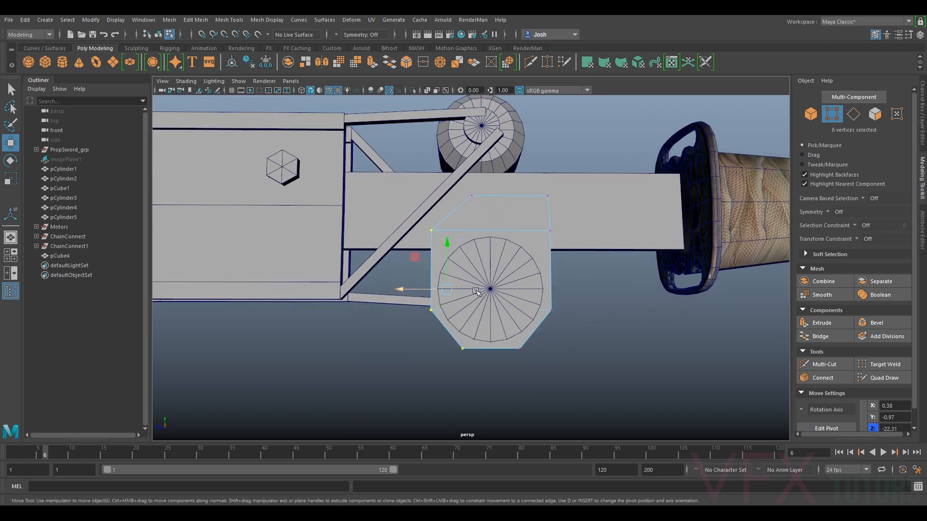
left_click_drag(590, 260, 511, 377)
left_click(506, 273)
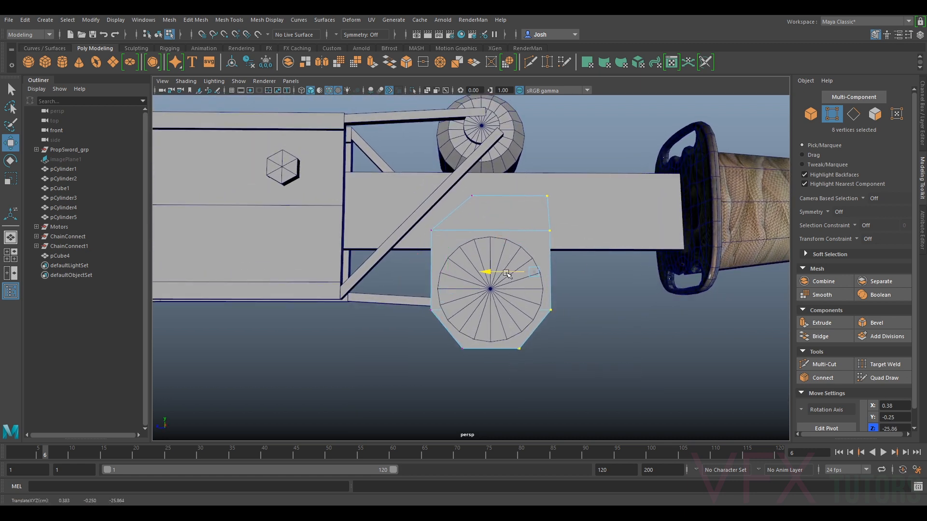
Adjust the whole bracket's thickness to a Scale X of about 0.325.
left_click_drag(570, 299, 581, 323, "alt")
left_click_drag(563, 249, 521, 213, "alt")
left_click(810, 114)
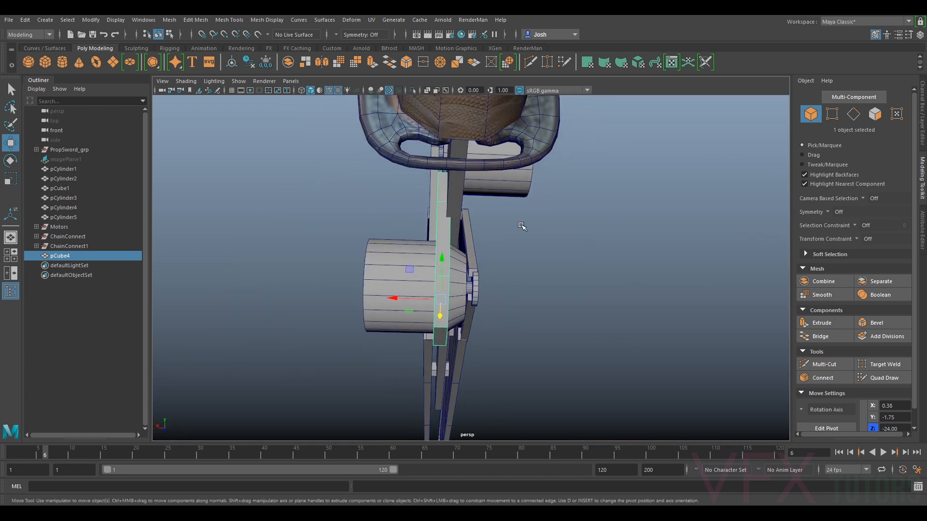
key("r")
left_click_drag(401, 295, 526, 262)
key("w")
Duplicate the bracket, move the copy to the blade's other side, and flip it vertically with a Scale Y of -3.248.
key("ctrl+d")
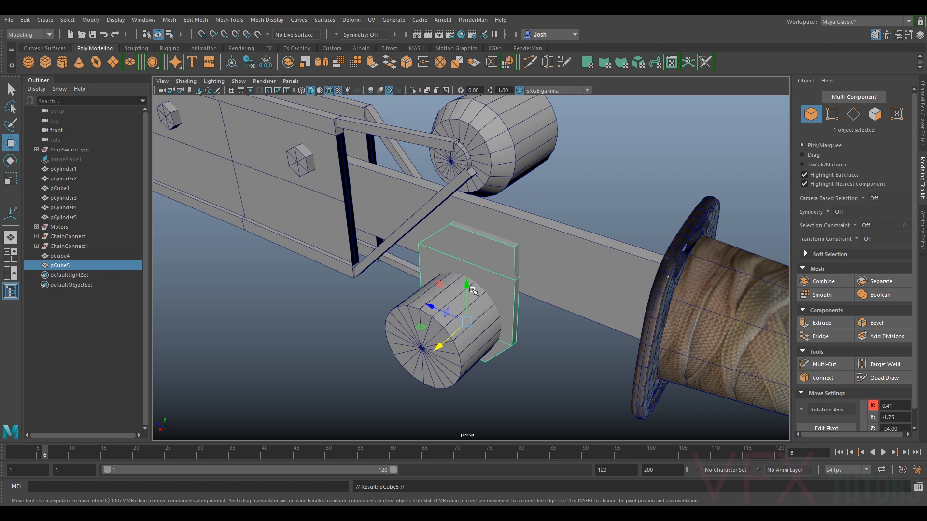
left_click_drag(451, 336, 503, 295)
left_click_drag(594, 275, 458, 247, "alt")
left_click(923, 116)
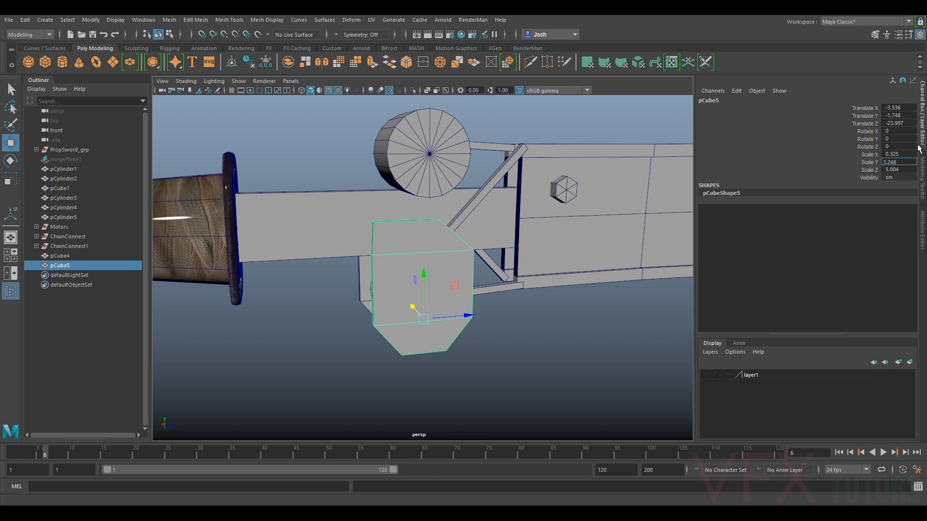
key("Return")
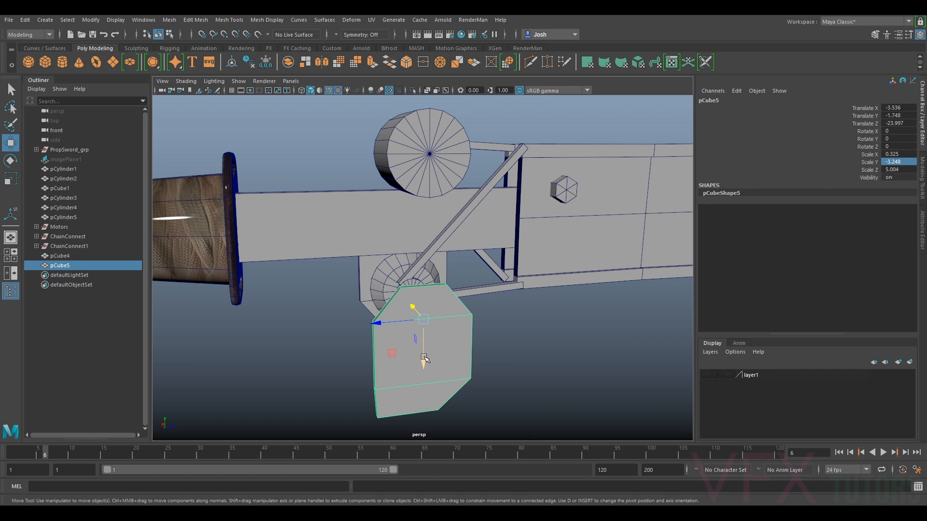
Raise the flipped bracket copy to the upper motor and bring it in against the blade, at about X -0.458, Y 6.194.
left_click_drag(424, 358, 412, 255)
left_click_drag(409, 211, 409, 194)
left_click_drag(410, 193, 507, 224, "alt")
left_click_drag(452, 173, 458, 194)
right_click_drag(458, 194, 497, 217, "alt")
left_click_drag(497, 217, 689, 236, "alt")
left_click(452, 350)
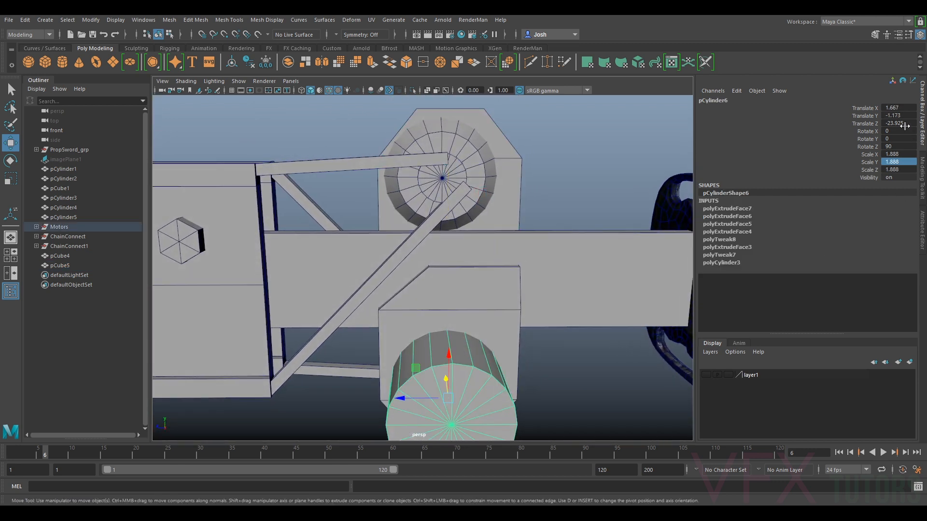
left_click_drag(414, 397, 412, 396)
key("ctrl+z")
Shift the upper motor along the blade to a Translate Z of about -3.511, centring it on its bracket.
left_click(462, 163)
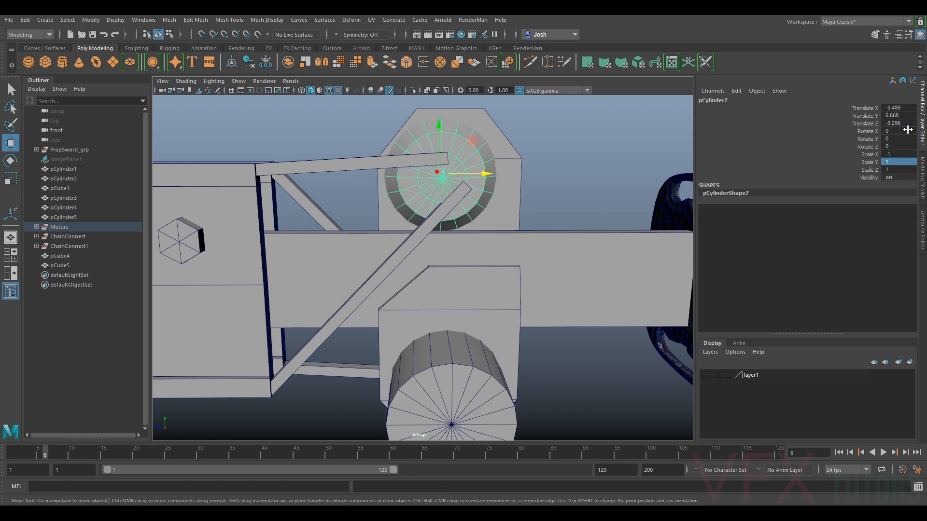
scroll(503, 208, "down", 5)
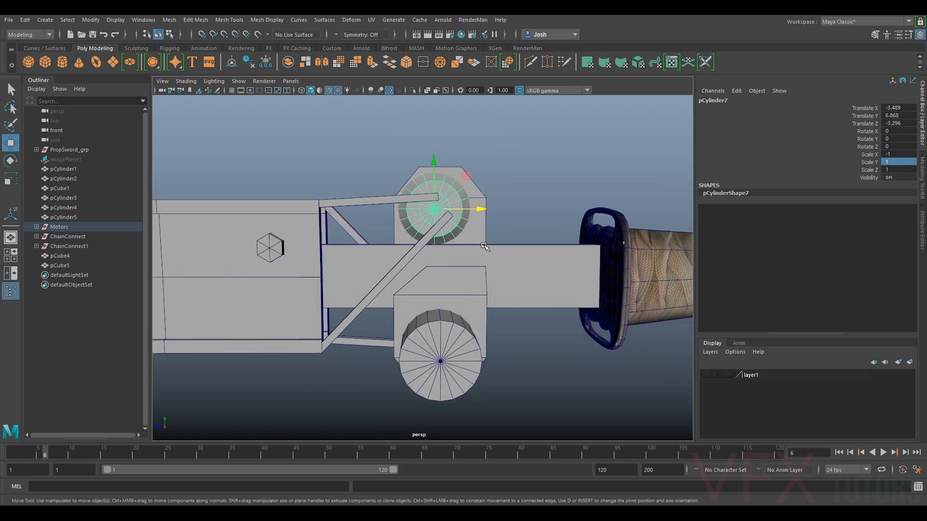
left_click_drag(482, 209, 440, 365)
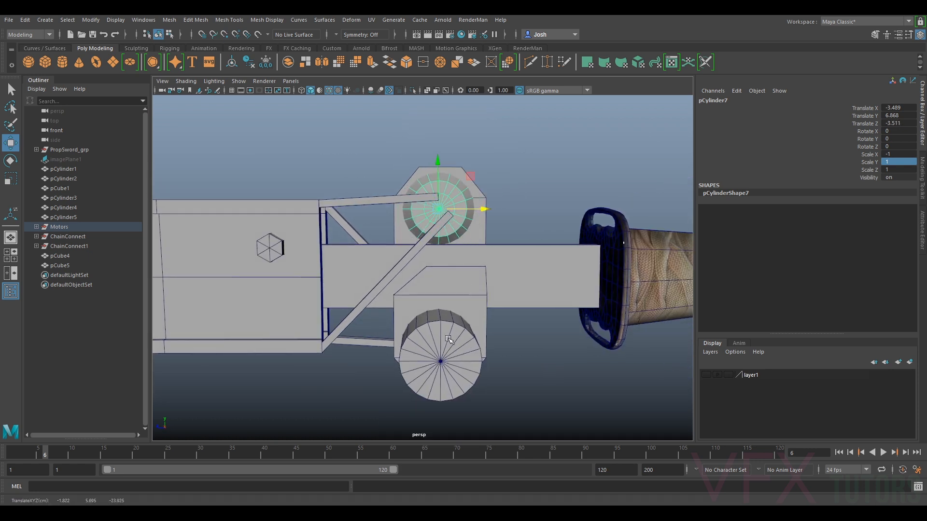
left_click_drag(469, 209, 441, 364)
key("ctrl+z")
Duplicate the blade bolt nearest the motors and move the copy back onto the brackets, at a Translate Z of about -25.43.
left_click_drag(511, 209, 474, 259, "alt")
left_click(365, 239)
middle_click_drag(473, 259, 364, 236, "alt")
scroll(365, 236, "up", 4)
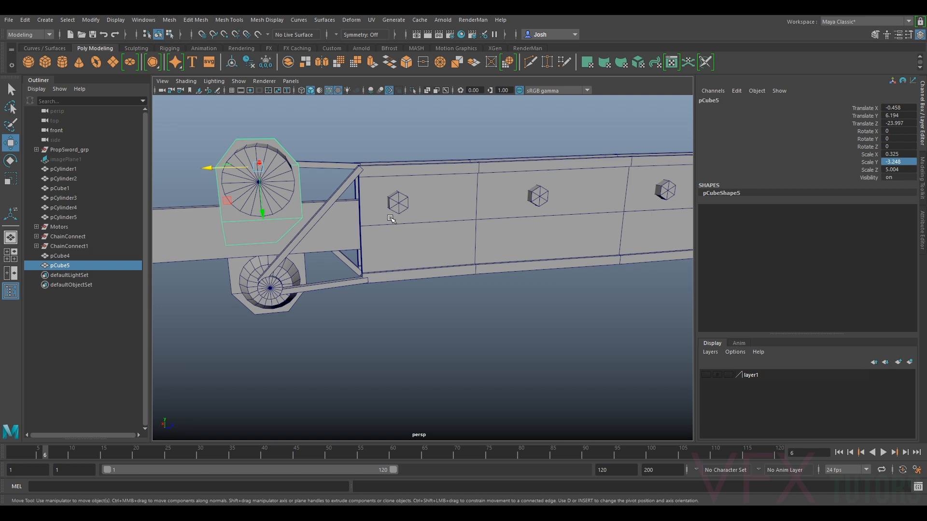
left_click(398, 202)
left_click_drag(396, 267, 408, 279, "alt")
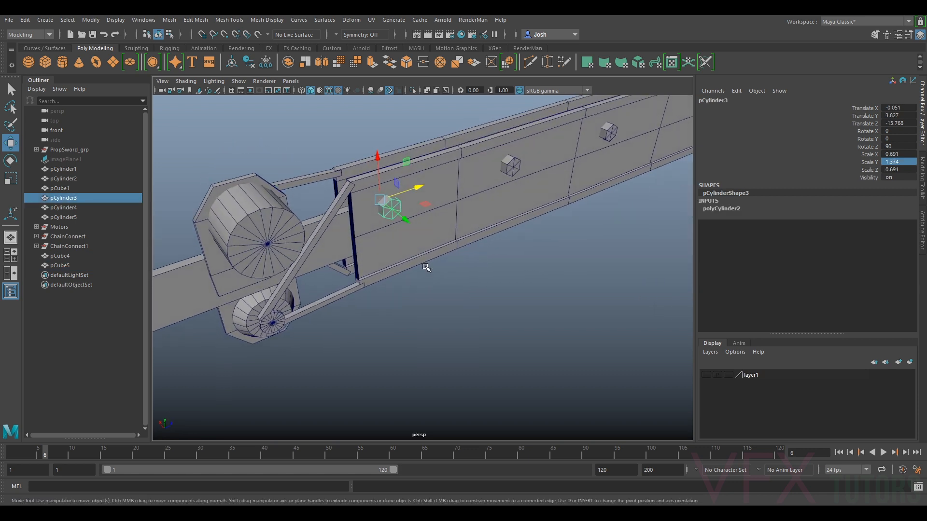
key("ctrl+d")
left_click_drag(396, 194, 257, 256)
middle_click_drag(257, 256, 361, 262, "alt")
scroll(361, 262, "up", 4)
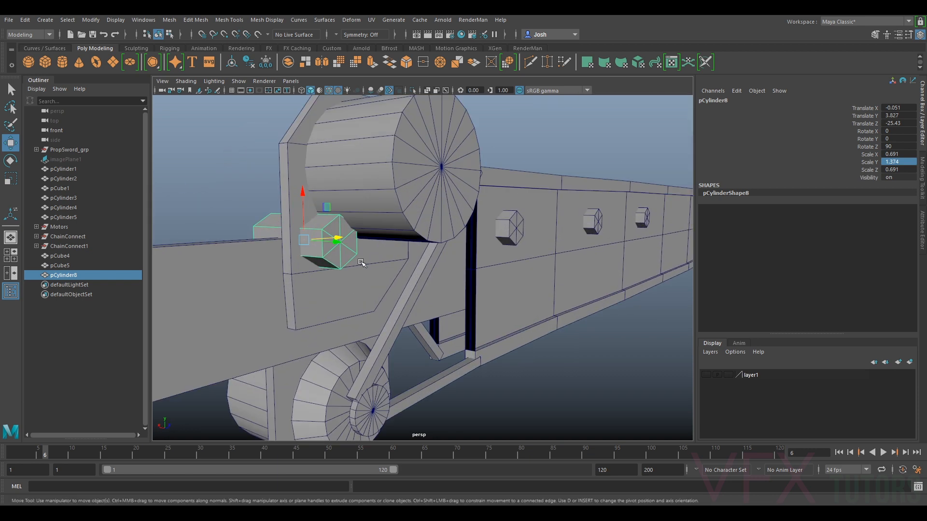
Lower the bolt copy on the motor brackets to a Translate Y of about 2.318.
left_click_drag(304, 213, 320, 258)
left_click_drag(321, 258, 528, 284, "alt")
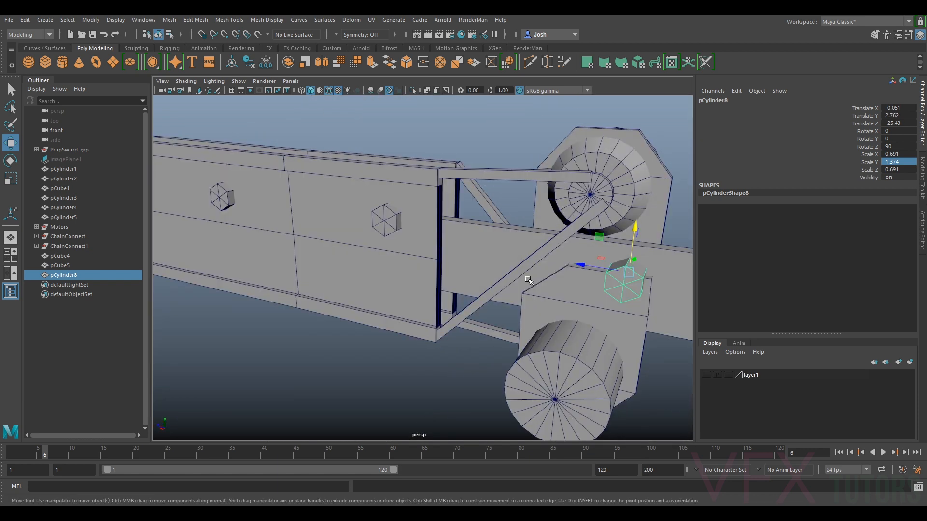
middle_click_drag(528, 284, 403, 265, "alt")
scroll(403, 264, "up", 3)
mouse_move(404, 264)
left_mouse_down("alt")
mouse_move(459, 290)
mouse_move(417, 257)
left_mouse_up("alt")
left_click_drag(447, 220, 459, 237)
left_click(409, 275)
Lower the upper motor slightly to a Translate Y of about 6.635.
left_click_drag(410, 275, 478, 294, "alt")
left_click(458, 311)
left_click(437, 189)
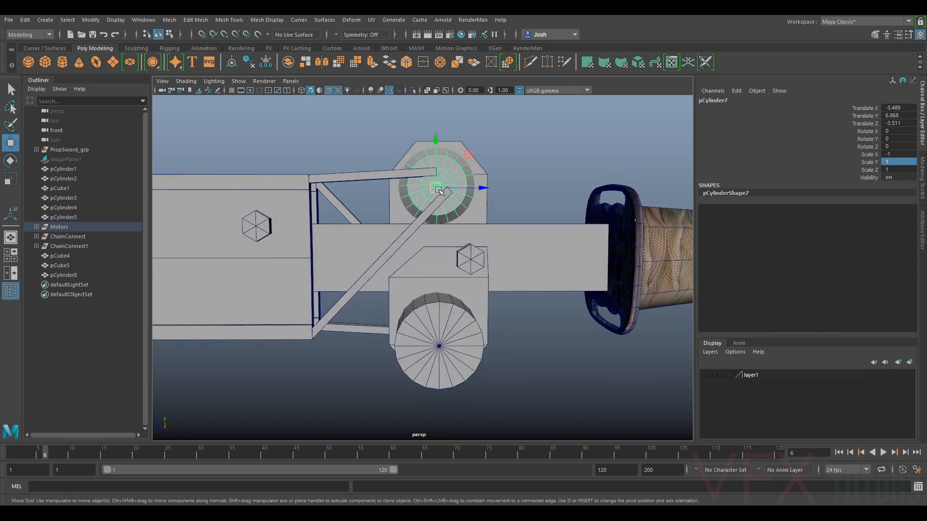
left_click_drag(437, 167, 436, 160)
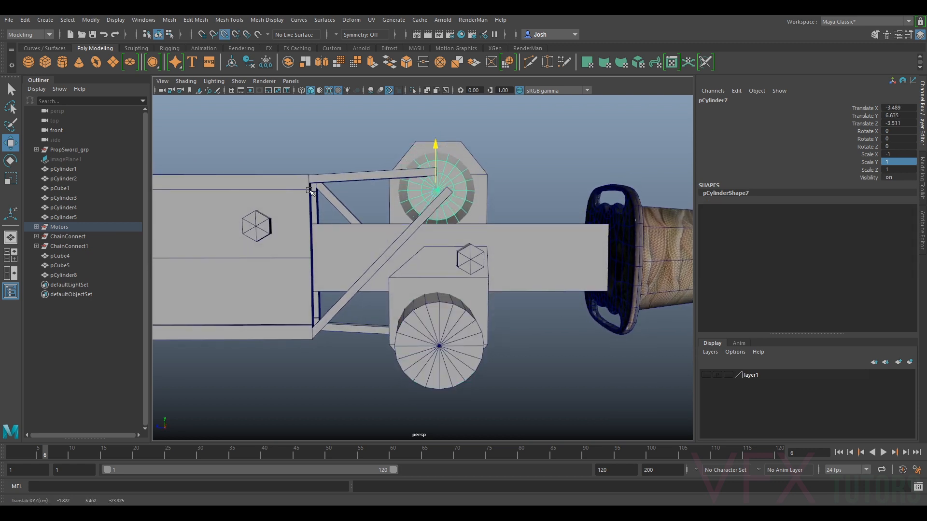
Raise the lower motor and its bracket slightly toward the blade.
left_click(398, 333)
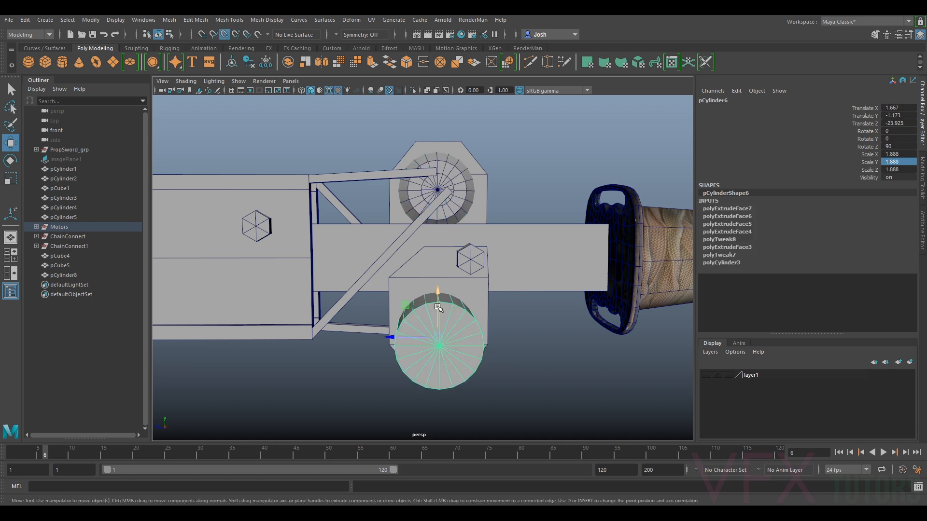
mouse_move(529, 307)
left_mouse_down("alt")
mouse_move(507, 284)
mouse_move(524, 304)
left_mouse_up("alt")
left_click(477, 304)
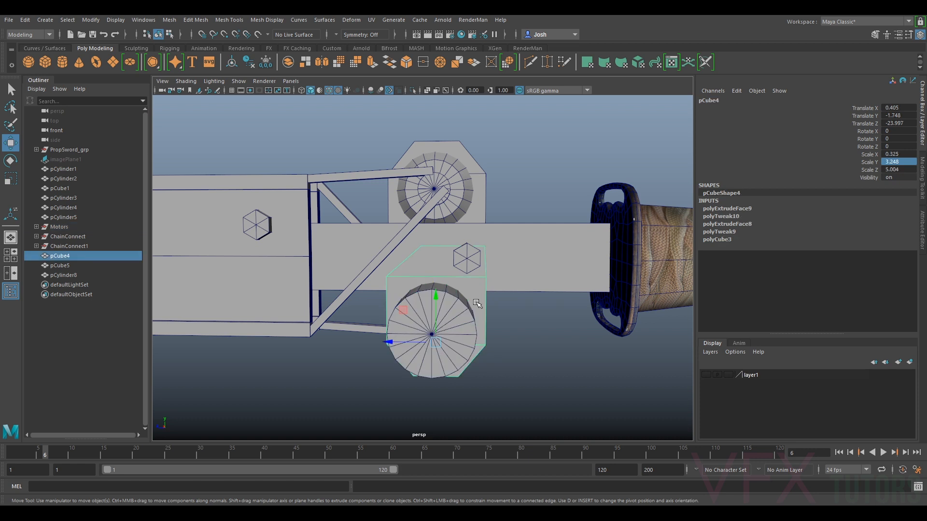
left_click_drag(436, 313, 436, 307)
left_click_drag(489, 326, 492, 309, "alt")
left_click_drag(438, 294, 277, 290)
Scale the bracket bolt down to about 0.48 in X and Z and shorten its Scale Y to about 0.894.
left_click(388, 257)
right_click_drag(388, 257, 449, 274, "alt")
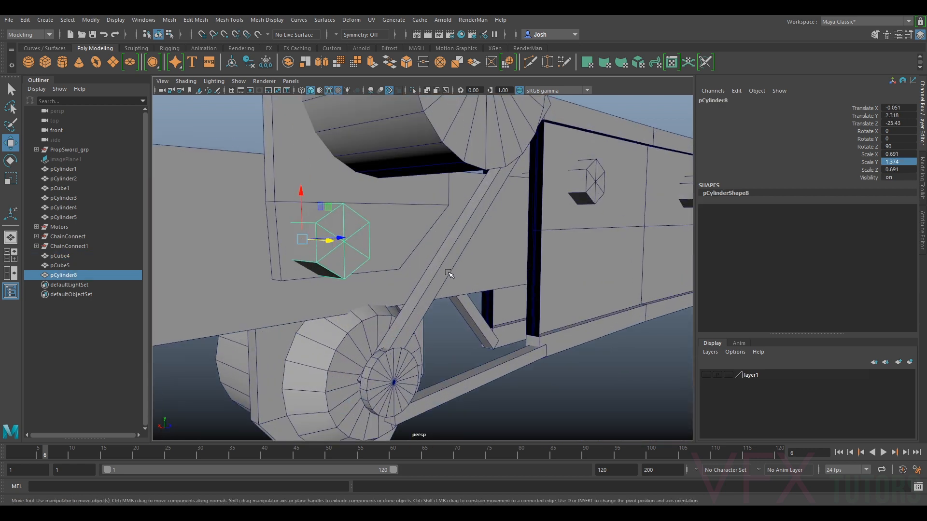
key("r")
left_click_drag(302, 242, 275, 245)
left_click_drag(275, 245, 419, 261, "alt")
left_click_drag(507, 267, 368, 264)
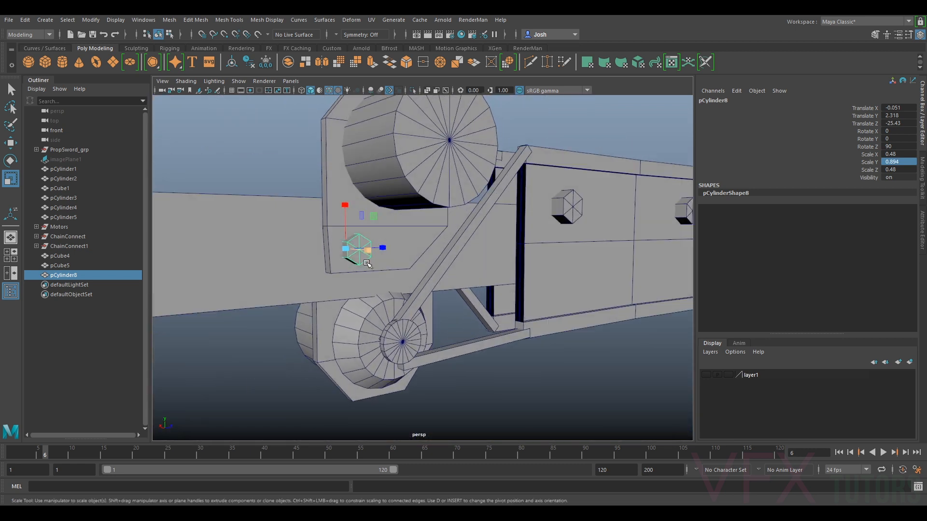
Raise the small bolt to a Translate Y of about 2.689 and place a duplicate beside it at about Z -23.515.
key("w")
left_click_drag(346, 232, 447, 244)
key("ctrl+d")
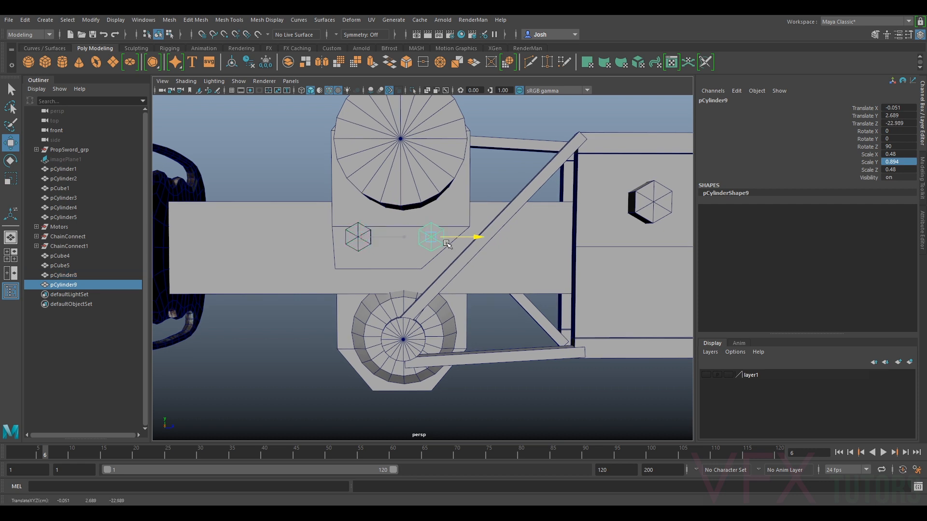
left_click_drag(394, 259, 518, 289, "alt")
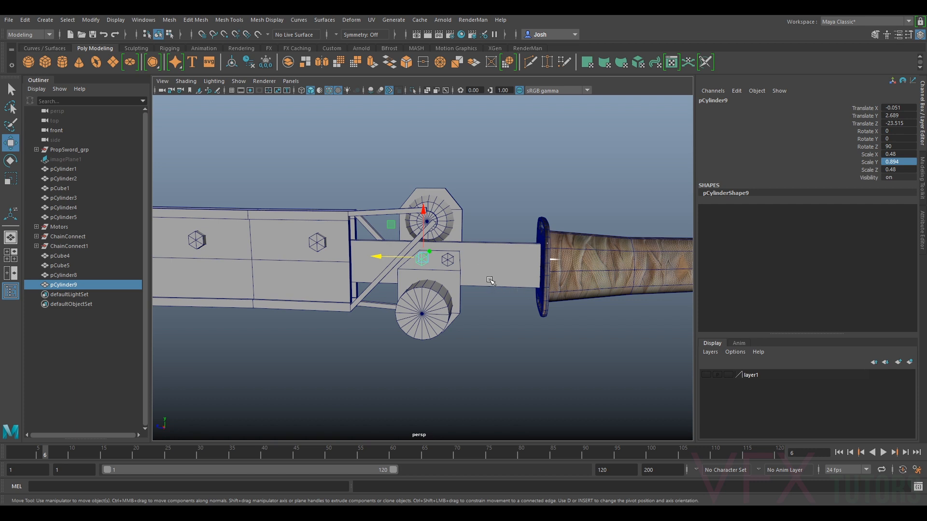
Try to insert a horizontal edge loop across the lower motor bracket with Multi-Cut.
scroll(447, 268, "up", 2)
scroll(514, 289, "down", 1)
left_click_drag(509, 298, 424, 275, "alt")
scroll(425, 278, "up", 2)
mouse_move(438, 288)
left_mouse_down("alt")
mouse_move(415, 286)
mouse_move(434, 282)
left_mouse_up("alt")
left_click(922, 188)
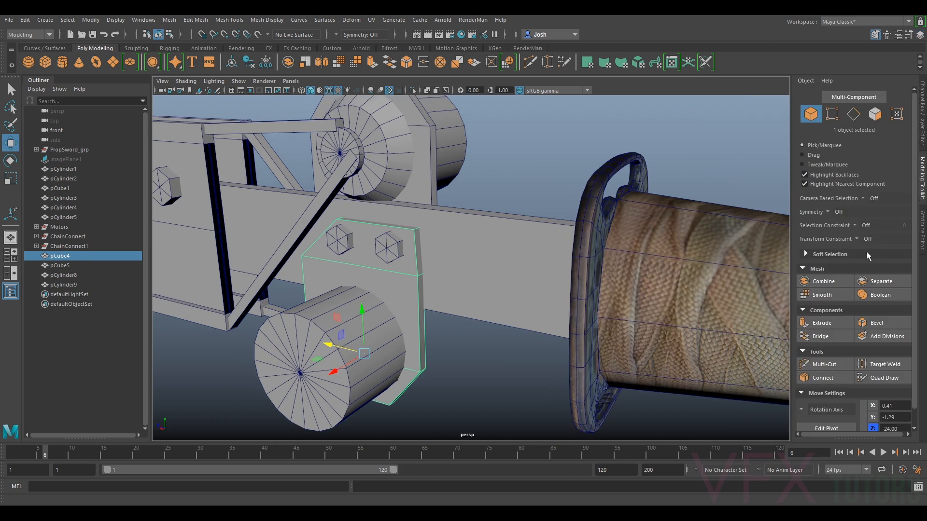
left_click(824, 364)
left_click_drag(532, 295, 563, 298, "alt")
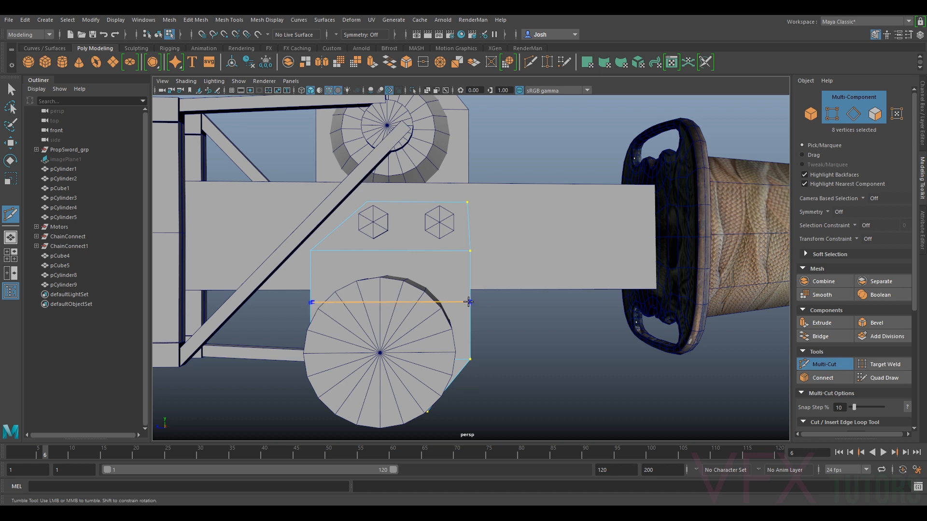
left_click_drag(604, 350, 700, 356, "alt")
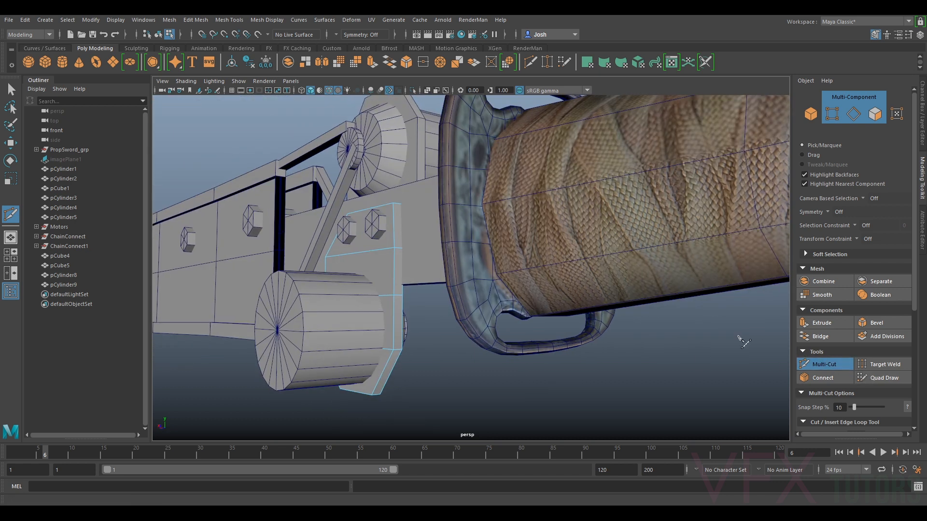
key("ctrl+z")
left_click(844, 368)
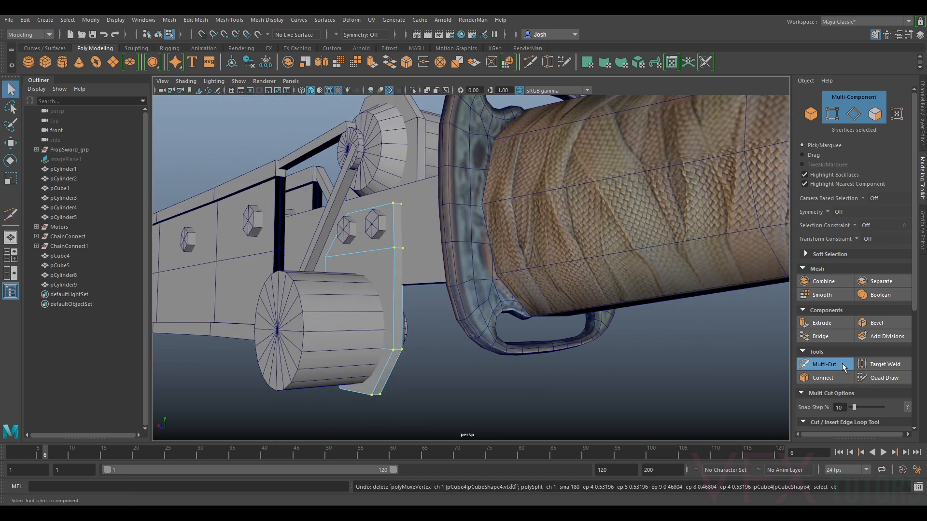
Return the lower bracket to object mode and insert an edge loop around it midway between its upper edge line and lower bevel.
left_click_drag(376, 227, 432, 266, "alt")
right_click_drag(420, 255, 459, 225)
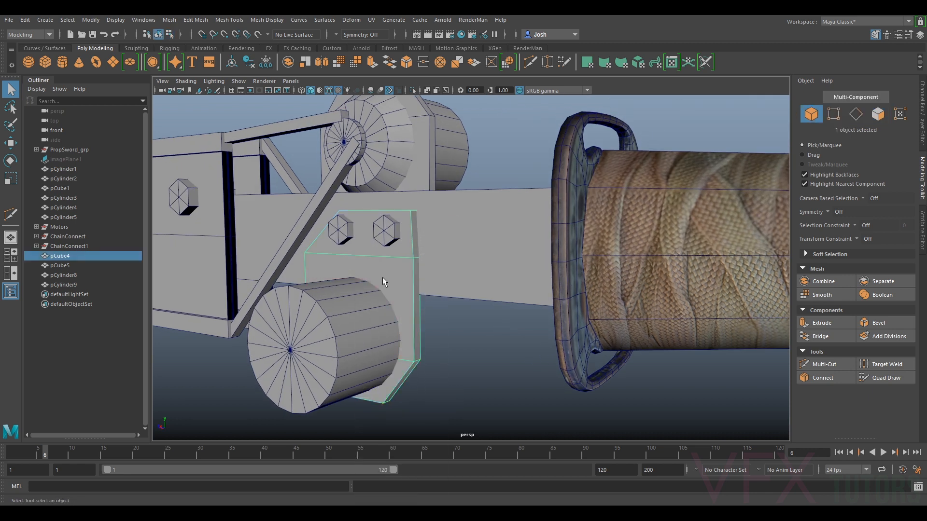
left_click(428, 312)
left_click(418, 308)
left_click_drag(427, 297, 421, 290, "alt")
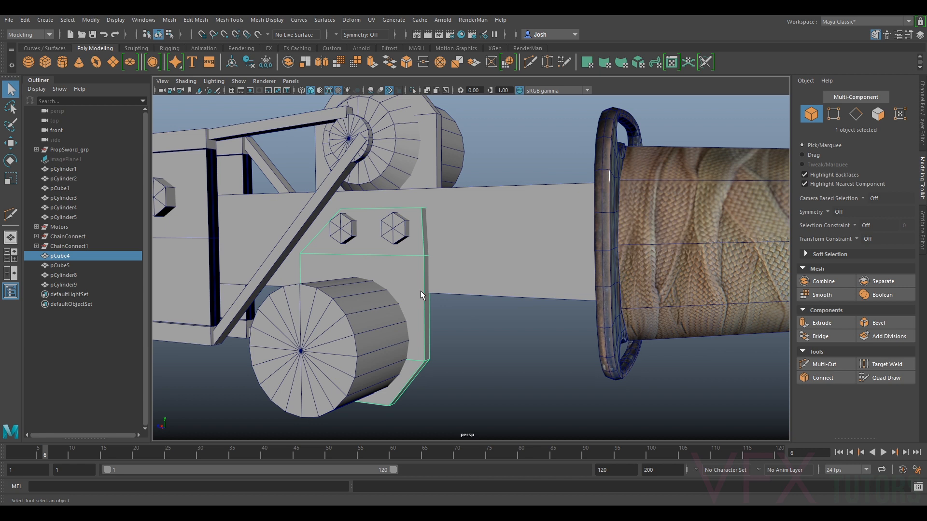
left_click(827, 365)
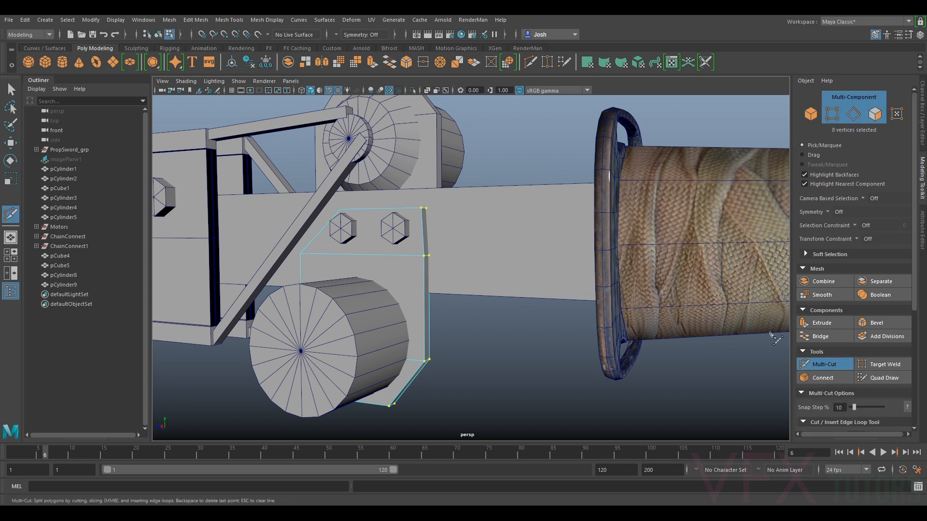
left_click(301, 254)
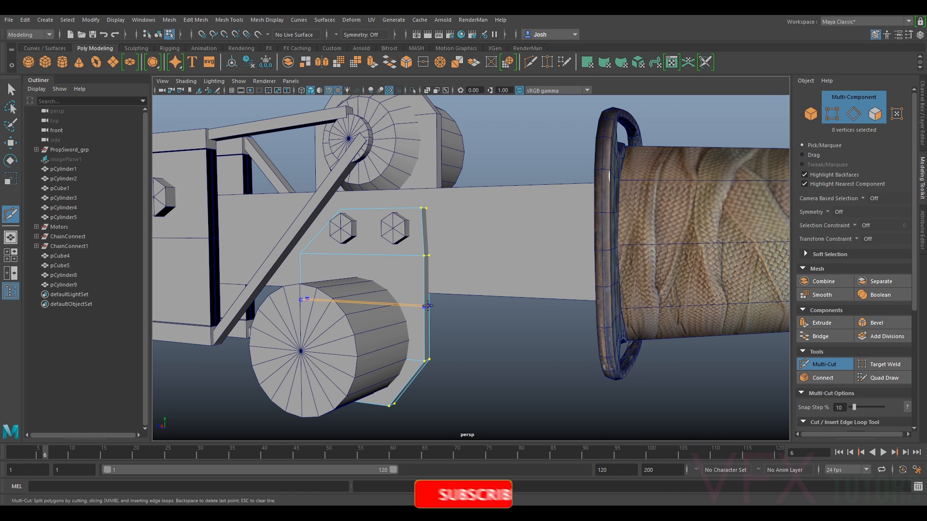
left_click(427, 307, "ctrl")
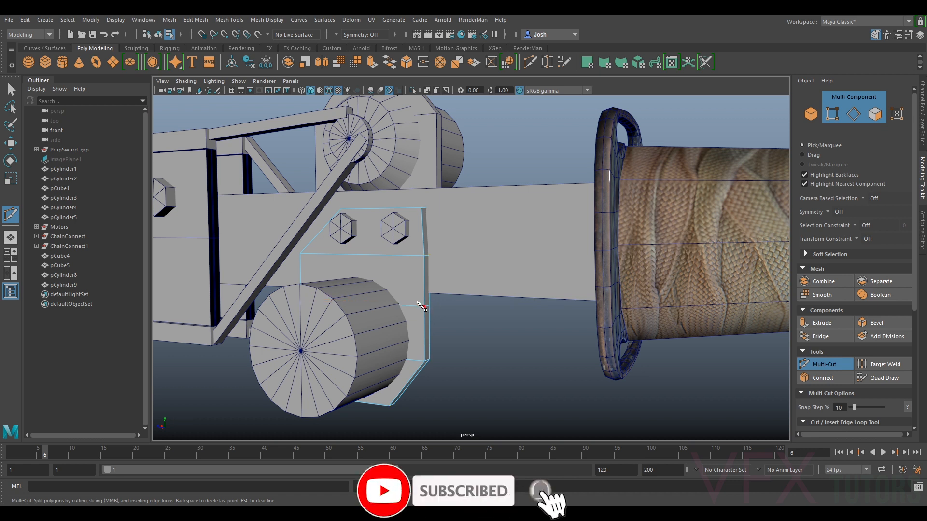
left_click(819, 365)
left_click_drag(738, 345, 434, 274, "alt")
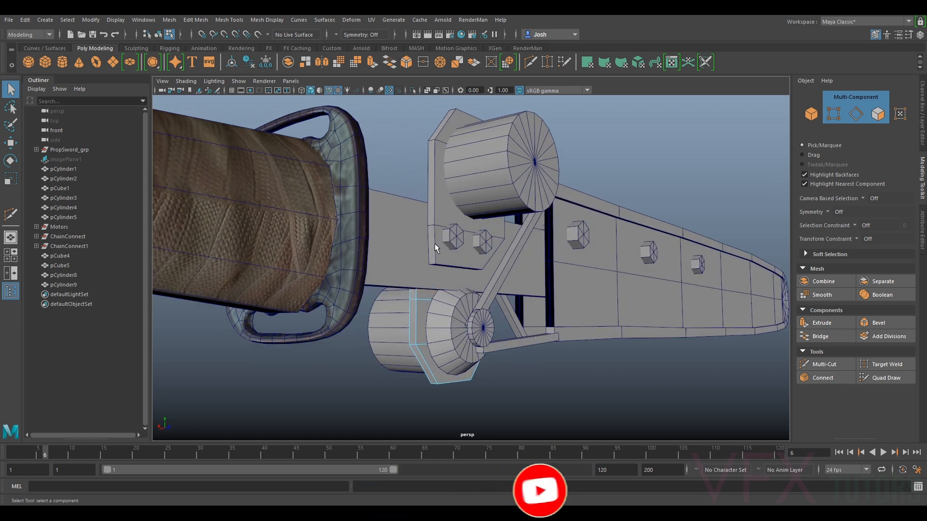
Insert an edge loop across the upper motor bracket just above its bolt section with Multi-Cut.
scroll(428, 244, "up", 3)
middle_click_drag(428, 244, 419, 305, "alt")
scroll(419, 305, "up", 2)
left_click(811, 115)
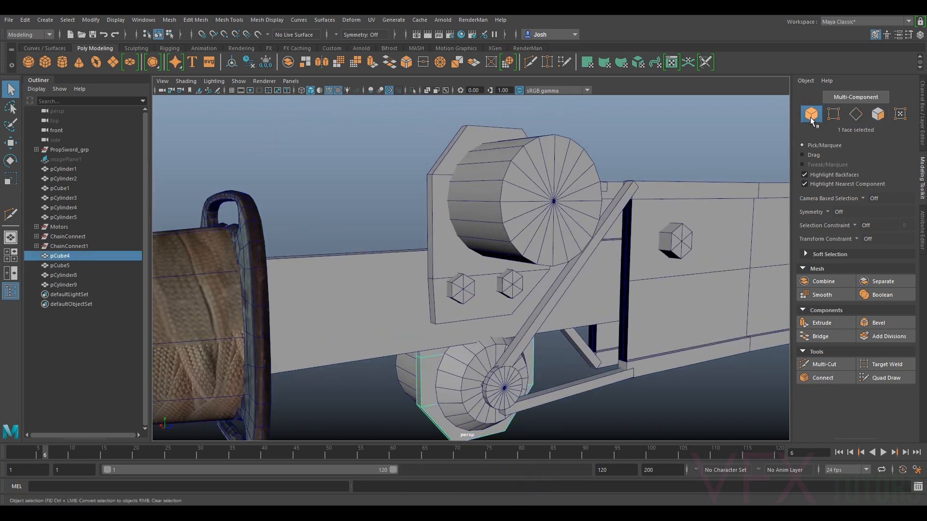
left_click(437, 223)
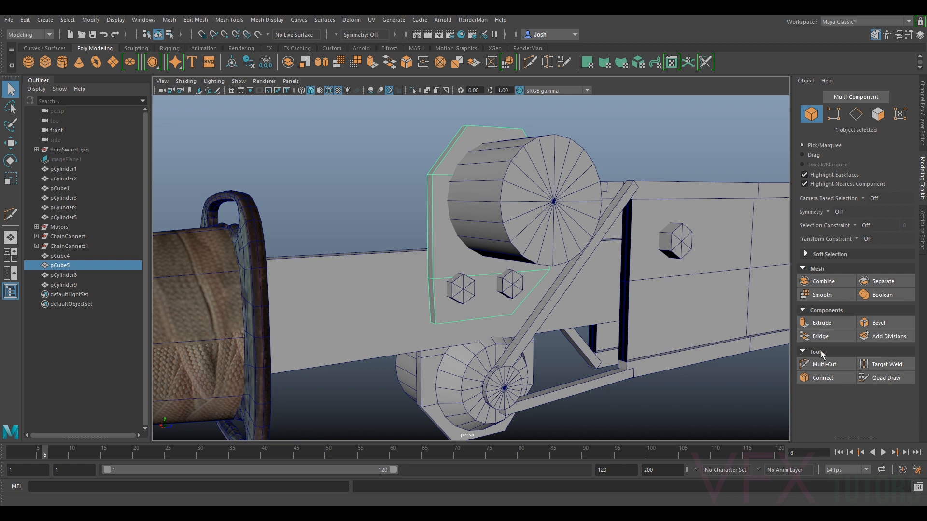
left_click(824, 364)
left_click_drag(553, 290, 575, 288, "alt")
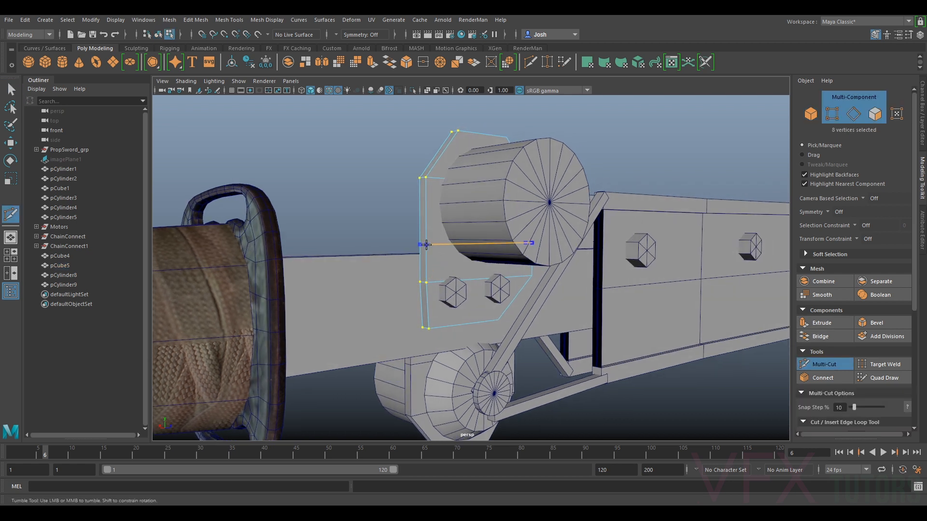
left_click(427, 245, "ctrl")
left_click_drag(475, 283, 598, 295, "alt")
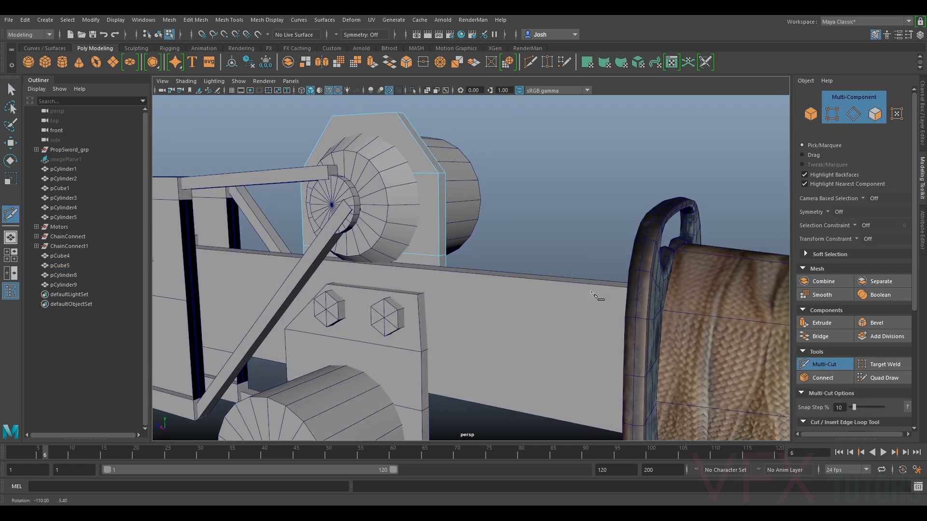
Extrude the upper bracket's two lower side faces toward the handle guard with a Thickness of about -5.6.
key("q")
left_click_drag(466, 273, 421, 322, "alt")
right_click_drag(425, 236, 477, 233)
left_click_drag(477, 234, 399, 263, "alt")
right_click_drag(416, 238, 414, 263)
left_click(410, 255)
left_click(416, 296, "shift")
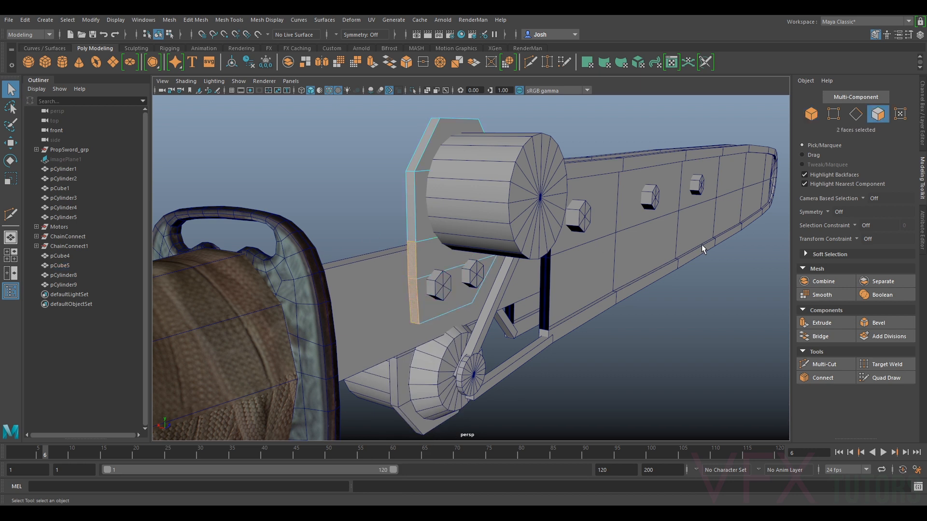
left_click(821, 323)
left_click_drag(483, 256, 379, 258, "alt")
key("ctrl+z")
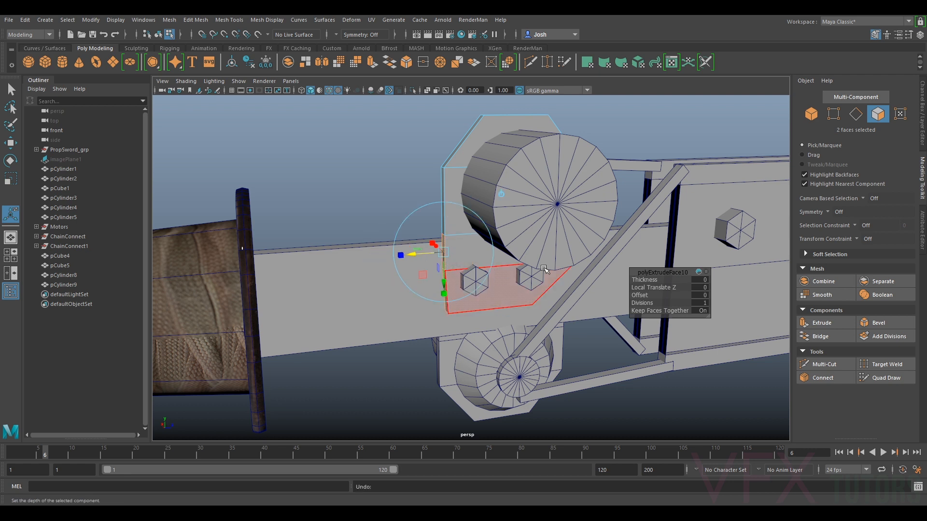
left_click_drag(628, 279, 627, 280)
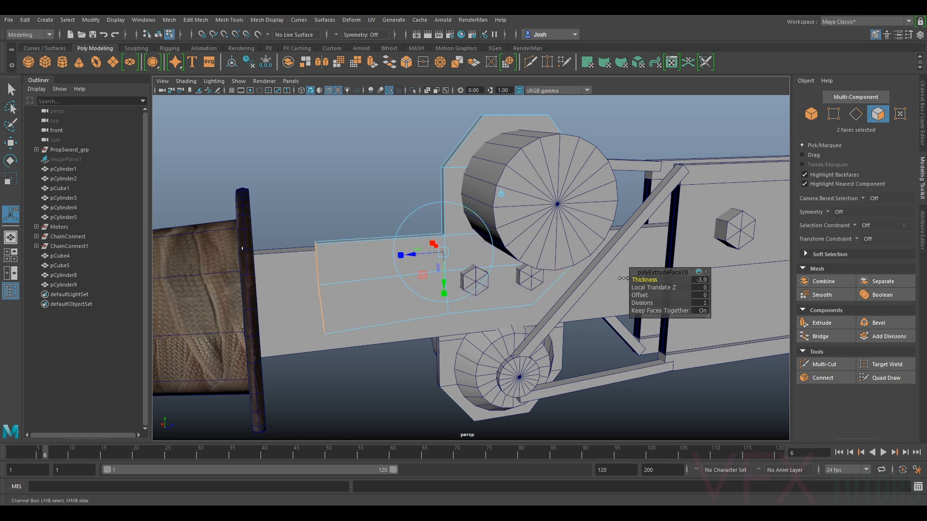
left_click_drag(626, 279, 619, 279)
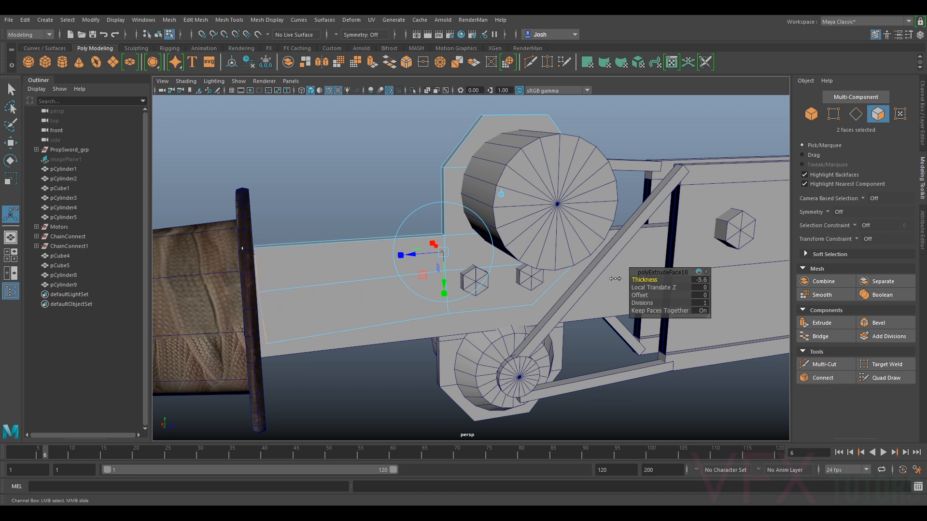
Flatten the end faces of the upper bracket's extension along the sword's length by scaling them.
left_click_drag(412, 285, 375, 265, "alt")
key("r")
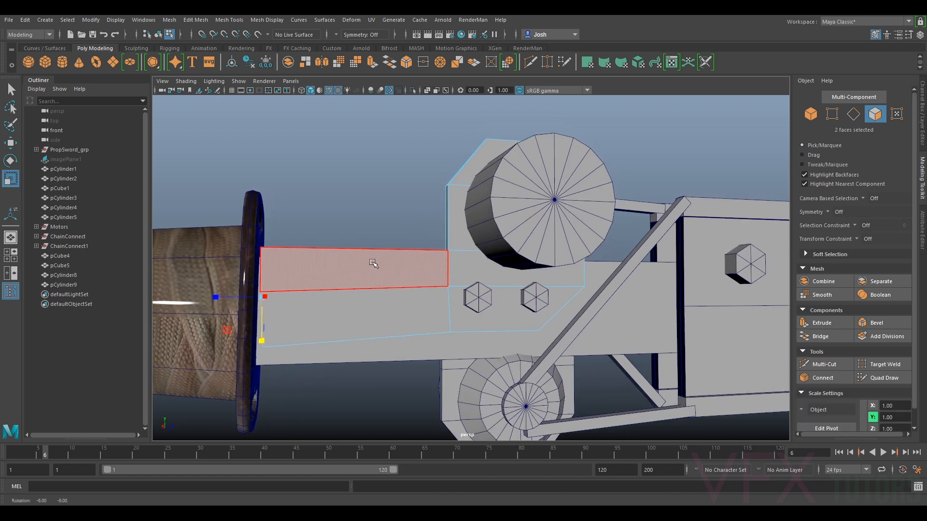
middle_click_drag(375, 265, 406, 232, "alt")
right_click_drag(406, 231, 422, 230, "alt")
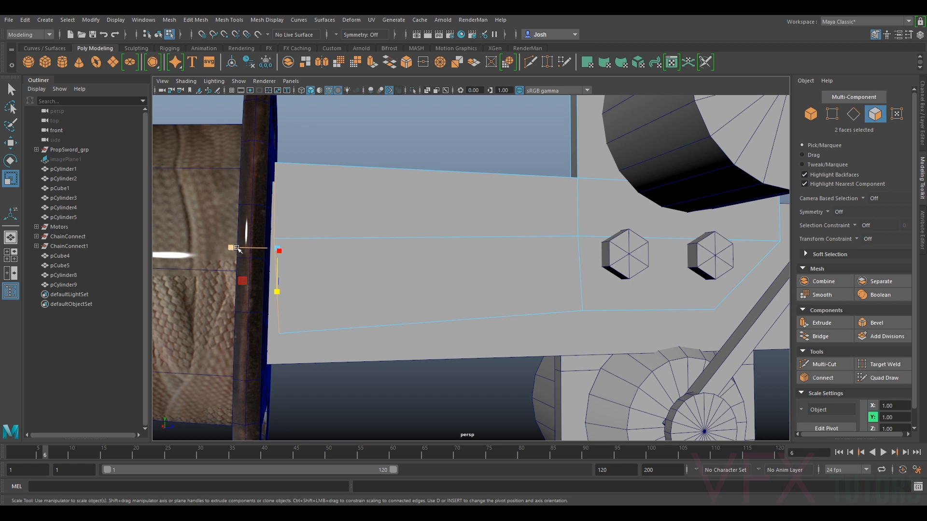
left_click_drag(599, 295, 526, 237, "alt")
Extrude the lower bracket's two upper side faces toward the handle guard with a Local Translate Z of about 5.56.
key("w")
left_click_drag(428, 269, 410, 248, "alt")
left_click(363, 284)
left_click(385, 267)
left_click(388, 292, "ctrl+shift")
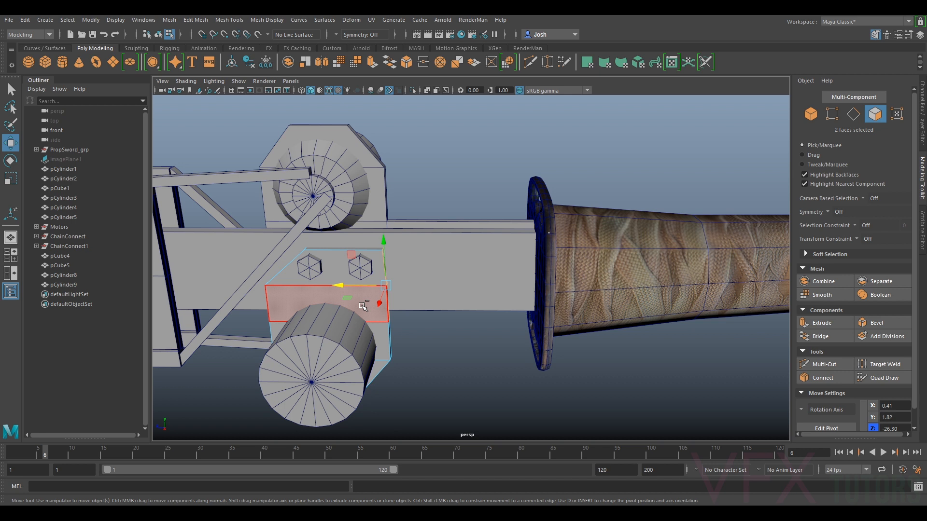
key("ctrl+e")
left_click_drag(422, 306, 561, 317)
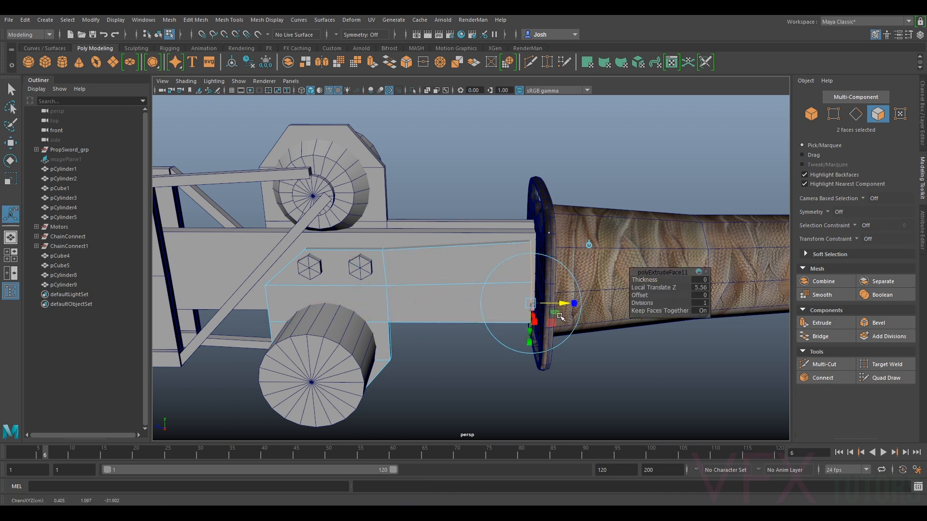
Scale the end faces of the lower bracket's extension flat along the sword's length.
key("r")
left_click_drag(492, 282, 496, 282)
left_click_drag(603, 298, 651, 256, "alt")
key("w")
scroll(557, 289, "up", 4)
left_click_drag(556, 288, 364, 284, "alt")
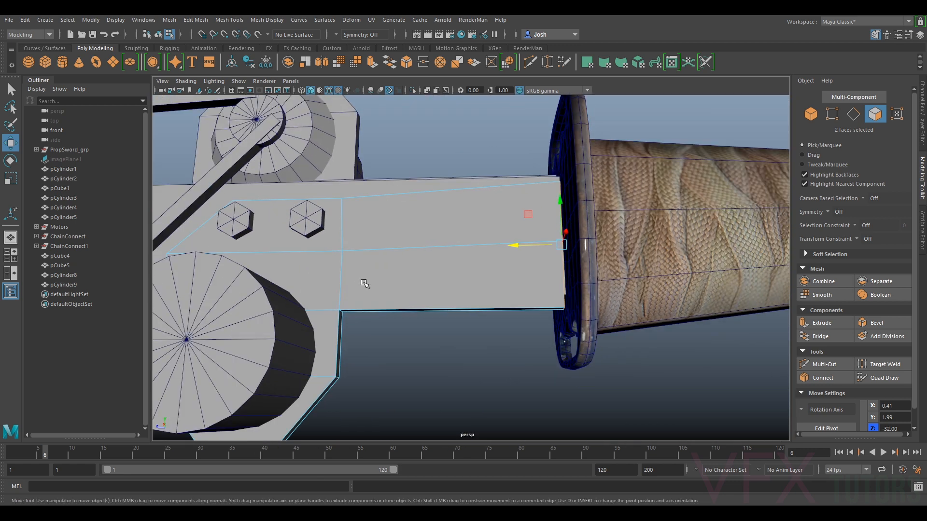
Flatten the lower bracket's two top-edge faces vertically and lower them to about Y 3.45.
scroll(365, 283, "down", 3)
left_click_drag(371, 224, 439, 250, "alt")
left_click(363, 250)
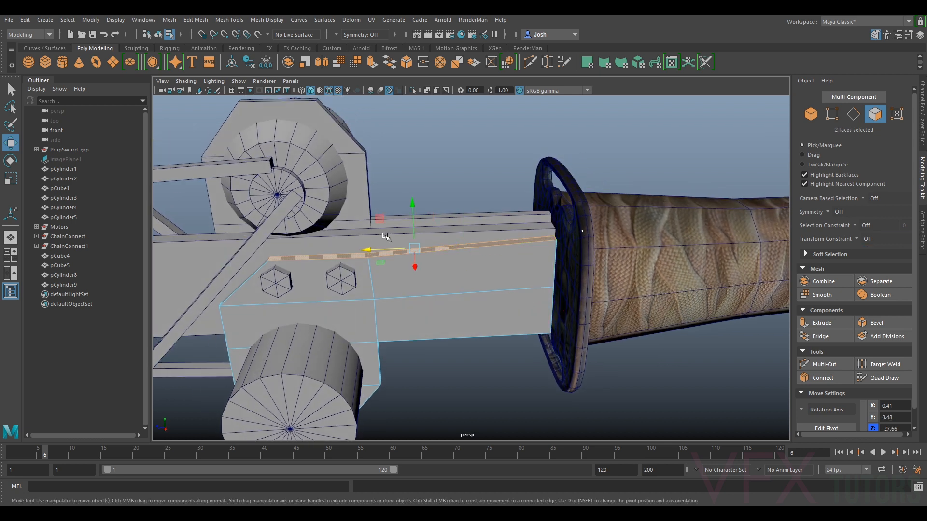
key("r")
left_click_drag(413, 211, 383, 265, "alt")
key("w")
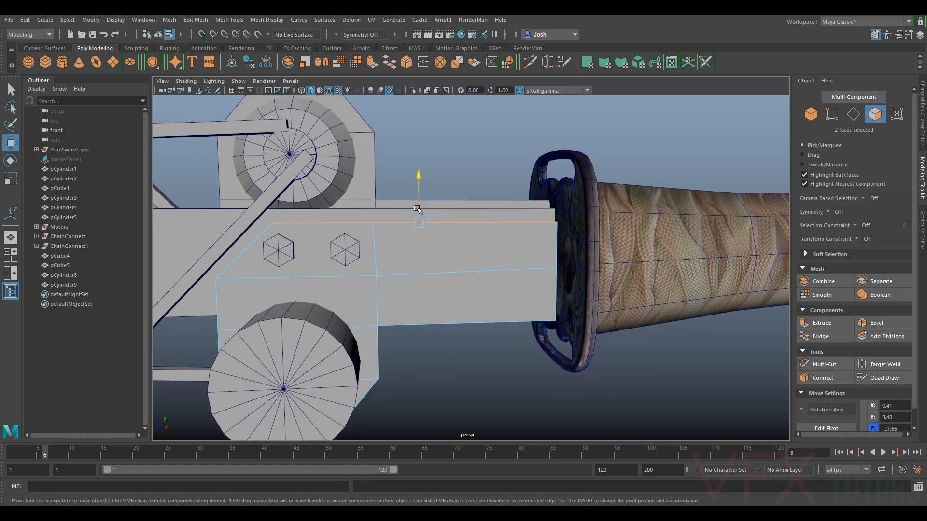
left_click_drag(408, 218, 256, 201, "alt")
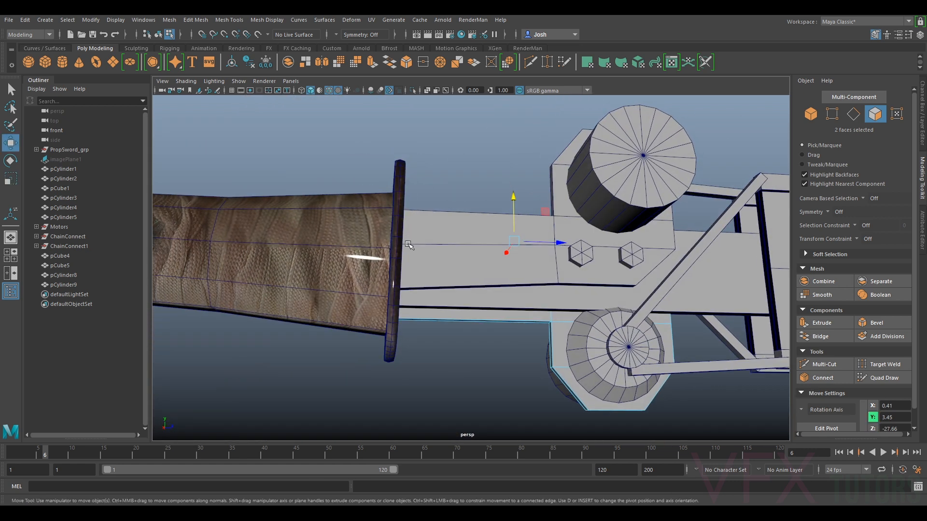
Scale the upper bracket's two bottom-edge faces flat vertically and return to object mode.
left_click(551, 263)
mouse_move(551, 264)
right_mouse_down()
mouse_move(564, 245)
mouse_move(556, 267)
right_mouse_up()
left_click(556, 255)
left_click_drag(581, 290, 570, 280, "alt")
left_click(579, 288)
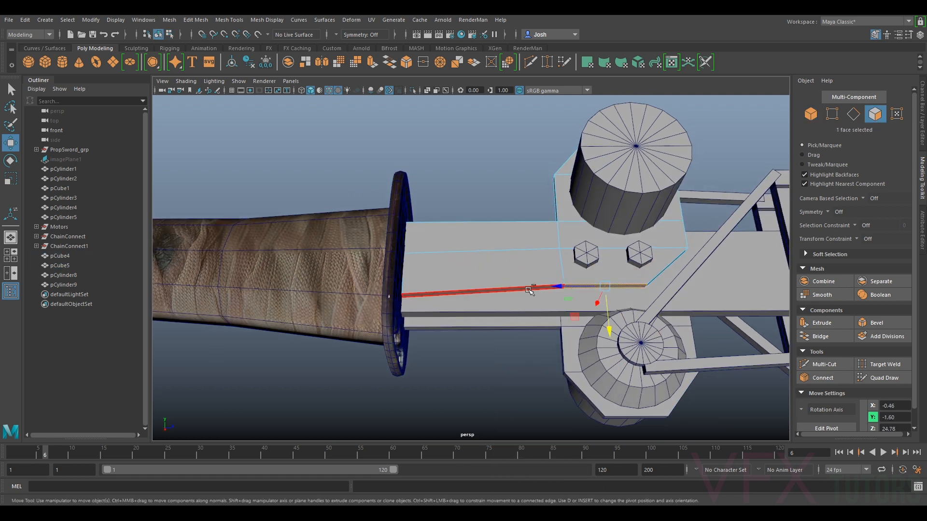
key("r")
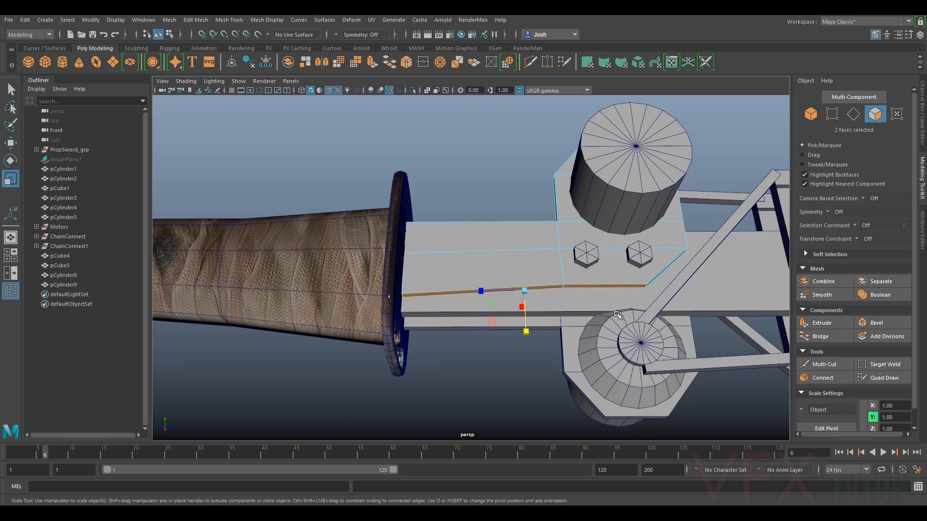
left_click_drag(528, 329, 411, 237, "alt")
right_click_drag(410, 237, 458, 224)
left_click_drag(470, 222, 472, 234, "alt")
right_click_drag(472, 233, 528, 238, "alt")
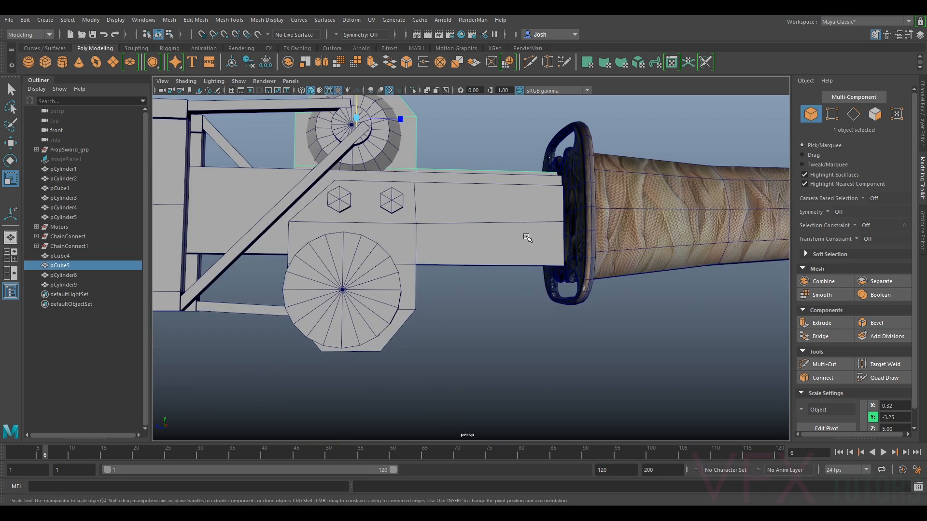
Try to angle the end of the lower bracket's extension by sliding its two bottom end vertices about 1.47 along Z.
left_click(550, 245)
left_click_drag(558, 247, 496, 262, "alt")
key("F9")
key("w")
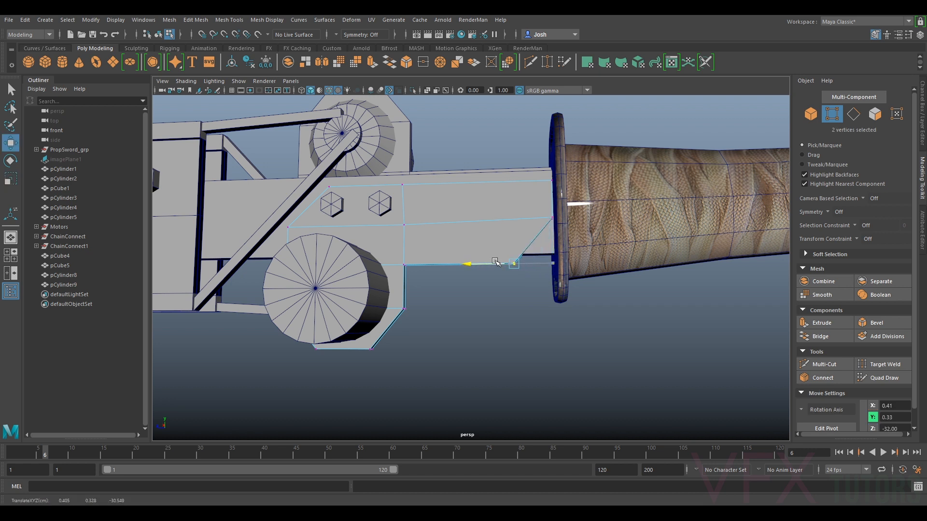
left_click_drag(496, 262, 492, 261)
key("ctrl+z")
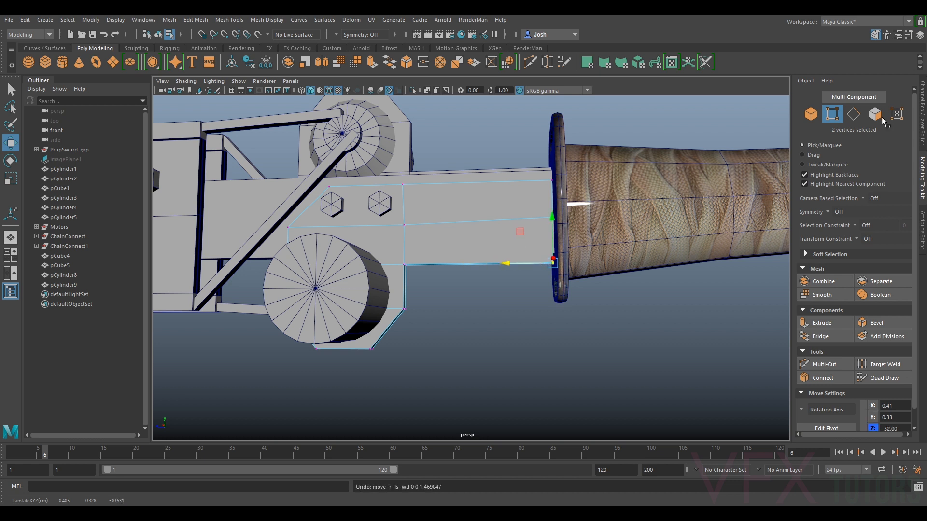
Shift the bracket bolt nearest the handle to about Z -26.16 and place a duplicate of it closer to the handle guard.
left_click(811, 115)
left_click_drag(437, 192, 557, 254, "alt")
left_click(489, 231)
left_click_drag(531, 258, 461, 261, "alt")
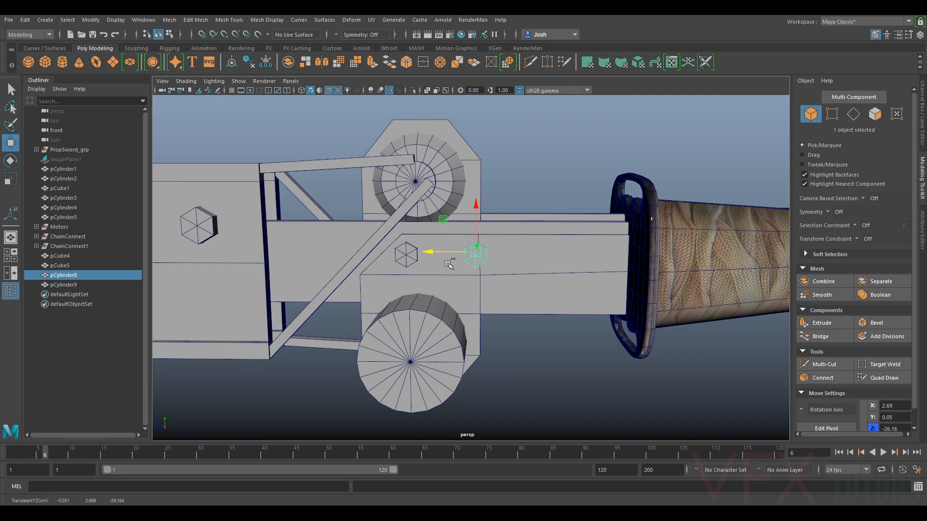
key("ctrl+d")
left_click_drag(461, 252, 719, 259)
scroll(523, 254, "down", 4)
left_click(589, 163)
scroll(588, 163, "down", 1)
left_click_drag(589, 163, 708, 238, "alt")
scroll(507, 332, "up", 6)
Raise the underside face of the lower bracket's extension to about Y 0.99.
left_click_drag(507, 331, 496, 272, "alt")
mouse_move(487, 237)
right_mouse_down()
mouse_move(487, 258)
mouse_move(499, 252)
right_mouse_up()
left_click_drag(517, 263, 531, 260, "alt")
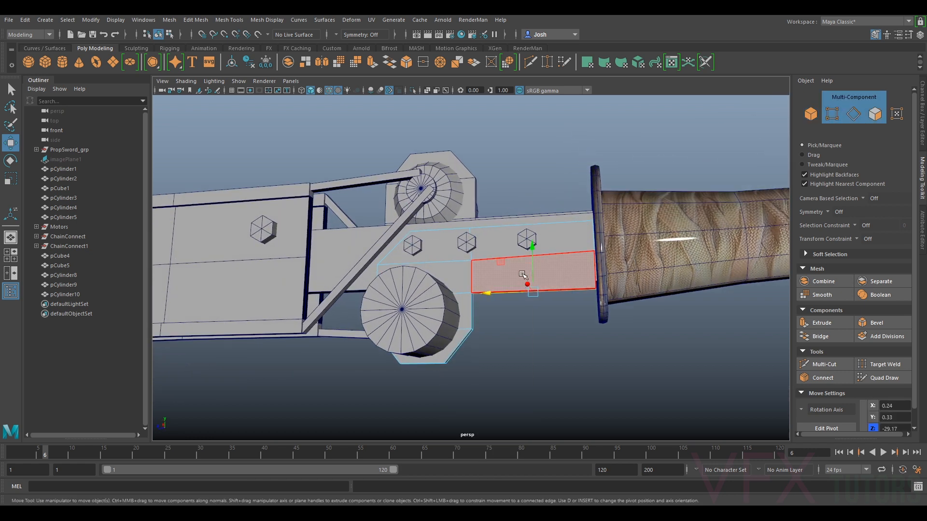
left_click(496, 307)
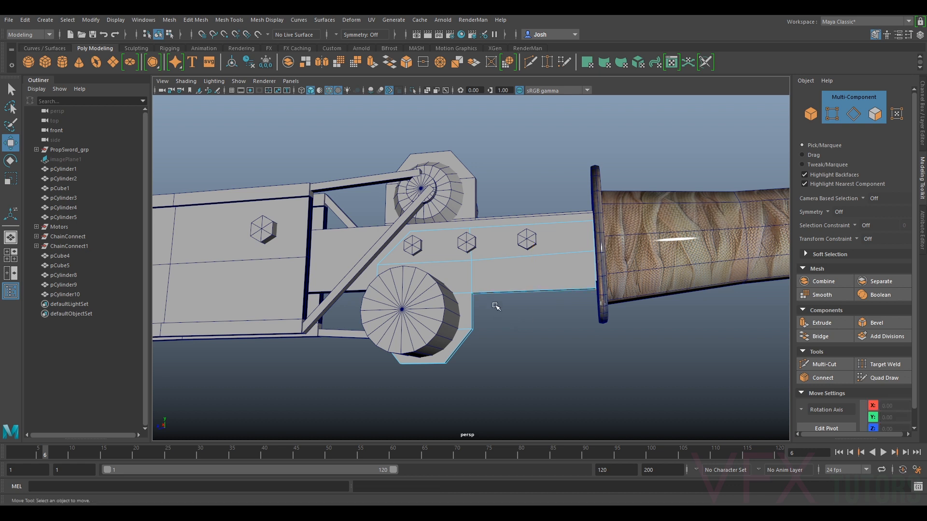
right_click_drag(493, 238, 496, 270)
left_click_drag(500, 295, 512, 249, "alt")
left_click(509, 265)
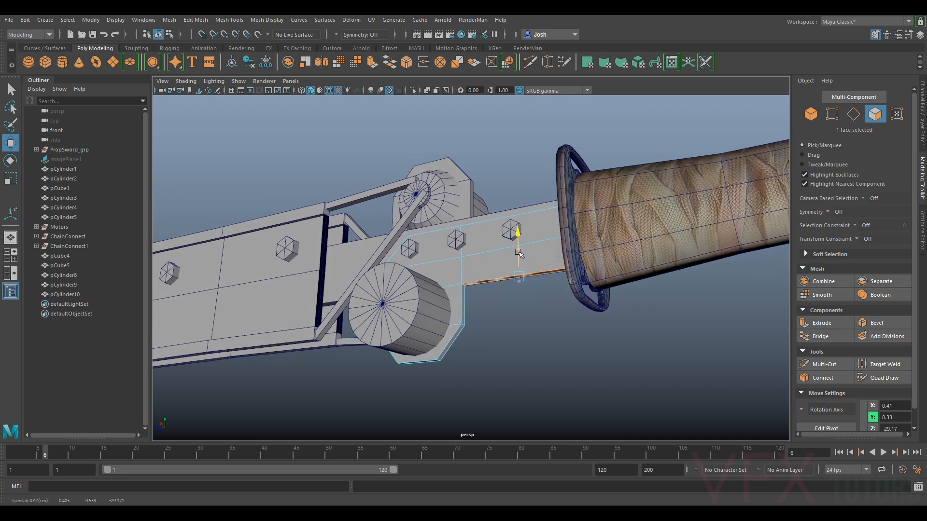
mouse_move(520, 246)
left_mouse_down("alt")
mouse_move(541, 262)
mouse_move(533, 256)
left_mouse_up("alt")
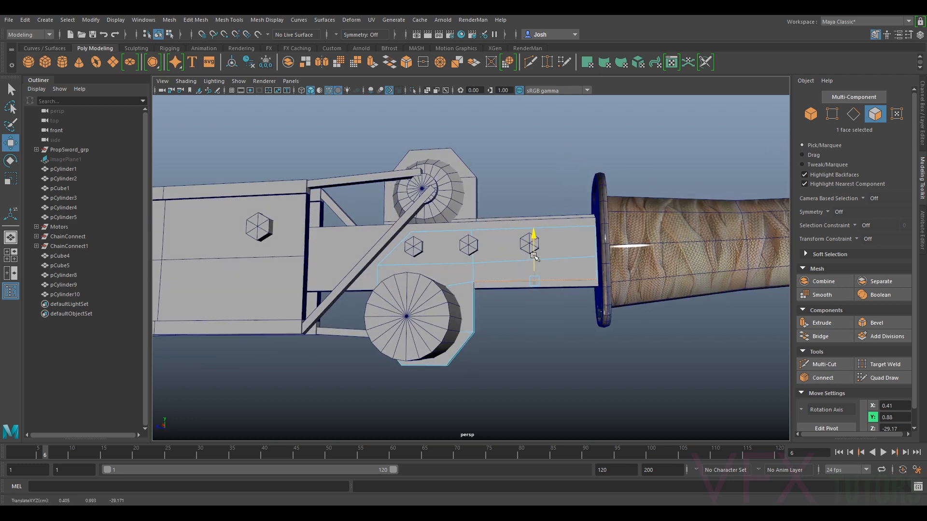
Lower the top face of the upper bracket's extension slightly and return to object mode.
left_click_drag(536, 257, 452, 274, "alt")
left_click(442, 239)
right_click_drag(460, 314, 507, 224)
left_click_drag(434, 221, 434, 244, "alt")
left_click(431, 244)
right_click_drag(425, 242, 424, 259)
left_click(423, 226)
left_click_drag(421, 232, 403, 269, "alt")
right_click_drag(422, 237, 468, 227)
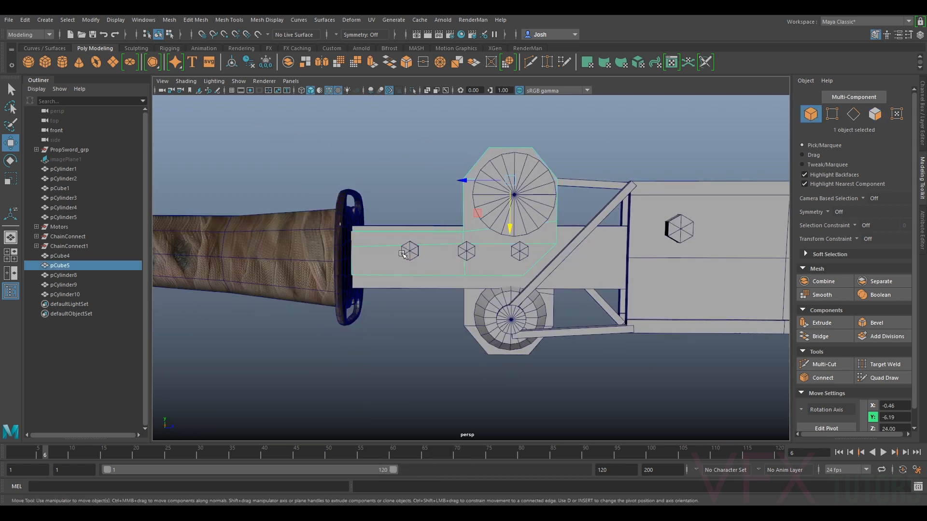
Reposition the bracket bolt nearest the handle and move the middle bolt to about X 2.66, Z -27.26 on its rotation axis.
left_click(403, 252)
left_click_drag(425, 250, 372, 235)
left_click(469, 252)
left_click_drag(469, 254, 529, 225)
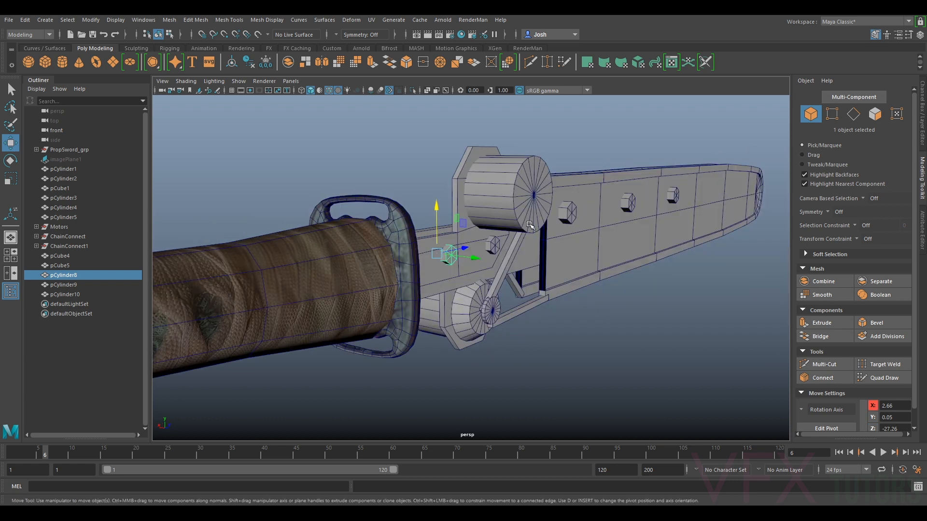
Lower the three large blade bolts together onto the blade's horizontal centre line and deselect them.
left_click_drag(710, 319, 436, 247, "alt")
left_click(460, 246)
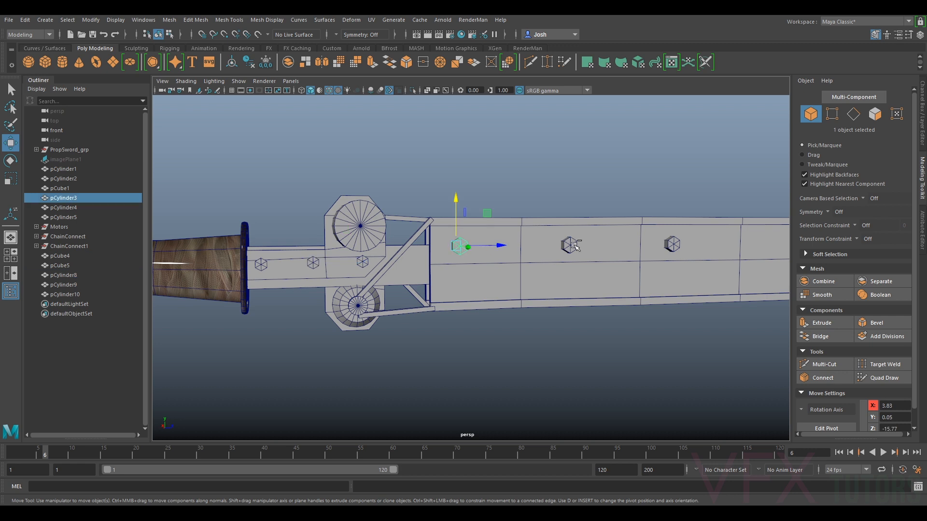
left_click(569, 246, "shift")
left_click(673, 244, "shift")
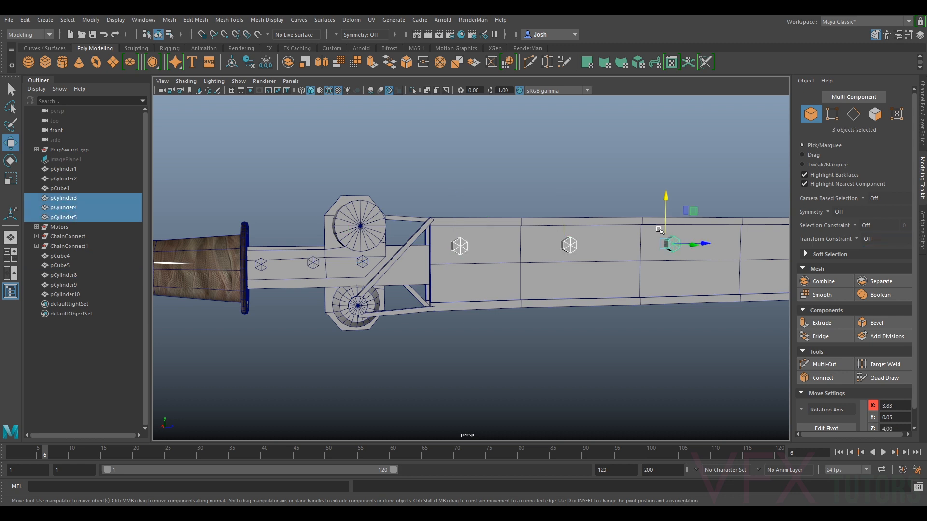
left_click_drag(666, 222, 525, 356)
left_click(525, 356)
Inspect the brackets from the other side and consult the Moodboard.jpg reference image in Photos, moving it away when done.
left_click_drag(466, 328, 507, 320, "alt")
scroll(571, 305, "up", 5)
left_click_drag(572, 307, 580, 320, "alt")
middle_click_drag(679, 328, 609, 321, "alt")
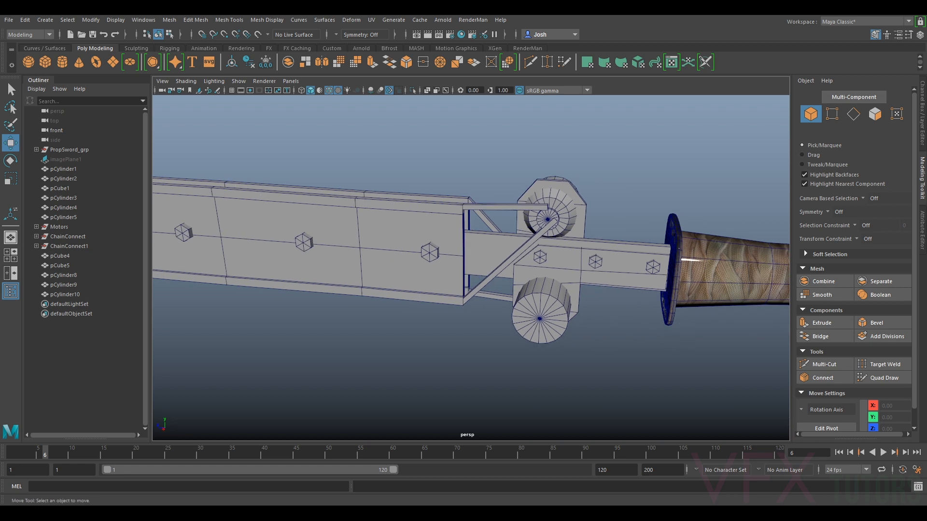
left_click_drag(926, 125, 782, 78)
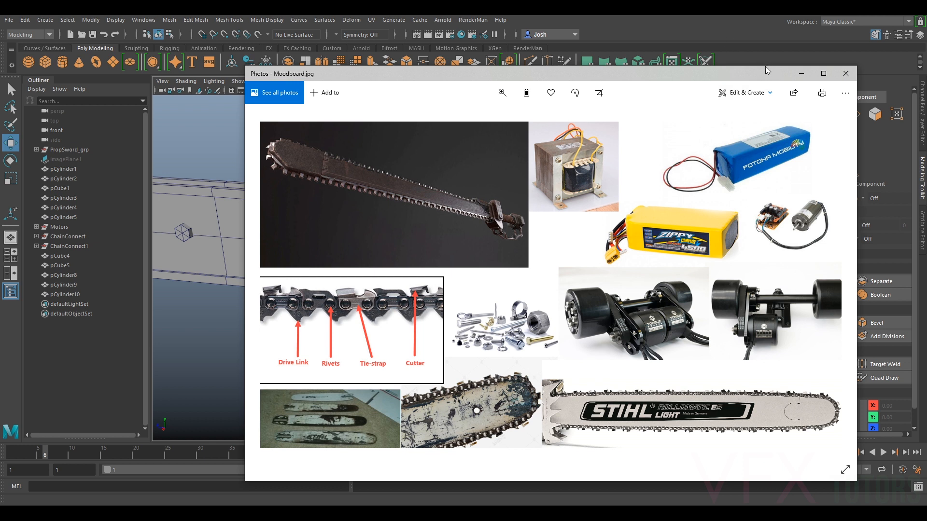
left_click_drag(756, 76, 926, 106)
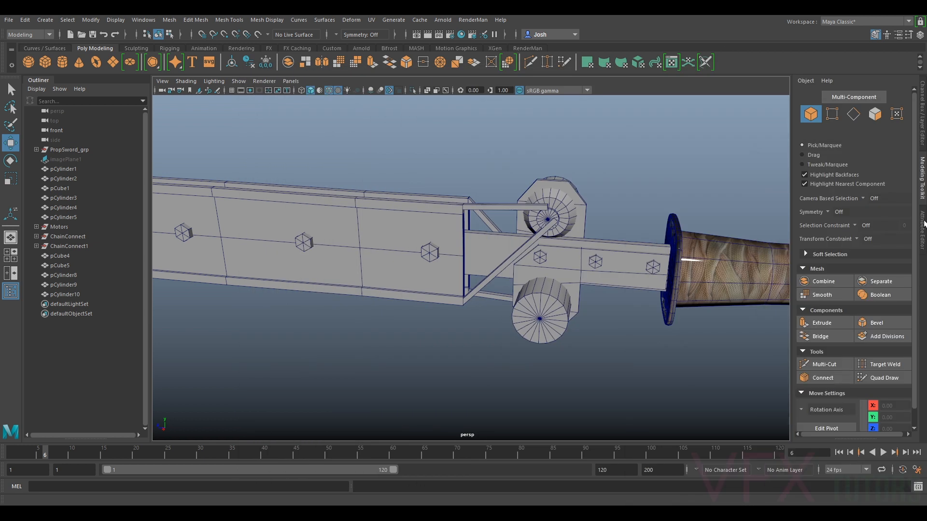
Create a new polygon cube at the origin.
mouse_move(685, 280)
left_mouse_down("alt")
mouse_move(609, 289)
mouse_move(757, 253)
mouse_move(610, 295)
mouse_move(692, 278)
left_mouse_up("alt")
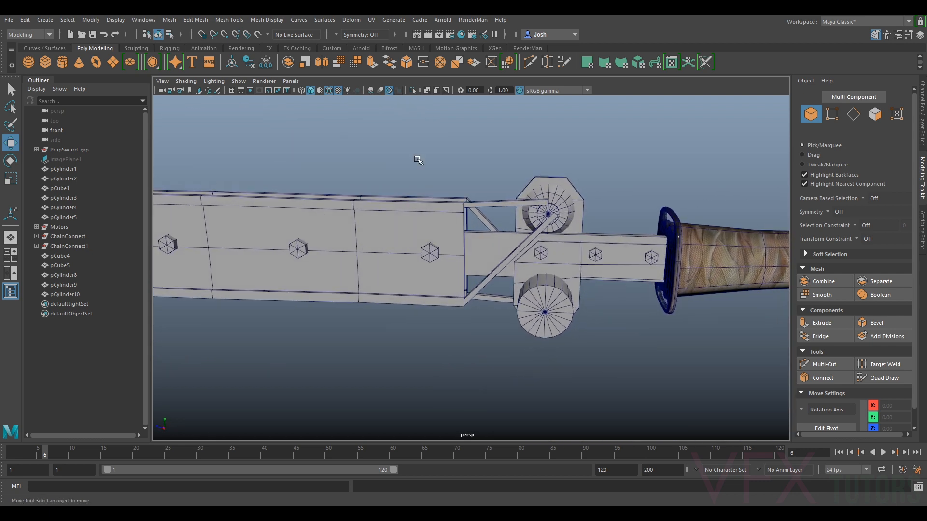
left_click(48, 59)
scroll(509, 252, "down", 4)
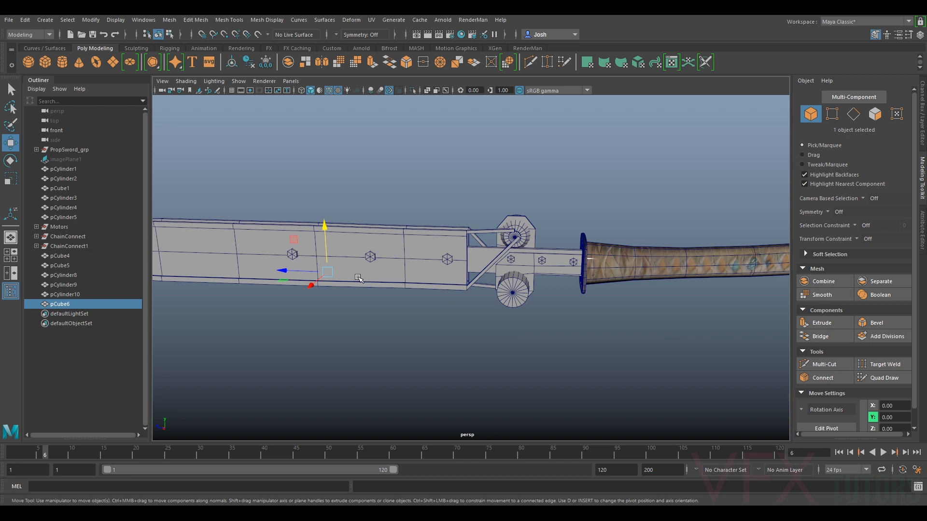
Enlarge the new cube into a block and move it along the bracket to just before the handle guard, at about Z -28.90.
key("r")
left_click_drag(328, 272, 441, 304)
key("w")
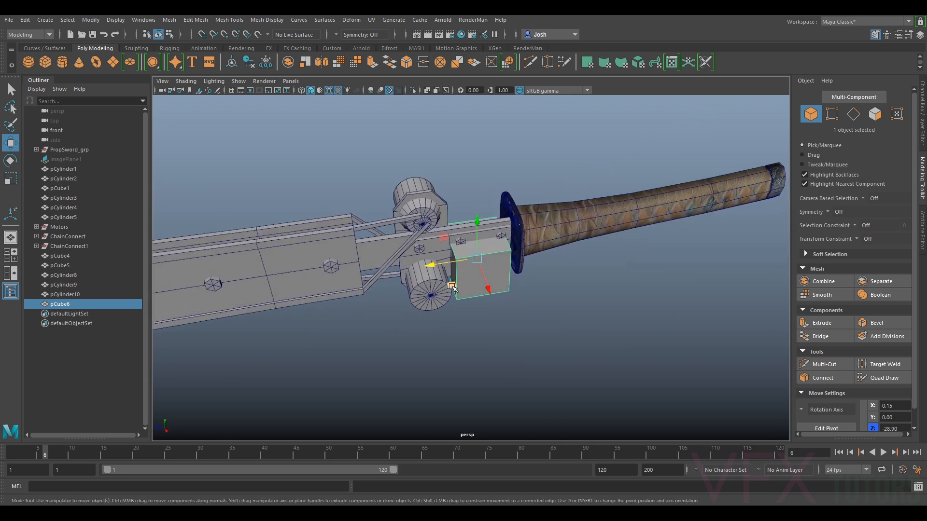
key("r")
left_click_drag(436, 267, 606, 317)
key("w")
Scale the block to about 2.78, 4.53, 3.09 and move it outward to about X 2.29 beside the bracket.
scroll(494, 287, "up", 4)
key("r")
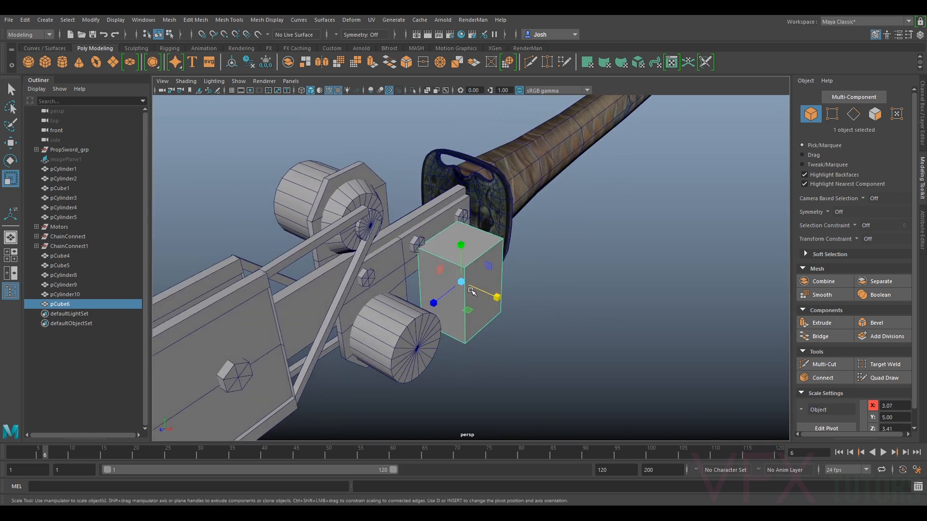
left_click_drag(472, 291, 477, 261, "alt")
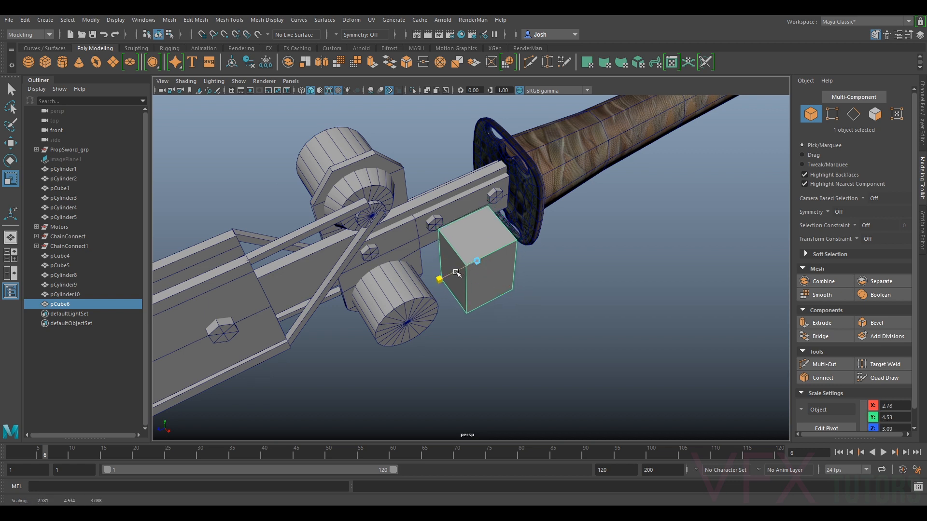
key("w")
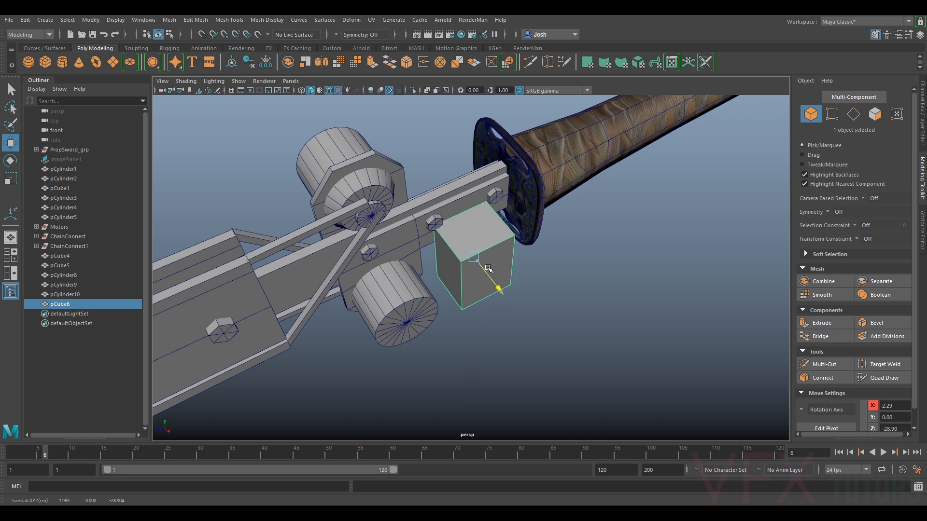
left_click_drag(463, 275, 488, 239, "alt")
Raise the block's top face to about Y 5.33 to make it taller, and return to object selection.
left_click(875, 114)
left_click(496, 244)
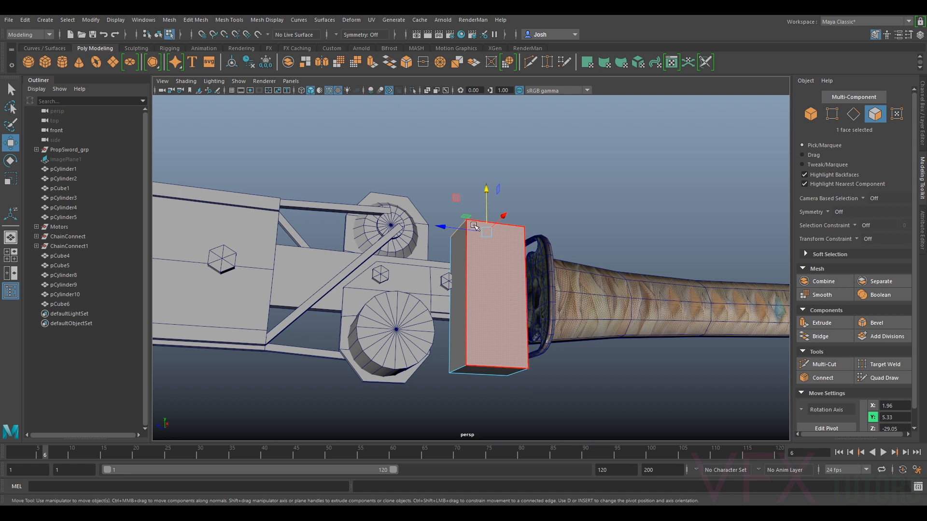
left_click_drag(483, 276, 526, 270, "alt")
right_click_drag(524, 266, 678, 173)
left_click(853, 114)
left_click_drag(579, 156, 454, 385)
right_click_drag(526, 234, 569, 222)
left_click_drag(587, 285, 524, 223, "alt")
left_click_drag(485, 289, 518, 315, "alt")
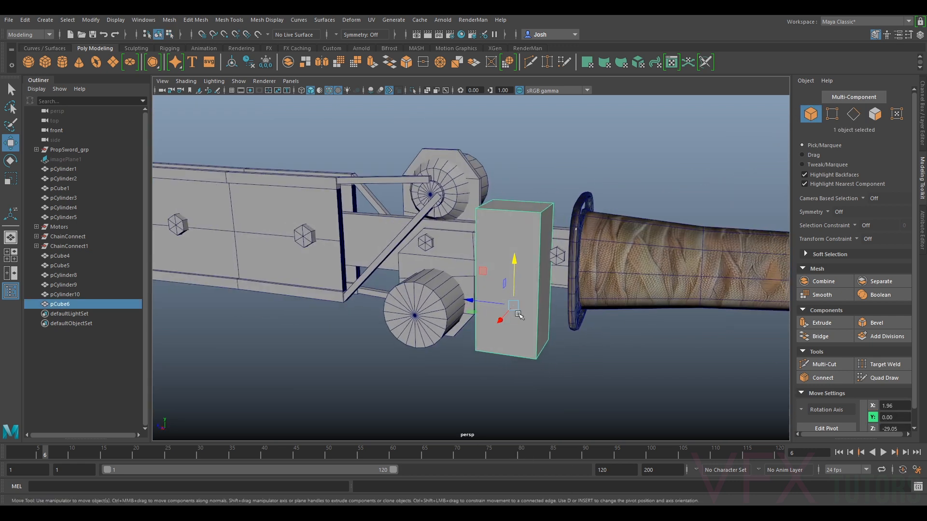
Bevel all 12 edges of the block with a fraction of 0.2 and 2 segments.
left_click(853, 114)
left_click_drag(743, 179, 423, 409, "alt")
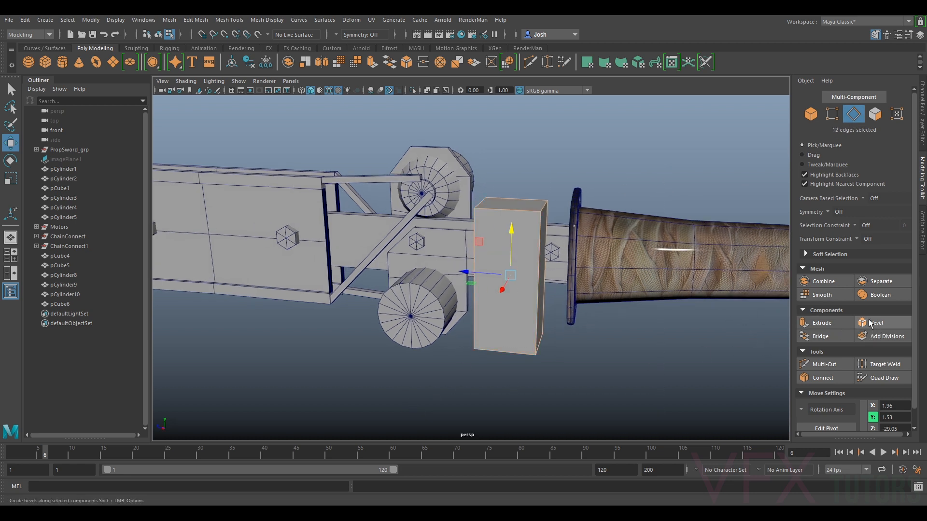
left_click(883, 328)
scroll(529, 215, "up", 3)
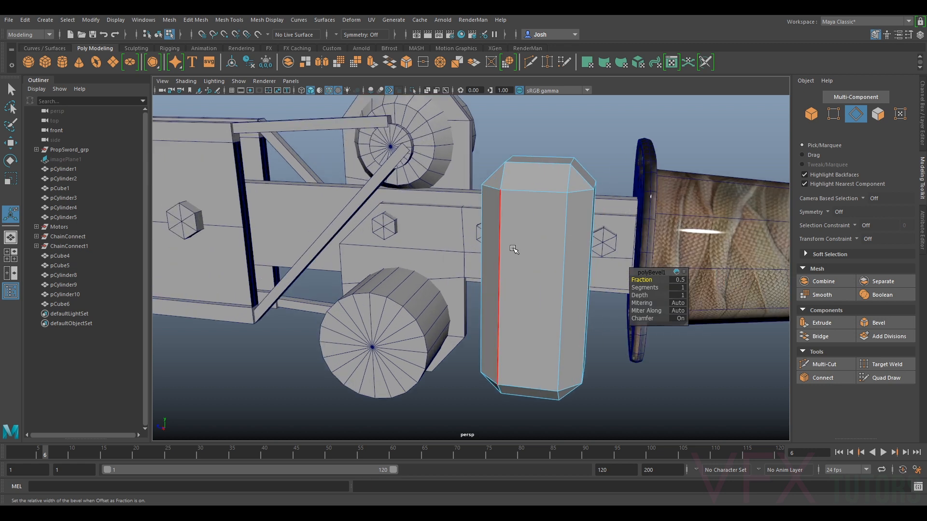
left_click_drag(516, 250, 633, 264, "alt")
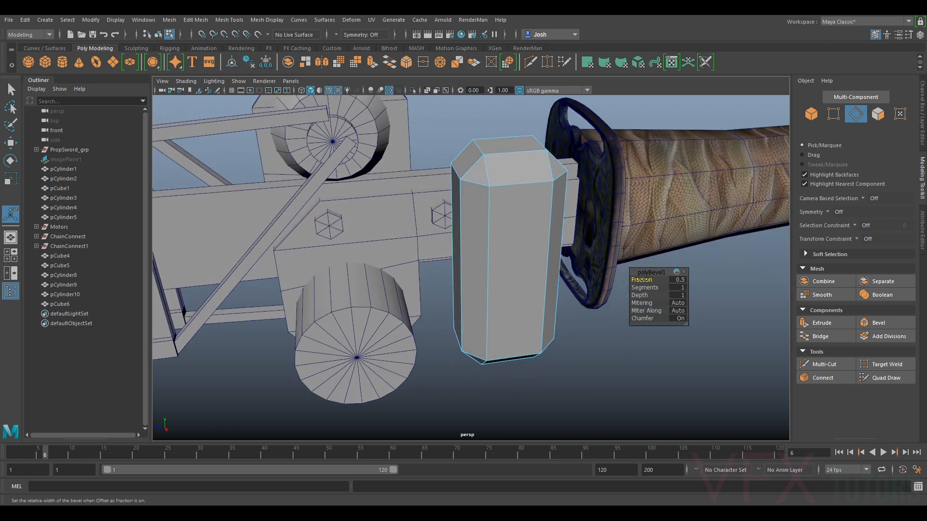
middle_click_drag(642, 280, 641, 282)
left_click_drag(642, 289, 646, 288)
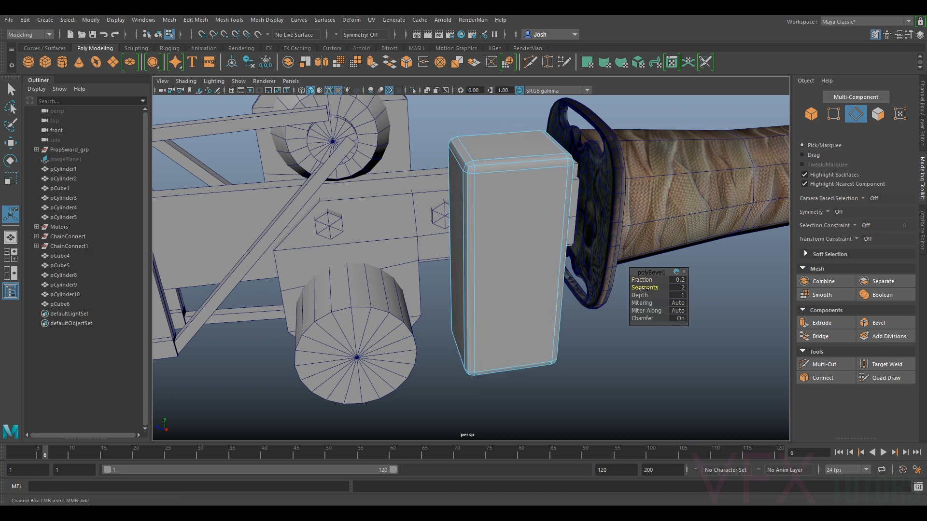
Check the bevel's depth, mitering and chamfer settings and the rounded edges from other angles, and return to object selection.
scroll(529, 281, "down", 1)
left_click_drag(525, 290, 469, 309, "alt")
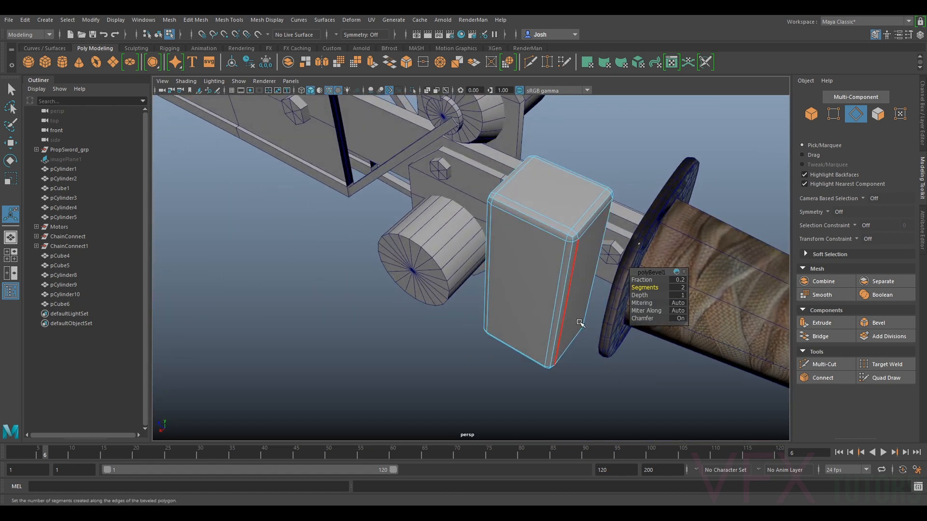
left_click(648, 296)
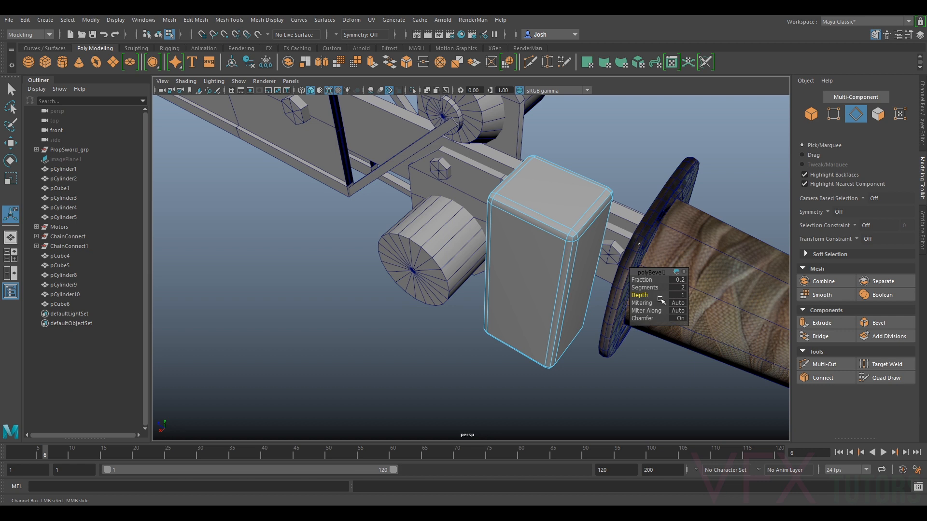
left_click(649, 304)
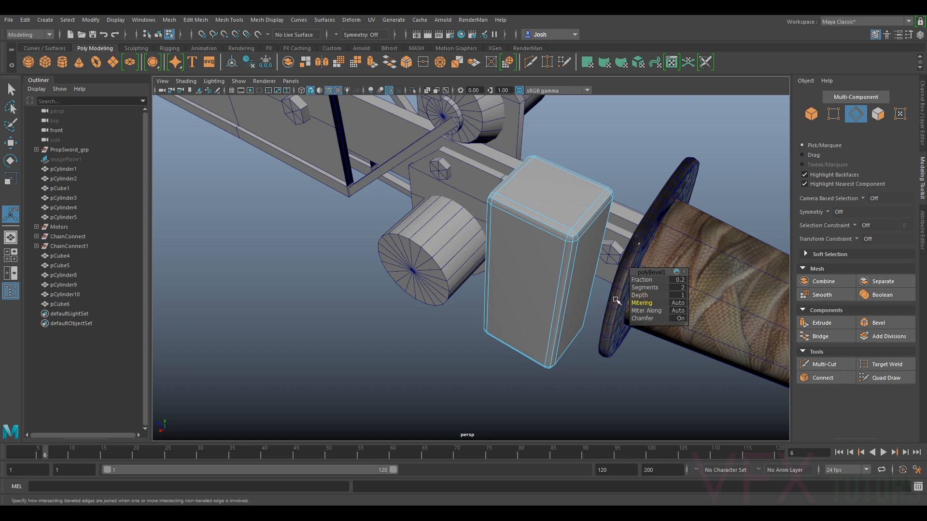
left_click(646, 311)
left_click(642, 319)
left_click_drag(642, 319, 596, 269, "alt")
right_click_drag(524, 215, 574, 193)
left_click(601, 128)
Move the beveled block against the bracket at about Y 0.30, Z -29.05 and narrow it to an X scale of about 2.43.
left_click_drag(601, 128, 407, 166, "alt")
left_click(435, 178)
key("w")
left_click_drag(579, 154, 594, 162, "alt")
middle_click_drag(594, 162, 454, 227, "alt")
left_click_drag(454, 227, 440, 262, "alt")
left_click(395, 251)
left_click_drag(364, 236, 373, 238)
left_click_drag(375, 251, 497, 308, "alt")
left_click(403, 263)
key("r")
key("w")
Duplicate the block, place the copy on the bracket's opposite side at about X -1.80, and shift the original to about X 1.70.
key("ctrl+d")
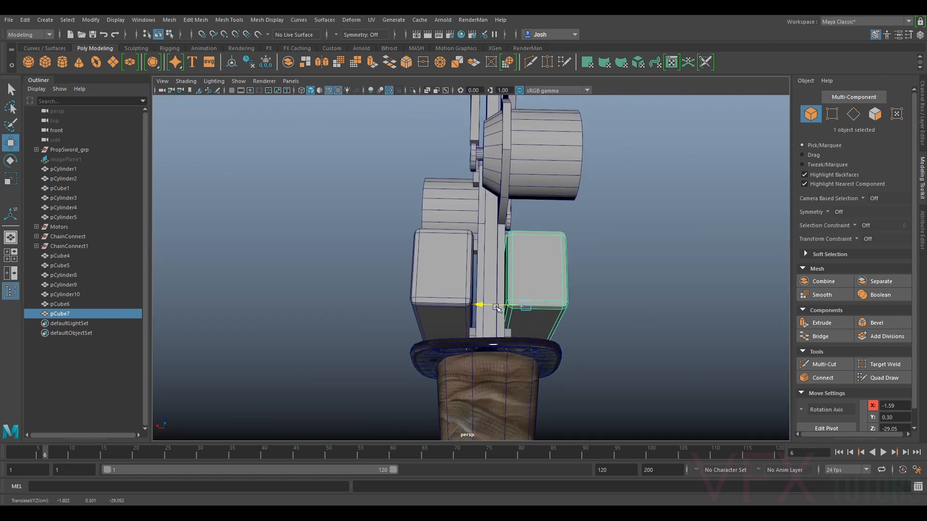
left_click(461, 276)
left_click_drag(427, 304, 495, 251)
left_click(526, 309)
middle_click_drag(542, 311, 530, 245, "alt")
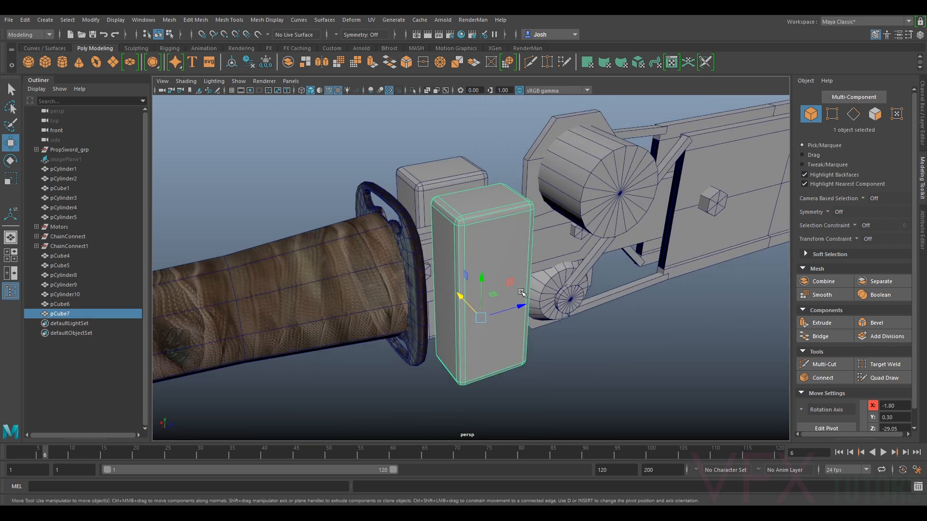
Shrink the duplicated block to a scale of about 2.43, 3.85, 3.01 and deselect it.
key("r")
left_click_drag(526, 303, 510, 314)
left_click_drag(512, 315, 563, 309, "alt")
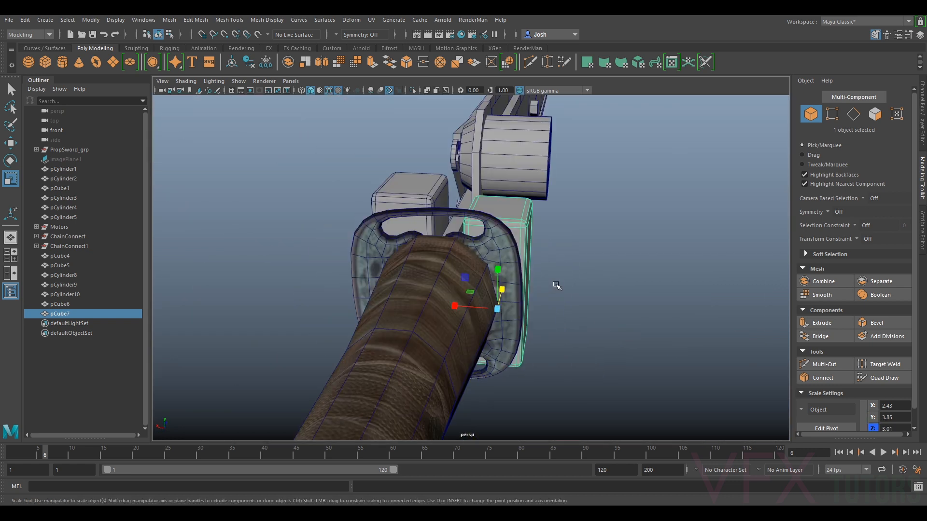
left_click_drag(649, 274, 495, 307, "alt")
right_click(461, 238)
left_click(495, 248)
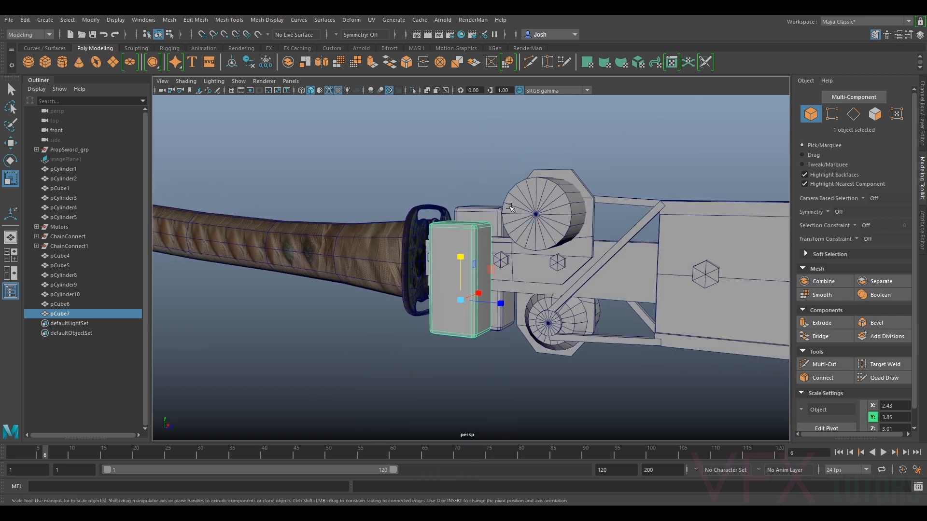
left_click(503, 148)
Examine how the two blocks sit relative to the bracket, its bolts and the handle guard.
left_click_drag(503, 149, 557, 147, "alt")
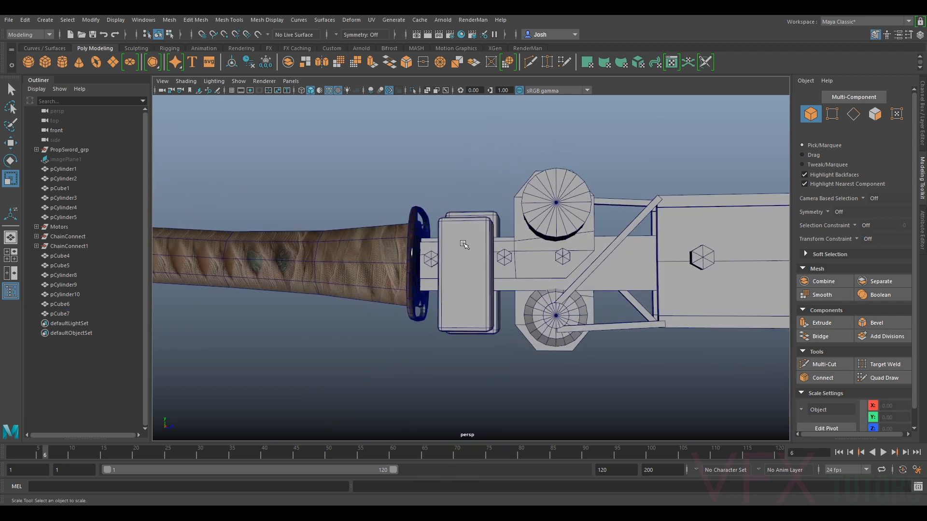
left_click_drag(443, 187, 500, 188, "alt")
scroll(459, 230, "up", 4)
scroll(459, 230, "down", 4)
left_click_drag(459, 230, 481, 246, "alt")
scroll(552, 262, "up", 4)
middle_click_drag(397, 257, 445, 263, "alt")
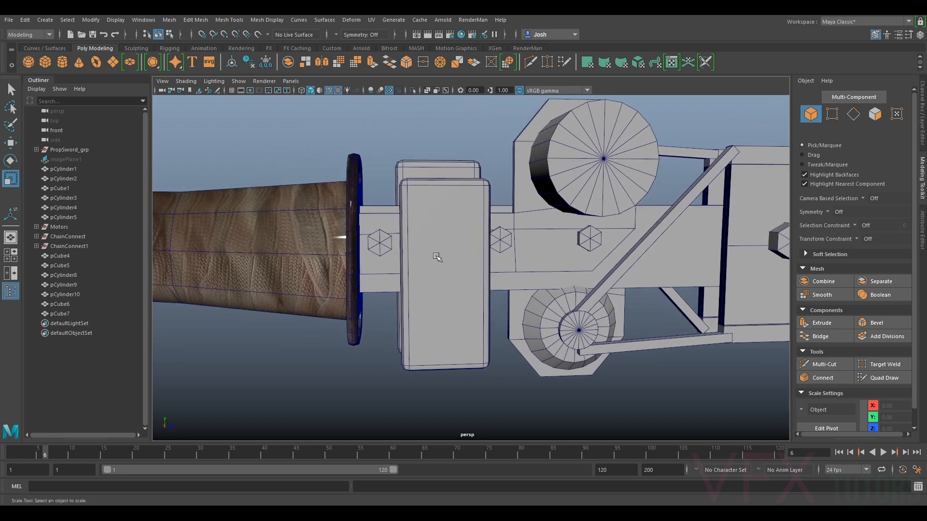
left_click_drag(473, 256, 497, 280, "alt")
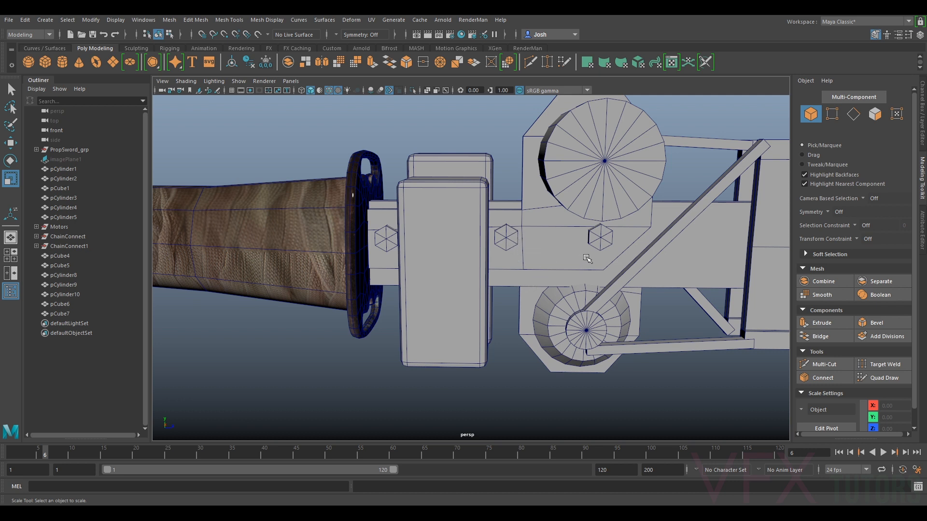
mouse_move(526, 250)
left_mouse_down("alt")
mouse_move(453, 245)
mouse_move(548, 285)
mouse_move(583, 327)
mouse_move(606, 312)
mouse_move(499, 247)
mouse_move(534, 237)
left_mouse_up("alt")
Move the middle bracket bolt toward the blade to about Z -26.71 and check the neighbouring bolt and bracket.
left_click(500, 242)
key("w")
left_click_drag(521, 239, 540, 244, "alt")
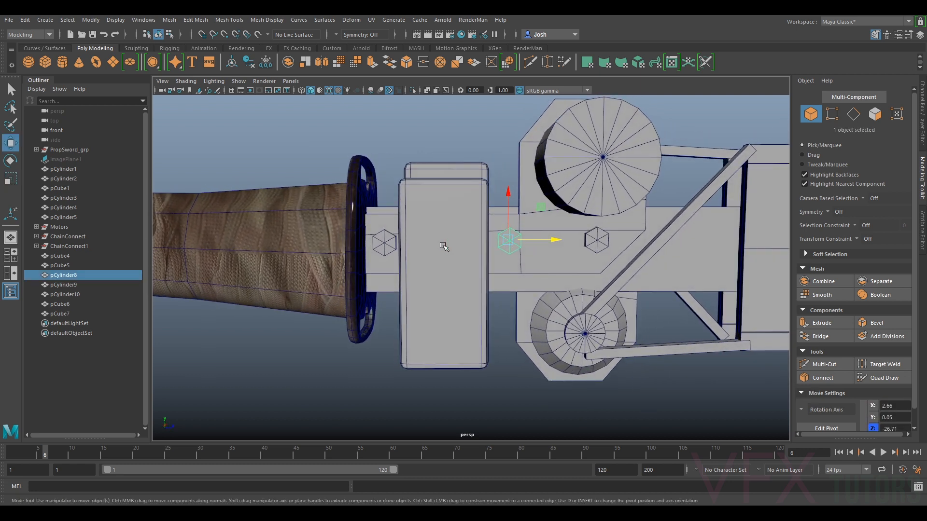
left_click(382, 244)
left_click(577, 253)
left_click_drag(577, 208, 631, 187, "alt")
left_click_drag(504, 245, 588, 293, "alt")
right_click_drag(589, 293, 543, 298, "alt")
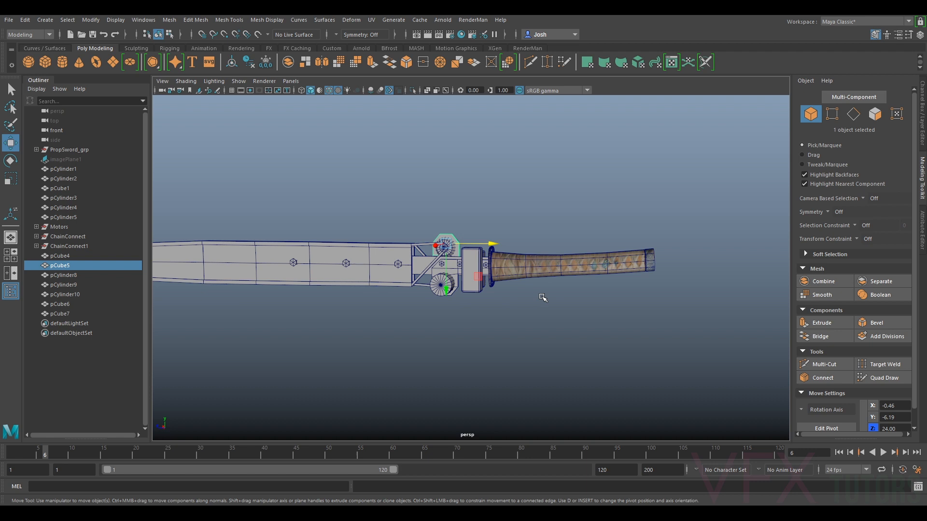
Stretch the original block vertically so it extends above and below the bracket, and deselect it.
scroll(509, 307, "up", 3)
left_click(473, 270)
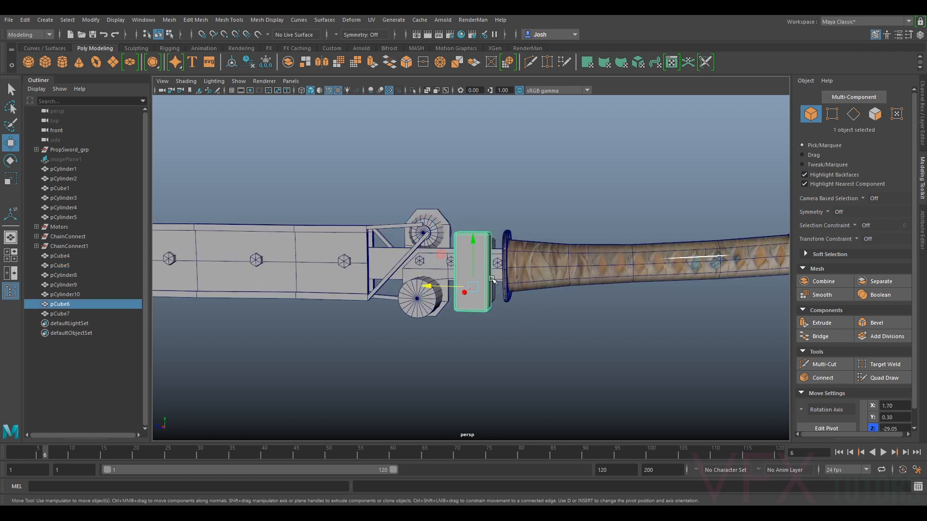
key("r")
left_click_drag(473, 271, 473, 245)
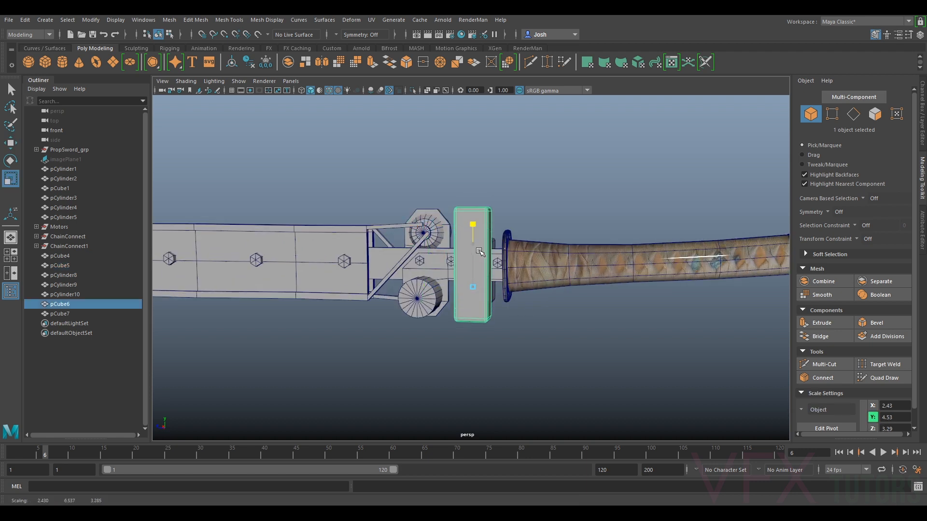
left_click_drag(487, 293, 470, 273, "alt")
left_click(500, 189)
Try scaling up the motor on the side opposite the tall block.
left_click_drag(569, 240, 545, 249, "alt")
mouse_move(546, 249)
left_mouse_down("alt")
mouse_move(493, 253)
mouse_move(621, 269)
mouse_move(539, 250)
left_mouse_up("alt")
key("w")
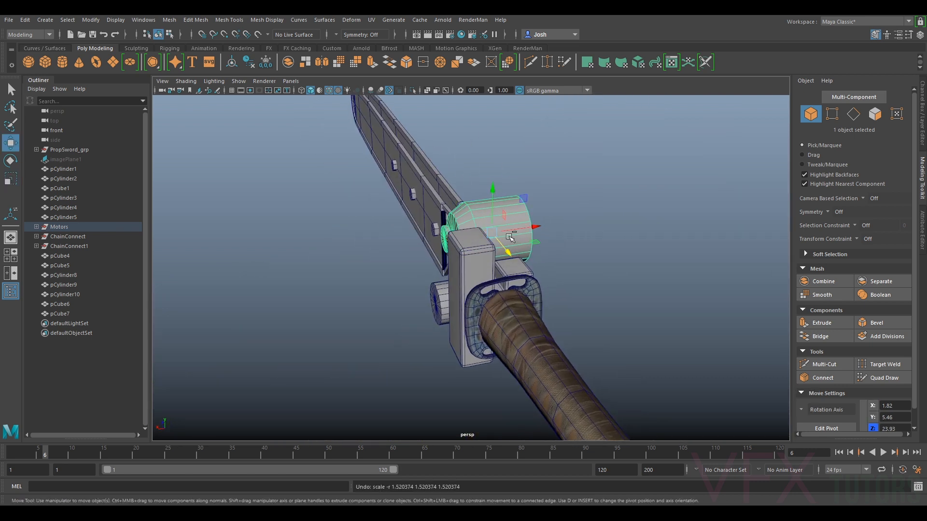
key("r")
left_click_drag(504, 244, 517, 261, "alt")
key("w")
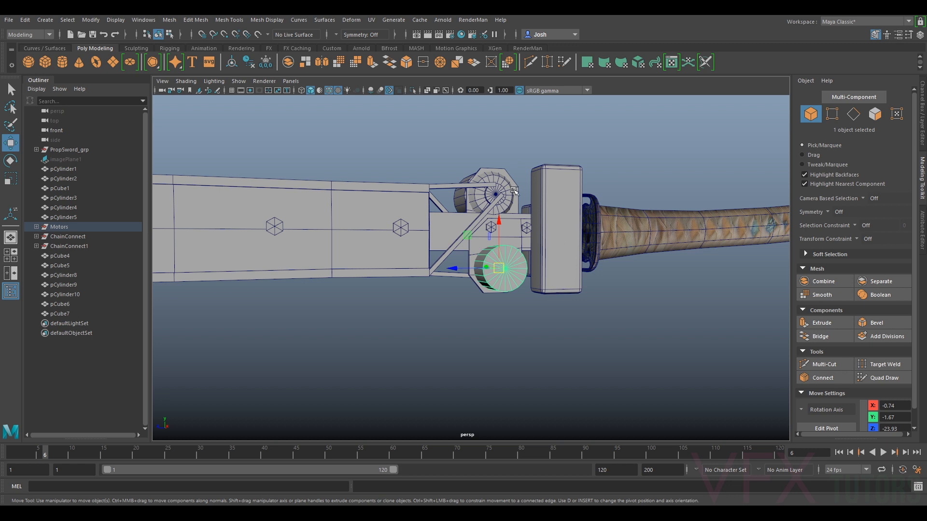
Compare the scale values of the two motors and scale the lower motor uniformly to about 2.051.
left_click(514, 189)
left_click(921, 144)
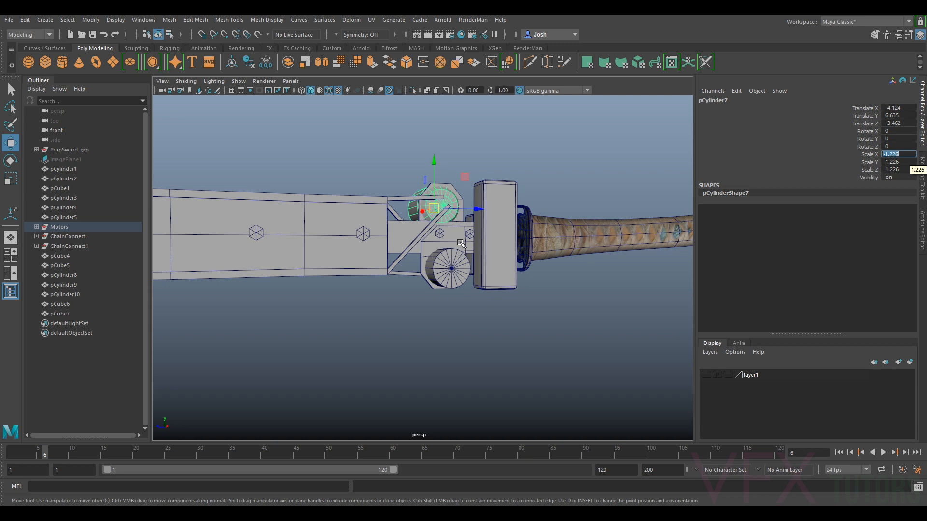
left_click(502, 255)
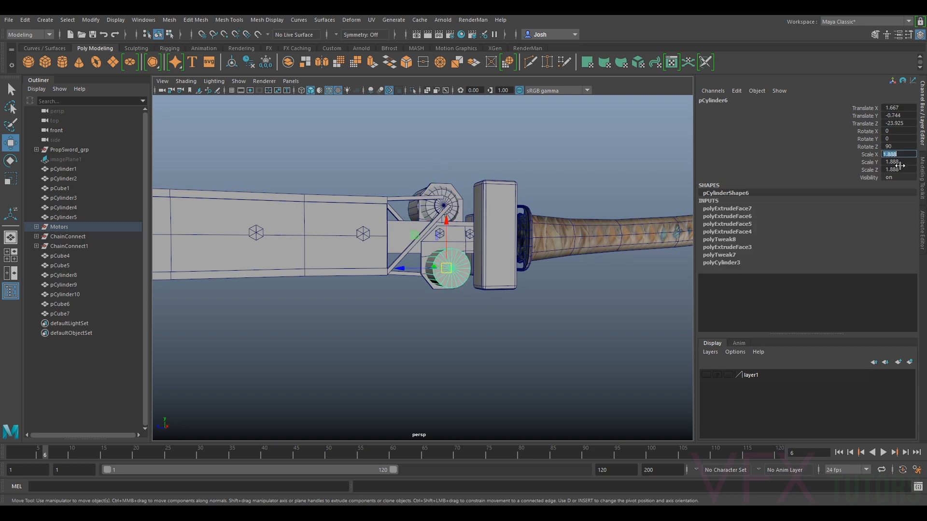
left_click_drag(563, 201, 491, 223, "alt")
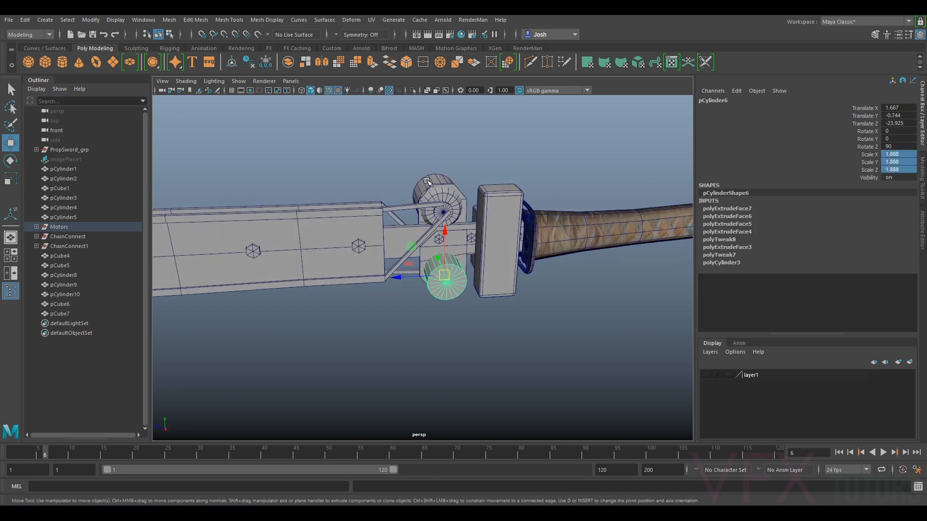
left_click(427, 181)
left_click(449, 264)
key("r")
left_click_drag(445, 276, 449, 277)
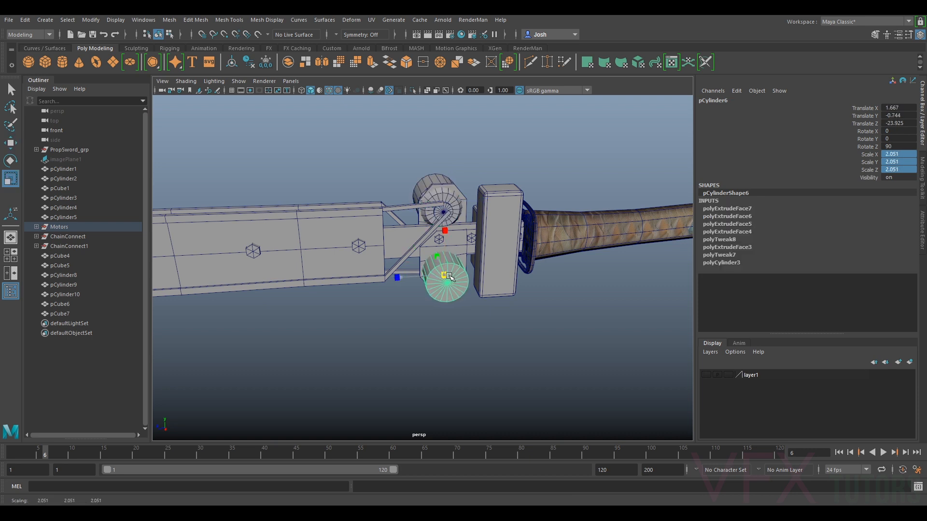
Enlarge the upper motor uniformly to a scale of about 1.346 and move it to about Translate X -4.419.
left_click_drag(444, 279, 327, 179, "alt")
scroll(424, 247, "up", 2)
left_click(513, 168)
left_click(491, 150)
scroll(492, 186, "down", 4)
scroll(392, 231, "down", 4)
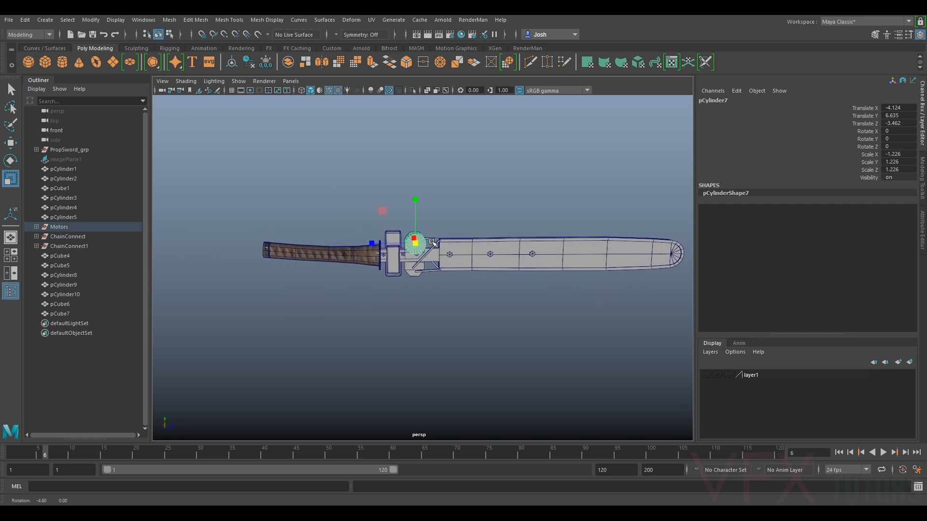
scroll(354, 257, "up", 2)
left_click_drag(421, 234, 417, 239)
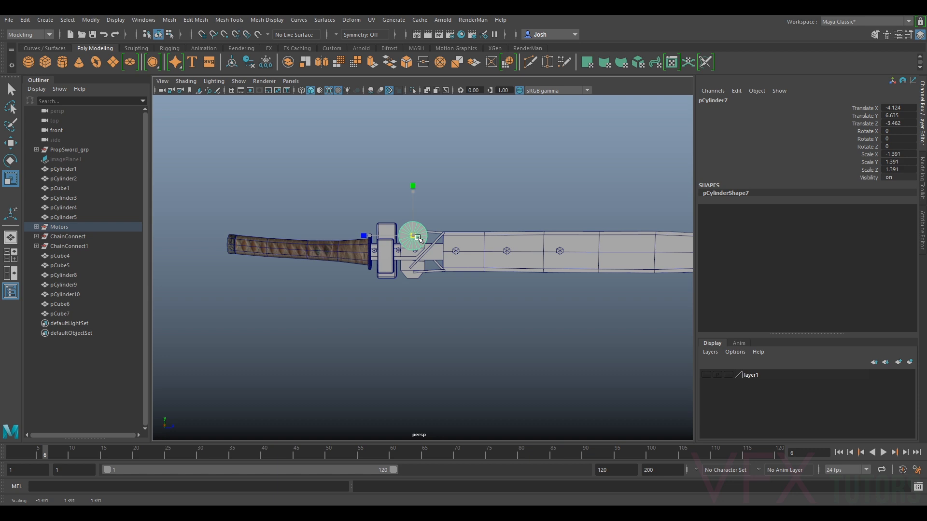
left_click_drag(419, 238, 441, 204, "alt")
key("w")
key("r")
key("w")
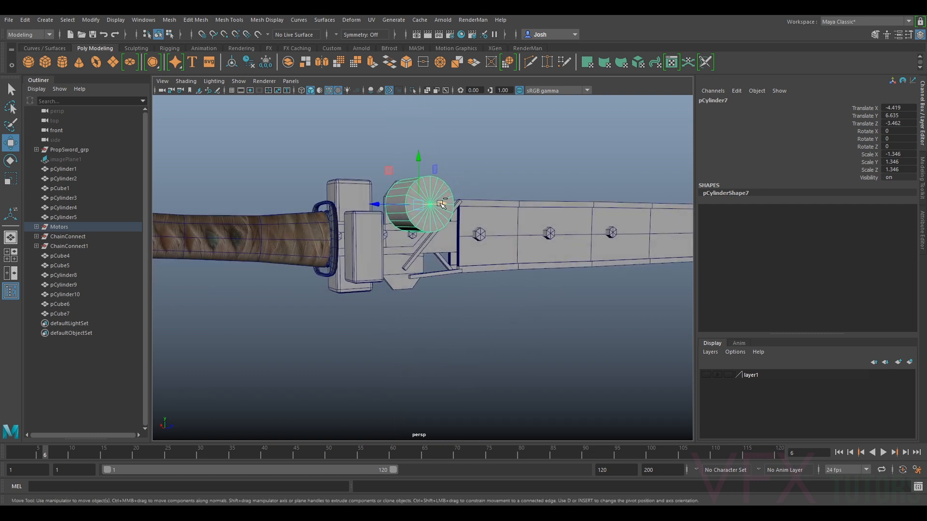
Place a copy of the upper motor at the lower bracket, about X 0.649, Y 0.525, and flip it with Scale X 1.346.
left_click_drag(418, 157, 521, 270)
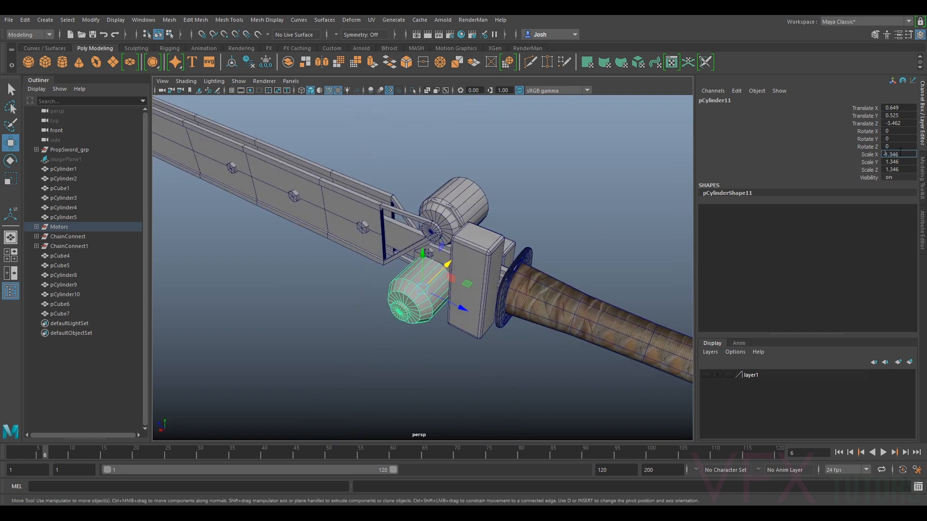
type("-")
key("Return")
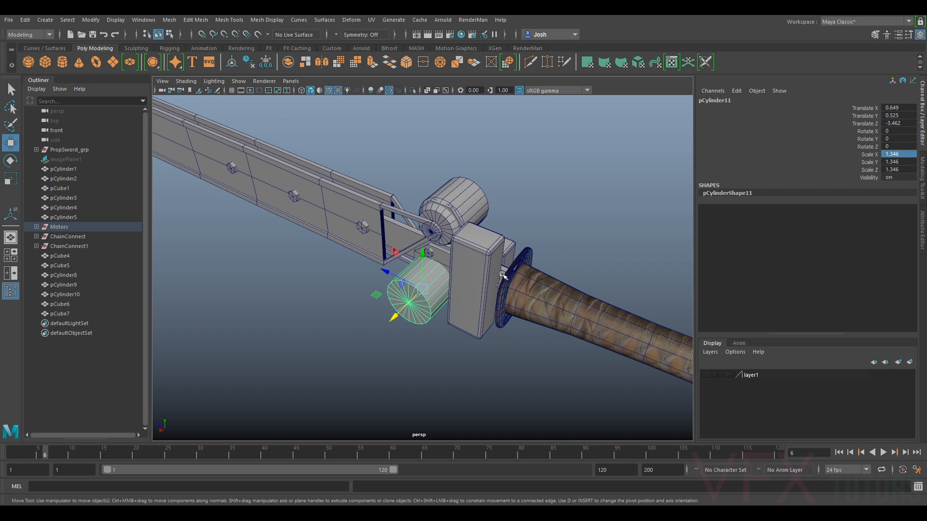
Move the flipped motor copy onto the lower bracket at about Translate X 1.032, Translate Y -0.229.
scroll(445, 284, "up", 3)
left_click_drag(485, 309, 408, 222, "alt")
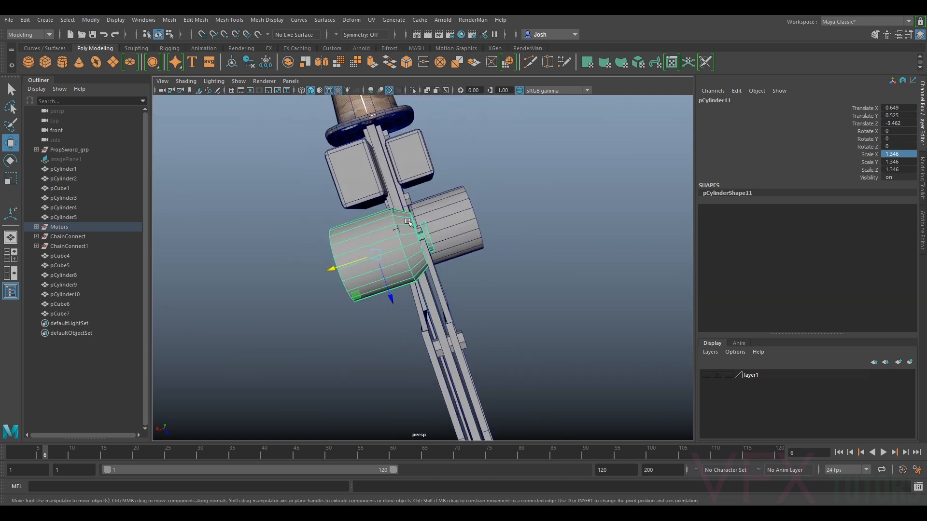
left_click_drag(361, 265, 353, 265)
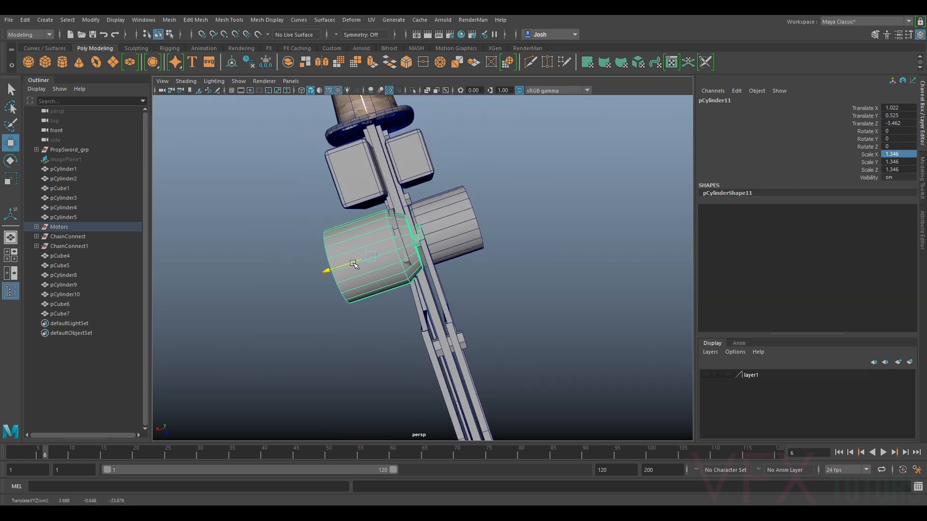
left_click_drag(428, 253, 388, 306, "alt")
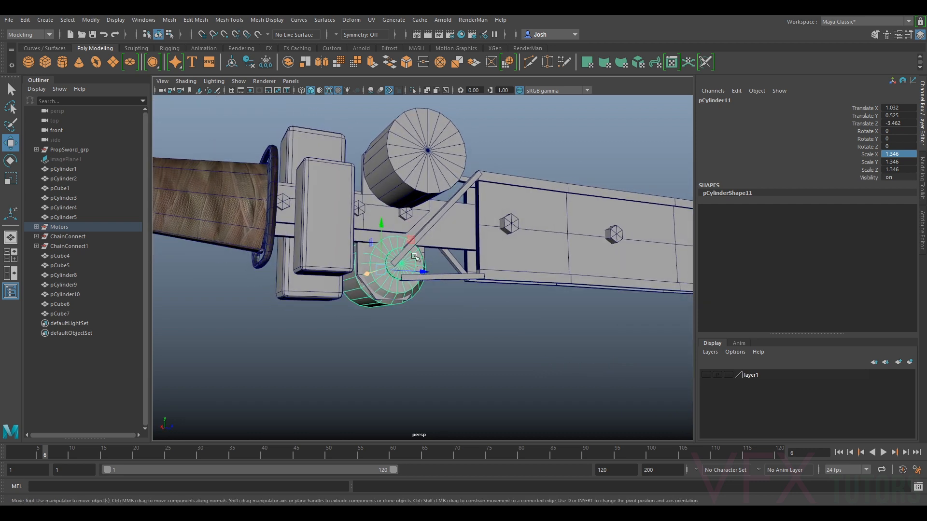
middle_click_drag(414, 254, 428, 229, "alt")
left_click_drag(394, 224, 407, 238)
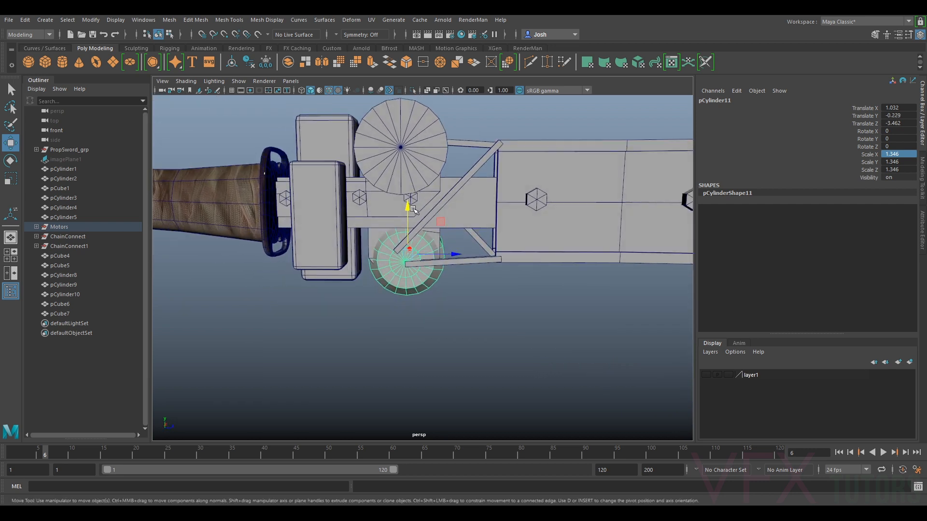
right_click_drag(409, 237, 414, 215, "alt")
scroll(409, 214, "up", 5)
Rotate the shorter connector bar at the upper small motor to about Rotate X 10.948 and raise it to about Translate Y 6.564.
left_click(405, 168)
left_click_drag(405, 168, 441, 157, "alt")
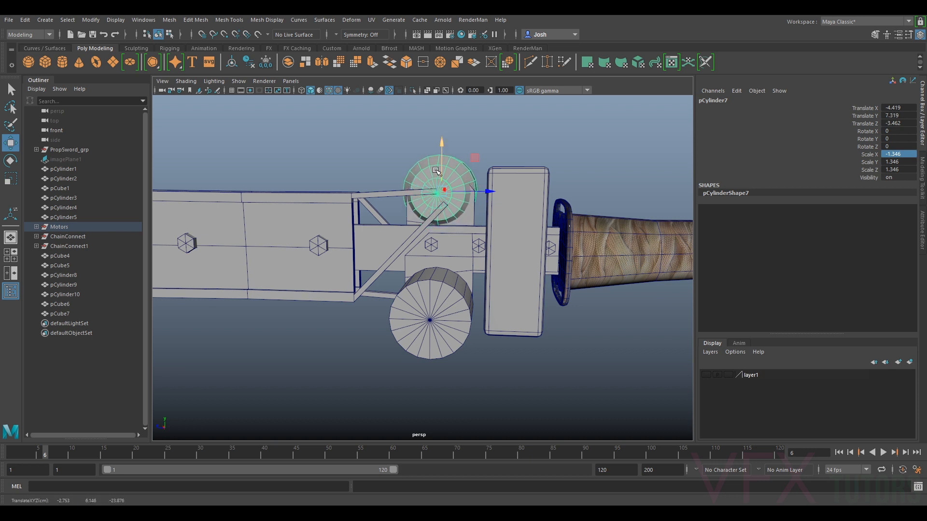
left_click(421, 192)
scroll(422, 178, "up", 3)
key("e")
left_click_drag(414, 168, 368, 166)
key("w")
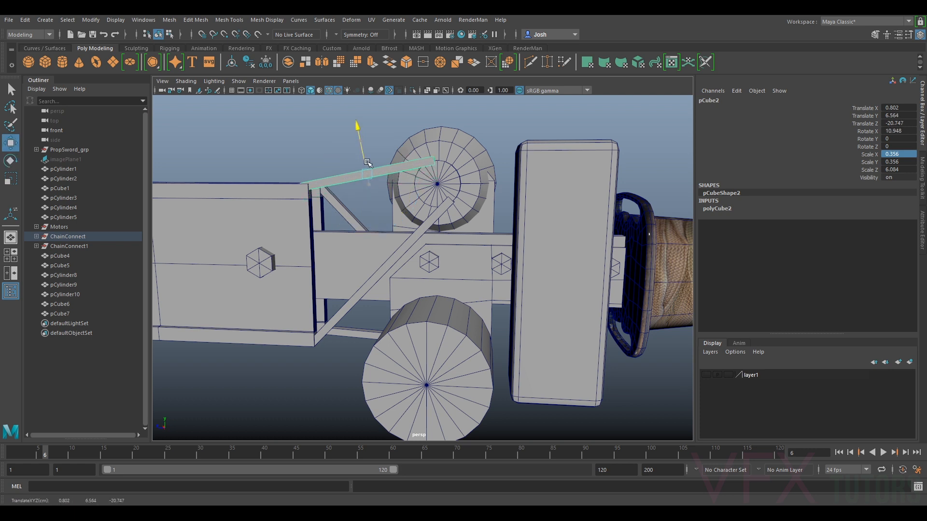
Rotate the long diagonal connector bar to about Rotate X 48.515 so it aims at the small motor.
key("e")
left_click(424, 221)
left_click_drag(408, 245, 411, 243)
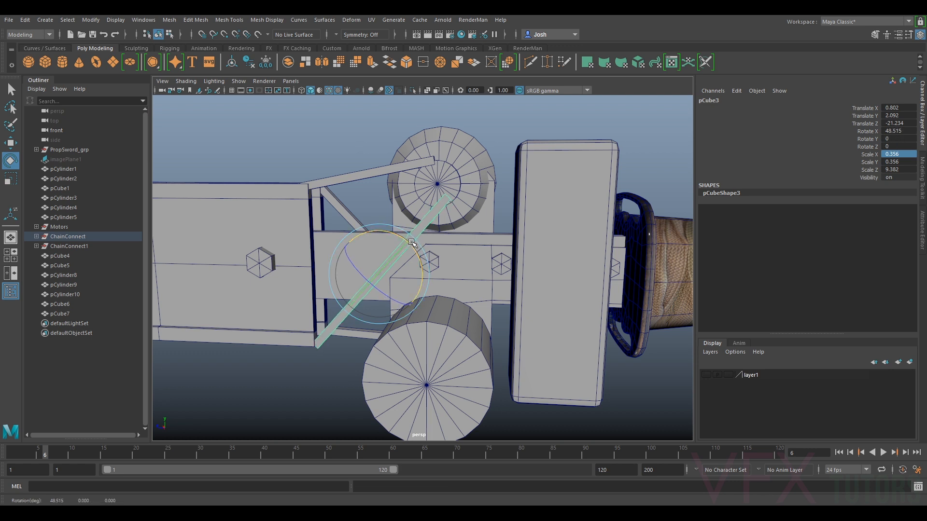
Rotate the opposite side's short connector bar to about Rotate X 12.026 and move it to about Translate Y 6.385, Z -20.776.
right_click_drag(490, 288, 435, 285, "alt")
left_click_drag(434, 285, 325, 276, "alt")
middle_click_drag(325, 276, 293, 227, "alt")
right_click_drag(415, 285, 500, 323, "alt")
left_click(500, 323)
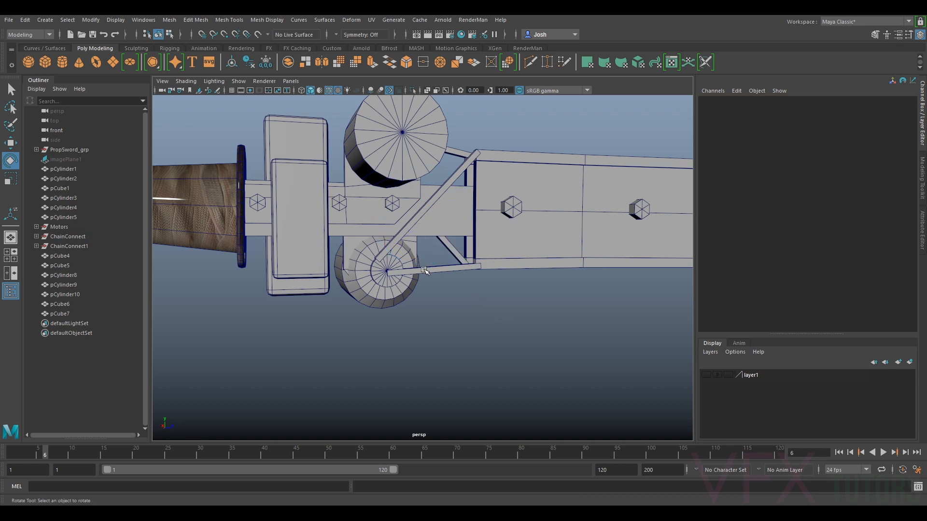
left_click(424, 270)
left_click(396, 249)
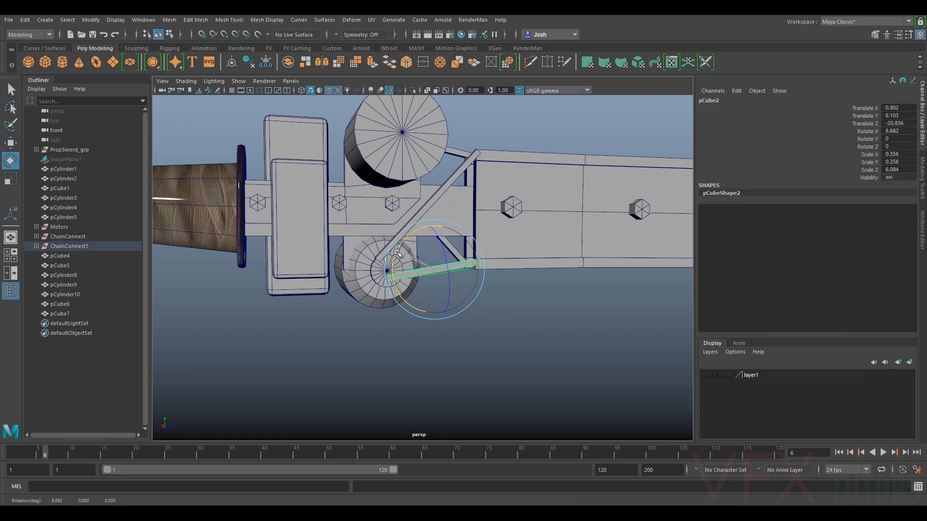
left_click_drag(401, 255, 412, 259)
key("w")
left_click_drag(438, 288, 442, 295)
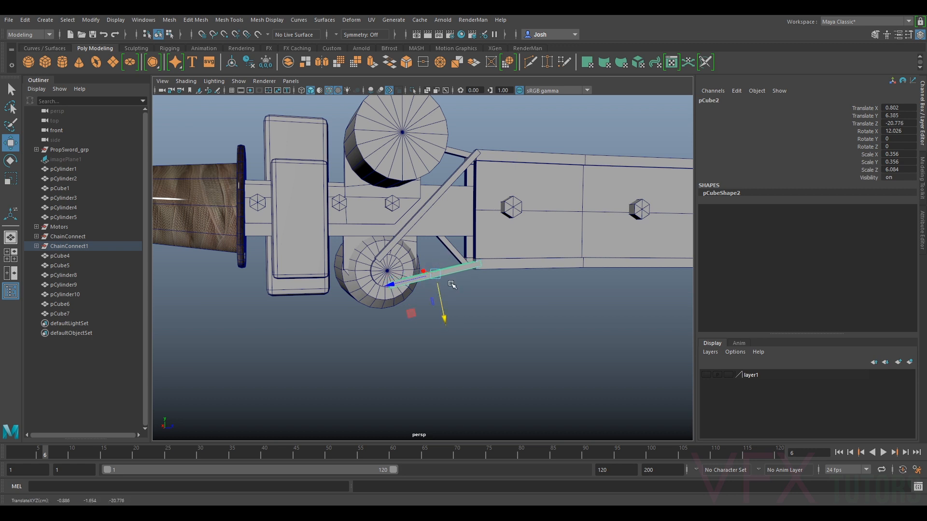
left_click(545, 352)
Scale the shorter side block up uniformly to about 2.548, 5.327, 3.155.
left_click_drag(545, 306, 382, 254, "alt")
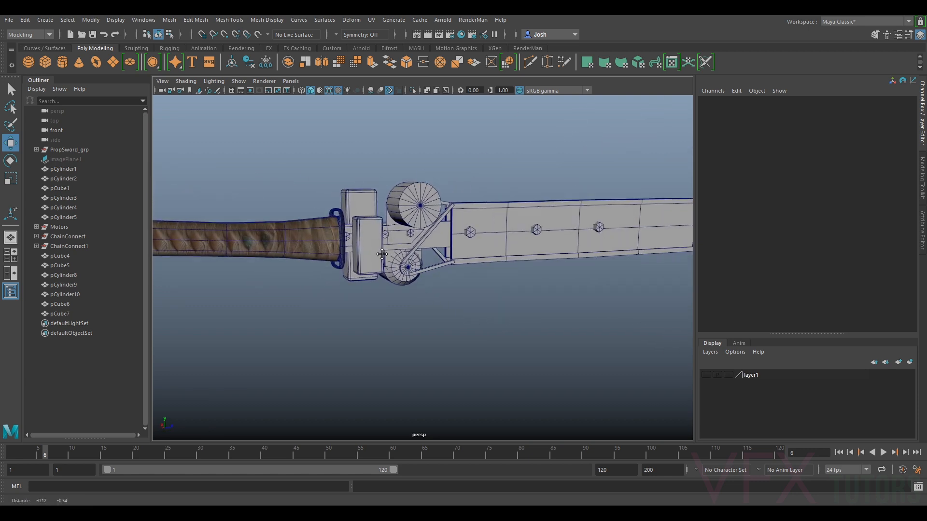
scroll(382, 254, "up", 4)
left_click(465, 226)
key("r")
left_click_drag(465, 226, 460, 208)
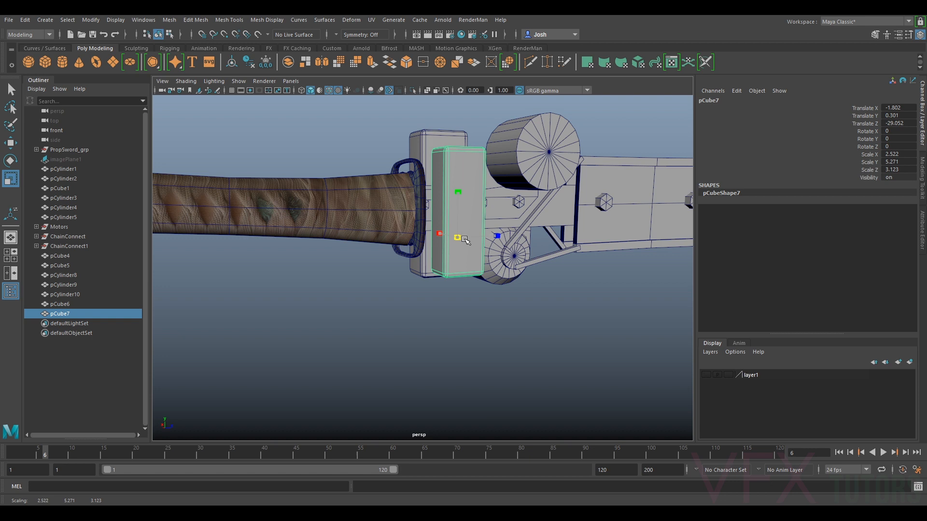
Space the side blocks away from the blade core, the shorter at Translate X -1.914 and the taller at 1.973.
left_click_drag(468, 246, 588, 247, "alt")
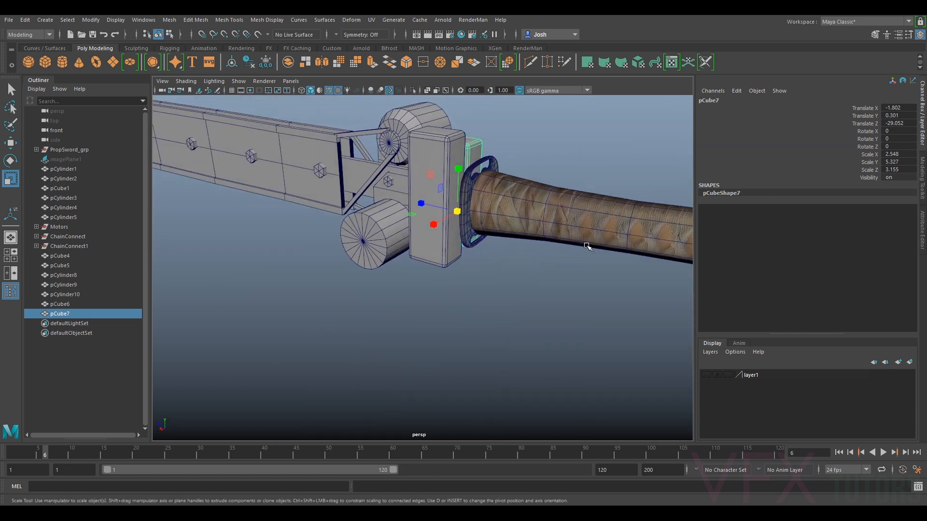
left_click_drag(493, 261, 412, 357, "alt")
key("w")
left_click_drag(455, 285, 458, 286)
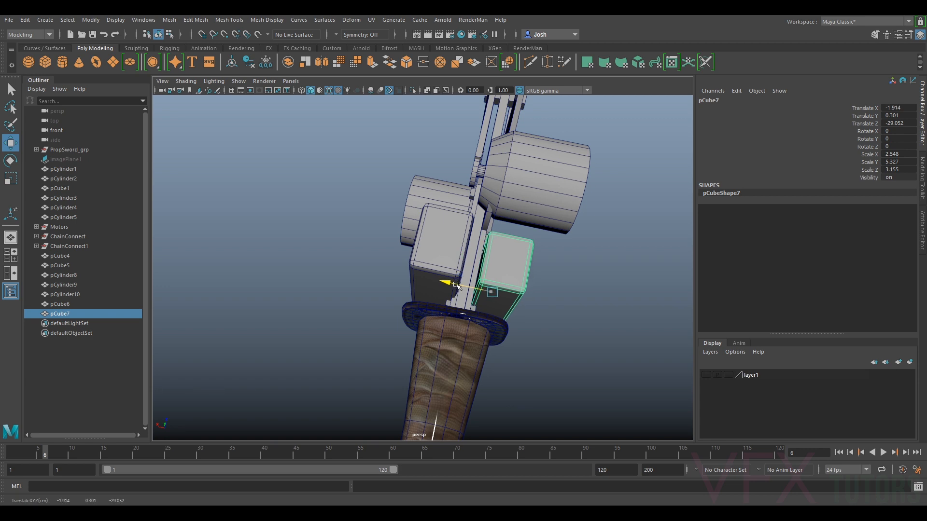
left_click(420, 275)
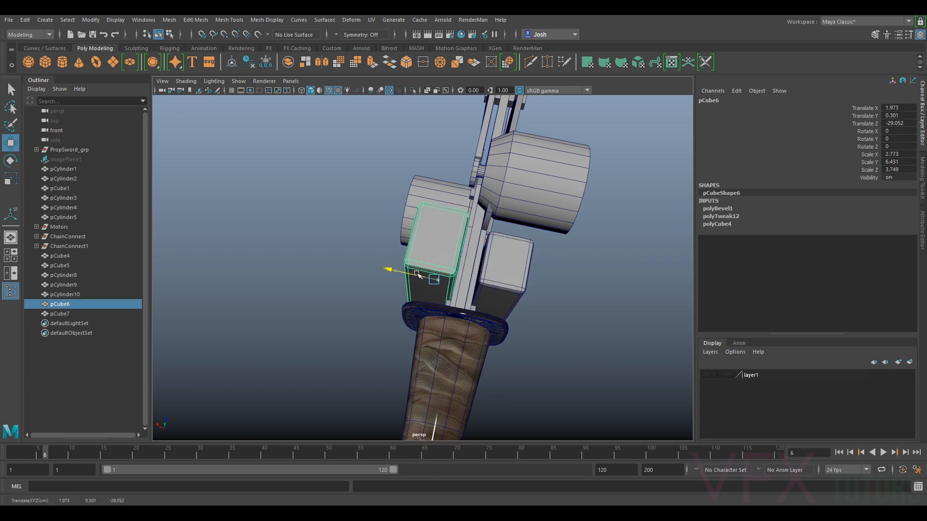
left_click(607, 306)
Create a polygon cube and move it along the sword to the side blocks at about Translate Z -29.45.
left_click_drag(607, 306, 493, 279, "alt")
left_click_drag(384, 266, 504, 256, "alt")
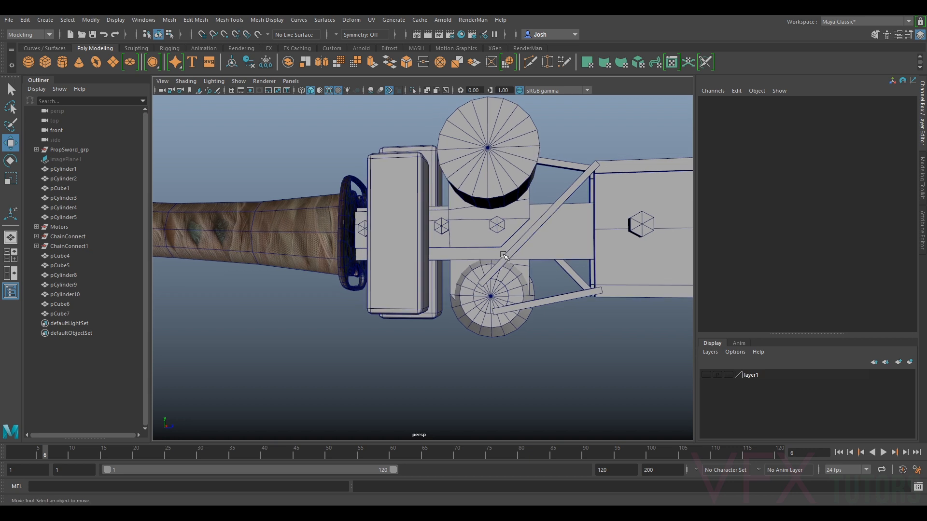
left_click(531, 223)
left_click_drag(531, 222, 157, 114, "alt")
left_click(458, 245)
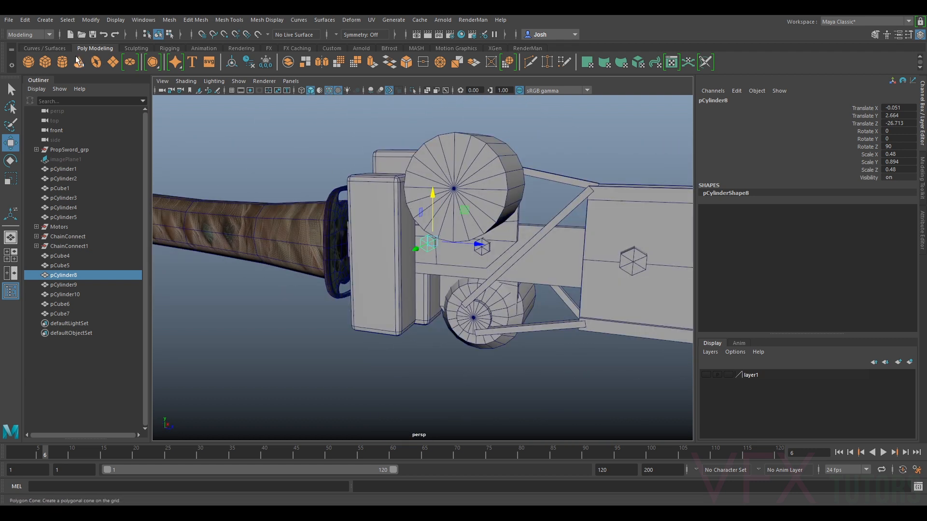
left_click(45, 62)
left_click_drag(435, 290, 483, 296, "alt")
scroll(466, 287, "down", 5)
left_click_drag(603, 260, 603, 261)
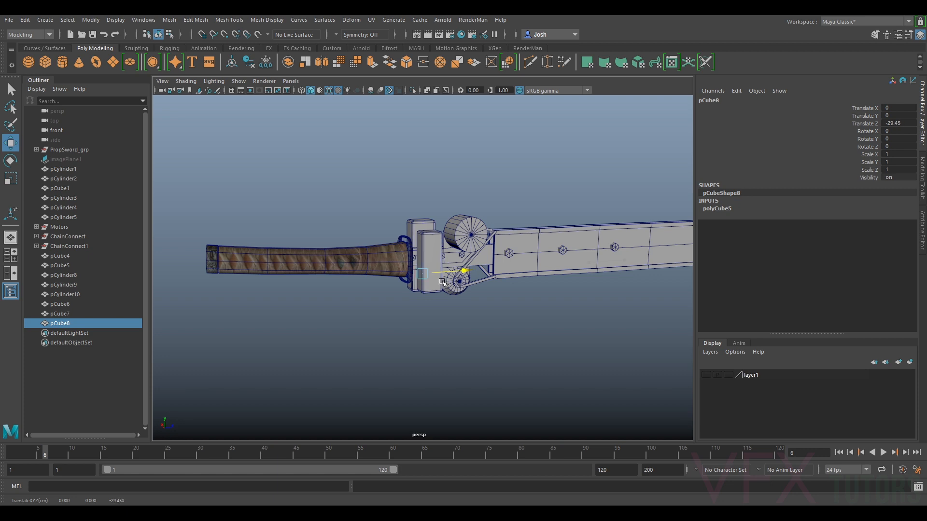
scroll(439, 296, "up", 5)
key("r")
middle_click_drag(439, 296, 447, 290)
key("ctrl+z")
left_click_drag(422, 282, 456, 314)
key("ctrl+z")
Flatten the new cube to Scale X 0.196 and place it against the shorter block at about Translate X -3.416, Y -0.218.
key("w")
left_click_drag(411, 277, 457, 308)
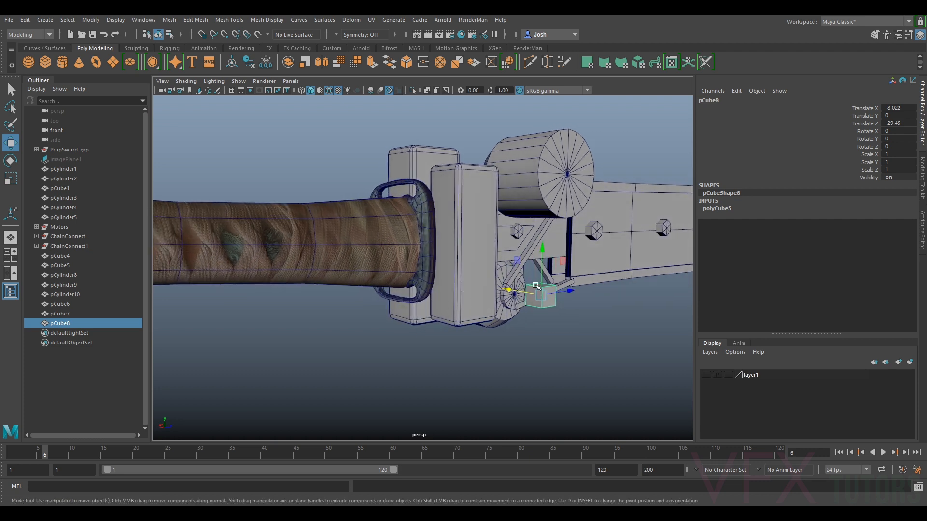
key("r")
left_click_drag(509, 290, 444, 304)
key("w")
middle_click_drag(444, 304, 463, 296, "alt")
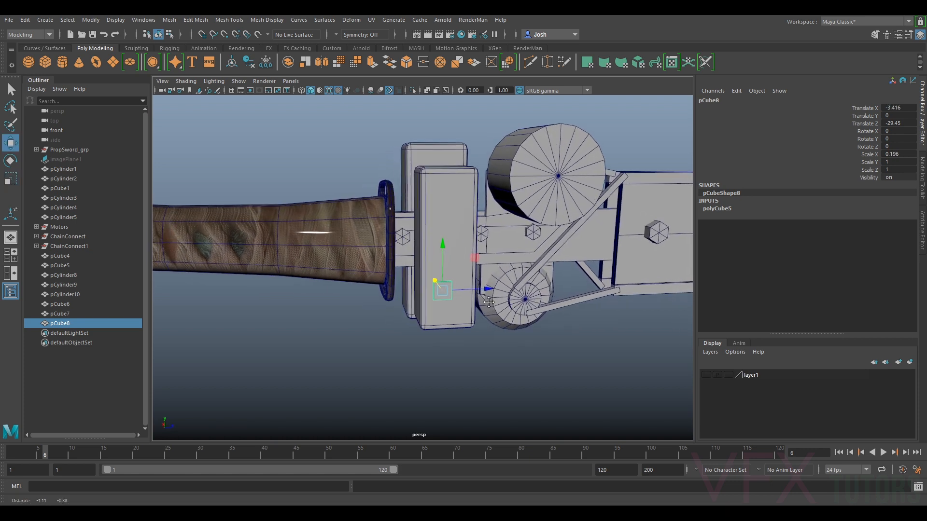
scroll(463, 296, "up", 5)
mouse_move(455, 291)
left_mouse_down()
mouse_move(455, 277)
mouse_move(451, 300)
mouse_move(461, 304)
mouse_move(399, 308)
mouse_move(414, 306)
mouse_move(411, 282)
mouse_move(444, 280)
left_mouse_up()
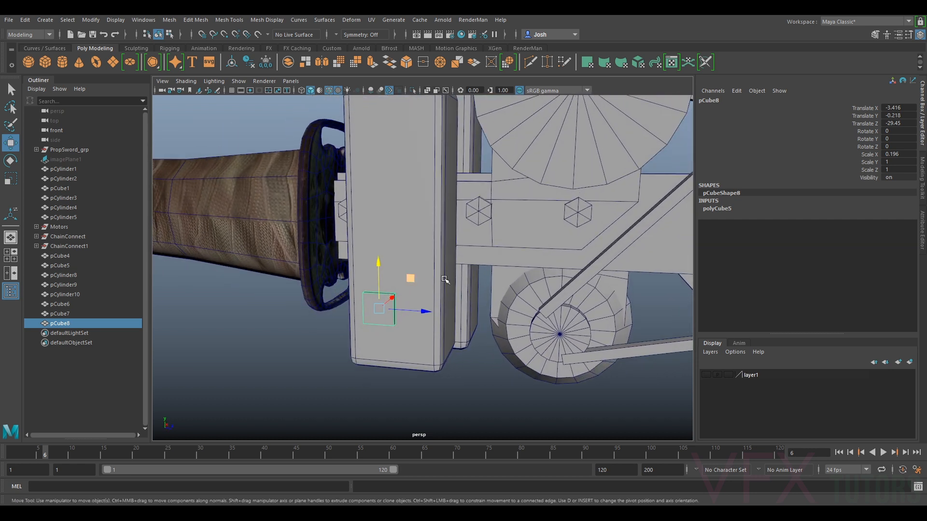
Stretch the flattened cube's side faces across the shorter block's width, one to about Z -30.82, and shift the strip to X -3.34.
left_click(920, 186)
left_click(875, 114)
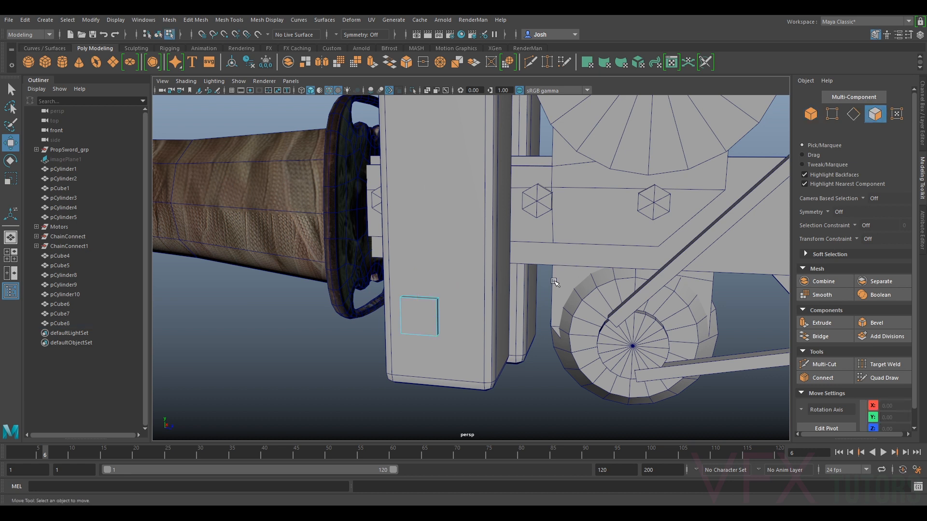
left_click(441, 318)
left_click_drag(458, 320, 516, 309)
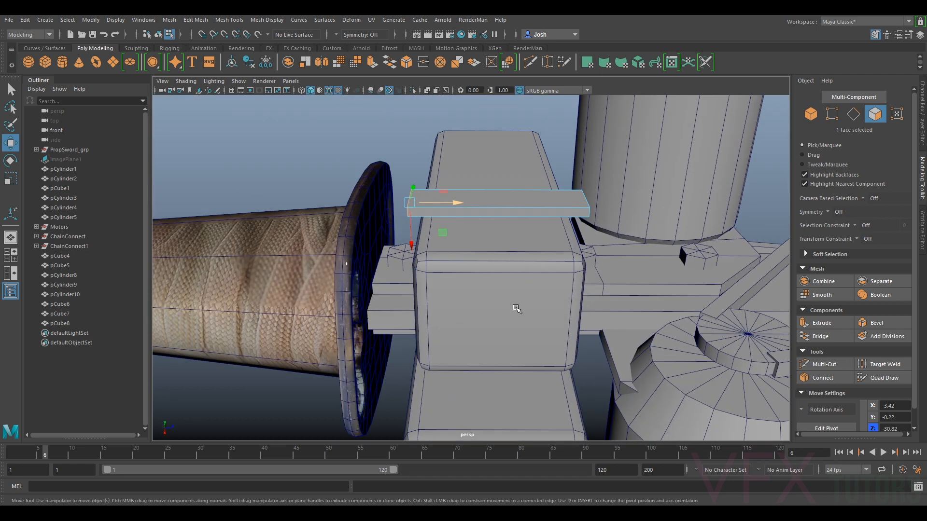
left_click(809, 113)
left_click_drag(475, 232, 626, 255)
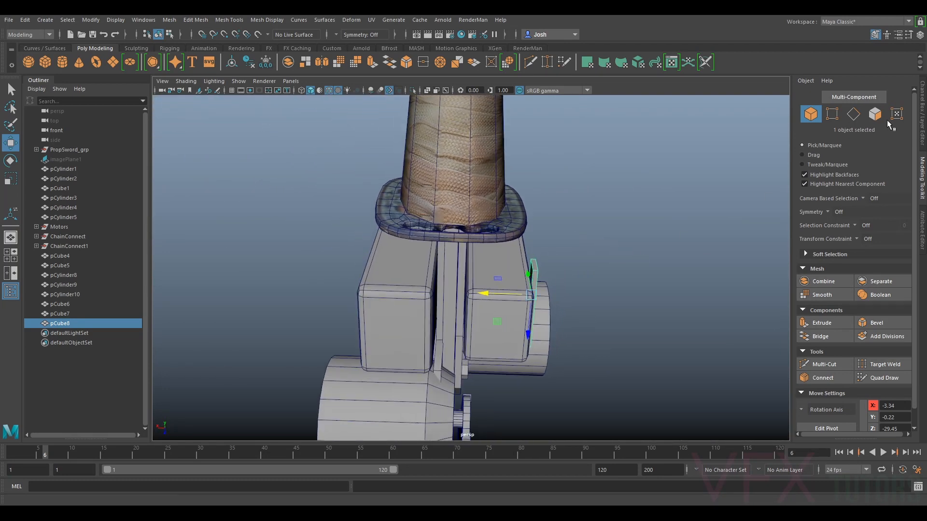
Try stretching the strip's inner face across both side blocks and adjusting its side faces, one to about Z -27.11.
left_click(875, 114)
middle_click_drag(515, 283, 407, 306)
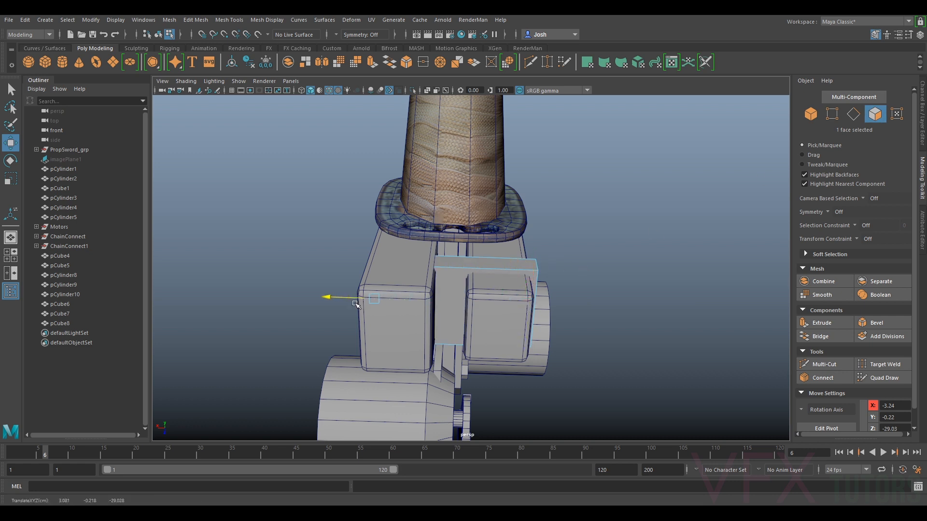
left_click_drag(346, 303, 487, 303, "alt")
middle_click_drag(489, 304, 452, 310)
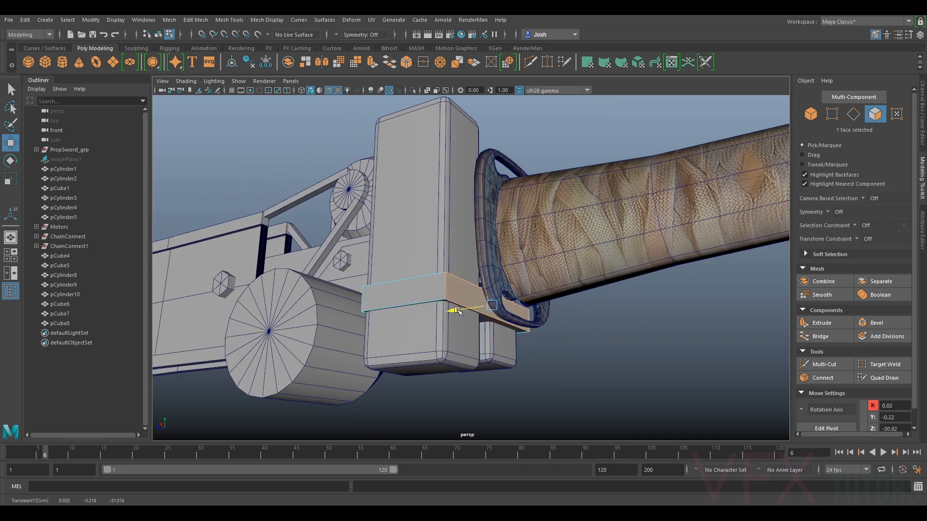
left_click_drag(449, 313, 494, 341, "alt")
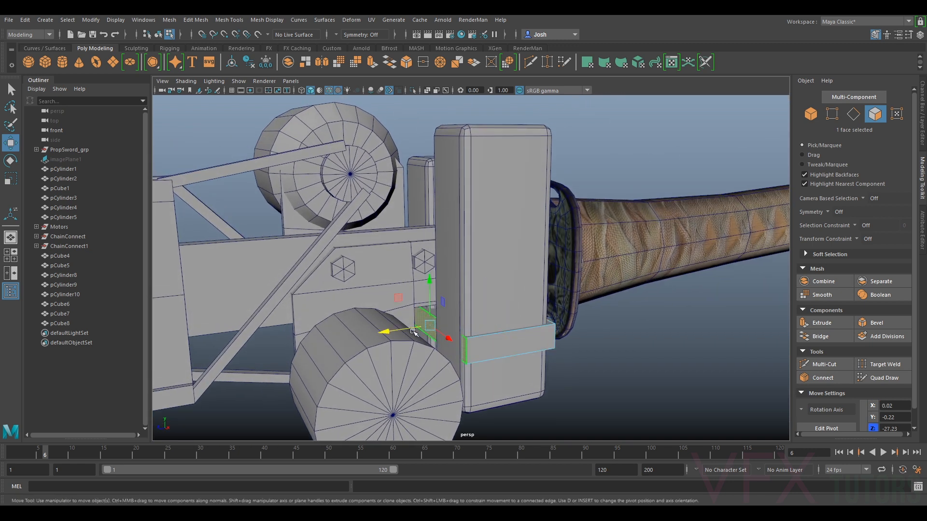
middle_click_drag(414, 332, 407, 330)
left_click_drag(405, 330, 534, 335, "alt")
scroll(530, 336, "up", 5)
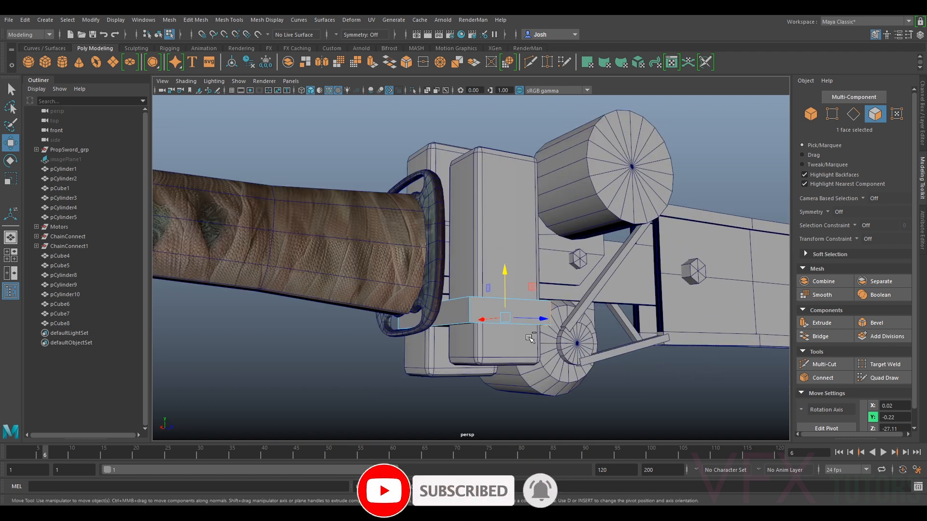
Return to object selection and move the strip closer to the shorter block at about X -3.29.
left_click_drag(516, 333, 574, 299, "alt")
right_click_drag(550, 236, 612, 224)
left_click(521, 296)
left_click_drag(520, 295, 532, 285, "alt")
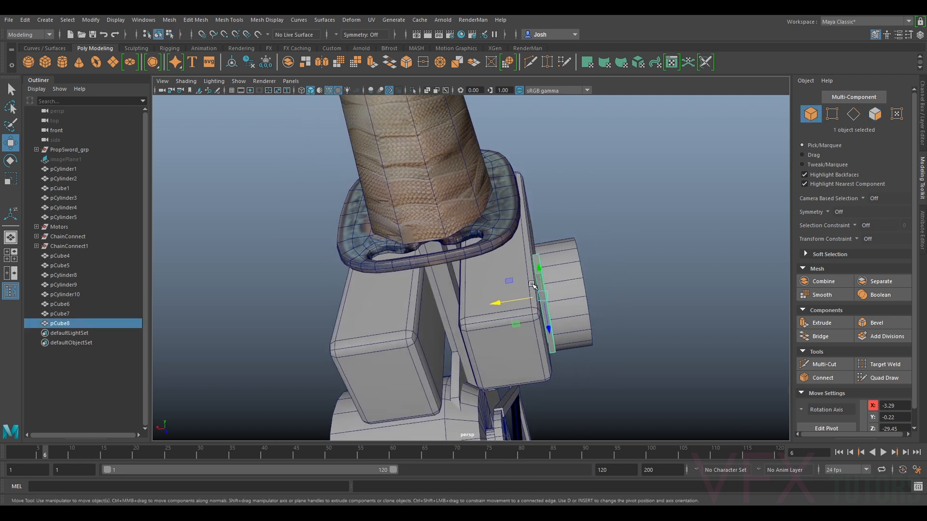
Cut edge loops near both ends of the strip with Multi-Cut.
left_click_drag(585, 295, 652, 274, "alt")
scroll(653, 274, "up", 2)
left_click(853, 114)
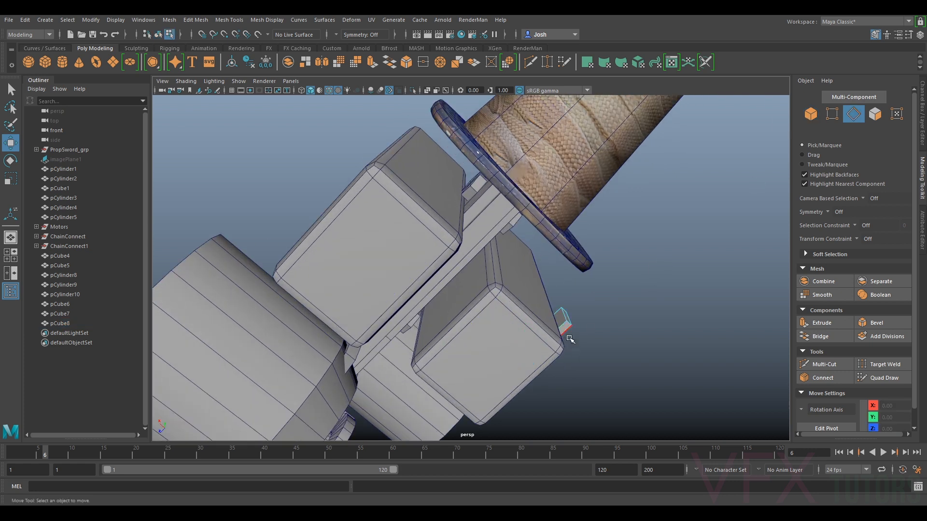
left_click(816, 366)
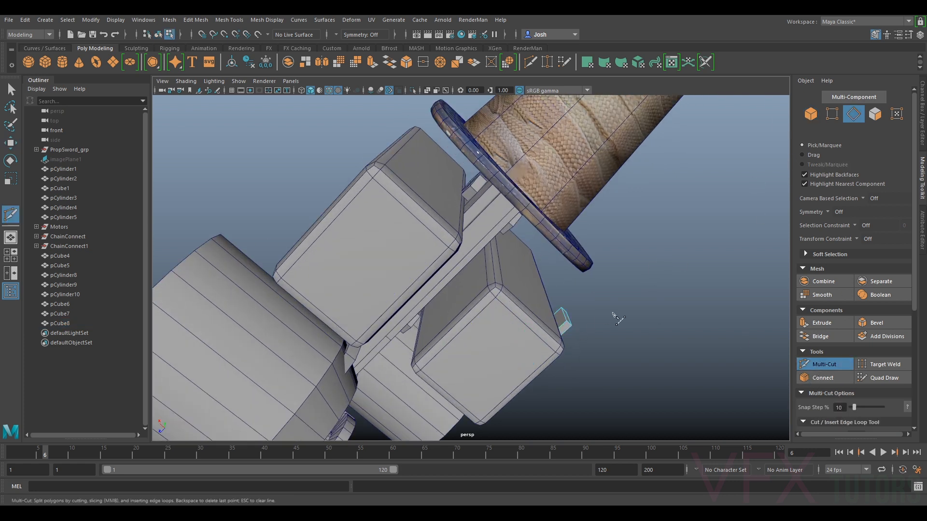
left_click_drag(614, 317, 588, 319, "alt")
left_click_drag(550, 347, 575, 342, "alt")
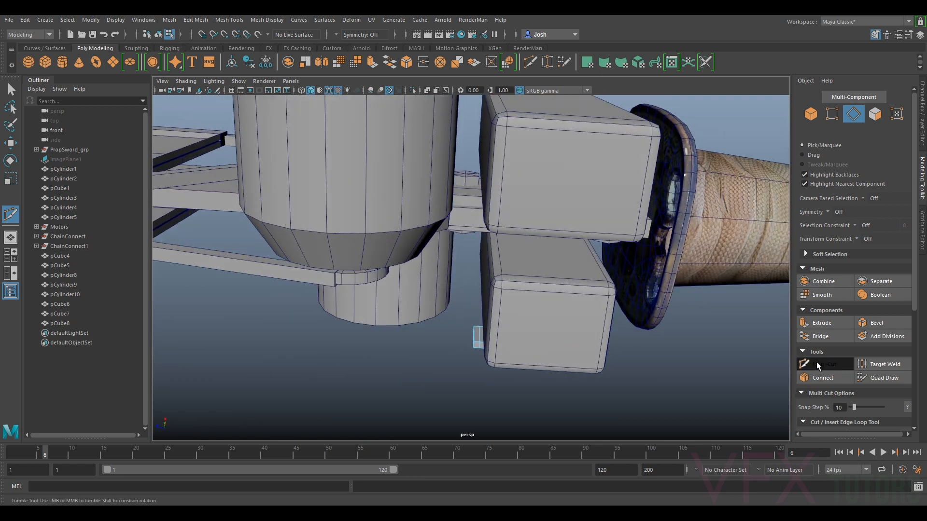
left_click(815, 363)
Extrude the strip's two inner end faces past both side blocks to about X 3.55.
key("F11")
left_click(475, 334)
left_click_drag(475, 334, 560, 294, "alt")
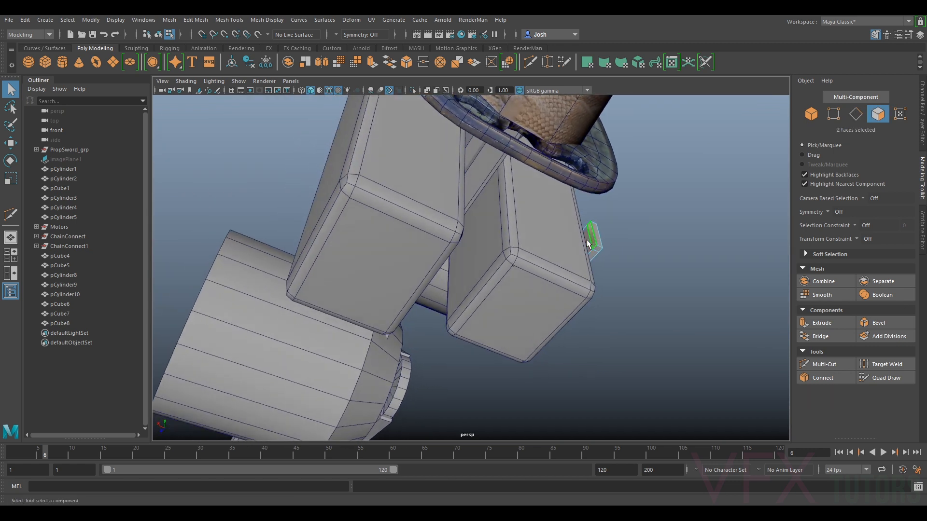
key("ctrl+e")
key("w")
left_click_drag(529, 269, 468, 275)
left_click_drag(424, 253, 391, 256)
left_click_drag(331, 259, 416, 140, "alt")
Try to cut an edge loop near the end of one of the strip's arms with Multi-Cut.
left_click(825, 364)
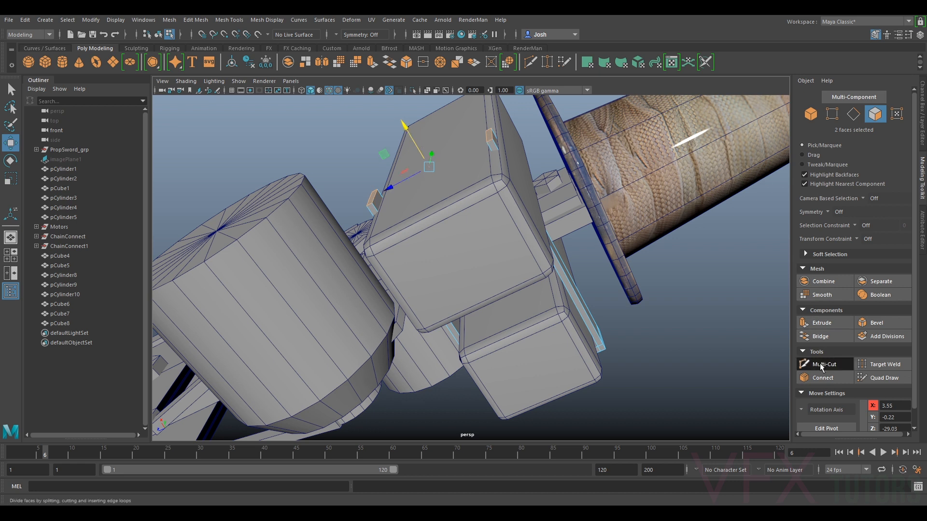
left_click_drag(435, 212, 414, 216, "alt")
right_click_drag(414, 216, 404, 235, "alt")
left_click_drag(404, 235, 381, 259, "alt")
left_click(362, 268)
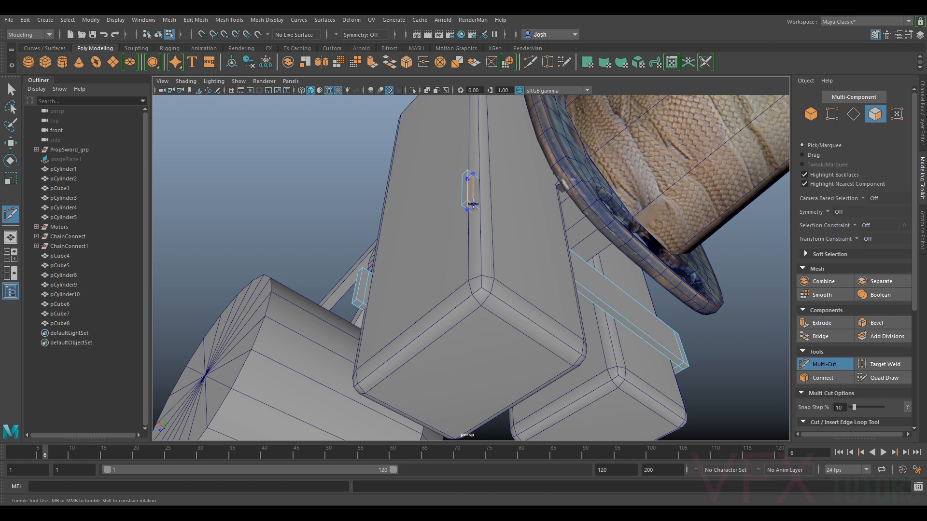
key("ctrl+z")
key("ctrl+z")
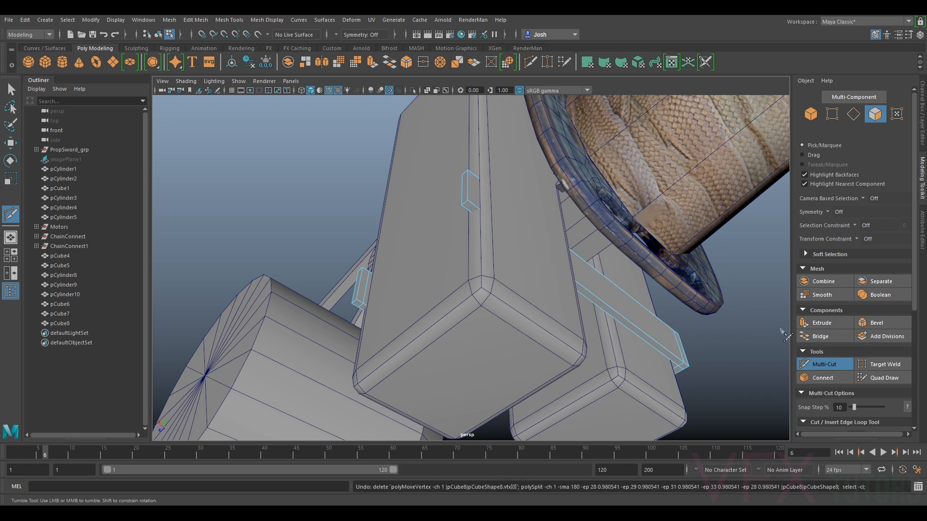
Cut edge loops near the free ends of the strip's two arms with Multi-Cut.
key("q")
left_click(824, 364)
left_click_drag(467, 198, 415, 236, "alt")
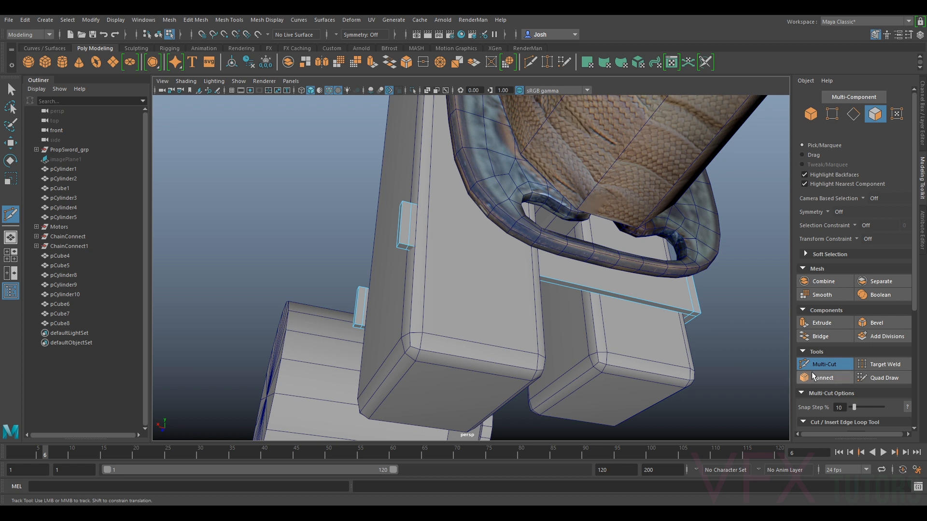
key("q")
Bridge the facing inner end faces of the strip's two arms to close the strap around both side blocks.
left_click(368, 307)
left_click_drag(361, 304, 513, 315, "alt")
left_click(618, 303, "shift")
left_click_drag(641, 297, 351, 270, "alt")
left_click_drag(462, 218, 569, 237, "alt")
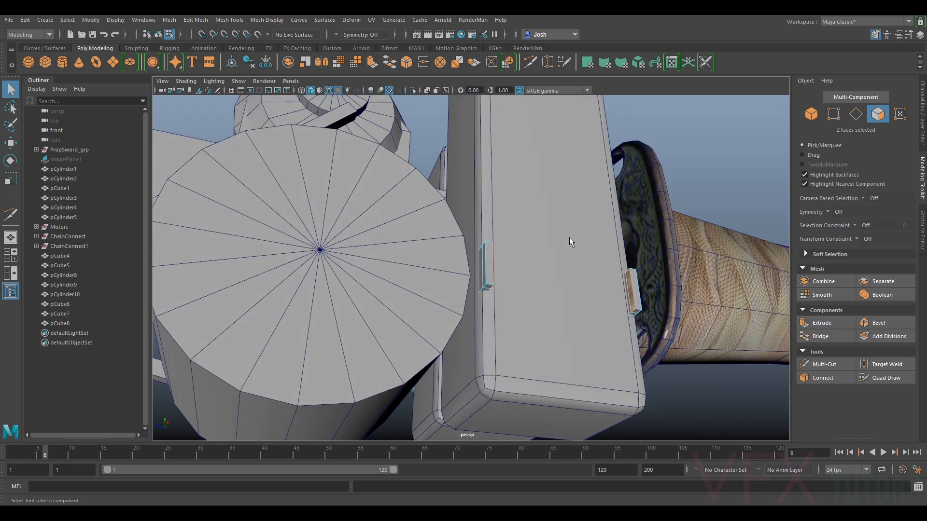
left_click(821, 336)
Move the vertices at the strap's two outer corners on the bridged side along Z, to about -27.1 and -31.02.
left_click_drag(579, 294, 626, 185, "alt")
left_click_drag(571, 256, 550, 285, "alt")
left_click(834, 114)
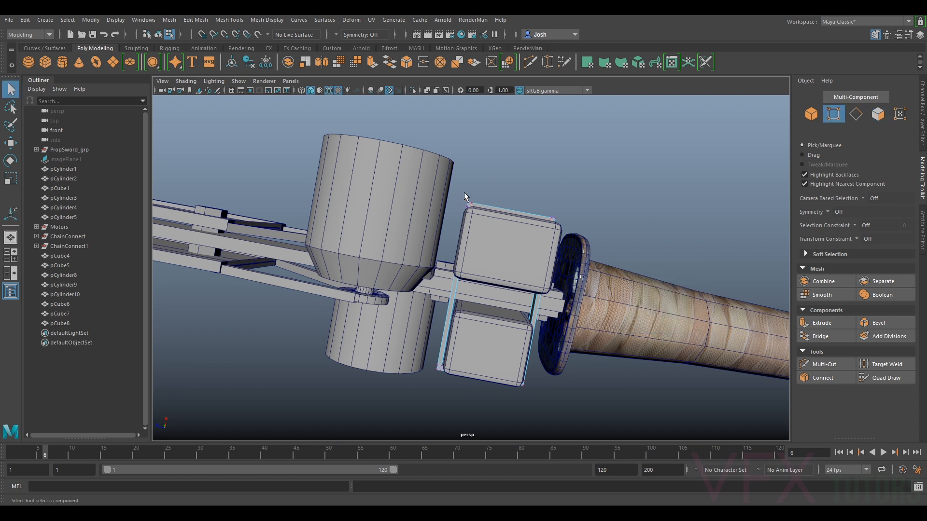
key("w")
mouse_move(456, 192)
left_mouse_down()
mouse_move(494, 224)
mouse_move(454, 206)
left_mouse_up()
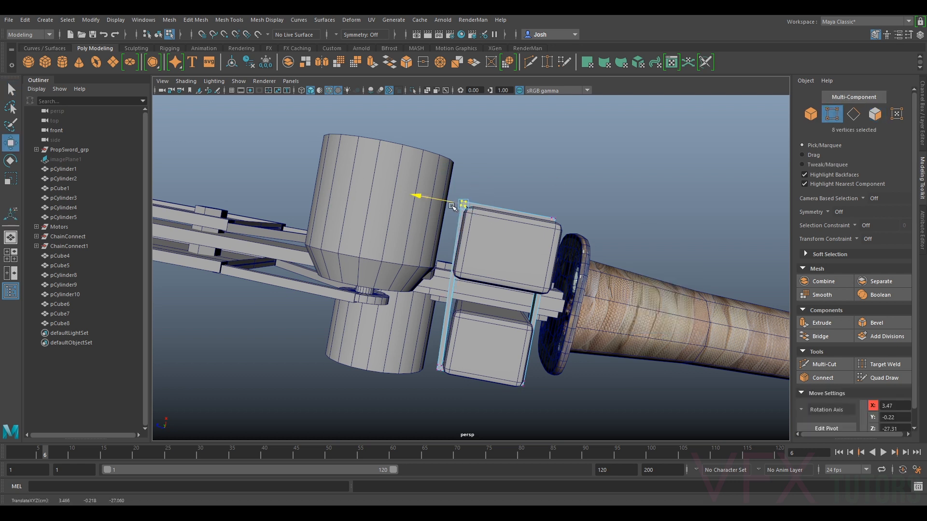
left_click_drag(507, 340, 592, 285, "alt")
left_click(514, 239)
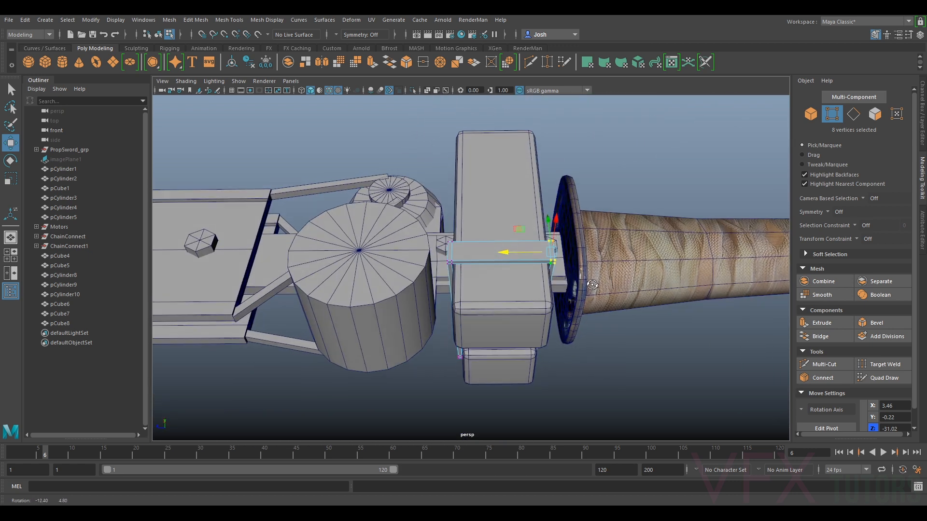
Cut edge loops around the middle of the strap on the outer sides of both blocks.
left_click(825, 368)
left_click_drag(536, 224, 536, 277, "alt")
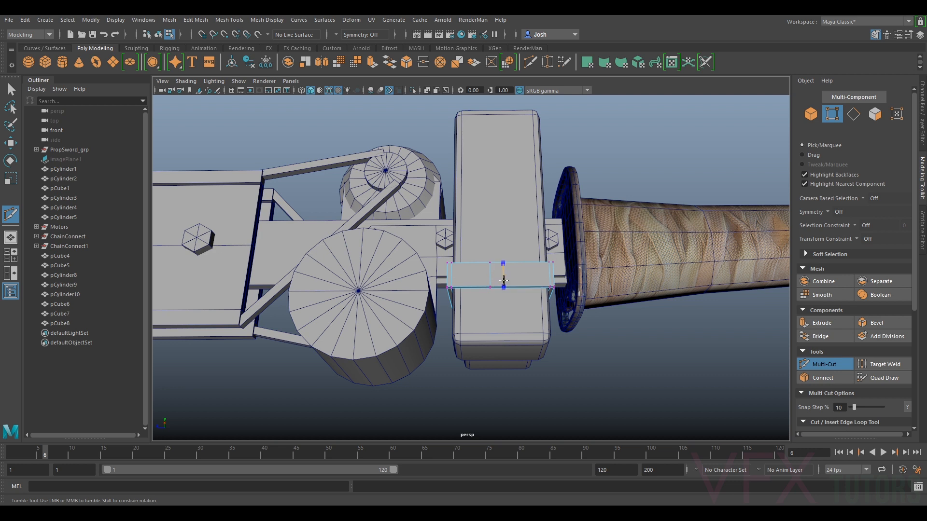
left_click_drag(571, 292, 438, 316, "alt")
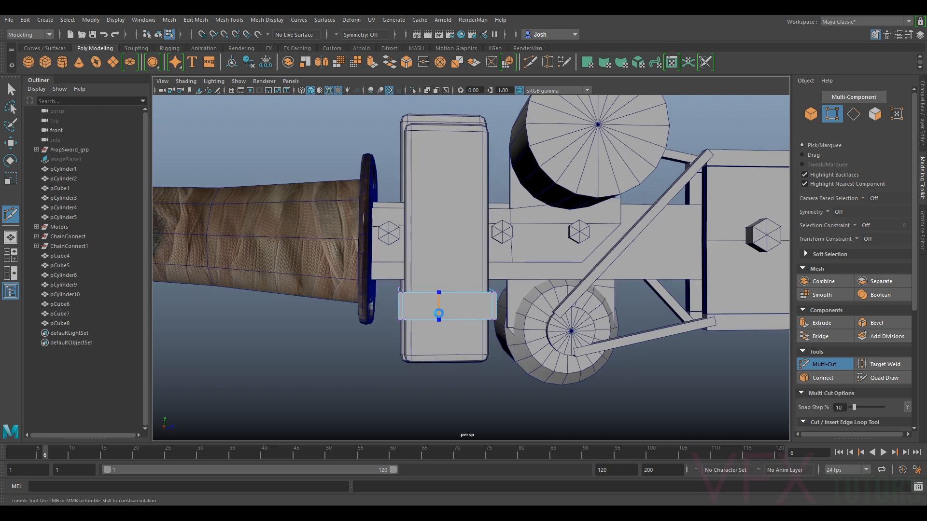
left_click(839, 360)
left_click_drag(510, 335, 477, 283, "alt")
Extrude the underside faces between the middle loops on both sides down past the blocks to about Y -3.18.
left_click(877, 114)
left_click(463, 219)
left_click_drag(463, 231, 577, 251, "alt")
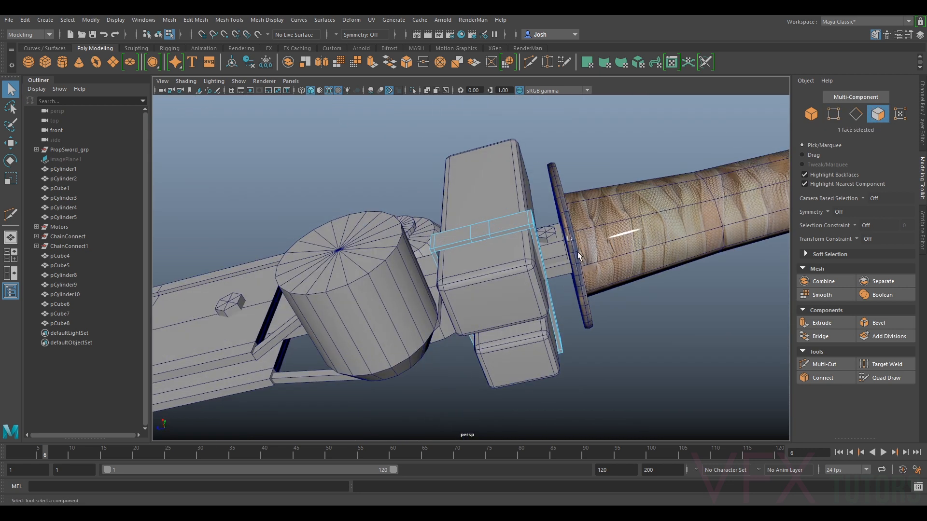
left_click_drag(607, 219, 520, 223, "alt")
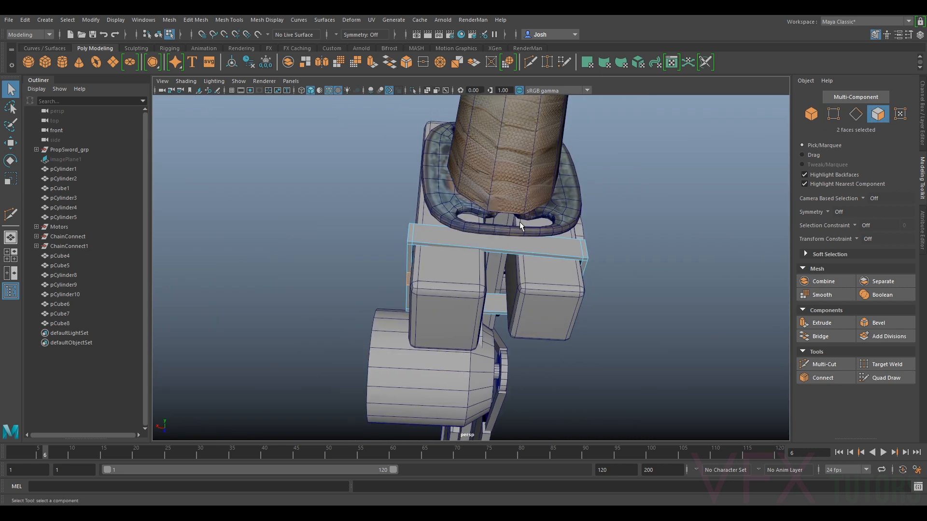
key("ctrl+e")
key("w")
left_click_drag(574, 307, 522, 301, "alt")
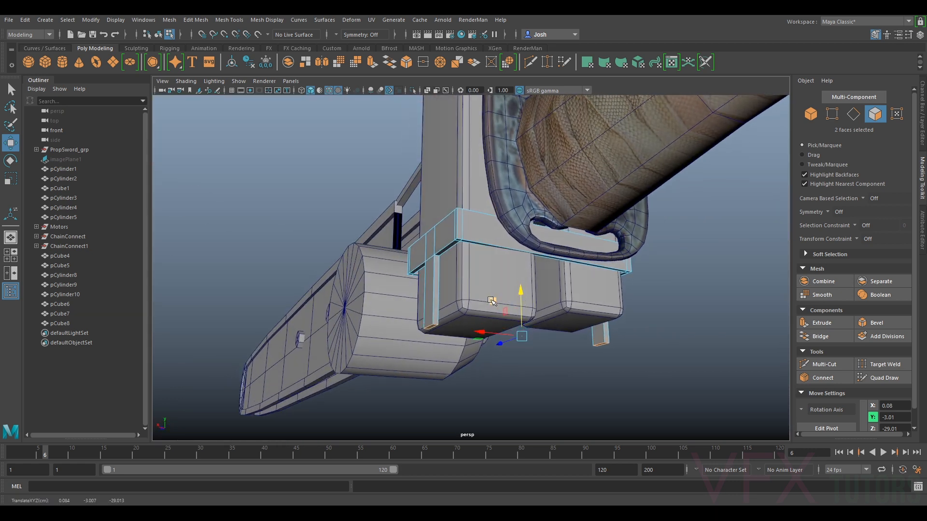
left_click_drag(585, 308, 584, 272, "alt")
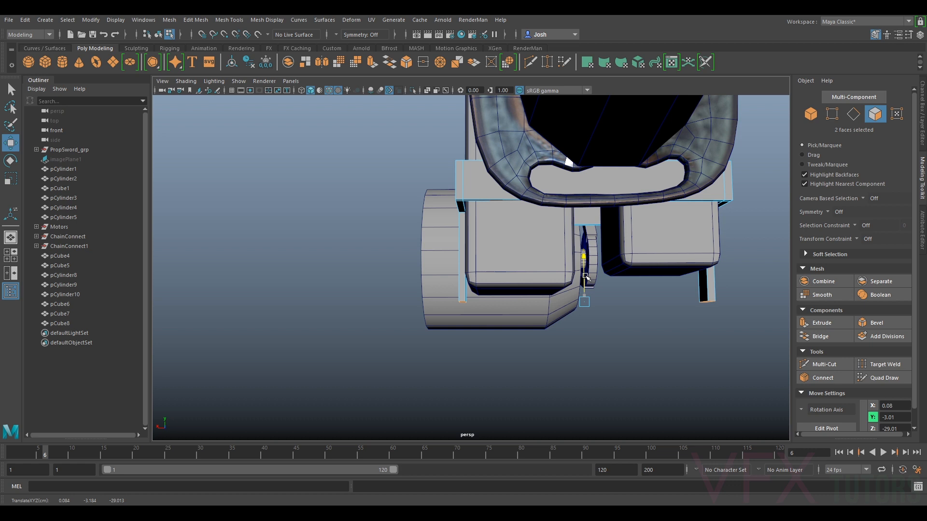
Cut edge loops near the lower ends of the two hanging legs and bridge their inner faces beneath the blocks.
left_click(824, 364)
left_click_drag(488, 270, 547, 281, "alt")
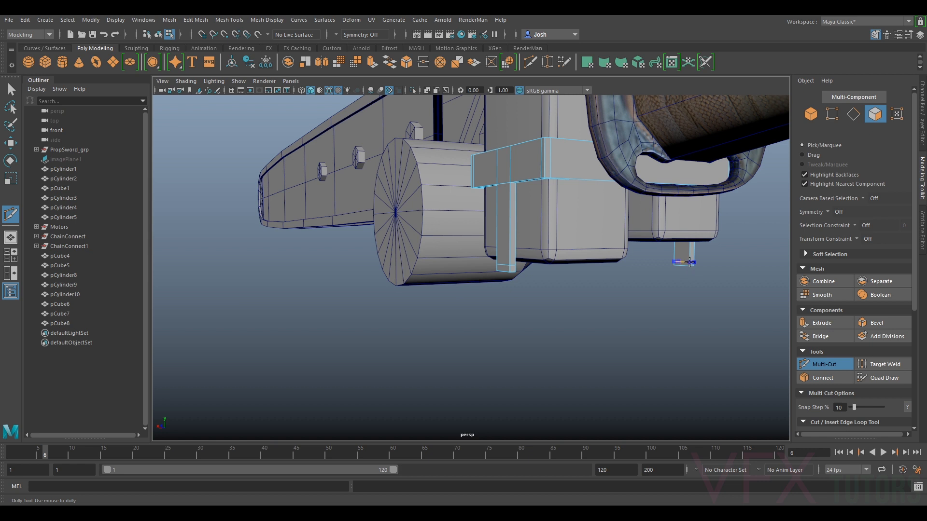
left_click(827, 367)
left_click_drag(650, 307, 573, 293, "alt")
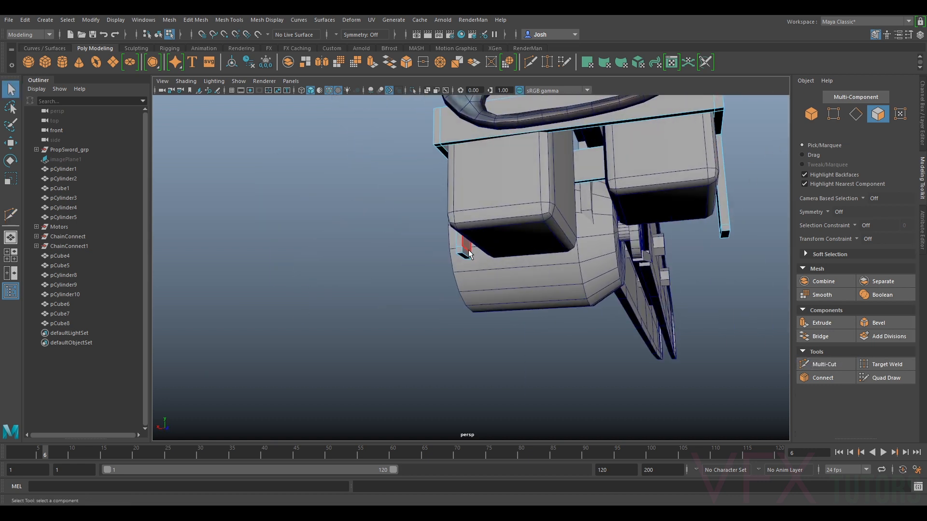
left_click_drag(604, 257, 734, 268, "alt")
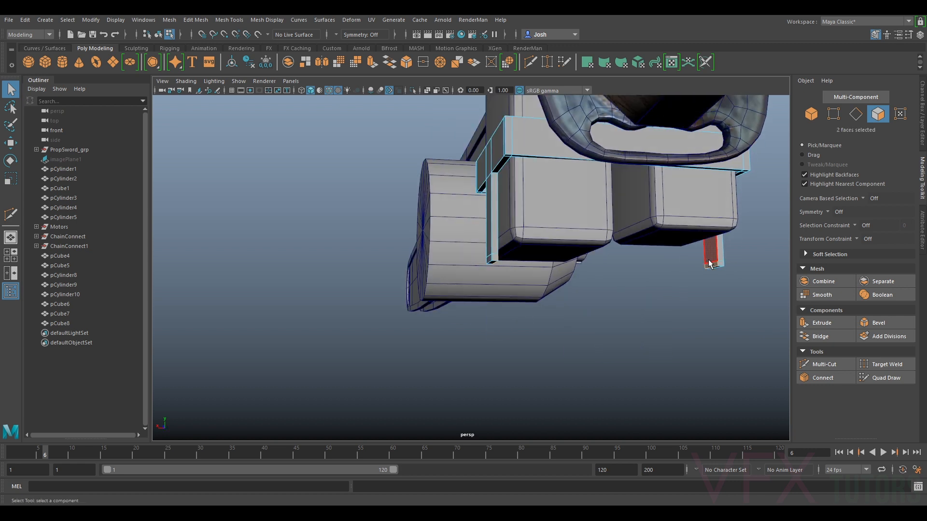
left_click(820, 337)
Return to object selection and lower the shorter side block to about Y -0.36 within the strap.
left_click_drag(644, 290, 519, 262, "alt")
right_click_drag(508, 224, 516, 212)
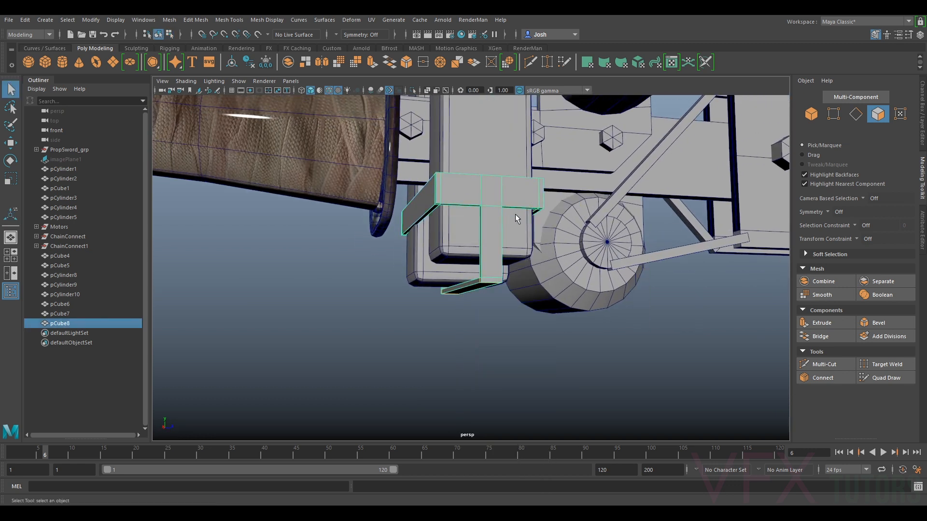
left_click(455, 231)
key("w")
scroll(479, 208, "down", 4)
left_click_drag(477, 185, 451, 239)
right_click_drag(485, 269, 594, 235, "alt")
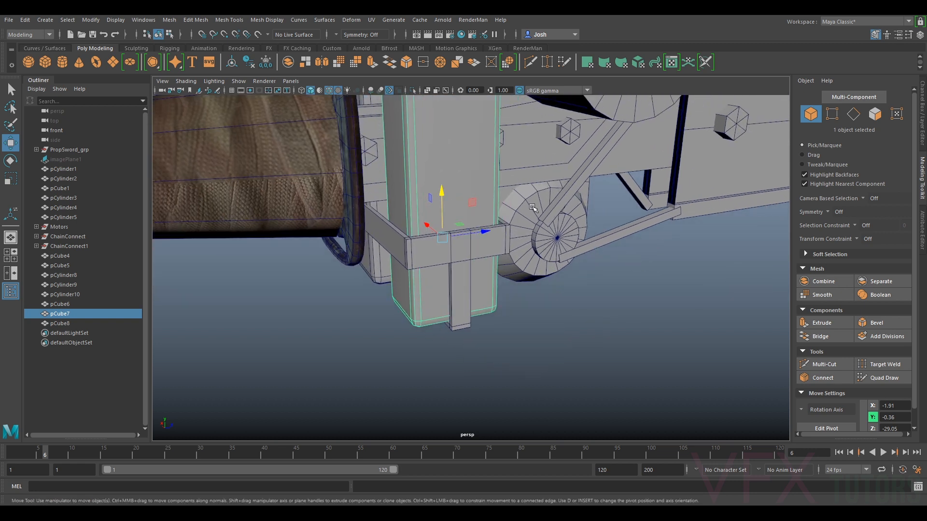
right_click_drag(532, 208, 497, 209, "alt")
left_click_drag(478, 244, 483, 228, "alt")
right_click_drag(405, 208, 501, 220, "alt")
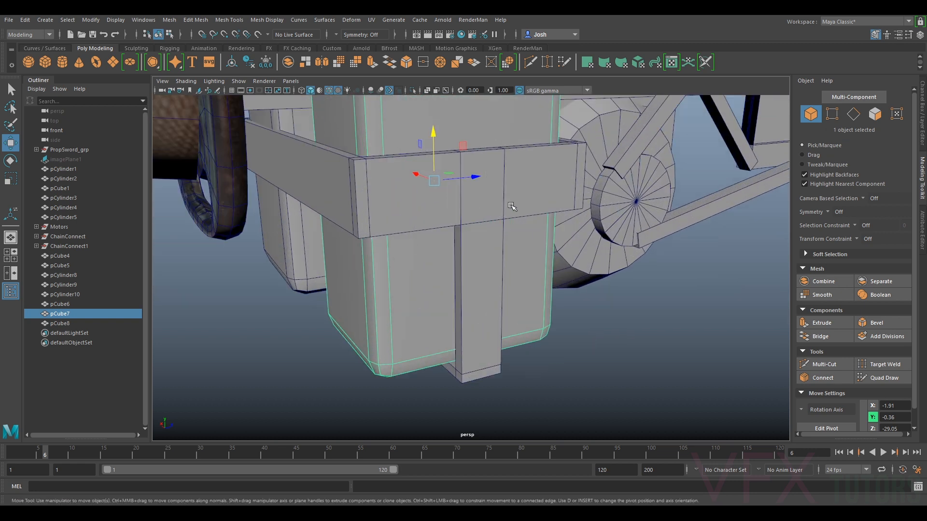
Extrude the strap's two top faces above the legs upward with a thickness of 0.3.
middle_click_drag(510, 204, 497, 296, "alt")
right_click_drag(536, 299, 476, 271, "alt")
left_click(495, 315)
left_click(474, 302)
left_click_drag(414, 308, 538, 292, "alt")
left_click(549, 269, "shift")
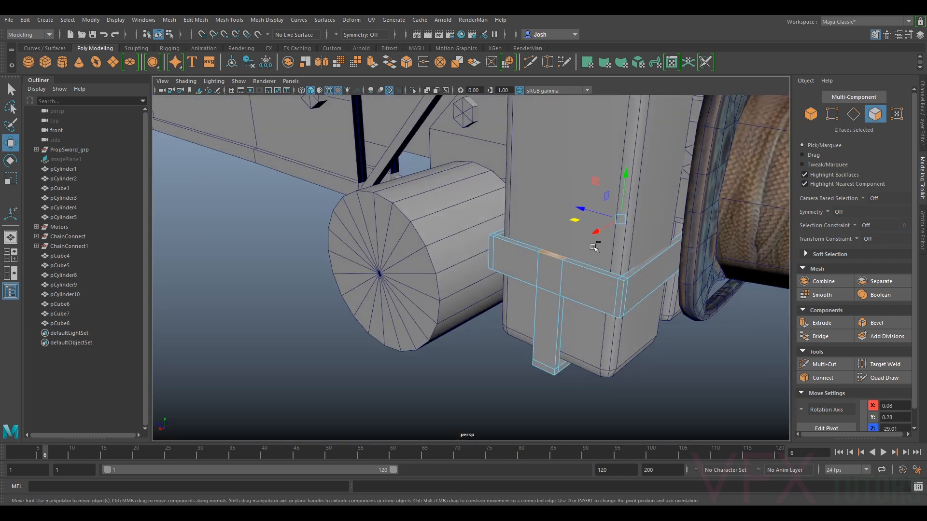
key("ctrl+e")
left_click_drag(635, 279, 641, 280)
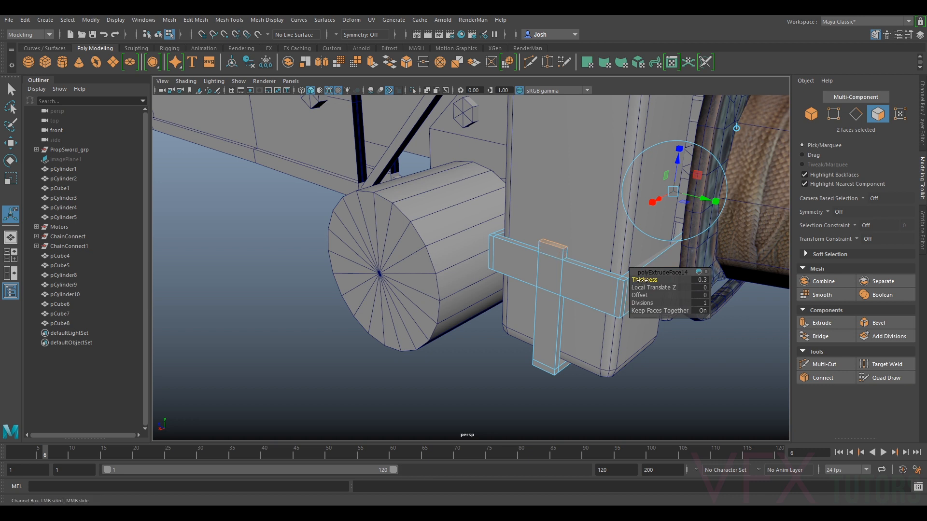
Extrude the two tab tops another 0.3, taper them to about 0.48 along Z, and return to object selection.
key("ctrl+e")
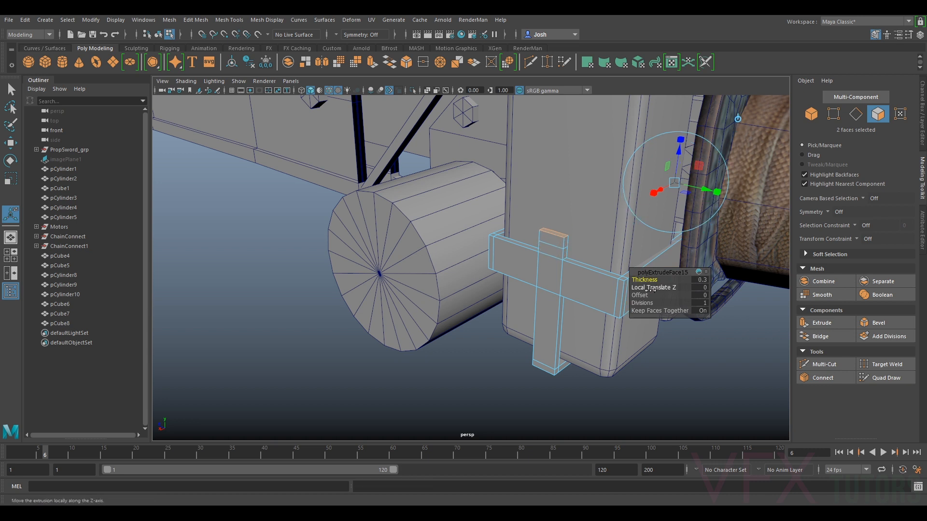
key("ctrl+z")
key("r")
left_click_drag(577, 190, 584, 190)
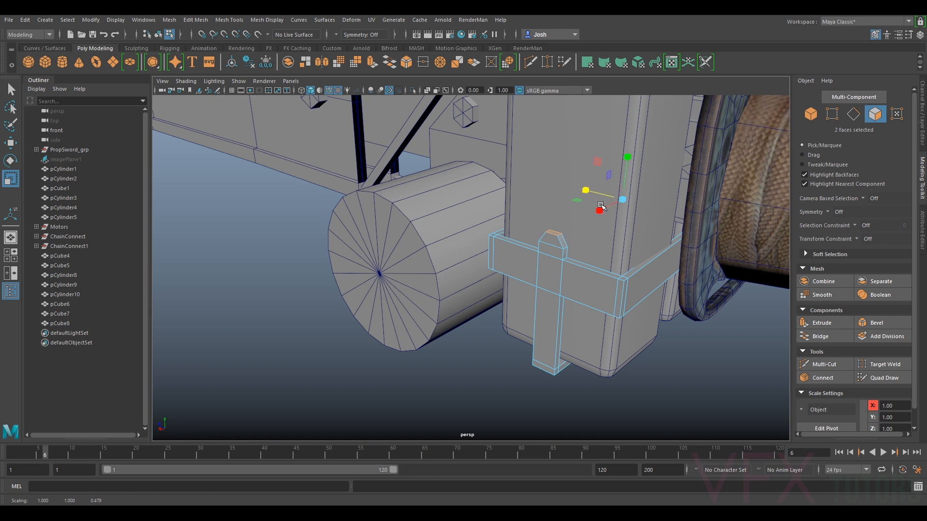
right_click_drag(602, 206, 551, 251, "alt")
left_click_drag(551, 251, 612, 240, "alt")
right_click_drag(612, 240, 570, 259, "alt")
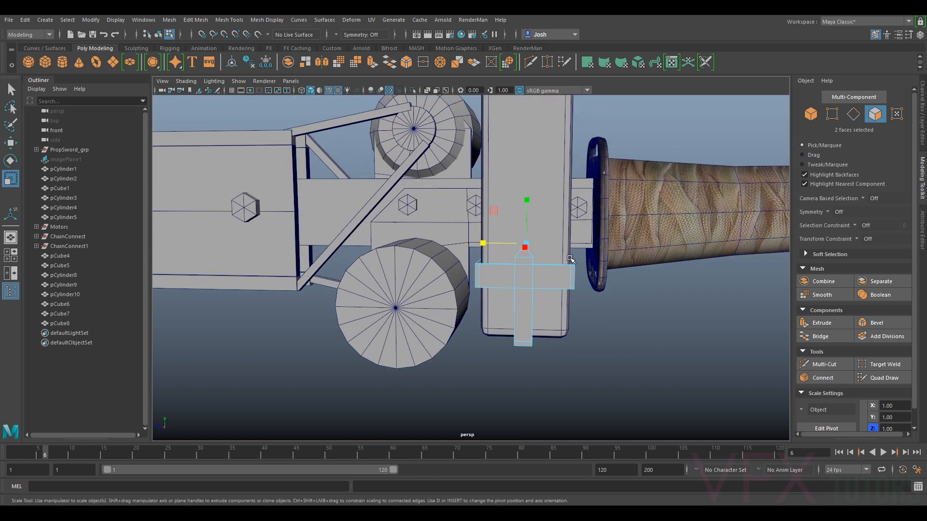
left_click(810, 118)
left_click_drag(710, 218, 589, 285, "alt")
left_click_drag(464, 288, 523, 287, "alt")
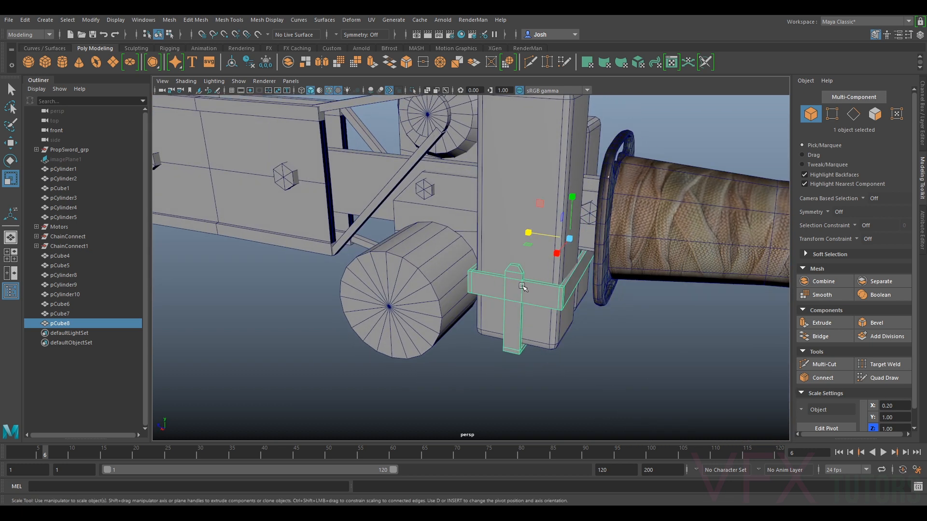
Move the bolt beside the shorter side block along the connector bar to about Z -25.56.
left_click_drag(660, 179, 471, 172, "alt")
left_click(472, 200)
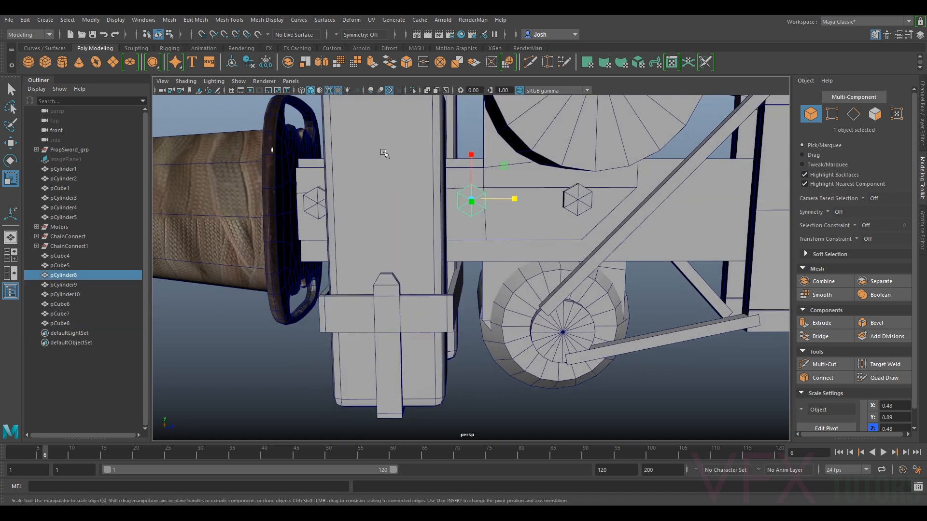
key("w")
left_click_drag(501, 200, 558, 200)
mouse_move(478, 213)
left_mouse_down("alt")
mouse_move(536, 219)
mouse_move(564, 203)
mouse_move(477, 222)
mouse_move(485, 219)
left_mouse_up("alt")
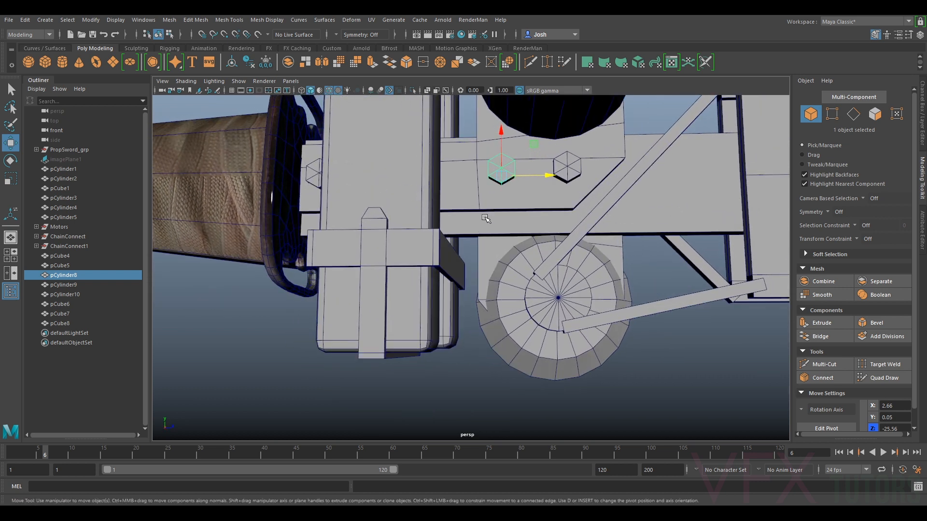
Select the strap and examine how it wraps around the side blocks next to the motor and connector bar.
left_click_drag(464, 250, 490, 261, "alt")
left_click(438, 277)
right_click_drag(490, 261, 476, 265, "alt")
left_click_drag(476, 265, 394, 305, "alt")
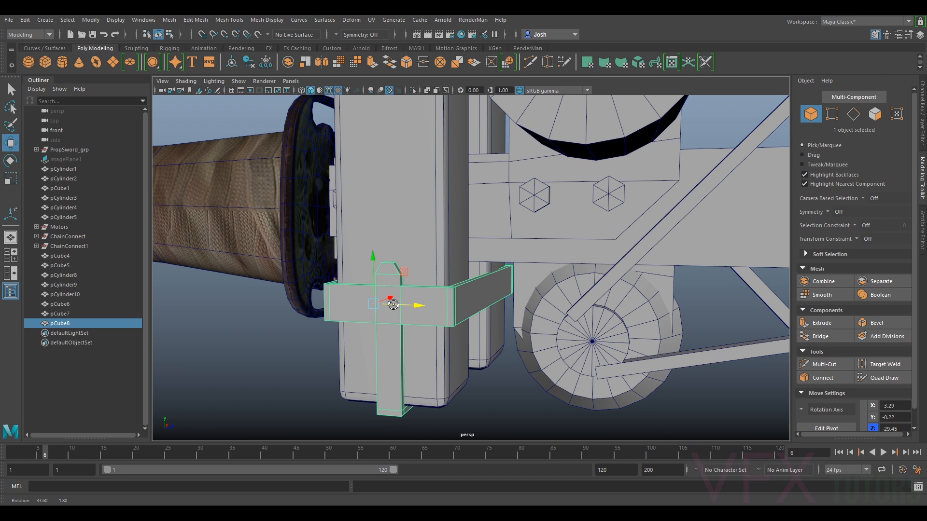
left_click_drag(486, 265, 437, 286, "alt")
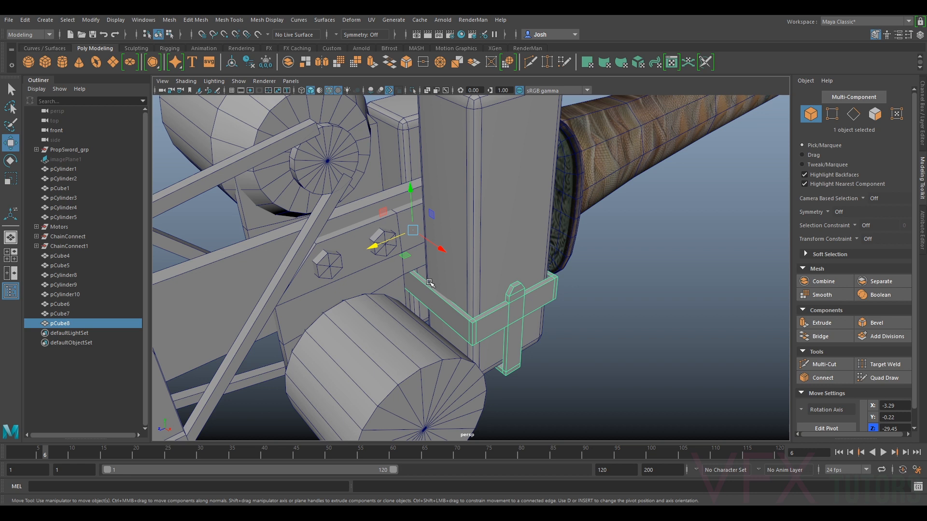
left_click_drag(426, 277, 553, 258, "alt")
scroll(473, 296, "up", 3)
middle_click_drag(472, 297, 474, 299, "alt")
left_click_drag(475, 300, 501, 211, "alt")
left_click_drag(487, 297, 503, 311, "alt")
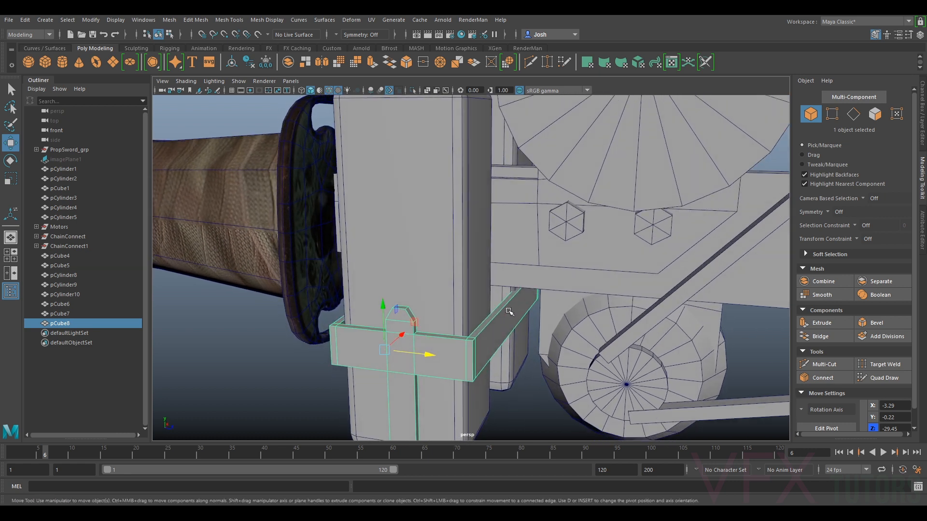
Cut edge loops across the middle of the strap's side facing the motor with Multi-Cut.
scroll(513, 312, "up", 2)
scroll(496, 299, "up", 2)
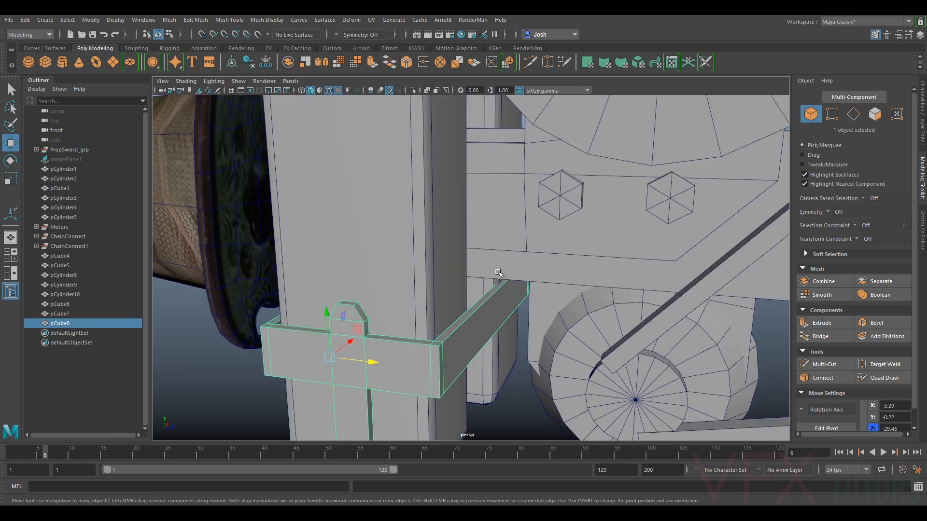
left_click(824, 364)
left_click_drag(512, 304, 427, 290, "alt")
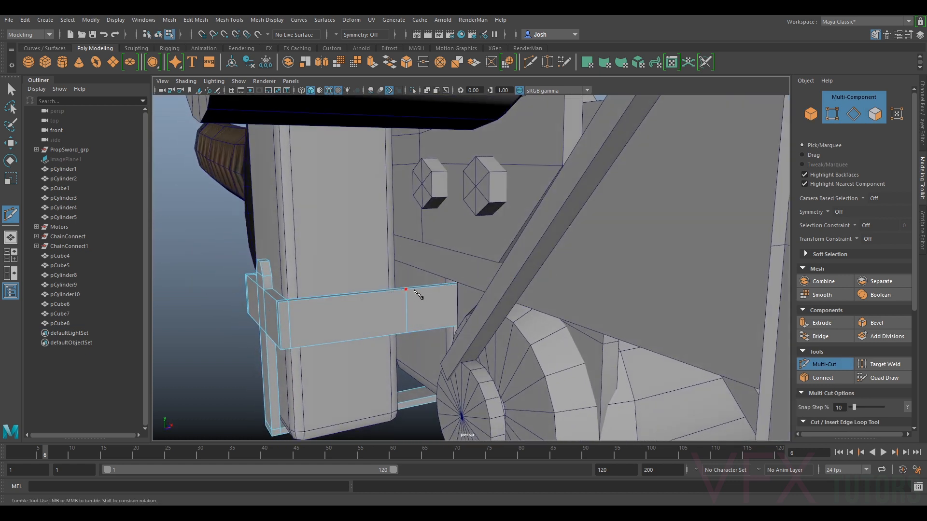
left_click(415, 323, "ctrl")
left_click_drag(415, 324, 484, 324, "alt")
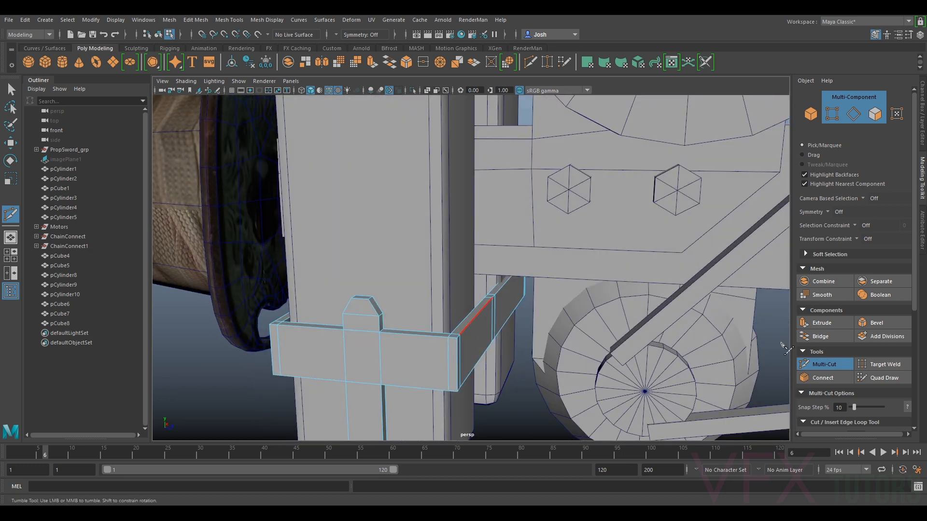
left_click(805, 363)
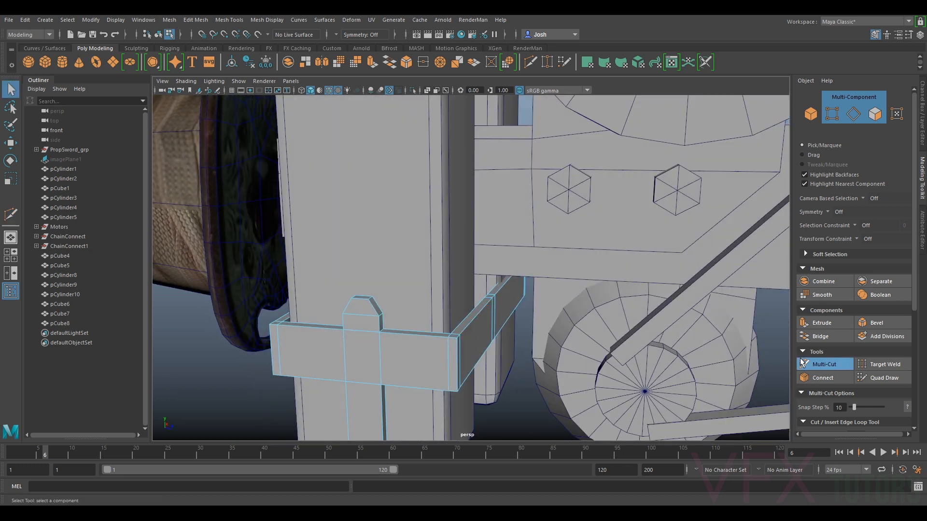
Extrude the strap's narrow motor-side face with Local Translate Z 0.14, and pull its top edge outward to about Z -26.44.
left_click(876, 115)
left_click(491, 306)
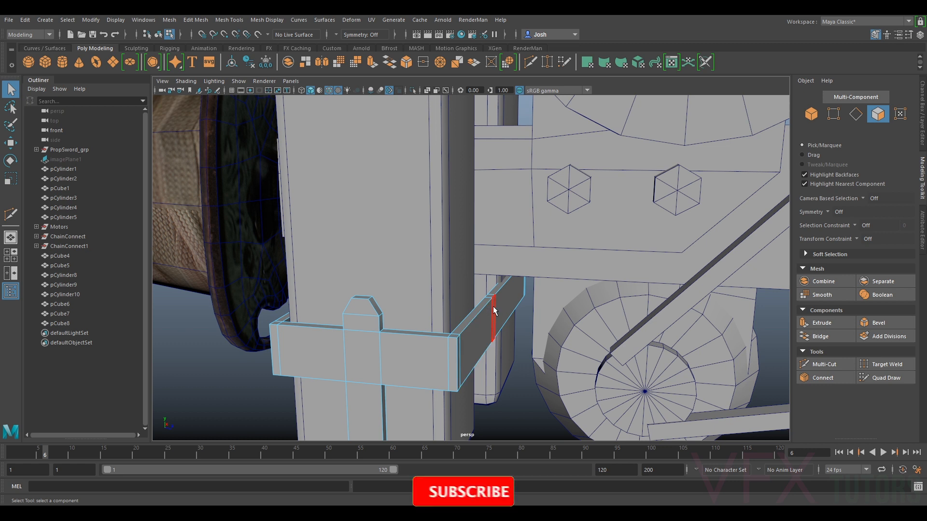
key("ctrl+e")
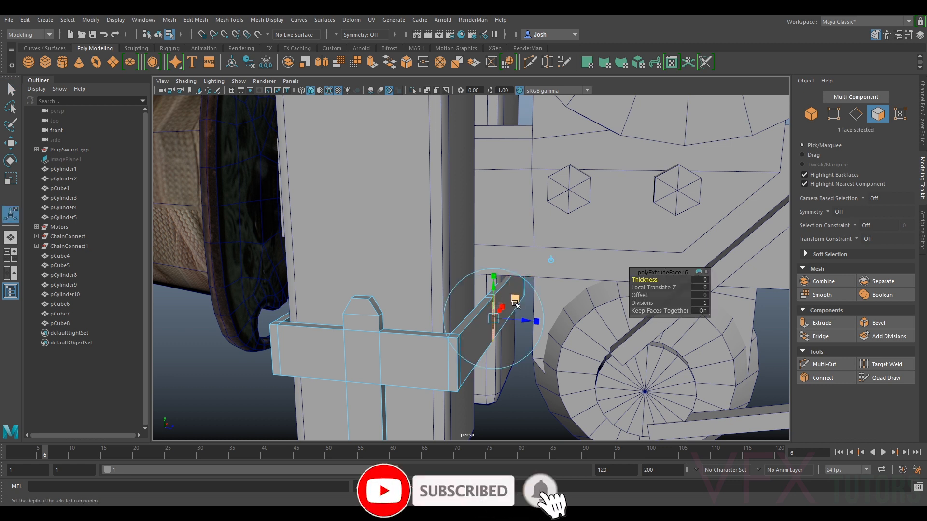
left_click_drag(528, 323, 522, 271)
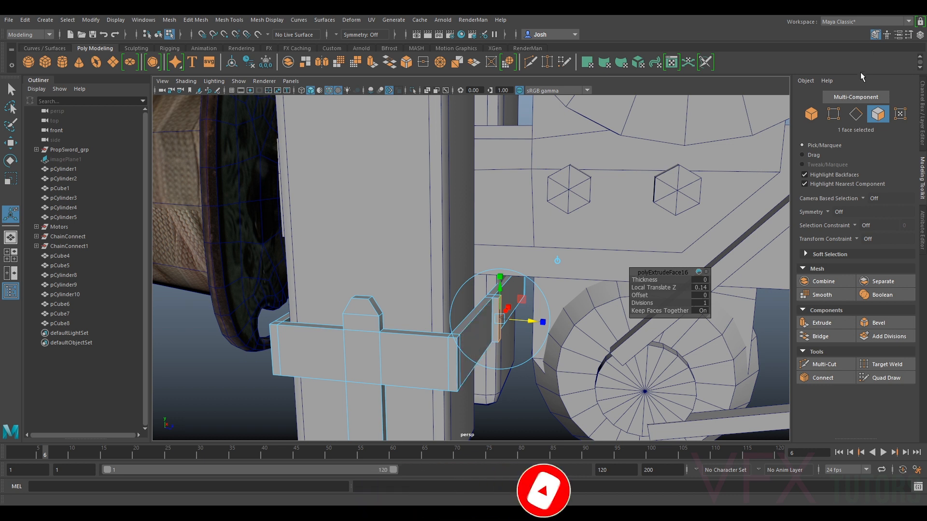
left_click(856, 116)
scroll(448, 293, "up", 5)
left_click(517, 312)
left_click_drag(529, 315, 545, 328)
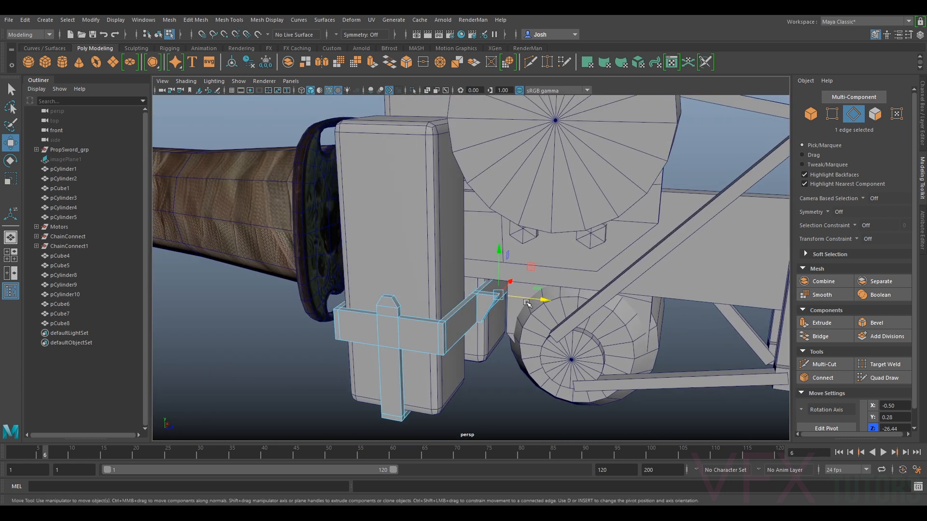
Extrude the two top faces of the wedge upward along the connector bar to about Y 3.88.
left_click(880, 120)
scroll(462, 323, "up", 2)
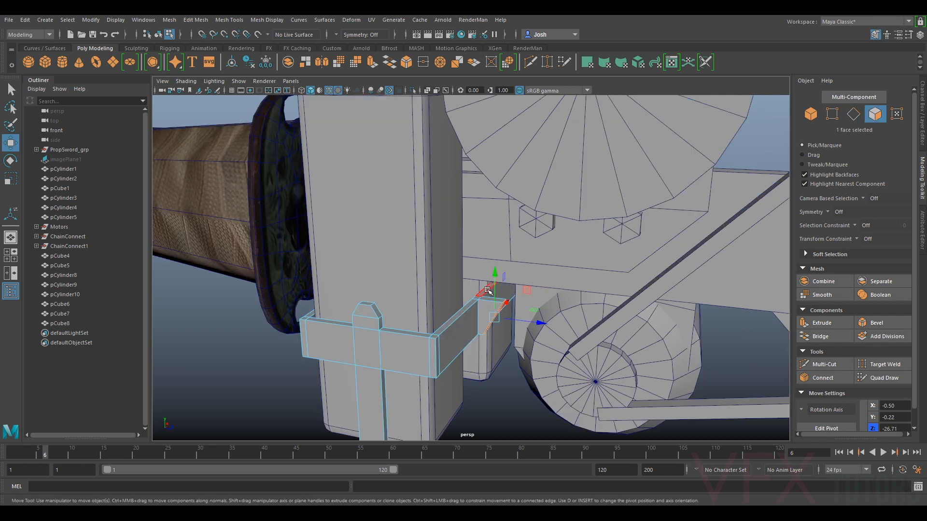
scroll(497, 299, "up", 4)
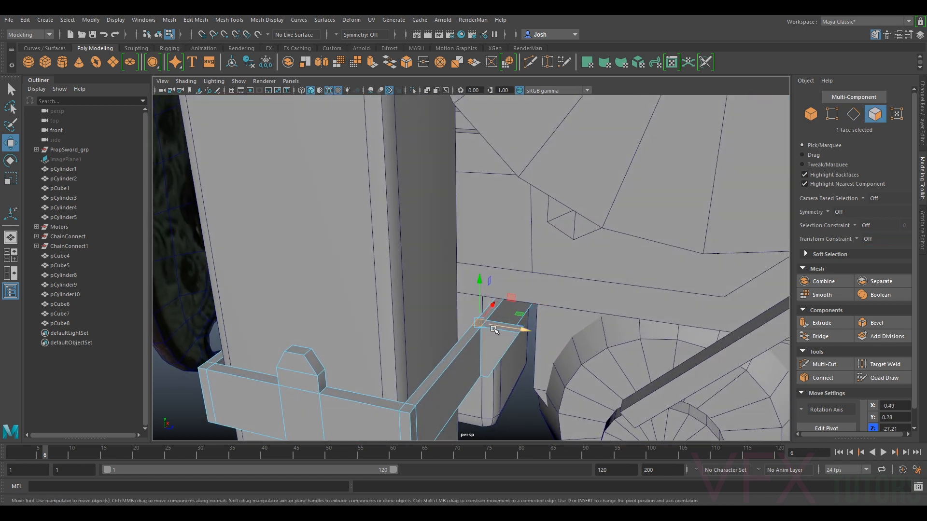
key("q")
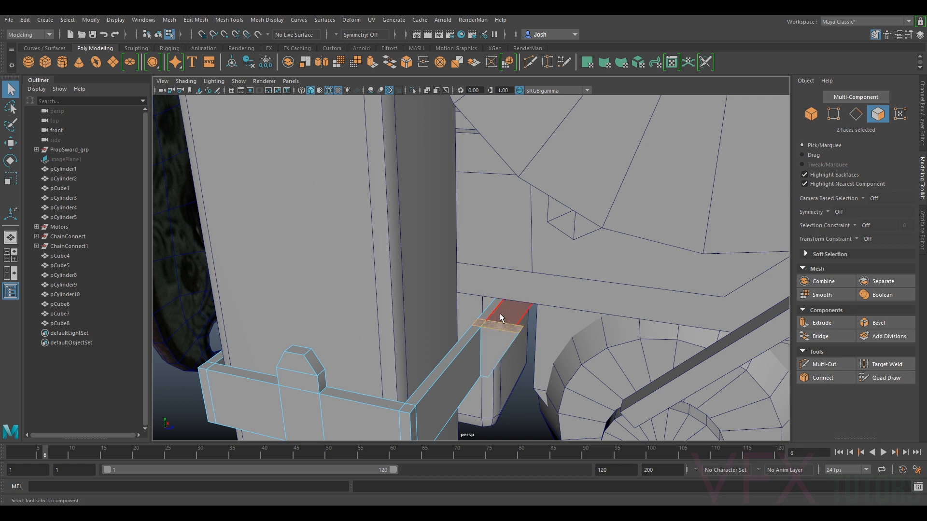
key("ctrl+e")
key("w")
left_click_drag(497, 313, 504, 202, "alt")
scroll(522, 151, "down", 5)
scroll(511, 231, "up", 3)
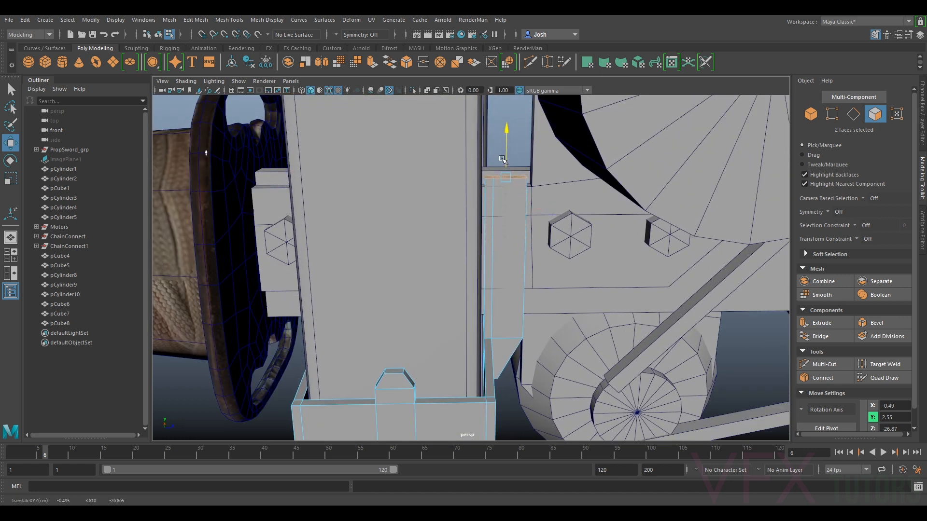
left_click_drag(504, 157, 465, 249, "alt")
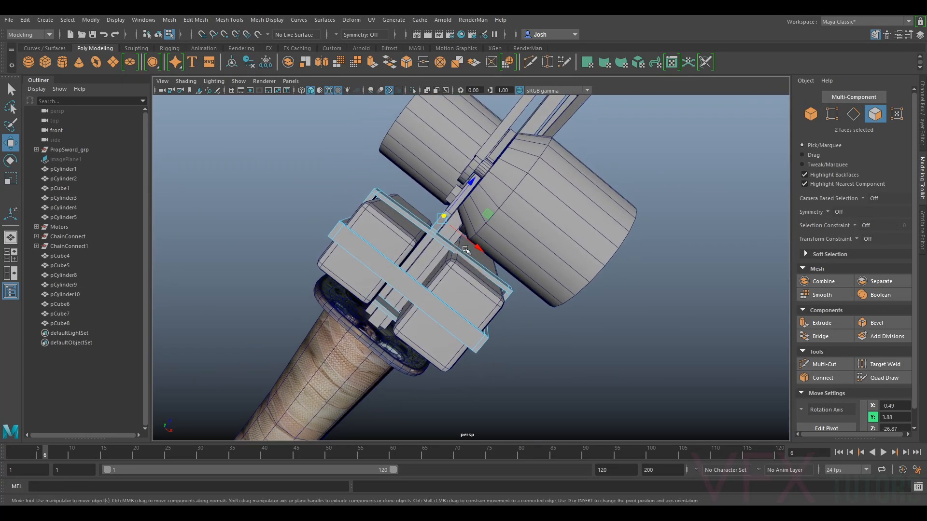
Cut an edge loop with Multi-Cut near the connector bar on the strap's motor-facing band, on the opposite side of the bar.
left_click_drag(541, 207, 511, 309, "alt")
scroll(463, 327, "up", 4)
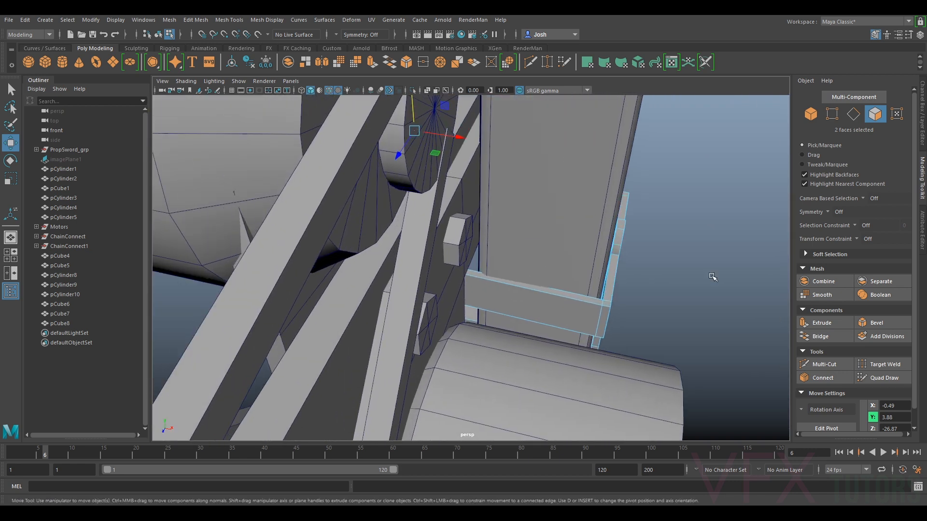
left_click(824, 364)
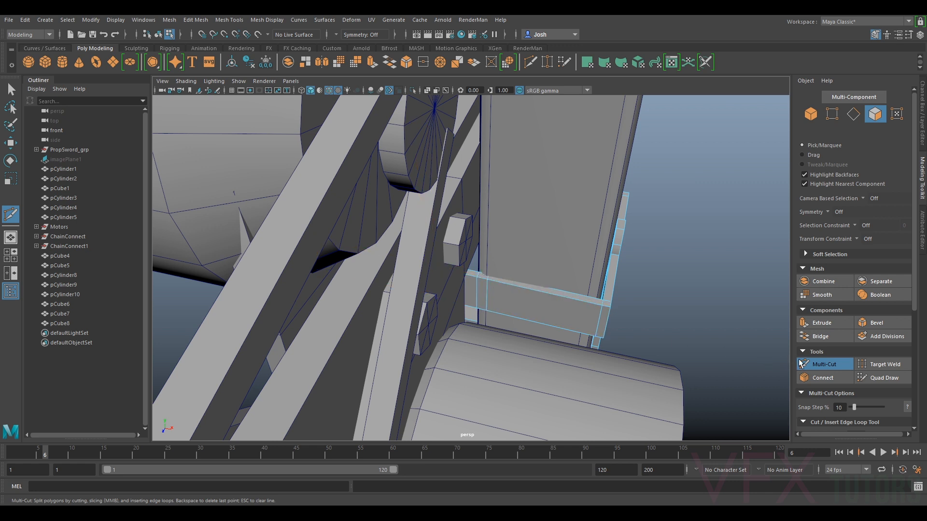
key("q")
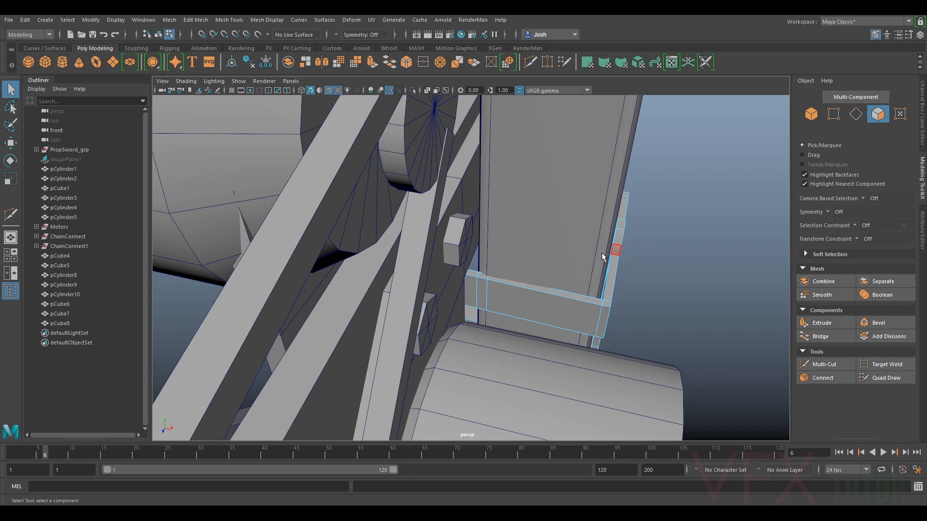
Extrude the narrow strap face beside the bar and pull its top edge toward the motor to about Z -26.31.
left_click(486, 296)
left_click_drag(497, 291, 476, 290, "alt")
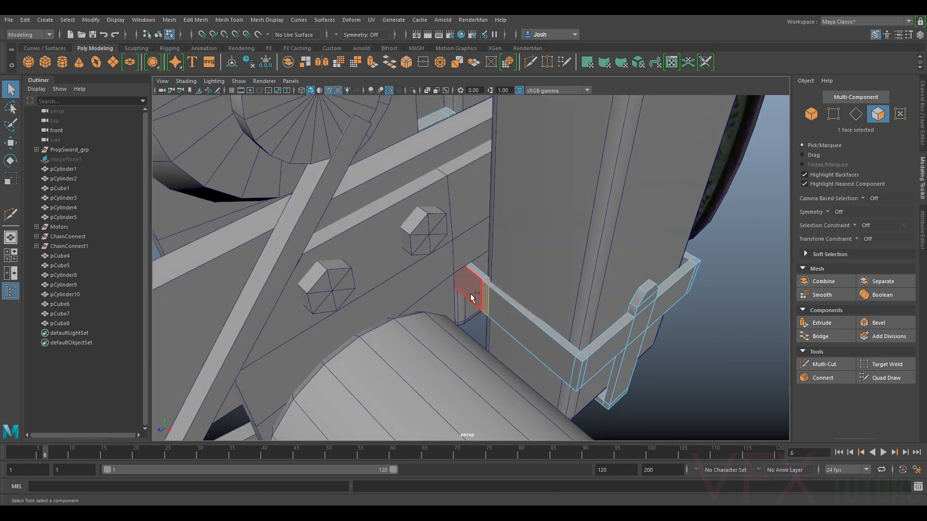
key("ctrl+e")
key("w")
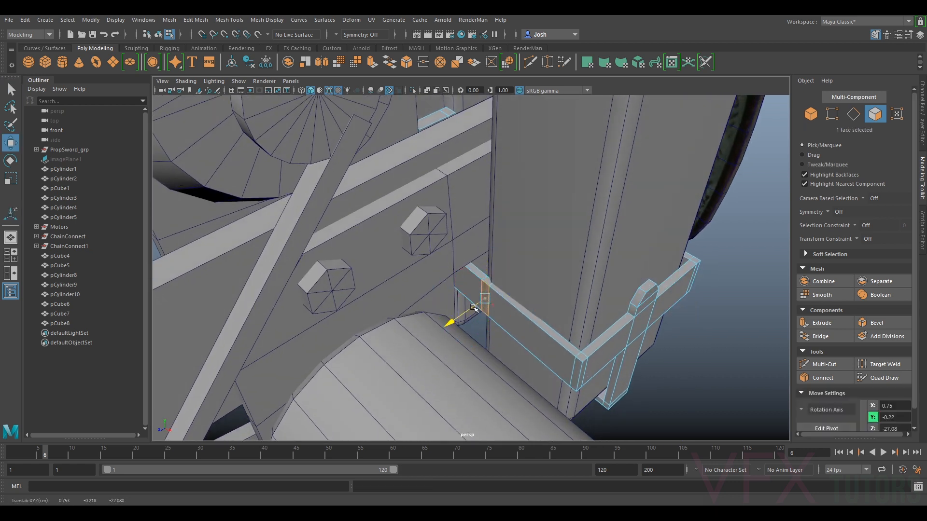
left_click(854, 113)
left_click_drag(472, 295, 466, 297)
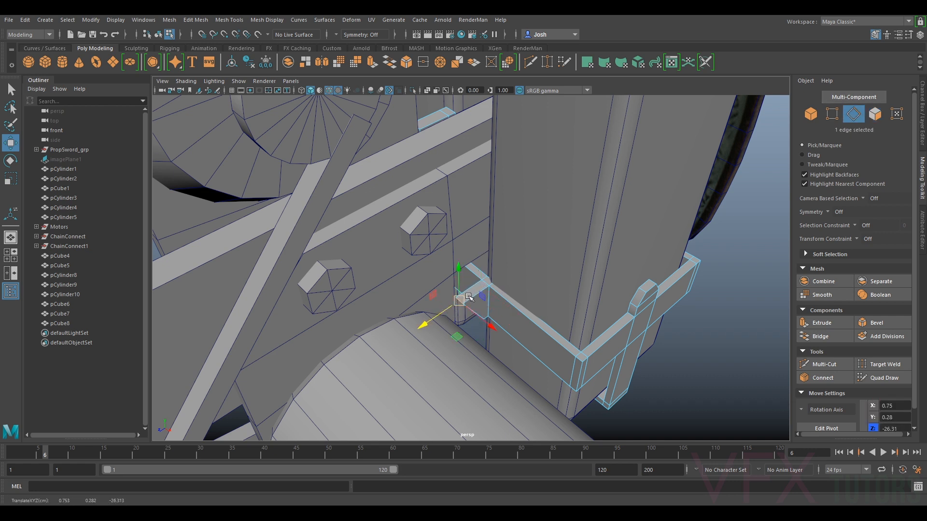
Extrude the top faces of this second motor-side wedge upward to form a plate along the connector bar.
left_click(878, 116)
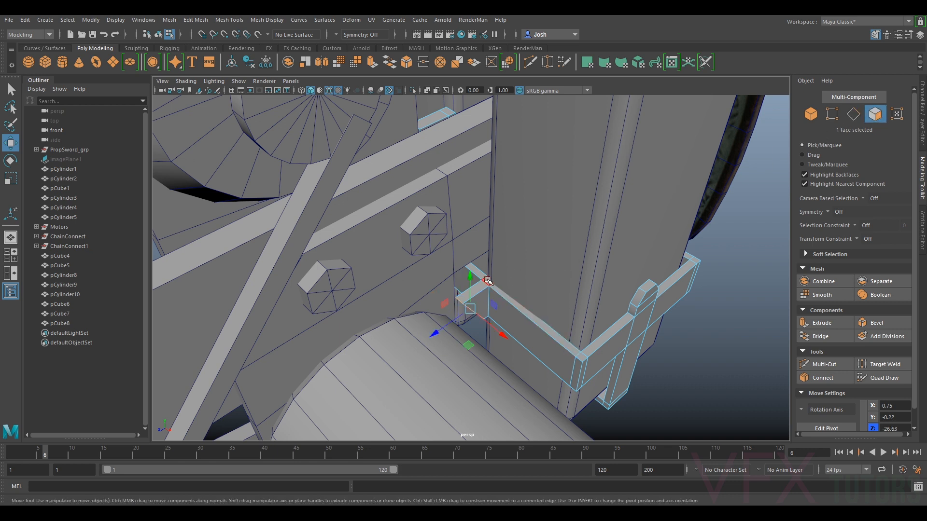
key("q")
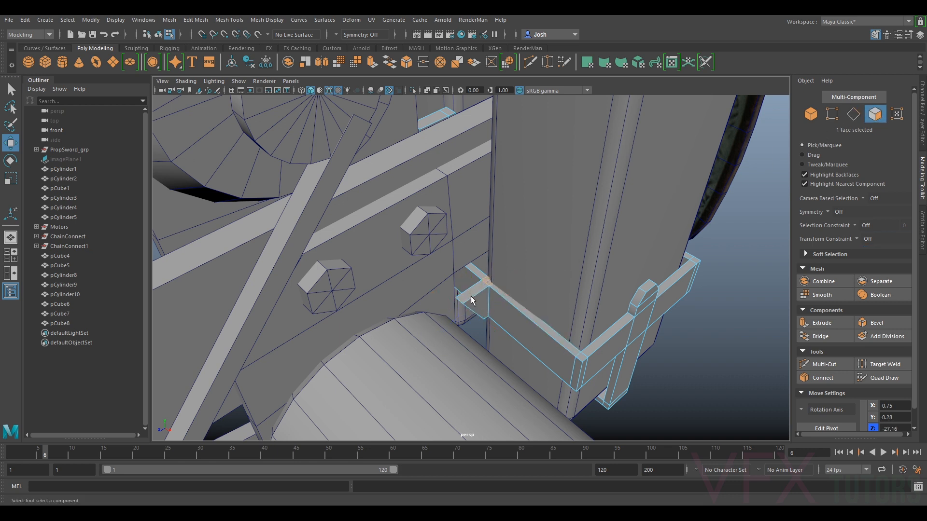
right_click_drag(472, 292, 498, 268, "shift")
left_click_drag(480, 272, 519, 274)
Cut edge loops with Multi-Cut into the strap's handle-side band on both sides of the connector bar.
left_click(824, 364)
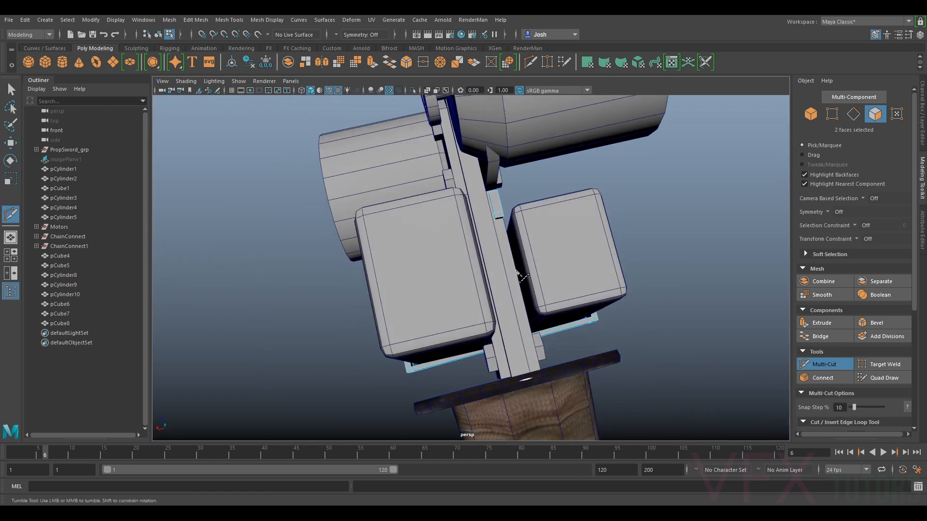
left_click_drag(479, 369, 483, 217, "alt")
right_click_drag(546, 325, 579, 314, "alt")
left_click_drag(521, 290, 507, 223, "alt")
middle_click_drag(507, 222, 485, 252, "alt")
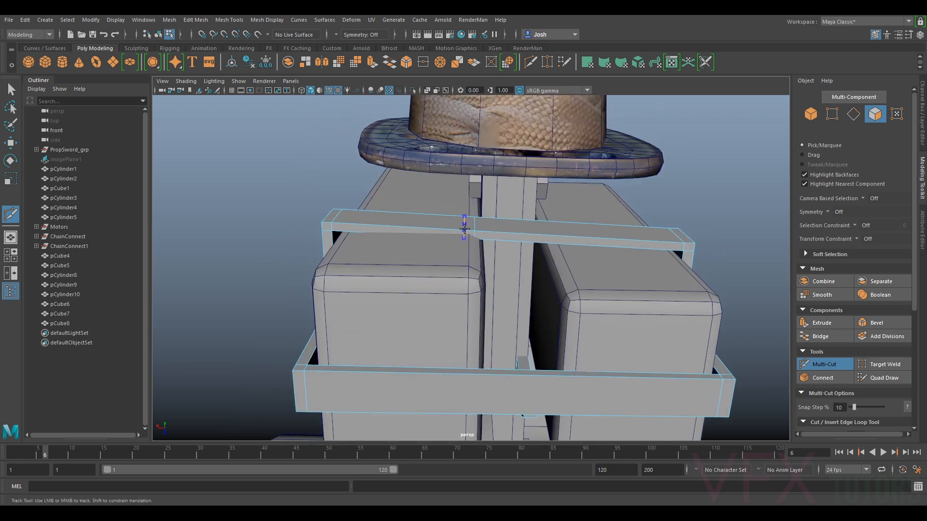
left_click_drag(612, 233, 499, 236, "alt")
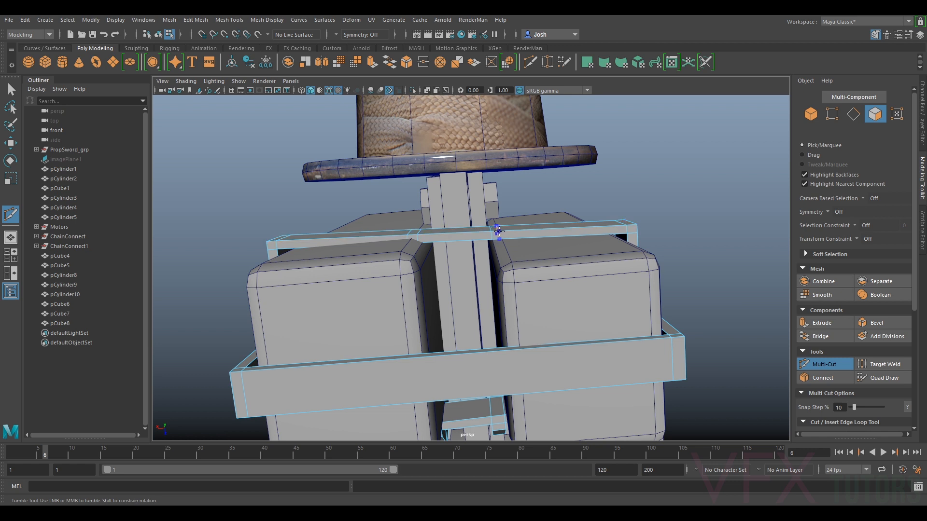
Extrude the two narrow handle-side faces beside the bar and pull their top edges toward the guard to about Z -31.66.
key("q")
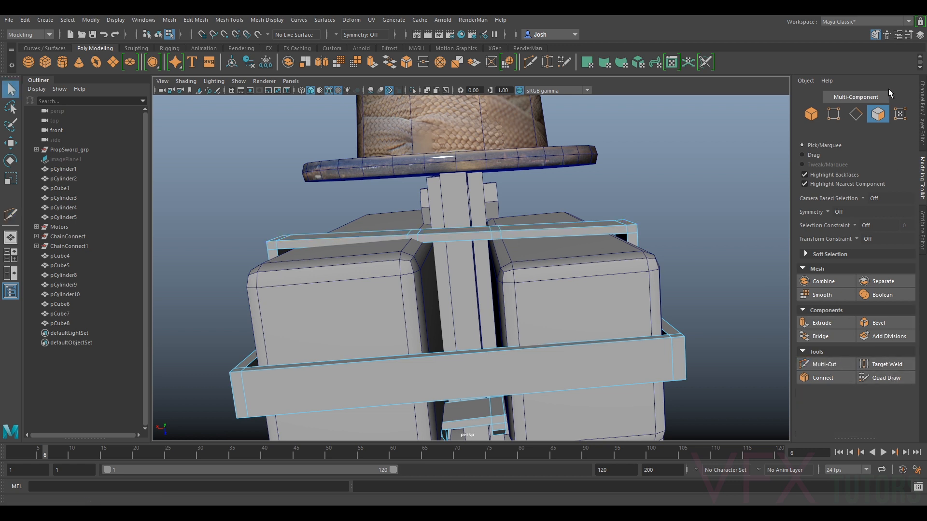
left_click(497, 227, "shift")
left_click_drag(497, 226, 500, 256, "alt")
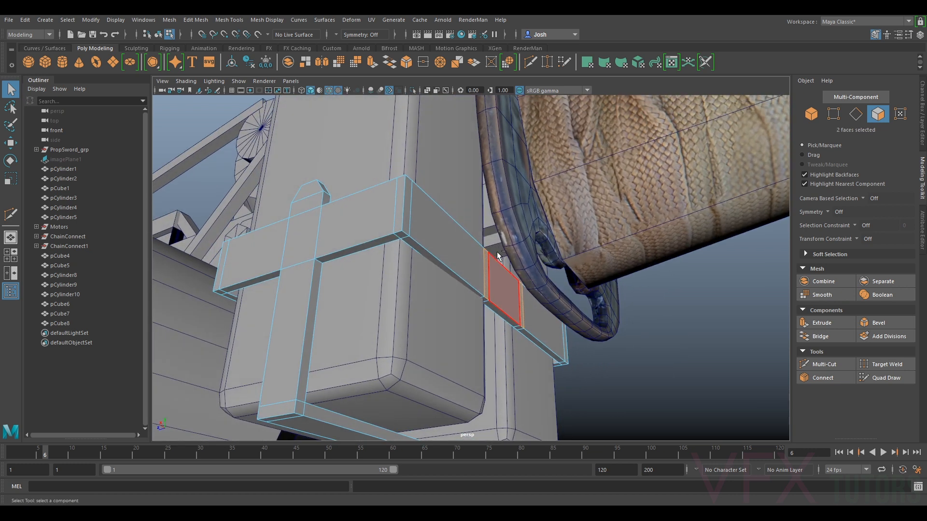
key("ctrl+e")
key("w")
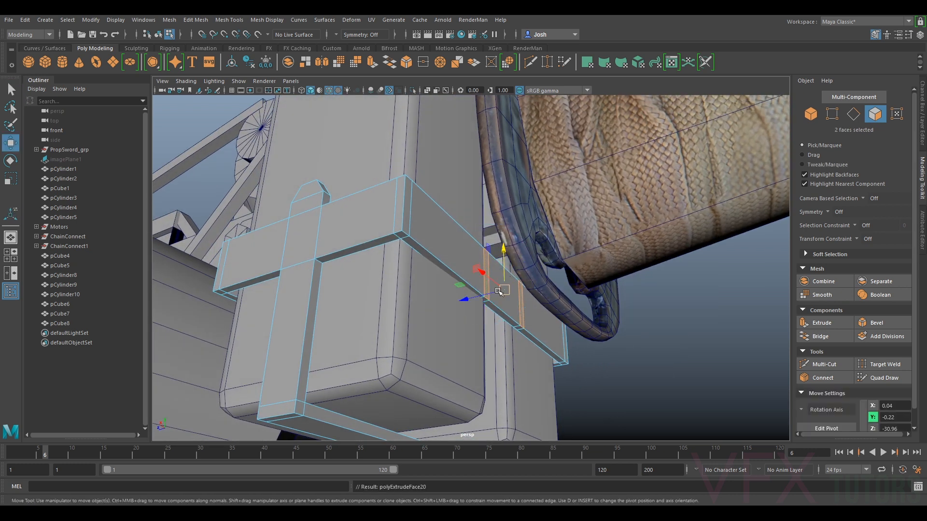
left_click_drag(499, 296, 419, 289, "alt")
left_click(852, 116)
left_click(450, 223, "ctrl+shift")
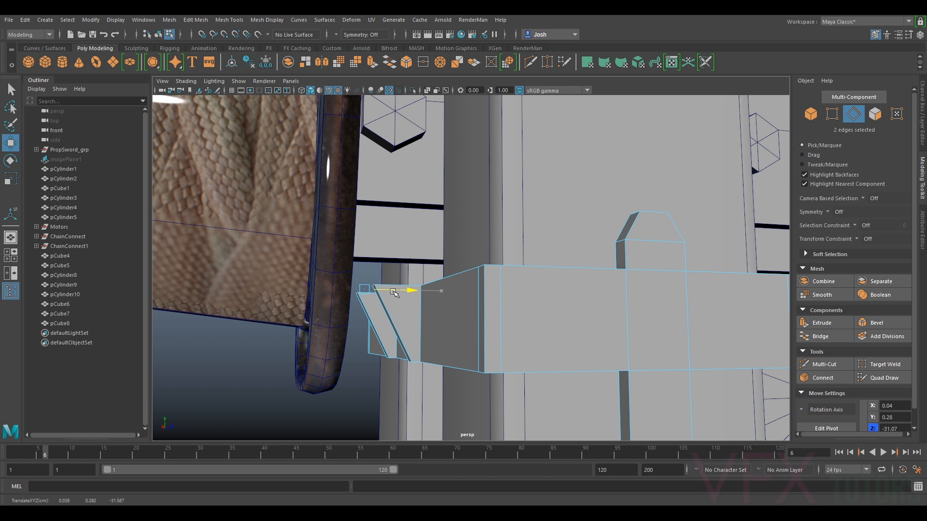
mouse_move(396, 280)
left_mouse_down("alt")
mouse_move(408, 264)
mouse_move(423, 306)
mouse_move(388, 284)
left_mouse_up("alt")
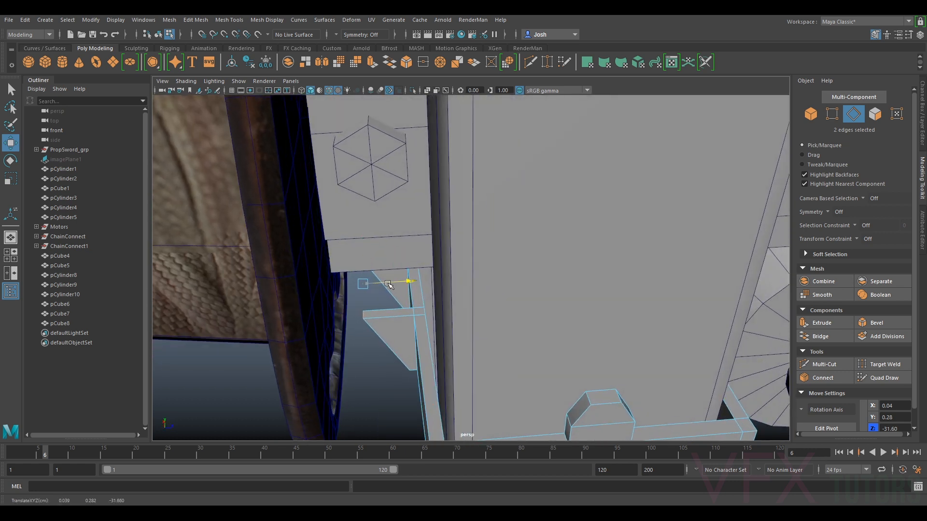
Select the four top faces of the handle-side wedges and extrude them upward along the connector bar.
left_click(875, 114)
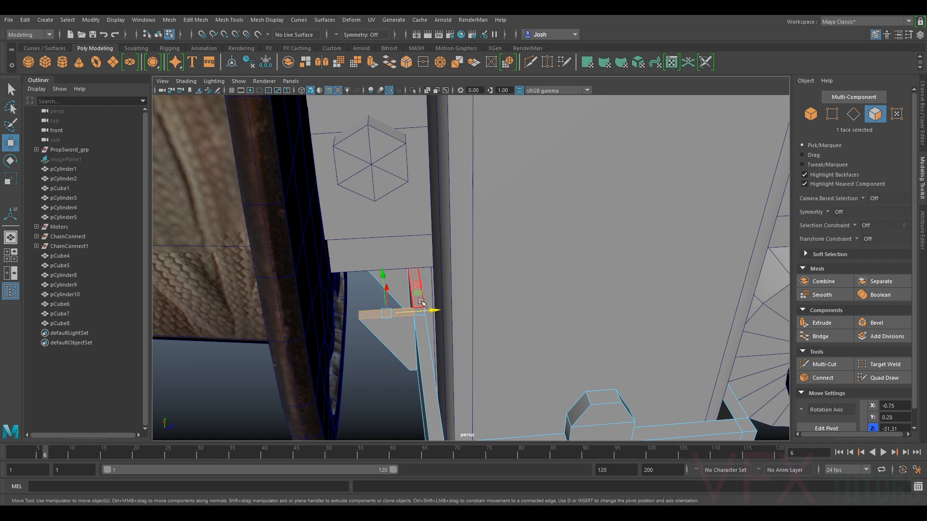
key("q")
left_click(418, 312, "shift")
left_click_drag(418, 313, 518, 309, "alt")
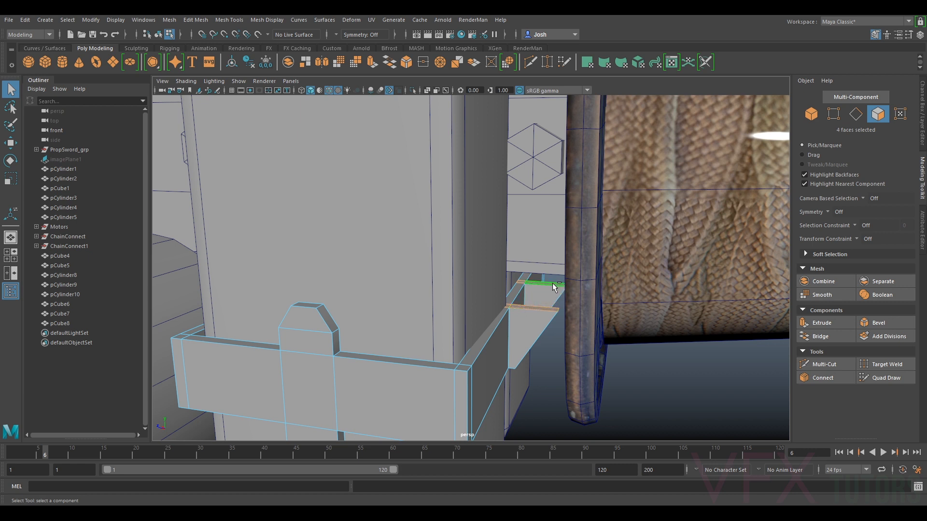
key("ctrl+e")
scroll(524, 286, "down", 4)
key("w")
left_click_drag(512, 274, 520, 218)
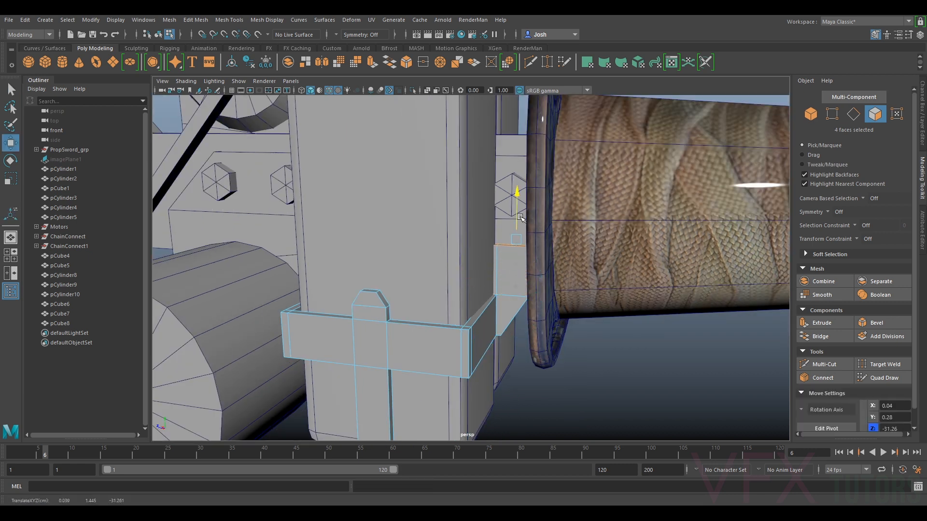
Adjust the height of the handle-side plates so their tops sit just below the connector bar's upper edge.
left_click_drag(516, 108, 519, 167, "alt")
middle_click_drag(519, 166, 483, 220, "alt")
scroll(483, 220, "up", 3)
left_click_drag(484, 225, 518, 324)
mouse_move(477, 294)
left_mouse_down("alt")
mouse_move(338, 232)
mouse_move(558, 215)
mouse_move(539, 259)
mouse_move(480, 269)
mouse_move(495, 227)
mouse_move(491, 275)
mouse_move(484, 256)
mouse_move(502, 294)
mouse_move(484, 275)
mouse_move(491, 260)
mouse_move(505, 287)
mouse_move(499, 268)
mouse_move(507, 269)
mouse_move(470, 250)
mouse_move(480, 284)
mouse_move(520, 311)
mouse_move(493, 275)
mouse_move(486, 285)
left_mouse_up("alt")
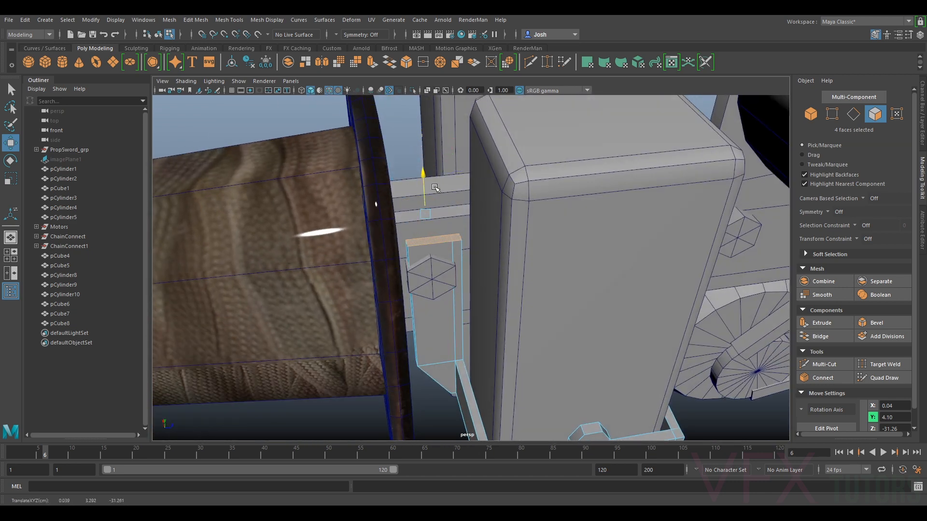
left_click_drag(432, 176, 457, 269, "alt")
Lengthen the bolt nearest the handle guard to about 1.17 along Y, and scale it down uniformly to about 0.41, 1.00, 0.41.
left_click(811, 114)
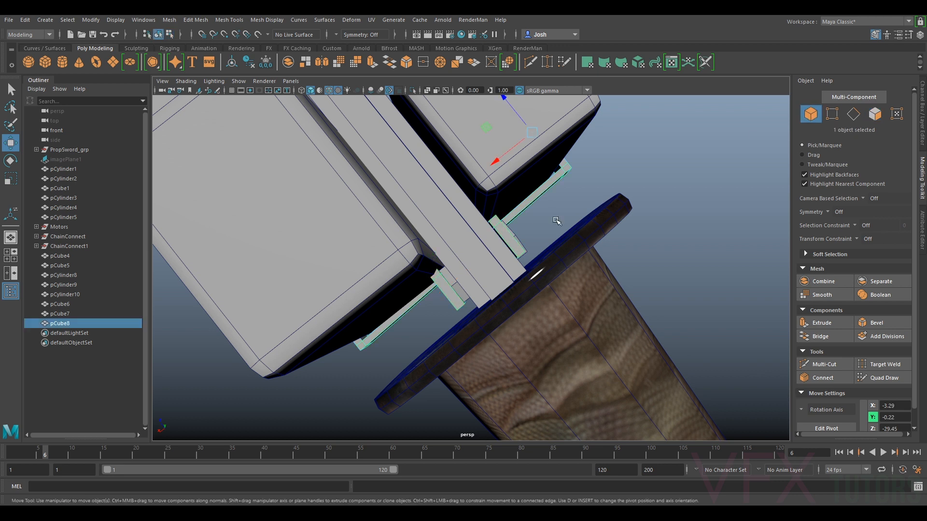
left_click(521, 240)
key("r")
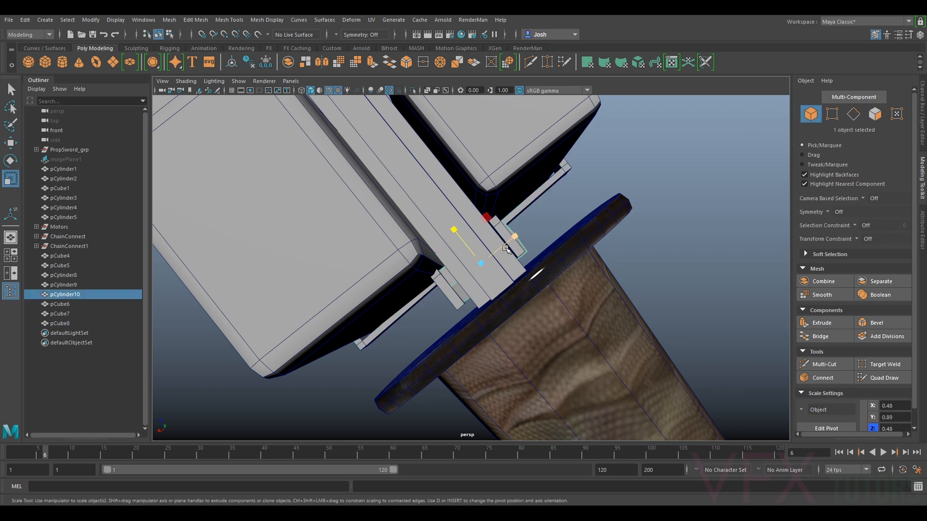
left_click_drag(496, 262, 534, 190, "alt")
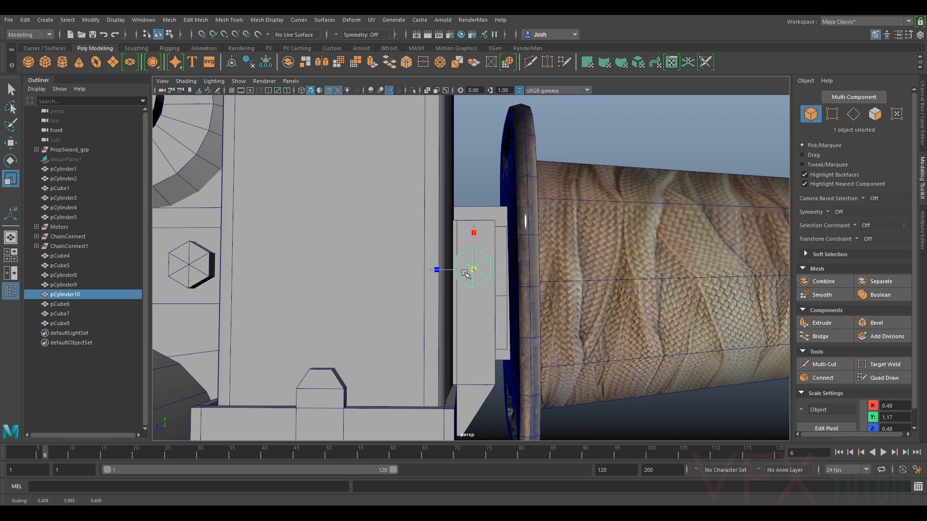
Move the bolt onto the upper part of the strap's handle-side plate, at about X 2.85 and Z -31.31.
key("w")
left_click_drag(482, 273, 374, 224, "alt")
key("r")
key("w")
left_click_drag(513, 245, 531, 231, "alt")
left_click_drag(502, 177, 501, 166)
left_click_drag(483, 222, 499, 205, "alt")
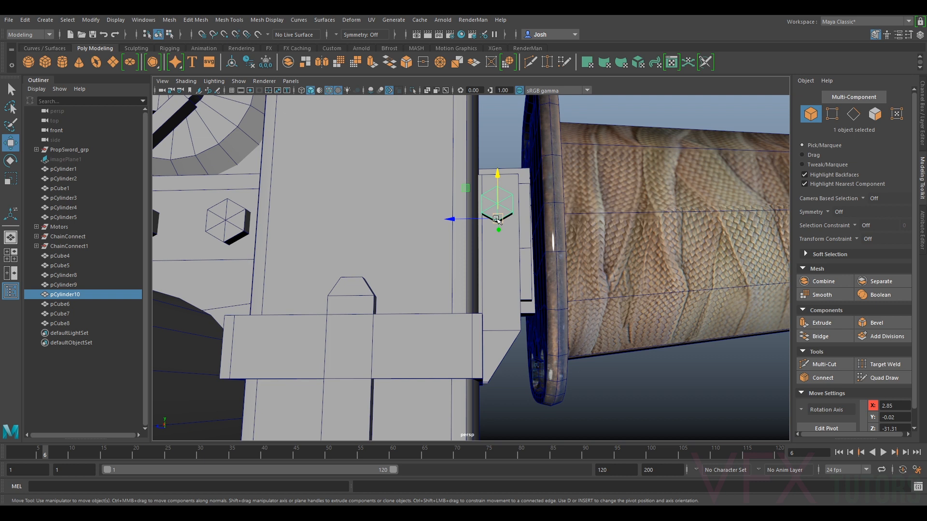
Duplicate the bolt and place the copy lower on the same handle-side plate.
key("ctrl+d")
left_click_drag(495, 196, 324, 231)
scroll(502, 263, "down", 6)
scroll(492, 254, "up", 2)
Duplicate both plate bolts and move the copies onto the motor-side plate at about Z -26.73.
left_click(483, 222, "shift")
key("ctrl+d")
left_click_drag(333, 234, 437, 249, "alt")
left_click_drag(385, 236, 385, 237)
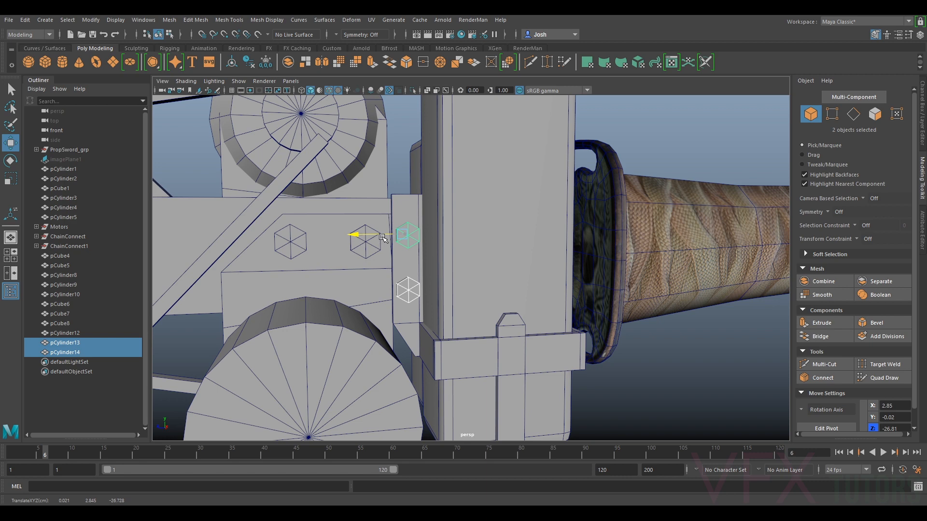
Examine the strap, its side plates and the new bolts beside the handle guard from several angles.
left_click(409, 205)
mouse_move(410, 207)
left_mouse_down("alt")
mouse_move(468, 236)
mouse_move(464, 230)
mouse_move(515, 223)
mouse_move(424, 211)
left_mouse_up("alt")
scroll(452, 260, "down", 5)
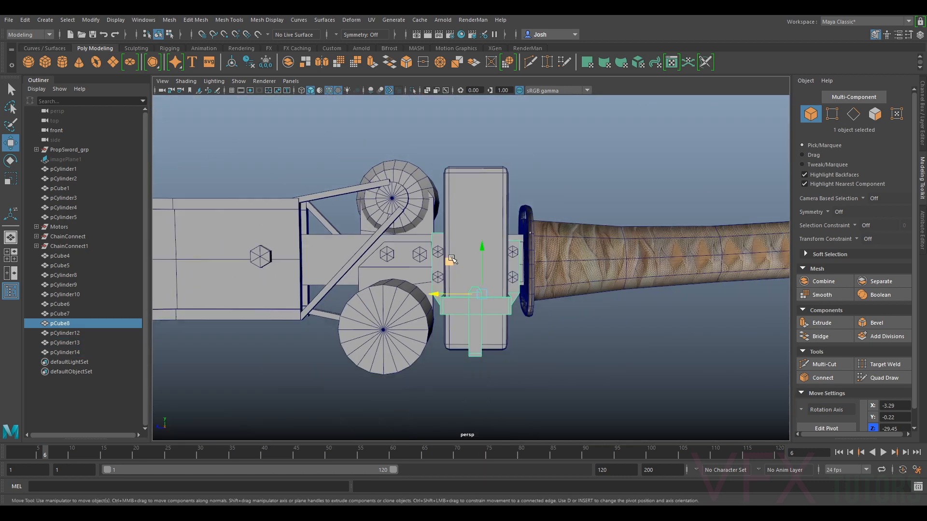
left_click(608, 380)
left_click_drag(609, 380, 575, 341, "alt")
scroll(537, 356, "down", 5)
scroll(511, 331, "up", 8)
scroll(544, 317, "up", 5)
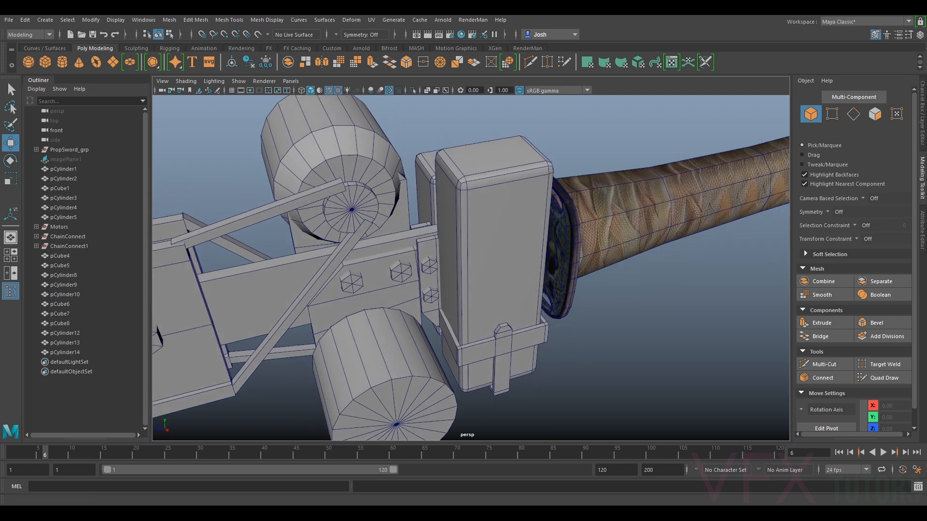
left_click_drag(679, 325, 466, 244, "alt")
Inspect the two side blocks and how the strap holds them from opposite sides of the sword.
left_click(434, 241)
left_click_drag(544, 256, 517, 270, "alt")
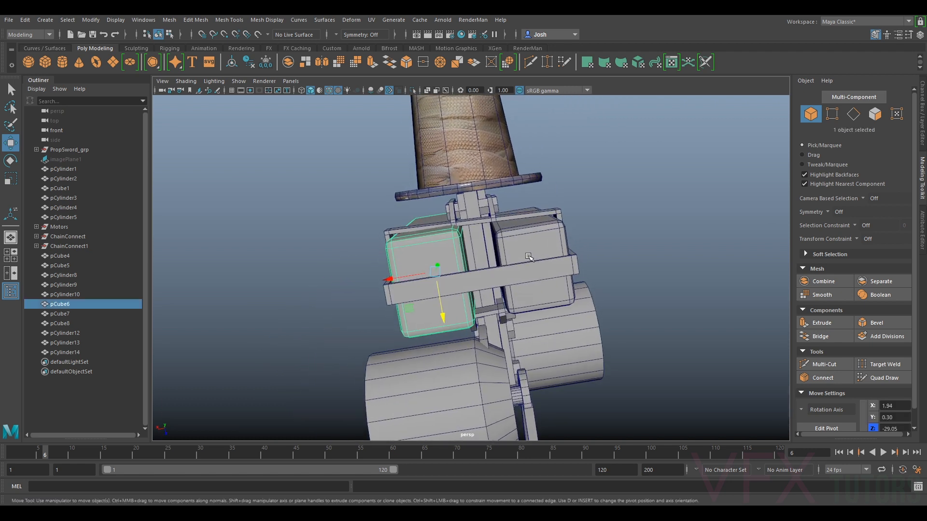
key("r")
left_click_drag(443, 314, 443, 313)
left_click_drag(442, 312, 473, 289, "alt")
left_click(541, 294)
left_click_drag(543, 294, 570, 363, "alt")
left_click_drag(434, 327, 639, 222, "alt")
left_click_drag(497, 211, 502, 247, "alt")
scroll(495, 267, "up", 5)
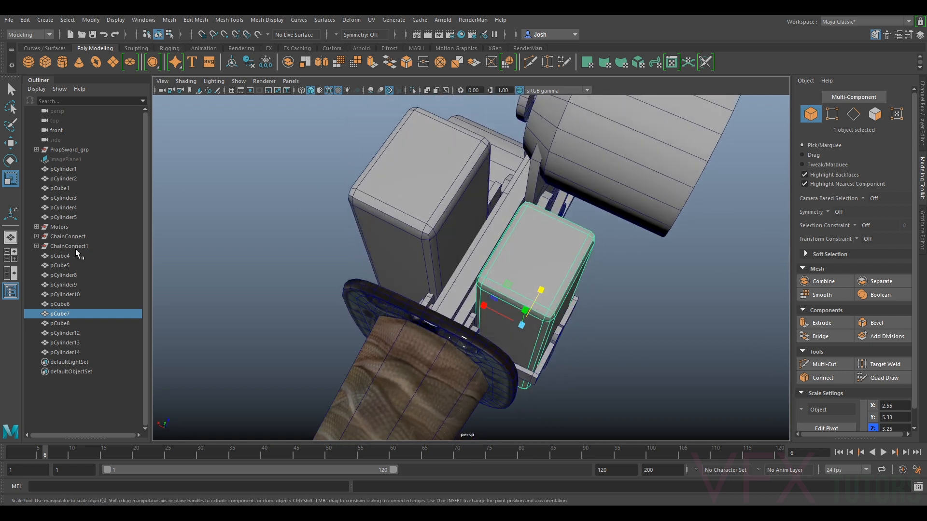
Group the two side blocks beside the handle guard and rename the group batteries.
left_click_drag(340, 265, 420, 217, "alt")
left_click(423, 214)
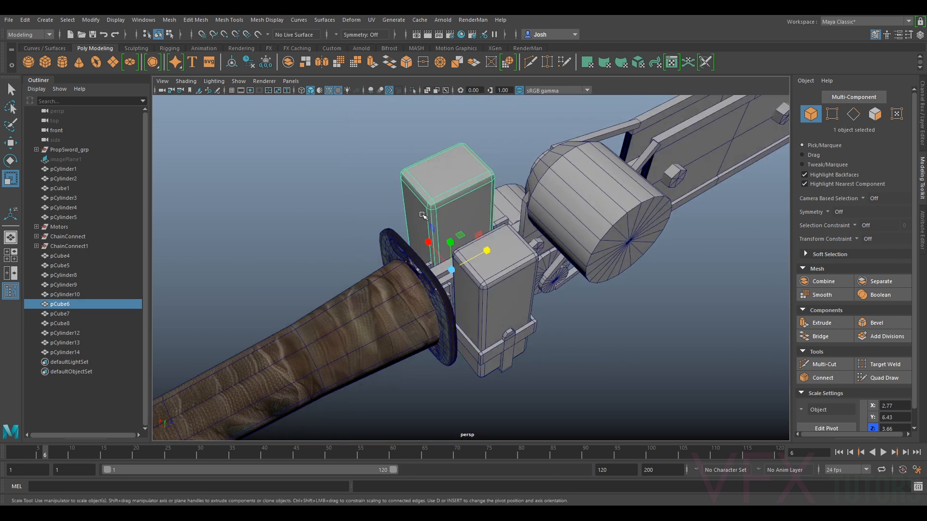
left_click(489, 286, "shift")
key("ctrl+g")
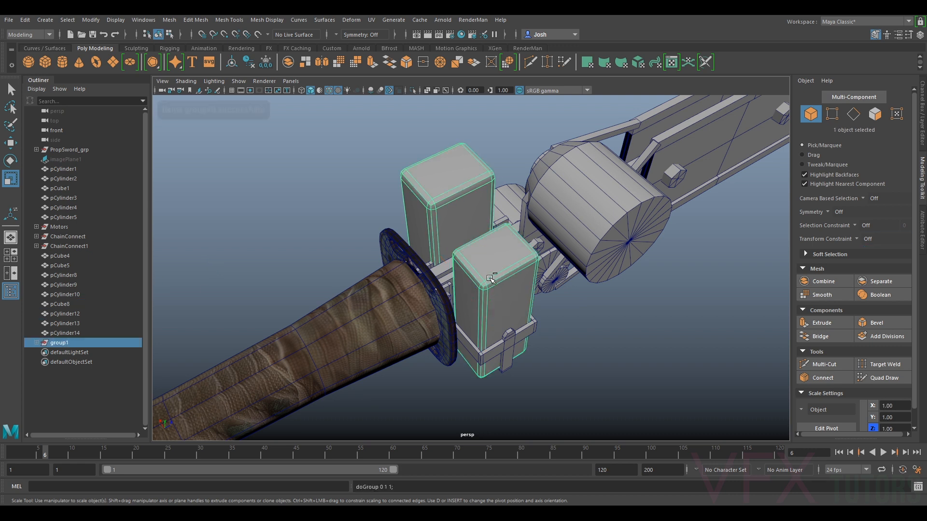
double_click(67, 344)
type("batteries")
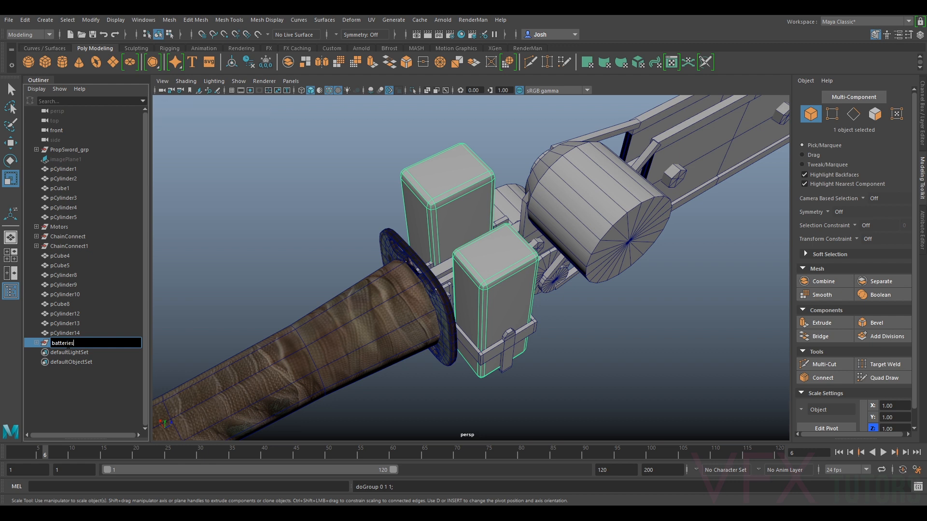
key("Return")
left_click(64, 333)
left_click_drag(188, 321, 672, 295, "alt")
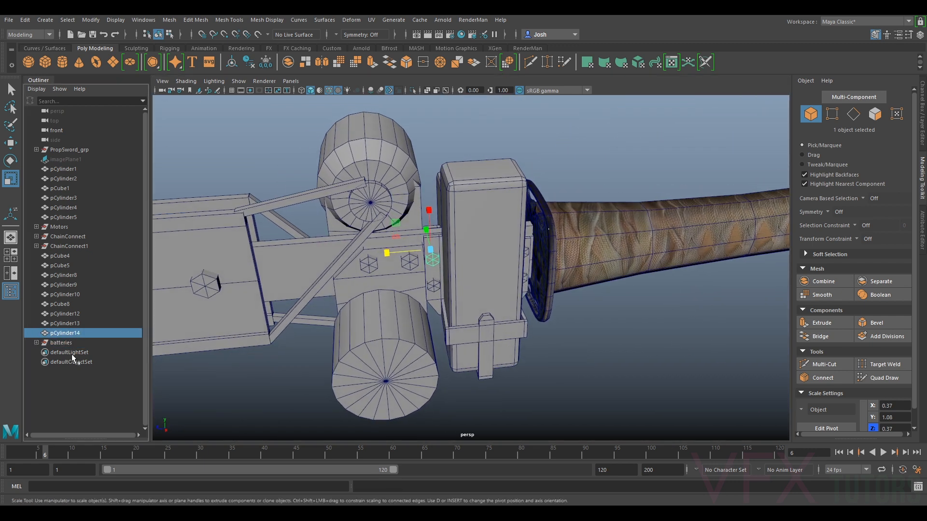
left_click(68, 323, "shift")
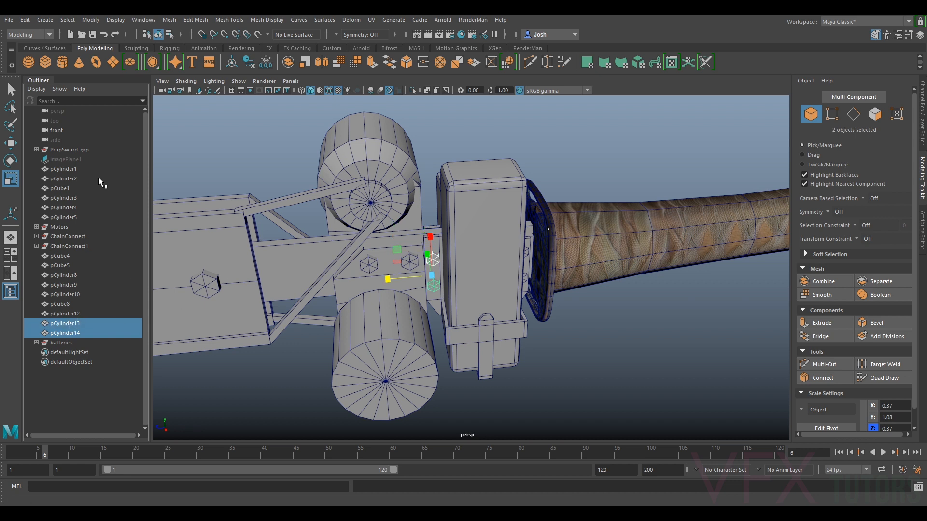
key("f")
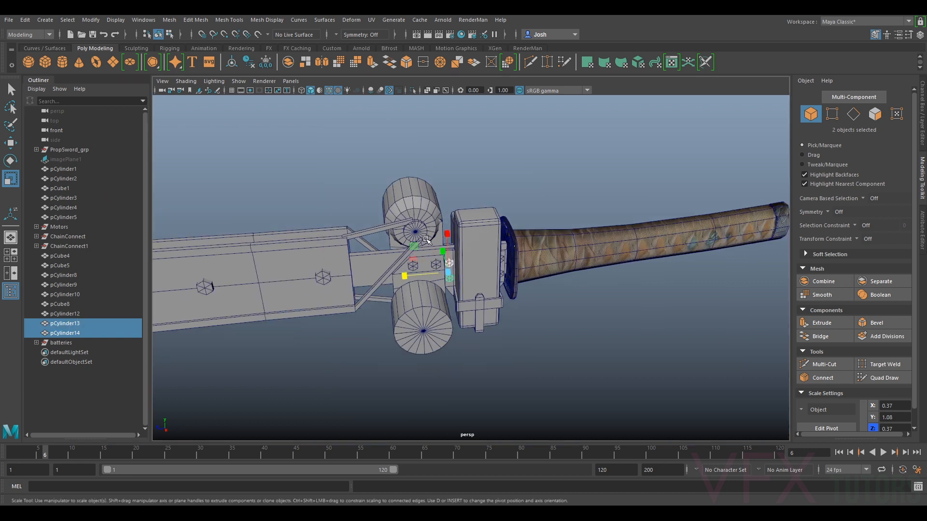
left_click(68, 314, "ctrl")
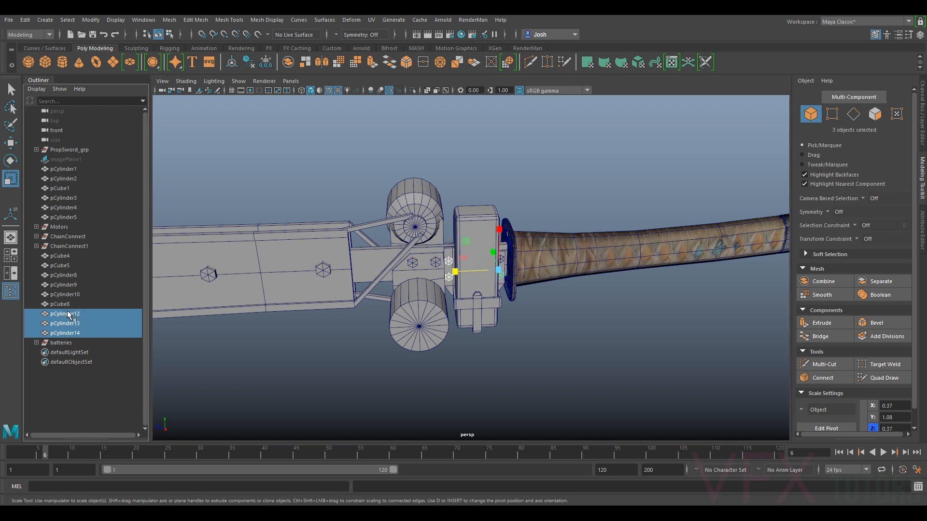
left_click(74, 305, "ctrl")
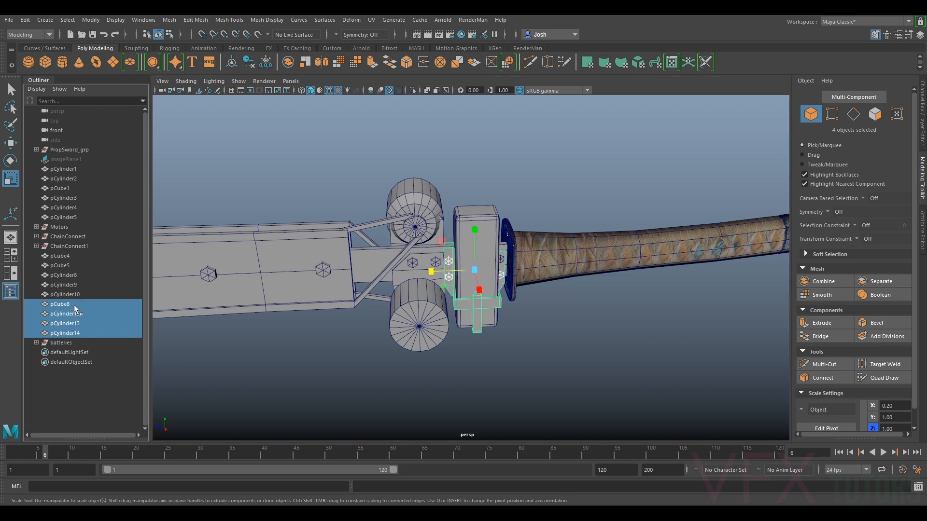
Put the strap object pCube8 in its own group and rename the group batteryBracket.
left_click(71, 304)
double_click(72, 303)
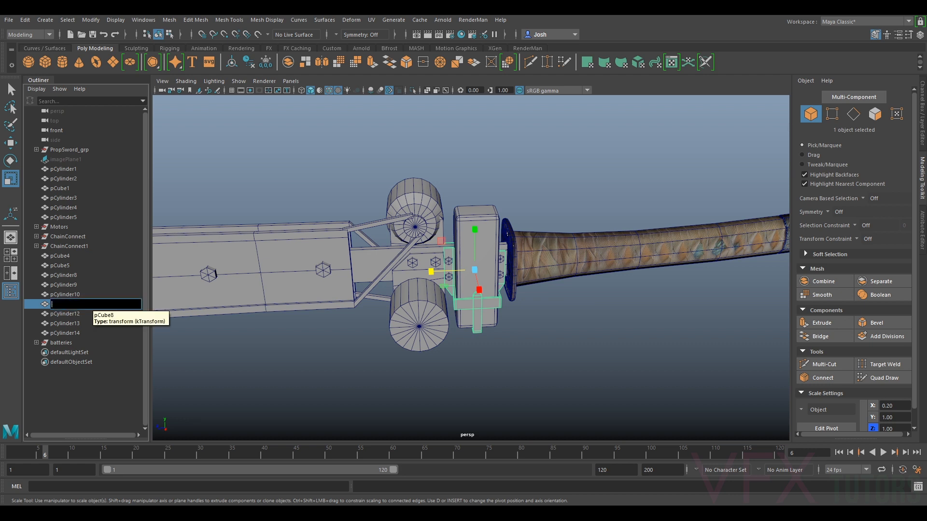
key("Escape")
key("ctrl+g")
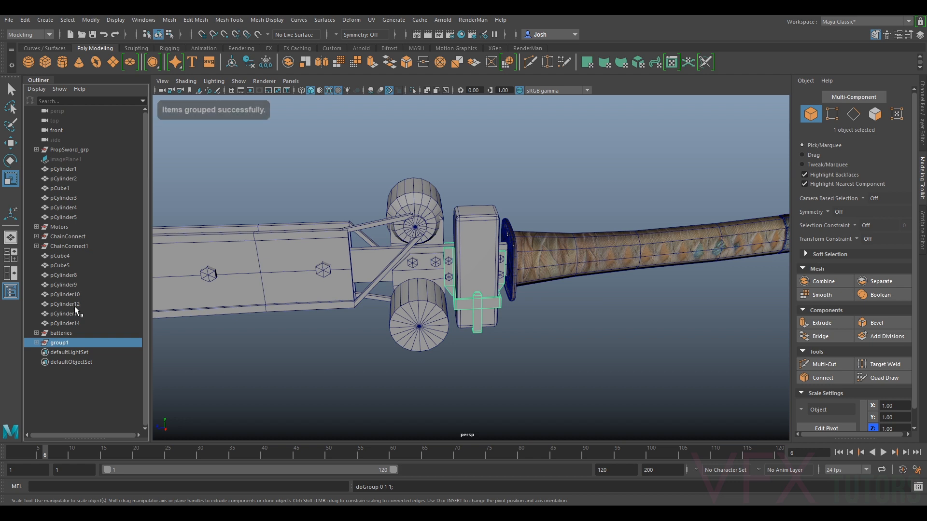
double_click(67, 343)
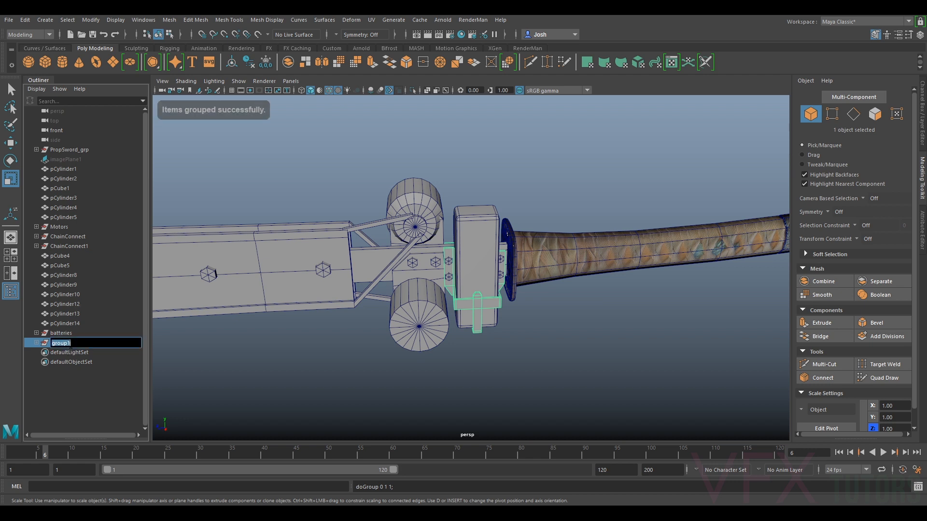
type("batteryB")
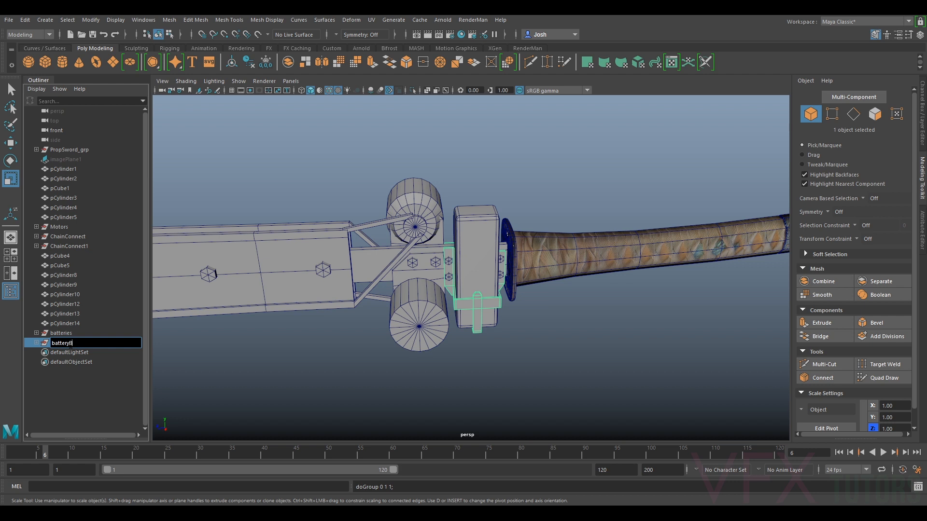
type("racket")
key("Return")
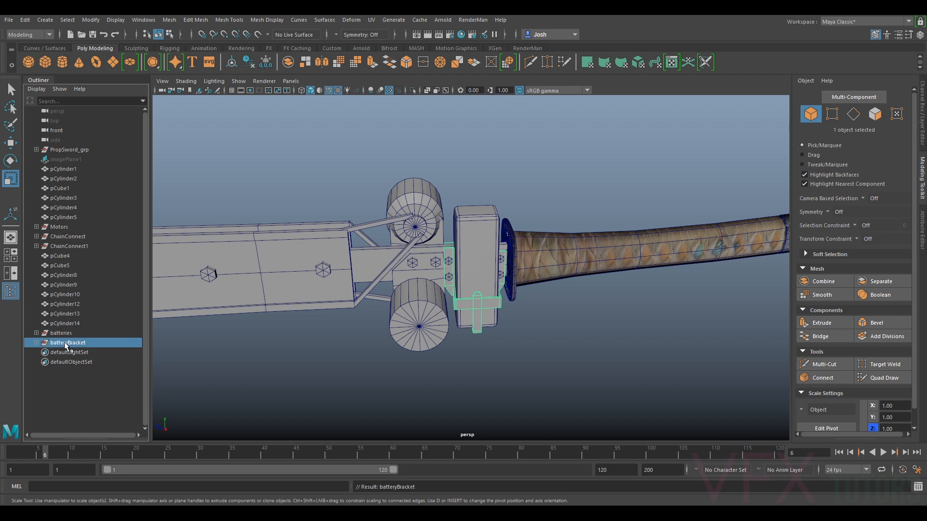
Group the six small bolts, pCylinder8 to pCylinder10 and pCylinder12 to pCylinder14, and rename the group Bolts.
left_click(66, 324)
left_click(66, 305, "ctrl")
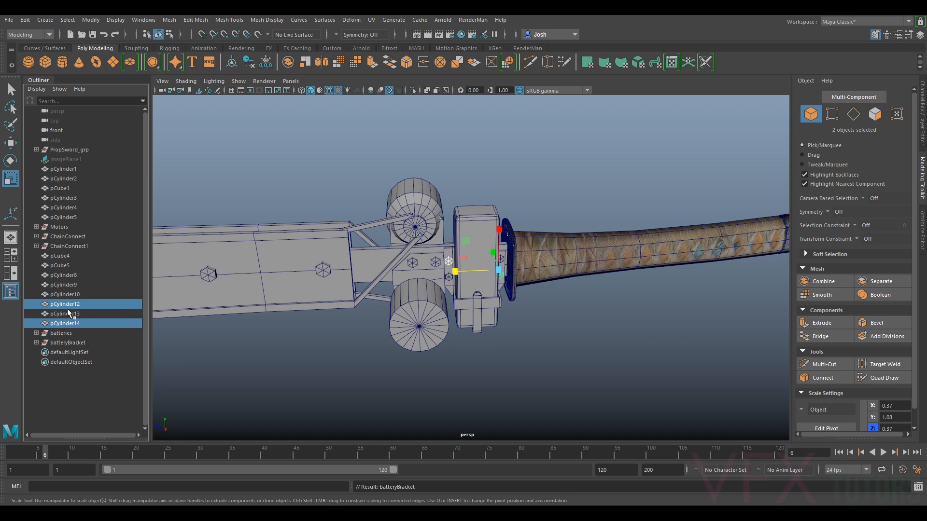
left_click(67, 314, "ctrl")
left_click(69, 294, "ctrl")
left_click(68, 284, "ctrl")
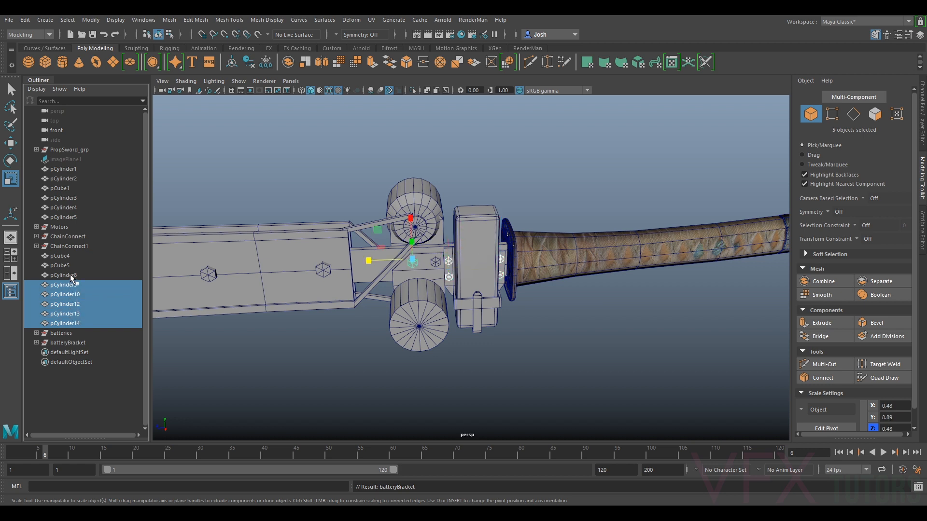
left_click(71, 275, "ctrl")
left_click(69, 267, "ctrl")
key("ctrl+z")
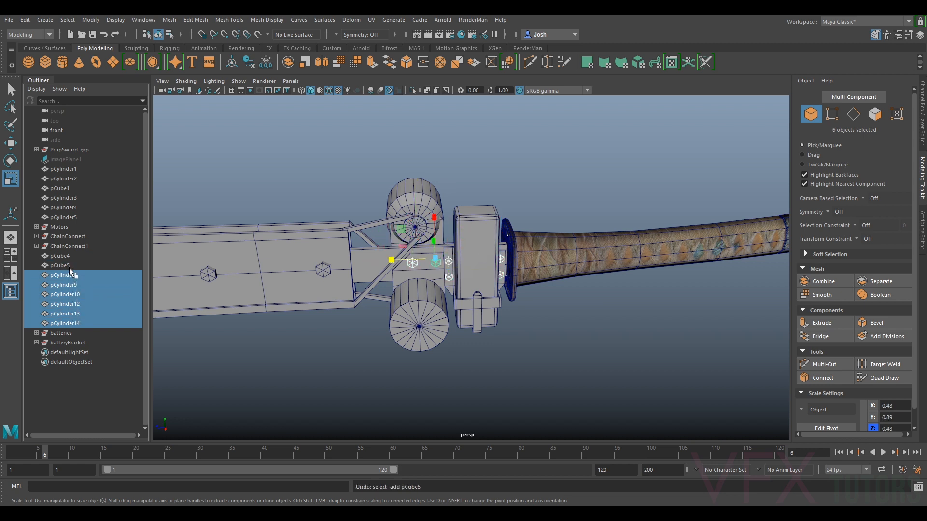
key("ctrl+g")
double_click(83, 295)
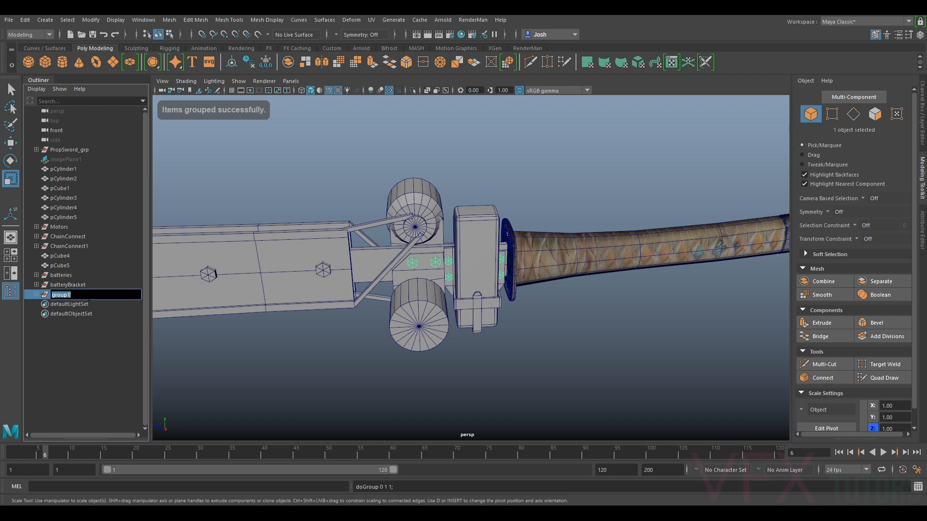
type("Bolts")
key("Return")
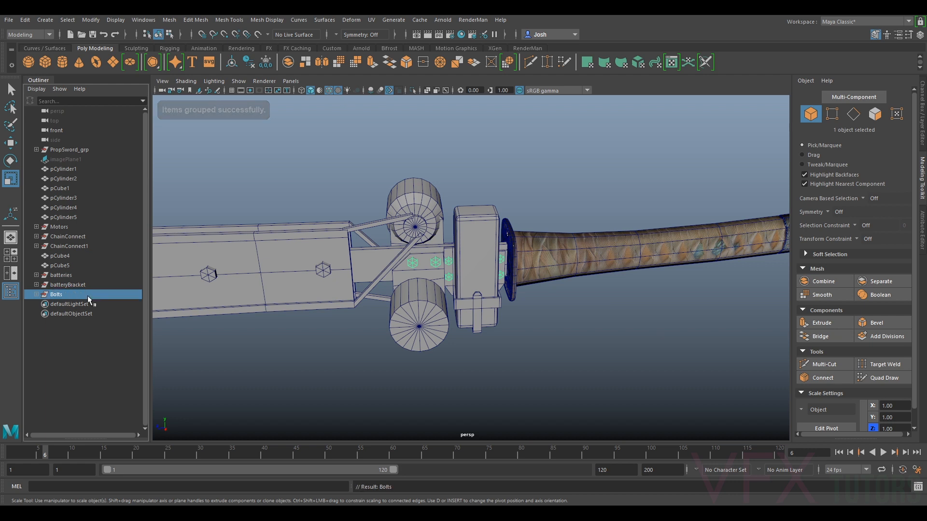
Group the two motor mounting plates pCube4 and pCube5, and rename the group MotorBracket.
left_click(60, 265)
left_click(66, 256, "ctrl")
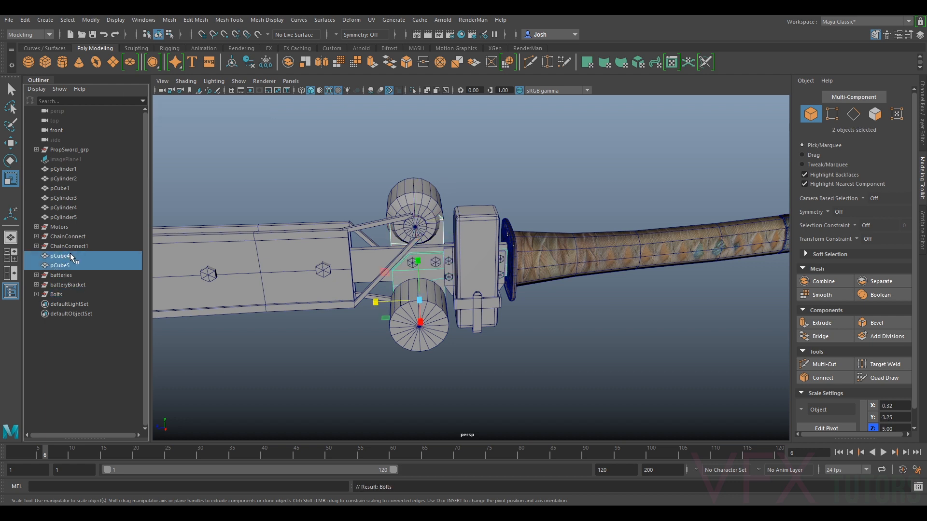
key("ctrl+g")
double_click(77, 284)
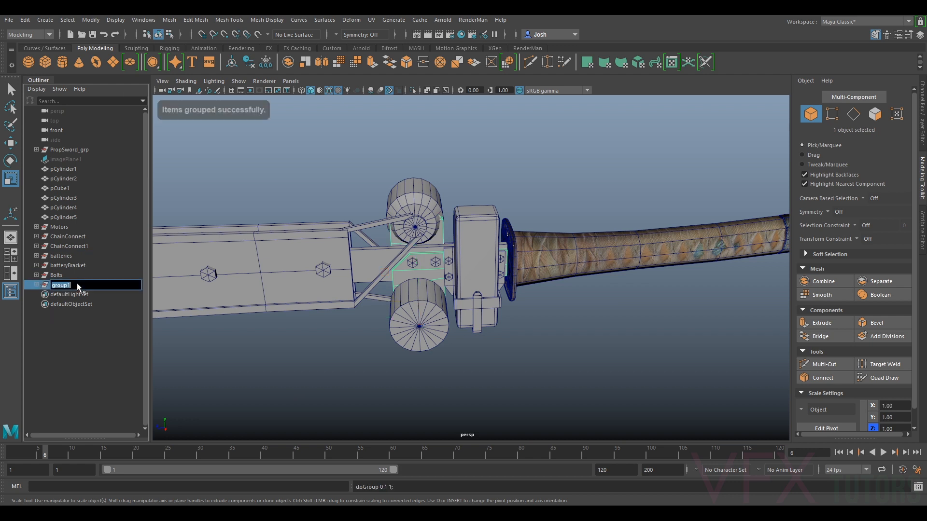
type("Mot")
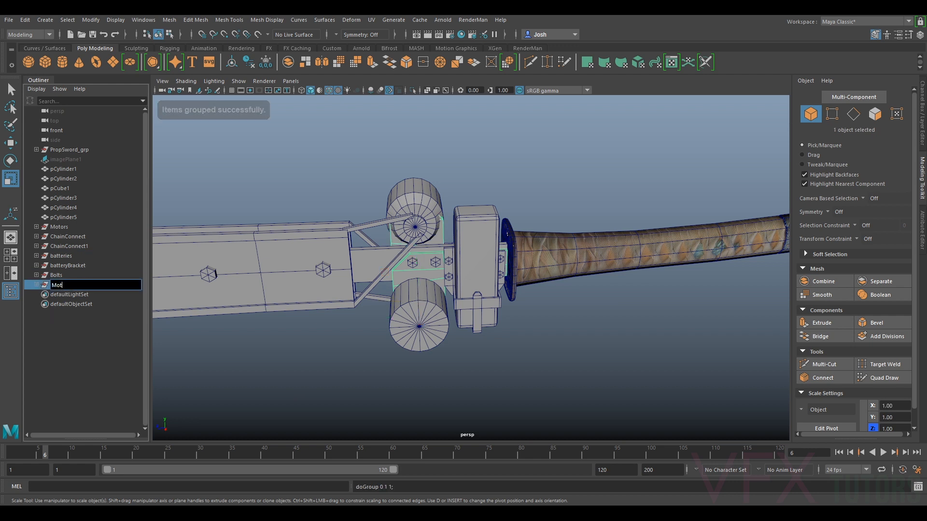
type("orBracke")
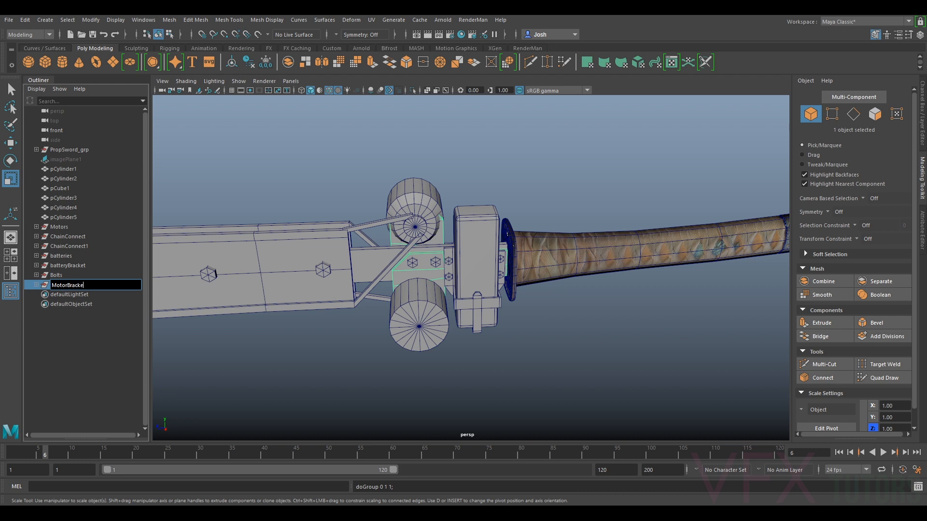
type("t")
key("Return")
left_click(523, 380)
Add the three blade bolts pCylinder3, pCylinder4 and pCylinder5 to the Bolts group.
left_click_drag(549, 342, 296, 301, "alt")
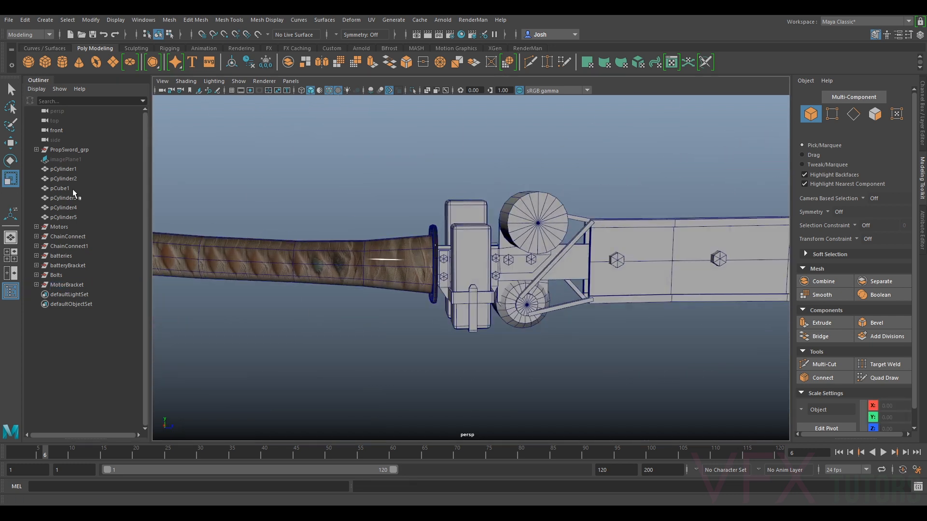
left_click(65, 218)
left_click_drag(386, 194, 639, 184, "alt")
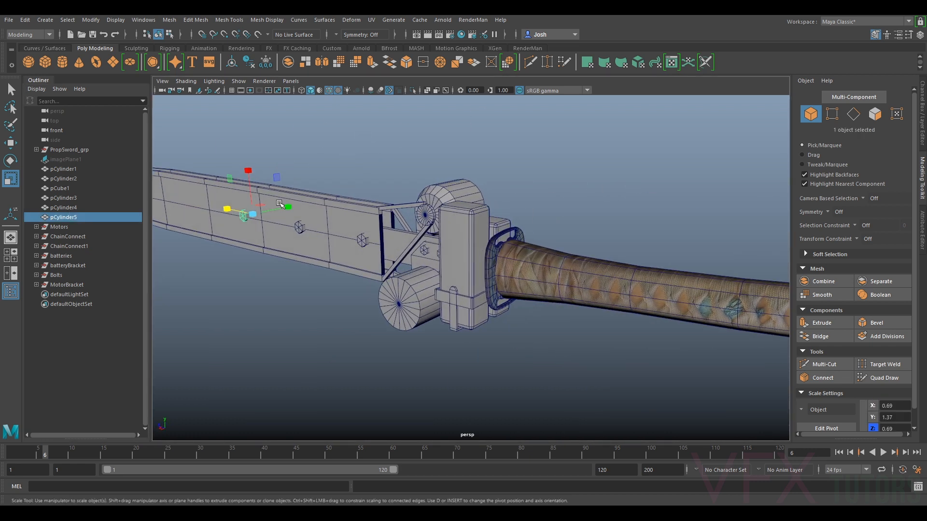
left_click(63, 208, "shift")
left_click(63, 199, "shift")
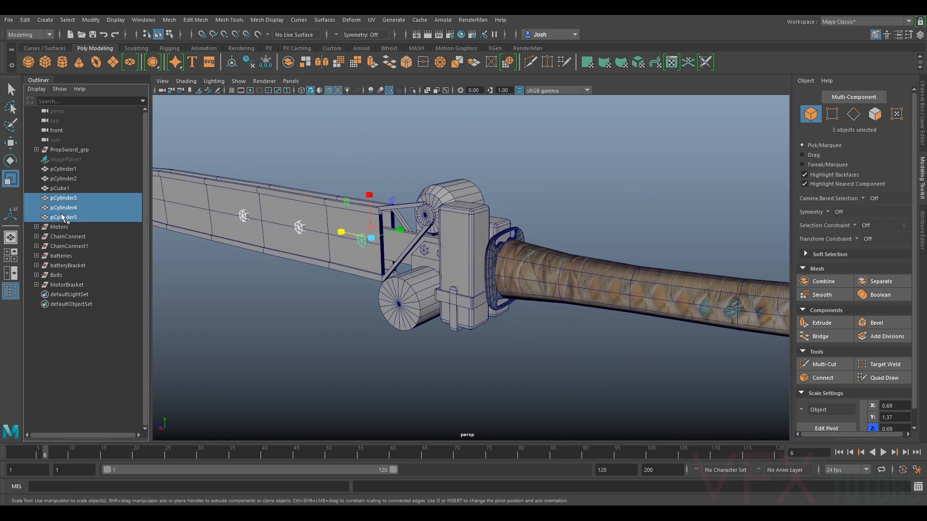
left_click_drag(63, 227, 57, 273)
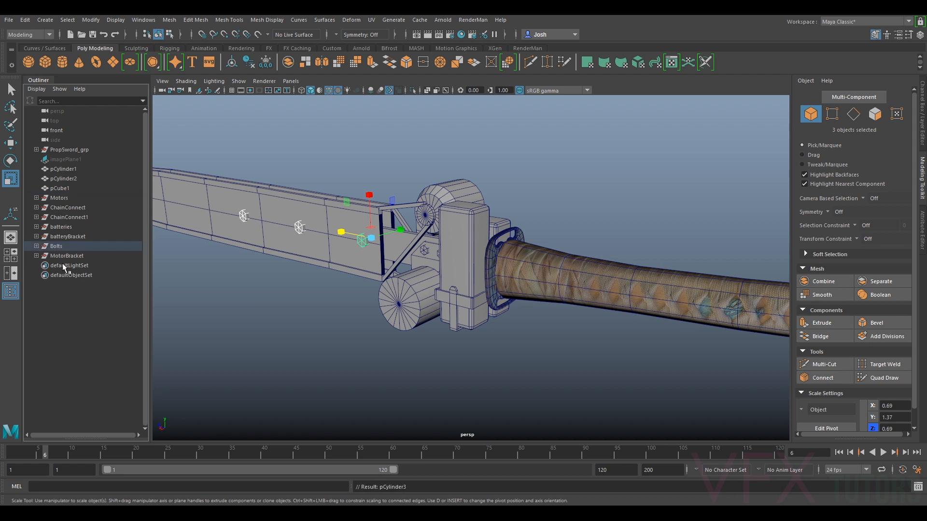
Put pCube1 in its own group and rename the group RealBlade.
left_click(60, 189)
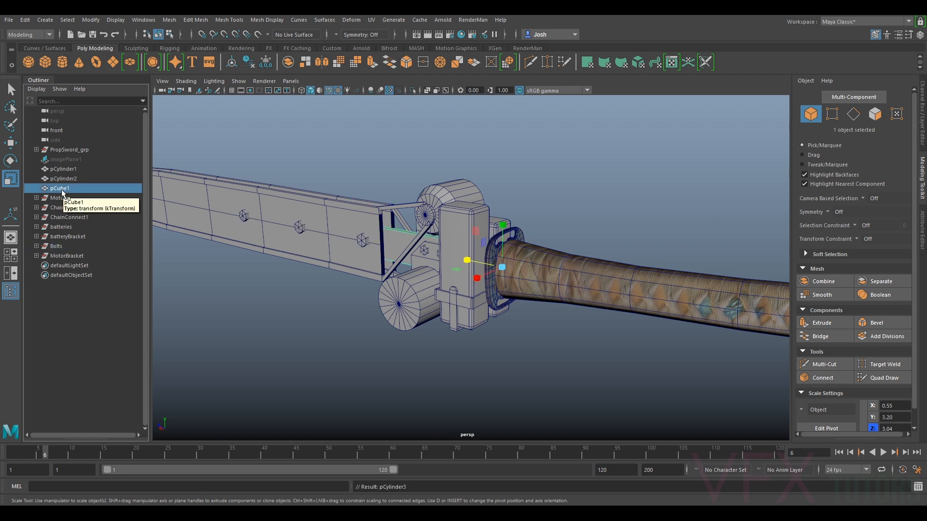
key("ctrl+g")
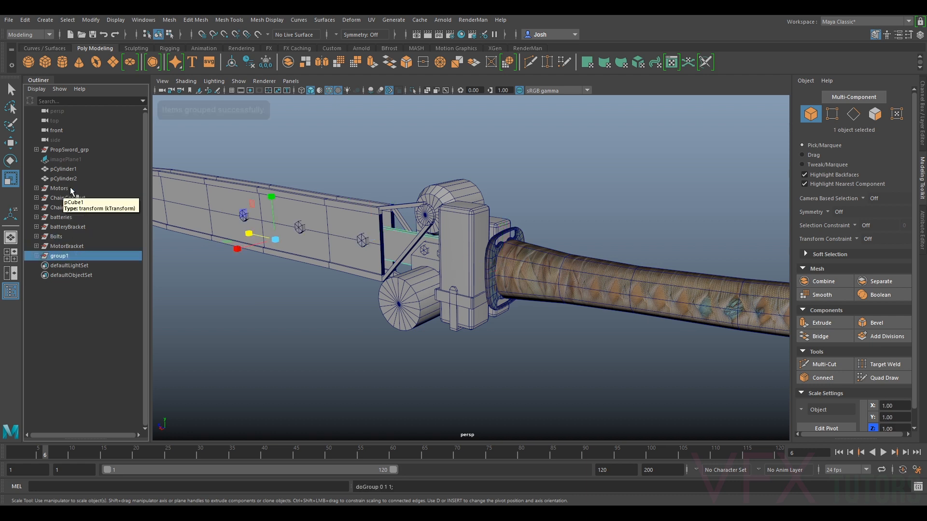
double_click(74, 255)
type("RealBlade")
key("Return")
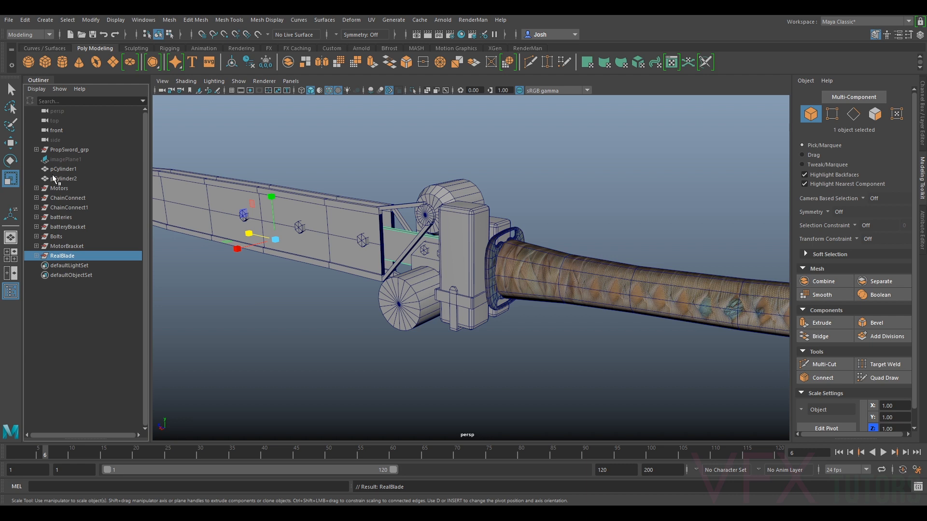
Group pCylinder1 and pCylinder2, and rename the group ChainSword.
left_click(72, 178)
left_click(70, 169)
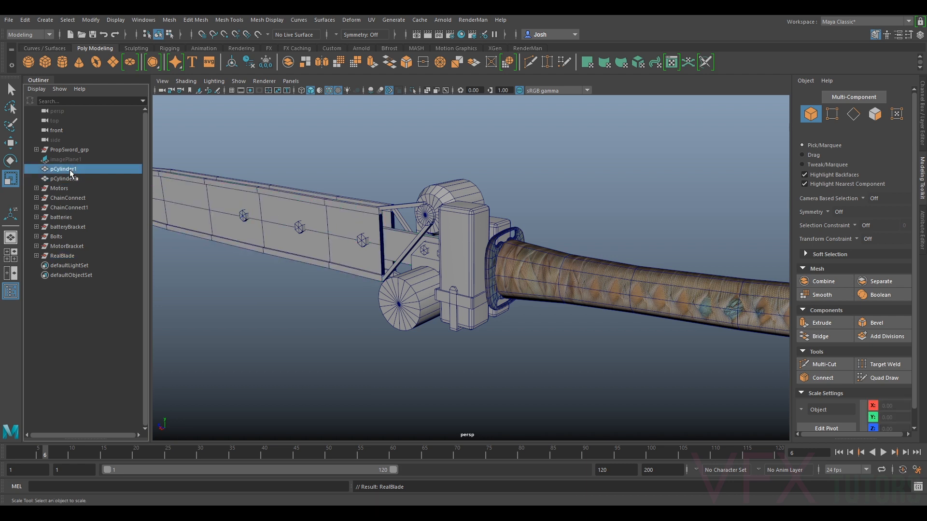
left_click(70, 179, "shift")
key("ctrl+g")
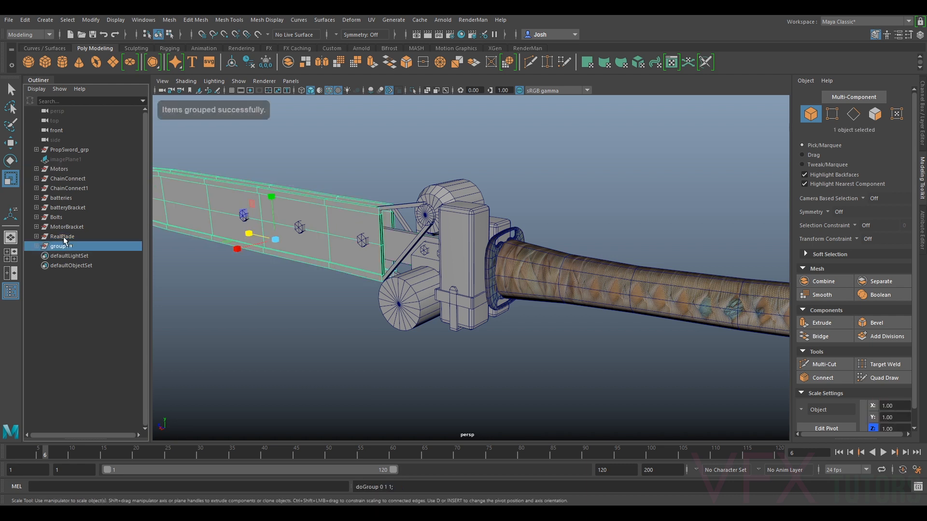
double_click(65, 246)
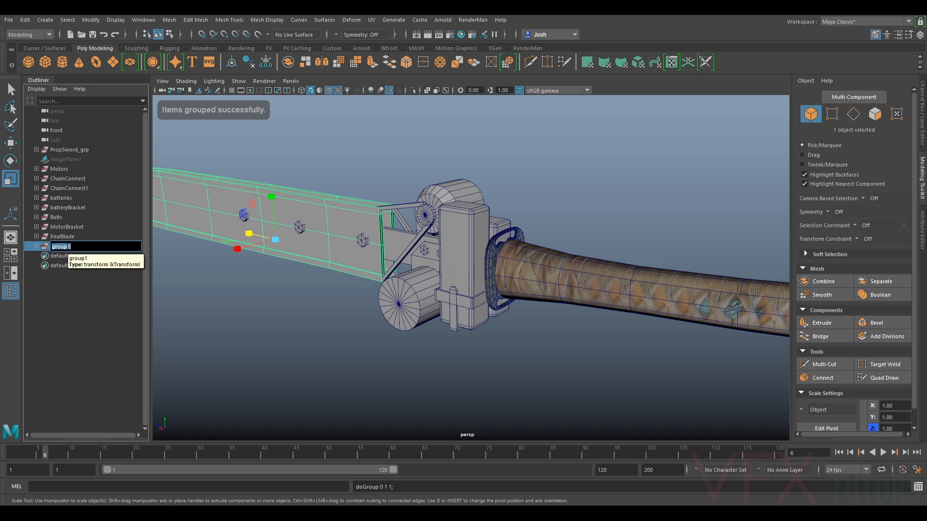
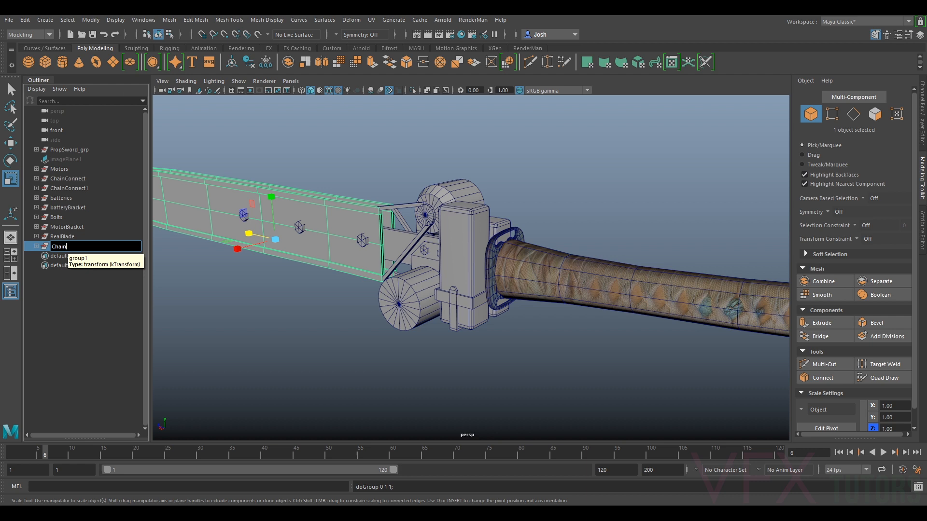
type("ChainSword")
key("Return")
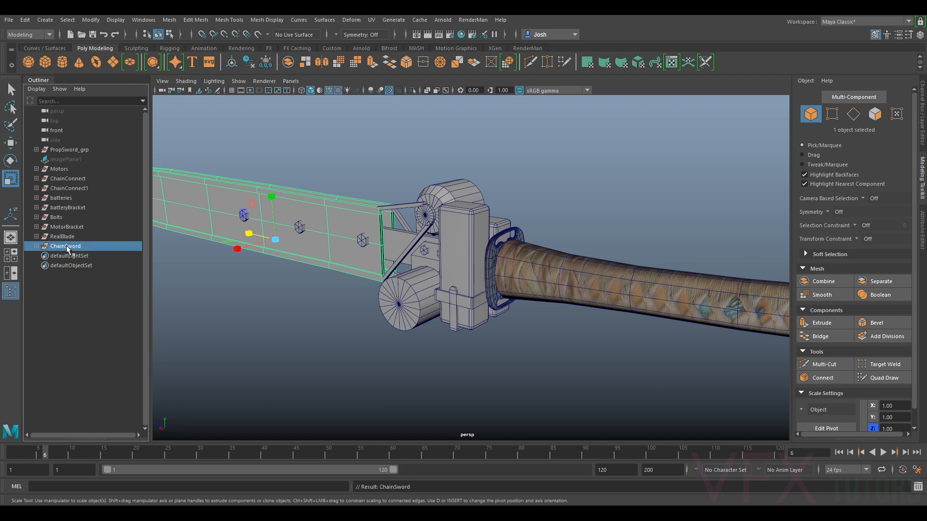
left_click(342, 168)
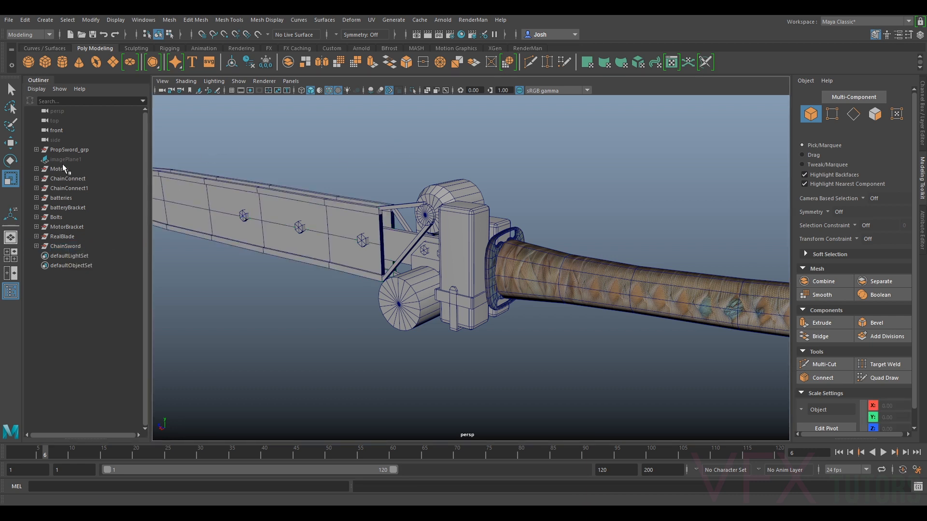
Examine the sword from both sides, checking the battery, motors, brackets and blade for proportions and missing parts.
scroll(419, 184, "down", 5)
left_click_drag(419, 186, 499, 174, "alt")
scroll(500, 193, "down", 3)
left_click_drag(501, 230, 713, 242, "alt")
scroll(530, 269, "up", 4)
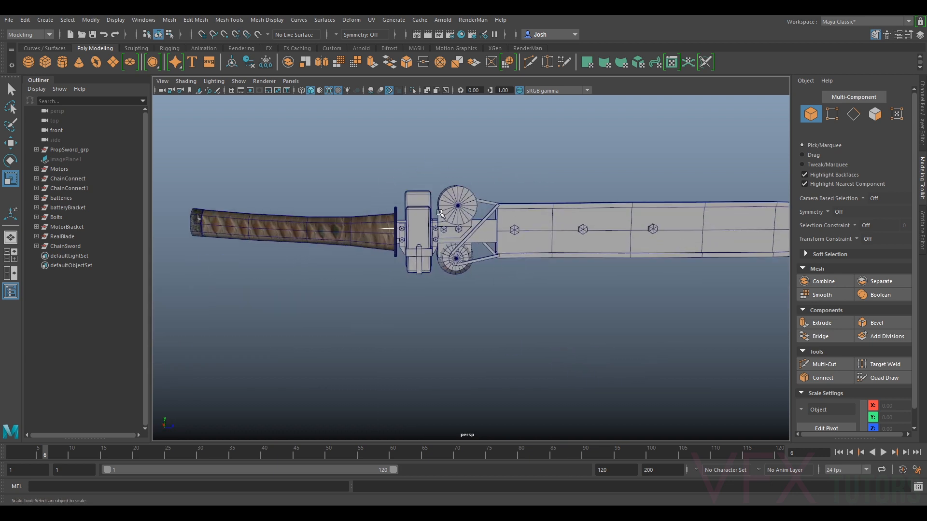
left_click_drag(443, 231, 475, 245, "alt")
left_click(413, 238)
scroll(412, 237, "up", 4)
left_click_drag(413, 237, 379, 218, "alt")
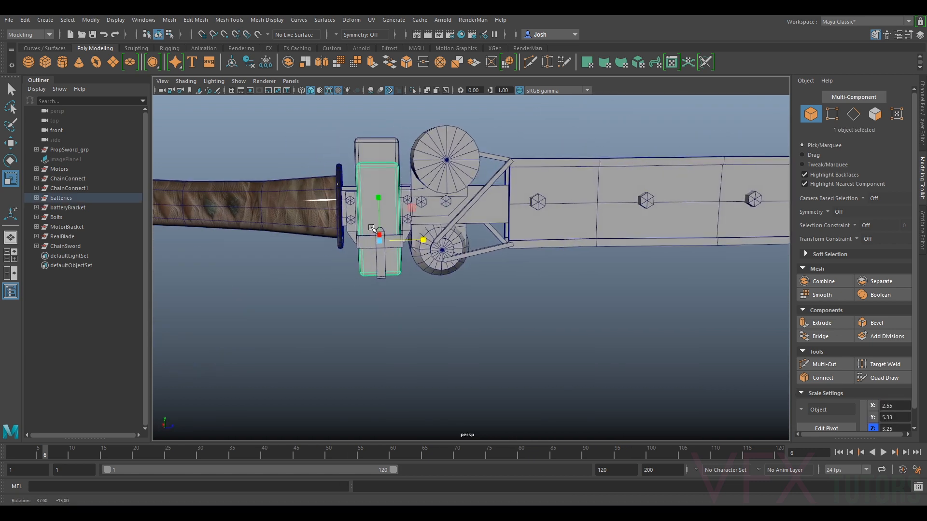
middle_click_drag(381, 222, 420, 261, "alt")
scroll(423, 263, "up", 3)
left_click_drag(394, 269, 402, 269)
scroll(430, 332, "down", 3)
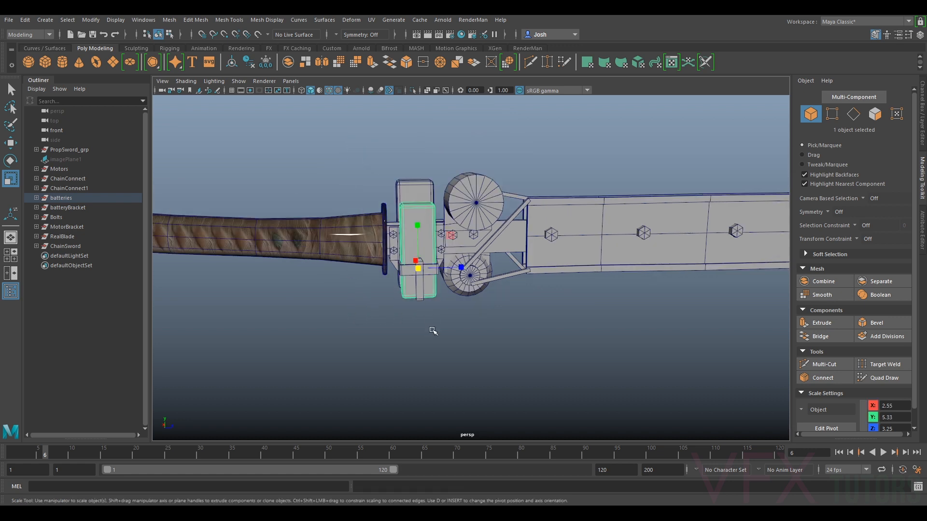
left_click(348, 294)
left_click_drag(348, 294, 319, 295, "alt")
scroll(338, 286, "down", 4)
left_click_drag(531, 263, 703, 342, "alt")
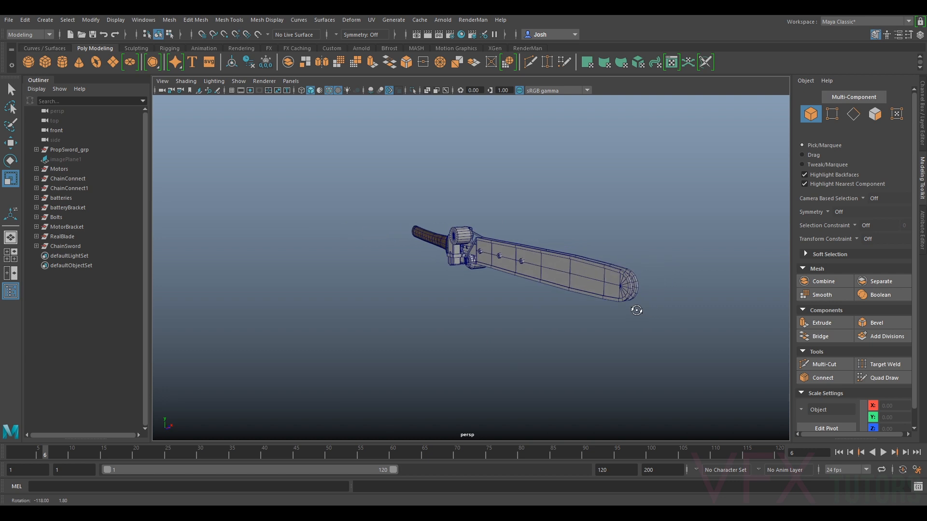
Scale the battery on the plain blade side up slightly and uniformly, to about 2.58, 5.39 and 3.29 in X, Y and Z.
scroll(618, 293, "up", 5)
left_click_drag(502, 293, 536, 300, "alt")
middle_click_drag(381, 312, 491, 315, "alt")
scroll(486, 282, "up", 4)
left_click(478, 216)
left_click_drag(483, 259, 492, 270, "alt")
middle_click_drag(492, 271, 491, 266)
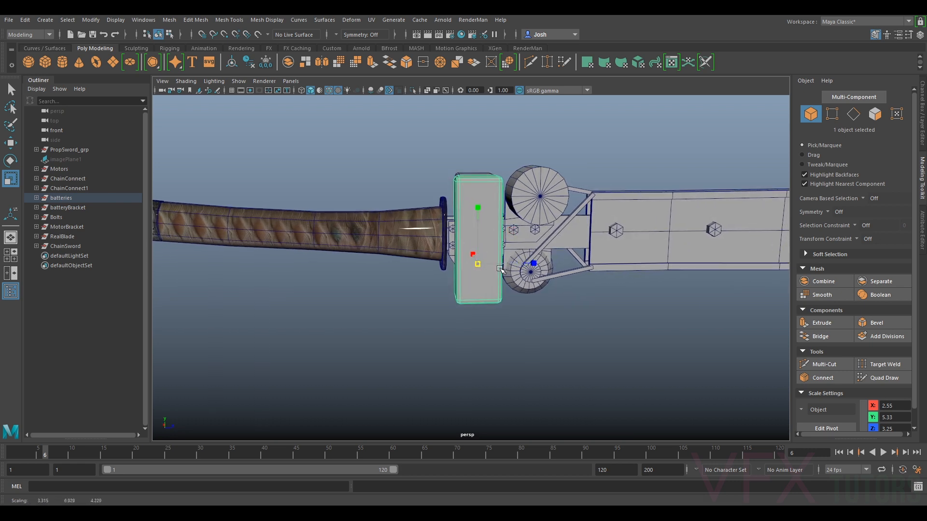
mouse_move(501, 269)
left_mouse_down("alt")
mouse_move(498, 286)
mouse_move(600, 354)
mouse_move(528, 317)
mouse_move(578, 254)
mouse_move(499, 256)
left_mouse_up("alt")
scroll(459, 257, "up", 4)
left_click_drag(627, 338, 586, 323, "alt")
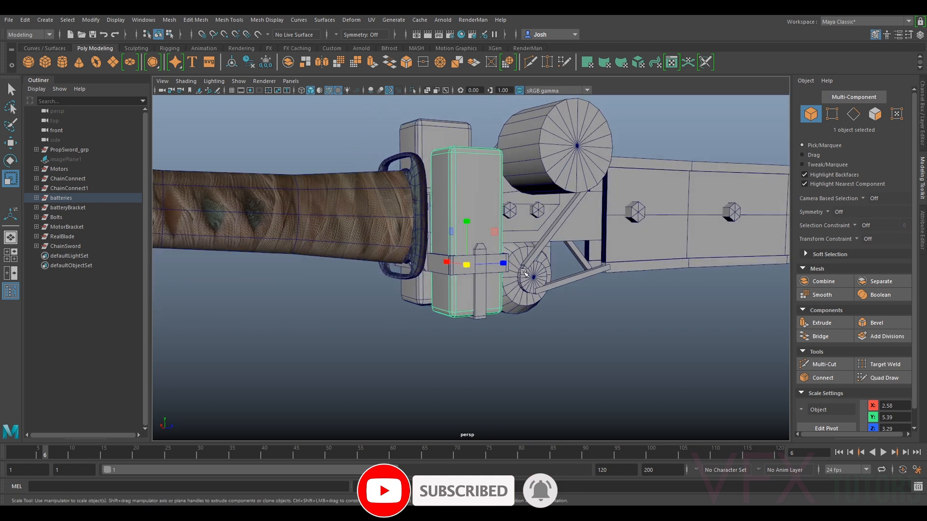
right_click_drag(628, 333, 600, 341, "alt")
left_click_drag(600, 341, 585, 333, "alt")
Adjust the battery's height by moving its top vertices vertically, and return to object selection.
right_click_drag(473, 213, 450, 188)
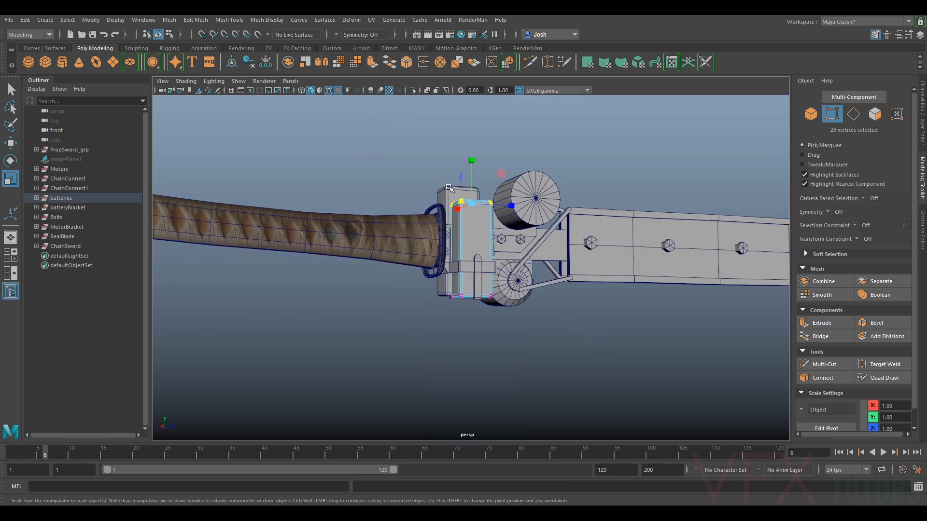
key("w")
left_click_drag(472, 172, 472, 171)
left_click_drag(472, 173, 425, 186, "alt")
right_click_drag(478, 215, 525, 201)
scroll(606, 162, "down", 5)
left_click(604, 201)
Create a polygon cylinder, move it toward the blade tip to about Z 36.19, and set its Z rotation to 90.
left_click_drag(604, 201, 420, 174, "alt")
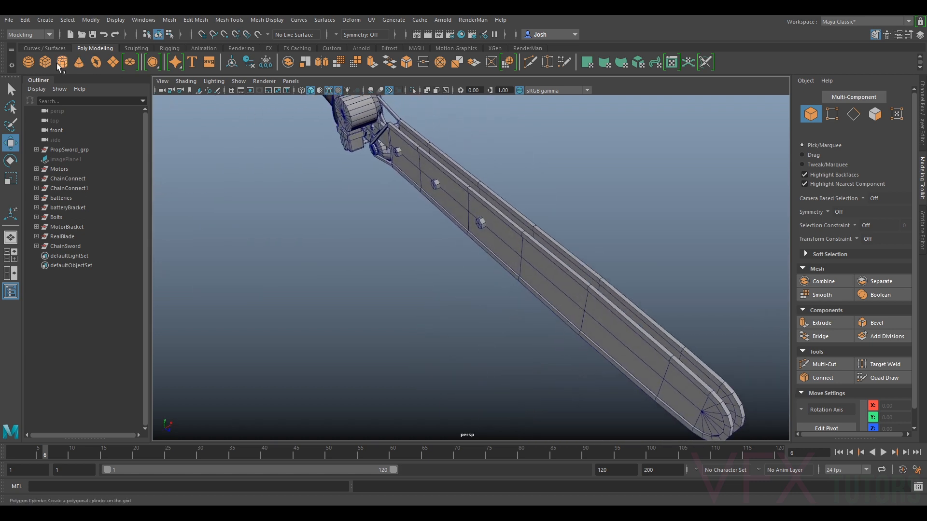
left_click_drag(500, 245, 653, 379)
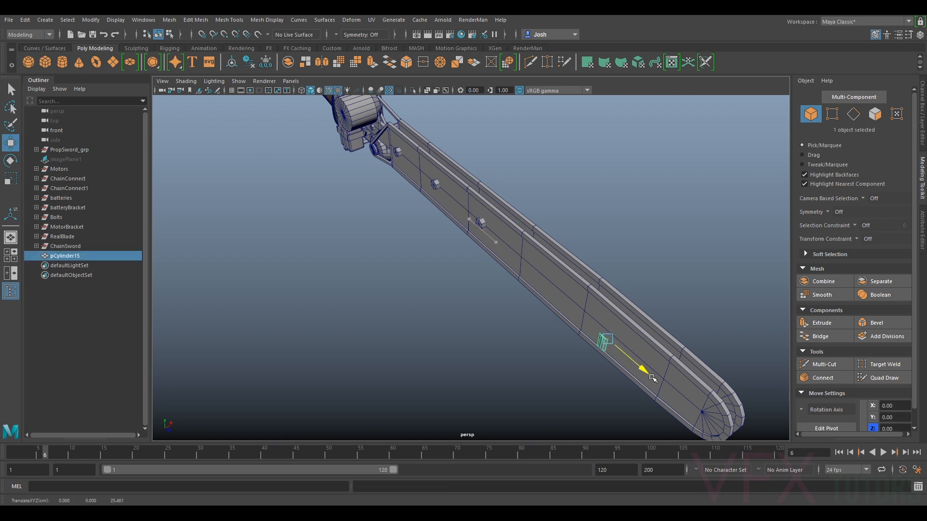
left_click_drag(743, 434, 509, 247, "alt")
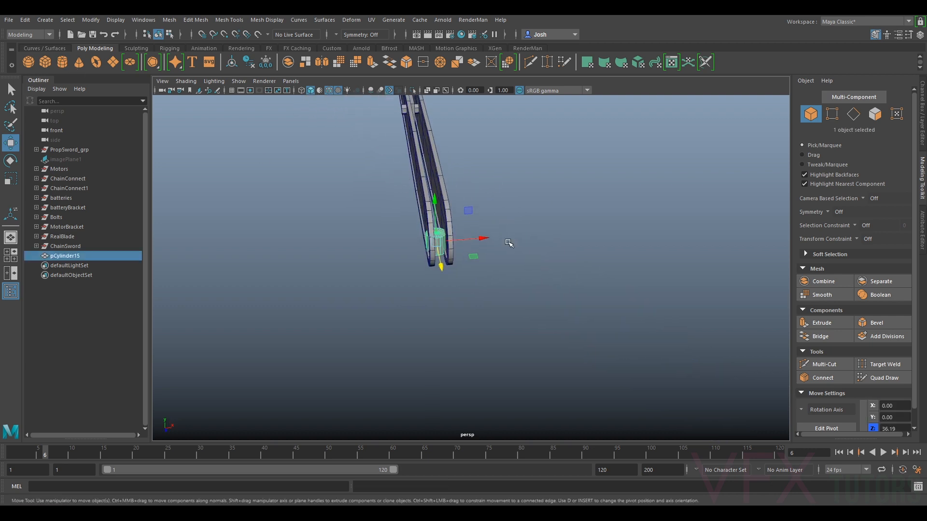
key("e")
left_click_drag(442, 206, 496, 245)
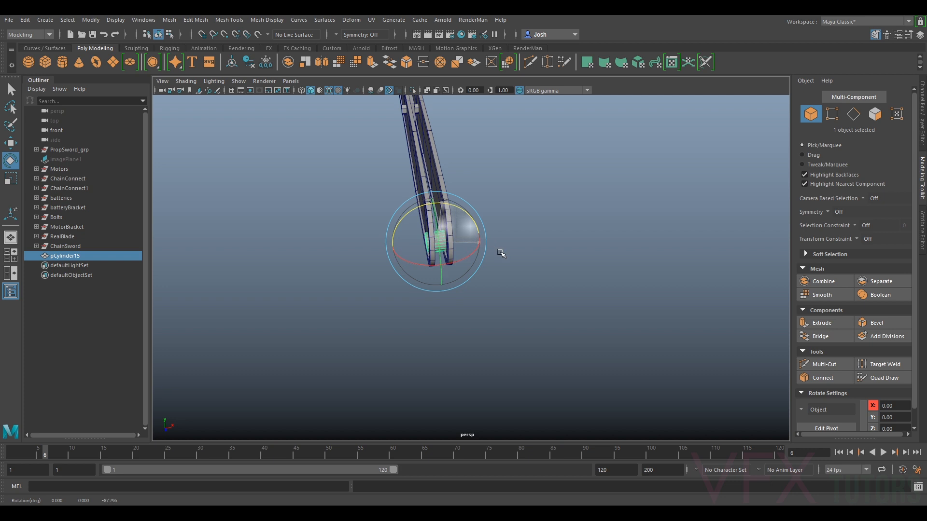
left_click(922, 114)
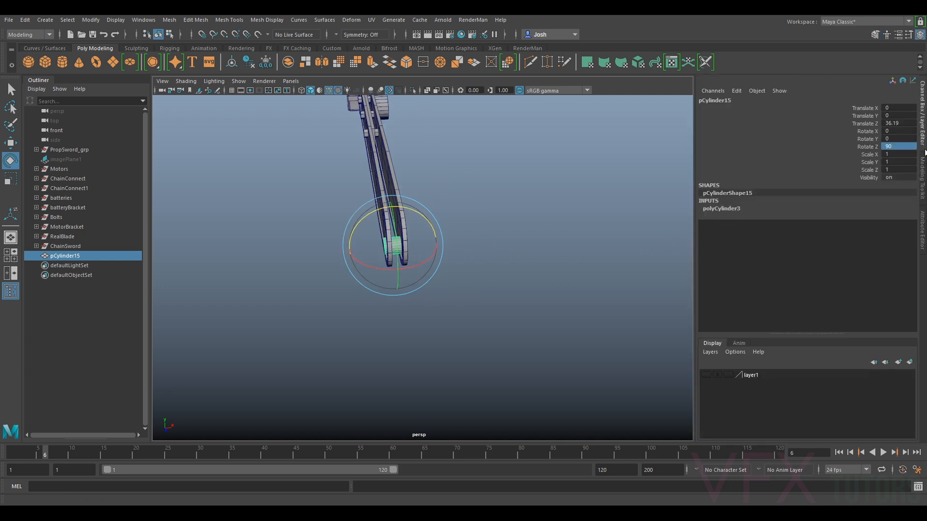
Position the cylinder between the two blade plates at the centre of the rounded tip, at about X 0.131, Y 2.173, Z 38.028.
scroll(387, 216, "up", 5)
left_click_drag(387, 217, 436, 250, "alt")
key("w")
left_click_drag(429, 305, 447, 301, "alt")
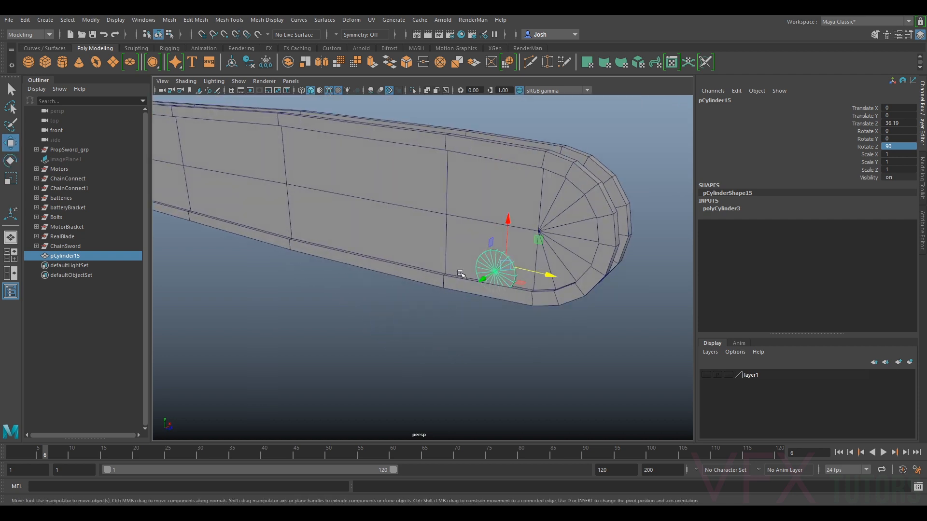
left_click_drag(498, 267, 447, 259)
left_click_drag(390, 264, 423, 221)
middle_click_drag(422, 222, 426, 252, "alt")
left_click_drag(426, 252, 416, 281, "alt")
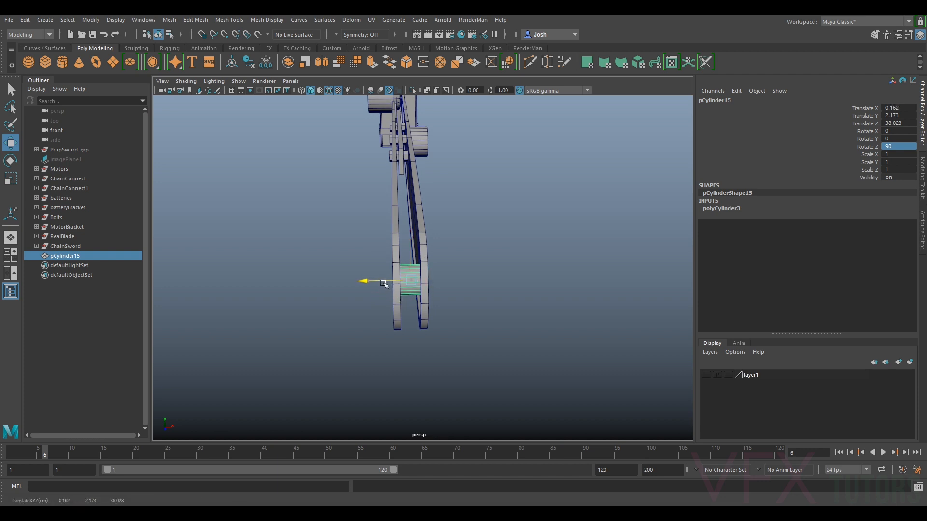
mouse_move(392, 280)
left_mouse_down("alt")
mouse_move(396, 309)
mouse_move(386, 273)
mouse_move(483, 273)
mouse_move(389, 271)
left_mouse_up("alt")
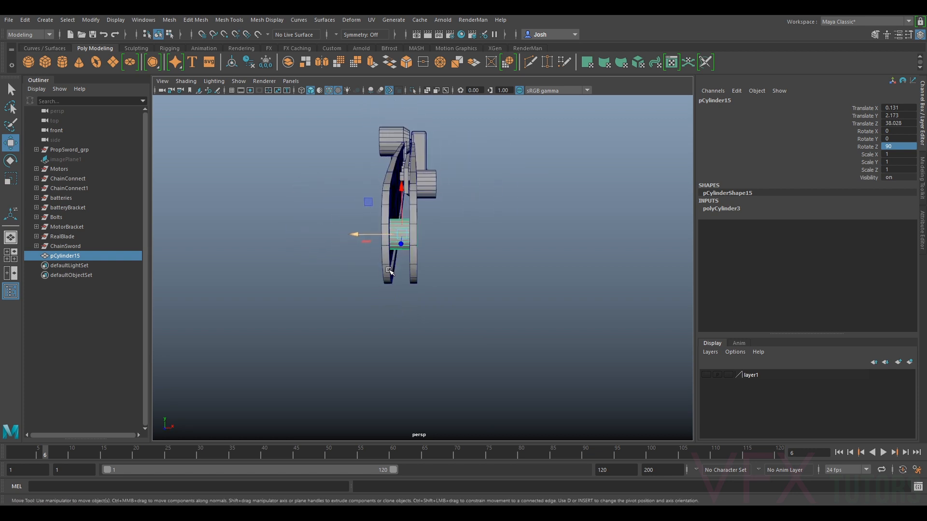
Scale the tip cylinder along its length to about 0.801 so it fits between the blade plates.
key("r")
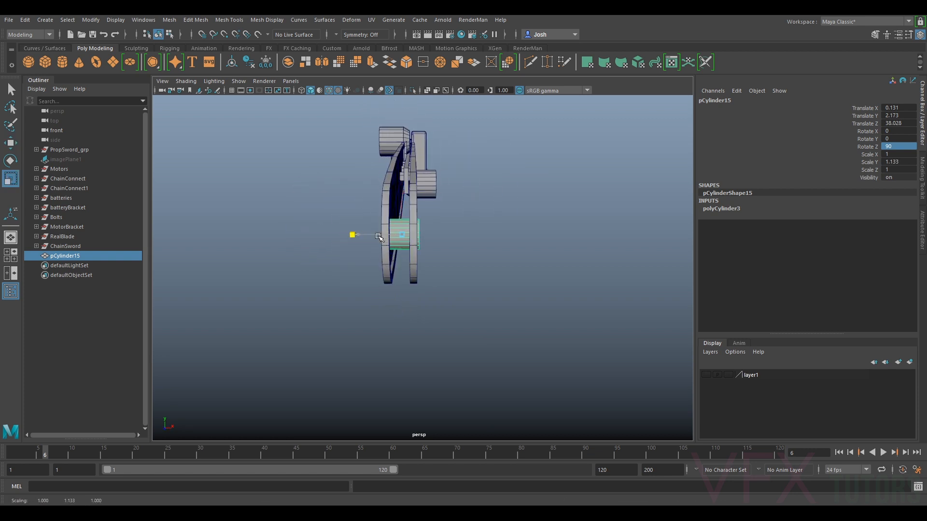
left_click_drag(394, 246, 483, 328, "alt")
middle_click_drag(483, 328, 469, 238, "alt")
left_click_drag(529, 335, 548, 220, "alt")
left_click_drag(466, 172, 550, 234, "alt")
scroll(270, 226, "down", 4)
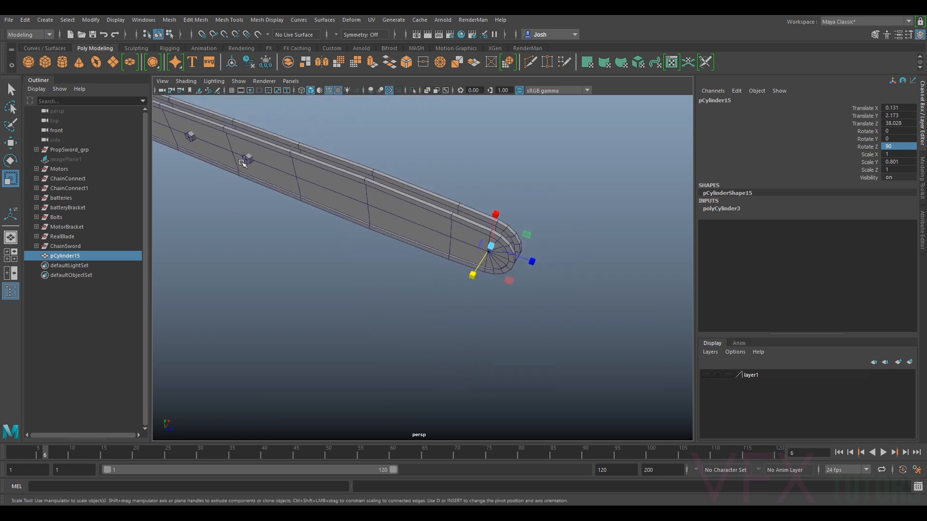
Duplicate the blade bolt nearest the tip and align the copy with the tip cylinder's centre at Z 38.028.
left_click(243, 163)
key("w")
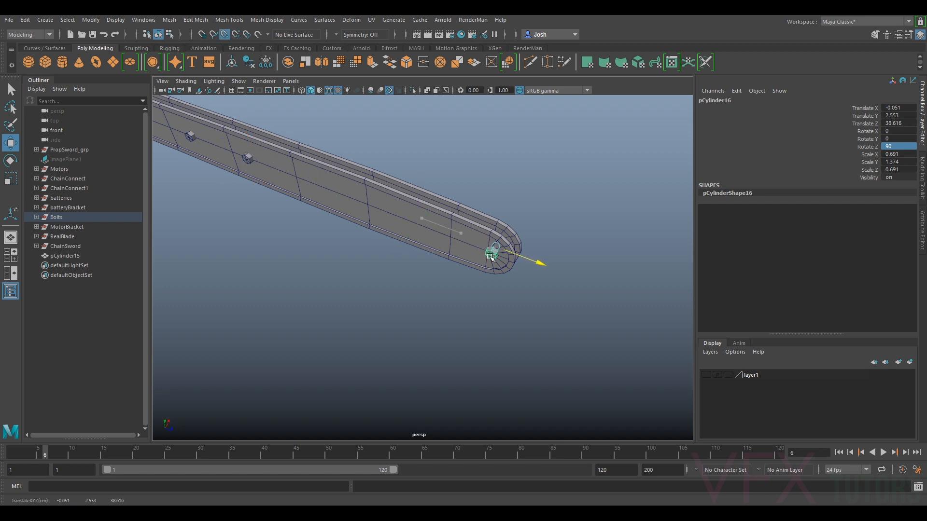
left_click_drag(546, 305, 381, 271, "alt")
scroll(376, 253, "up", 4)
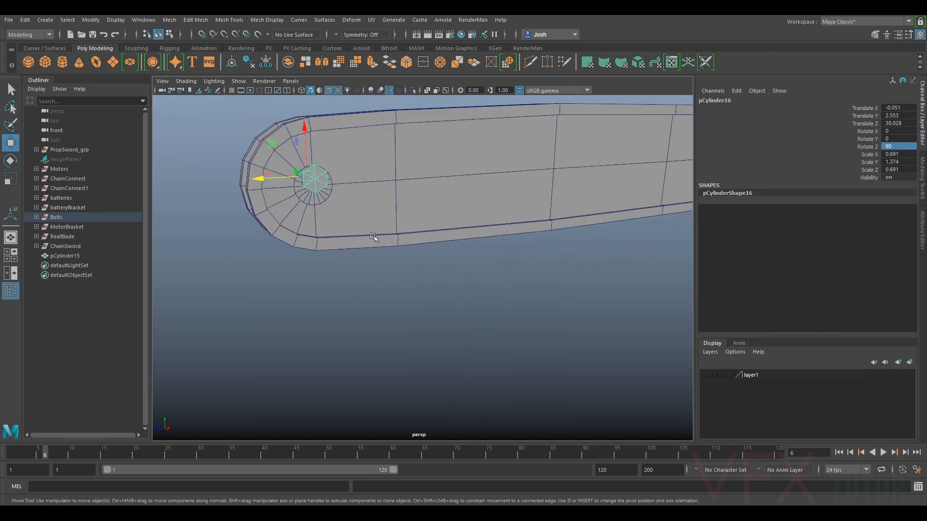
middle_click_drag(345, 201, 437, 274, "alt")
scroll(437, 273, "up", 3)
left_click_drag(433, 270, 464, 269, "alt")
Set the tip cylinder's length scale to about 0.819 and shift it to about X 0.035 between the plates.
left_click(385, 253)
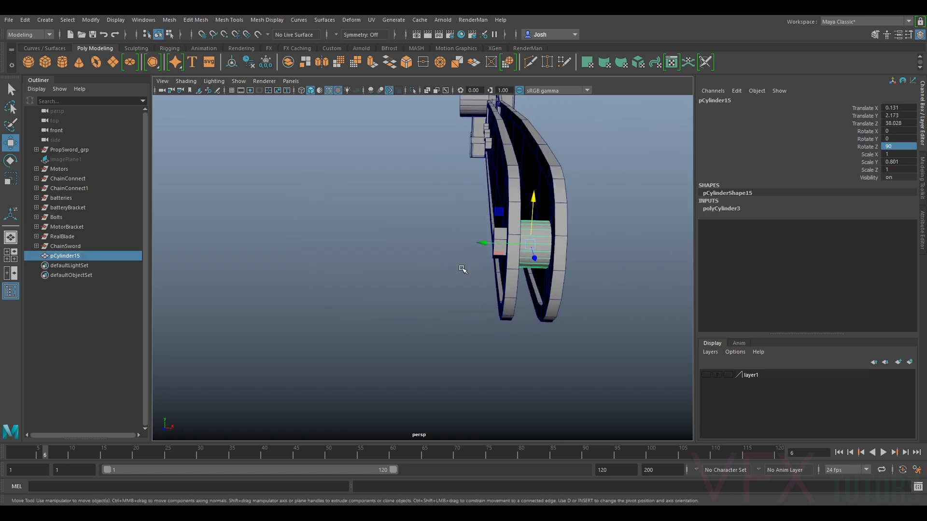
middle_click_drag(463, 269, 364, 295, "alt")
key("r")
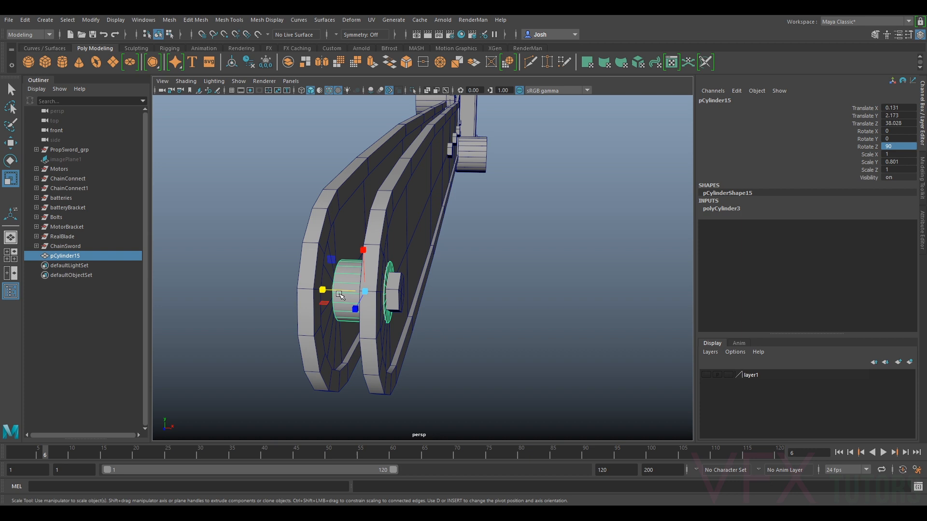
key("w")
left_click_drag(340, 292, 471, 298, "alt")
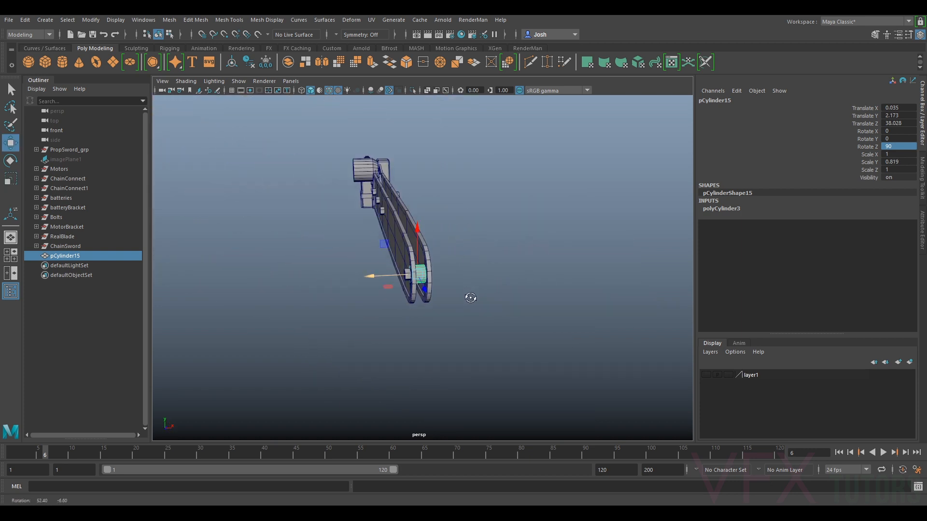
scroll(388, 280, "up", 6)
scroll(421, 280, "down", 4)
Duplicate the tip cylinder together with its bolt and move the copies back along the blade, between the tip and the existing bolts.
left_click_drag(390, 242, 418, 319, "alt")
left_click(414, 296, "shift")
key("ctrl+d")
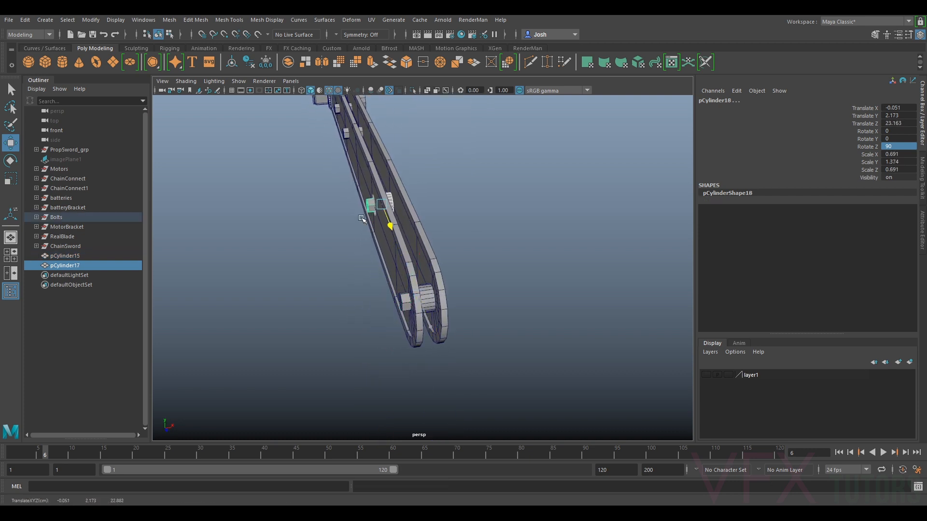
left_click_drag(413, 191, 513, 169, "alt")
scroll(425, 227, "down", 5)
middle_click_drag(425, 230, 448, 231, "alt")
left_click_drag(448, 231, 466, 265, "alt")
left_click(486, 201)
Move the outer vertices of motor bracket pCube4 outward so the plate extends past the small motor.
left_click_drag(485, 201, 375, 158, "alt")
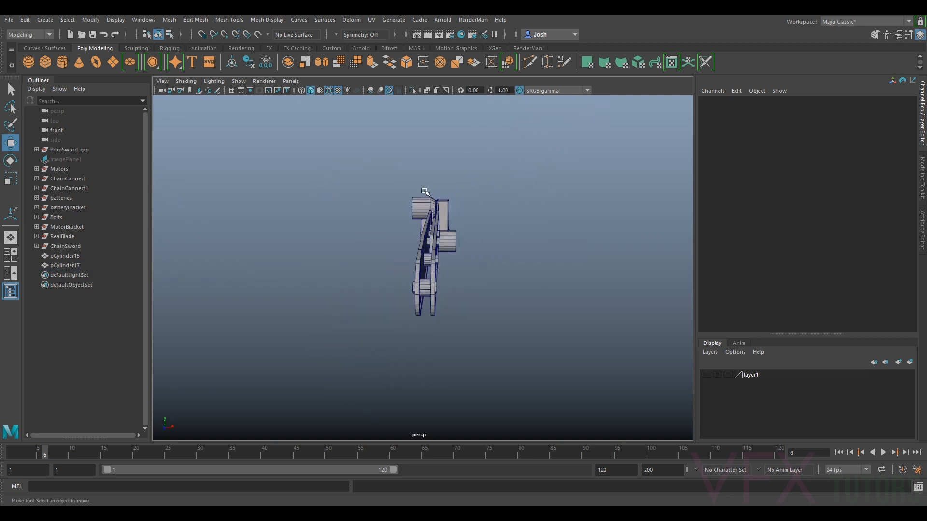
scroll(441, 210, "up", 5)
left_click_drag(327, 251, 472, 250, "alt")
scroll(471, 250, "down", 5)
middle_click_drag(366, 305, 466, 280, "alt")
left_click_drag(466, 280, 439, 285, "alt")
scroll(427, 252, "up", 4)
left_click(410, 207)
right_click_drag(411, 206, 374, 205)
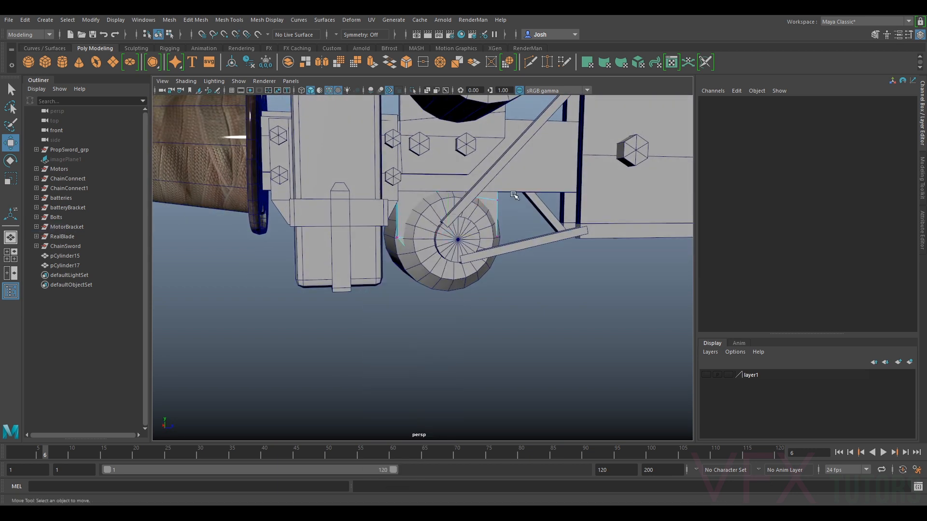
left_click_drag(430, 274, 477, 285)
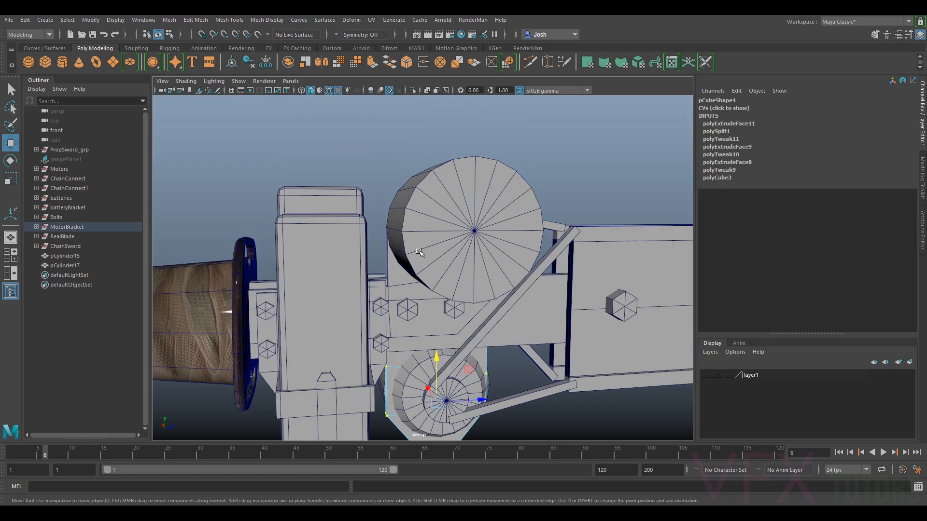
left_click(412, 290)
left_click_drag(383, 279, 460, 228, "alt")
right_click_drag(458, 235, 421, 236)
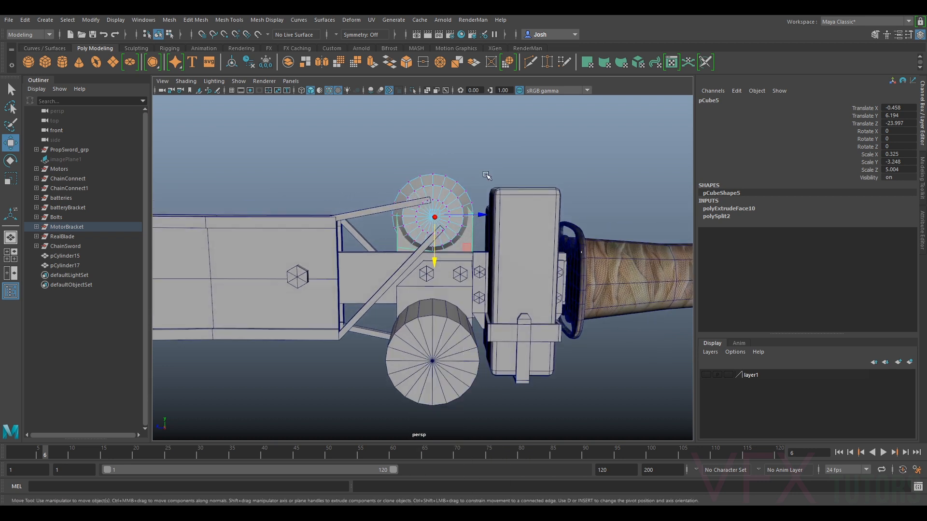
left_click(485, 180)
right_click(465, 204)
right_click_drag(465, 205, 513, 190)
Adjust the outer vertices of motor bracket pCube5 vertically around the small motor, and return to object selection.
left_click(467, 237)
right_click_drag(467, 237, 421, 236)
left_click_drag(349, 178, 472, 228)
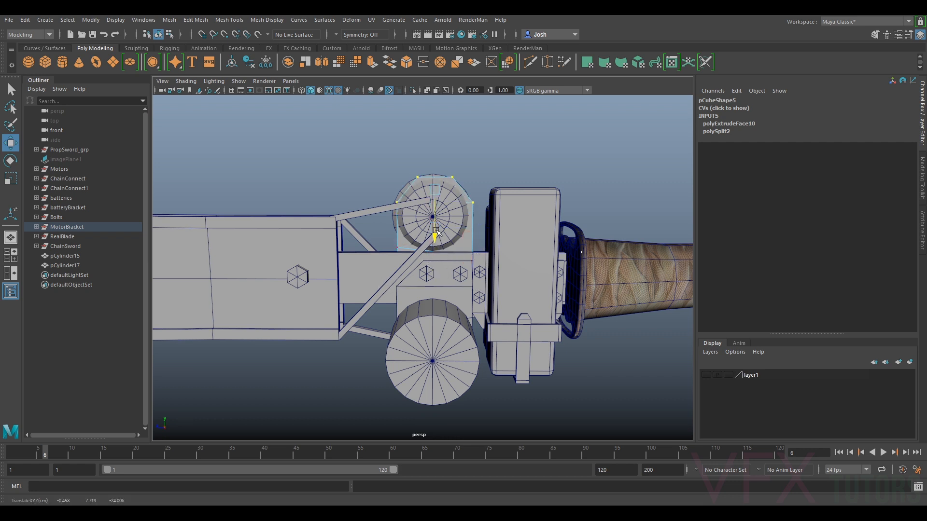
right_click_drag(450, 219, 490, 208)
scroll(487, 210, "down", 3)
left_click_drag(445, 261, 519, 321, "alt")
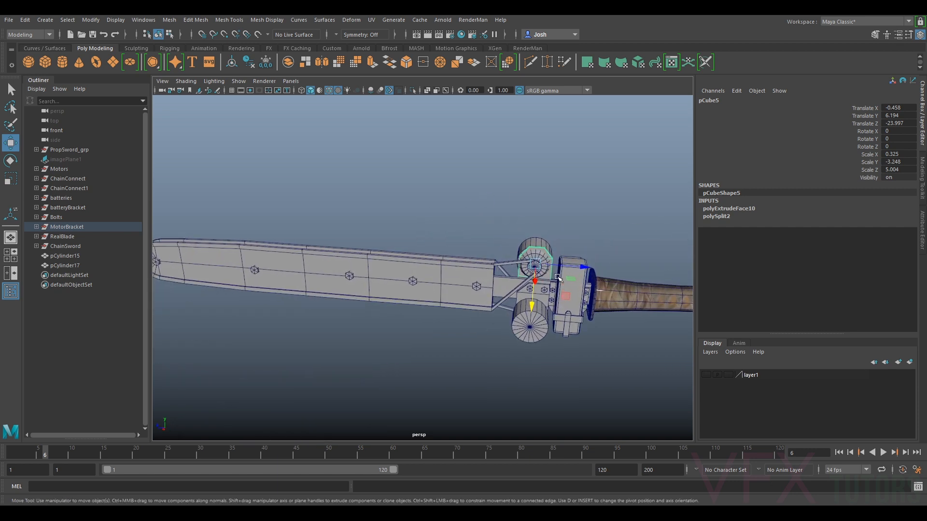
Examine the motors, batteries, brackets and handle guard from both sides of the sword.
left_click_drag(440, 273, 489, 279, "alt")
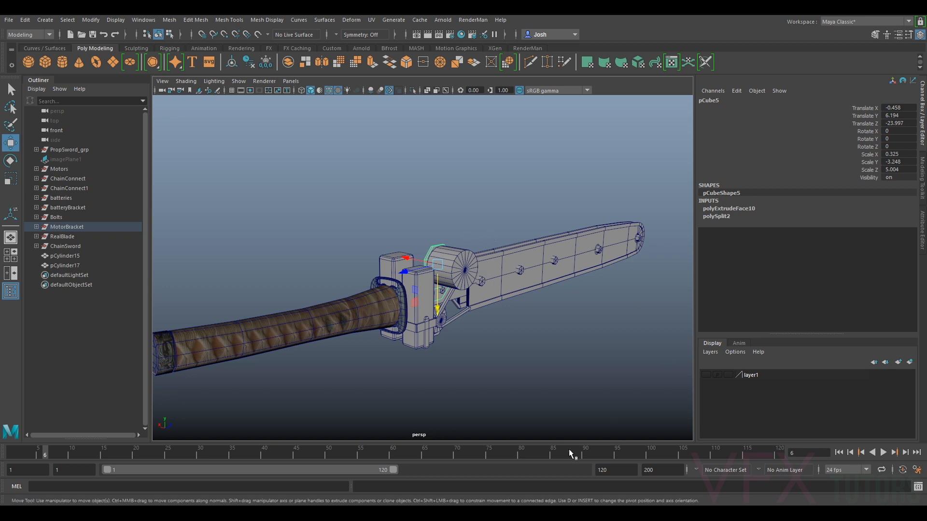
scroll(536, 314, "up", 5)
left_click_drag(531, 311, 562, 289, "alt")
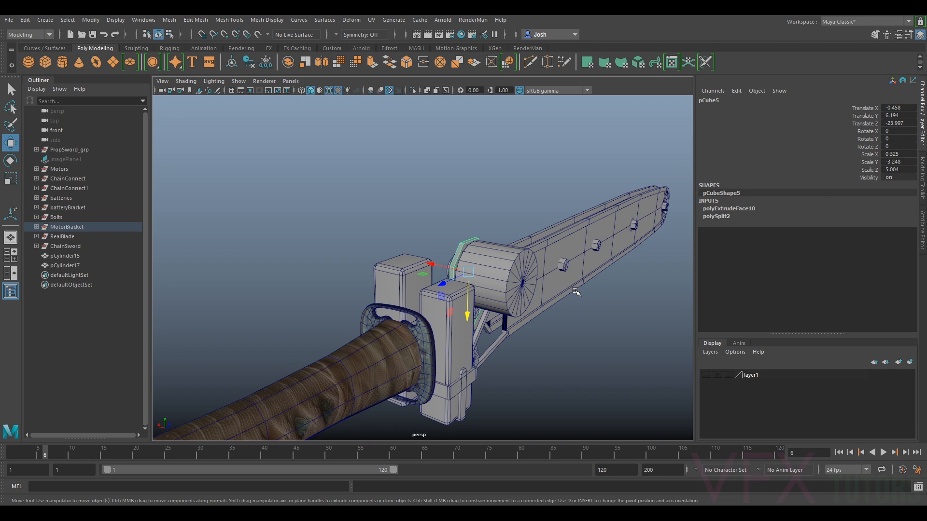
left_click_drag(552, 353, 556, 281, "alt")
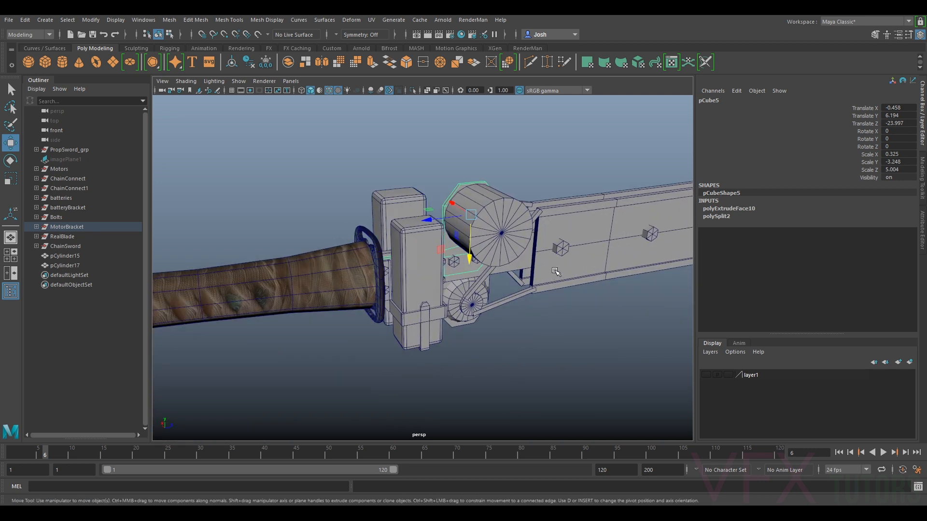
left_click(413, 233)
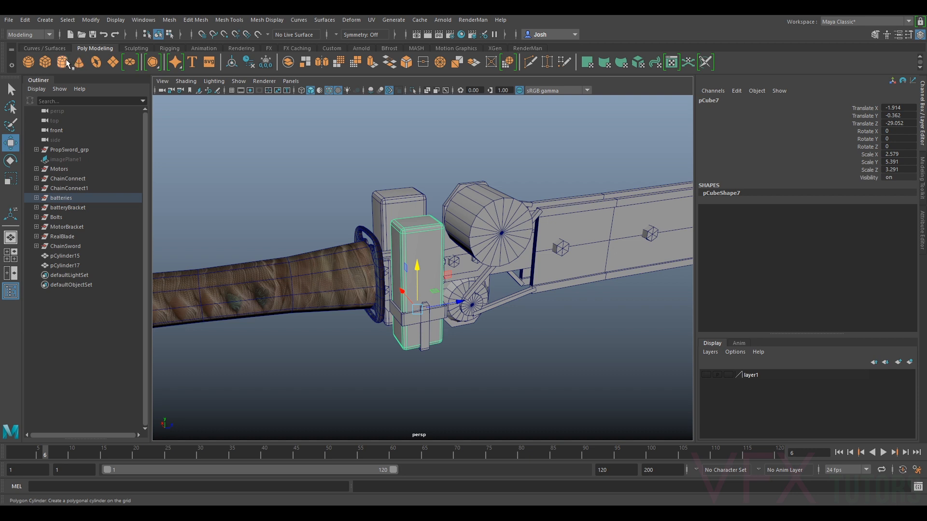
left_click_drag(540, 245, 621, 256, "alt")
scroll(621, 257, "down", 5)
left_click_drag(459, 242, 425, 256, "alt")
scroll(430, 241, "up", 5)
middle_click_drag(449, 236, 447, 321, "alt")
scroll(447, 322, "up", 2)
scroll(447, 321, "up", 2)
left_click_drag(447, 322, 511, 282, "alt")
scroll(504, 245, "down", 3)
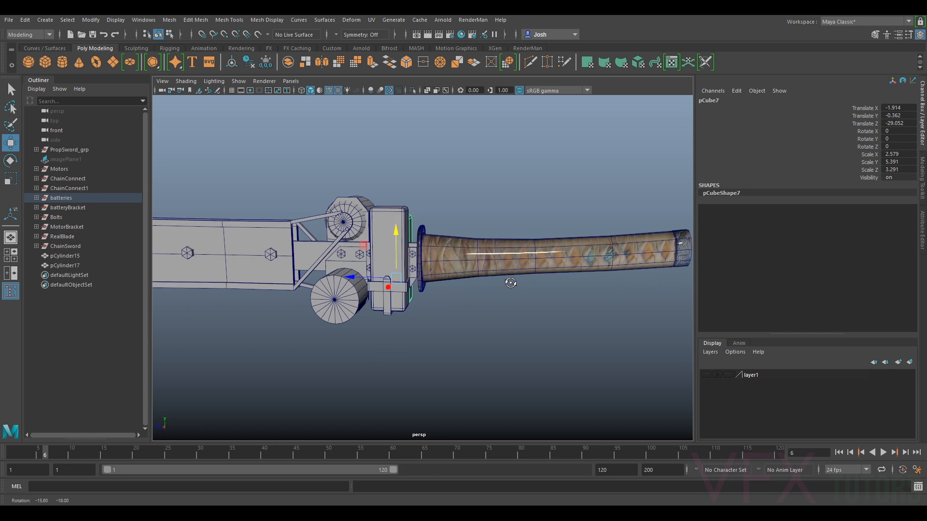
left_click_drag(511, 283, 442, 256, "alt")
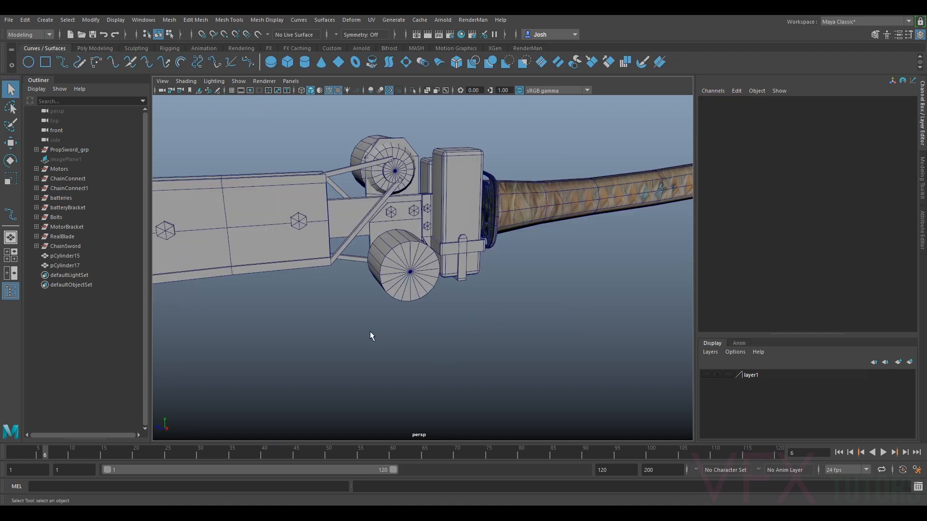
left_click_drag(372, 336, 442, 368, "alt")
left_click_drag(444, 382, 409, 363, "alt")
scroll(441, 323, "down", 8)
left_click_drag(439, 319, 418, 308, "alt")
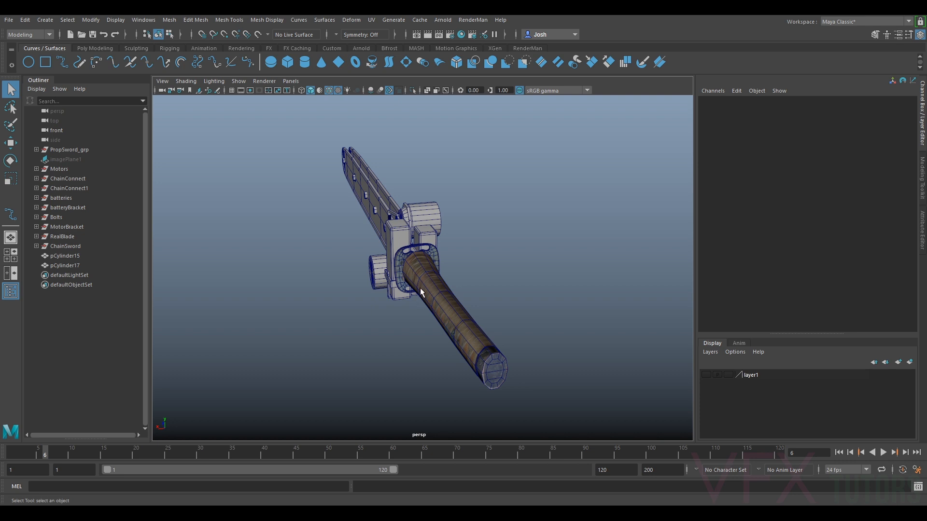
left_click_drag(420, 292, 483, 295, "alt")
scroll(440, 295, "up", 6)
Create a polygon cube, move it behind the batteries to about Y -2.752, Z -31.347, and flatten its Y scale to about 0.382.
left_click(95, 48)
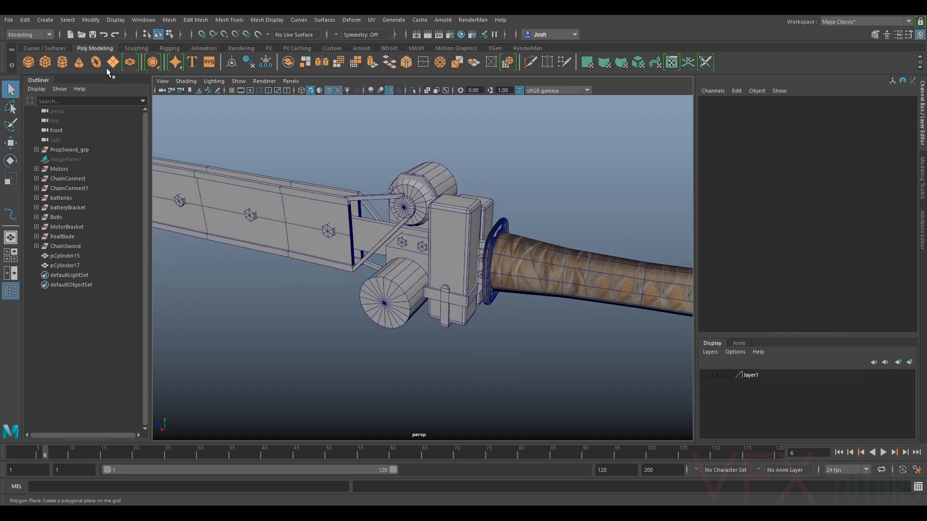
right_click_drag(468, 254, 451, 245, "alt")
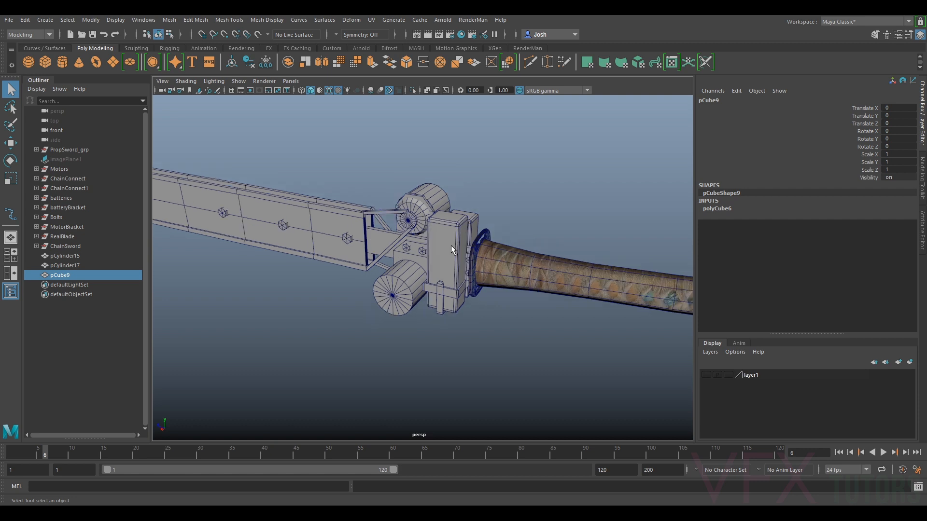
key("w")
left_click_drag(241, 241, 439, 308)
left_click_drag(382, 280, 531, 286)
key("r")
left_click_drag(479, 240, 503, 285)
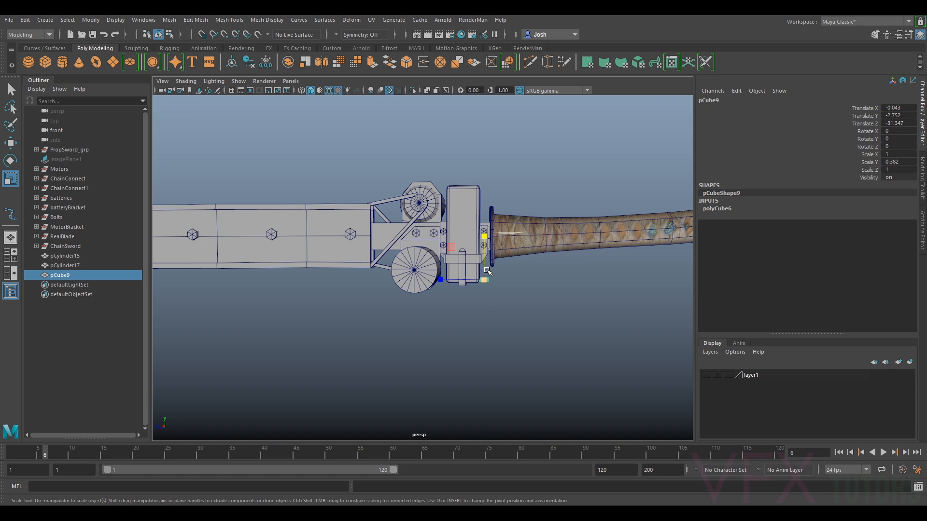
Tilt the cube to about -21.3° in X, stretch it into a thin strip about 5.43 by 0.235, and place it below the batteries.
key("e")
left_click_drag(500, 239, 513, 254)
key("r")
left_click_drag(461, 270, 351, 227)
key("w")
left_click_drag(463, 274, 504, 269)
left_click_drag(511, 235, 652, 288)
key("r")
scroll(414, 316, "up", 5)
left_click_drag(414, 316, 490, 317, "alt")
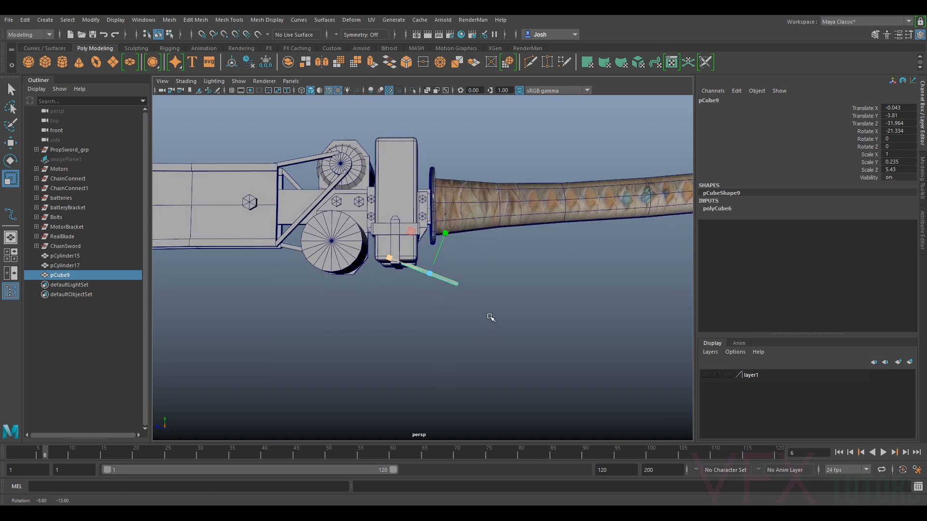
Lower the strip to about Y -4.262, Z -31.748 under the batteries and steepen its X rotation to about -27.97°.
key("w")
left_click_drag(437, 254, 448, 267)
left_click_drag(508, 256, 459, 305, "alt")
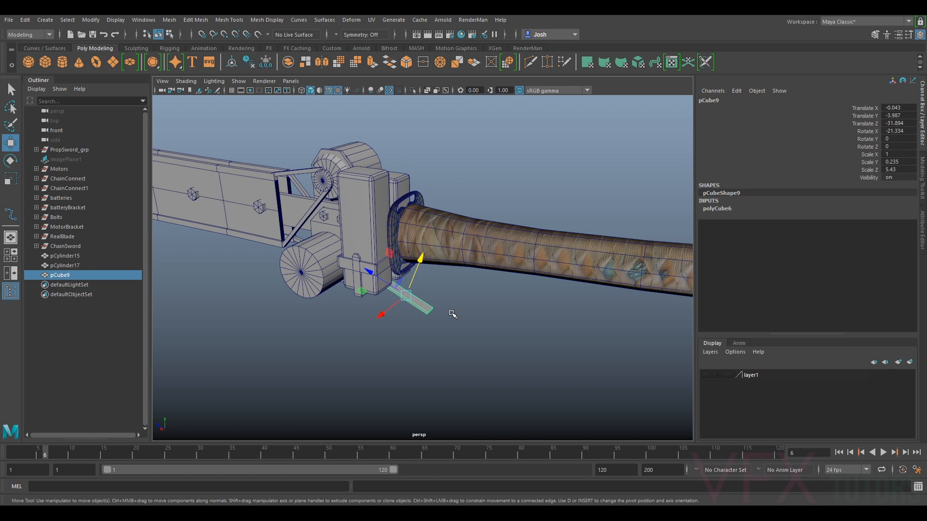
left_click_drag(452, 315, 469, 292, "alt")
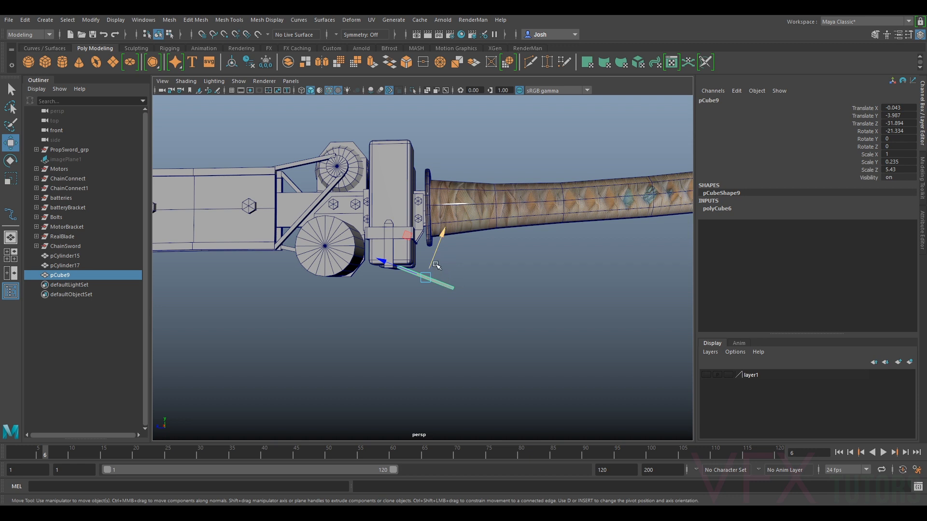
key("e")
left_click_drag(447, 242, 433, 265)
key("w")
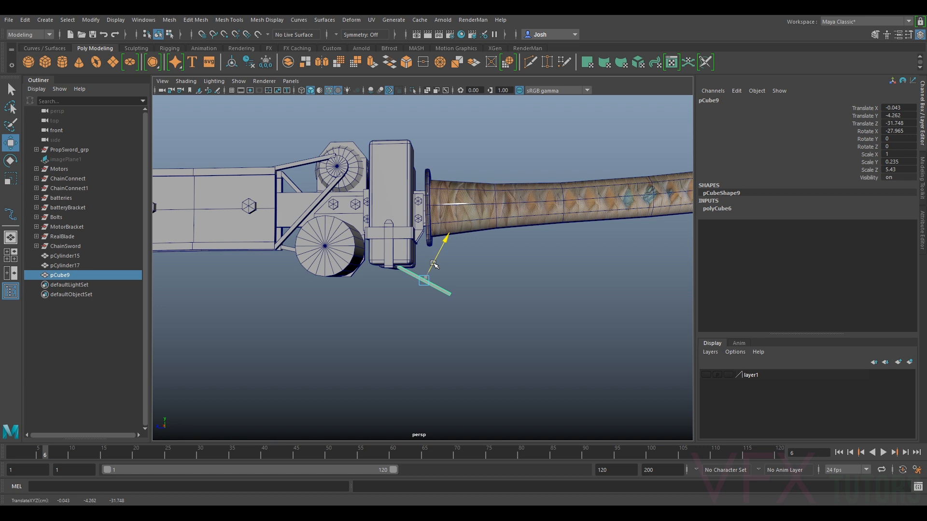
Scale the lower strip to about 1.162 wide and 6.24 long, and shift it to about Y -4.425, Z -32.056.
left_click_drag(514, 206, 321, 253, "alt")
key("e")
key("r")
key("w")
key("r")
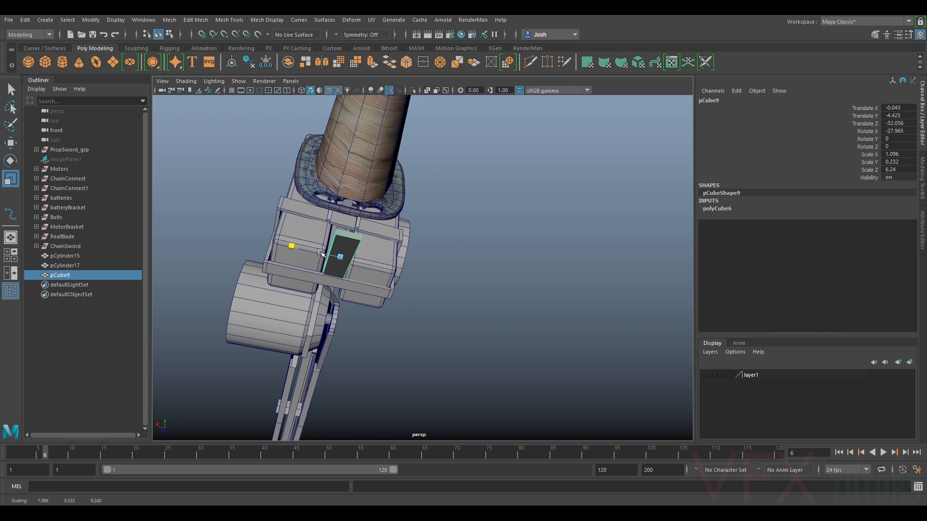
left_click_drag(452, 204, 485, 246, "alt")
left_click_drag(423, 213, 461, 207, "alt")
mouse_move(460, 308)
left_mouse_down("alt")
mouse_move(472, 320)
mouse_move(472, 311)
left_mouse_up("alt")
Duplicate the strip, raise the copy beneath the guard to about Y -1.479, Z -33.138, and rotate it to about -11.5° in X.
key("w")
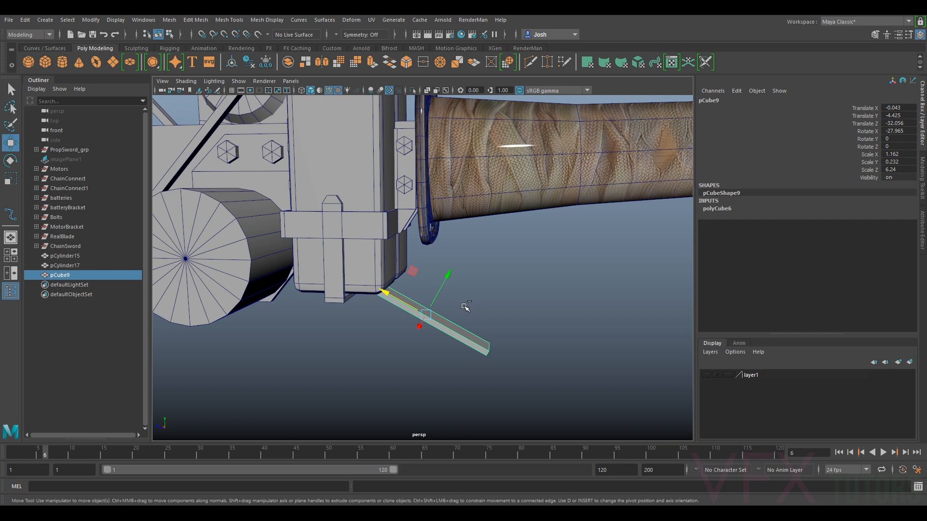
key("ctrl+d")
left_click_drag(446, 290, 464, 241)
key("e")
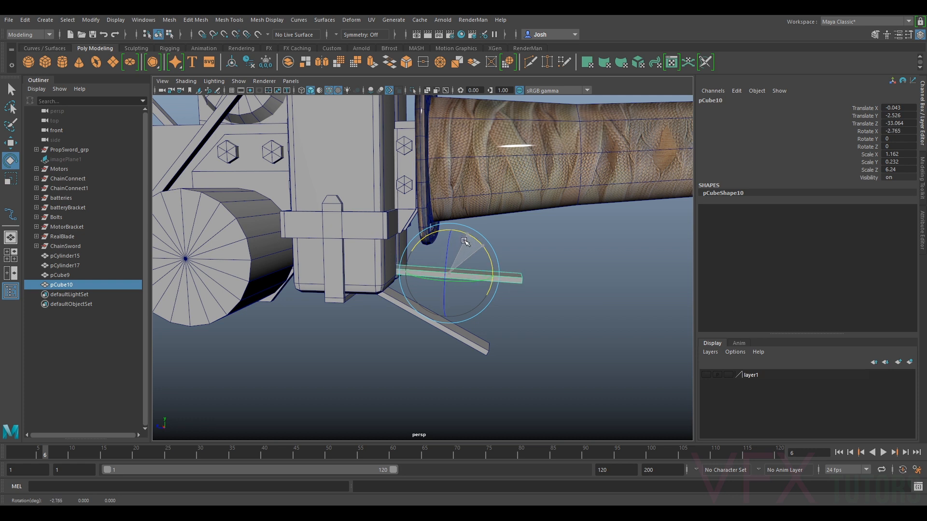
key("w")
middle_click_drag(466, 258, 467, 239)
key("e")
mouse_move(472, 218)
left_mouse_down()
mouse_move(479, 224)
mouse_move(438, 196)
mouse_move(436, 215)
mouse_move(441, 187)
mouse_move(429, 220)
mouse_move(442, 234)
mouse_move(467, 243)
mouse_move(483, 225)
left_mouse_up()
key("w")
key("r")
key("e")
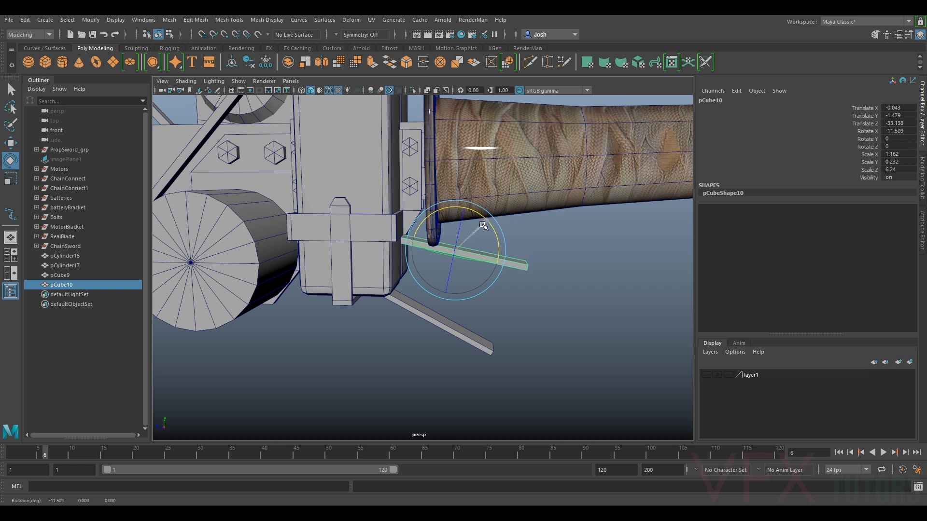
Duplicate the upper strip, rotate the copy to about -112.5° in X, shorten it to about 4.147, and place it across the two strips' outer ends.
left_click_drag(504, 279, 485, 262, "alt")
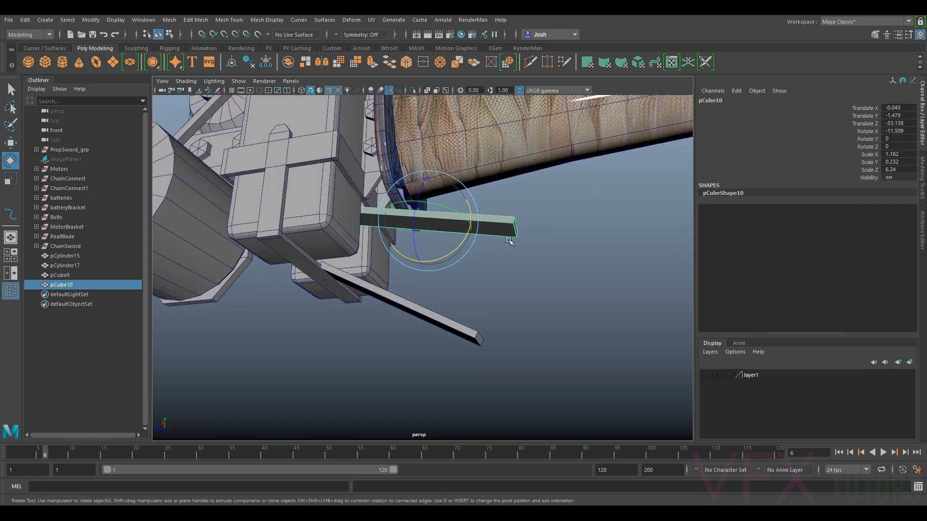
key("ctrl+d")
key("w")
key("e")
left_click_drag(471, 231, 416, 282)
key("w")
left_click_drag(449, 237, 555, 260)
key("e")
key("w")
key("r")
left_click_drag(522, 225, 510, 243)
key("w")
key("r")
Select the upper strip and the end strip together beneath the guard.
left_click_drag(510, 243, 363, 267, "alt")
left_click(489, 273)
scroll(404, 282, "up", 4)
left_click(376, 289)
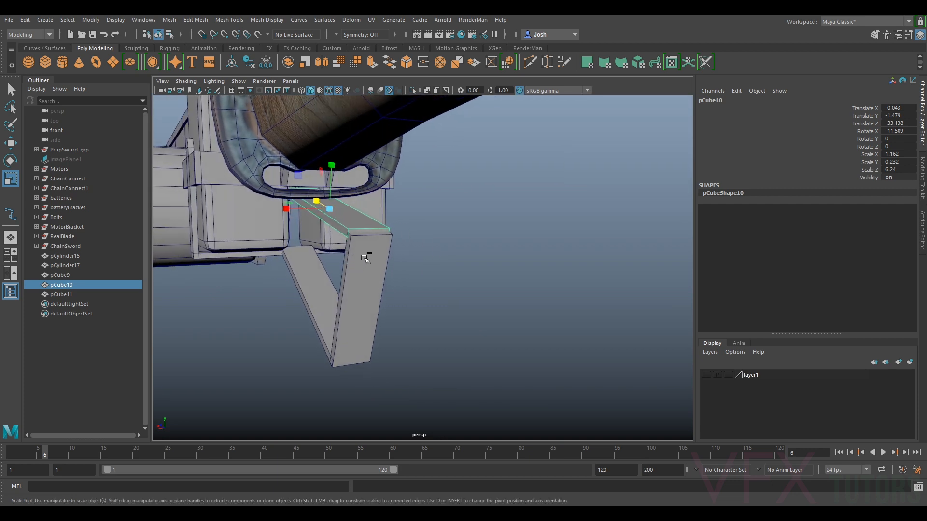
left_click(362, 252, "shift")
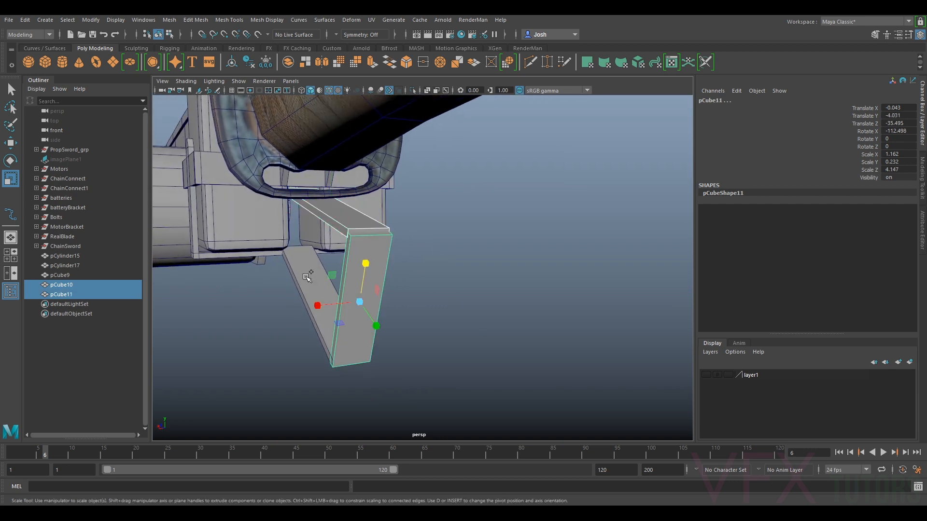
Add the lower bar to the selection and narrow all three bars of the angled frame below the hilt.
left_click(307, 279, "shift")
left_click_drag(278, 303, 289, 308)
left_click_drag(288, 307, 360, 257, "alt")
key("w")
left_click(547, 267)
Duplicate the frame's upper bar and offset the copy directly beneath it.
left_click_drag(468, 230, 455, 286, "alt")
left_click(442, 269)
scroll(443, 270, "up", 5)
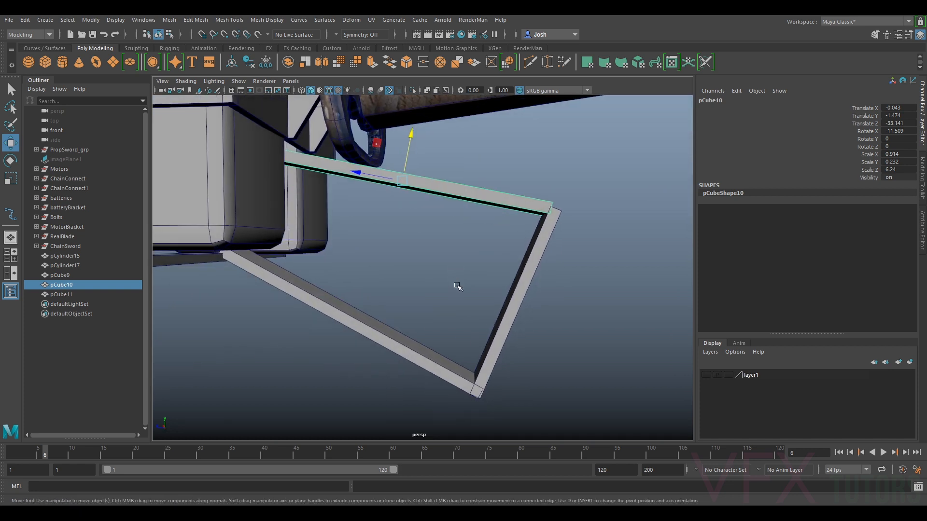
key("ctrl+d")
left_click_drag(408, 181, 416, 193)
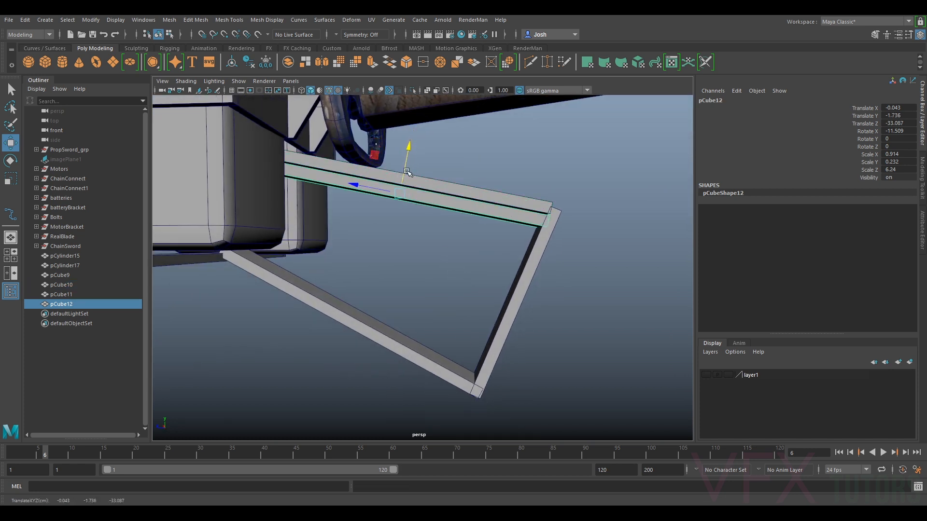
Rescale the duplicated bar into a short thick block, about 0.854 in X, 0.514 in Y and 2.035 in Z.
key("r")
left_click_drag(358, 203, 437, 154, "alt")
left_click_drag(456, 146, 451, 180, "alt")
middle_click_drag(409, 200, 415, 203)
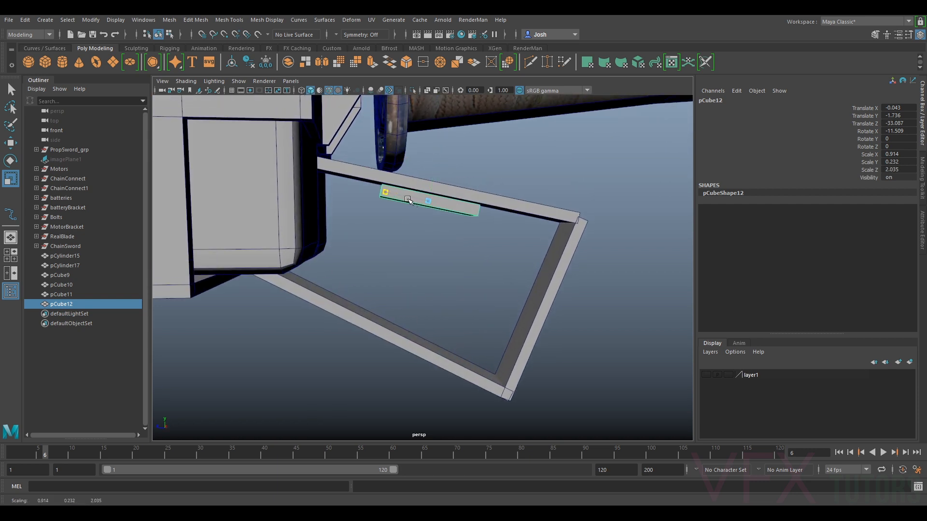
left_click_drag(409, 200, 427, 174, "alt")
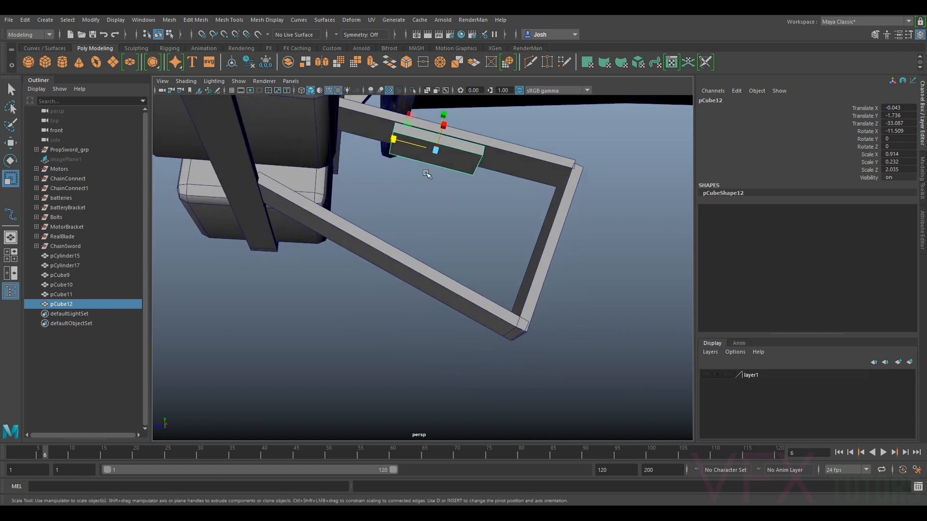
mouse_move(442, 132)
left_mouse_down()
mouse_move(427, 161)
mouse_move(444, 118)
left_mouse_up()
Position the short block under the frame's upper bar, at about Translate Y -1.967 and Translate Z -33.599.
key("w")
left_click_drag(424, 160, 423, 265)
scroll(423, 265, "up", 10)
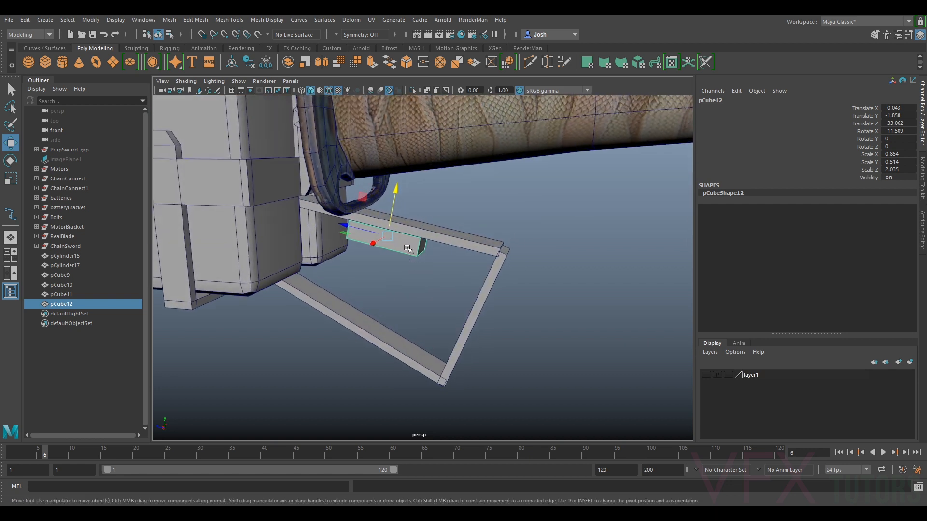
left_click_drag(378, 232, 396, 237)
left_click_drag(486, 265, 428, 245, "alt")
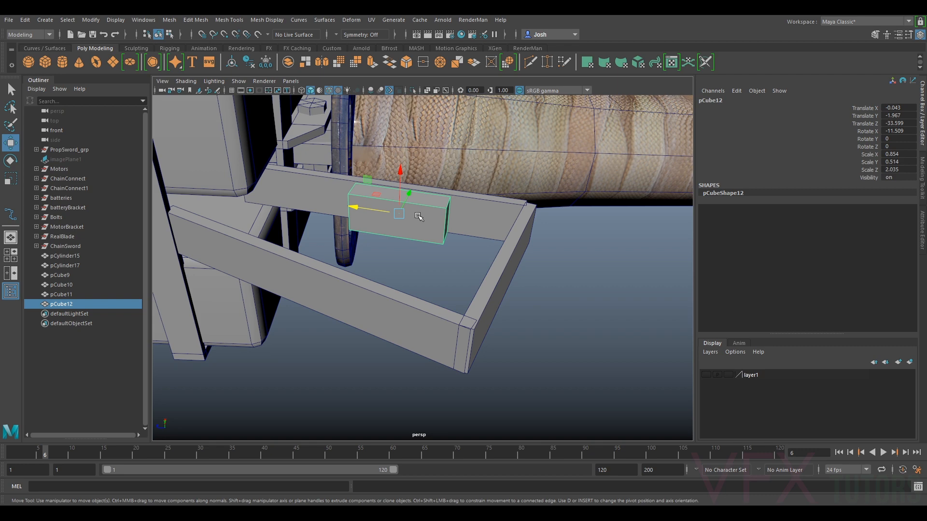
Examine the proportions of the angled frame against the whole sword from several viewpoints.
scroll(420, 218, "down", 5)
left_click_drag(514, 220, 576, 307, "alt")
left_click(427, 299)
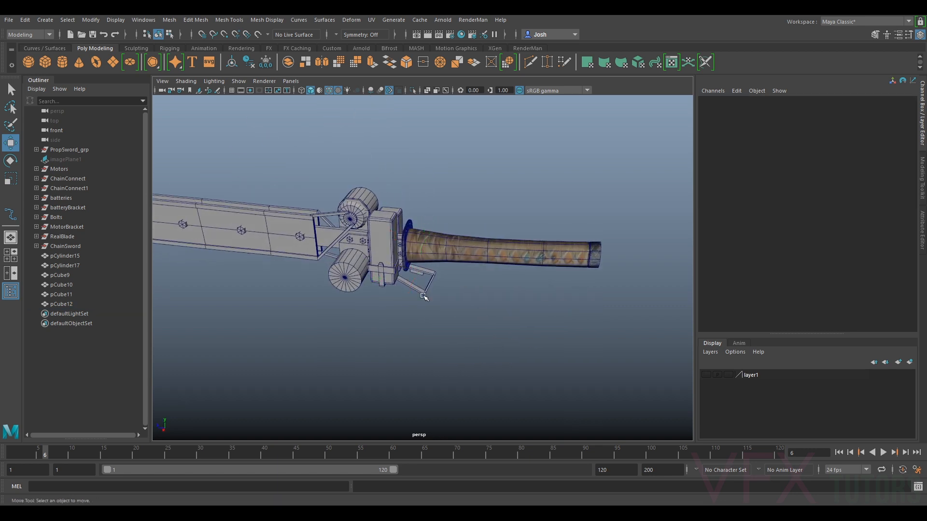
middle_click_drag(425, 298, 466, 297, "alt")
left_click_drag(477, 273, 640, 264, "alt")
right_click_drag(640, 263, 491, 288, "alt")
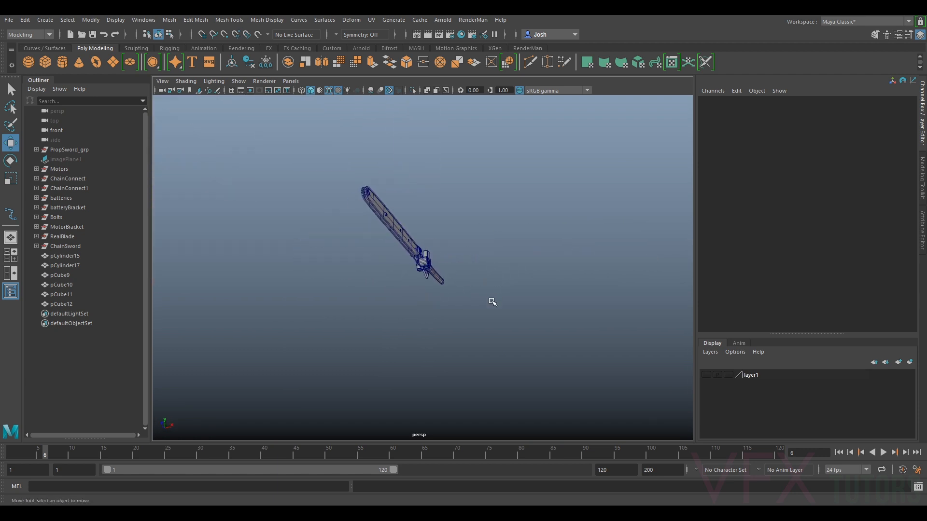
scroll(516, 259, "up", 5)
Delete the frame's upper bar, end bar and short block, and select the remaining lower bar.
left_click_drag(517, 263, 440, 349, "alt")
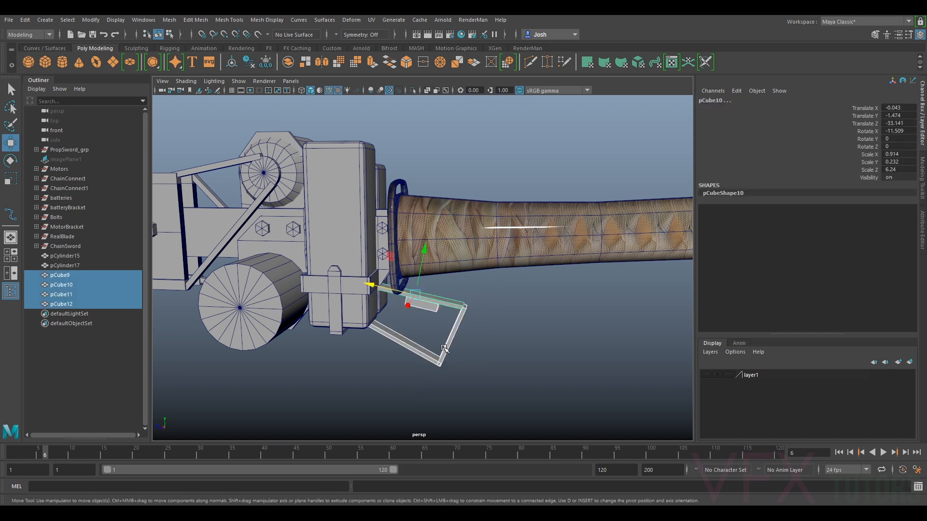
left_click(430, 358)
left_click_drag(453, 311, 430, 318)
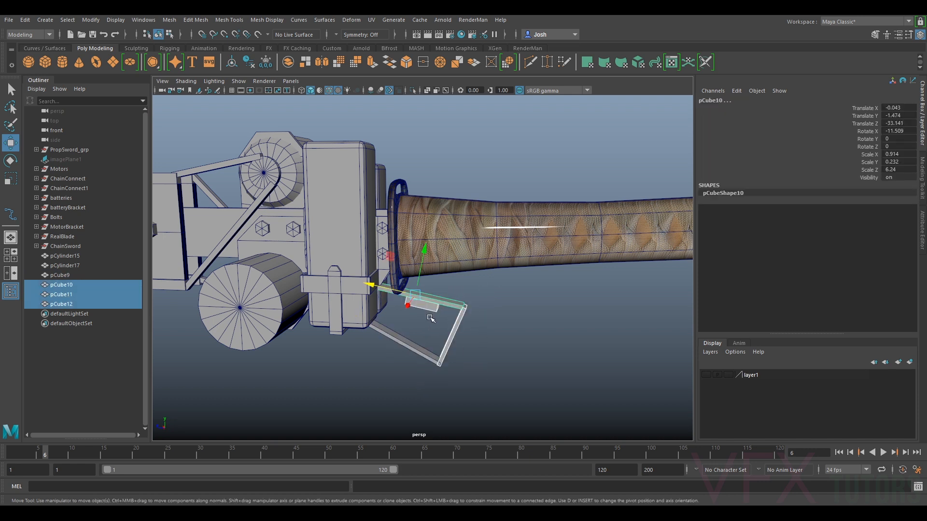
left_click(417, 339)
left_click(414, 352)
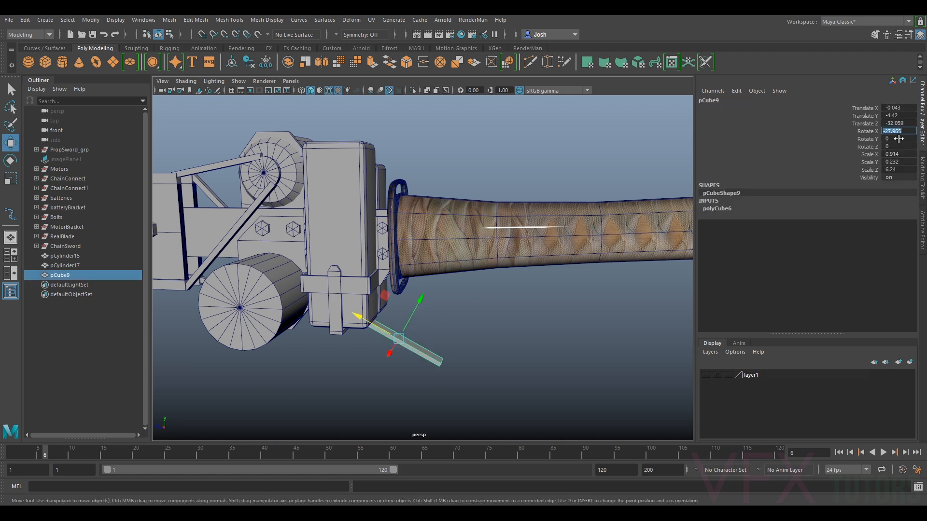
Reset the remaining bar's Rotate X, Translate Z and Translate Y to 0.
type("0")
key("Return")
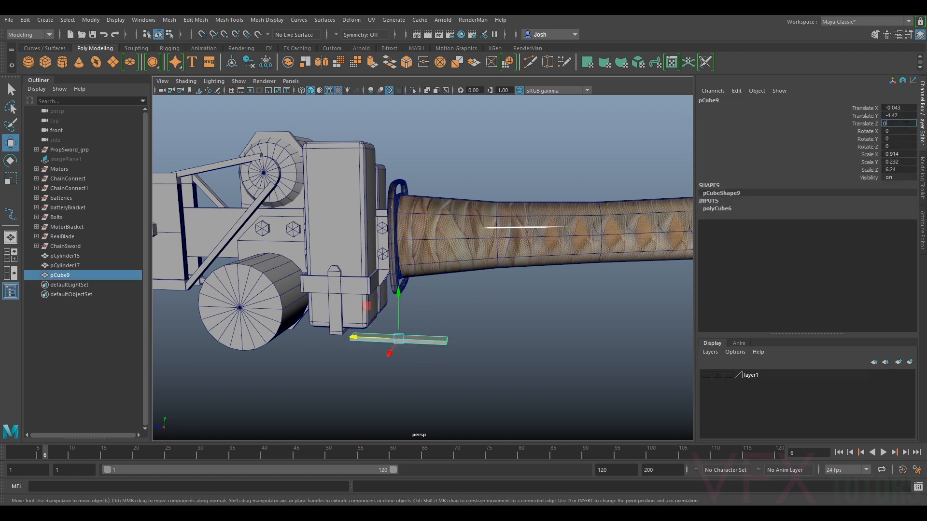
left_click(906, 124)
type("0")
key("Return")
Move the bar to the hilt between the two batteries, at about Translate Y 5.339 and Translate Z -31.046.
right_click_drag(512, 224, 458, 234, "alt")
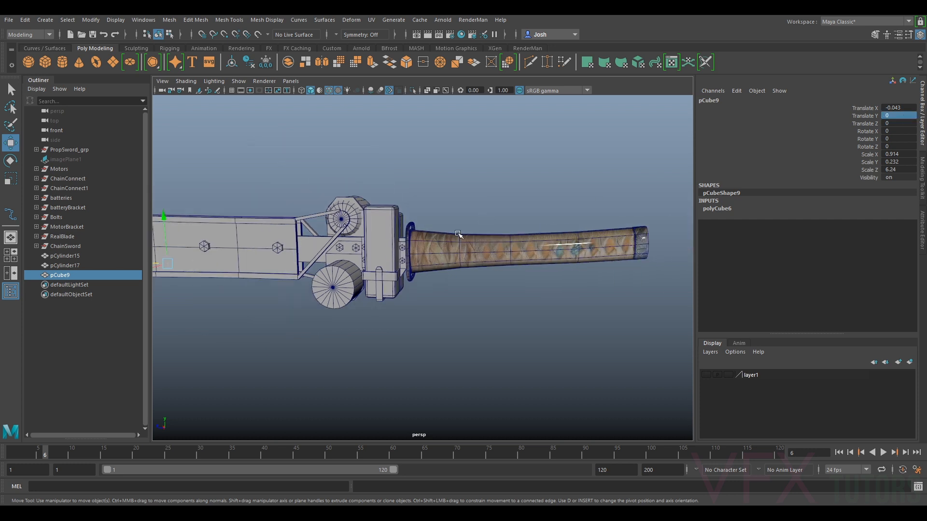
right_click_drag(224, 247, 203, 247, "alt")
middle_click_drag(244, 246, 315, 245, "alt")
left_click_drag(254, 263, 261, 265)
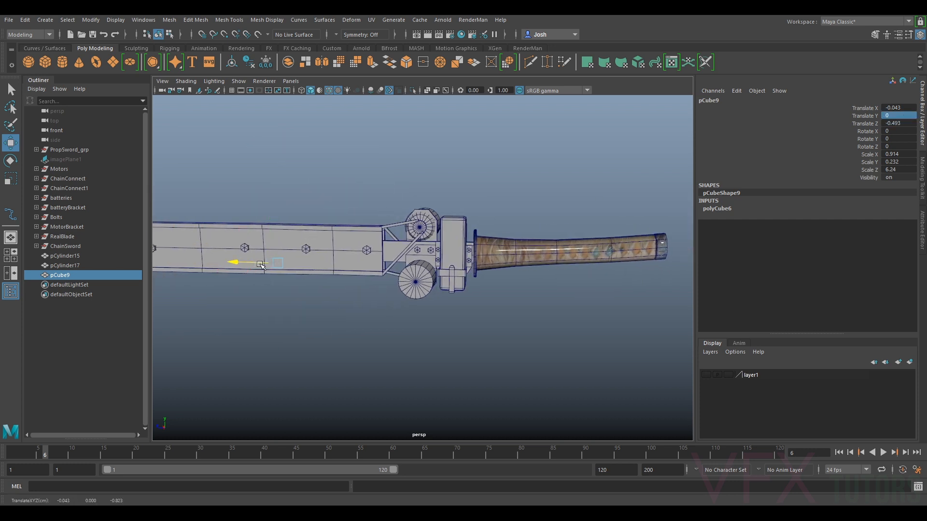
right_click_drag(445, 283, 505, 250, "alt")
mouse_move(509, 247)
left_mouse_down()
mouse_move(511, 180)
mouse_move(503, 204)
mouse_move(511, 238)
left_mouse_up()
middle_click_drag(510, 238, 494, 213, "alt")
Rotate the bar about 91 degrees around Y so it spans across the handle side of the batteries.
key("e")
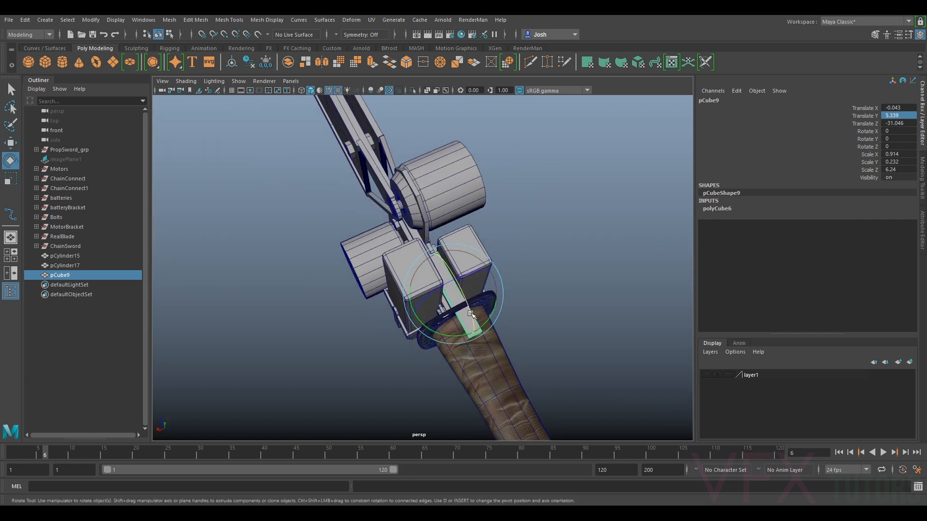
left_click_drag(448, 314, 465, 281, "alt")
right_click_drag(463, 276, 524, 267, "alt")
middle_click_drag(524, 266, 436, 299, "alt")
left_click_drag(419, 282, 463, 278)
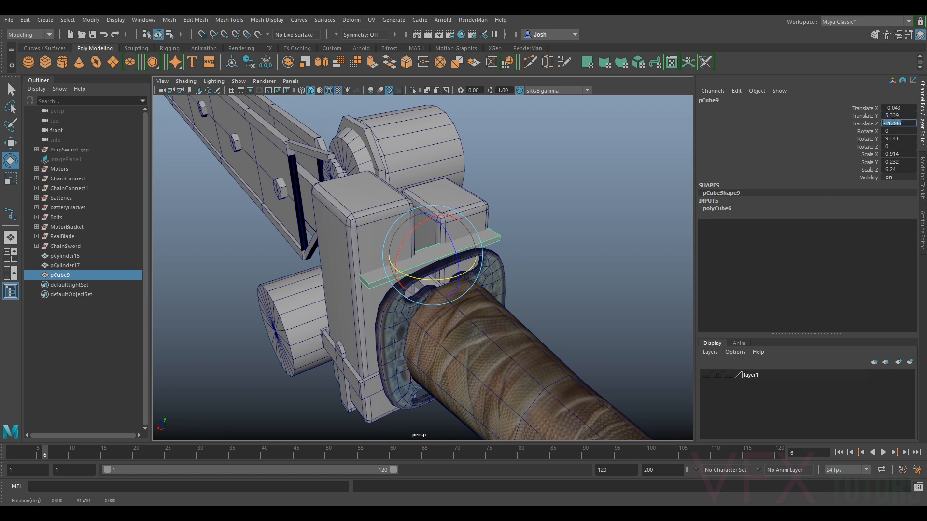
left_click(891, 123)
type("0")
key("Return")
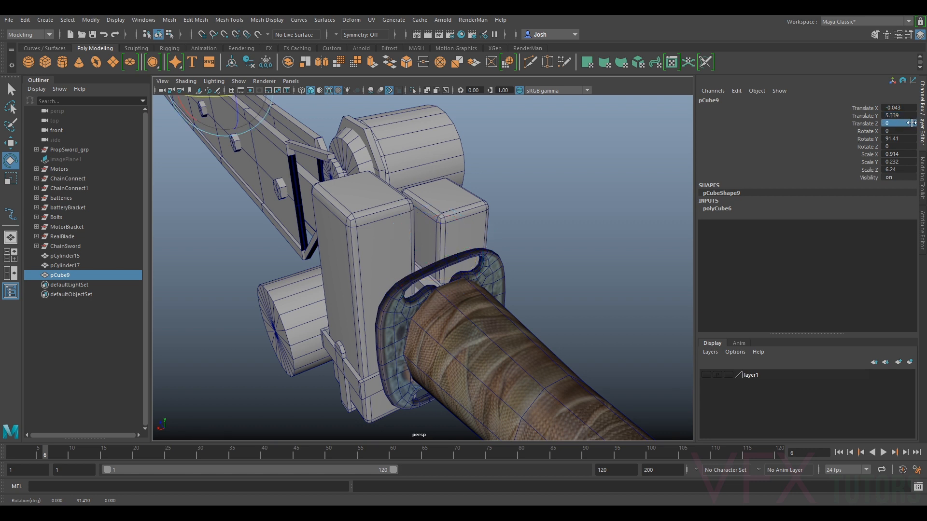
key("ctrl+z")
Set the crossbar's Rotate Y to 90, and turn it on edge with rotations of -90, 0 and -90.
left_click(900, 140)
type("90")
key("Return")
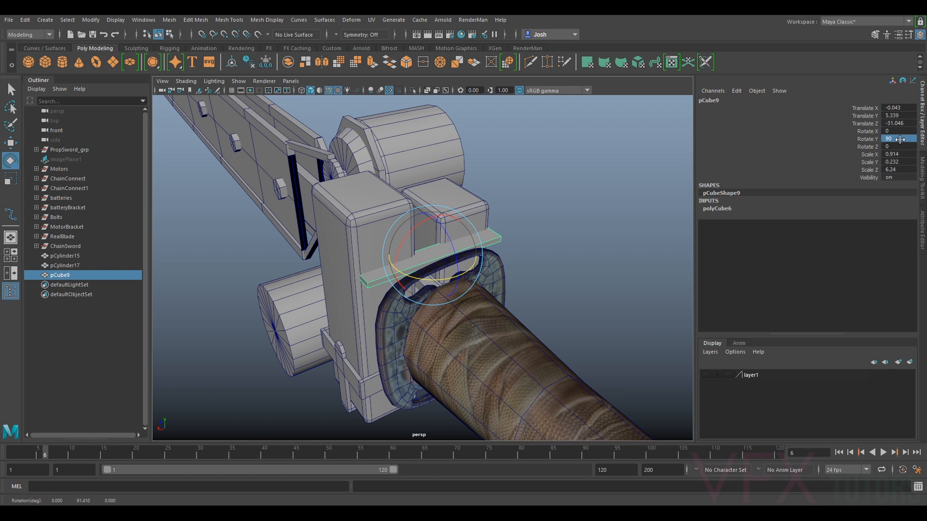
left_click_drag(451, 237, 408, 251)
key("w")
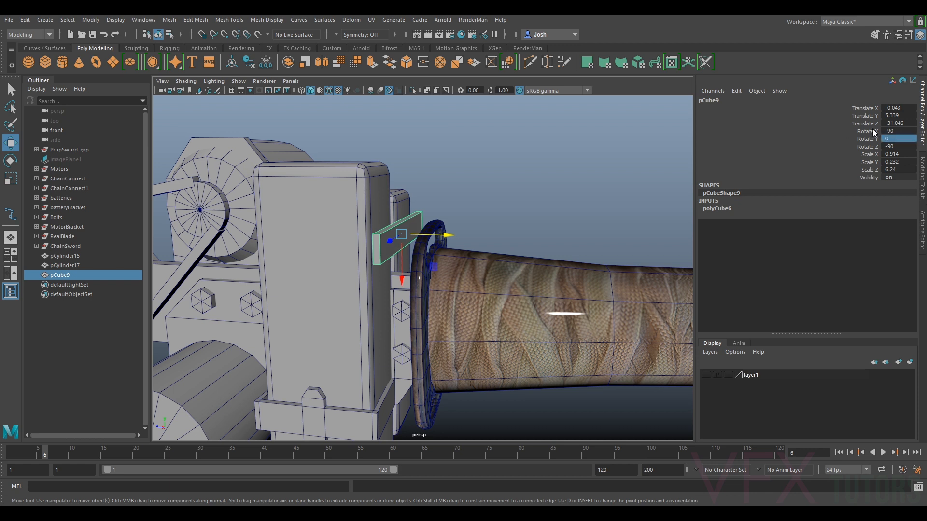
Fit the crossbar against the batteries at about 0.065, 4.828, -30.956, and duplicate it for their opposite face.
left_click_drag(405, 258, 386, 320)
key("ctrl+d")
left_click(360, 303)
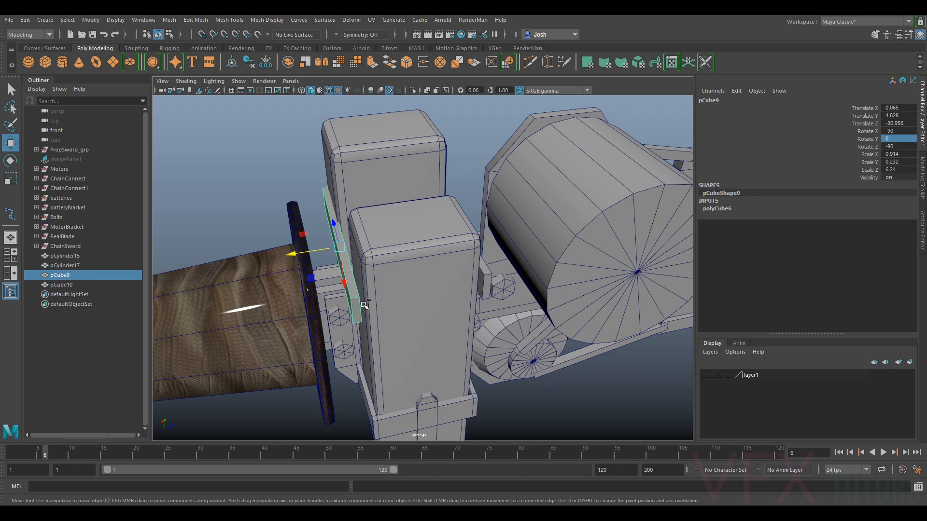
Duplicate the handle-side crossbar and set the copy's Rotate X to 180 so it runs along the sword.
key("ctrl+d")
key("e")
left_click_drag(323, 296, 409, 253)
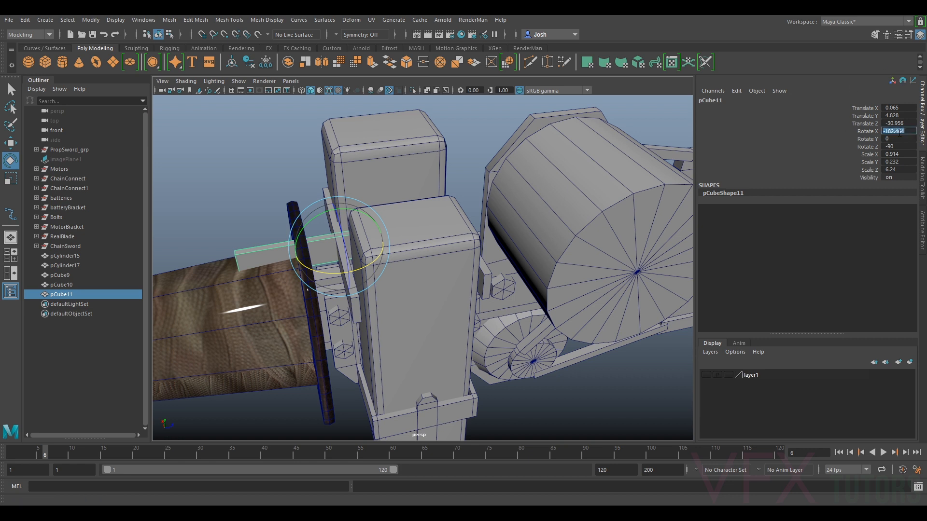
key("Return")
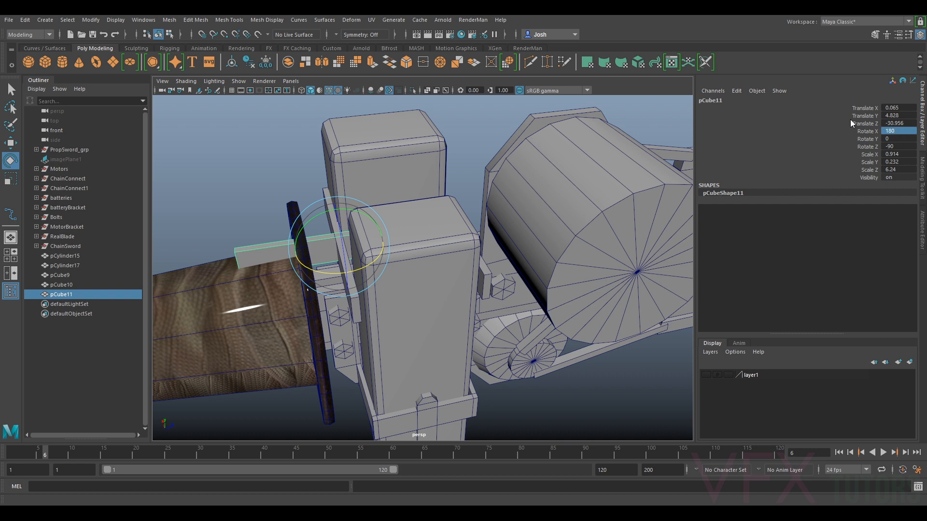
Place the copy along the battery's outer side at about Translate X -3.133 and Z -29.036, shortened to Scale Z 3.957.
key("w")
left_click_drag(290, 227, 408, 252, "alt")
left_click_drag(347, 349, 469, 346)
left_click_drag(468, 346, 407, 322, "alt")
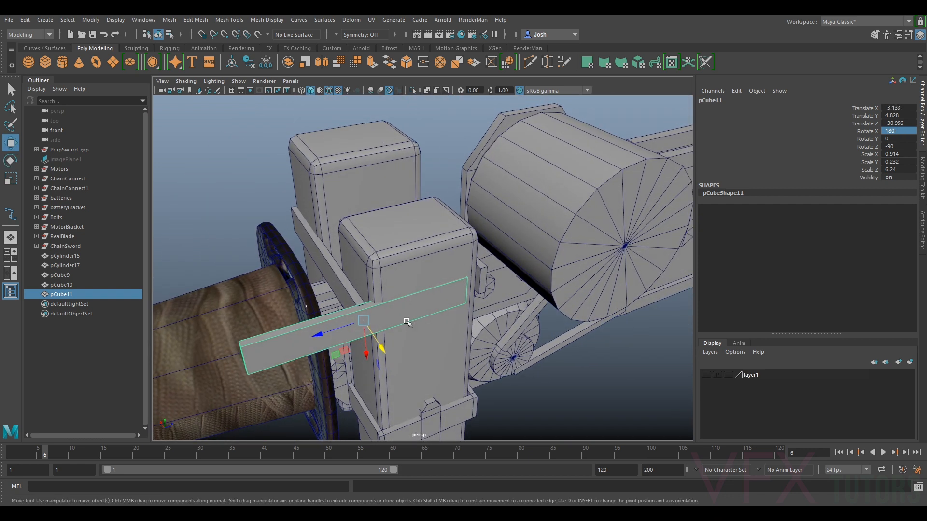
left_click_drag(346, 324, 455, 322)
key("r")
key("w")
key("e")
key("r")
key("w")
Duplicate the side bar and move the copy to the outer side of the other battery.
key("ctrl+d")
scroll(456, 319, "down", 5)
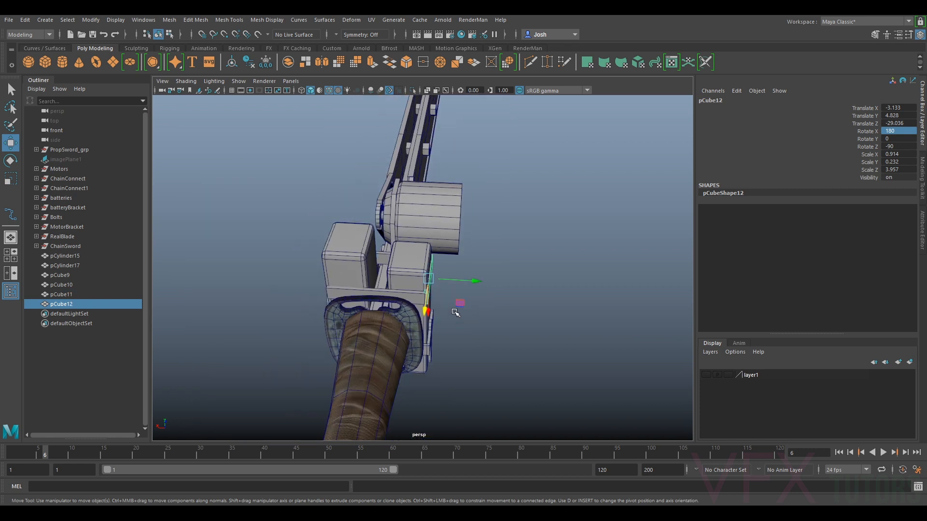
left_click_drag(458, 280, 435, 266)
right_click_drag(435, 265, 483, 273, "alt")
left_click_drag(483, 273, 434, 285, "alt")
middle_click_drag(435, 285, 427, 246, "alt")
left_click_drag(428, 250, 437, 280)
Duplicate the handle-side crossbar, rotate it upright to about Rotate Z -1.872, and place it between the batteries at about 0.155, 7.603, -31.174.
left_click(440, 276)
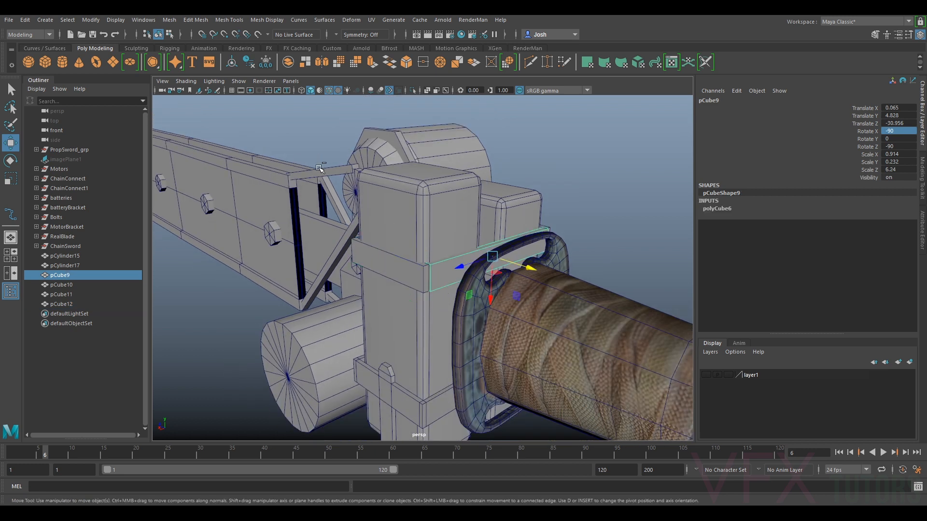
key("ctrl+d")
key("r")
key("e")
left_click_drag(535, 251, 536, 200)
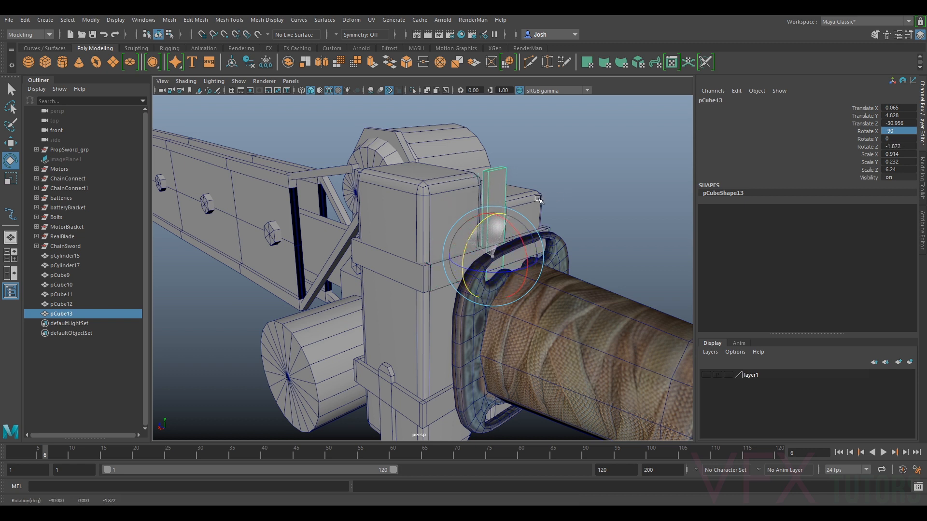
key("w")
left_click_drag(510, 264, 456, 227)
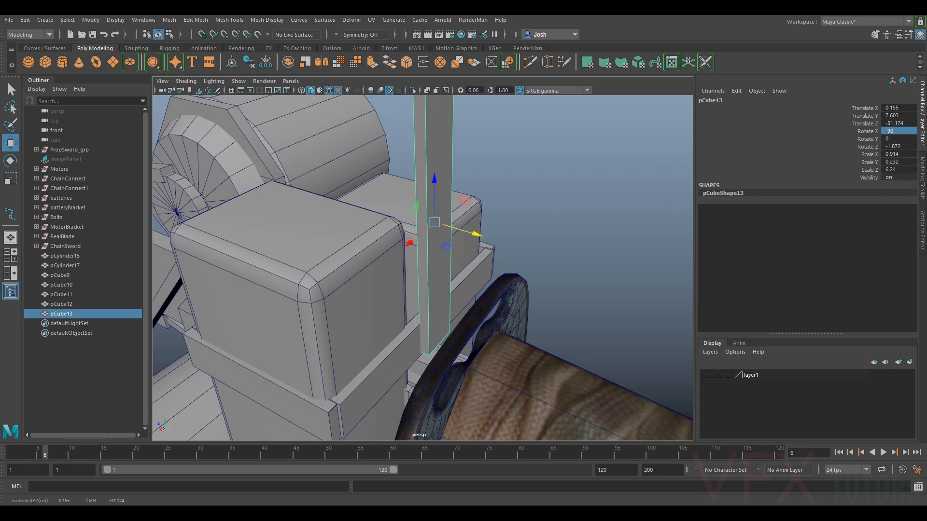
Shorten the upright bar by lowering its top vertices to about the height of the batteries.
left_click(923, 175)
left_click(836, 115)
scroll(598, 137, "down", 3)
left_click_drag(598, 137, 581, 205, "alt")
left_click_drag(504, 159, 403, 258)
left_click_drag(471, 198, 477, 269)
middle_click_drag(481, 281, 486, 210, "alt")
scroll(485, 210, "up", 3)
left_click(812, 116)
Thin the upright bar to about Scale Y 0.14 and shift it to about Translate Z -31.234.
key("e")
key("r")
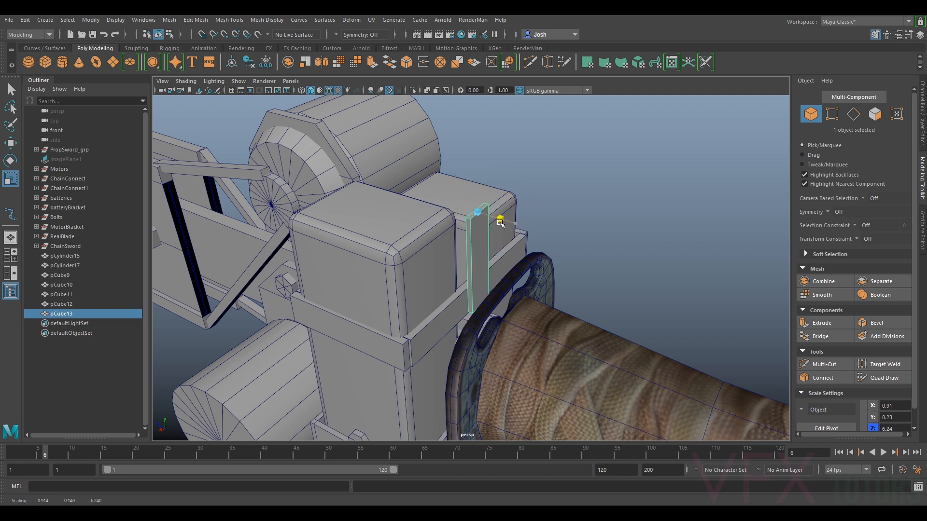
key("w")
left_click_drag(502, 223, 499, 186)
Duplicate the upright bar and shrink the copy into a small plate about 0.69 in Scale X.
key("ctrl+d")
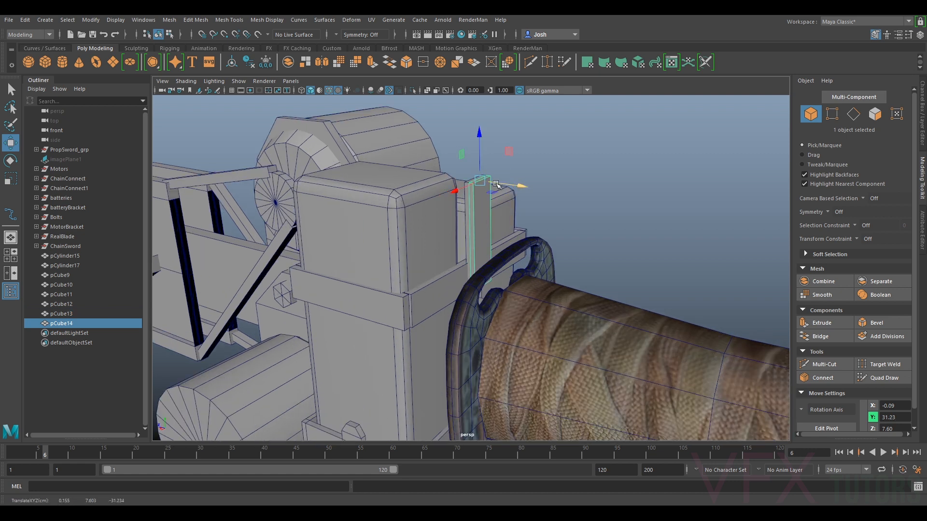
key("r")
left_click_drag(480, 141, 483, 152)
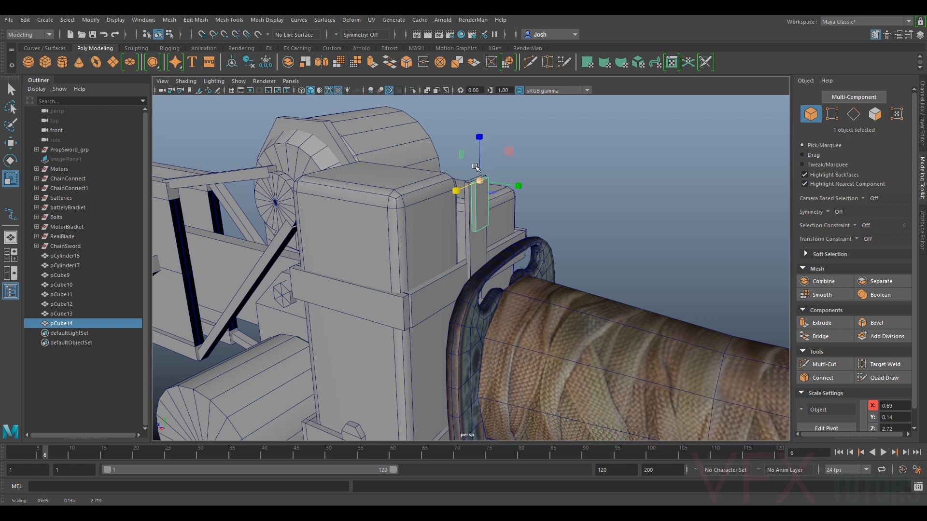
key("w")
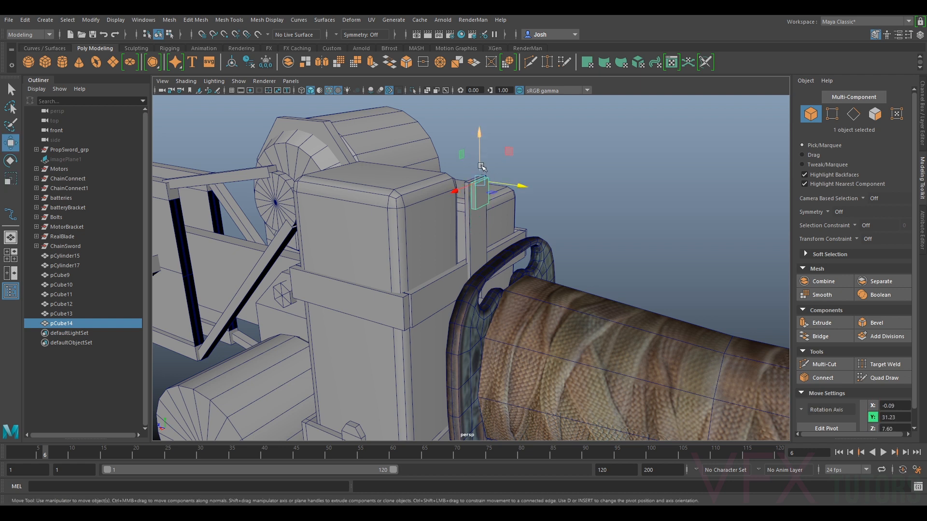
Position the small plate on the upright bar's handle-facing side, at about Y 31.24 and Z 7.30.
left_click_drag(487, 203, 518, 250, "alt")
key("r")
key("w")
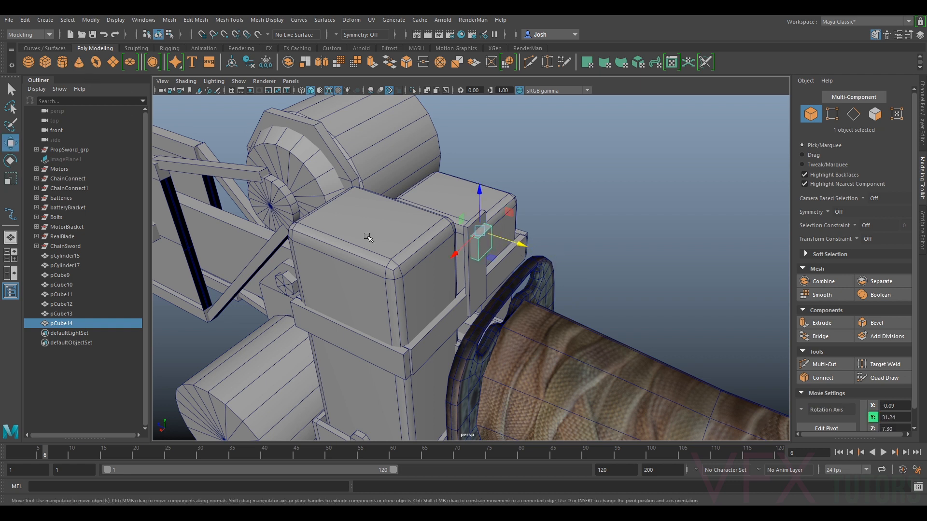
scroll(369, 237, "down", 5)
left_click_drag(611, 229, 579, 240, "alt")
scroll(579, 240, "up", 4)
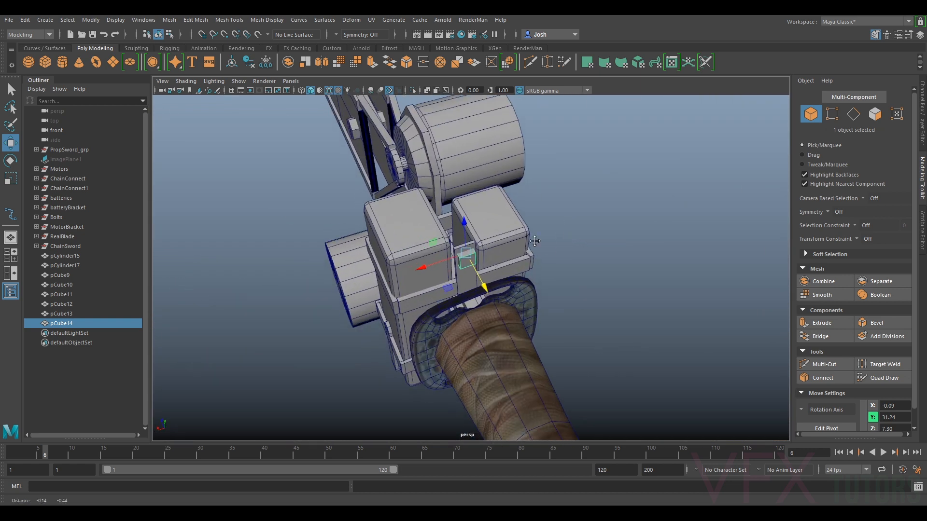
Adjust the small plate, and raise the upright bar's top edge using its four top vertices.
left_click(468, 237)
key("r")
left_click_drag(465, 201, 522, 161)
key("w")
scroll(522, 161, "up", 4)
middle_click_drag(522, 161, 483, 217, "alt")
left_click(832, 115)
left_click_drag(524, 103, 430, 212)
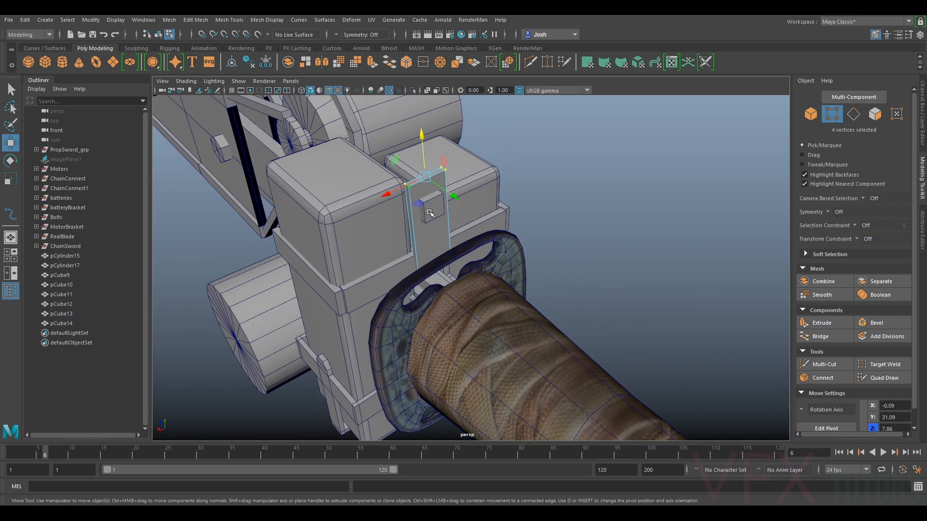
Rescale the small plate and raise it near the upright bar's top, at about Z 7.65.
left_click(811, 114)
left_click(434, 203)
key("r")
left_click_drag(434, 204, 440, 167)
key("w")
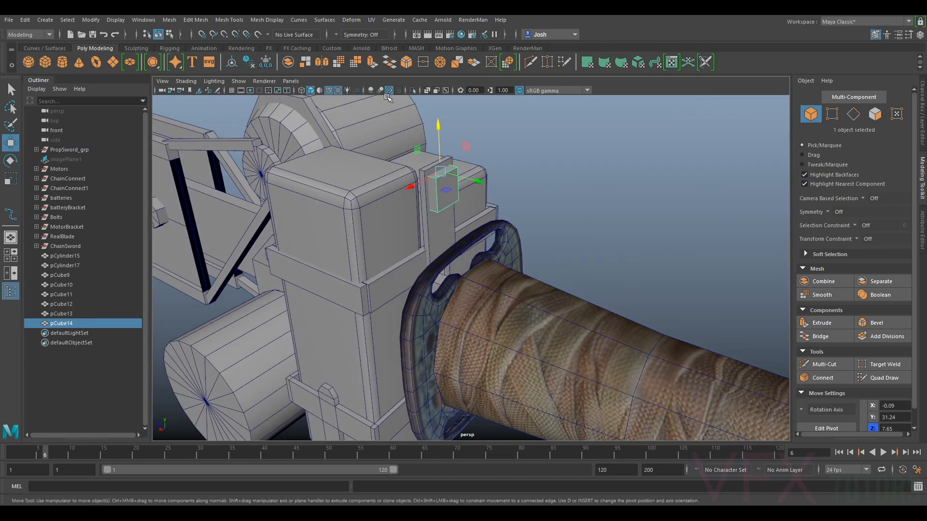
Duplicate the small plate, shrink the copy, and stretch it into a stub bar reaching toward the handle at about Y 32.28.
key("ctrl+d")
key("r")
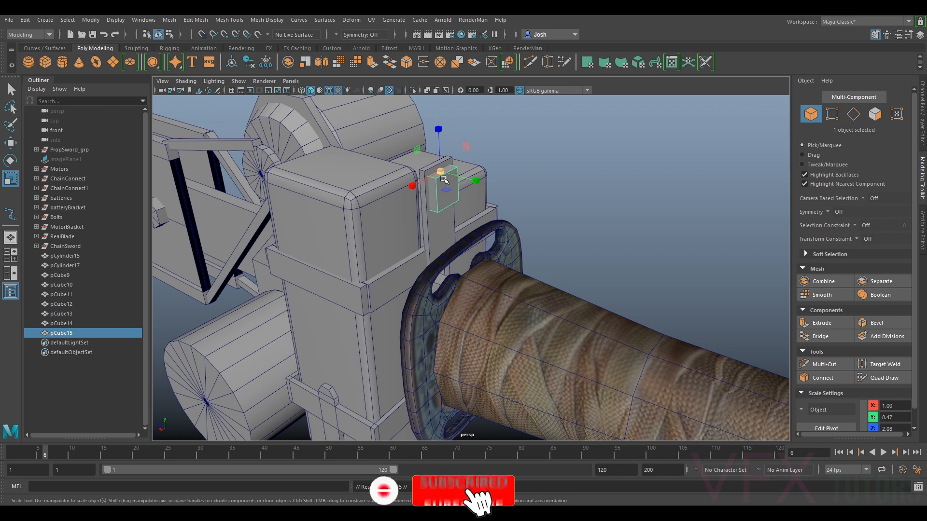
key("w")
left_click_drag(454, 182, 463, 182)
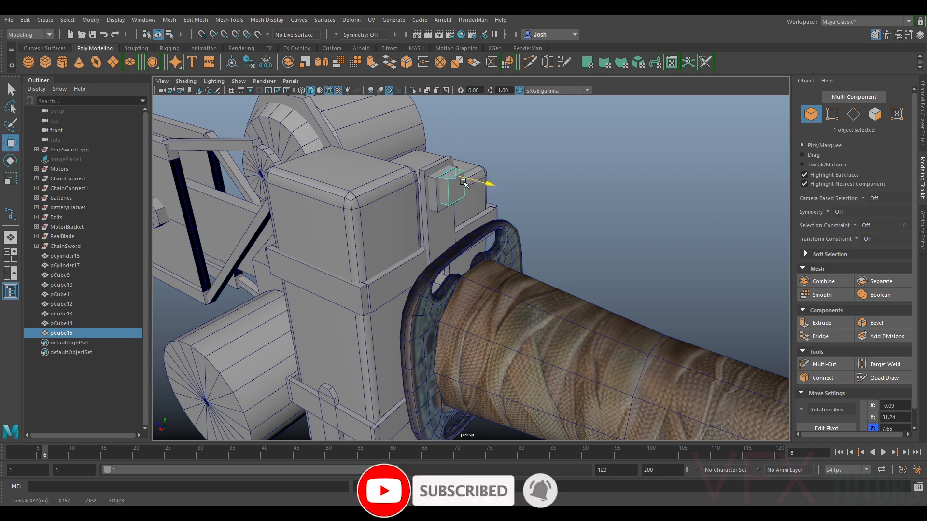
key("r")
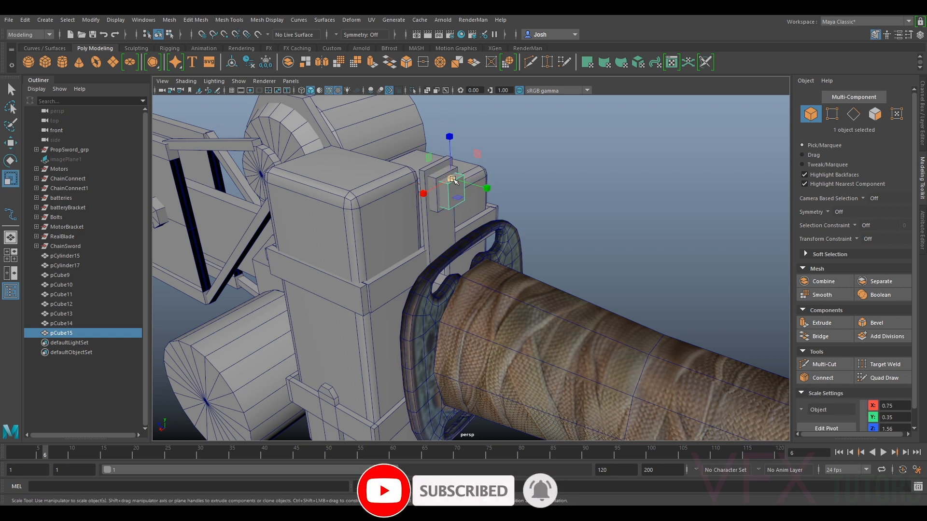
left_click_drag(455, 183, 488, 203)
key("w")
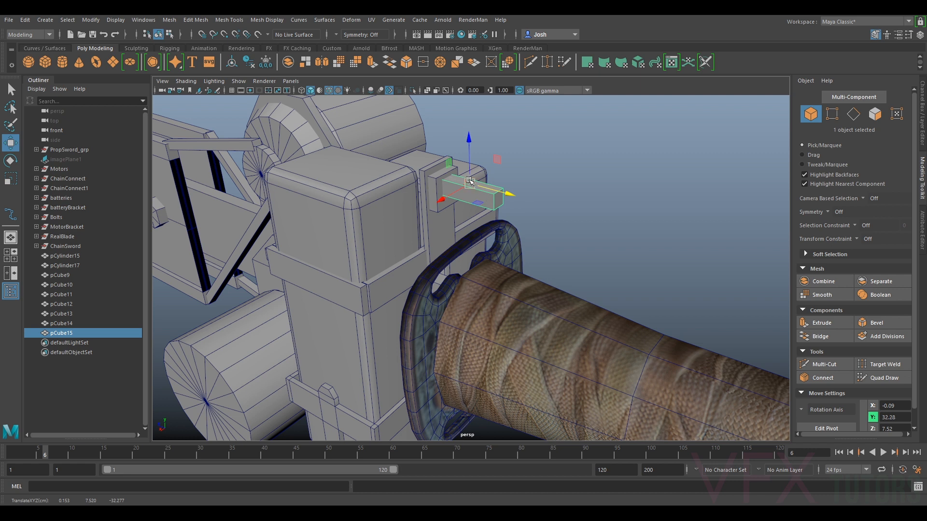
Thin the stub bar, tilt its free end upward, and seat it against the small plate on the upright.
key("r")
left_click_drag(469, 188, 465, 188)
key("w")
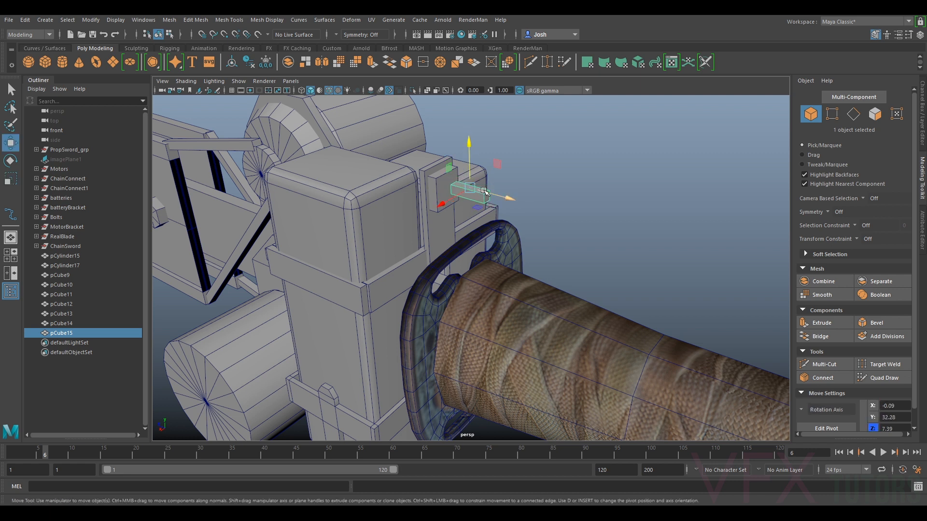
key("e")
mouse_move(486, 169)
left_mouse_down()
mouse_move(472, 154)
mouse_move(454, 162)
mouse_move(479, 175)
left_mouse_up()
key("w")
key("e")
key("w")
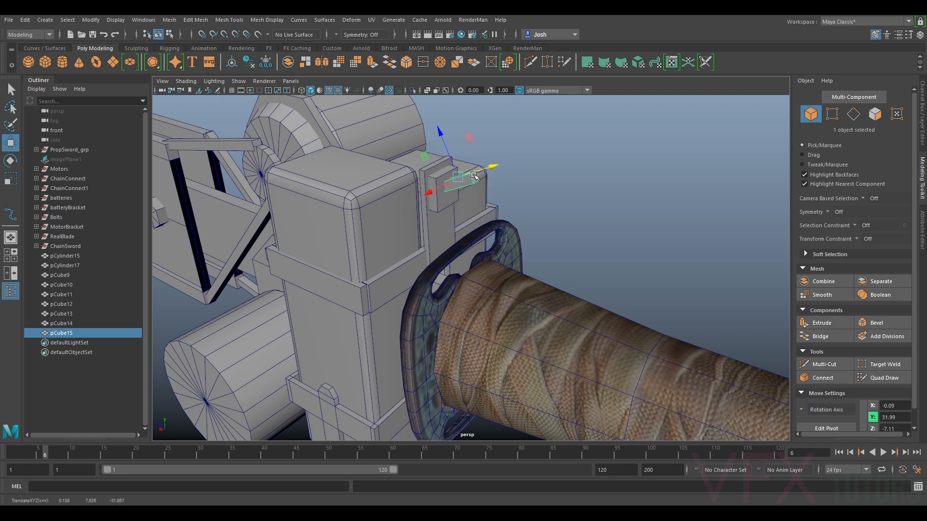
left_click(541, 193)
Examine the batteries, bracket bars and motors around the hilt from several angles.
left_click_drag(542, 190, 379, 180, "alt")
scroll(493, 198, "up", 5)
left_click_drag(492, 198, 765, 216, "alt")
left_click_drag(549, 235, 581, 255, "alt")
left_click(489, 236)
left_click(640, 179)
right_click_drag(581, 255, 602, 300, "alt")
left_click_drag(602, 300, 524, 221, "alt")
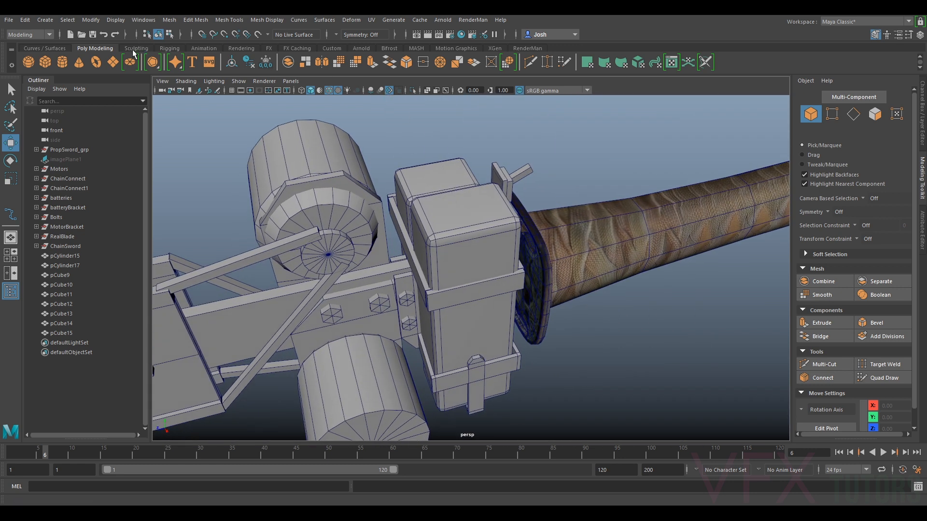
Create a polygon cylinder and move it above the batteries, beside the upper motor.
left_click(63, 62)
scroll(524, 318, "down", 5)
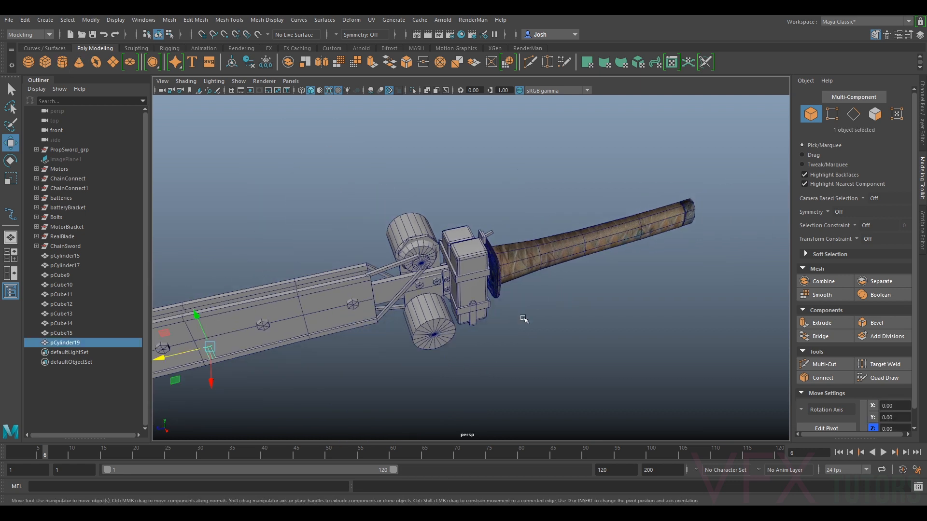
left_click_drag(216, 349, 424, 239)
key("r")
key("ctrl+z")
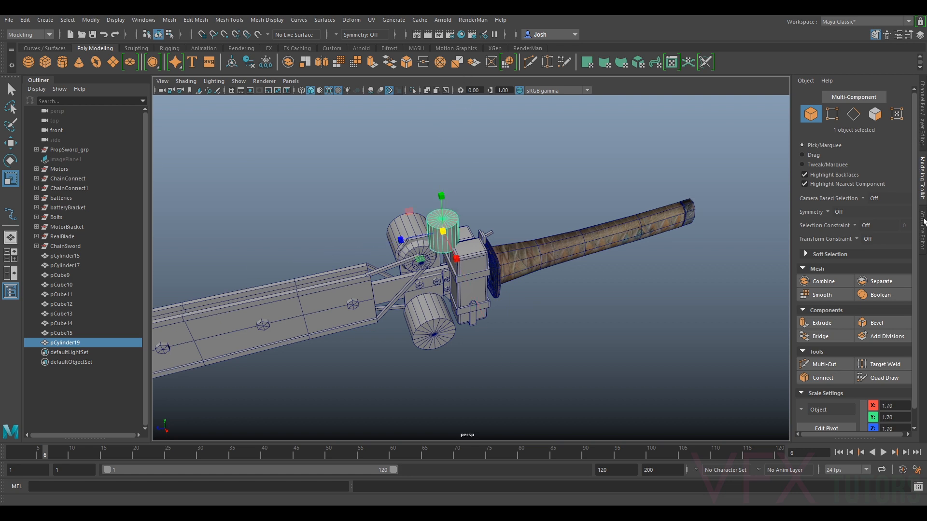
Set the new cylinder's axis subdivisions to 5.
left_click(922, 224)
left_click(810, 97)
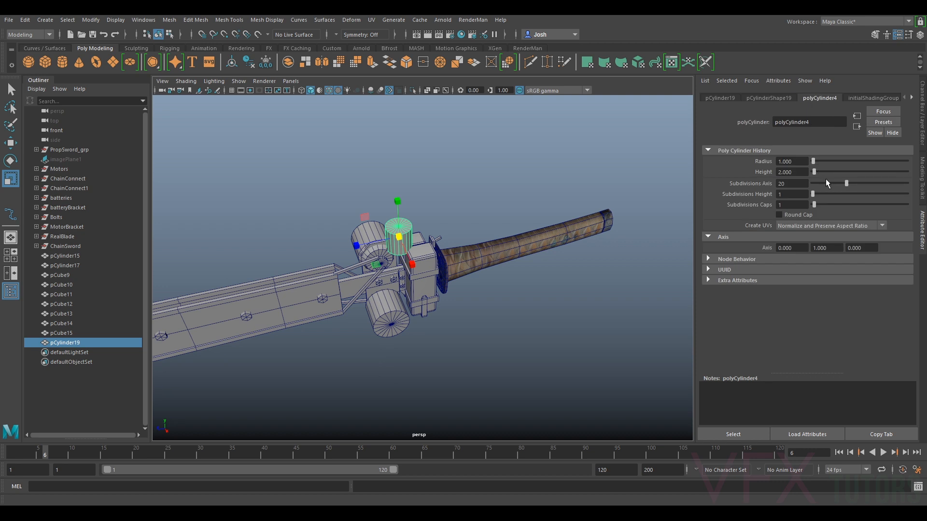
left_click_drag(819, 184, 816, 184)
Shrink the five-sided cylinder to a small peg and lower it onto the front battery's top.
scroll(397, 233, "up", 3)
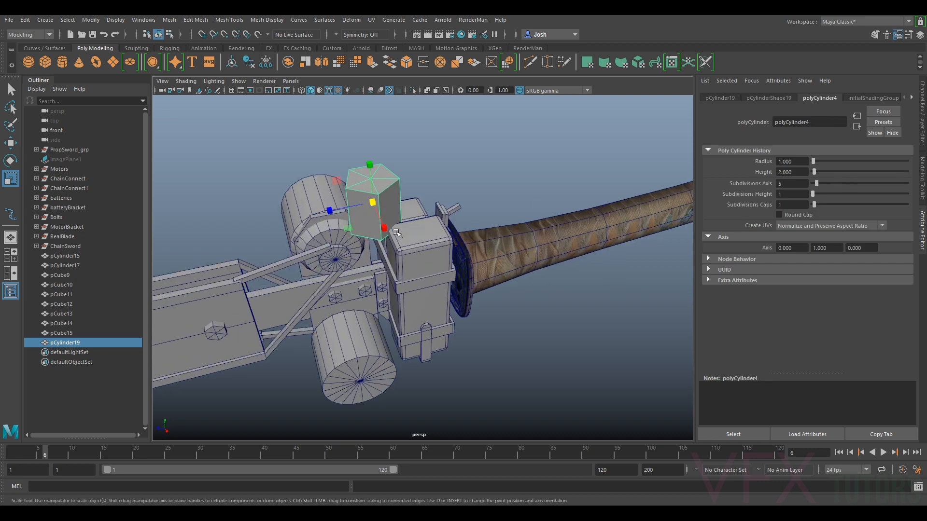
left_click_drag(380, 203, 335, 153)
key("w")
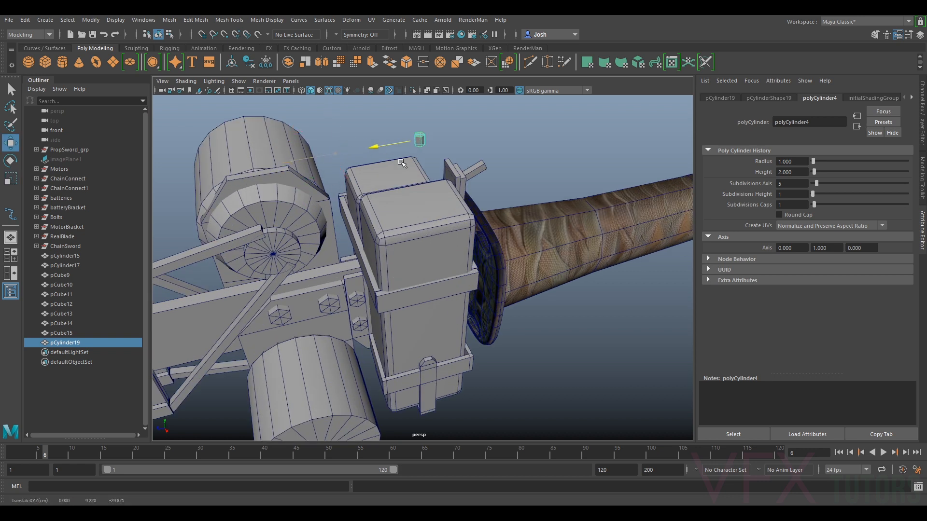
scroll(414, 166, "up", 5)
left_click_drag(415, 166, 412, 236, "alt")
scroll(424, 247, "down", 5)
left_click_drag(427, 179, 425, 212)
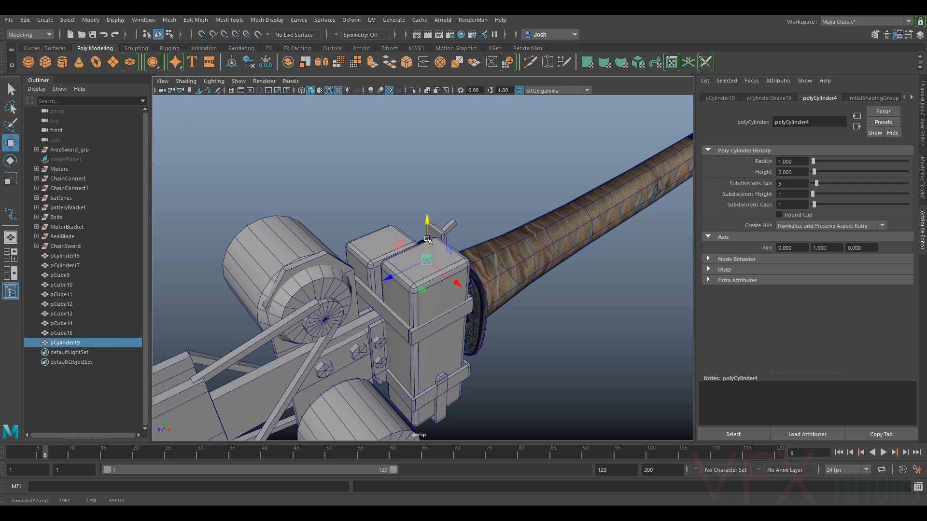
scroll(428, 239, "up", 6)
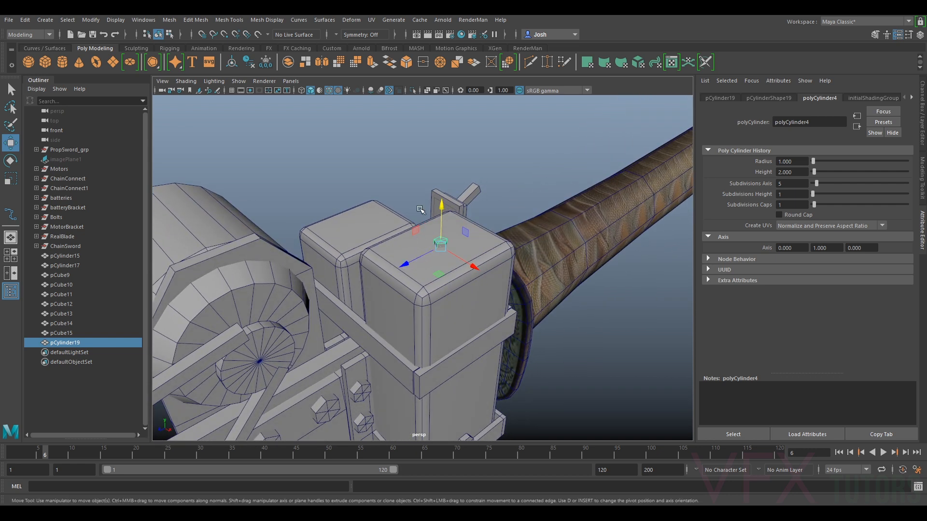
Stretch the small cylinder vertically to about 0.455 in Scale Y and rescale it on the front battery's top.
key("r")
left_click_drag(441, 209, 437, 156)
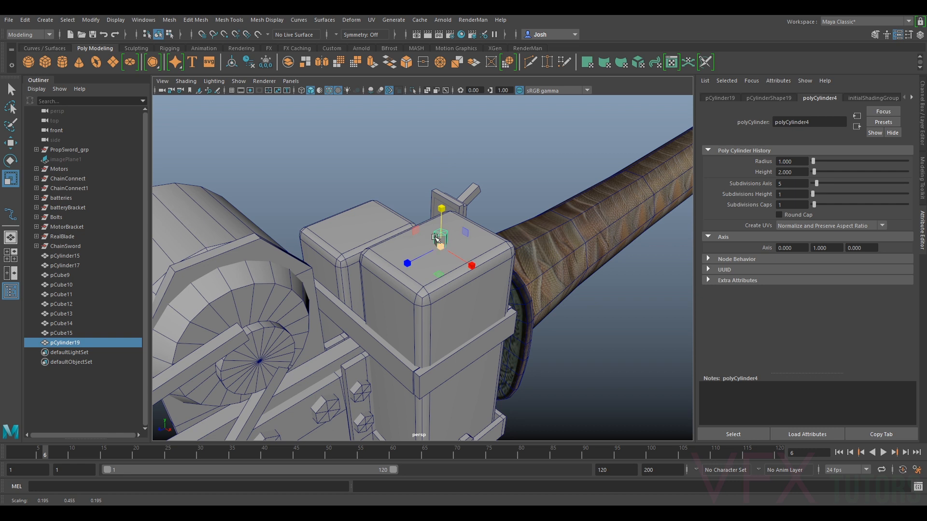
scroll(436, 239, "down", 5)
left_click_drag(436, 239, 377, 213, "alt")
scroll(371, 201, "up", 5)
middle_click_drag(371, 198, 476, 255, "alt")
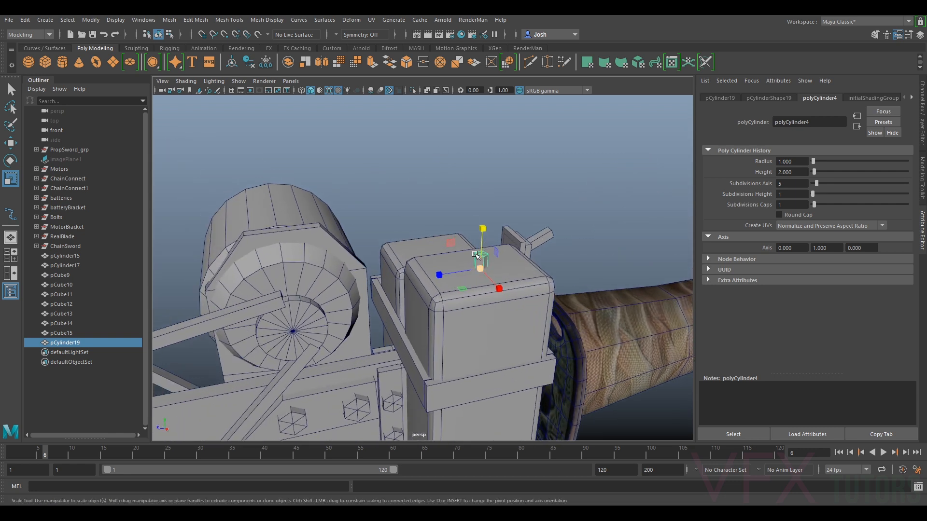
left_click_drag(481, 269, 437, 250)
middle_click_drag(437, 250, 515, 210, "alt")
left_click_drag(515, 210, 384, 228, "alt")
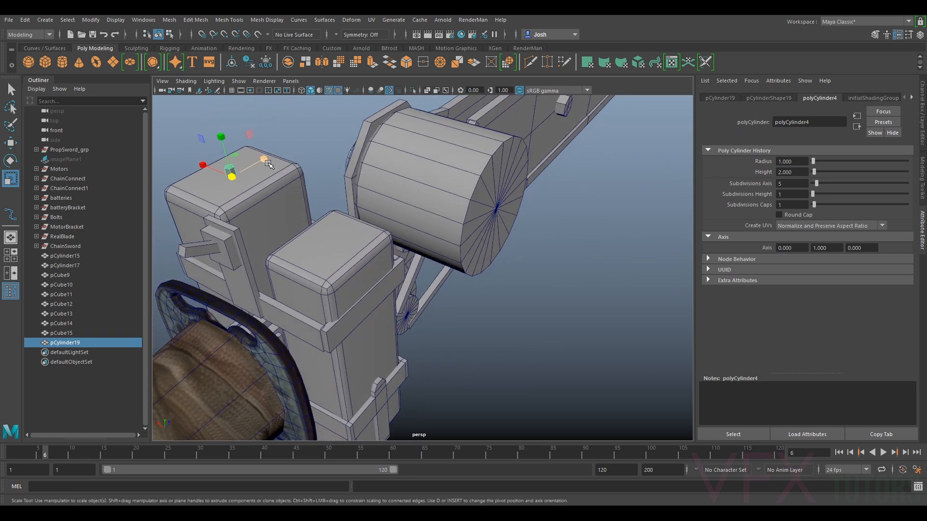
Rotate the small cylinder sideways and position it at the centre of the lower motor's outer end face.
left_click_drag(383, 204, 543, 187, "alt")
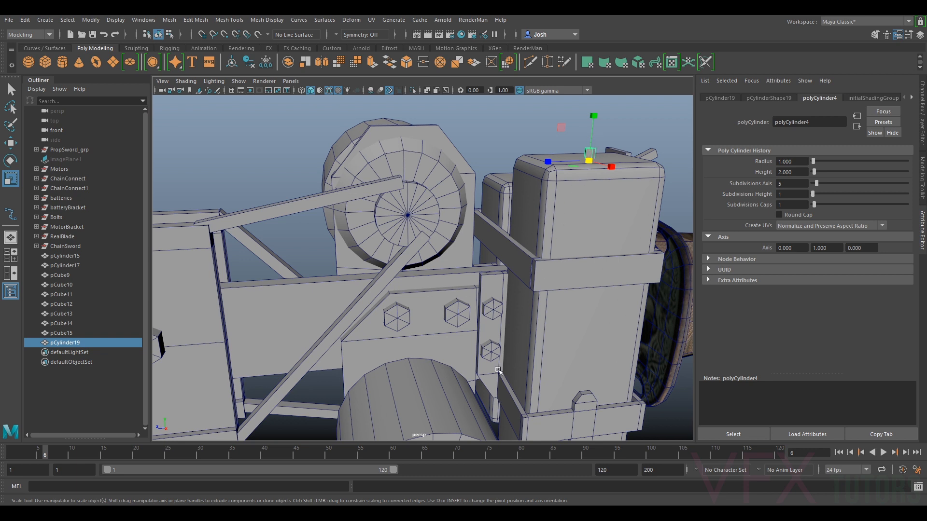
scroll(450, 373, "down", 5)
middle_click_drag(450, 373, 458, 308, "alt")
left_click_drag(432, 306, 445, 317, "alt")
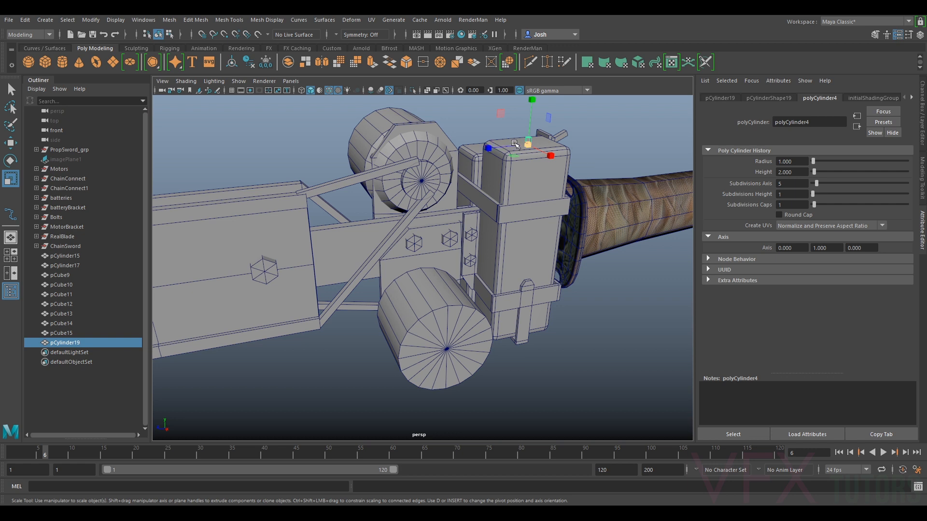
key("w")
left_click_drag(509, 146, 493, 233)
key("ctrl+z")
right_click_drag(493, 233, 511, 225, "alt")
key("e")
left_click_drag(511, 225, 512, 275)
key("w")
mouse_move(546, 242)
left_mouse_down("alt")
mouse_move(562, 261)
mouse_move(550, 260)
left_mouse_up("alt")
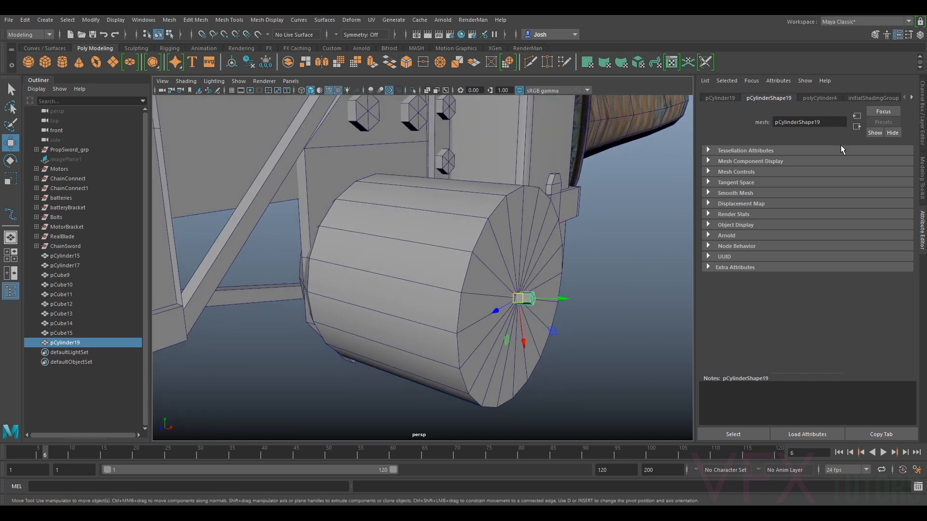
Extrude the five outer end cap faces of the small cylinder outward from the motor and angle them to start a cable.
left_click(923, 180)
left_click(875, 114)
left_click_drag(702, 291, 717, 283, "alt")
left_click_drag(693, 239, 656, 293)
left_click_drag(587, 248, 659, 321)
left_click_drag(718, 244, 683, 240, "alt")
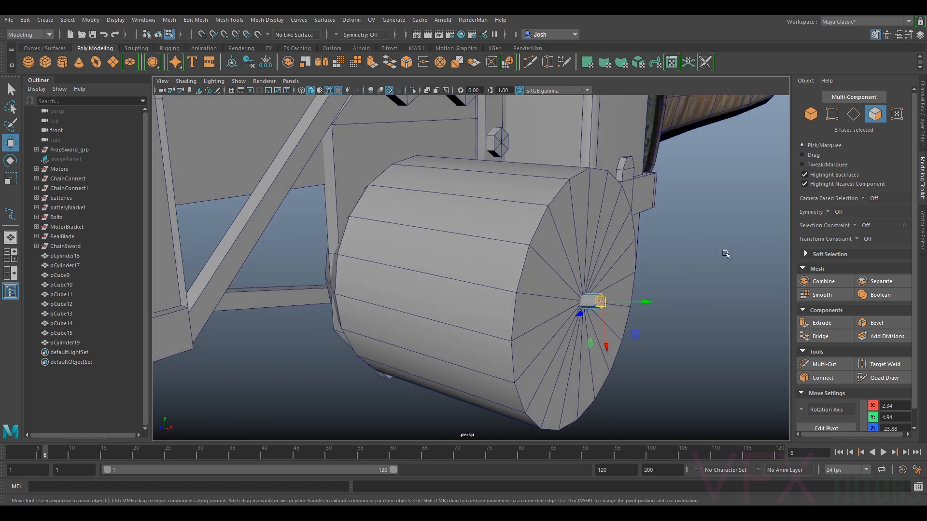
key("ctrl+e")
key("w")
mouse_move(615, 303)
left_mouse_down()
mouse_move(632, 303)
mouse_move(620, 311)
left_mouse_up()
key("e")
key("w")
key("e")
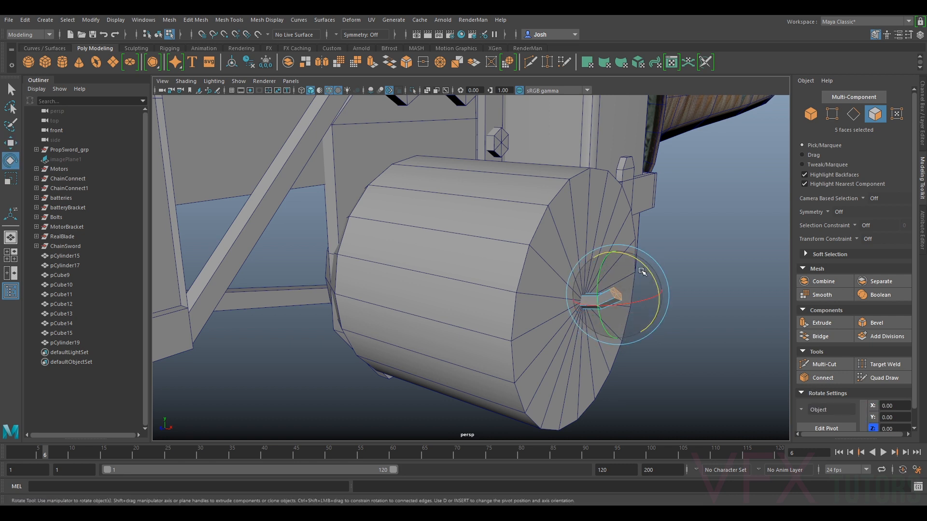
Extrude the cable's end faces upward along the lower motor's end face and adjust their position.
key("w")
left_click_drag(619, 313, 613, 267, "shift")
key("e")
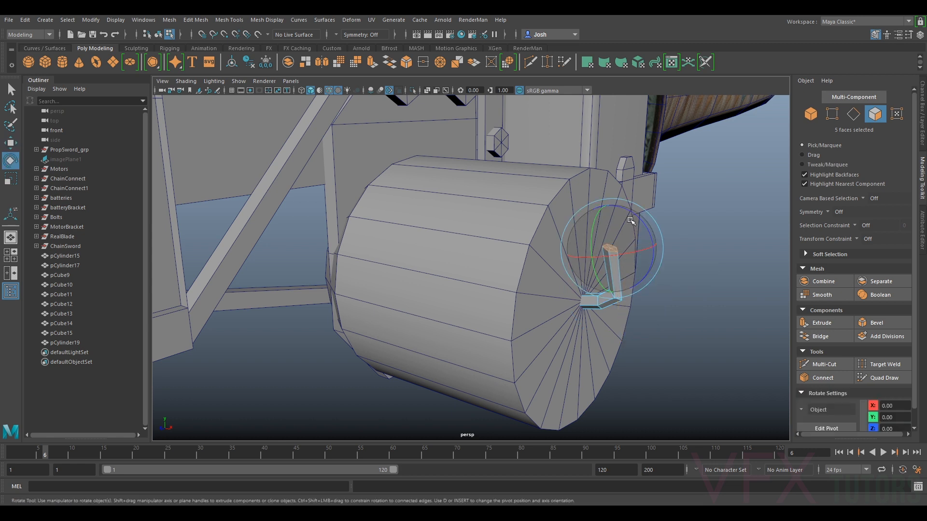
key("w")
left_click_drag(622, 249, 668, 271)
Reposition the cable's end faces and extend the cable upward to the front battery.
left_click_drag(618, 282, 635, 330, "alt")
key("e")
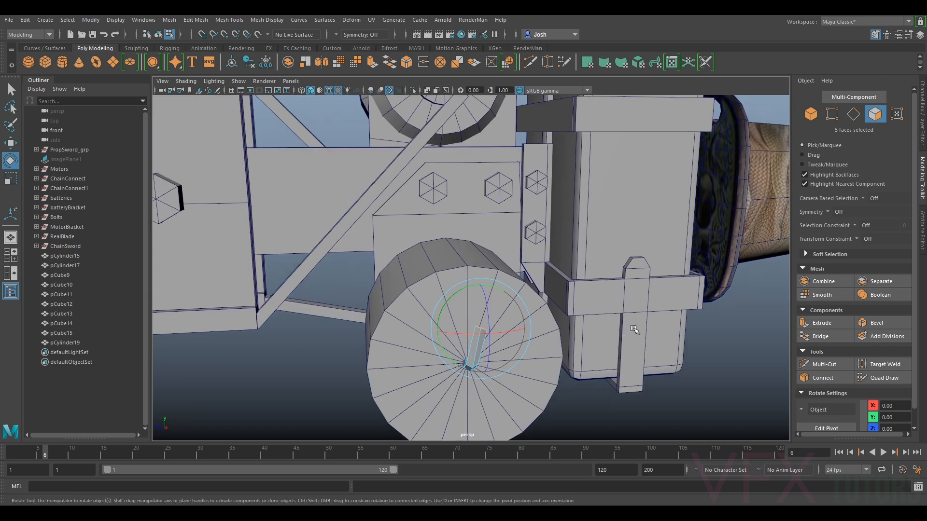
key("w")
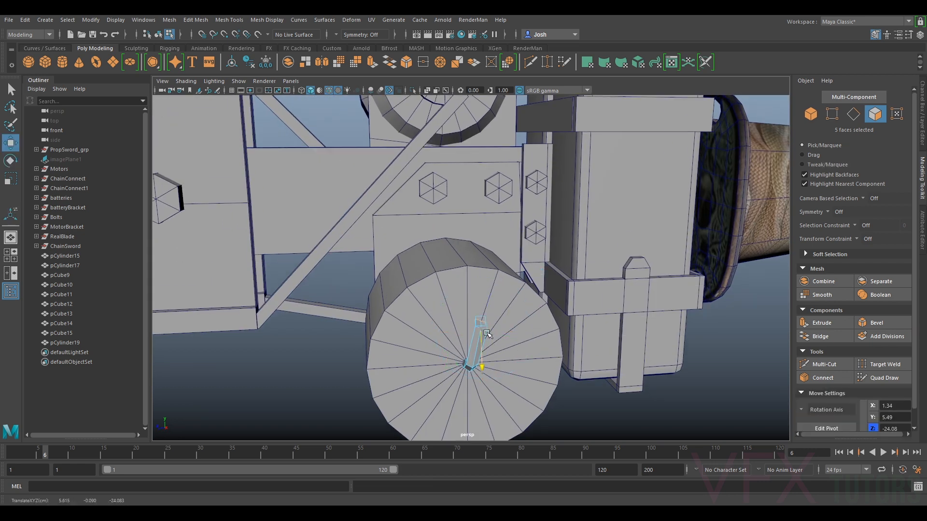
left_click_drag(541, 229, 535, 265, "alt")
left_click_drag(488, 303, 544, 270)
left_click_drag(525, 299, 607, 221, "alt")
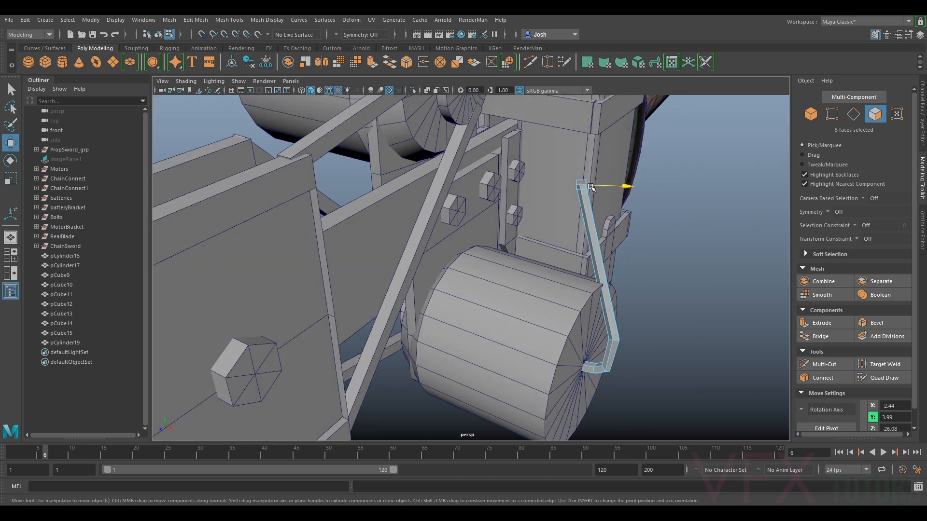
Try to pull the cable end outward, extrude it up along the front battery, and bend it over the upper strap.
left_click_drag(591, 187, 614, 208)
left_click_drag(677, 225, 618, 333, "alt")
key("ctrl+e")
key("w")
left_click_drag(551, 333, 513, 274)
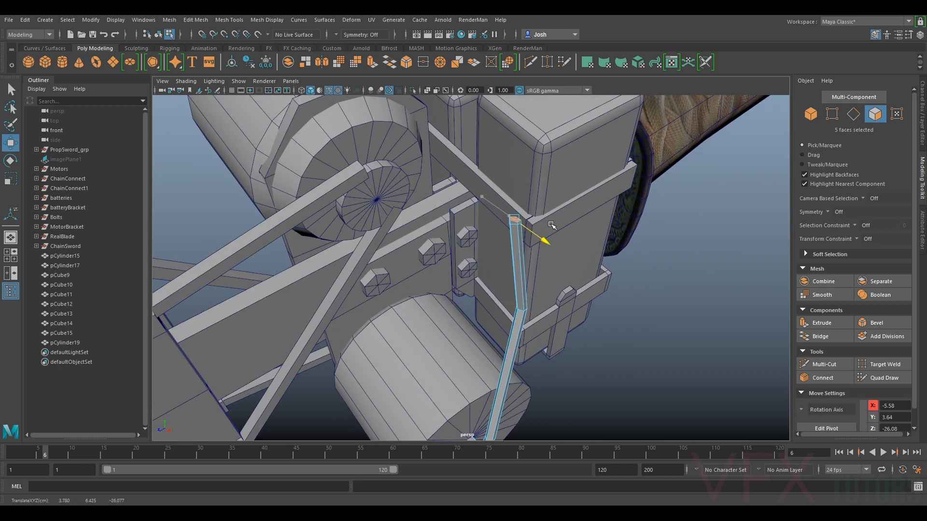
left_click_drag(551, 226, 552, 226)
left_click_drag(552, 225, 511, 193, "alt")
middle_click_drag(511, 192, 513, 284, "alt")
left_click_drag(514, 285, 505, 314, "alt")
left_click_drag(437, 266, 592, 263)
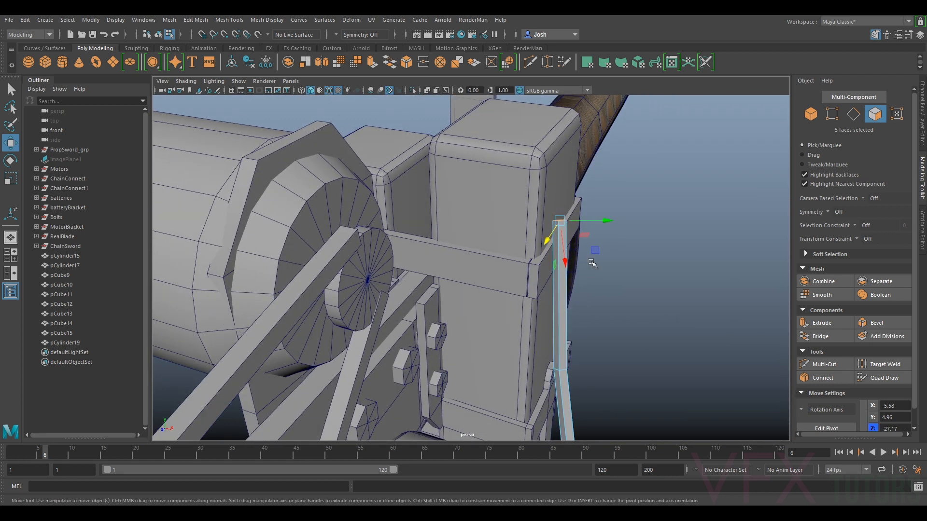
left_click_drag(589, 221, 544, 222)
key("e")
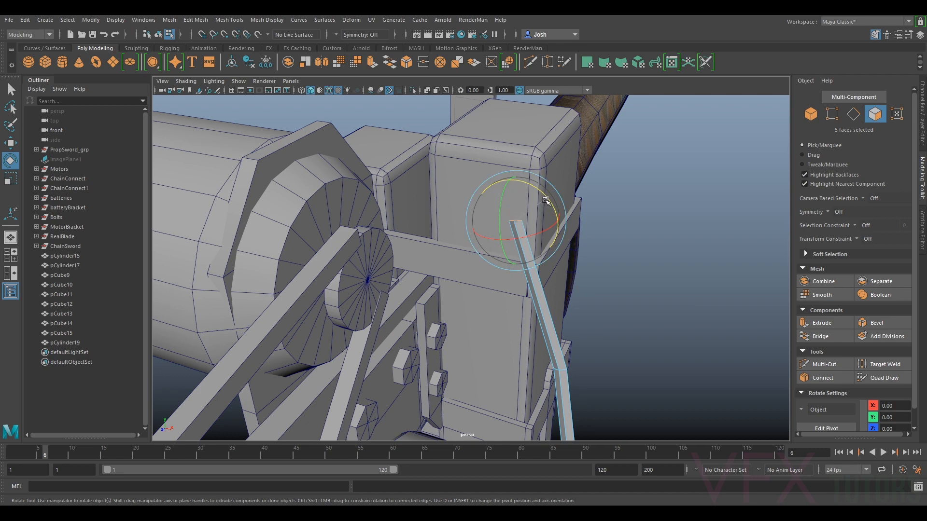
Undo the cable's upward extrusion along the battery together with its recent moves and rotation.
left_click_drag(522, 187, 526, 235, "alt")
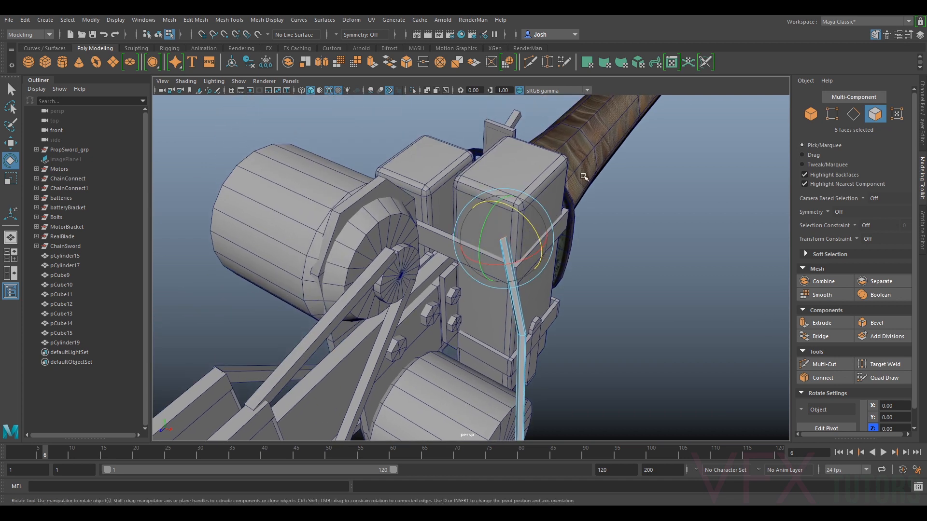
left_click_drag(636, 267, 690, 263, "alt")
scroll(691, 264, "up", 4)
left_click_drag(609, 251, 590, 239, "alt")
middle_click_drag(589, 238, 571, 258, "alt")
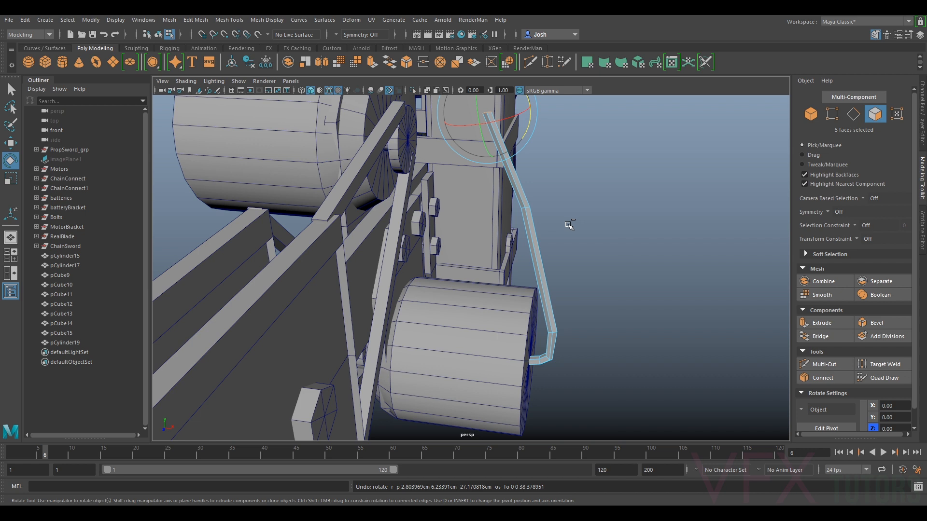
key("ctrl+z")
key("ctrl+z")
key("ctrl+z")
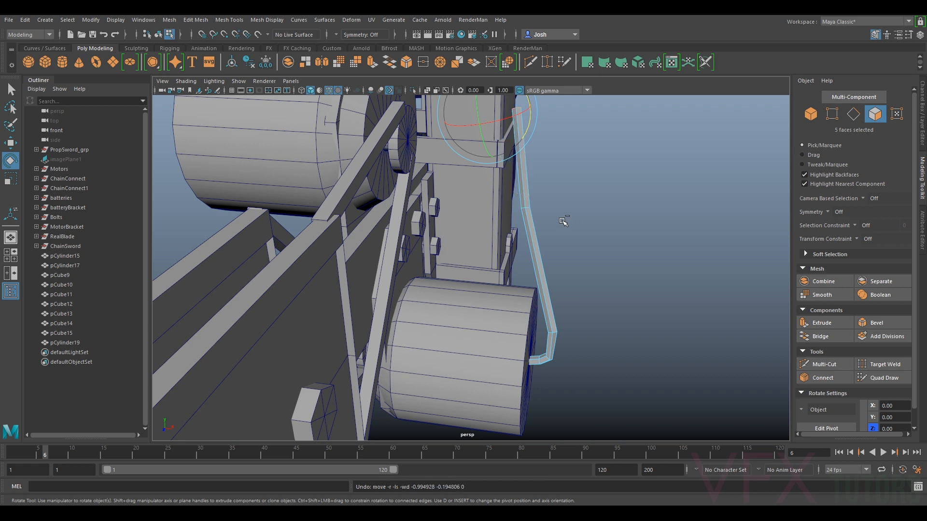
key("ctrl+z")
key("ctrl+z")
key("ctrl+z")
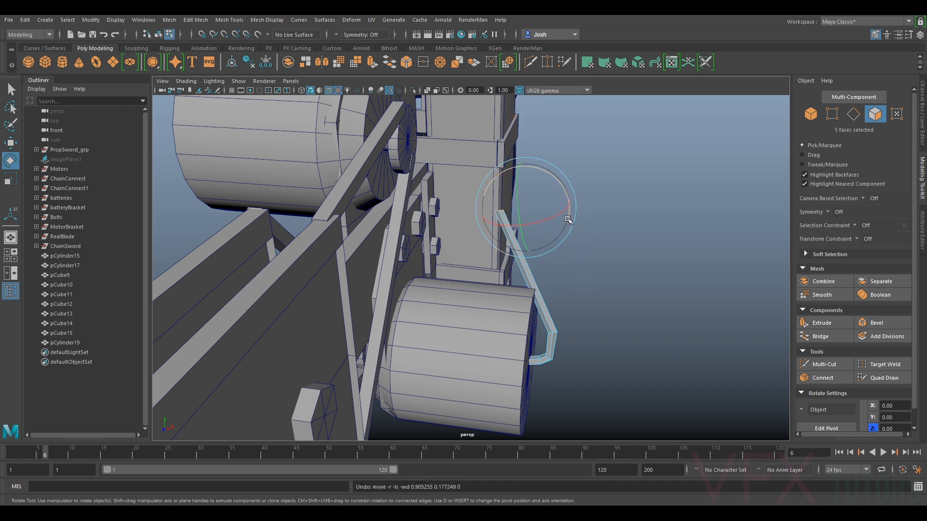
Move the cable's end faces down and outward so the end sits away from the battery, just above the lower motor.
key("w")
left_click_drag(510, 212, 539, 240)
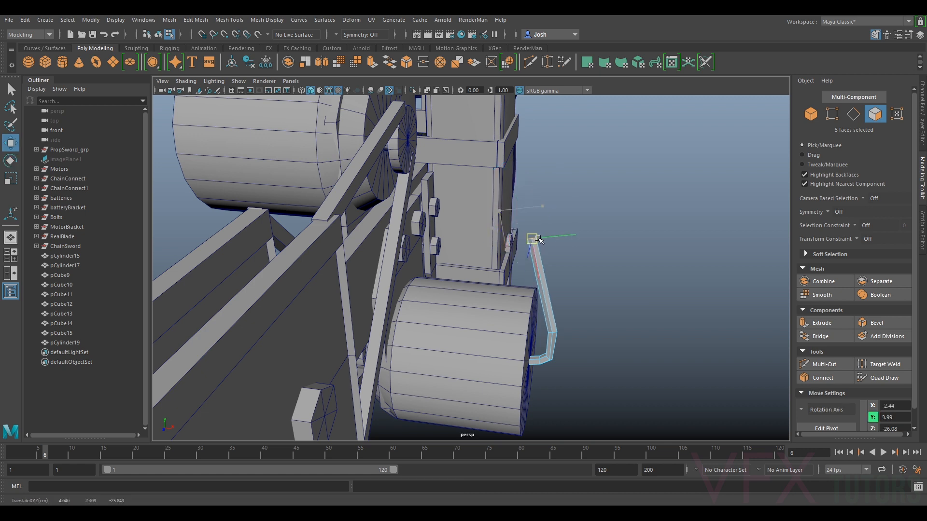
left_click_drag(604, 275, 542, 285, "alt")
right_click_drag(542, 285, 562, 277, "alt")
middle_click_drag(562, 278, 560, 216, "alt")
left_click_drag(561, 216, 421, 267, "alt")
Extrude the cable end in further angled segments, routing it across the top of the lower motor toward the bolted plate.
key("ctrl+e")
key("w")
key("e")
key("w")
key("ctrl+e")
key("w")
key("e")
key("w")
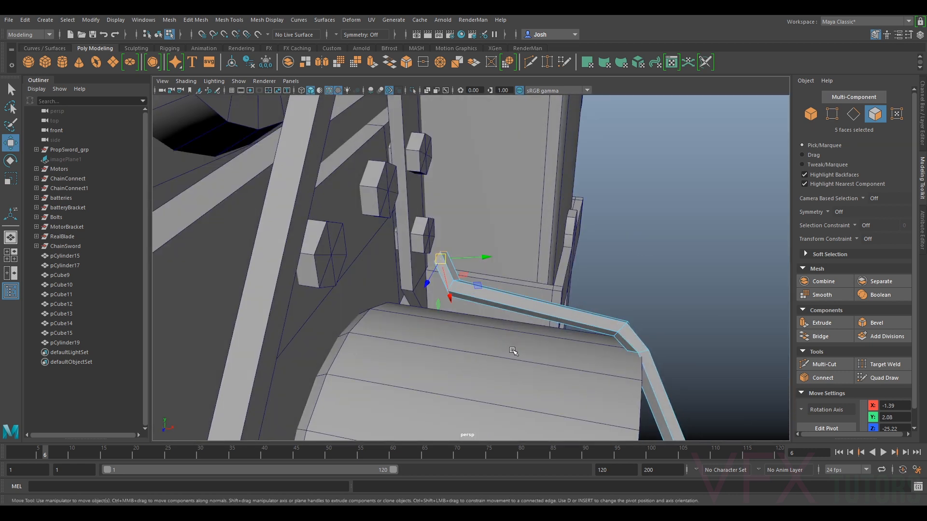
Rotate and raise the cable's end faces so its last segment turns upward beside the lowest plate bolt.
key("e")
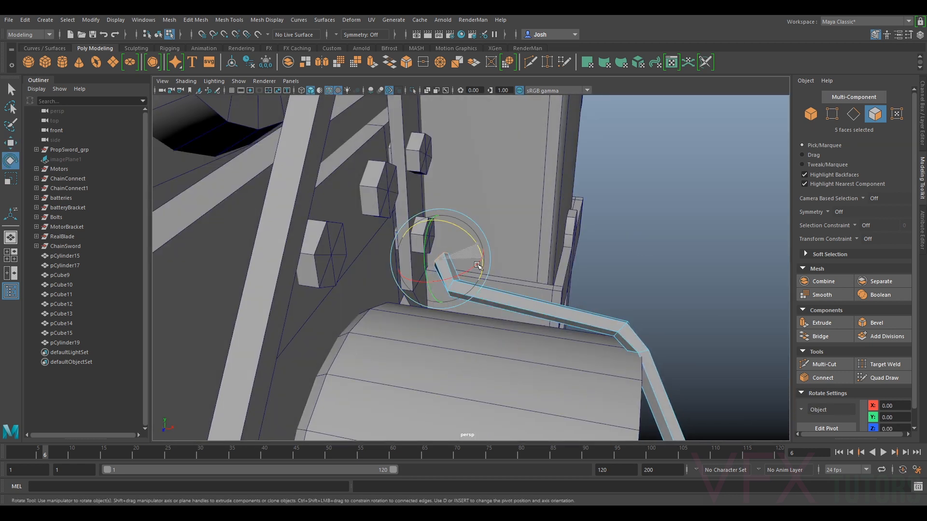
left_click_drag(509, 265, 435, 212, "alt")
key("w")
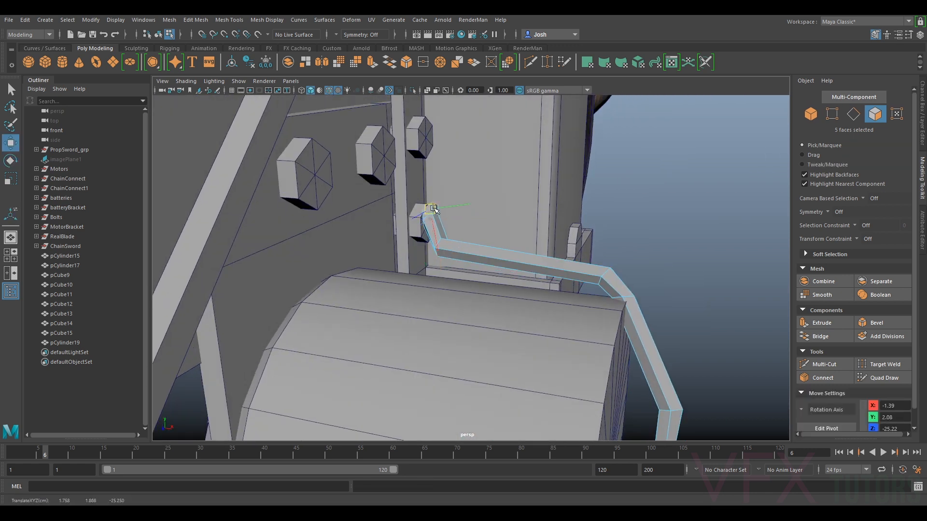
left_click_drag(431, 175, 456, 227, "alt")
key("e")
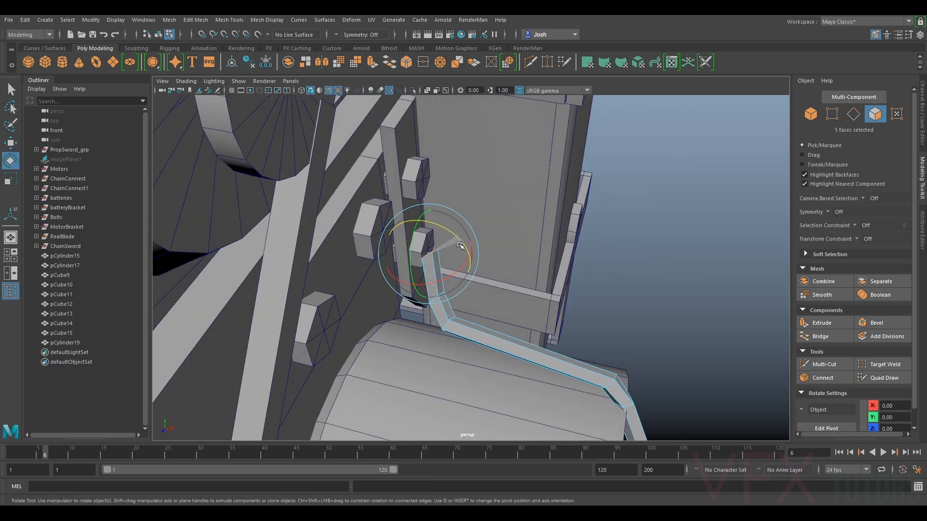
Extrude the cable end upward along the battery's edge, with the new end near the battery's top.
scroll(483, 270, "down", 5)
left_click_drag(492, 271, 450, 143, "alt")
key("ctrl+e")
key("w")
left_click_drag(450, 143, 487, 202, "alt")
left_click_drag(466, 236, 469, 265)
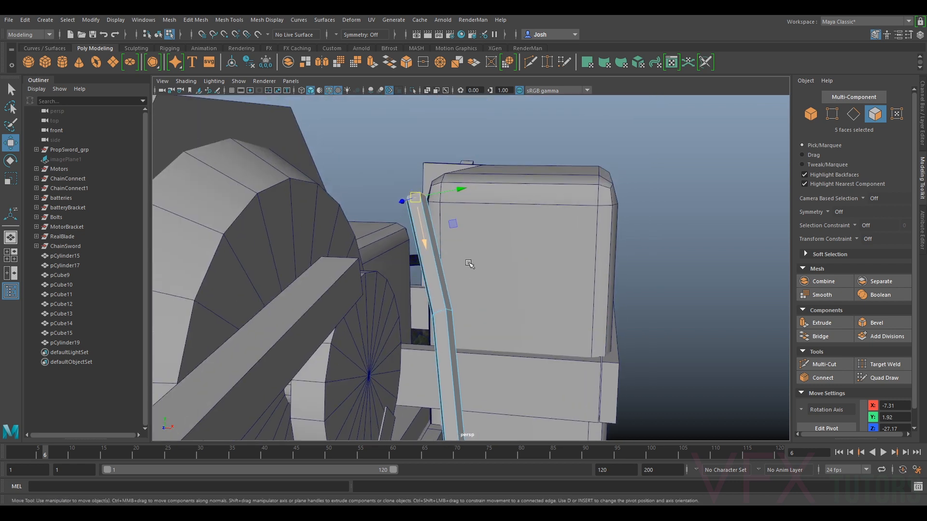
Move and rotate the cable's end faces to bend it over the upper strap into the gap between the two batteries.
left_click_drag(415, 199, 515, 244)
key("e")
key("w")
left_click_drag(425, 332, 445, 323)
key("e")
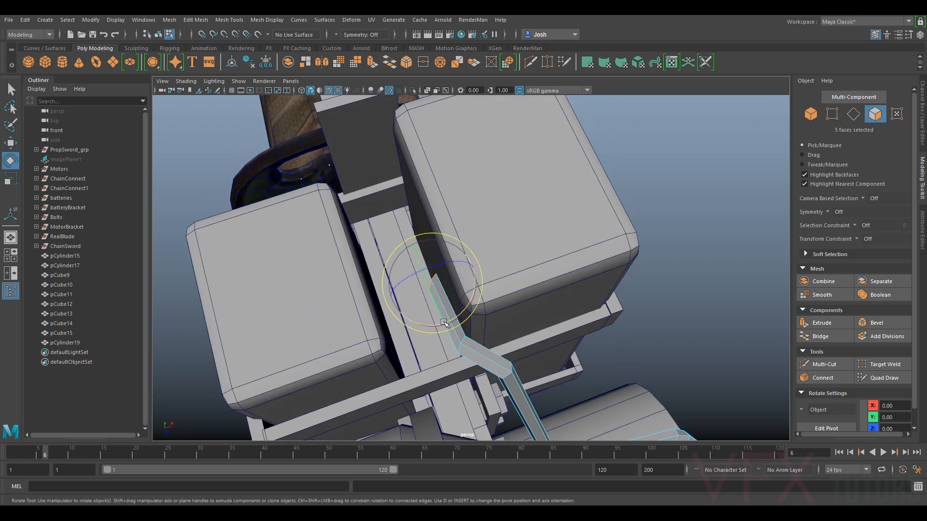
left_click_drag(435, 286, 488, 281, "alt")
key("w")
key("e")
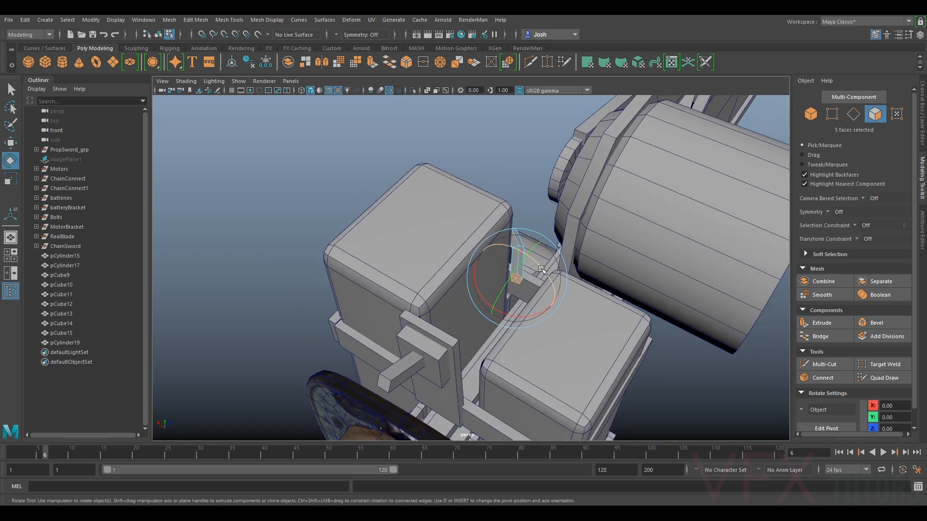
key("w")
scroll(510, 280, "down", 5)
left_click_drag(510, 280, 628, 149, "alt")
Duplicate the finished cable, shift the copy to the opposite side, and mirror it with a Scale Y of -0.362.
left_click(815, 112)
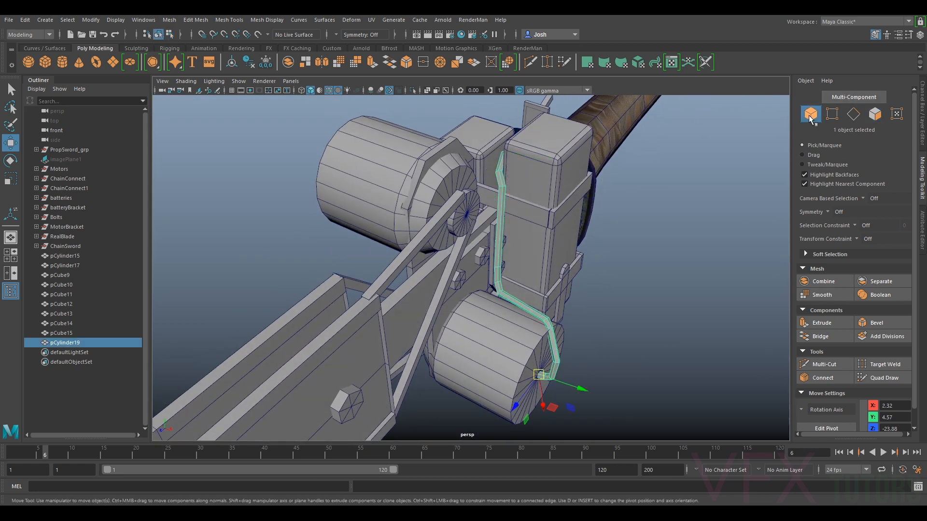
key("ctrl+d")
mouse_move(536, 331)
left_mouse_down("alt")
mouse_move(599, 314)
mouse_move(601, 326)
mouse_move(540, 343)
left_mouse_up("alt")
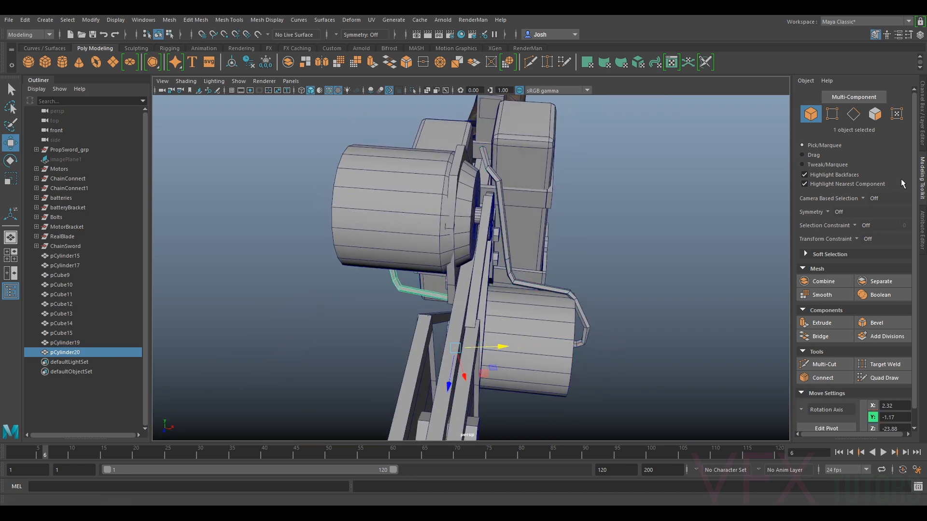
left_click(921, 145)
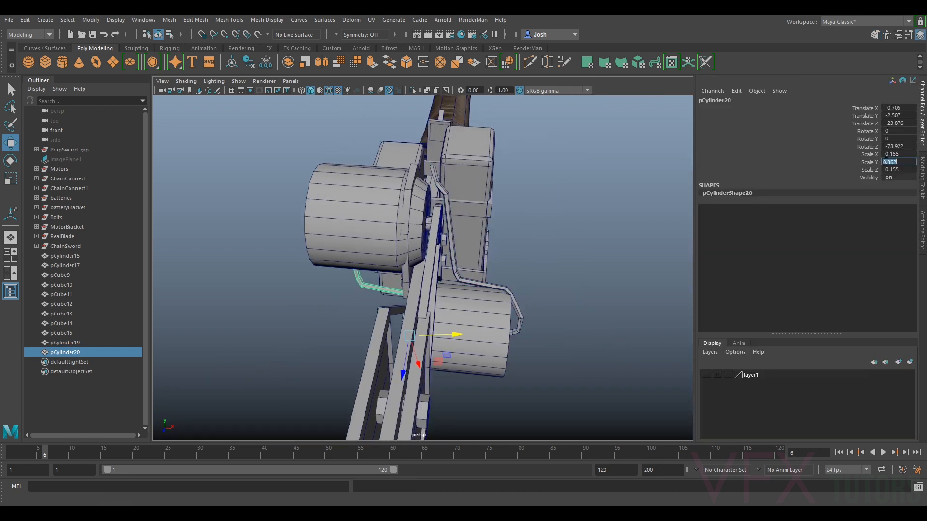
type("-0.362")
key("Return")
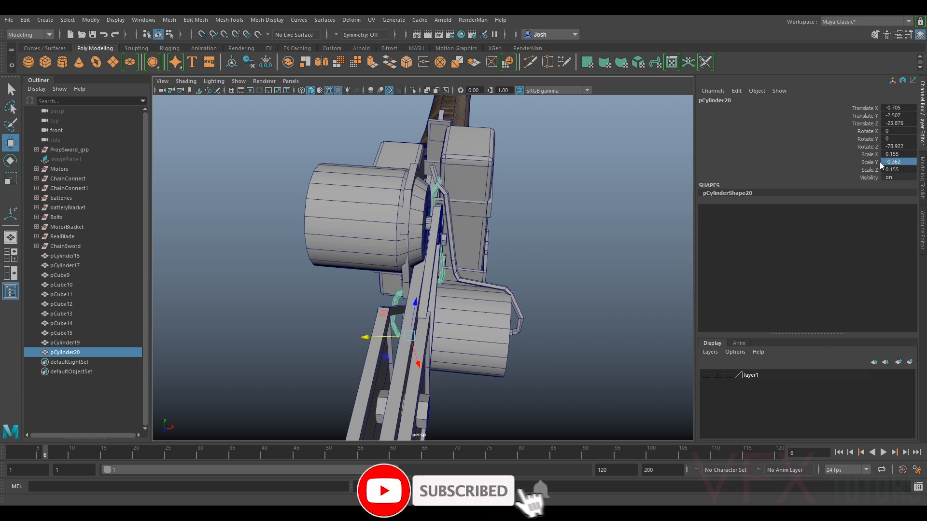
Move the mirrored cable copy across the sword to beside the upper motor.
left_click_drag(471, 328, 493, 320, "alt")
left_click_drag(429, 350, 483, 369)
middle_click_drag(483, 369, 481, 284)
left_click_drag(480, 206, 520, 247, "alt")
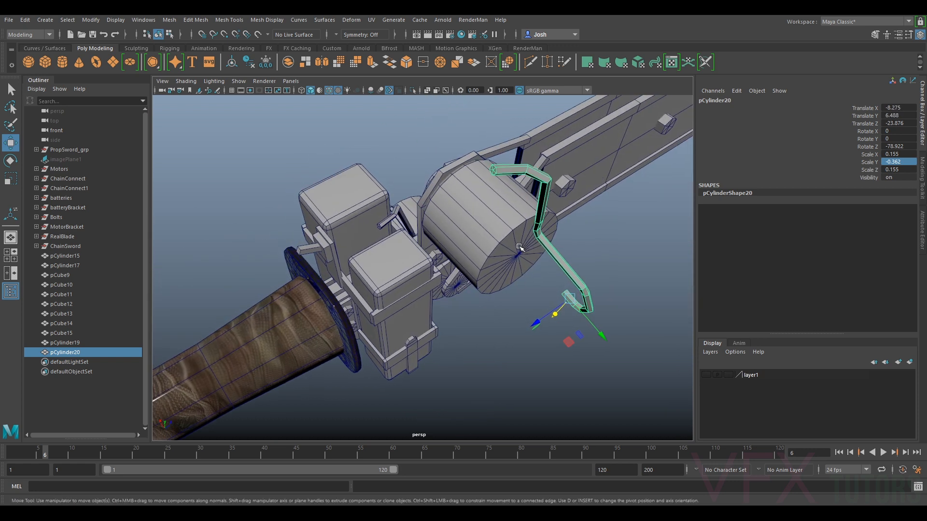
Rotate and position the mirrored cable so one end meets the centre of the upper motor's end face and its length follows the motor.
key("e")
left_click_drag(579, 289, 527, 293)
middle_click_drag(528, 293, 534, 347, "alt")
left_click_drag(480, 256, 433, 309)
key("w")
key("e")
key("w")
left_click_drag(517, 285, 516, 307)
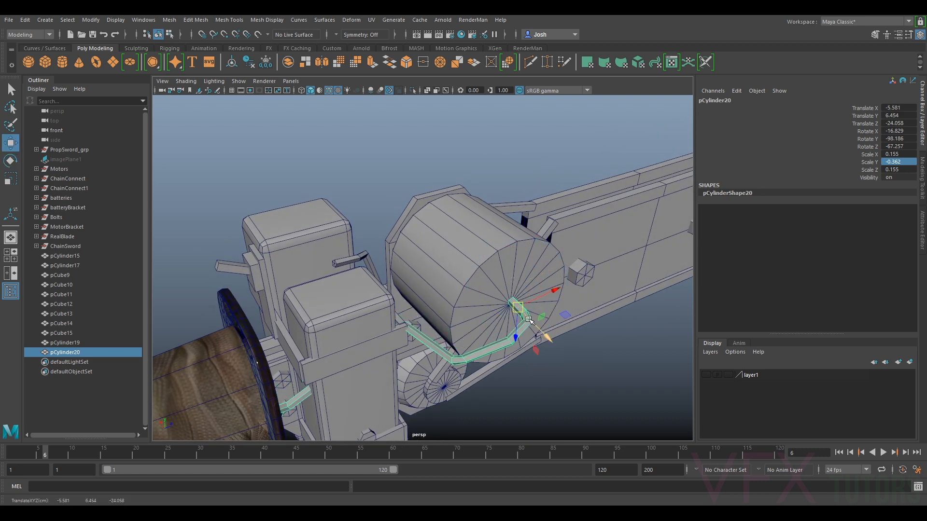
left_click_drag(482, 321, 516, 346, "alt")
key("e")
left_click_drag(501, 272, 366, 205)
left_click_drag(449, 217, 544, 235)
Move the mirrored cable's bend vertices so it wraps the upper motor's edge and runs along the motor toward the batteries.
right_click_drag(421, 206, 378, 198)
left_click_drag(429, 190, 424, 168, "alt")
left_click_drag(424, 168, 371, 214)
key("w")
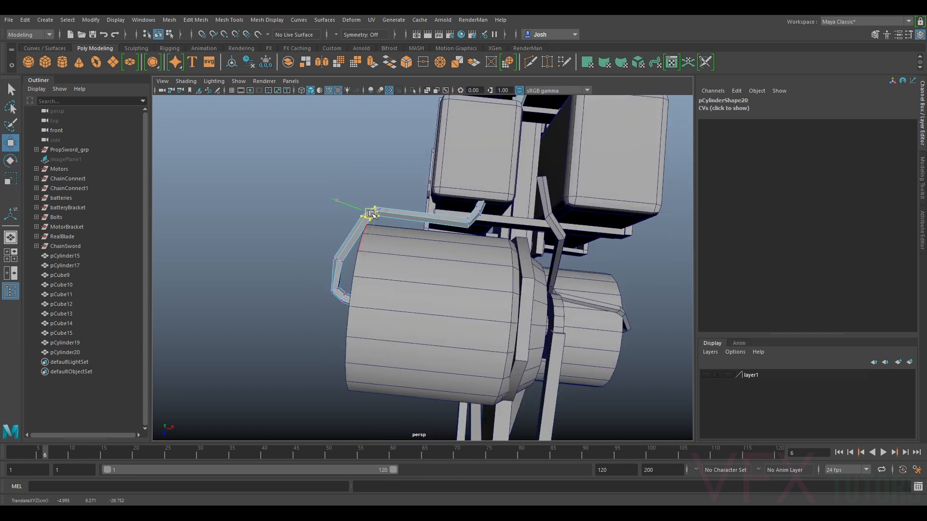
left_click_drag(482, 200, 337, 258, "alt")
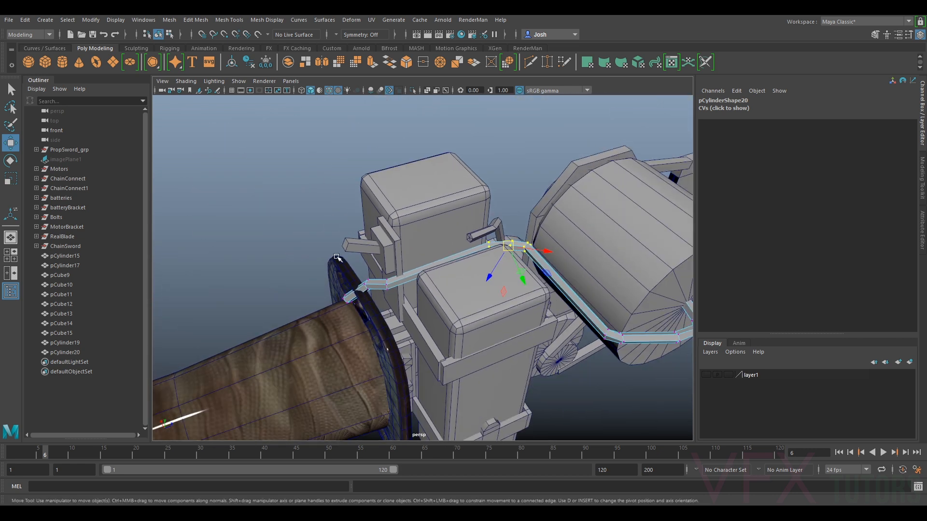
Reposition the vertices at the mirrored cable's free end across the top of the batteries near the guard.
left_click_drag(369, 292, 505, 273)
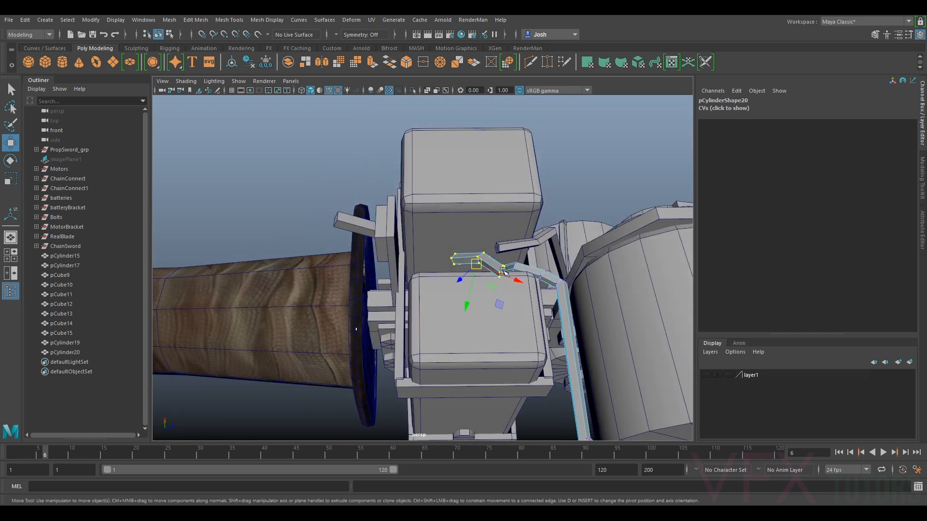
middle_click_drag(504, 273, 461, 262, "alt")
left_click_drag(465, 288, 340, 278, "alt")
key("e")
key("w")
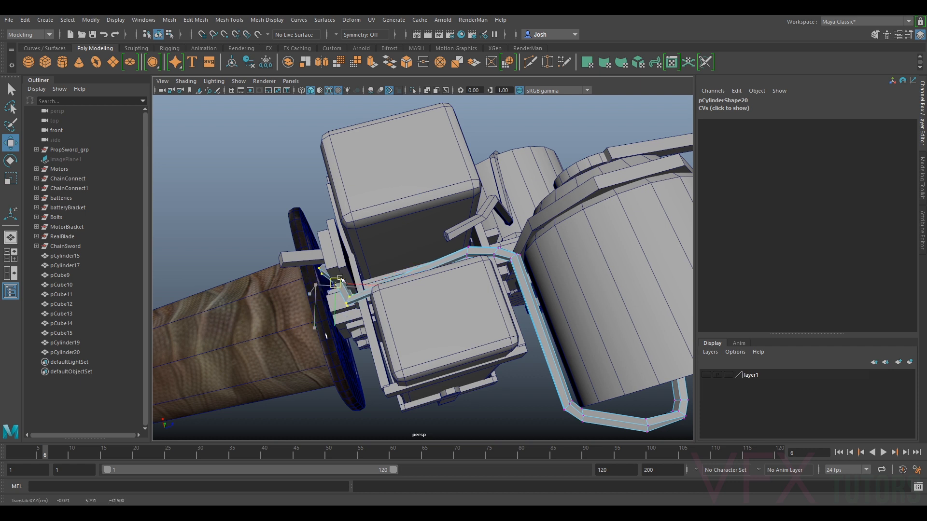
Move the mirrored cable's bend and end vertices toward the gap between the batteries.
left_click_drag(385, 255, 396, 282, "alt")
left_click_drag(487, 249, 694, 263, "alt")
scroll(430, 271, "up", 3)
left_click_drag(466, 249, 475, 280)
left_click_drag(475, 280, 475, 333, "alt")
left_click_drag(466, 255, 408, 286)
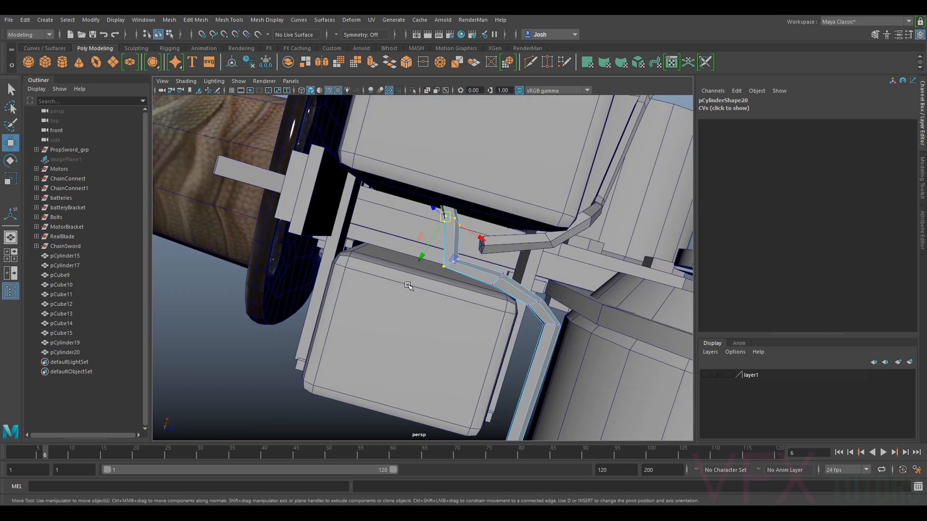
left_click_drag(454, 200, 425, 205)
Rotate and move the mirrored cable's end segment to lie lengthwise between the two batteries.
key("e")
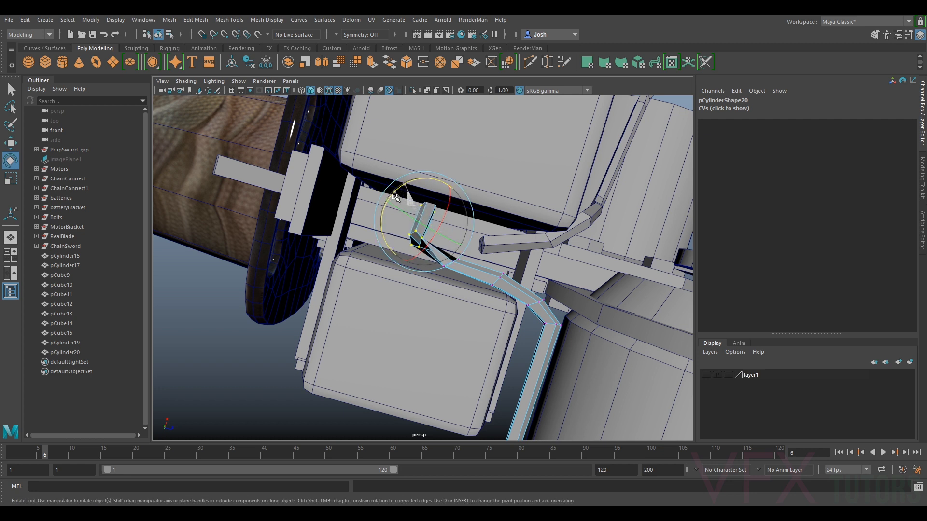
left_click_drag(459, 191, 461, 316, "alt")
key("w")
key("e")
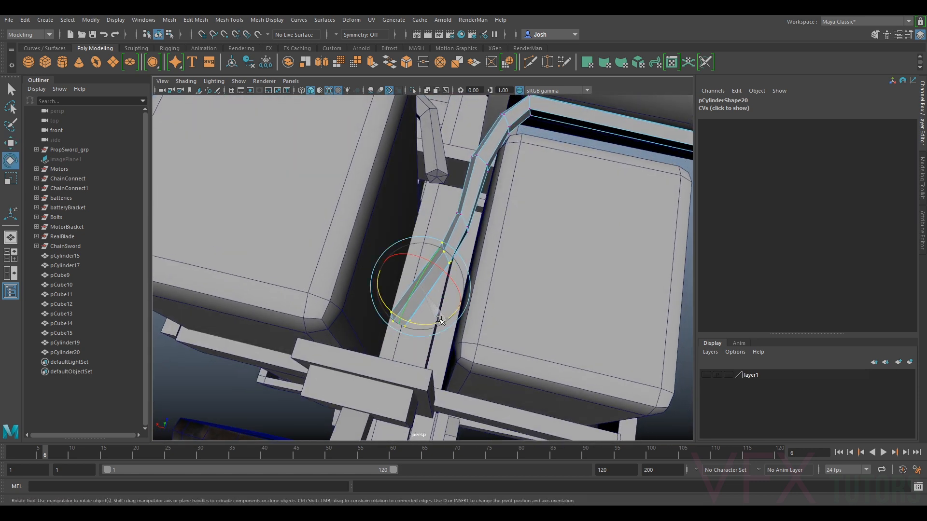
key("w")
left_click_drag(421, 285, 404, 317, "alt")
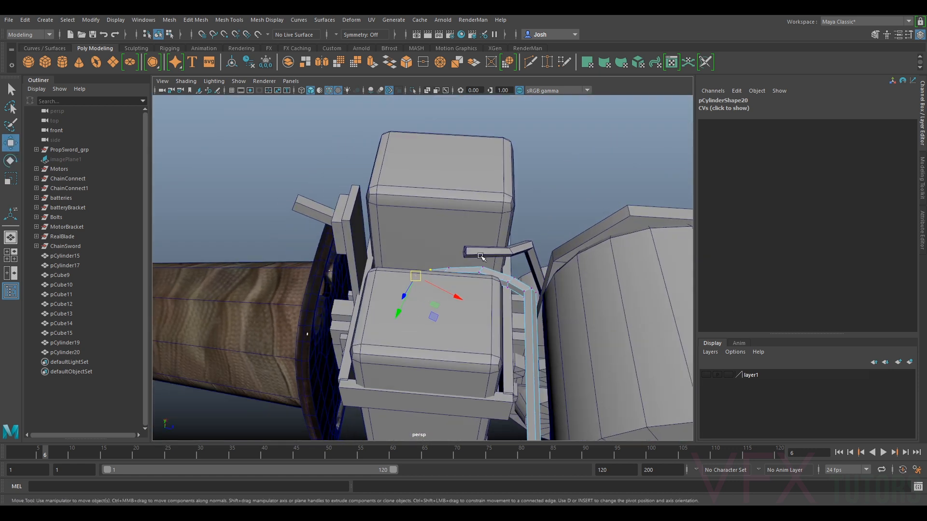
Stretch the original cable's end vertices through the battery gap to the bracket plate beside the guard.
left_click(483, 252)
right_click(493, 237)
left_click(547, 222)
left_click_drag(547, 222, 301, 131, "alt")
scroll(427, 363, "up", 5)
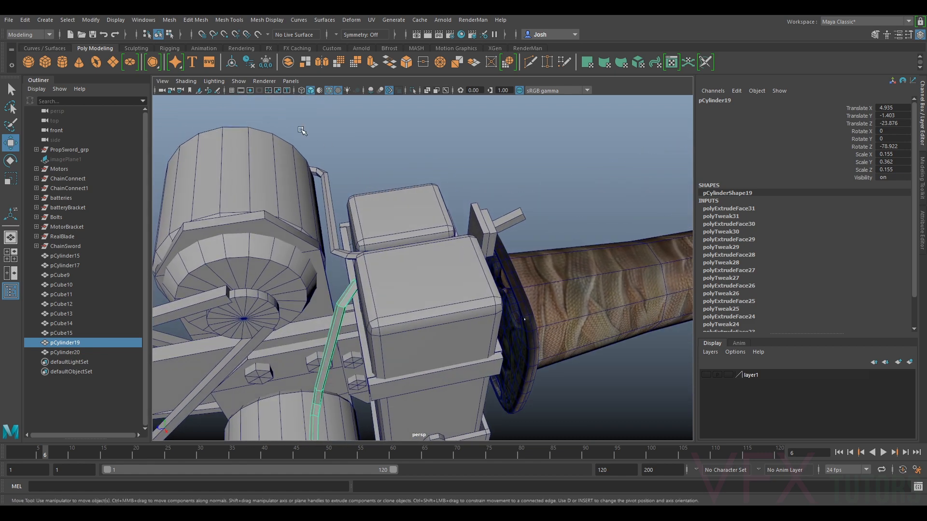
left_click_drag(418, 230, 486, 256, "alt")
right_click_drag(480, 244, 449, 242)
left_click_drag(456, 230, 341, 247)
left_click_drag(340, 246, 405, 283, "alt")
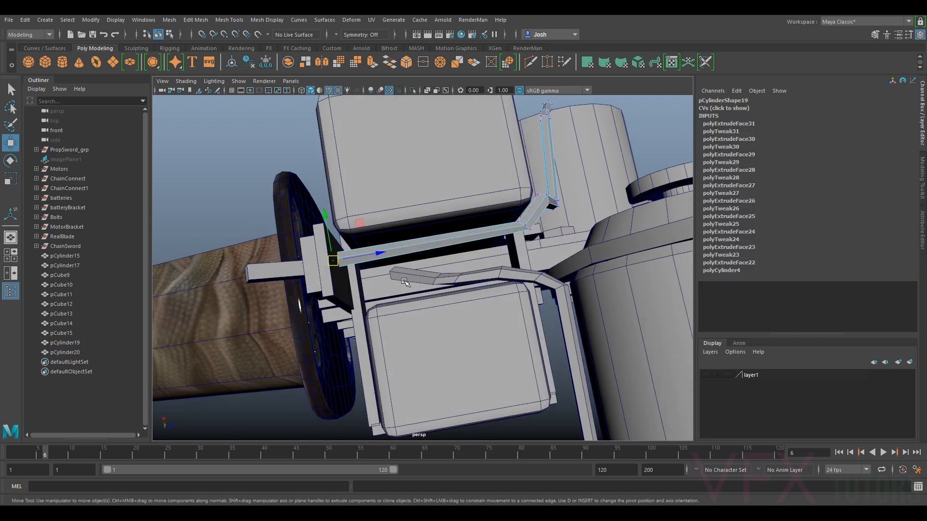
Extend the mirrored cable's end vertices to the bracket plate, alongside the original cable's end.
left_click(404, 281)
right_click_drag(404, 278, 339, 251)
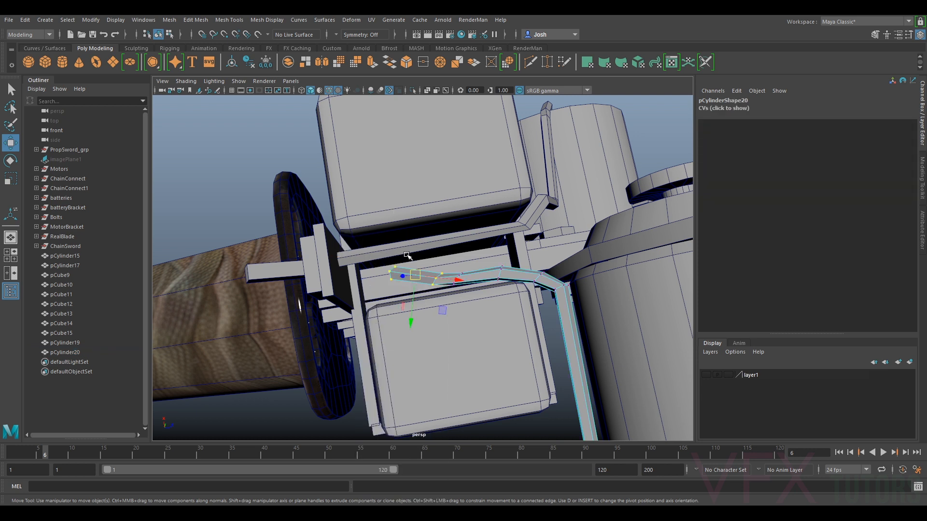
left_click_drag(390, 288, 451, 304, "alt")
left_click_drag(464, 247, 585, 314, "alt")
left_click_drag(413, 226, 420, 200)
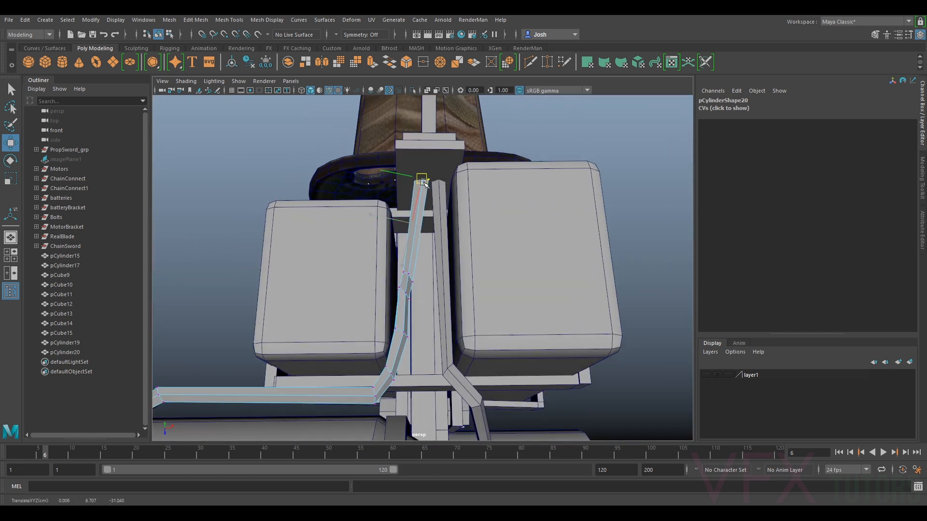
Delete the two surplus edge loops at the mirrored cable's bend between the batteries and return to object selection.
left_click_drag(416, 251, 276, 231, "alt")
right_click_drag(448, 237, 447, 285)
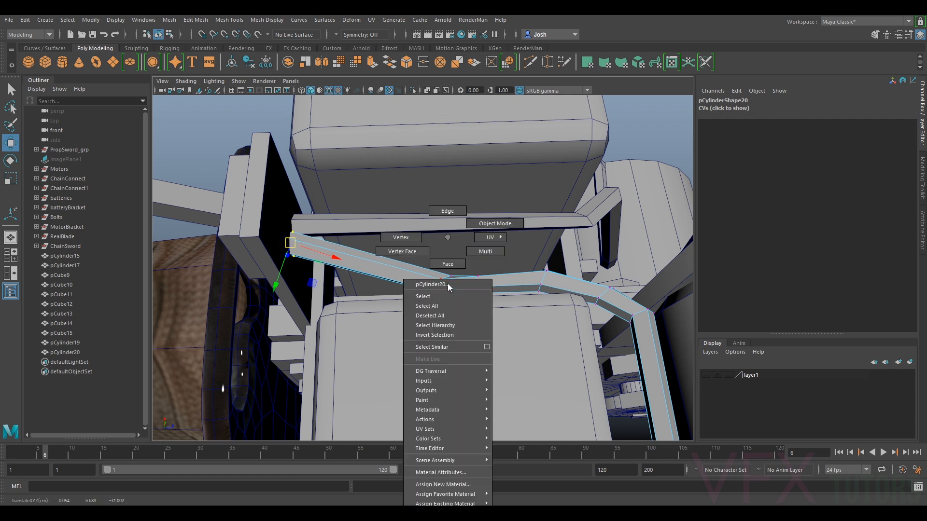
right_click_drag(441, 211, 442, 213)
left_click(439, 286)
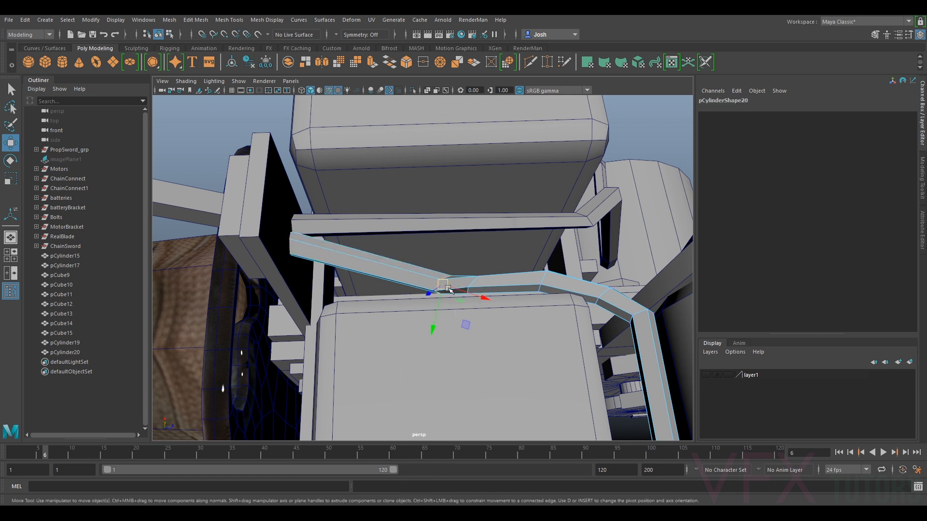
key("Delete")
key("e")
left_click(478, 280)
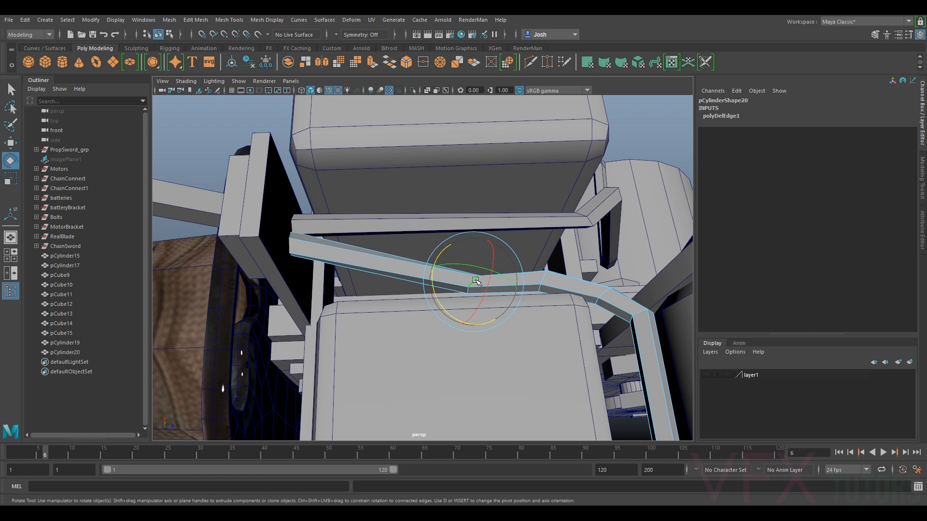
key("Delete")
left_click_drag(478, 281, 441, 285, "alt")
right_click_drag(480, 248, 481, 221)
left_click_drag(498, 323, 333, 248, "alt")
left_click(599, 226)
Duplicate the original lower-motor cable and move the copy up above the batteries.
scroll(587, 225, "down", 5)
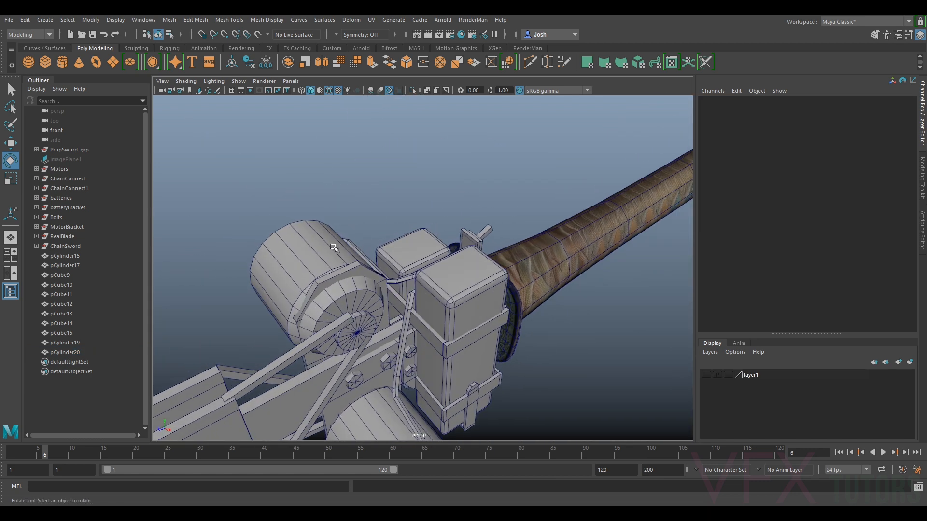
left_click_drag(346, 176, 352, 155, "alt")
middle_click_drag(444, 309, 456, 153, "alt")
left_click(446, 300)
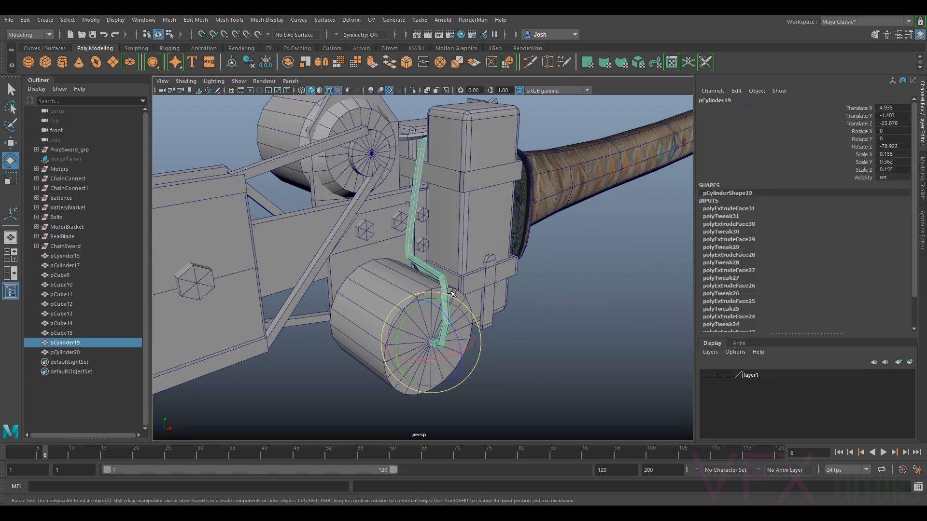
key("ctrl+d")
key("w")
left_click_drag(440, 362, 438, 265)
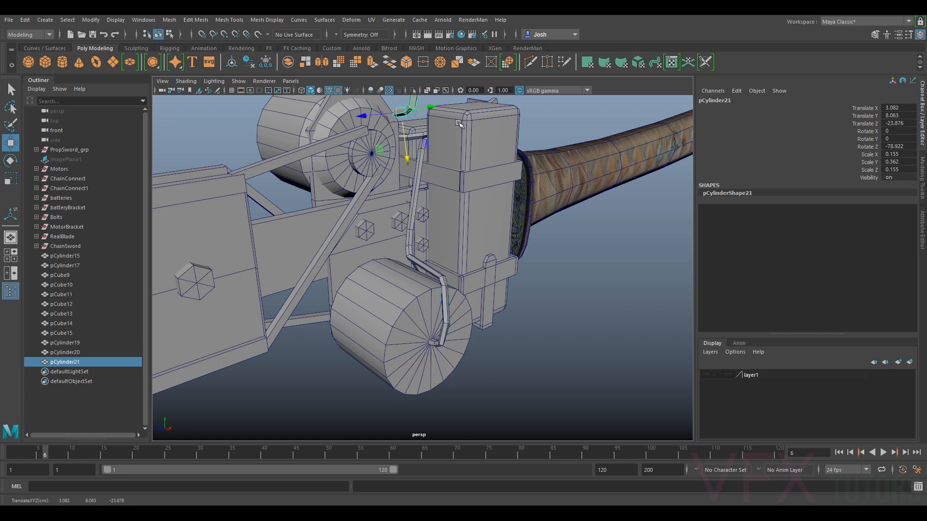
left_click_drag(458, 123, 453, 147, "alt")
middle_click_drag(453, 147, 429, 270, "alt")
Rotate the new cable copy so its curved end arches over the top of the front battery.
key("e")
left_click_drag(379, 302, 412, 312)
key("w")
key("e")
left_click_drag(466, 274, 469, 300)
left_click_drag(454, 248, 456, 248)
left_click_drag(456, 249, 565, 259, "alt")
mouse_move(443, 277)
left_mouse_down()
mouse_move(429, 277)
mouse_move(449, 277)
mouse_move(441, 279)
left_mouse_up()
left_click_drag(419, 237, 589, 272, "alt")
Delete the new cable copy's surplus far-end faces, keeping the short curved piece over the battery.
right_click_drag(393, 237, 391, 266)
left_click_drag(401, 251, 367, 290, "alt")
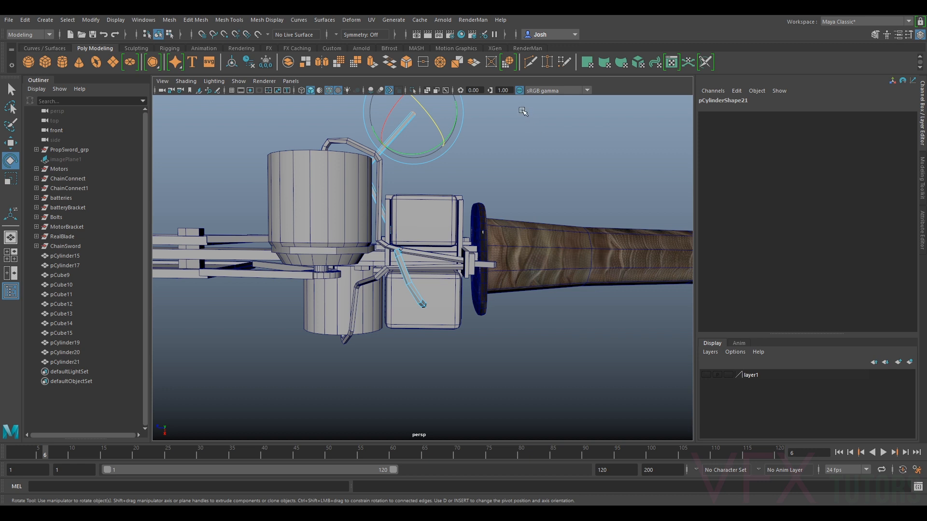
left_click_drag(291, 195, 290, 195)
key("Delete")
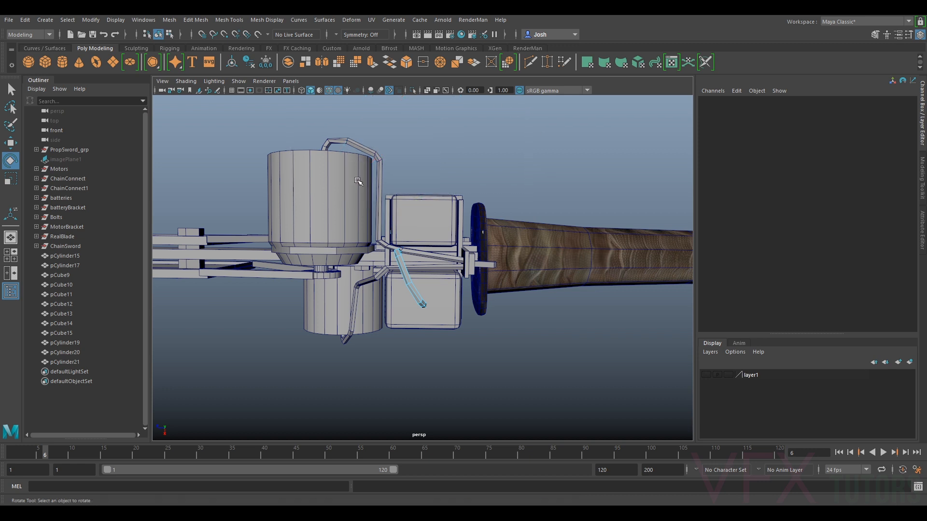
Reposition the lower end vertices of the short curved cable above the front battery toward the gap between the batteries.
left_click_drag(422, 304, 390, 317, "alt")
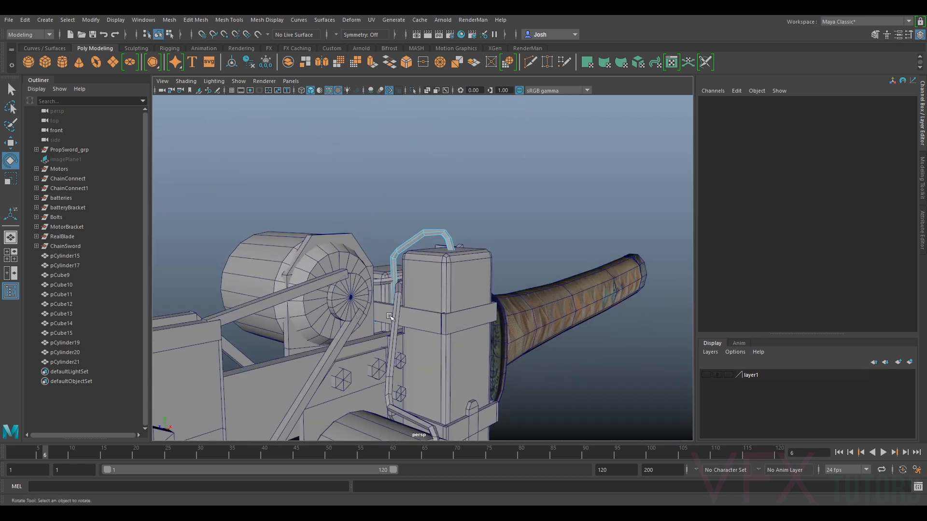
left_click_drag(447, 311, 446, 311)
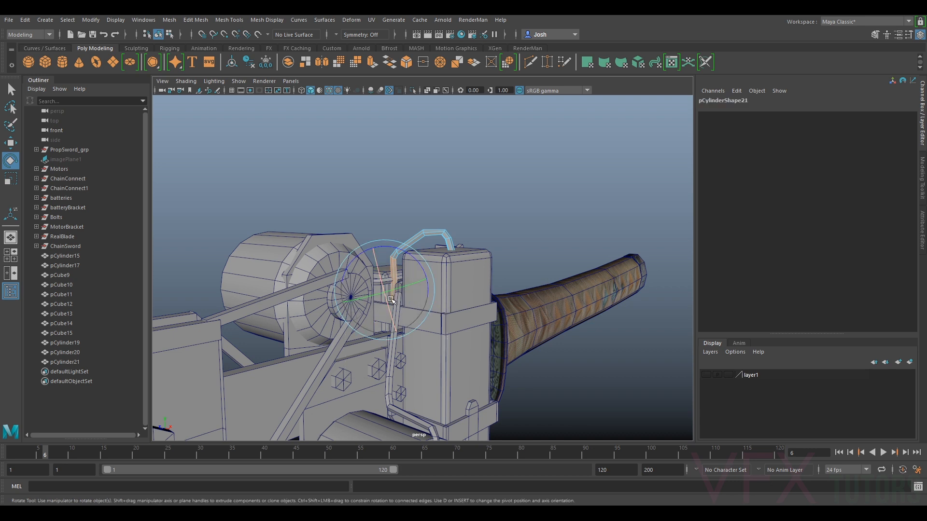
left_click_drag(343, 381, 441, 334)
key("ctrl+z")
right_click_drag(385, 236, 341, 238)
left_click_drag(355, 356, 439, 319)
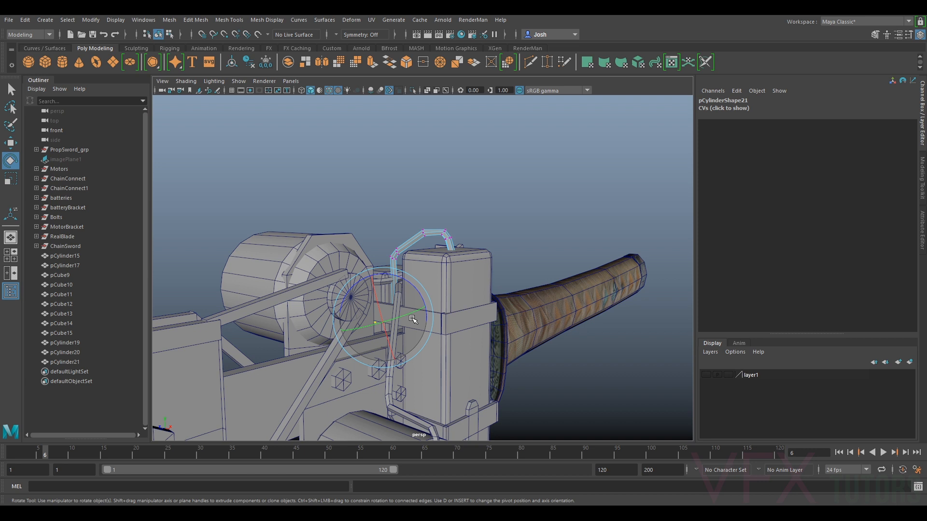
key("w")
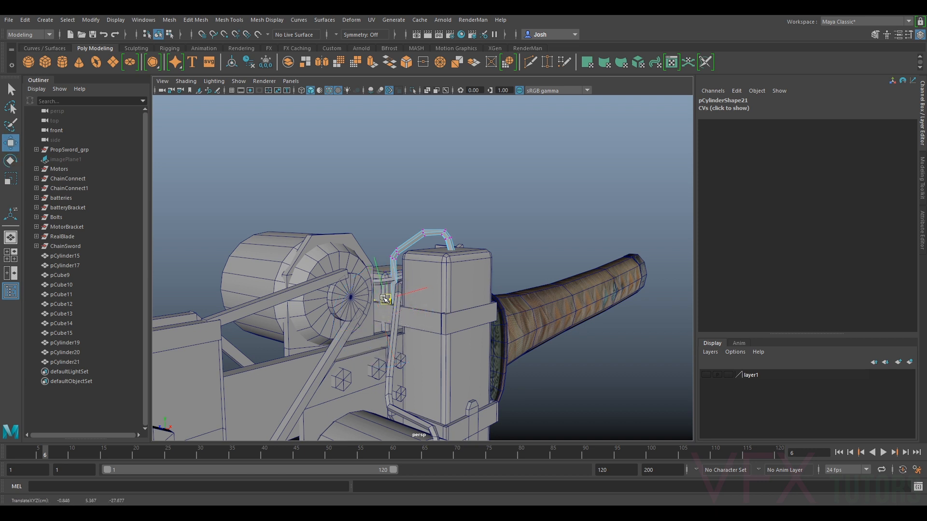
left_click_drag(407, 280, 409, 301, "alt")
right_click_drag(402, 300, 387, 259)
key("ctrl+z")
Shift the short cable's lower end vertices to meet the existing cable running between the two batteries.
scroll(387, 259, "up", 5)
left_click_drag(339, 384, 391, 319)
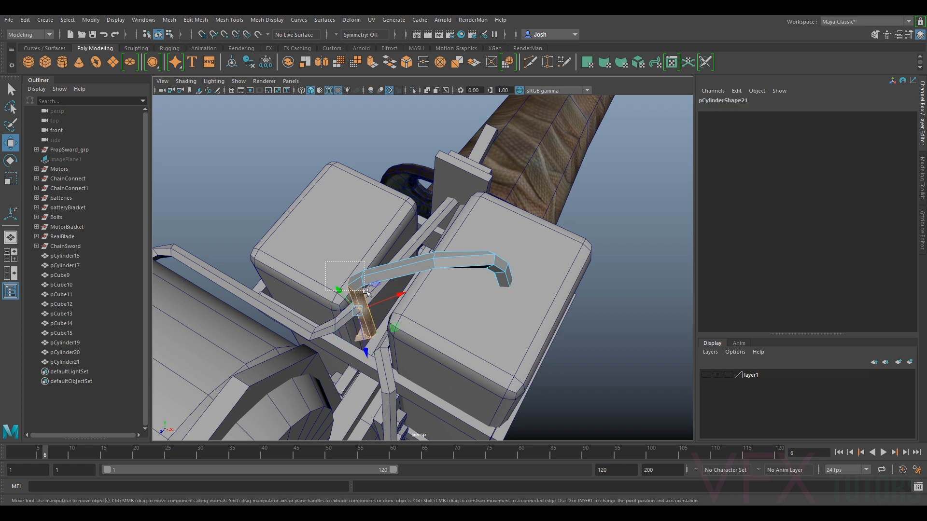
left_click(386, 288)
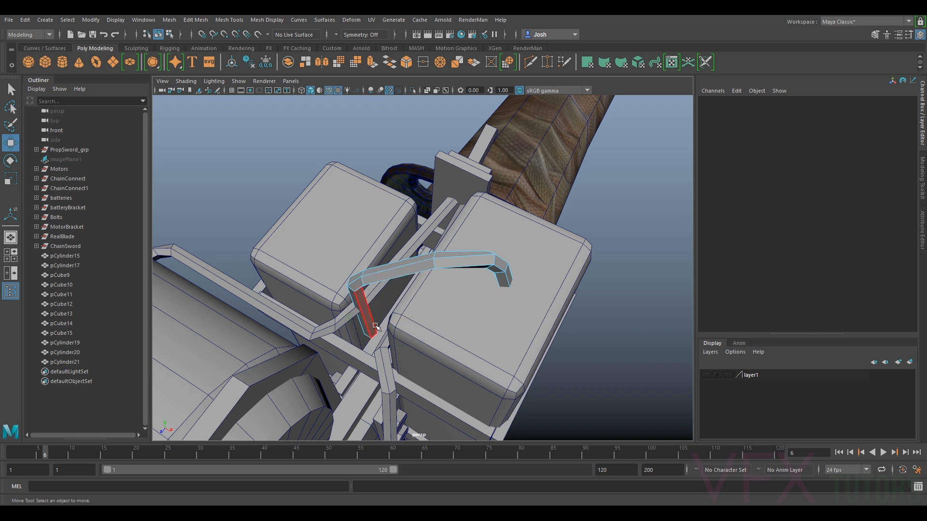
right_click_drag(360, 299, 346, 247)
left_click_drag(355, 322, 387, 353)
left_click_drag(387, 362, 369, 336, "alt")
key("ctrl+z")
left_click_drag(347, 407, 402, 344)
left_click_drag(367, 374, 386, 332)
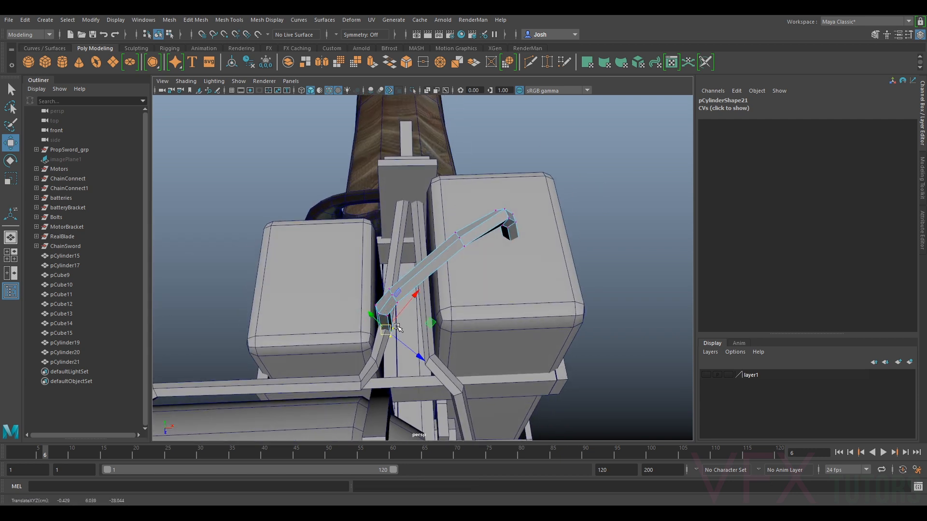
left_click_drag(437, 350, 457, 233, "alt")
right_click_drag(456, 232, 494, 251)
key("e")
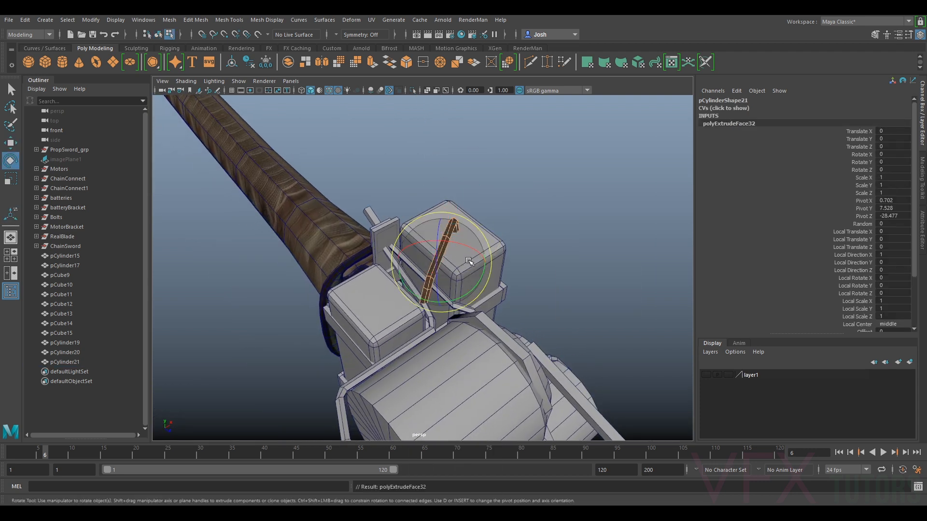
key("ctrl+z")
Duplicate the short battery cable as a whole object and move the copy over the opposite battery.
right_click_drag(439, 227, 486, 213)
left_click(595, 216)
left_click(431, 271)
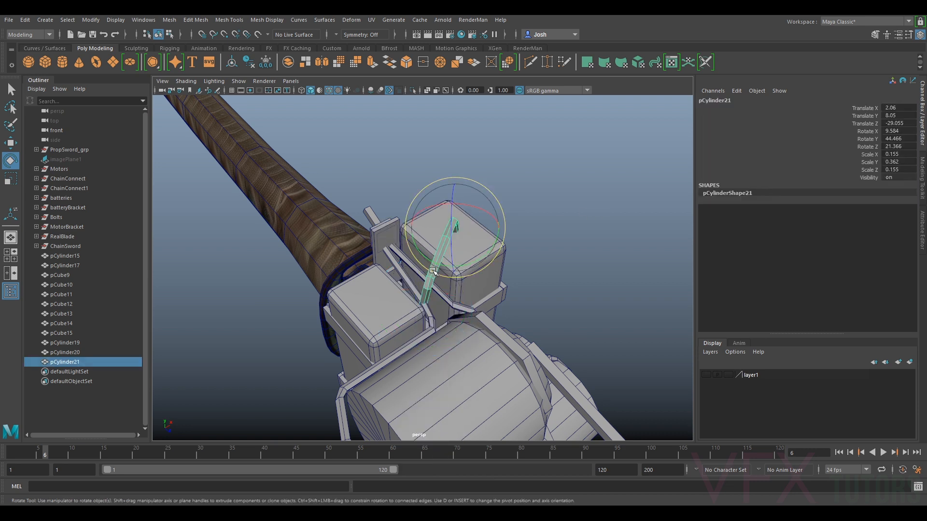
key("ctrl+d")
key("w")
left_click_drag(455, 227, 444, 304)
Rotate and adjust the cable copy so it arches from the gap onto the opposite battery's top, and deselect it.
key("e")
left_click_drag(419, 362, 483, 321)
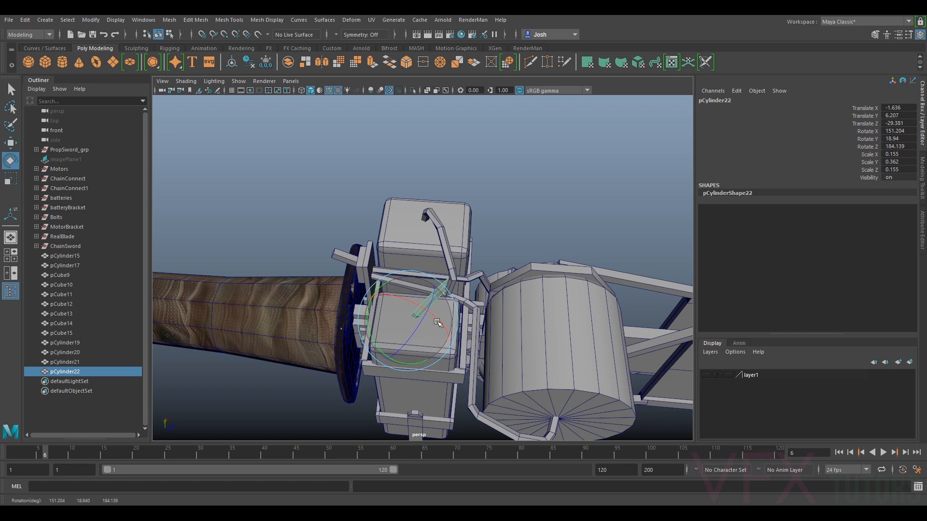
left_click_drag(429, 322, 486, 314, "alt")
left_click_drag(483, 265, 500, 319)
key("w")
key("e")
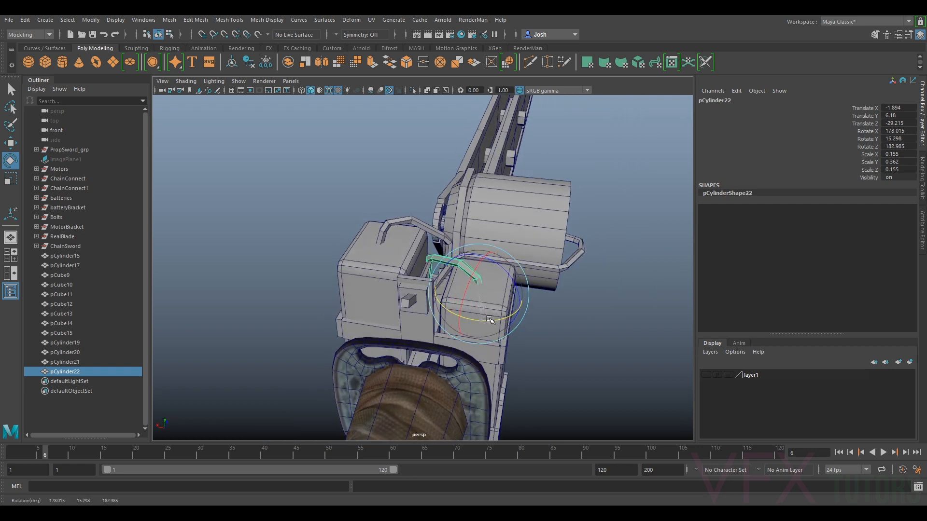
left_click(598, 343)
Examine the batteries, motors, cables and brackets around the hilt from several angles.
right_click_drag(597, 344, 542, 335, "alt")
left_click_drag(542, 335, 727, 322, "alt")
left_click_drag(498, 337, 406, 323, "alt")
middle_click_drag(405, 323, 650, 257, "alt")
right_click_drag(649, 256, 441, 285, "alt")
left_click_drag(441, 285, 497, 327, "alt")
middle_click_drag(497, 326, 385, 353, "alt")
scroll(385, 354, "up", 6)
middle_click_drag(343, 318, 426, 296, "alt")
scroll(426, 297, "up", 2)
left_click_drag(427, 297, 556, 299, "alt")
right_click_drag(555, 299, 293, 312, "alt")
left_click_drag(294, 312, 434, 293, "alt")
right_click_drag(435, 293, 477, 297, "alt")
left_click_drag(488, 274, 507, 319, "alt")
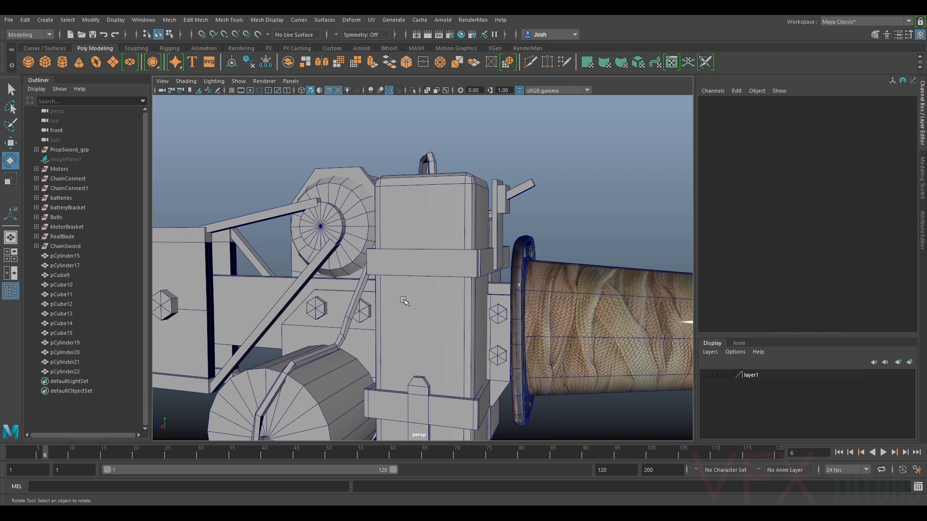
right_click_drag(404, 301, 377, 296, "alt")
left_click_drag(376, 295, 508, 268, "alt")
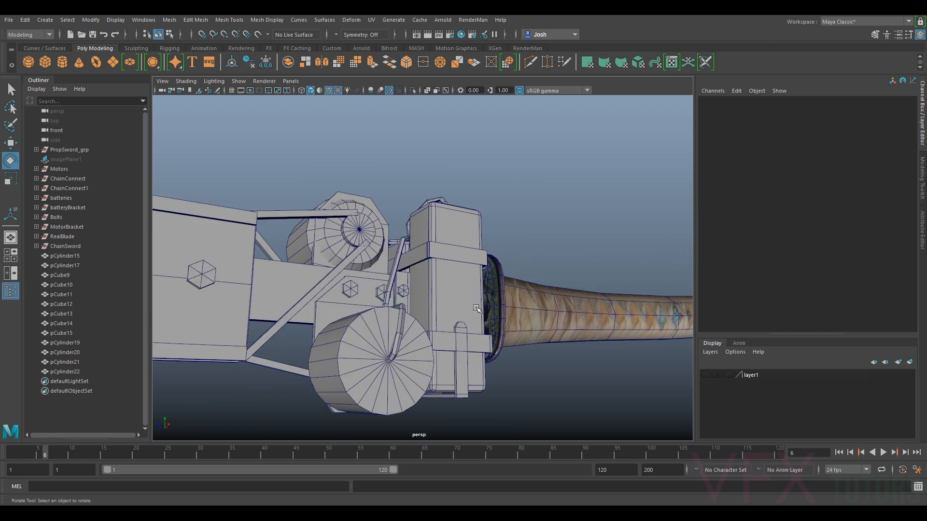
left_click_drag(473, 290, 485, 244, "alt")
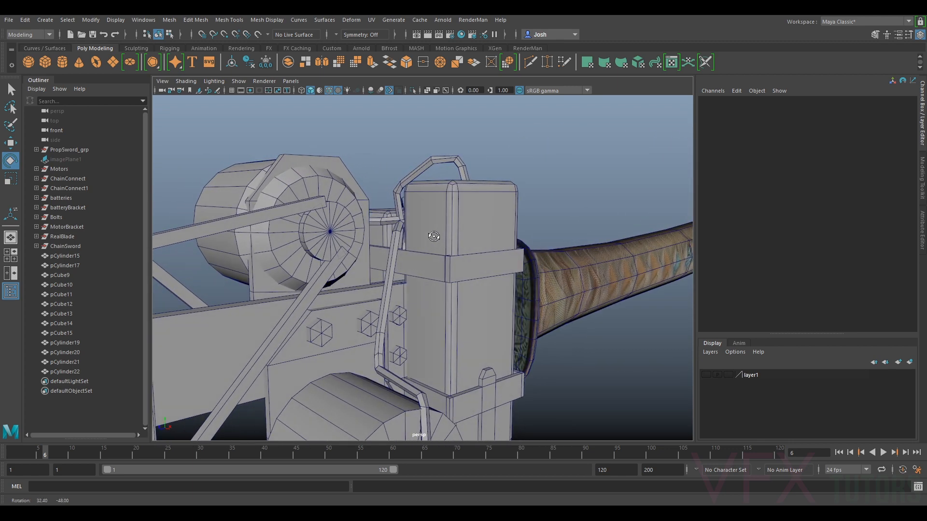
left_click_drag(401, 240, 368, 234, "alt")
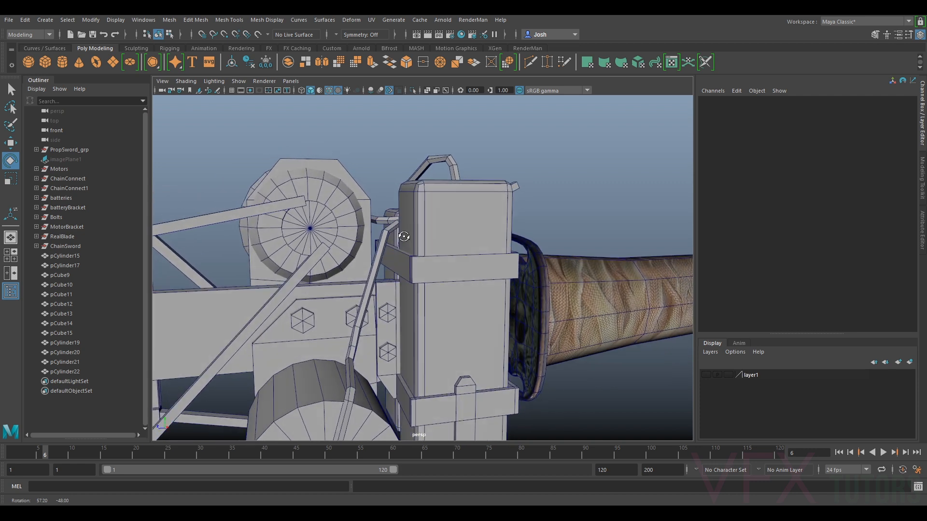
Duplicate the upper battery strap and turn the copy upright with Rotate Z set to 180.
left_click_drag(416, 237, 433, 308, "alt")
left_click(427, 241)
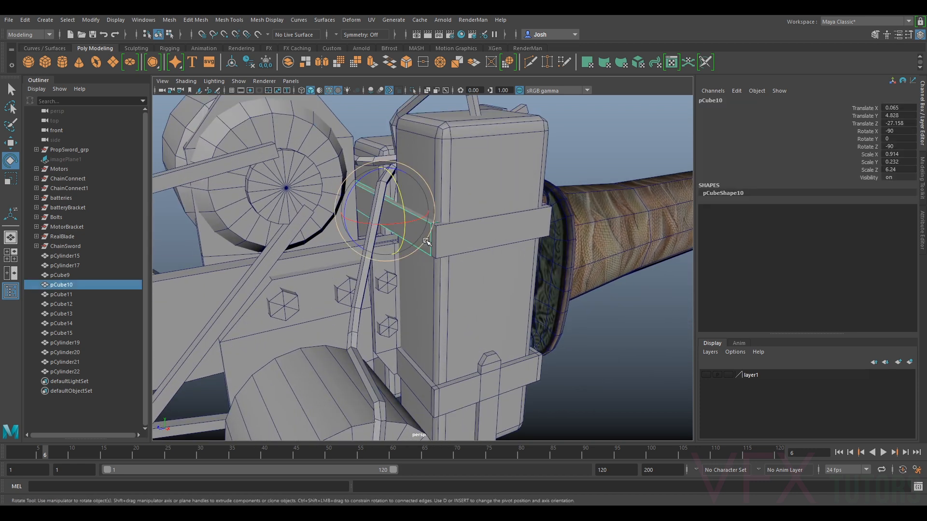
key("ctrl+d")
left_click_drag(406, 223, 405, 270)
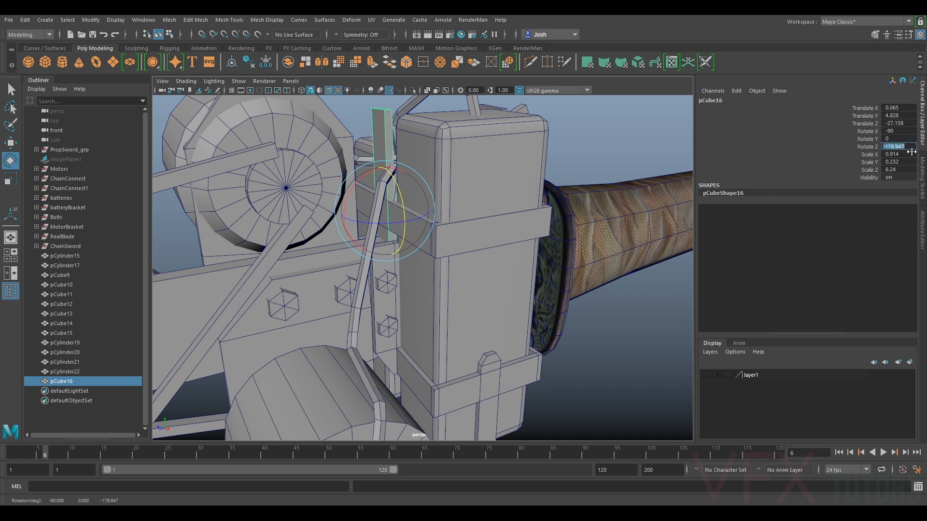
key("Return")
key("w")
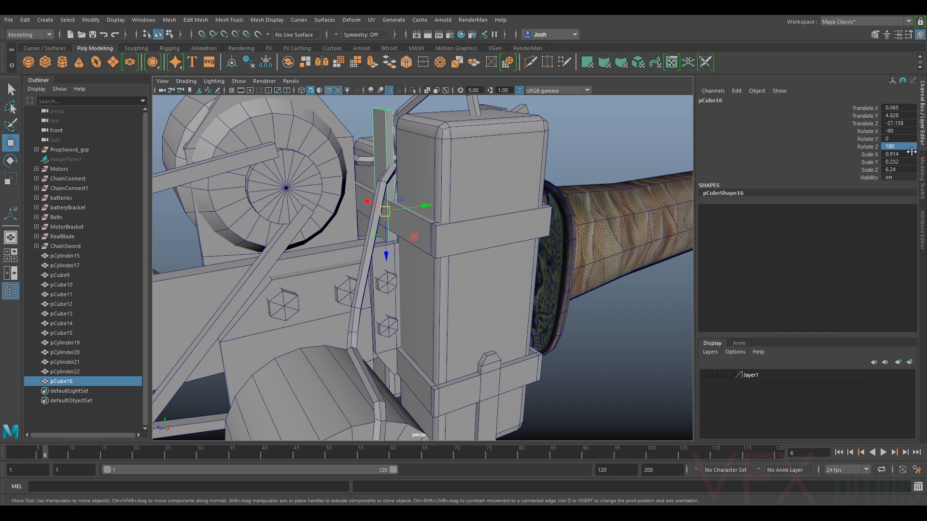
Move and scale the upright strap copy into a thin vertical strip between the two straps on the front battery's motor-facing side.
left_click_drag(370, 204, 434, 305)
key("r")
key("w")
key("r")
scroll(400, 293, "up", 5)
key("w")
key("e")
scroll(413, 334, "down", 5)
key("w")
Duplicate the vertical strip and move the copy to the handle-facing side of the same battery.
key("ctrl+d")
middle_click_drag(434, 302, 505, 308)
left_click_drag(506, 308, 433, 314, "alt")
scroll(430, 289, "up", 2)
Select both vertical strips, duplicate them and move the copies onto the opposite battery.
left_click(433, 313)
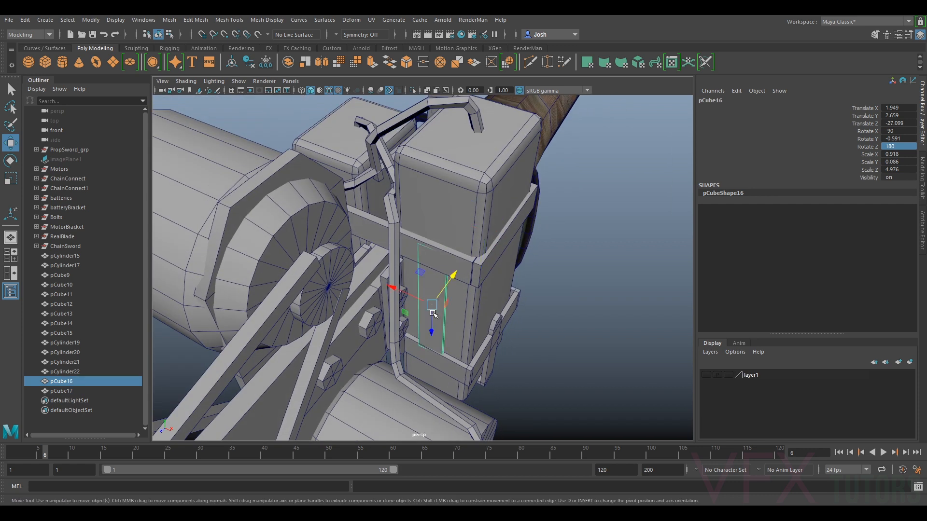
left_click_drag(456, 276, 505, 311, "alt")
left_click(499, 297, "shift")
key("ctrl+d")
left_click_drag(438, 245, 486, 203)
right_click_drag(387, 213, 419, 225, "alt")
middle_click_drag(419, 225, 454, 244, "alt")
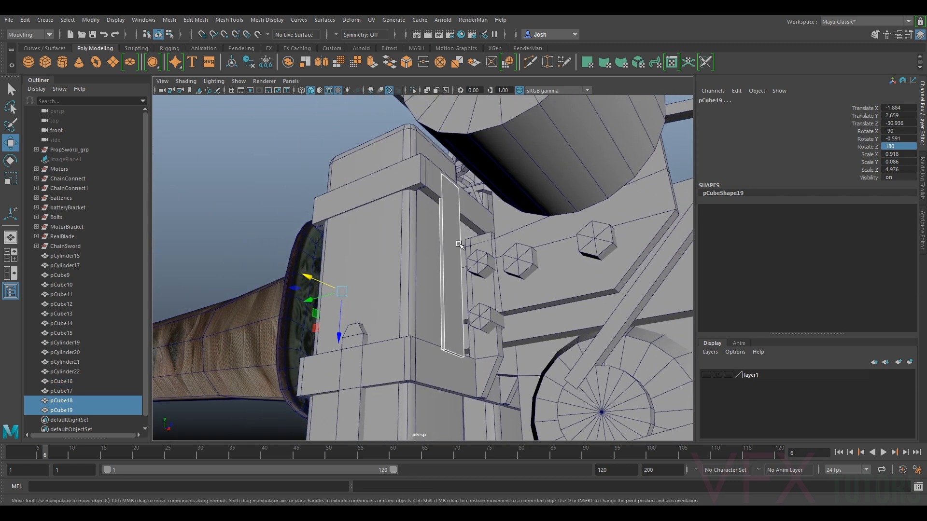
Move and slightly rotate the opposite battery's motor-side strip so it lies against the battery's face.
left_click(454, 244)
left_click_drag(429, 267, 466, 316)
key("e")
left_click_drag(511, 284, 513, 286)
key("w")
left_click_drag(464, 314, 465, 313)
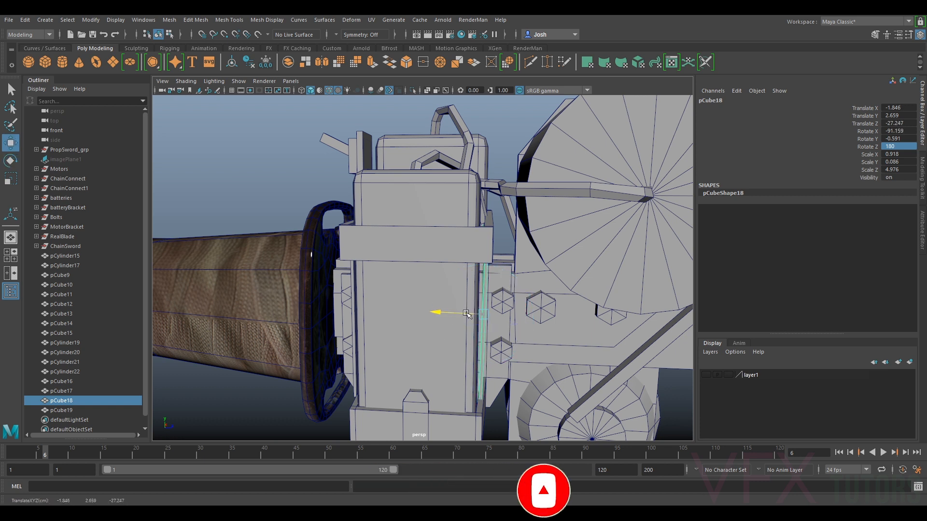
Nudge the opposite battery's handle-side strip closer against the battery's face.
left_click_drag(405, 328, 427, 329, "alt")
left_click(382, 332)
left_click_drag(357, 319, 362, 319)
Duplicate the opposite battery's handle-side strip and move the copy to the battery's outer face.
scroll(434, 326, "down", 4)
mouse_move(438, 327)
left_mouse_down("alt")
mouse_move(499, 357)
mouse_move(429, 323)
left_mouse_up("alt")
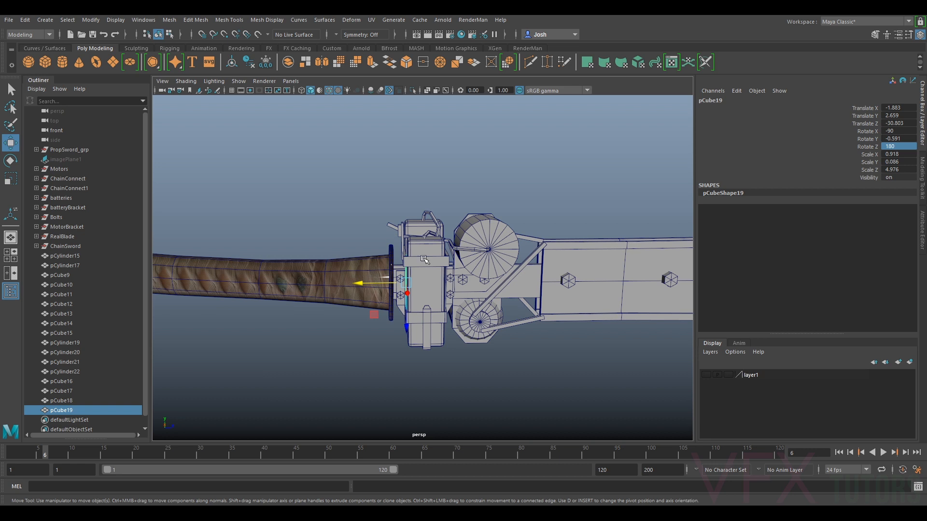
scroll(424, 259, "up", 4)
left_click_drag(438, 216, 483, 355, "alt")
middle_click_drag(482, 355, 458, 284, "alt")
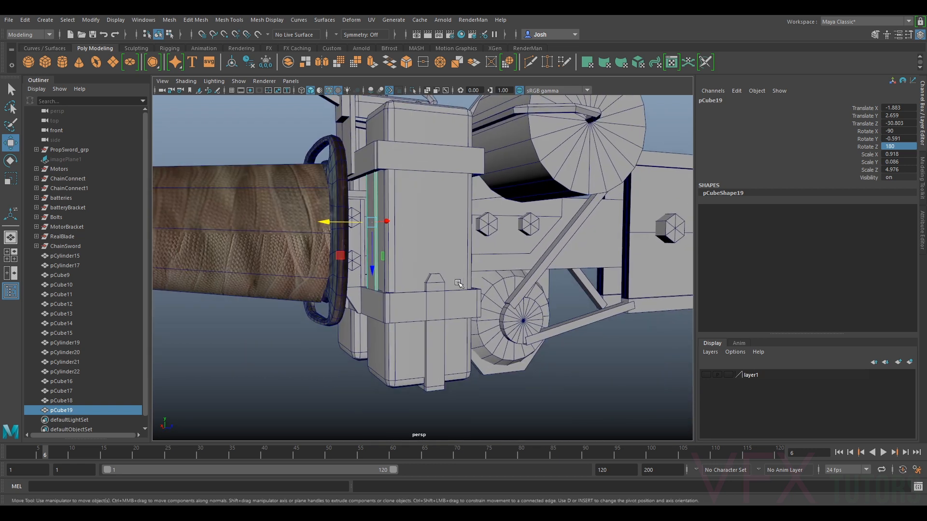
left_click_drag(434, 279, 461, 235, "alt")
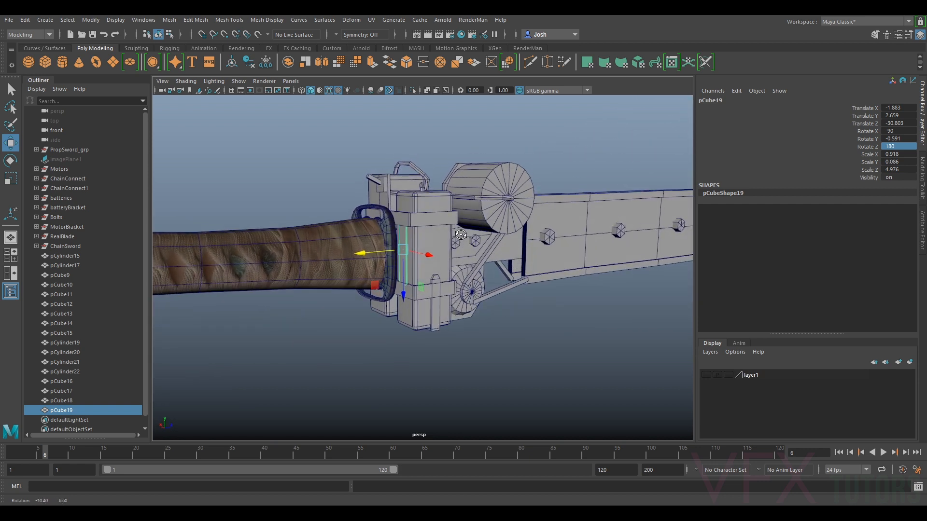
scroll(460, 235, "up", 2)
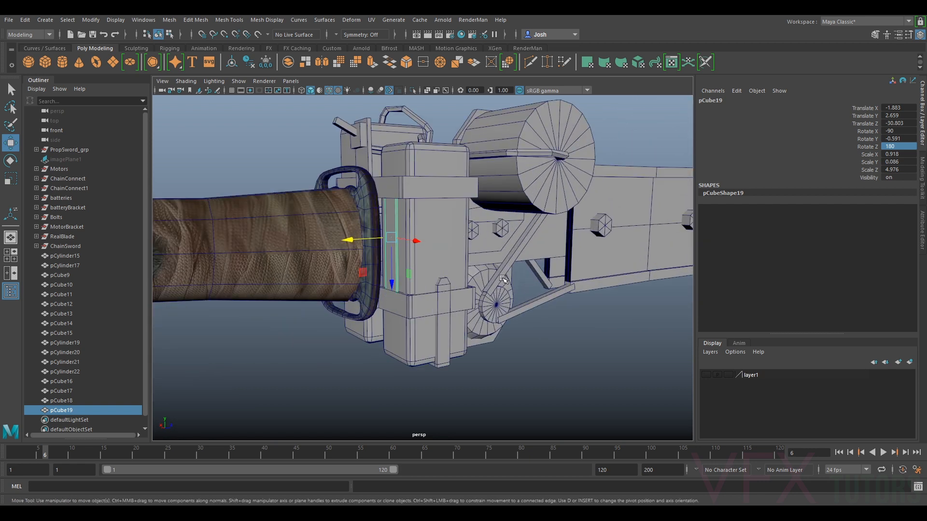
key("ctrl+d")
left_click_drag(388, 235, 436, 248)
Rotate the new strip parallel to the battery's outer face with Rotate Y set to 90.
key("e")
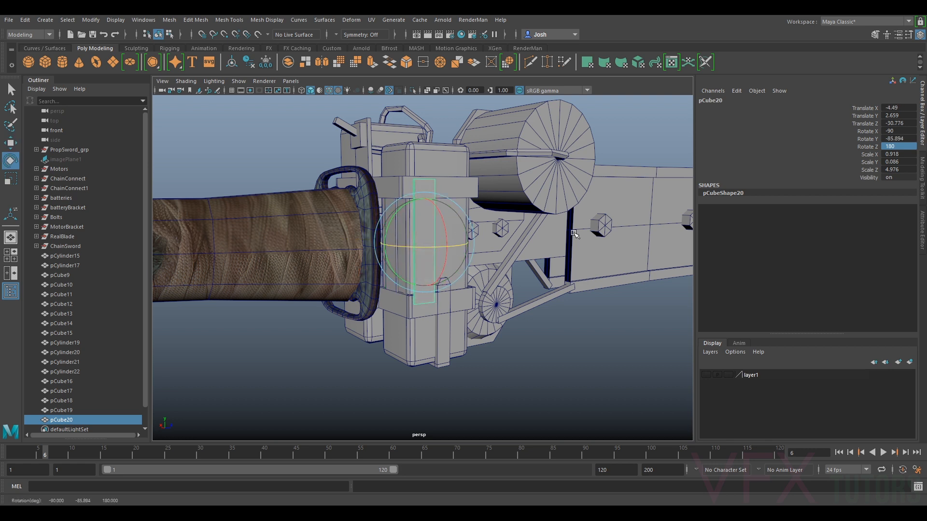
double_click(901, 139)
type("90")
key("Return")
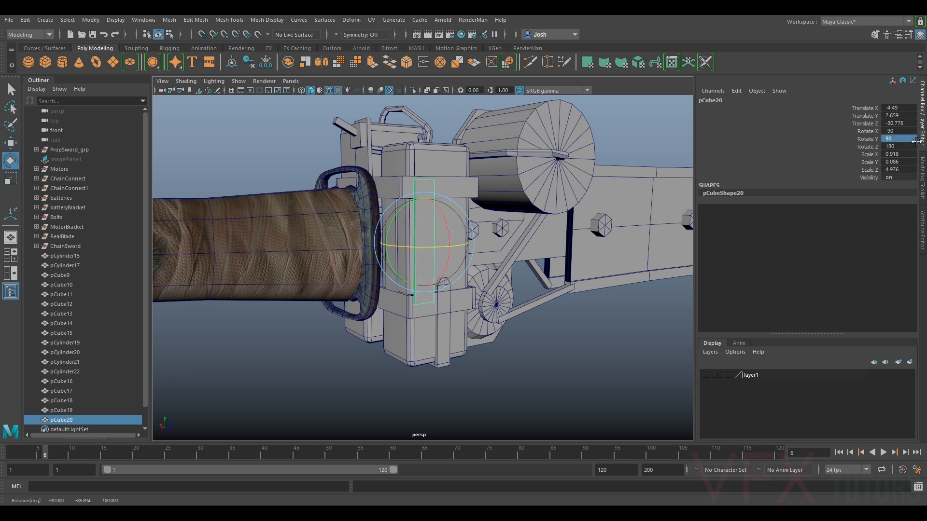
Narrow the outer strip to a Scale X of about 0.489 and position it against the battery's outer side.
key("w")
left_click_drag(389, 245, 410, 244)
left_click_drag(410, 244, 517, 246, "alt")
key("r")
scroll(464, 255, "up", 5)
key("w")
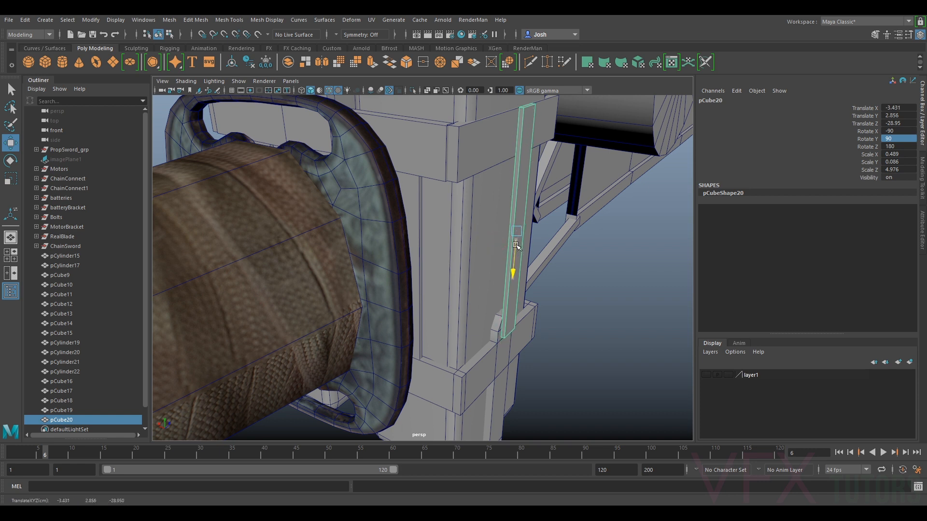
right_click_drag(517, 246, 518, 215, "alt")
left_click_drag(518, 215, 539, 216, "alt")
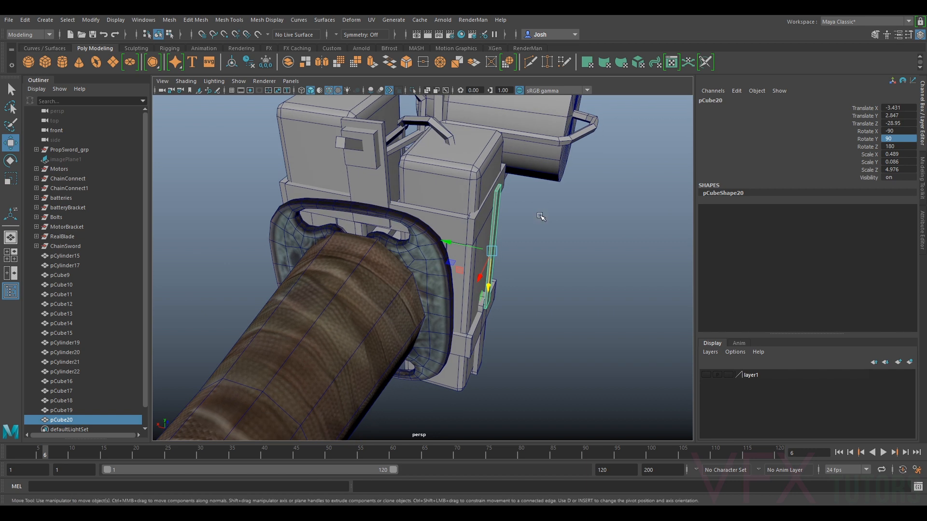
middle_click_drag(539, 216, 494, 265, "alt")
left_click_drag(495, 266, 441, 237, "alt")
Extrude the outer strip's top face and move it up toward the top edge of the battery.
right_click(441, 237)
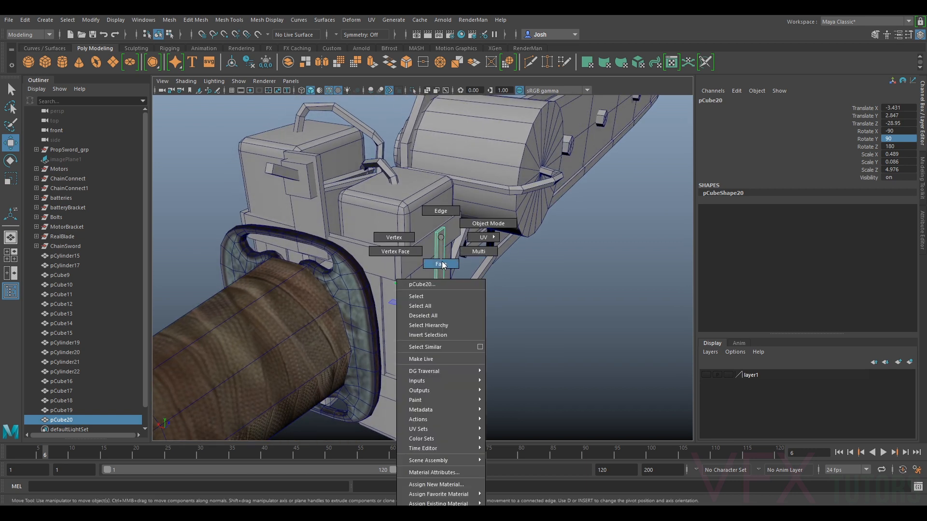
right_click_drag(441, 237, 442, 265)
left_click(439, 230)
left_click_drag(425, 227, 423, 230)
key("ctrl+e")
key("w")
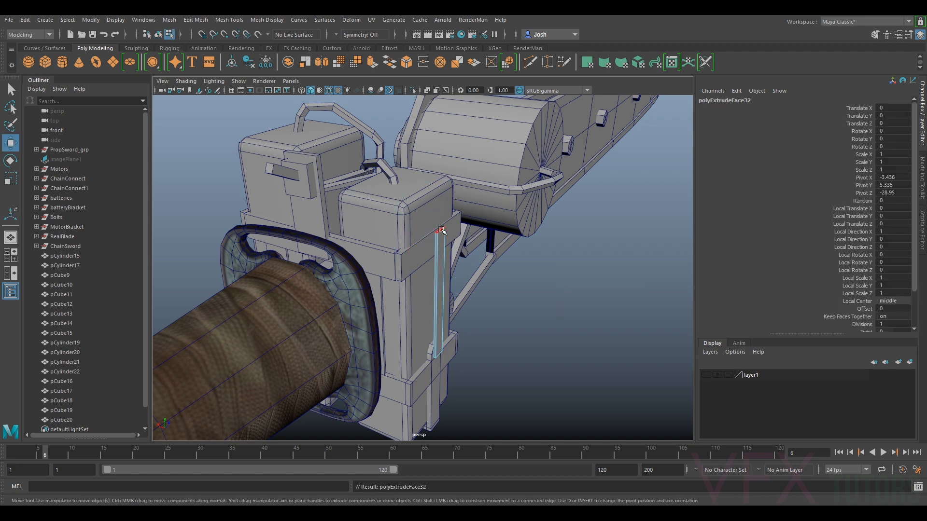
left_click(441, 232)
left_click_drag(440, 240, 440, 234)
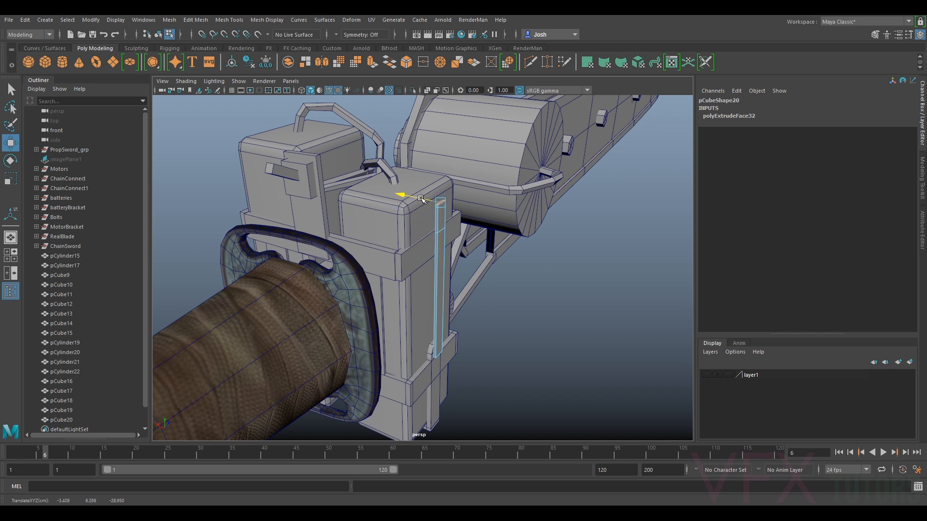
Tilt the outer strip's top face inward and extrude it diagonally over the battery's upper outer edge.
key("e")
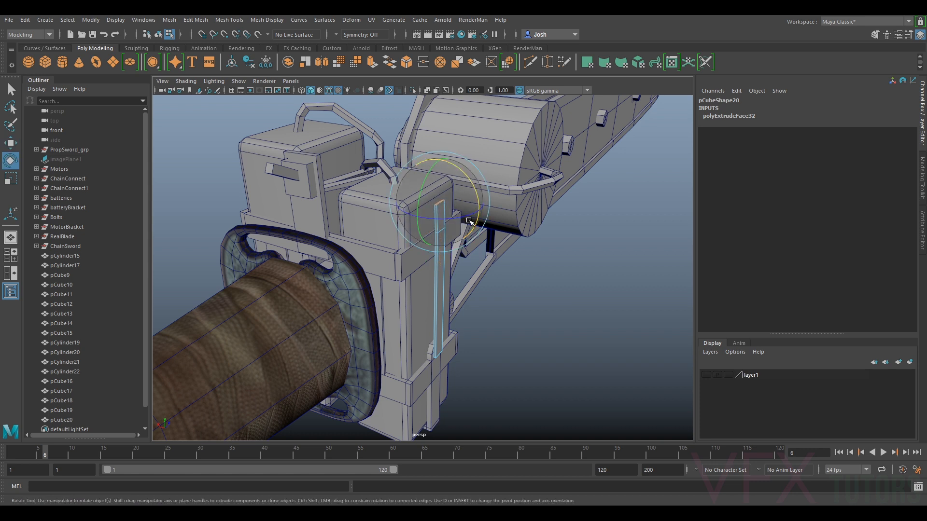
key("ctrl+e")
key("w")
left_click_drag(437, 216, 444, 190)
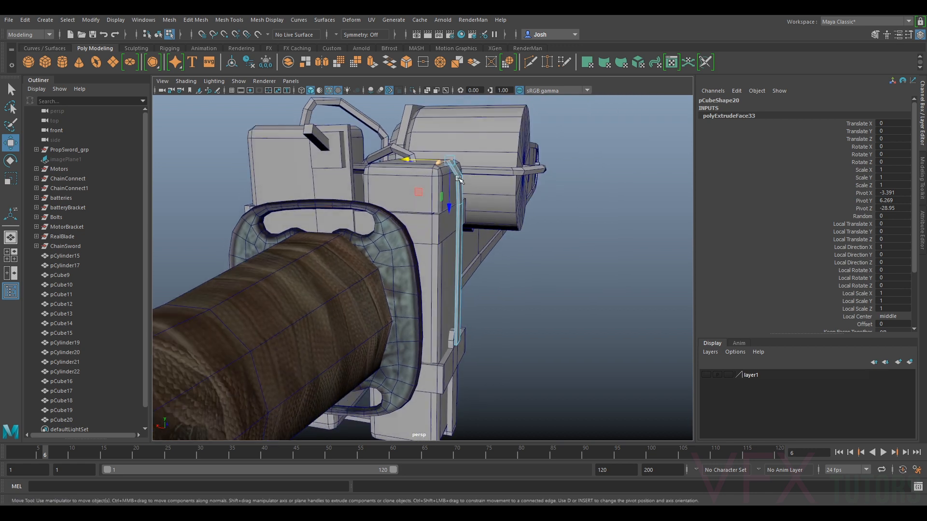
right_click_drag(434, 207, 468, 231, "alt")
left_click_drag(469, 228, 476, 237, "alt")
key("e")
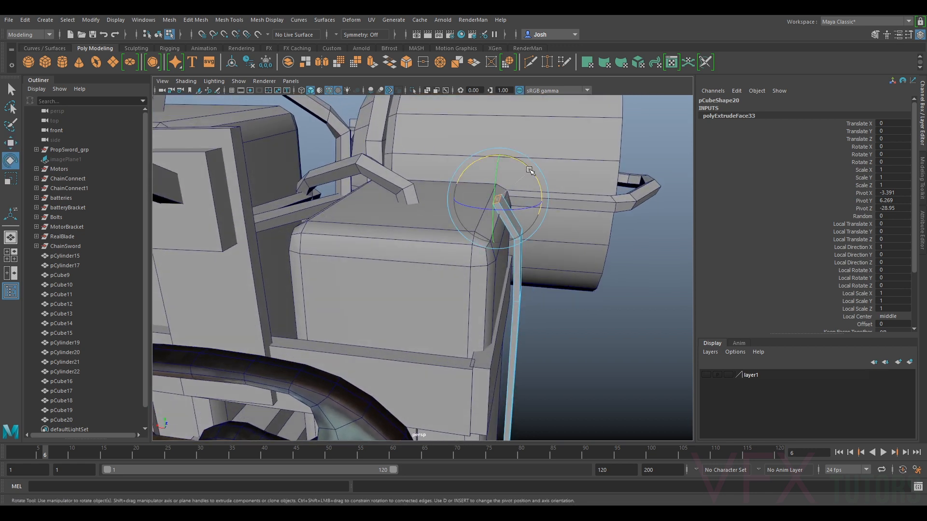
Extrude the strip's end face across the battery tops to the inner edge of the opposite battery and angle it.
key("ctrl+e")
key("w")
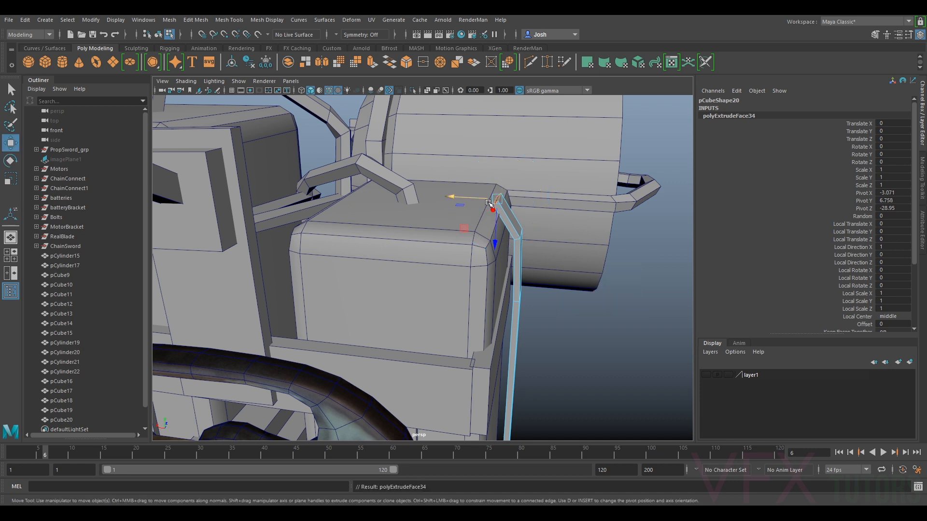
left_click_drag(489, 201, 492, 229)
left_click_drag(421, 217, 419, 217)
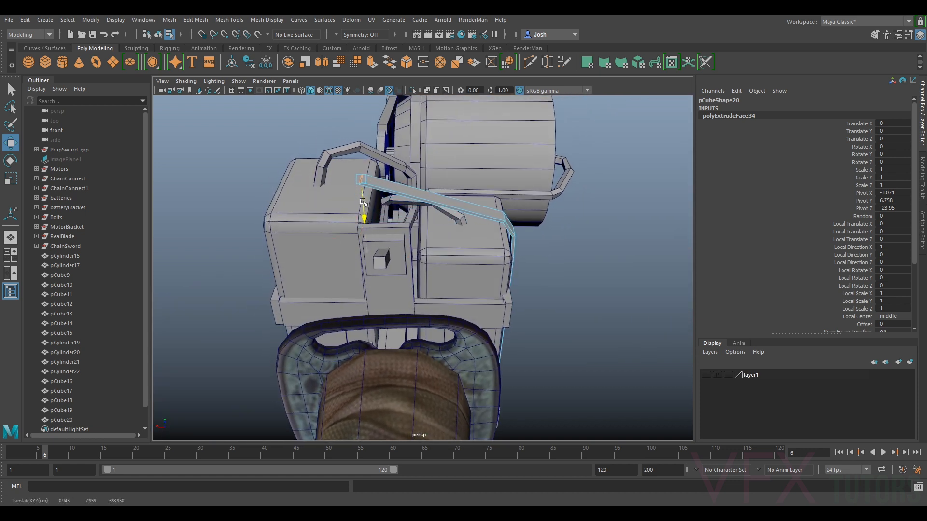
left_click_drag(359, 205, 428, 276, "alt")
key("e")
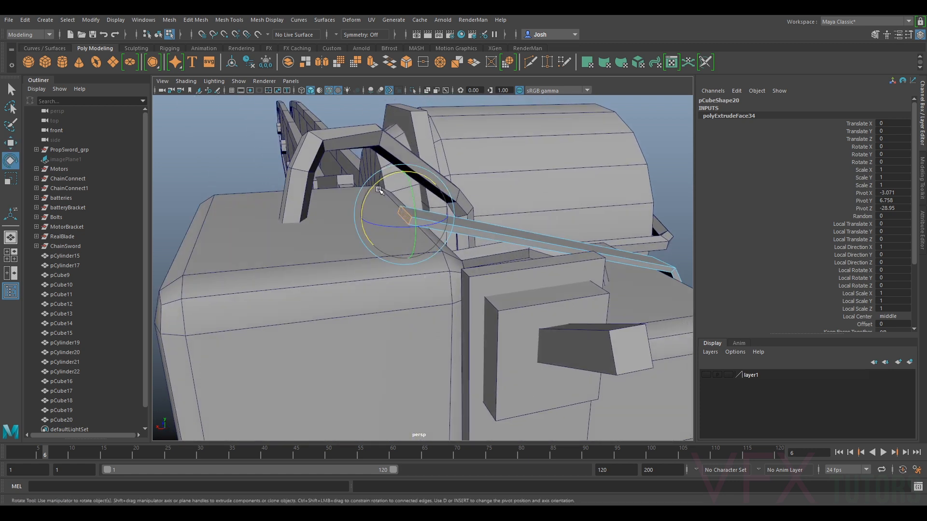
Extrude the strip's end across the opposite battery's top toward its outer edge.
key("ctrl+e")
key("w")
left_click_drag(362, 231, 382, 251)
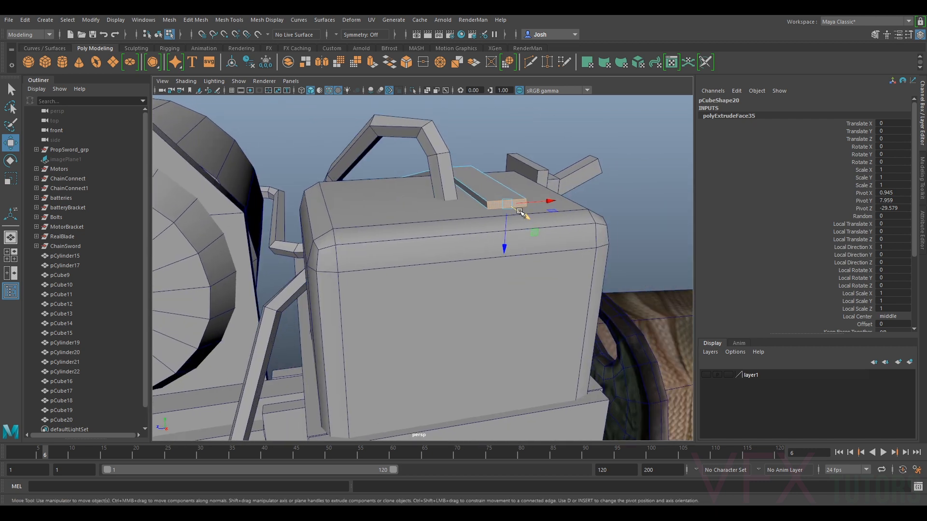
left_click_drag(527, 213, 346, 198, "alt")
Extrude the strip's end over the opposite battery's outer top edge and turn it to face downward.
key("e")
key("ctrl+e")
key("w")
key("e")
left_click_drag(373, 147, 343, 135)
key("w")
left_click_drag(346, 194, 402, 195)
Extrude the strip in two segments down the opposite battery's outer side, ending above the tab at the lower bracket.
key("ctrl+e")
key("w")
key("r")
key("w")
left_click_drag(391, 272, 396, 417)
key("ctrl+e")
middle_click_drag(418, 319, 448, 174, "alt")
left_click_drag(430, 260, 432, 276)
left_click_drag(405, 304, 389, 327, "alt")
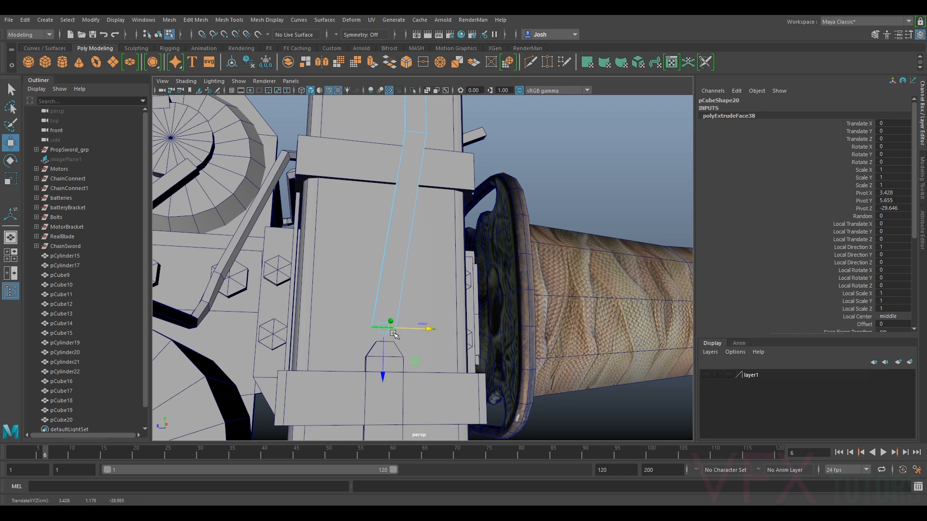
Shift the strip's bend above the upper bracket to adjust its slant along the battery's outer side.
left_click_drag(427, 201, 435, 196, "alt")
right_click_drag(435, 196, 422, 170, "alt")
middle_click_drag(422, 169, 413, 215, "alt")
right_click_drag(413, 215, 413, 194)
left_click(414, 206)
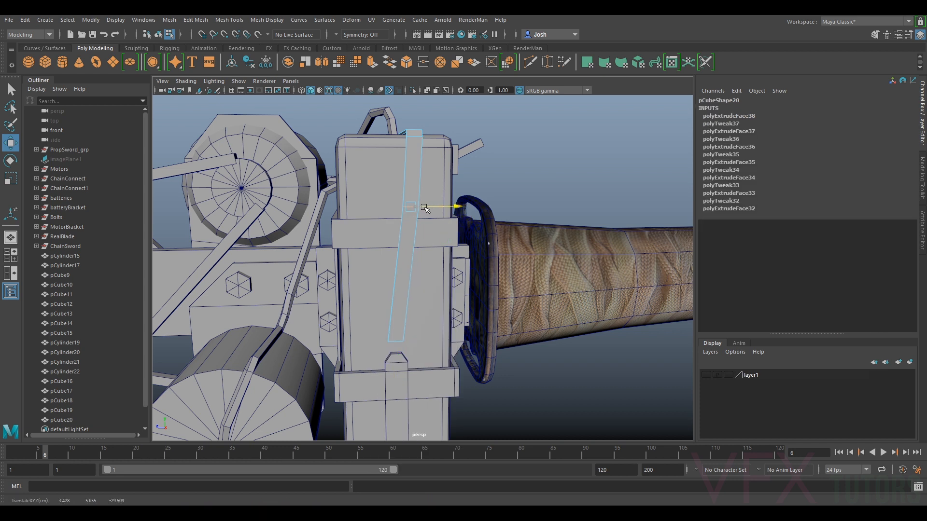
left_click_drag(419, 208, 422, 209)
left_click_drag(437, 173, 356, 190, "alt")
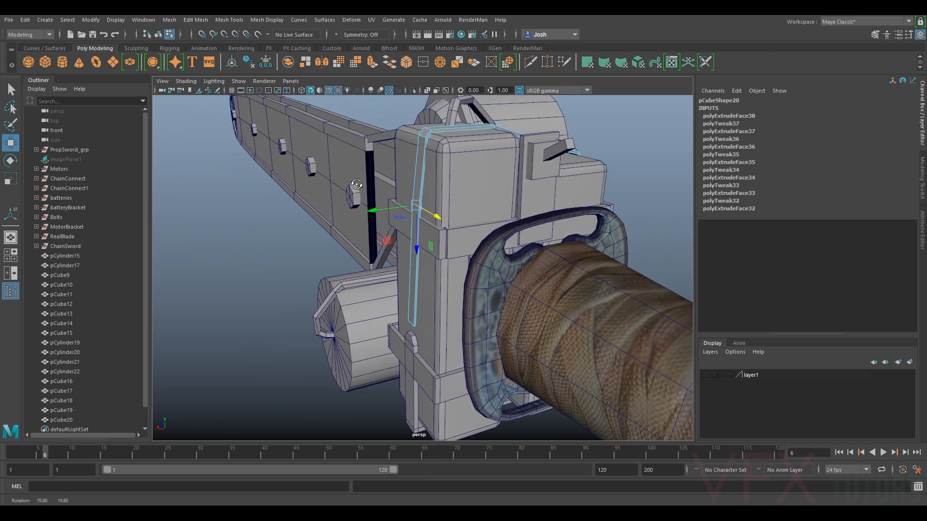
Rotate and move the strip's upper corner bends so they hug the battery's rounded top edge.
middle_click_drag(416, 141, 420, 213, "alt")
scroll(420, 213, "up", 2)
left_click(416, 212)
key("e")
left_click_drag(379, 199, 411, 230)
key("w")
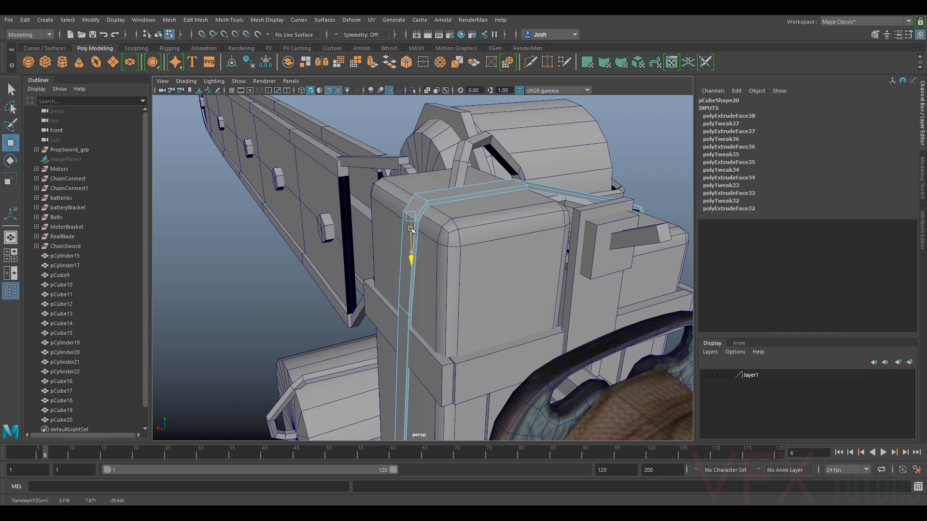
key("e")
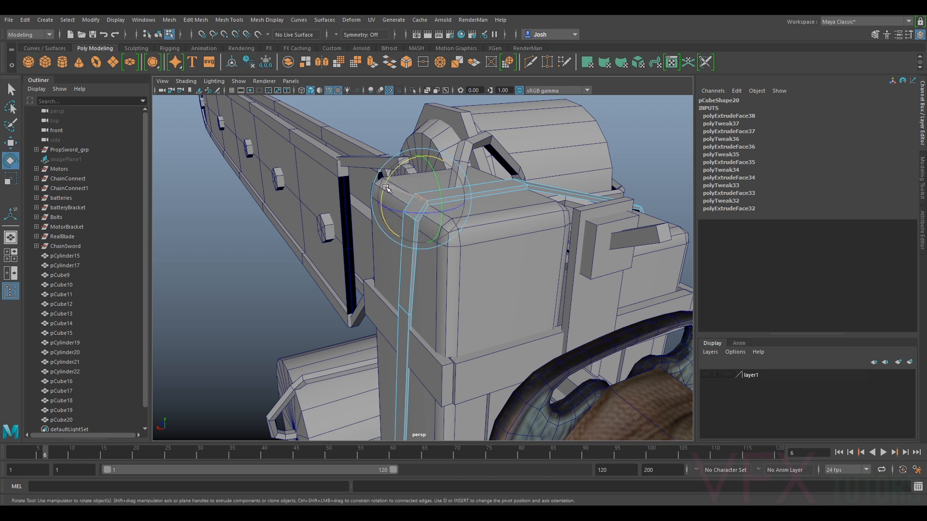
Inspect the wrapped strip's lower end, then return to object mode and deselect the strip.
left_click_drag(385, 203, 498, 144, "alt")
scroll(443, 182, "up", 4)
left_click_drag(432, 193, 460, 216, "alt")
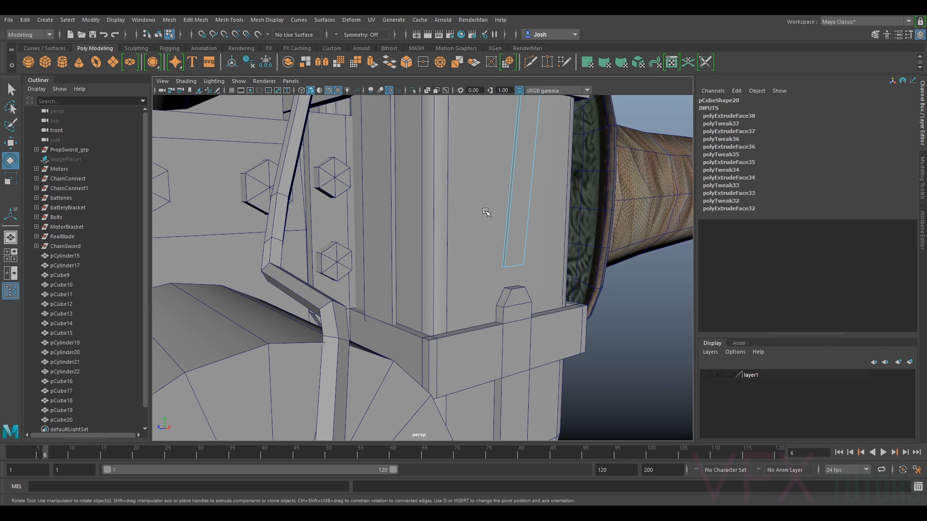
middle_click_drag(487, 213, 439, 231, "alt")
right_click_drag(452, 237, 516, 223)
scroll(488, 220, "down", 5)
left_click_drag(488, 220, 457, 326, "alt")
left_click(484, 402)
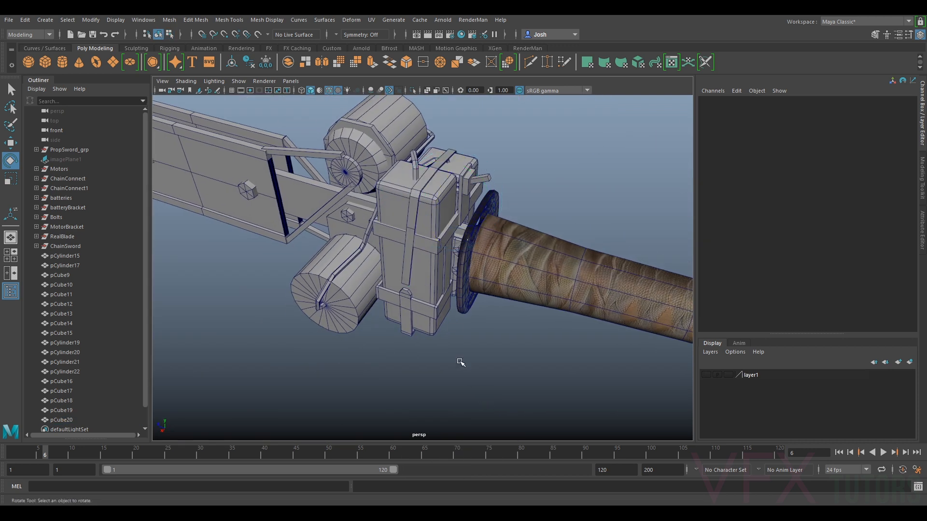
left_click_drag(460, 362, 482, 320, "alt")
scroll(437, 253, "up", 5)
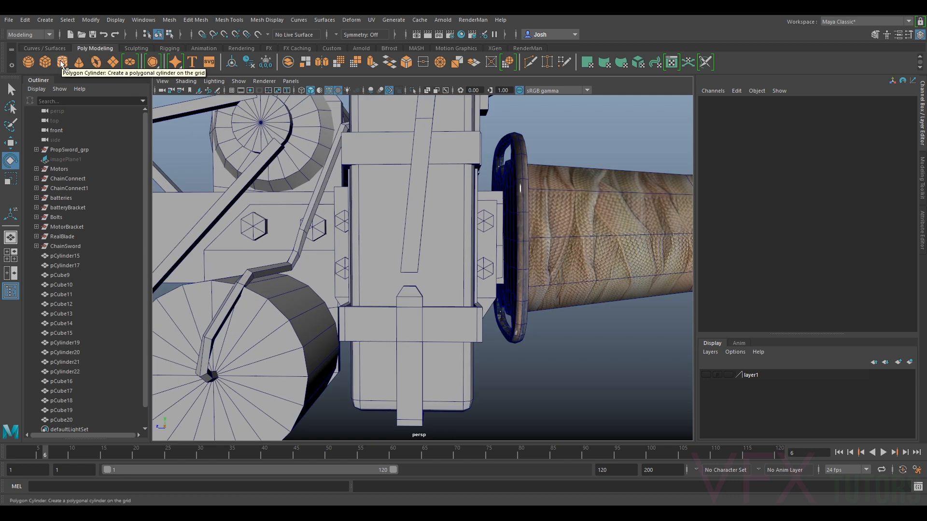
left_click(96, 63)
scroll(222, 263, "down", 5)
key("w")
left_click_drag(264, 275, 406, 299)
scroll(447, 290, "up", 5)
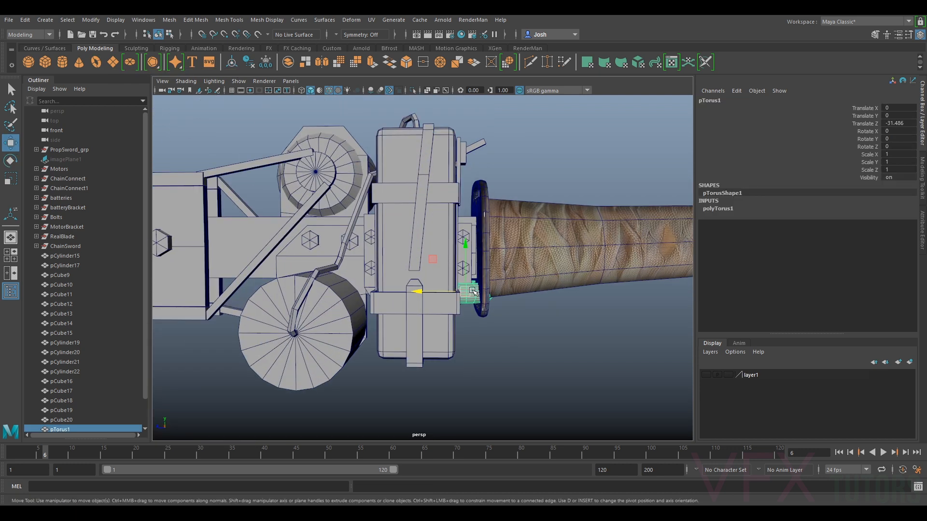
left_click_drag(472, 295, 469, 308, "alt")
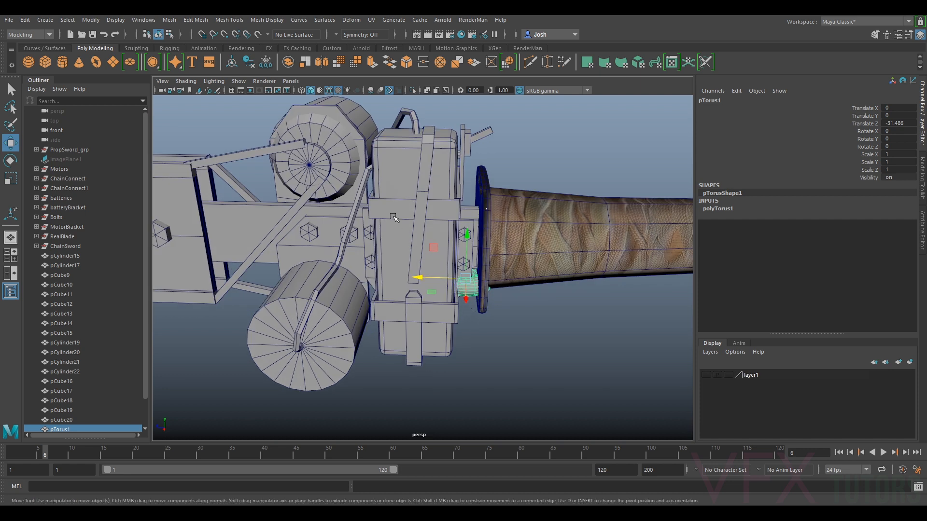
key("Delete")
Create a polygon cylinder at the lower bracket tab, scale it to about 0.147 and set Subdivisions Axis to 6.
left_click(66, 57)
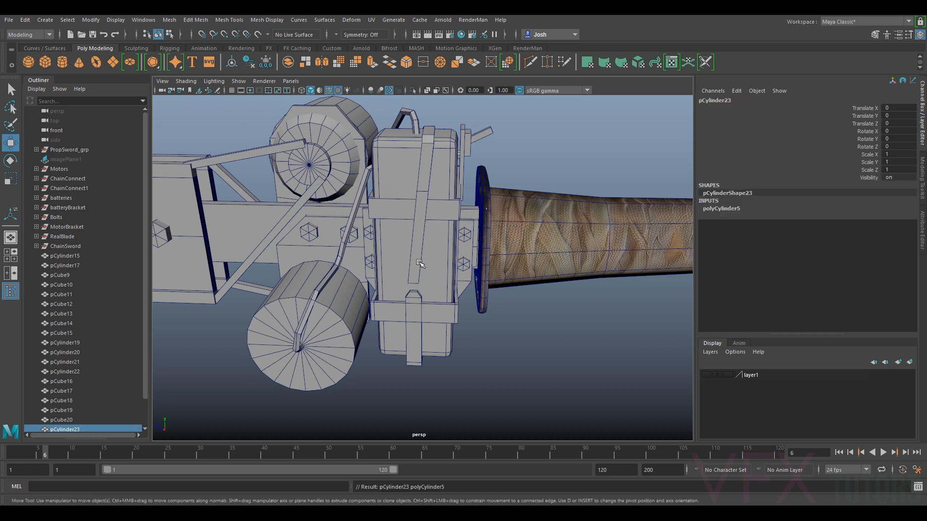
scroll(270, 253, "down", 5)
left_click_drag(175, 266, 385, 330)
scroll(418, 293, "up", 4)
key("r")
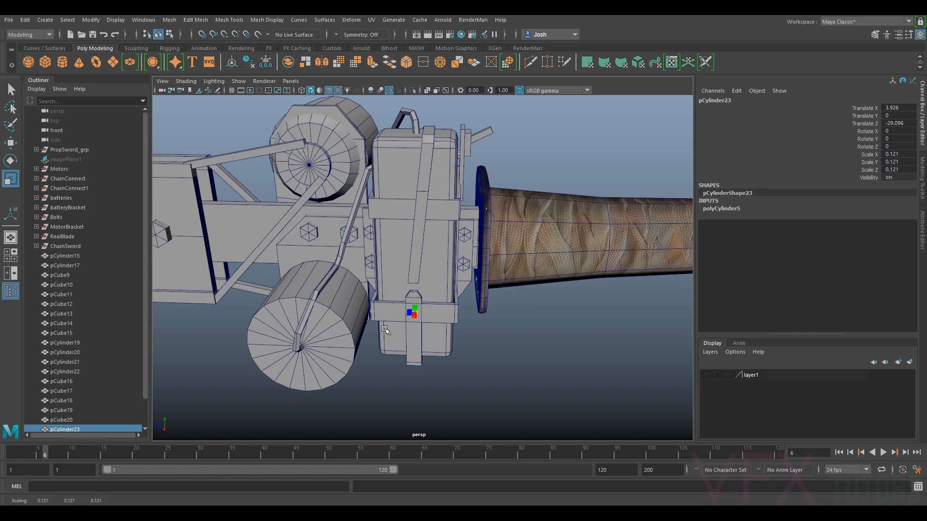
left_click(923, 223)
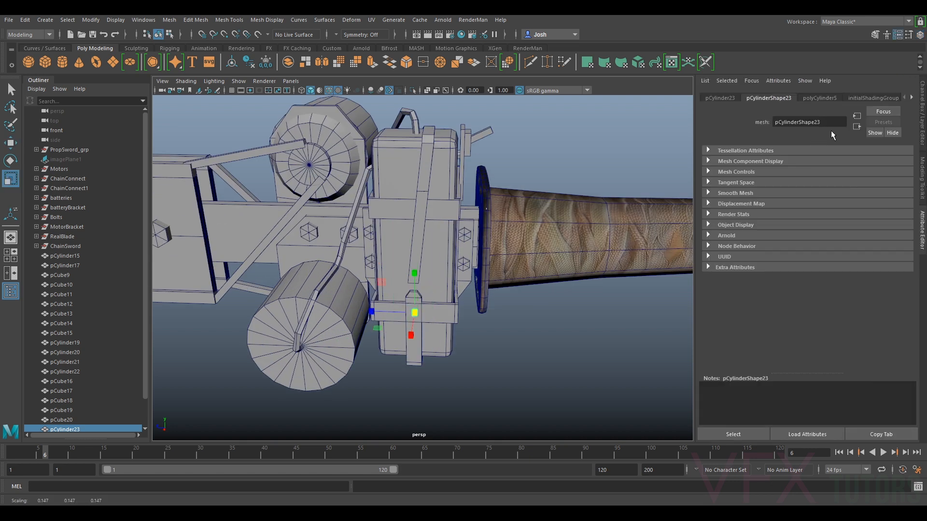
left_click(821, 100)
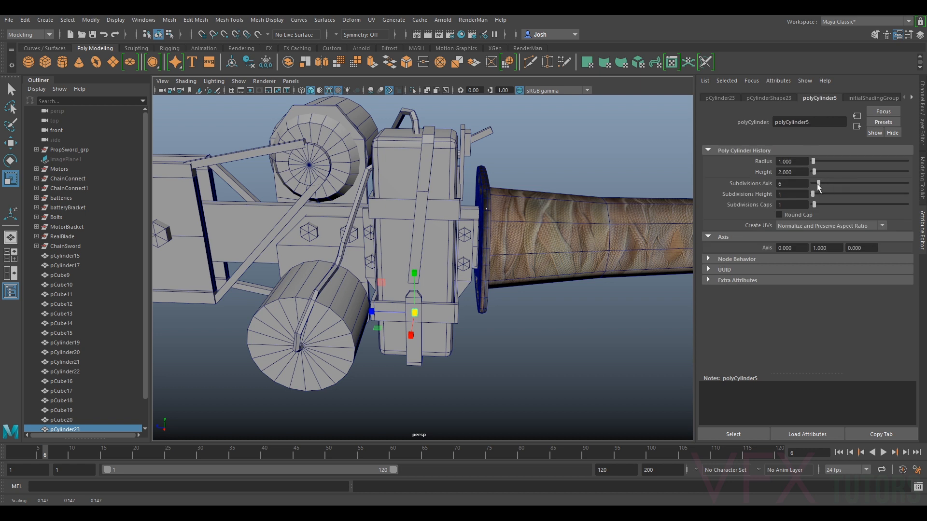
Turn the small cylinder roughly sideways and position it against the tab on the battery's outer side.
right_click_drag(429, 268, 492, 290, "alt")
middle_click_drag(437, 377, 463, 267, "alt")
left_click_drag(464, 267, 483, 235, "alt")
key("e")
key("w")
left_click_drag(518, 260, 517, 278)
key("e")
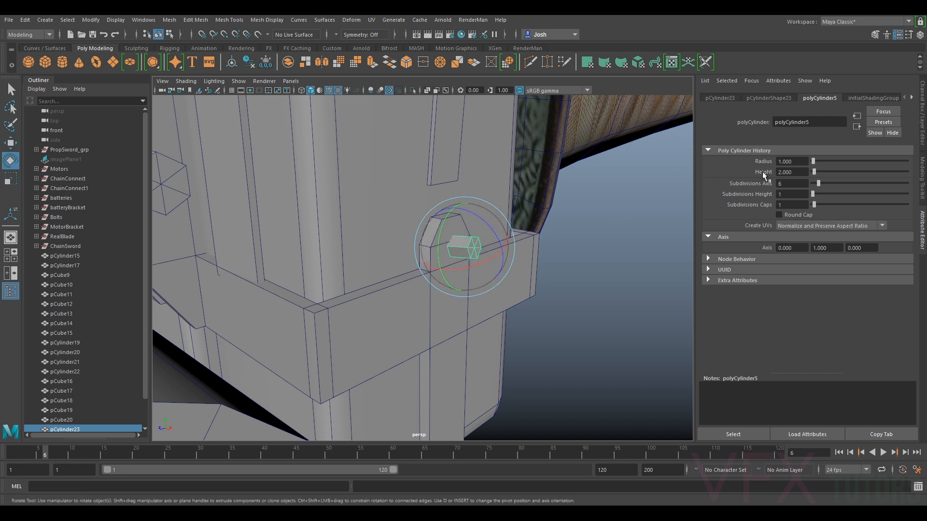
Set the cylinder's rotation to X 0, Y 0 and Z 90.
left_click(921, 131)
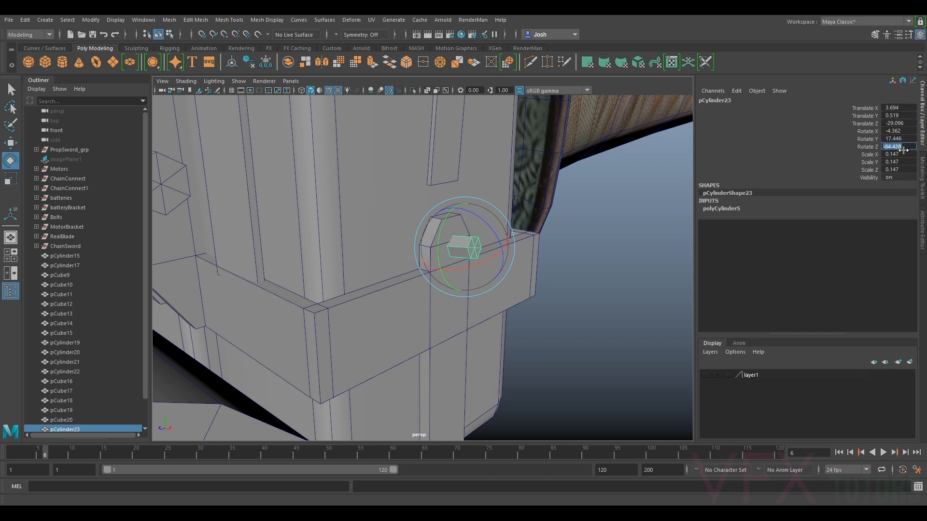
type("90")
key("Return")
left_click(899, 139)
key("Return")
left_click(899, 131)
type("0")
key("Return")
Shrink the cylinder to a uniform scale of about 0.084 and center it on the tab's outer face.
key("r")
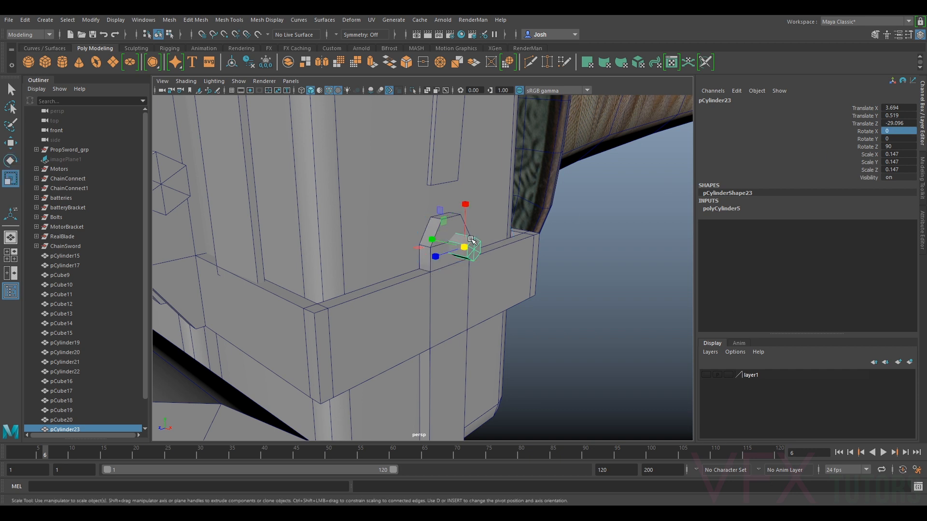
left_click_drag(462, 245, 421, 307)
key("w")
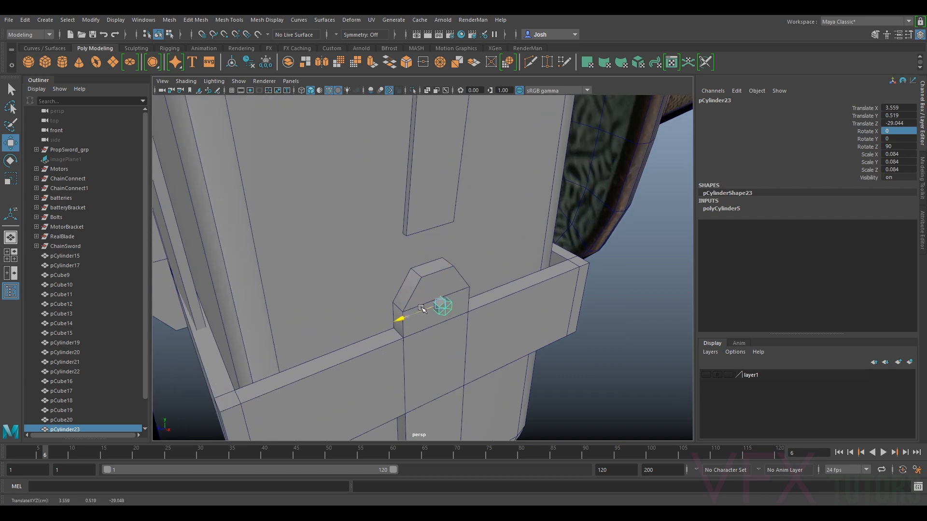
Extrude the cylinder's outer end face away from the tab and tilt the new end upward.
right_click_drag(444, 311, 444, 267)
left_click_drag(456, 282, 501, 293, "alt")
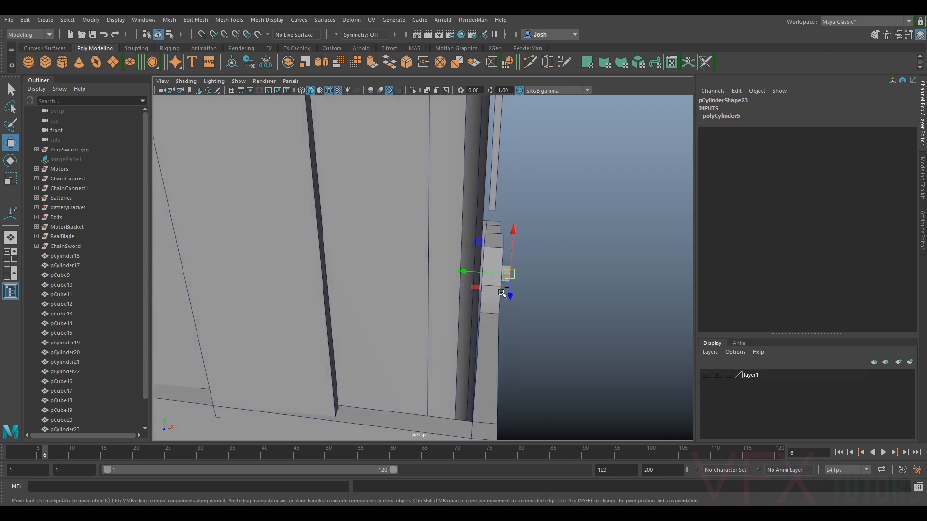
right_click_drag(531, 290, 550, 276, "shift")
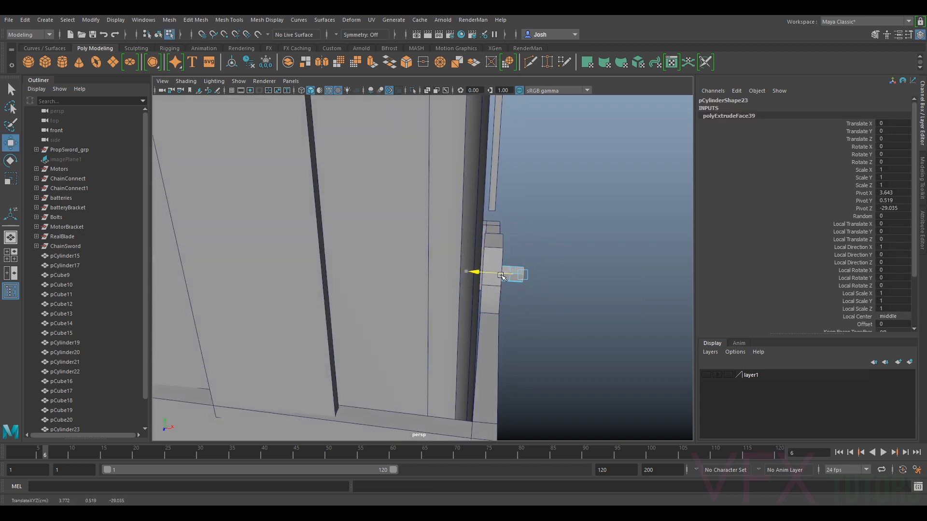
key("e")
left_click_drag(549, 260, 471, 291)
key("w")
left_click(477, 251)
key("ctrl+z")
left_click(508, 288)
key("ctrl+z")
left_click_drag(560, 256, 501, 225, "alt")
key("ctrl+z")
Extrude the cylinder's end upward to start the hook's curve and rotate the new end face.
left_click_drag(414, 252, 385, 271, "alt")
key("e")
key("ctrl+e")
key("w")
left_click_drag(472, 314, 546, 304, "alt")
left_click_drag(519, 271, 522, 251)
key("e")
left_click_drag(551, 222, 535, 204)
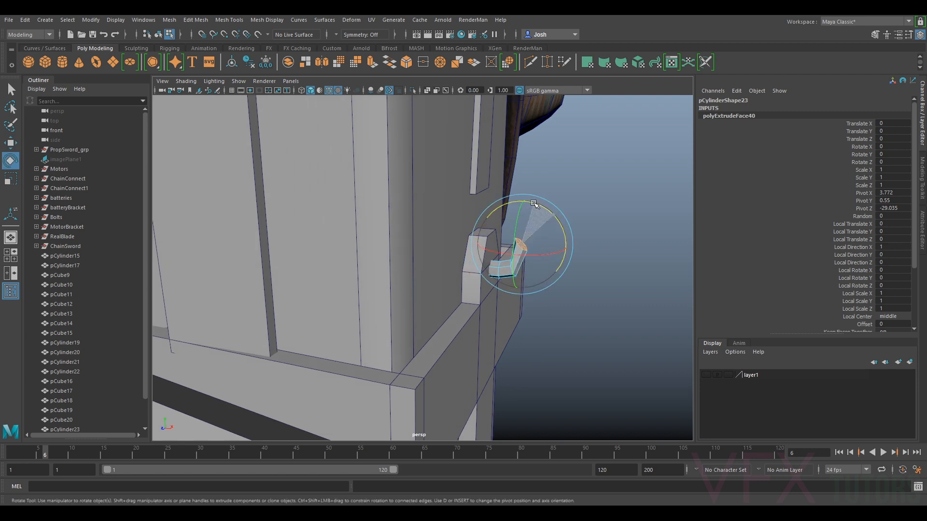
Reposition the hook's end face and extrude another segment upward, angling it toward the strip.
left_click_drag(564, 246, 461, 250, "alt")
key("w")
left_click_drag(407, 266, 488, 256)
key("ctrl+e")
key("w")
key("e")
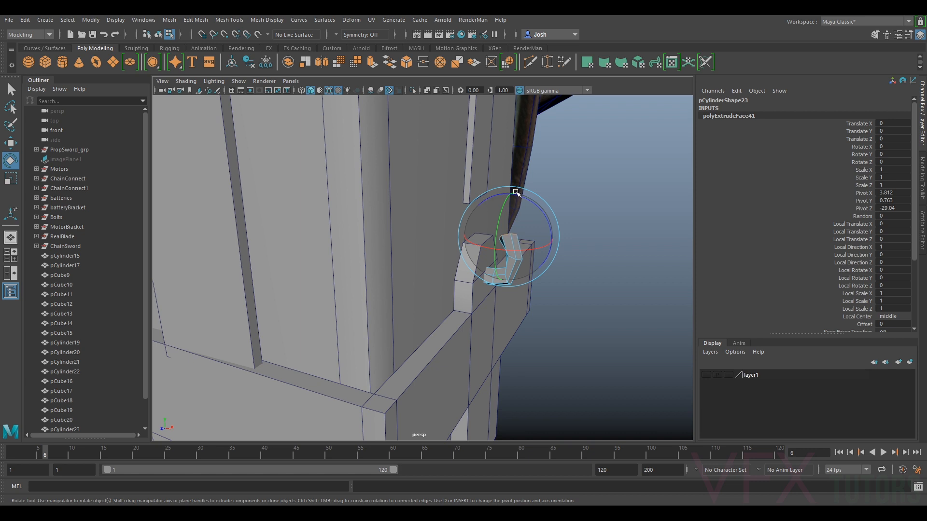
left_click_drag(507, 200, 512, 249, "alt")
Extrude two more hook segments that curve up and inward to the strip's lower end.
key("ctrl+e")
key("w")
key("e")
key("ctrl+e")
key("w")
Move and rotate the hook's lower bends to smooth its curve.
right_click_drag(526, 238, 523, 209)
left_click(526, 257)
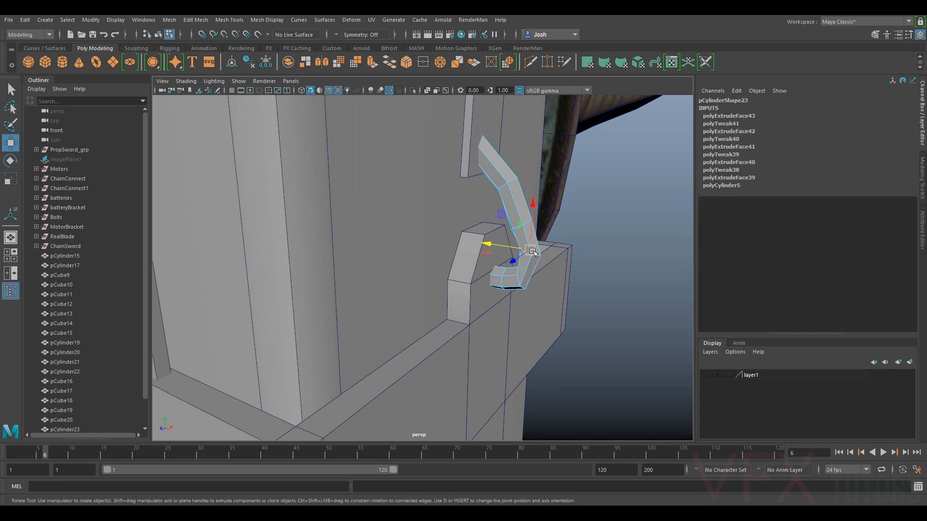
key("e")
left_click_drag(547, 221, 551, 256, "alt")
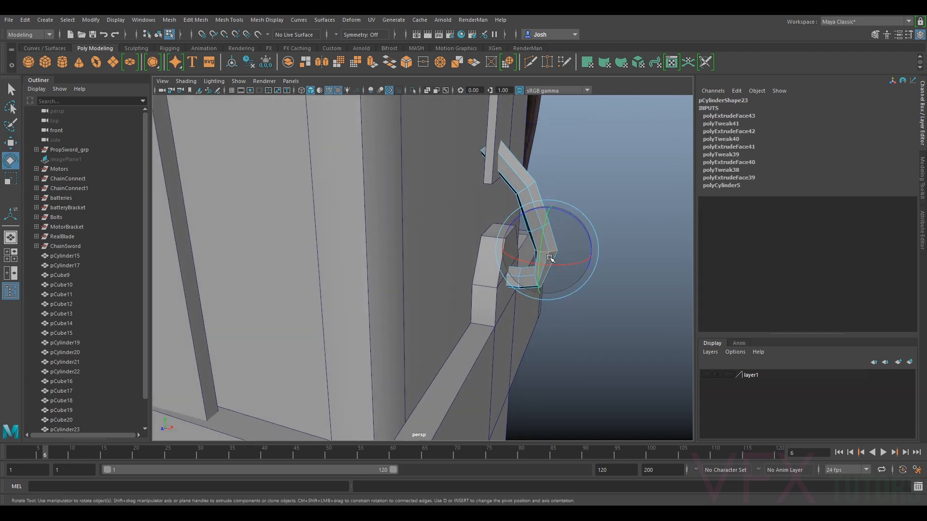
key("w")
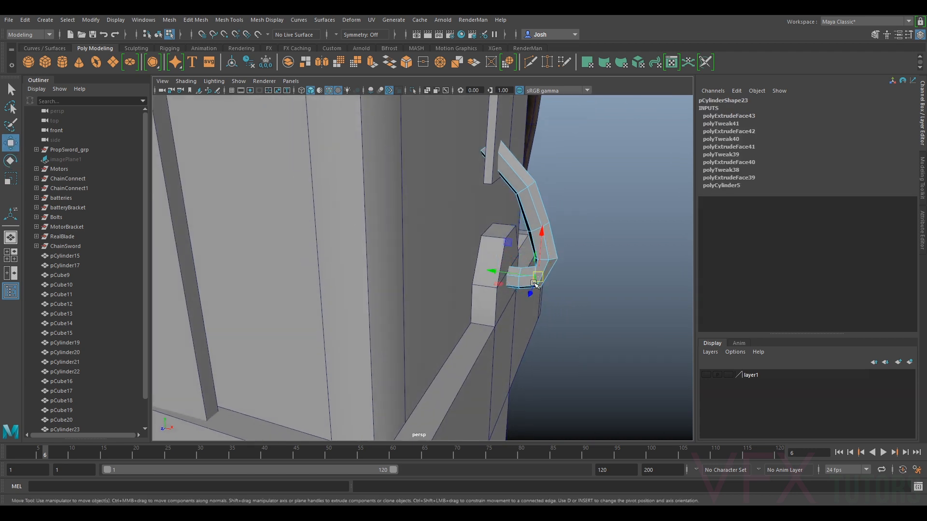
key("e")
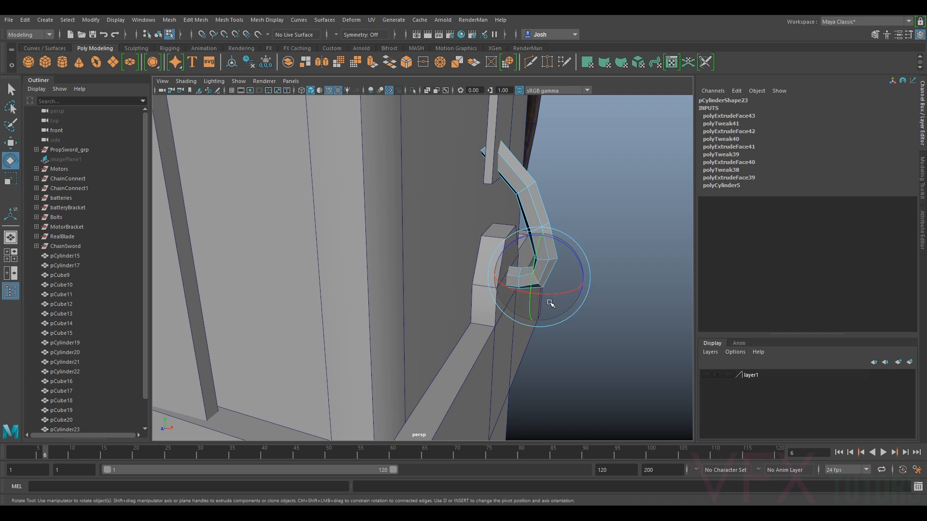
left_click_drag(588, 281, 493, 290, "alt")
Return to object mode, deselect the hook and check how it joins the strip and tab on the hilt.
right_click_drag(447, 238, 495, 224)
left_click(616, 256)
right_click_drag(616, 257, 565, 282, "alt")
left_click_drag(565, 283, 390, 235, "alt")
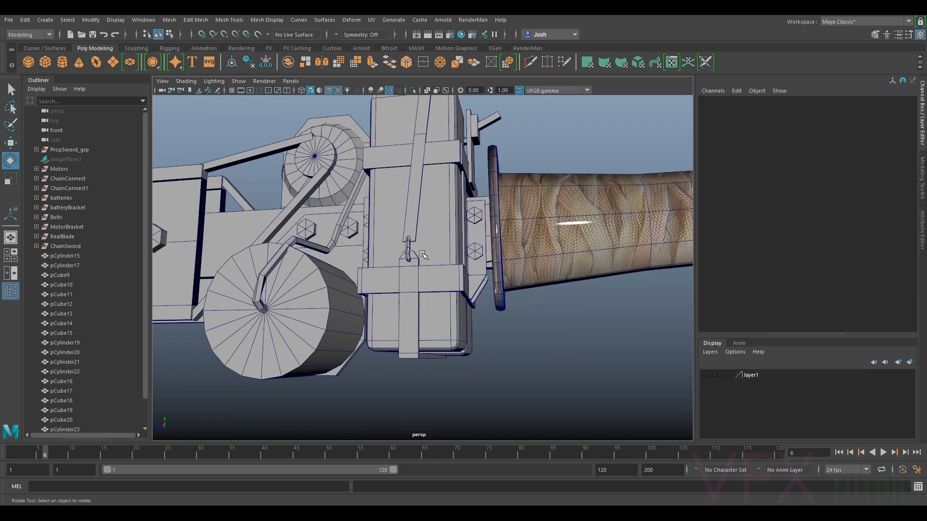
right_click_drag(416, 265, 451, 320, "alt")
left_click_drag(451, 320, 481, 286, "alt")
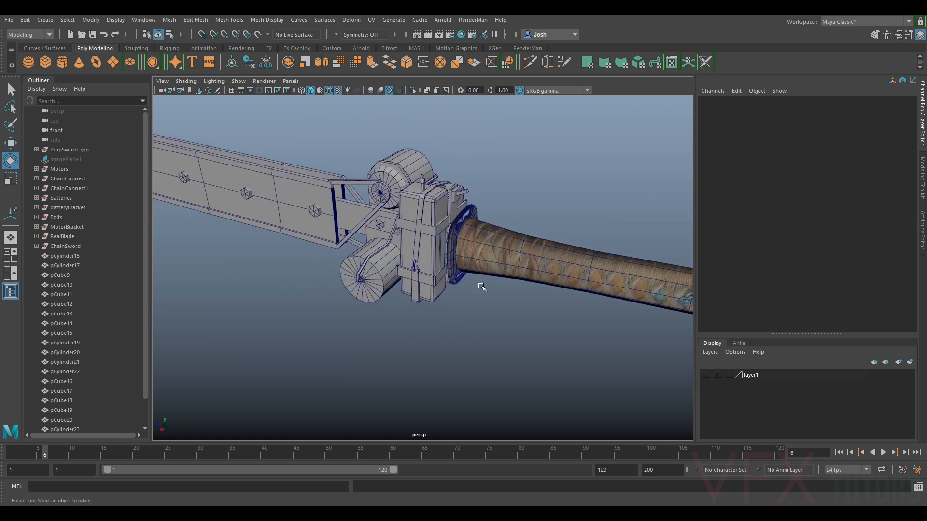
Examine the batteries, motors, brackets and cables on the hilt from close up.
right_click_drag(467, 271, 472, 327, "alt")
left_click_drag(472, 327, 473, 273, "alt")
scroll(475, 288, "up", 5)
scroll(483, 264, "up", 4)
left_click_drag(449, 191, 483, 198, "alt")
scroll(458, 208, "down", 4)
mouse_move(406, 223)
left_mouse_down("alt")
mouse_move(430, 221)
mouse_move(429, 230)
mouse_move(412, 217)
left_mouse_up("alt")
middle_click_drag(412, 217, 459, 263, "alt")
scroll(456, 256, "up", 3)
left_click(441, 211)
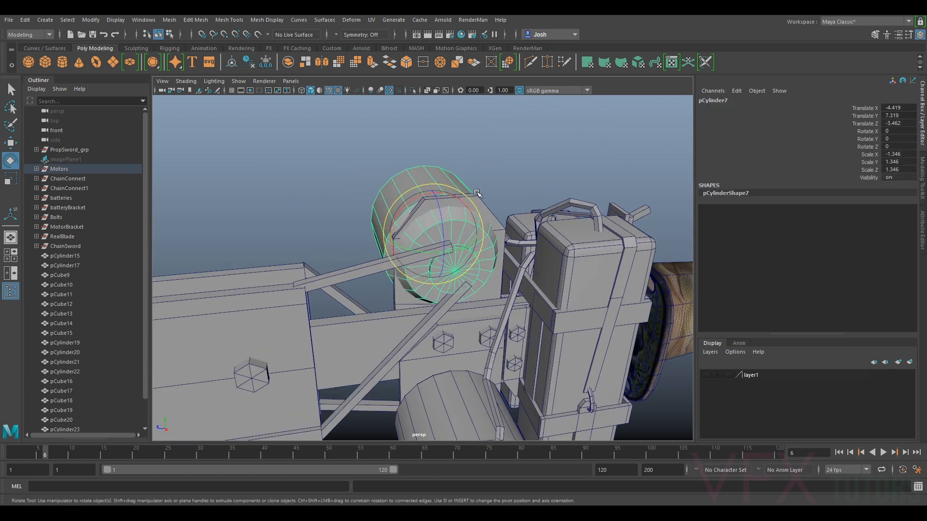
left_click(477, 193)
left_click_drag(477, 193, 599, 245, "alt")
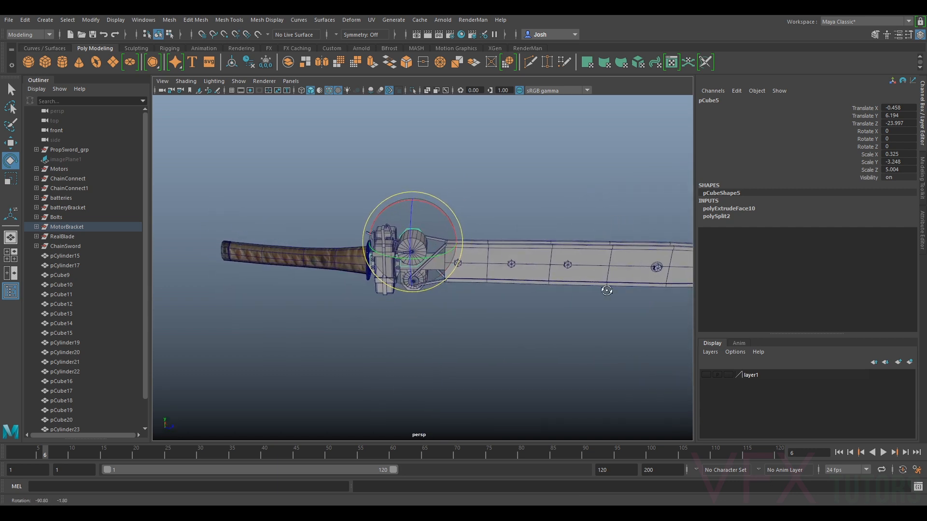
Examine the whole chainsaw sword from both sides, checking the motor brackets, blade plates and overall silhouette.
left_click_drag(679, 288, 602, 289, "alt")
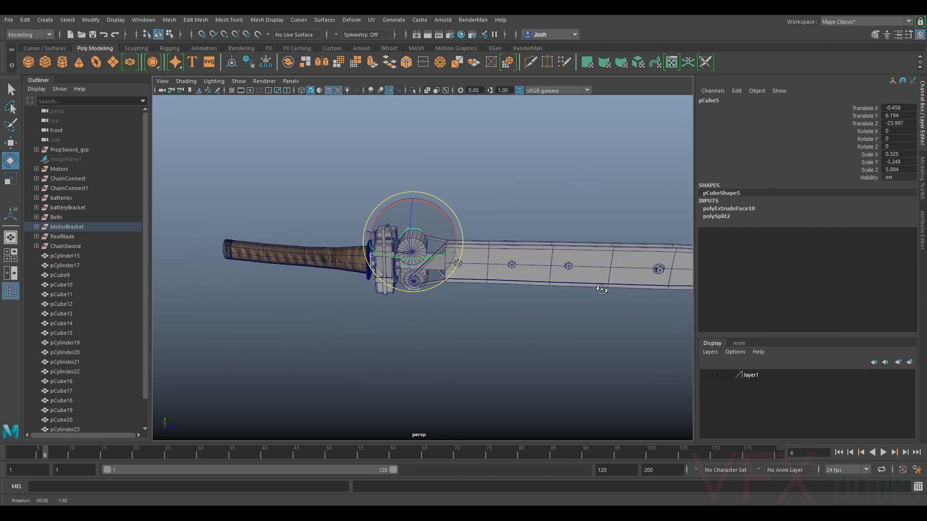
scroll(560, 228, "up", 5)
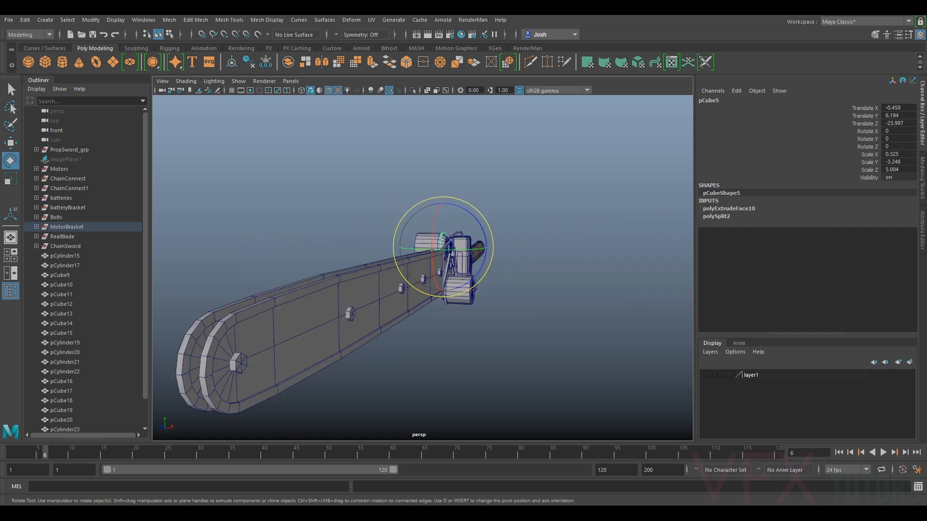
left_click_drag(478, 329, 581, 314, "alt")
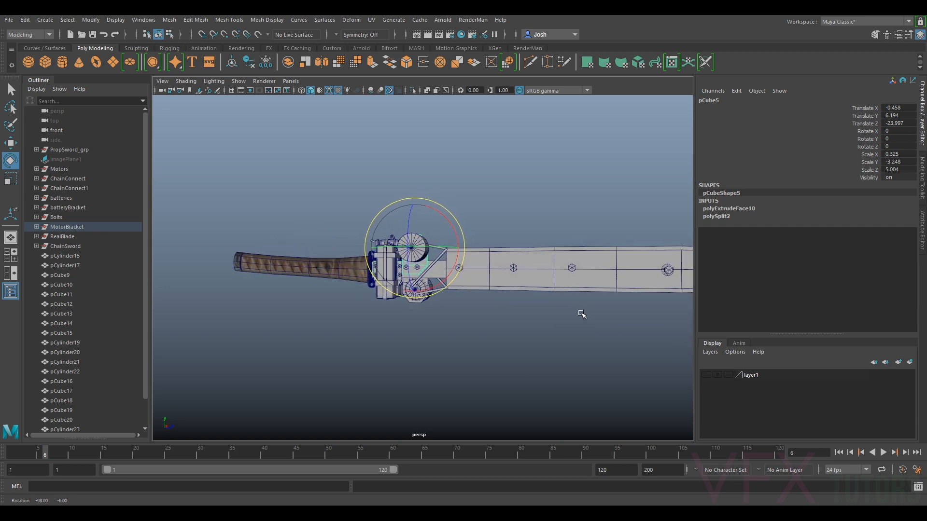
scroll(459, 345, "up", 5)
left_click_drag(458, 345, 440, 339, "alt")
scroll(440, 339, "down", 5)
left_click_drag(490, 362, 520, 372, "alt")
scroll(456, 355, "up", 6)
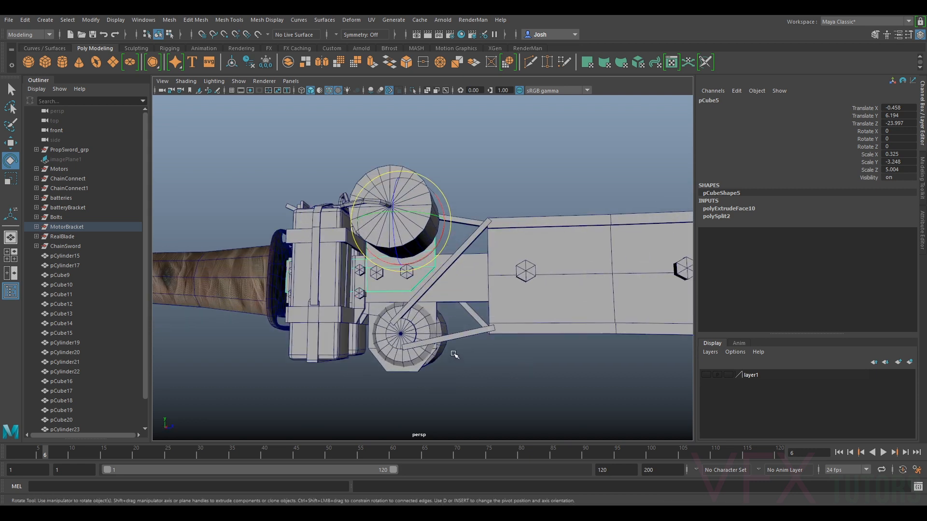
left_click_drag(453, 354, 450, 375, "alt")
scroll(451, 376, "down", 5)
left_click_drag(560, 375, 482, 317, "alt")
scroll(551, 372, "up", 5)
left_click(540, 357)
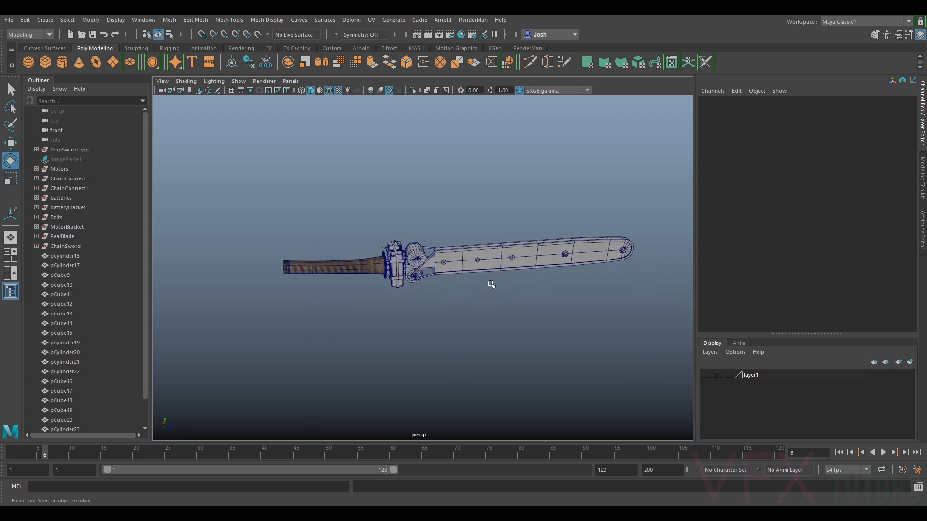
scroll(490, 280, "up", 2)
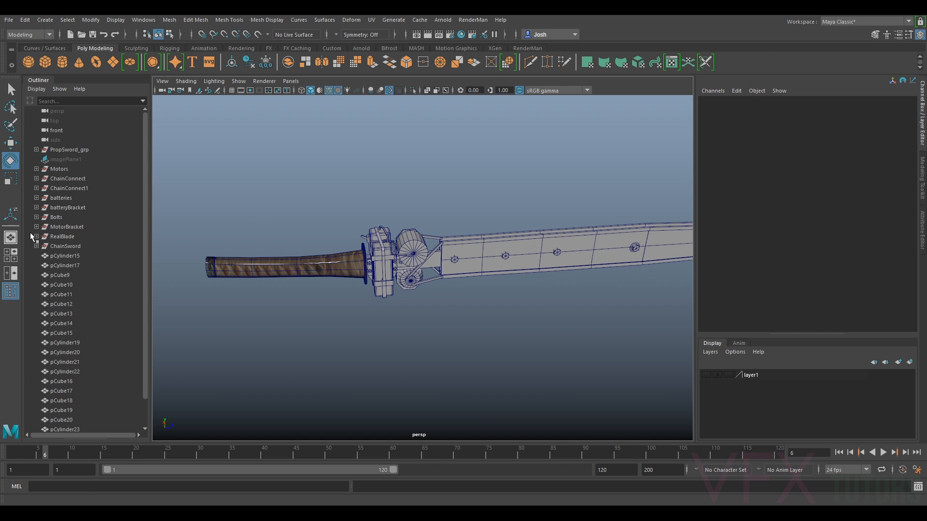
Group pCylinder15 and pCylinder17 as Spacers and place the group directly after ChainSword in the Outliner.
left_click(66, 256)
key("f")
left_click_drag(372, 271, 246, 267, "alt")
left_click(79, 265, "shift")
left_click_drag(396, 267, 338, 259, "alt")
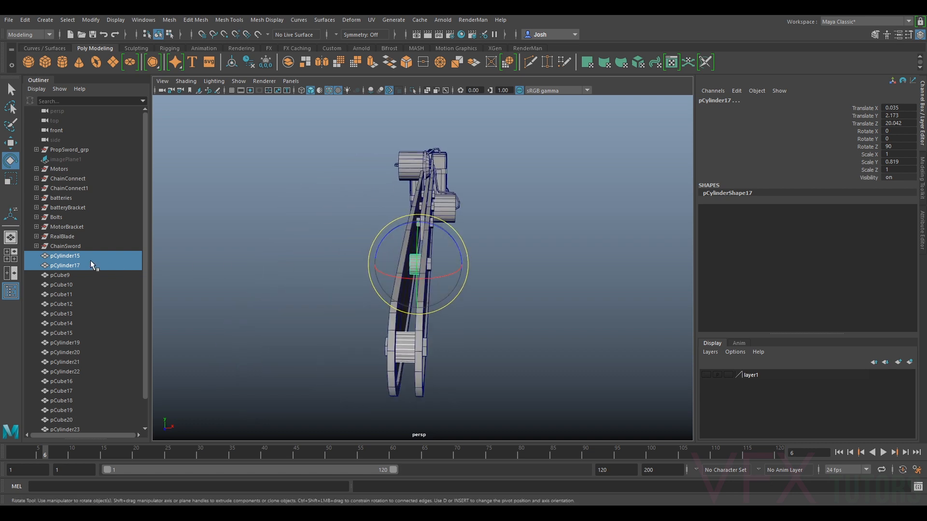
key("ctrl+g")
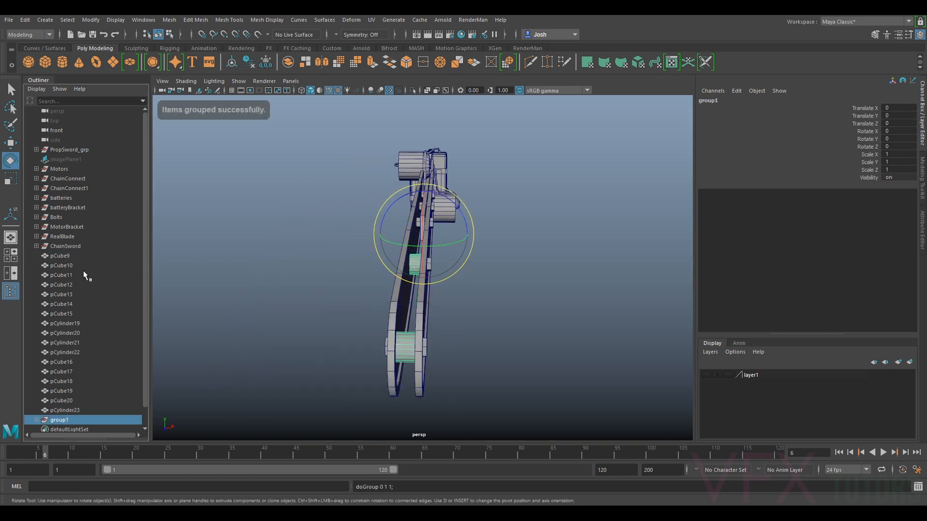
double_click(85, 419)
type("Spacers")
key("Return")
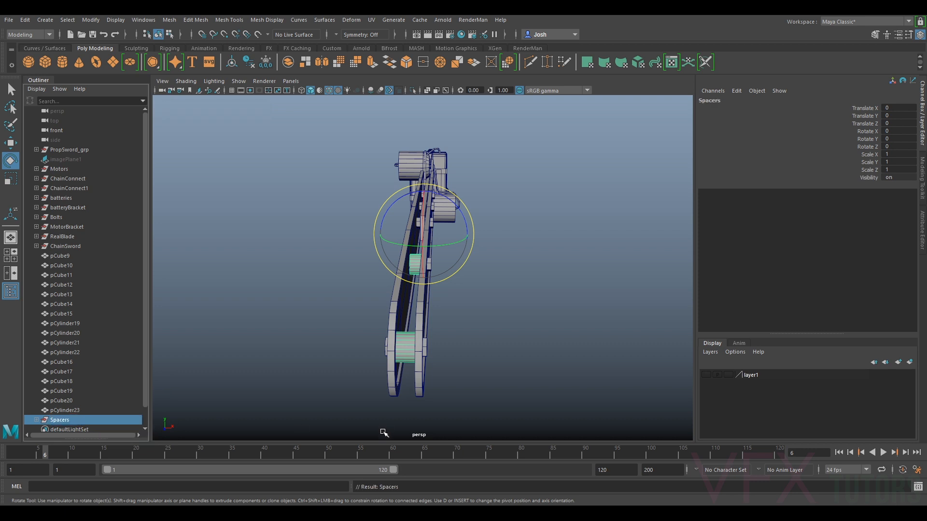
middle_click_drag(66, 259, 66, 250)
Parent all loose strips, cables and hook pieces, from pCube9 through pCylinder23, into the batteryBracket group.
left_click(65, 265)
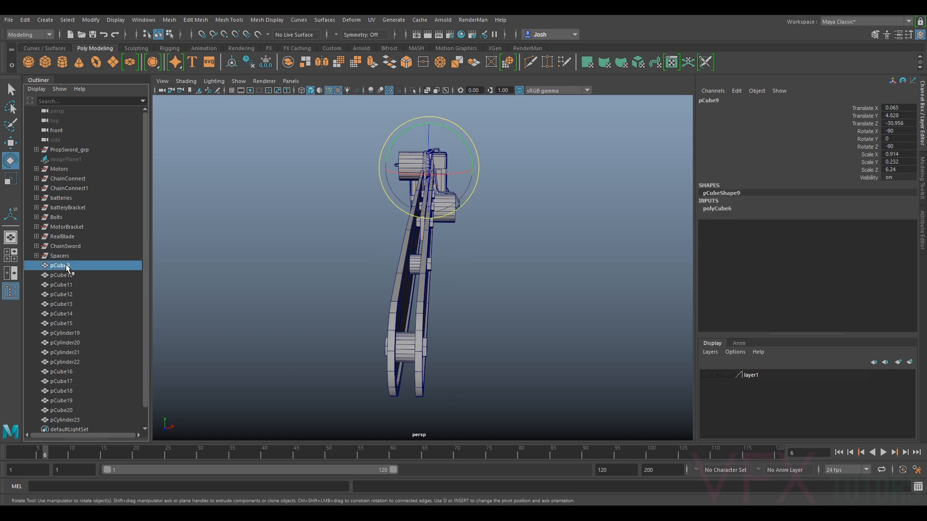
left_click_drag(317, 232, 478, 226, "alt")
right_click_drag(478, 226, 445, 269, "alt")
middle_click_drag(444, 269, 232, 252, "alt")
left_click(66, 275, "shift")
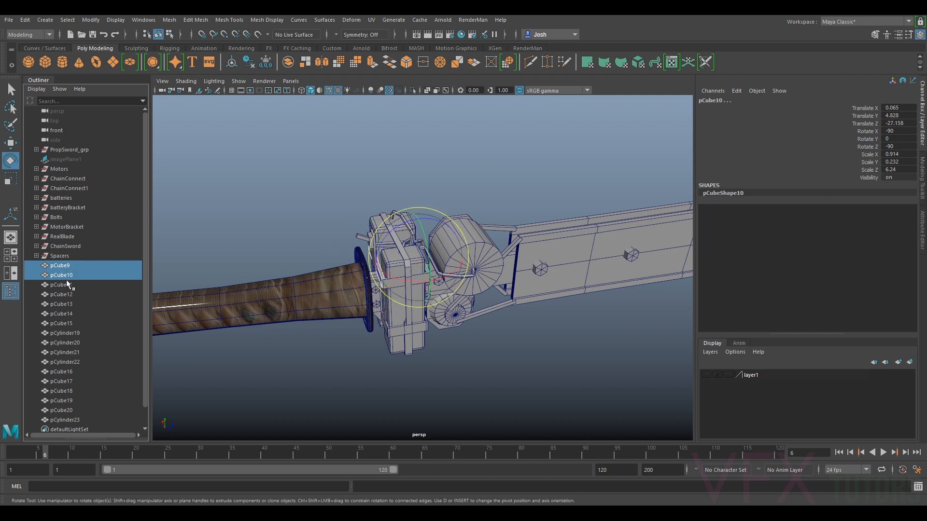
left_click(67, 284, "shift")
left_click(76, 295, "shift")
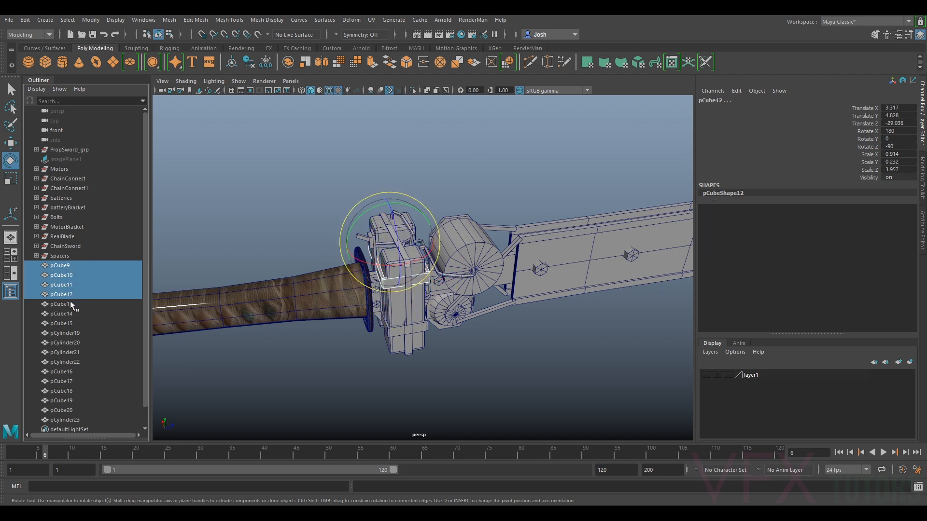
left_click(70, 304, "shift")
left_click(68, 313, "shift")
left_click(68, 323, "shift")
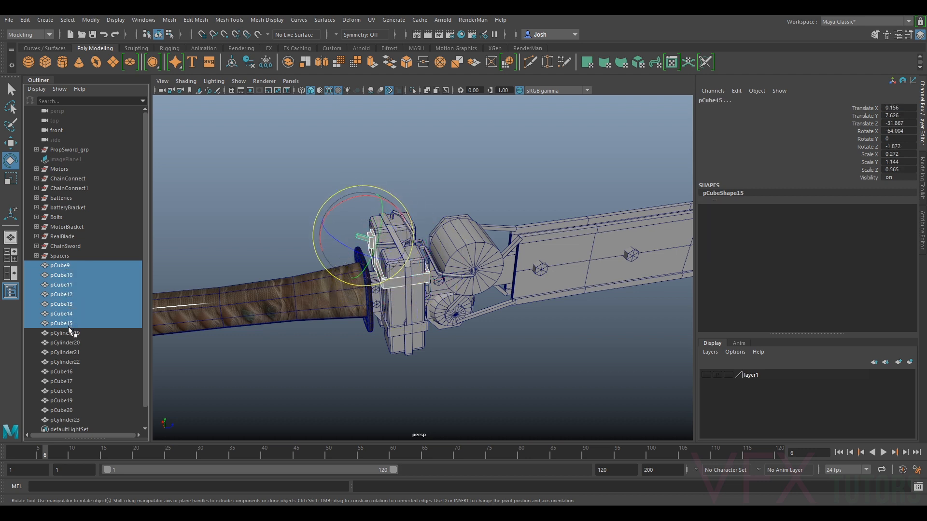
left_click(71, 334, "shift")
left_click(76, 343, "shift")
left_click(74, 353, "shift")
left_click(70, 362, "shift")
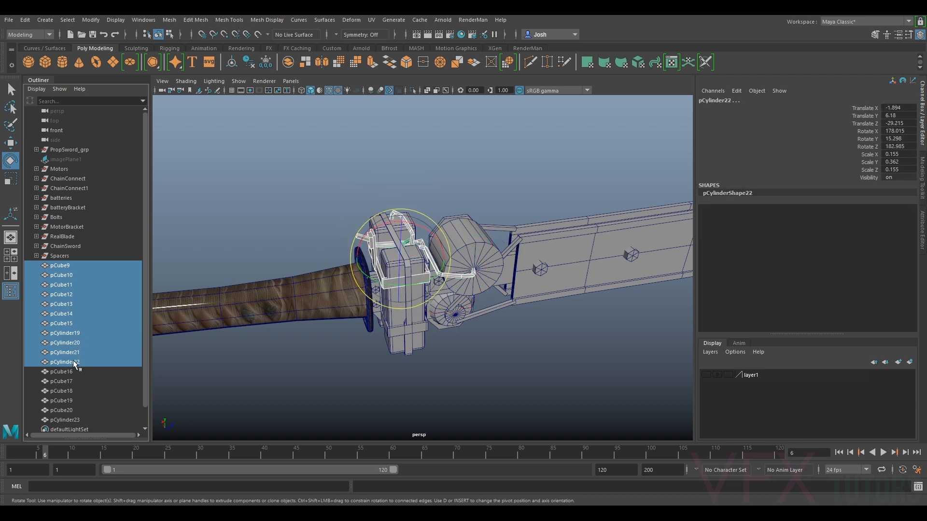
left_click(66, 371, "shift")
left_click(63, 383, "shift")
left_click(65, 392, "shift")
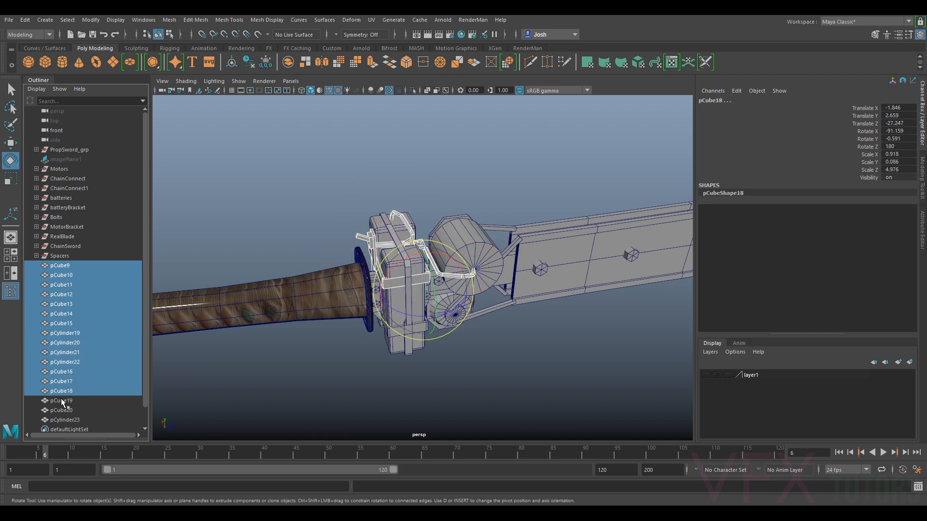
left_click(67, 402, "shift")
left_click(69, 411, "shift")
scroll(69, 413, "down", 1)
left_click(72, 401, "shift")
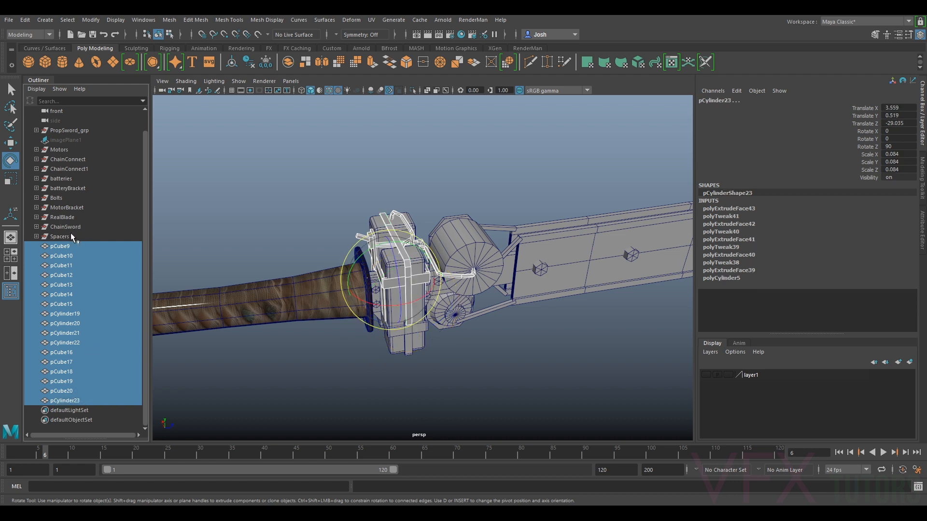
middle_click_drag(80, 189, 79, 189)
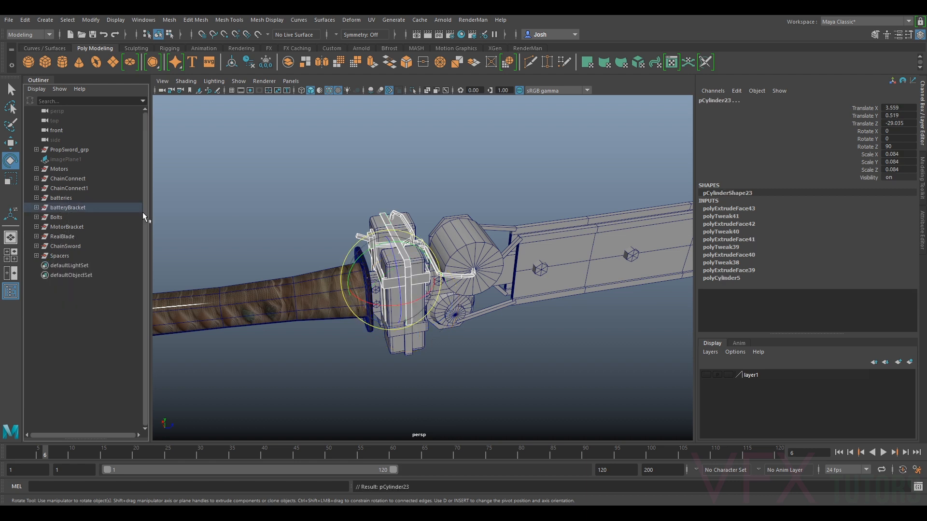
left_click(331, 187)
Group all the chainsaw part groups from Motors through Spacers and name the group ChainSwordConceptBlocking.
left_click_drag(434, 190, 341, 186, "alt")
left_click_drag(343, 191, 325, 198, "alt")
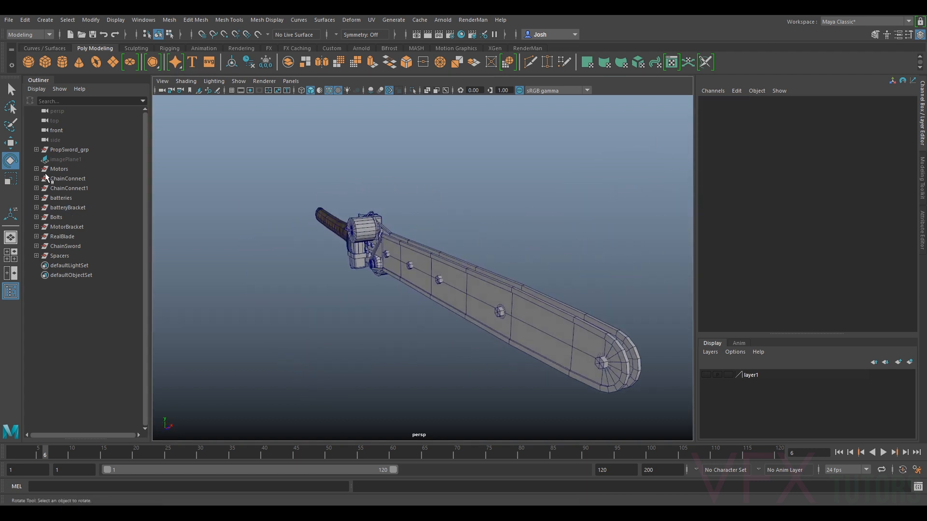
left_click(56, 169)
left_click(62, 255, "shift")
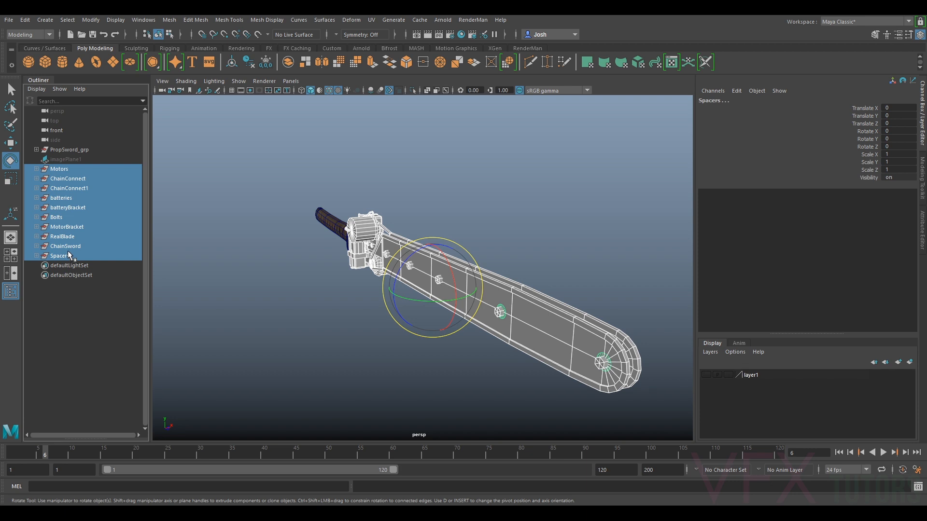
key("ctrl+g")
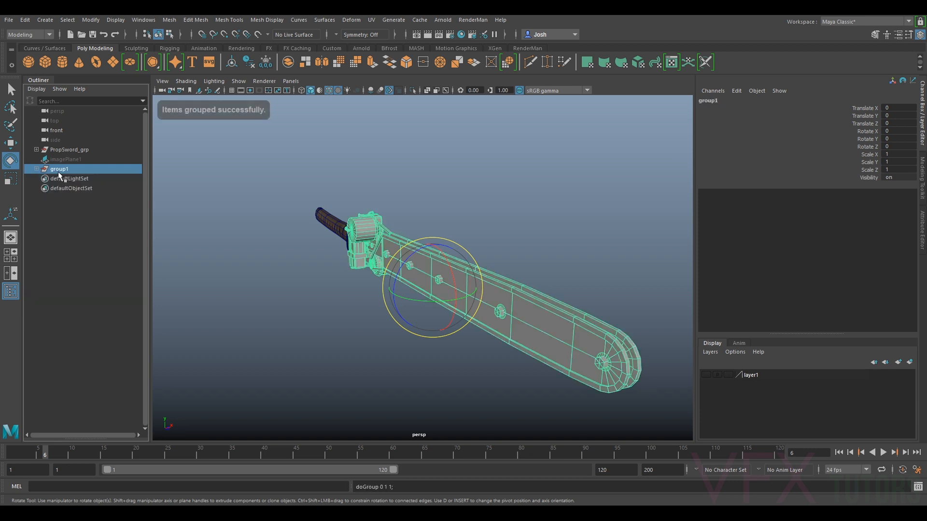
double_click(59, 170)
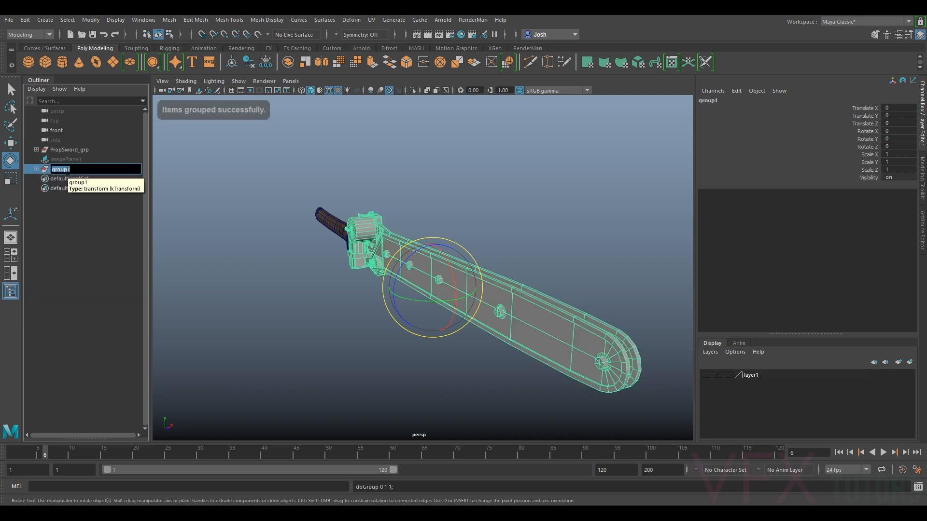
type("ChainSwordConceptBlocking")
key("Return")
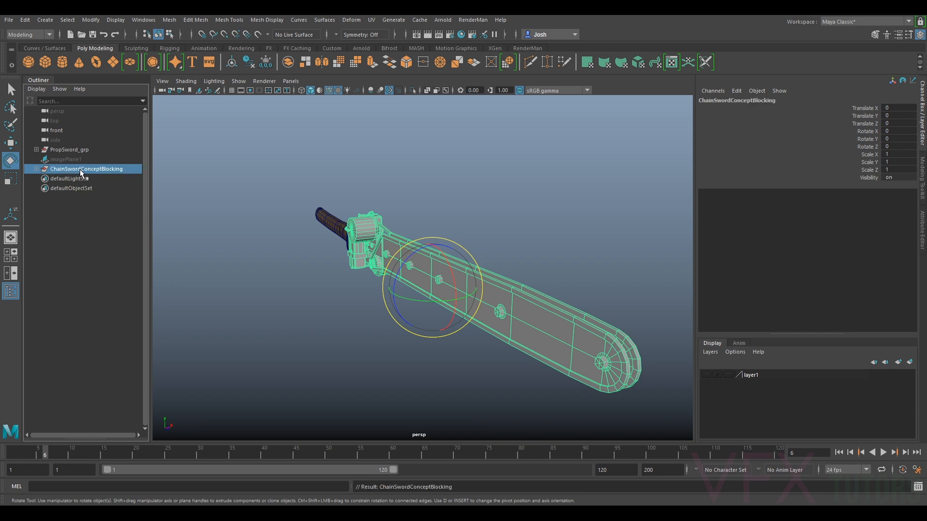
left_click(418, 133)
Parent the ChainSwordConceptBlocking group under PropSword_grp.
left_click_drag(418, 140, 407, 168, "alt")
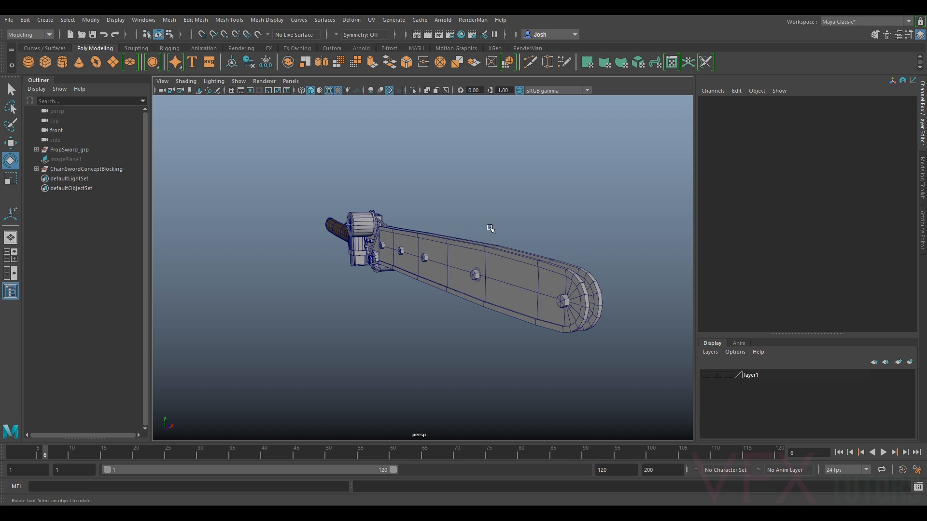
left_click(78, 169)
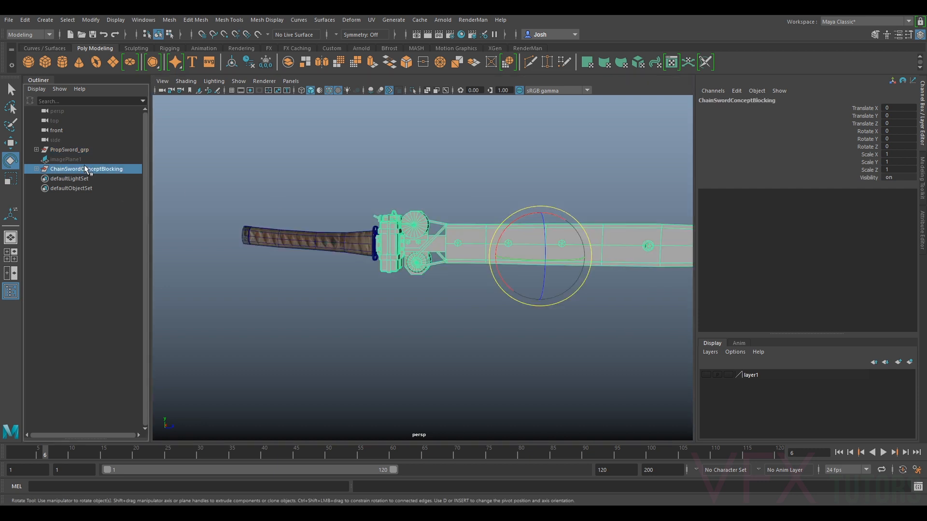
mouse_move(84, 164)
middle_mouse_down()
mouse_move(75, 174)
mouse_move(83, 149)
middle_mouse_up()
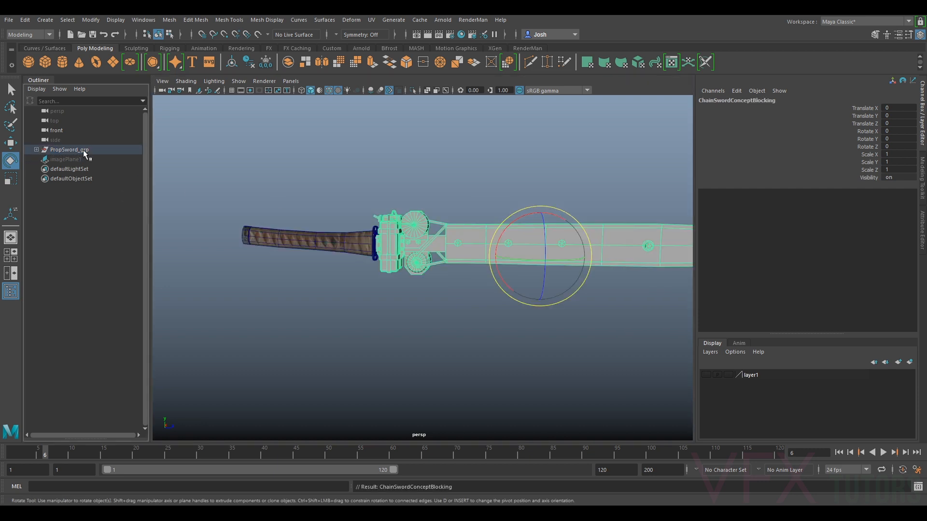
left_click(83, 149)
left_click_drag(459, 202, 469, 177, "alt")
left_click(469, 177)
Unhide SwordBlade_geo in PropSword_grp and compare the original blade with the chainsaw plates along its length.
left_click(347, 234)
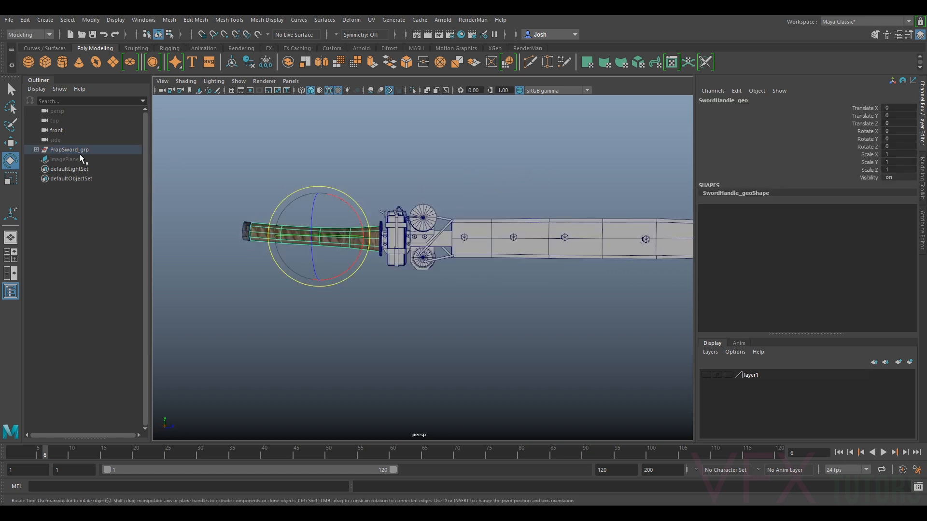
left_click(36, 150)
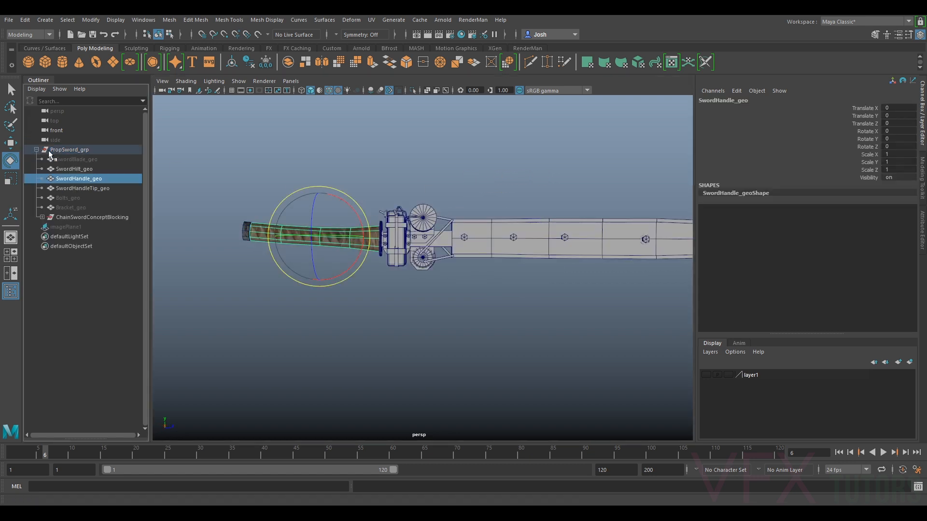
left_click(73, 161)
key("h")
left_click_drag(538, 167, 515, 170, "alt")
left_click_drag(437, 210, 440, 237, "alt")
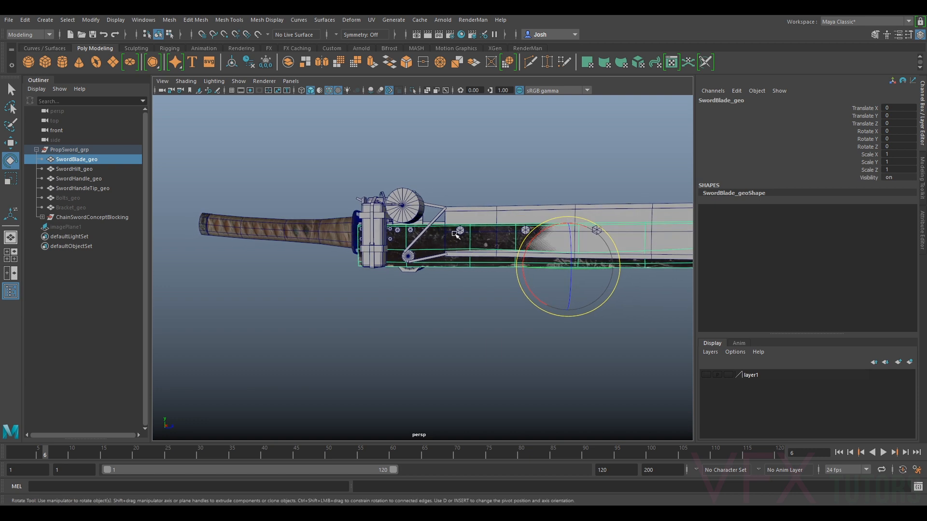
middle_click_drag(456, 235, 433, 209, "alt")
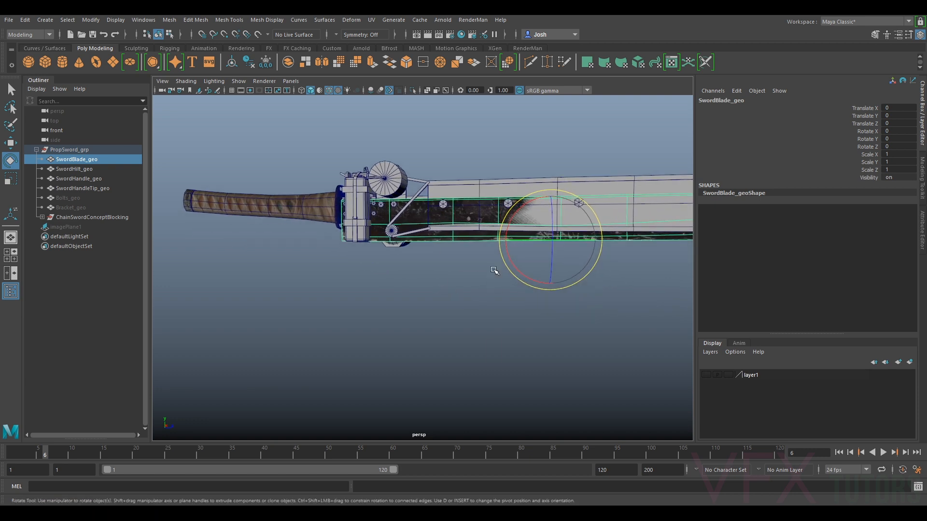
left_click_drag(402, 286, 452, 267, "alt")
middle_click_drag(453, 267, 407, 289, "alt")
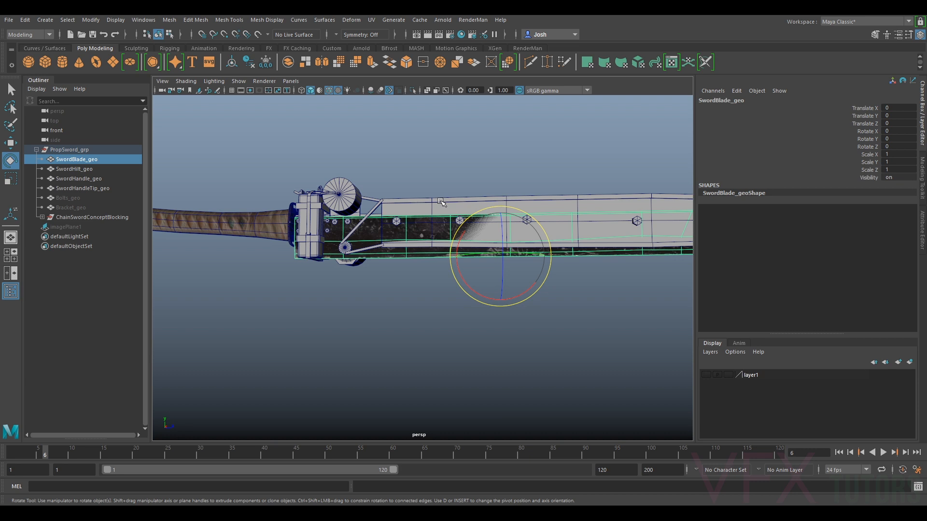
left_click_drag(567, 260, 541, 218, "alt")
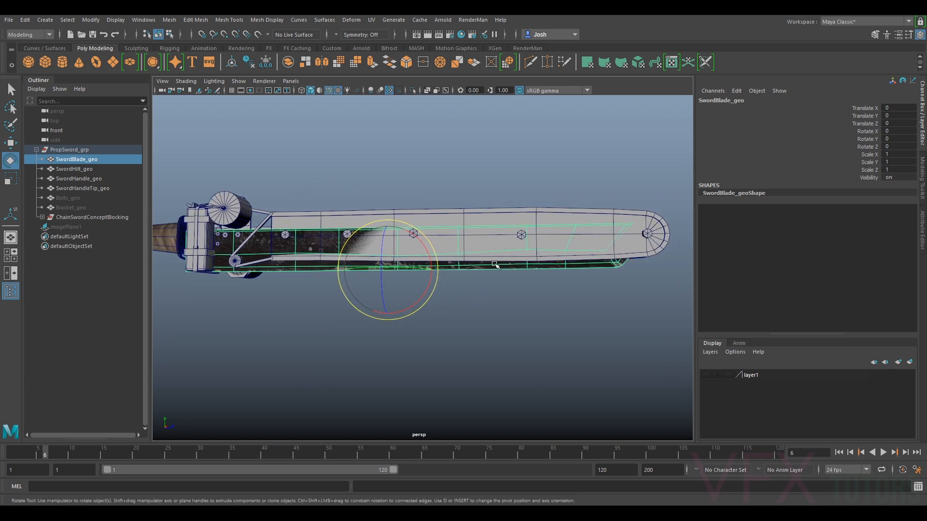
Select the chainsaw bar plates together with their bolts and lower them to line up with the original SwordBlade_geo.
left_click(531, 214)
middle_click_drag(437, 224, 494, 216, "alt")
left_click_drag(493, 215, 437, 224, "alt")
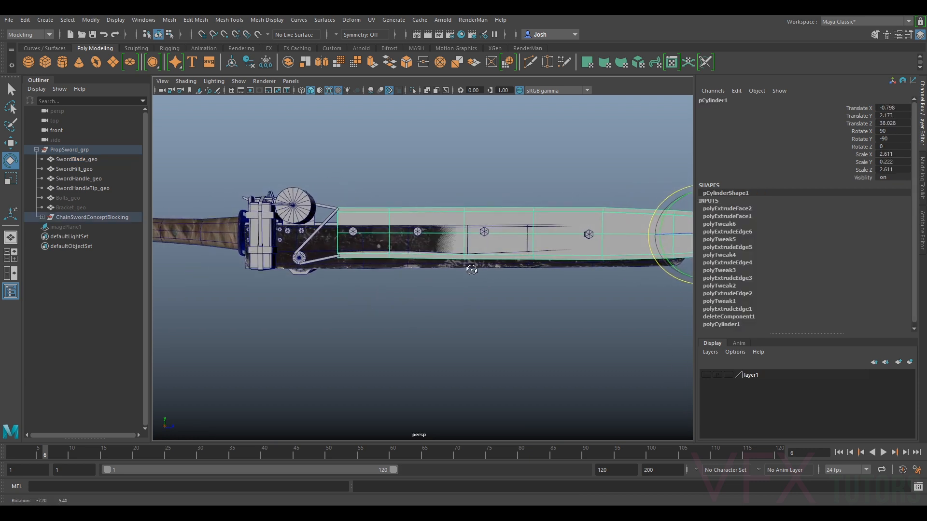
left_click_drag(345, 203, 649, 249)
middle_click_drag(628, 252, 540, 258, "alt")
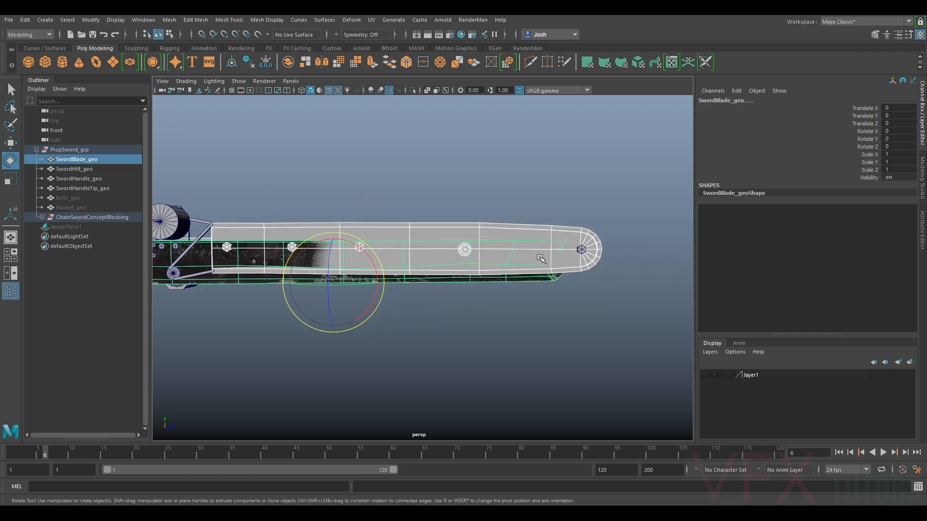
middle_click_drag(610, 209, 647, 201, "alt")
left_click_drag(652, 200, 263, 258)
middle_click_drag(262, 259, 293, 234, "alt")
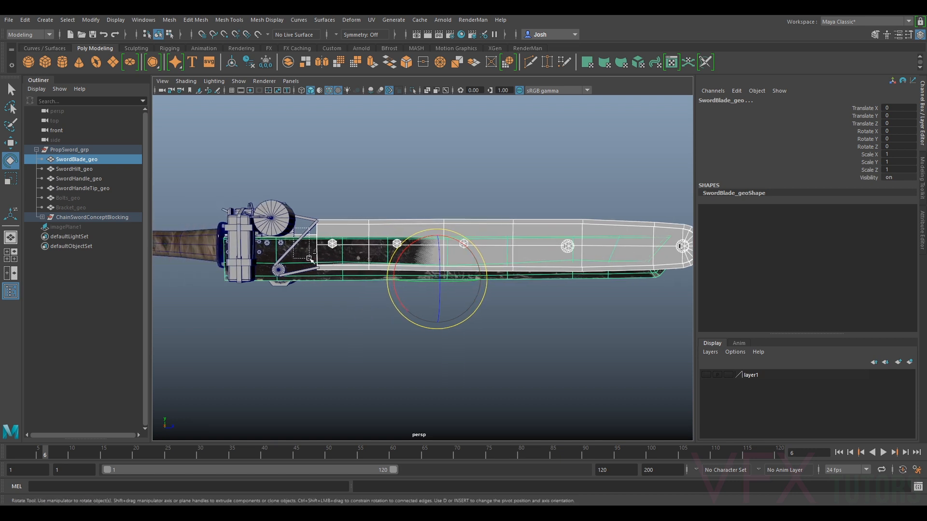
left_click_drag(309, 258, 306, 258, "ctrl")
key("w")
left_click_drag(564, 215, 507, 254)
middle_click_drag(466, 253, 530, 246, "alt")
left_click_drag(476, 265, 429, 258, "alt")
middle_click_drag(426, 257, 511, 256, "alt")
right_click_drag(427, 255, 461, 253, "alt")
left_click_drag(441, 267, 290, 292, "alt")
right_click_drag(290, 291, 389, 238, "alt")
left_click(416, 290)
left_click(440, 250)
left_click_drag(403, 274, 515, 255)
left_click_drag(462, 265, 461, 280)
left_click_drag(373, 276, 553, 277, "alt")
Lower the bottom-edge vertices at the hilt end of the chainsaw plate so they cover the original blade's edge.
right_click_drag(465, 270, 502, 225)
right_click_drag(439, 237, 393, 242)
right_click_drag(318, 232, 373, 216)
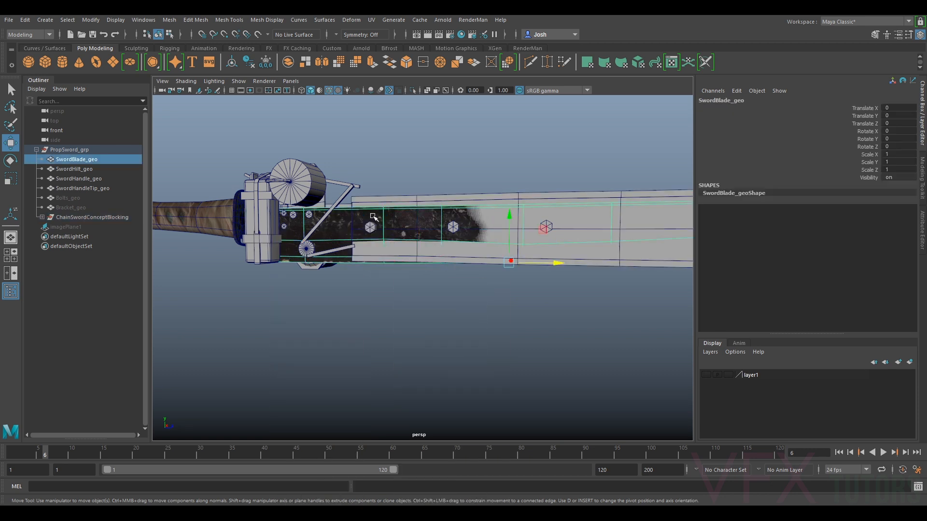
right_click_drag(470, 238, 363, 273)
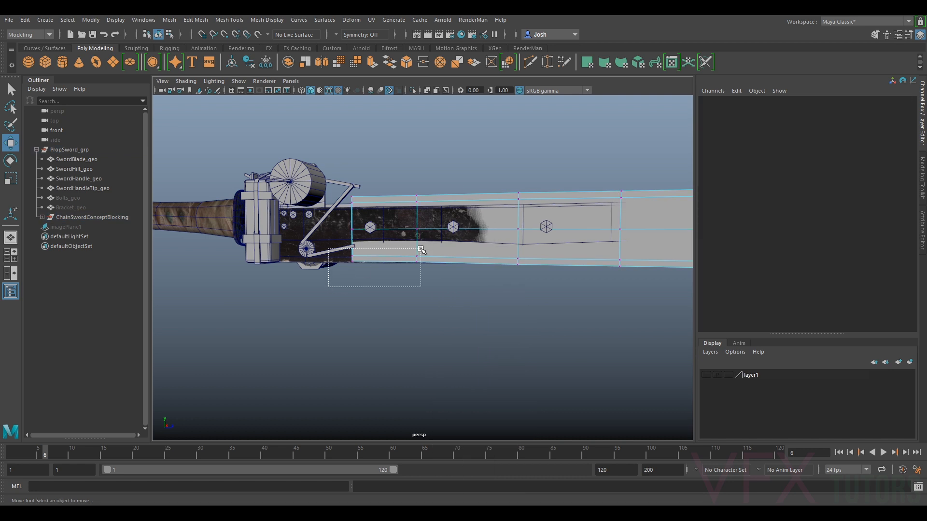
left_click_drag(421, 248, 422, 249)
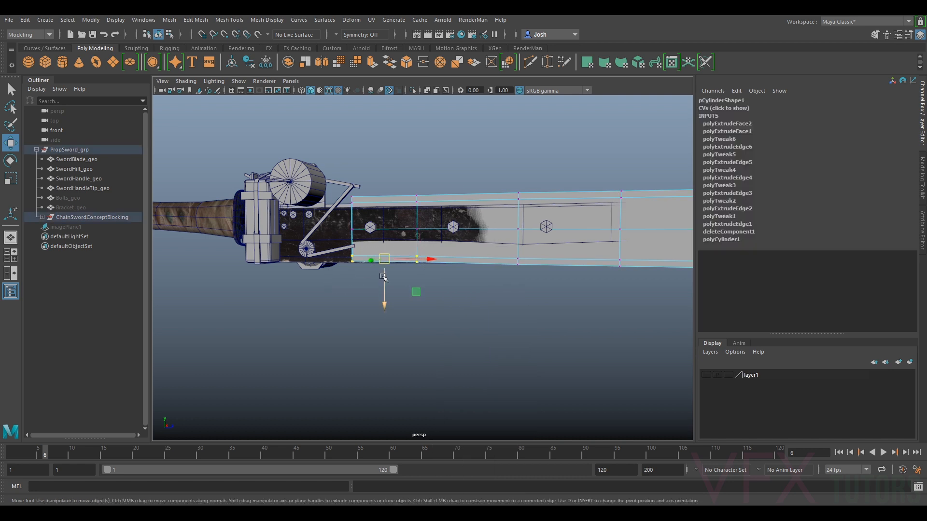
left_click_drag(383, 277, 385, 279)
right_click_drag(448, 238, 488, 225)
Compare the adjusted plates with the original blade along its length and hide SwordBlade_geo.
scroll(444, 268, "down", 3)
mouse_move(440, 269)
left_mouse_down("alt")
mouse_move(429, 265)
mouse_move(451, 274)
mouse_move(440, 264)
left_mouse_up("alt")
middle_click_drag(390, 235, 431, 221, "alt")
scroll(570, 218, "down", 3)
left_click_drag(413, 247, 424, 249, "alt")
middle_click_drag(420, 248, 575, 247, "alt")
scroll(503, 245, "up", 3)
right_click_drag(471, 222, 492, 206)
left_click(427, 242)
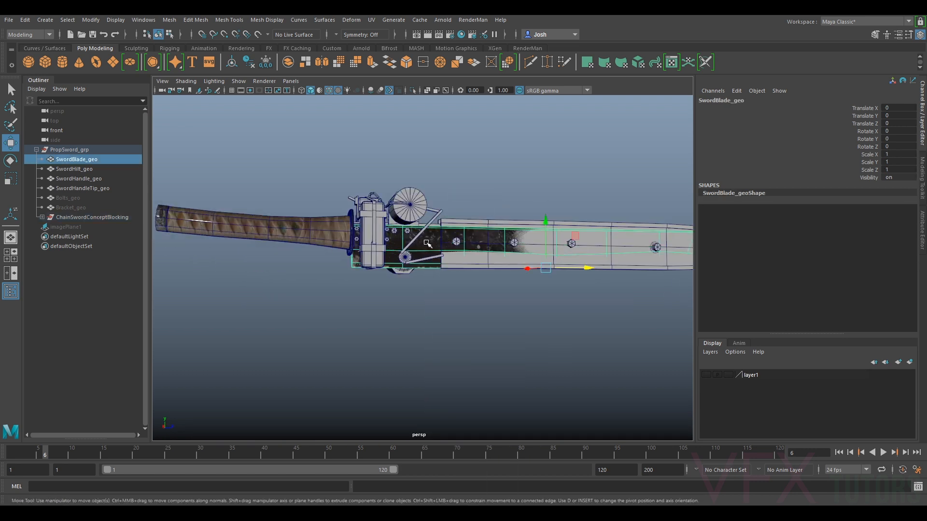
scroll(429, 240, "up", 2)
left_click_drag(466, 239, 431, 290, "alt")
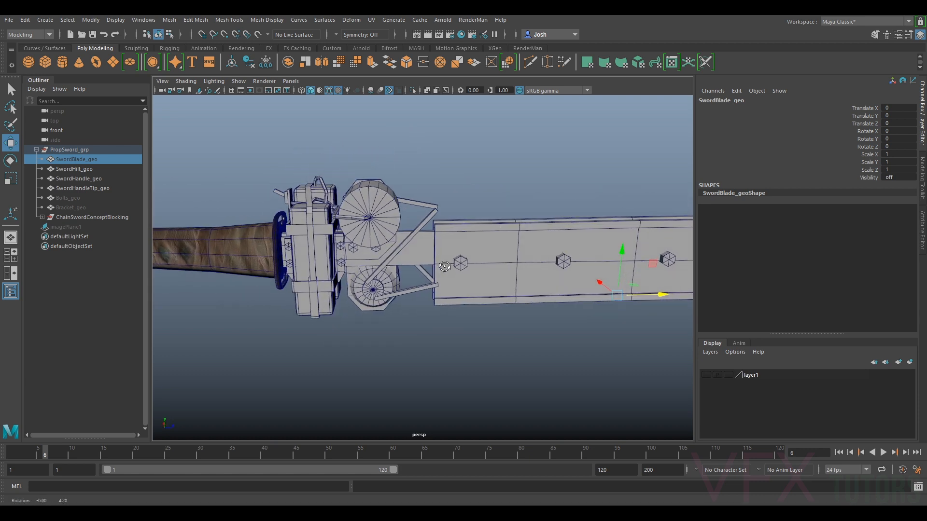
Lower the plate-side end vertices of the bottom connector strip and the diagonal strip to the plate's bottom and top edges.
left_click(431, 293)
right_click_drag(431, 293, 364, 251)
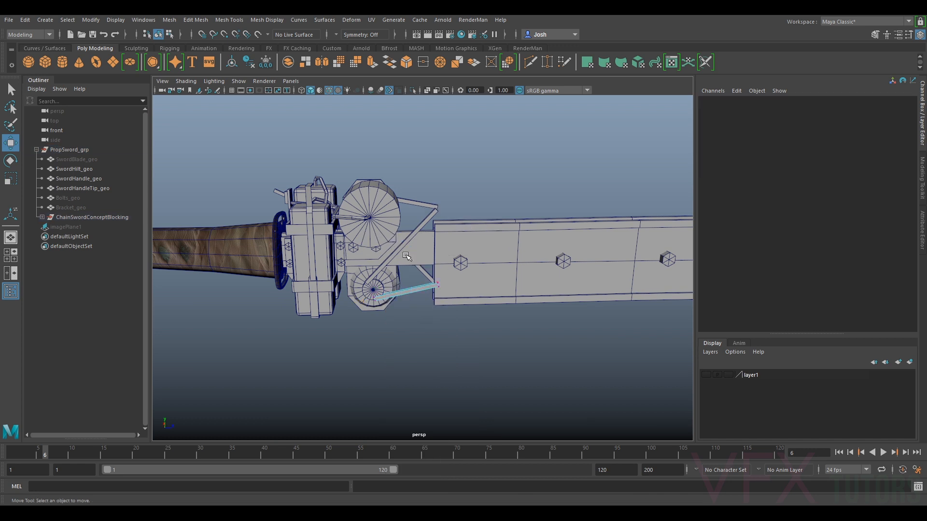
left_click(440, 280)
left_click_drag(441, 300, 444, 315)
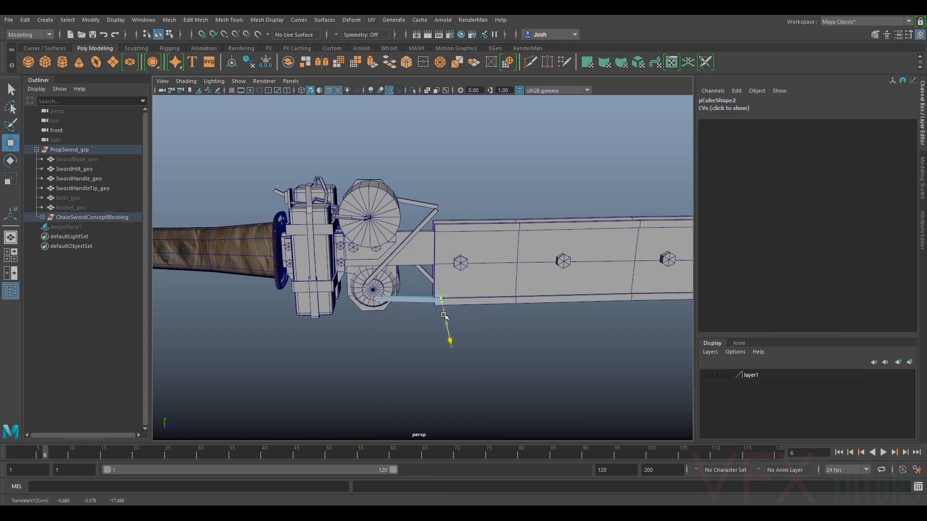
left_click(435, 215)
right_click_drag(435, 215, 409, 215)
left_click_drag(450, 198, 454, 240)
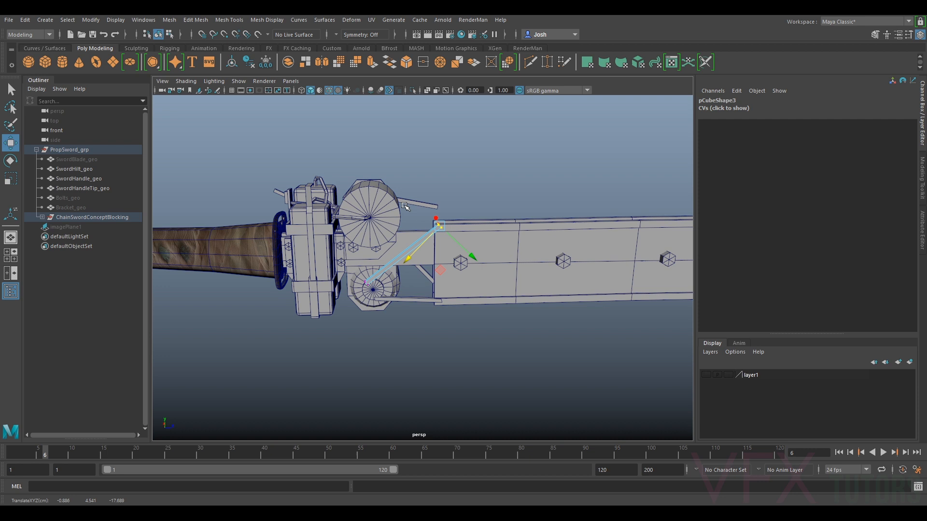
Lower the plate-side end vertices of the upper motor's connector strip to meet the plate's top edge.
left_click(405, 207)
left_click_drag(408, 227, 441, 252, "alt")
scroll(440, 253, "up", 2)
right_click_drag(459, 219, 420, 226)
left_click(444, 235)
left_click_drag(441, 222, 447, 235)
On the opposite side of the bar, move the end vertices of diagonal strip pCube3 to the plate's lower corner.
mouse_move(447, 237)
left_mouse_down("alt")
mouse_move(463, 267)
mouse_move(461, 229)
left_mouse_up("alt")
left_click(459, 255)
middle_click_drag(471, 295, 473, 261, "alt")
right_click_drag(465, 237, 465, 264)
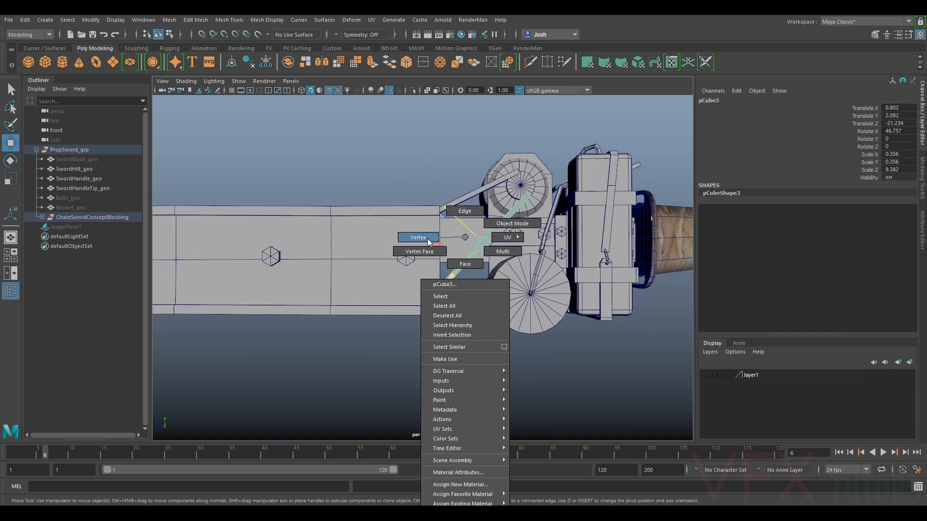
right_click_drag(427, 239, 427, 239)
left_click(436, 291)
mouse_move(429, 313)
middle_mouse_down()
mouse_move(424, 301)
mouse_move(430, 305)
middle_mouse_up()
left_click_drag(416, 233, 447, 238, "alt")
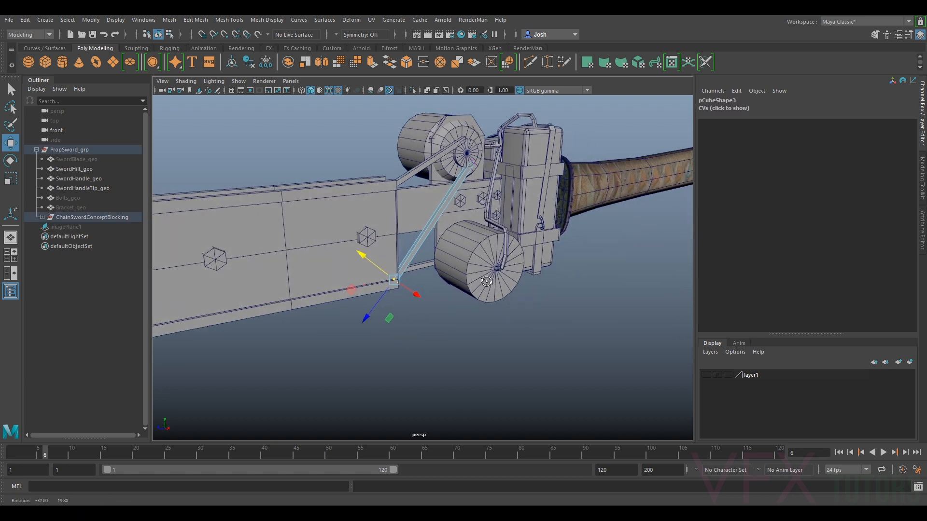
right_click_drag(425, 223, 476, 200)
Rotate and move connector strip pCube2 so it spans from the small upper motor to the plate's top corner.
scroll(434, 242, "down", 6)
left_click_drag(434, 241, 433, 284, "alt")
scroll(458, 229, "up", 6)
left_click_drag(351, 284, 306, 270, "alt")
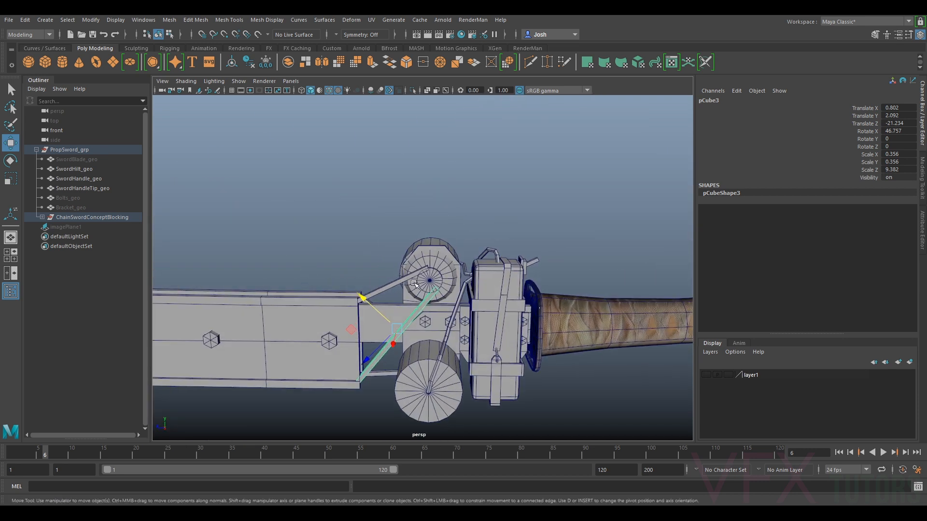
left_click(406, 283)
key("e")
left_click_drag(424, 243, 367, 286)
key("w")
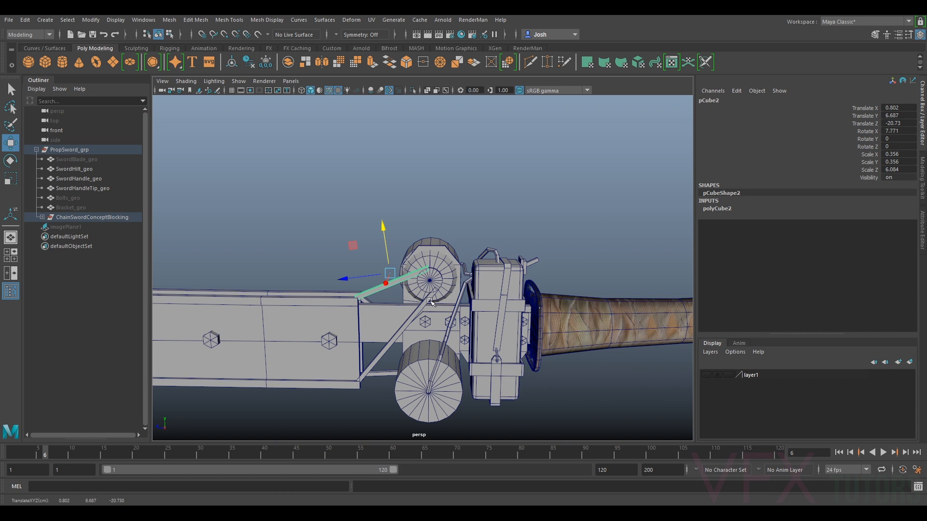
Select the three plate bolts nearest the motors, leaving out other parts, and raise them slightly above the plate's centreline.
scroll(431, 303, "down", 5)
left_click_drag(431, 302, 423, 280, "alt")
left_click(475, 340)
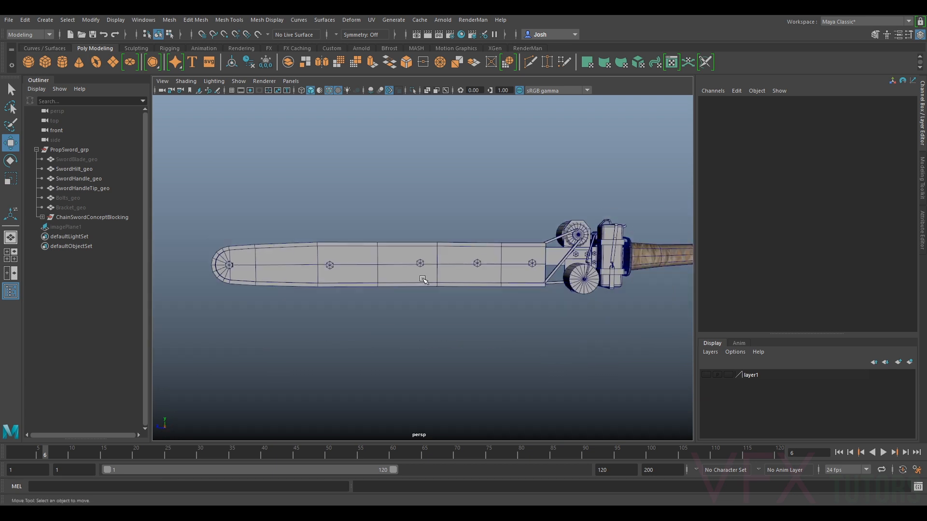
left_click(418, 264)
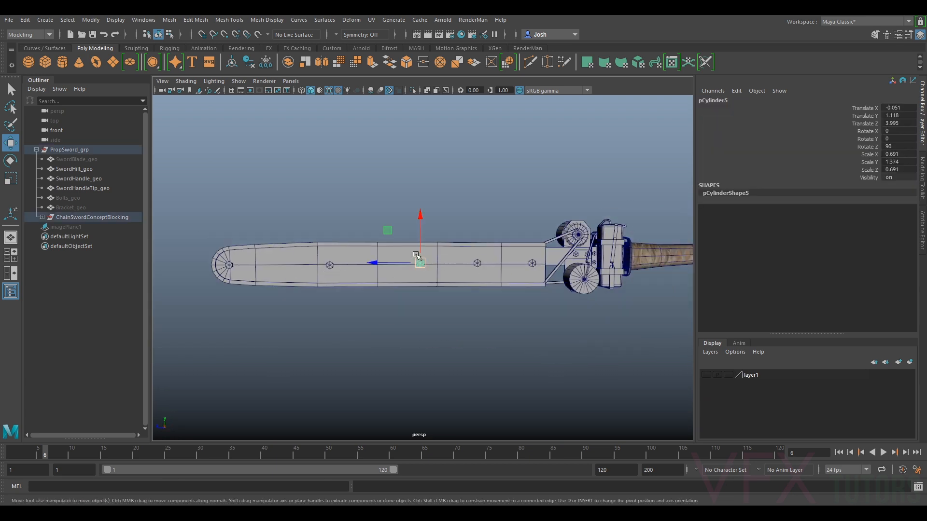
left_click_drag(515, 275, 533, 273)
left_click(508, 273, "ctrl")
left_click_drag(439, 317, 475, 292, "ctrl")
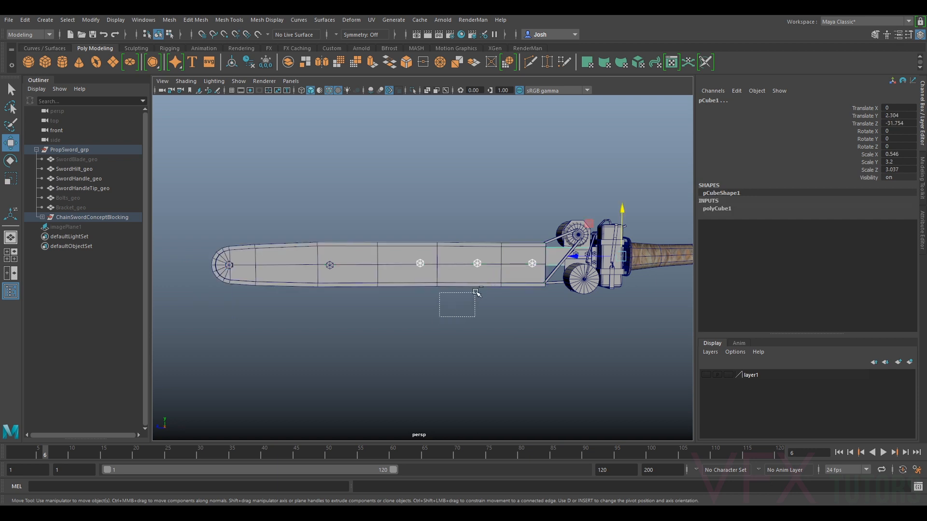
left_click(486, 249)
left_click_drag(425, 239, 433, 331)
left_click(522, 337)
right_click_drag(433, 331, 502, 316, "alt")
left_click_drag(502, 245, 510, 309, "alt")
right_click_drag(445, 260, 493, 269, "alt")
left_click_drag(492, 269, 429, 254, "alt")
right_click_drag(430, 254, 467, 255, "alt")
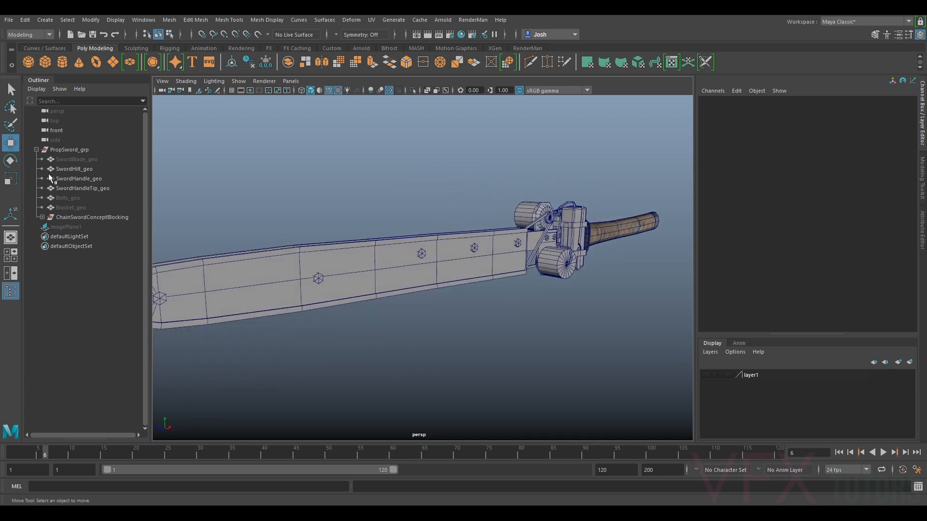
Collapse PropSword_grp, select the whole group and frame the complete sword in the viewport.
left_click(36, 150)
left_click(72, 151)
key("f")
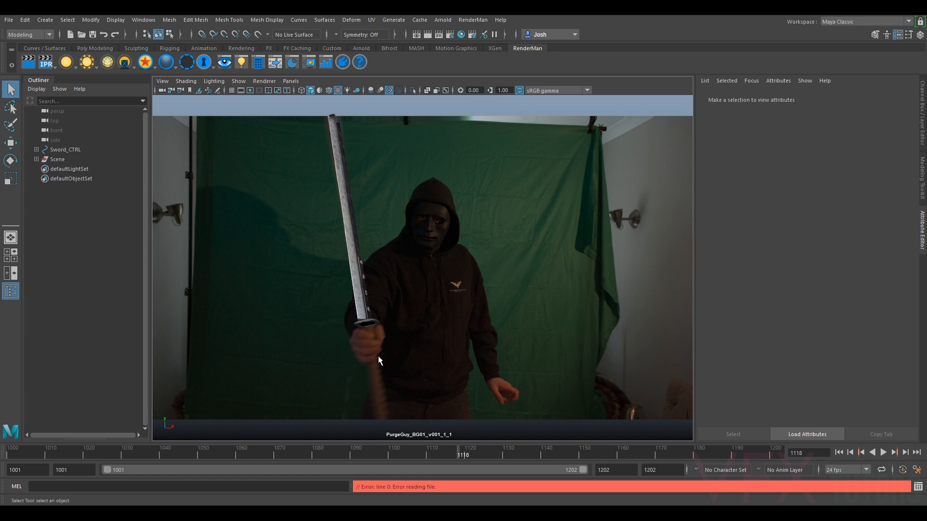
In the matchmoved shot scene, scrub through the sword animation, show the persp camera and go to frame 1001.
mouse_move(451, 440)
left_mouse_down()
mouse_move(473, 451)
mouse_move(540, 441)
mouse_move(386, 428)
left_mouse_up()
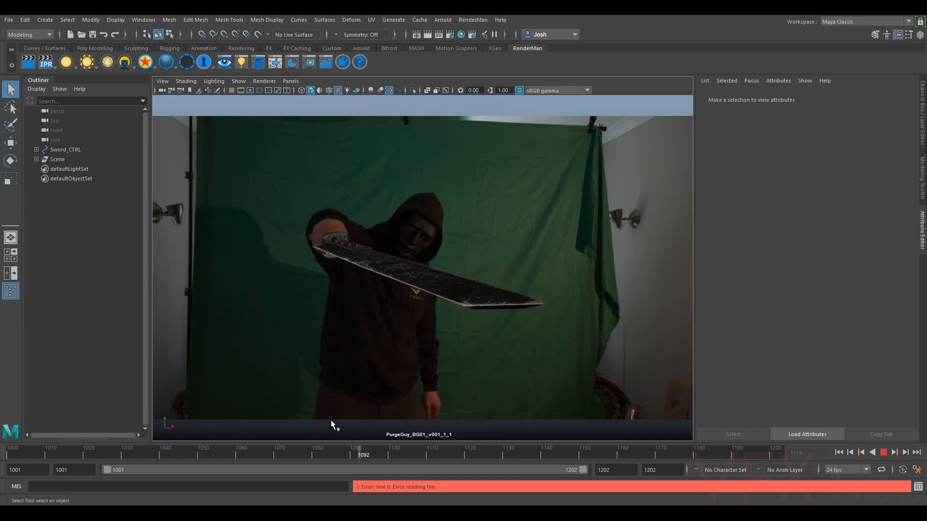
left_click_drag(524, 430, 462, 429)
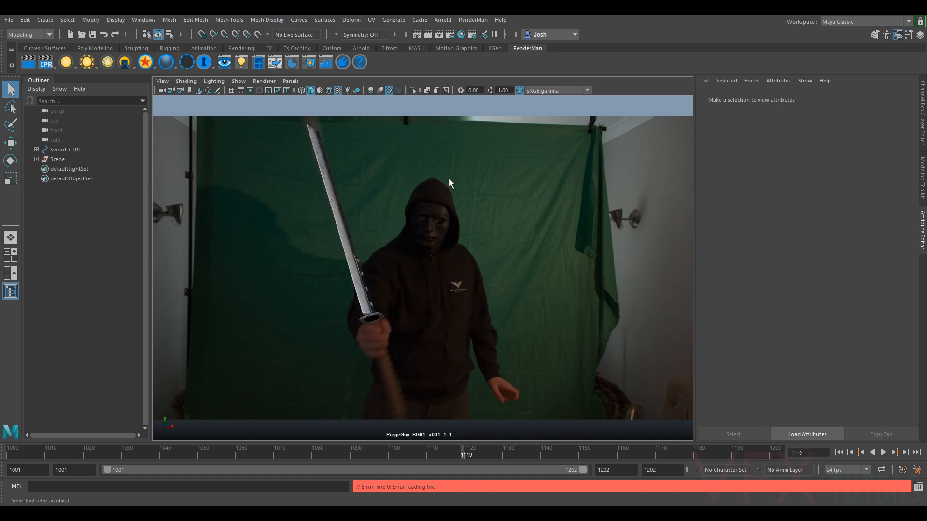
left_click(289, 82)
mouse_move(291, 87)
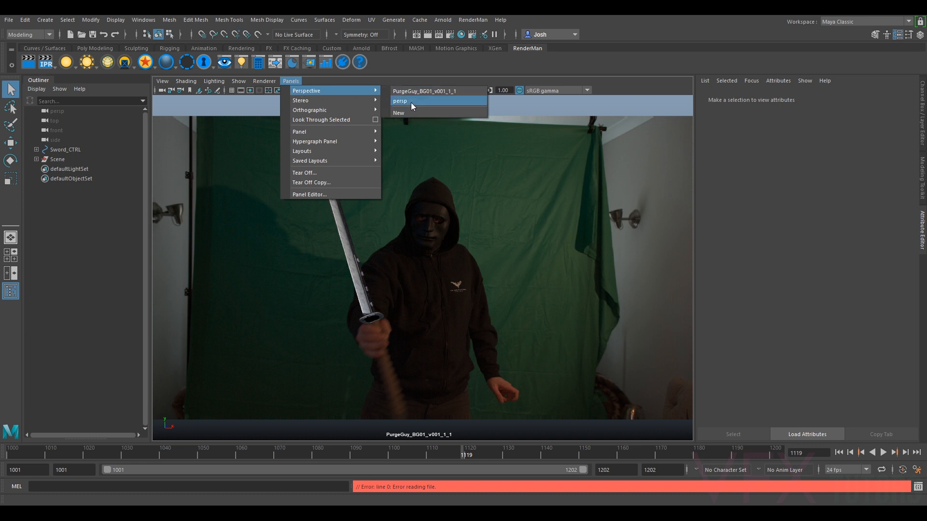
left_click(411, 102)
scroll(531, 175, "down", 5)
left_click_drag(177, 451, 2, 454)
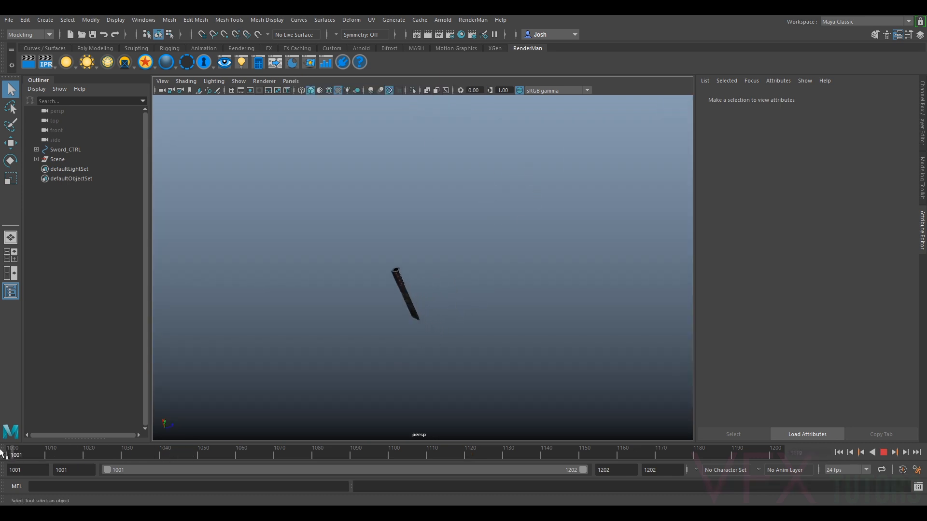
Import SwordConcept_v001.obj into the shot scene and accept it as a single mesh.
left_click(8, 20)
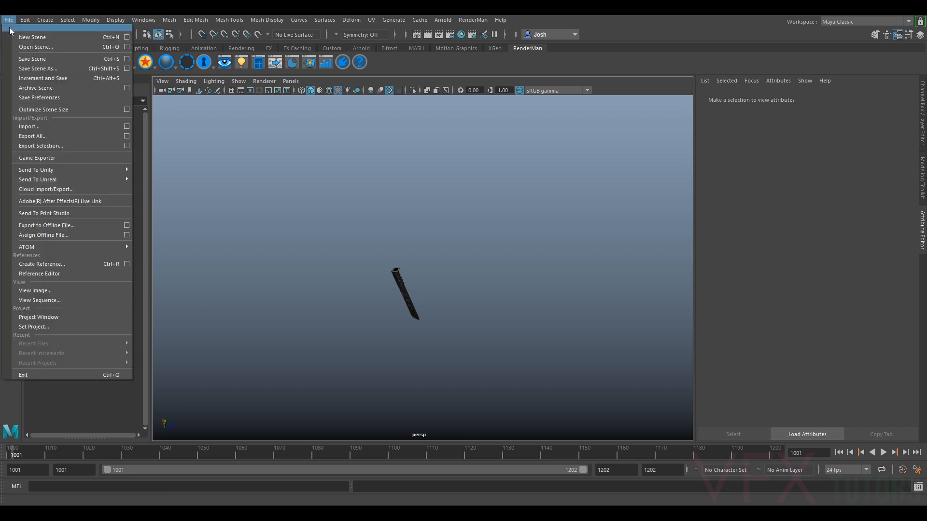
left_click(58, 127)
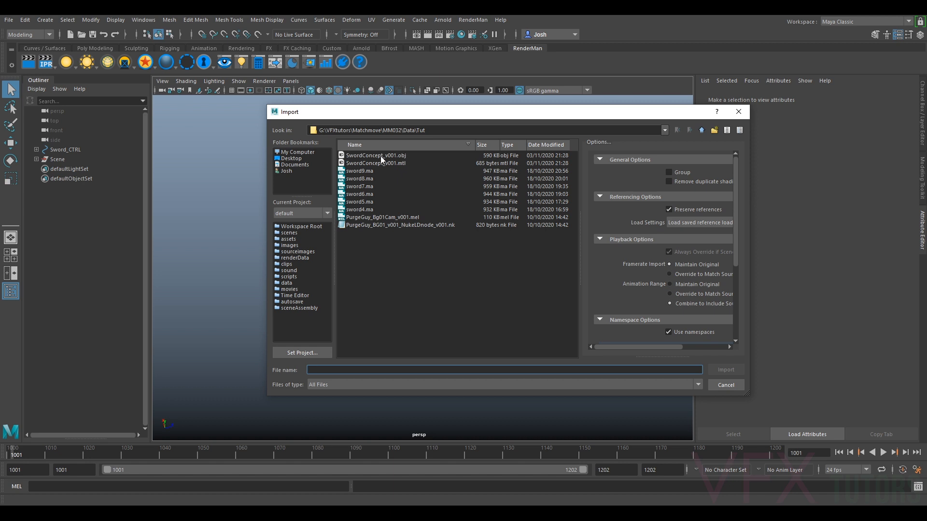
left_click(381, 156)
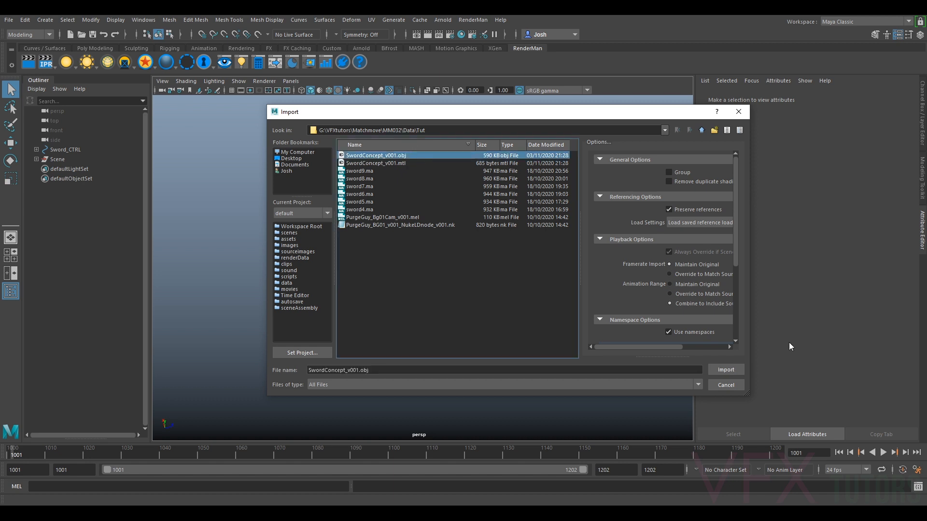
left_click(724, 370)
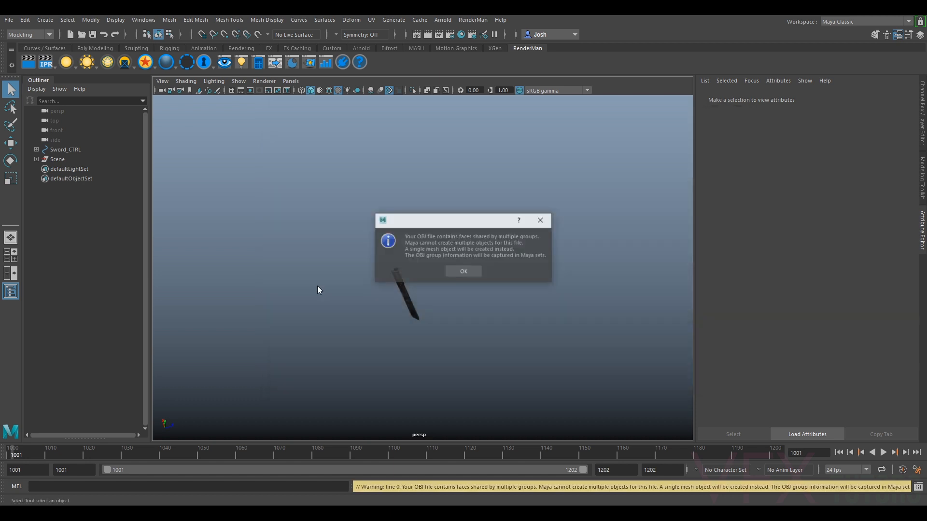
left_click(464, 273)
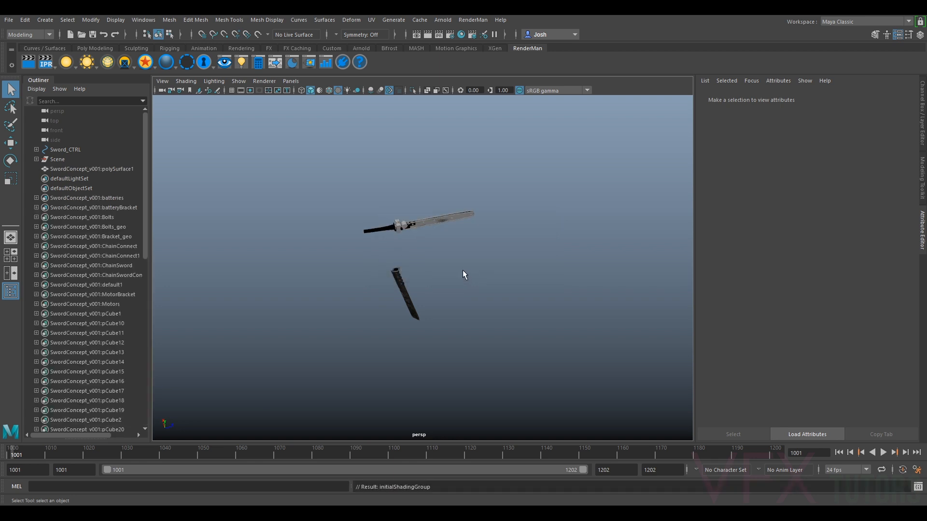
Delete all imported SwordConcept_v001 object sets, from batteries through SwordHilt_geo.
left_click(105, 198)
scroll(117, 315, "down", 10)
left_click(118, 420, "shift")
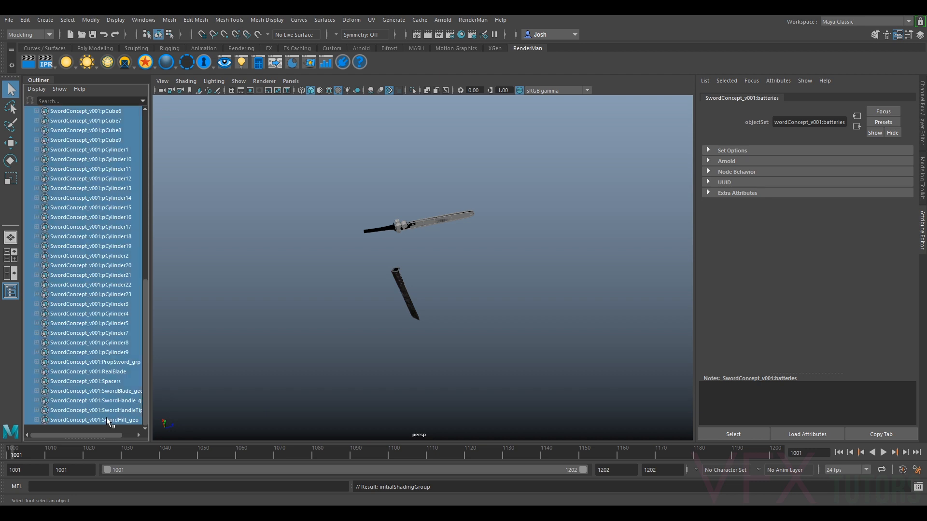
key("Delete")
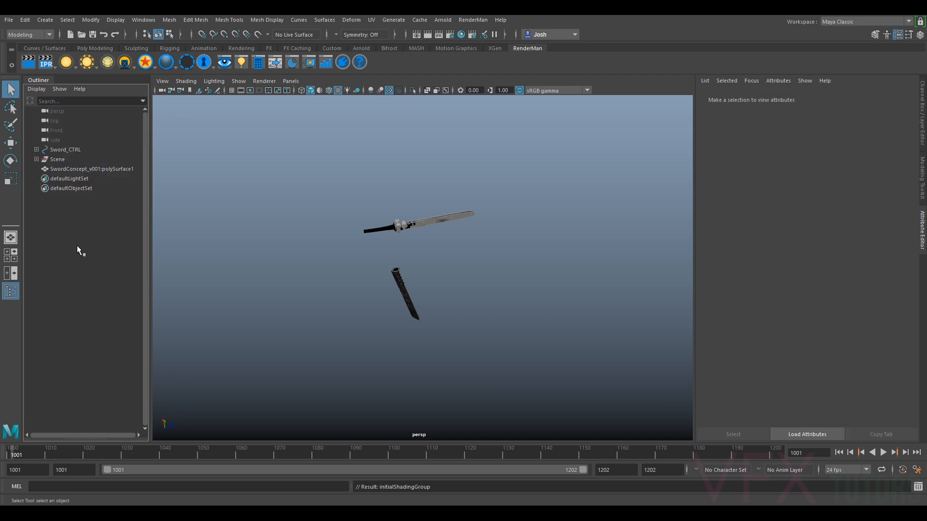
Select and frame the imported SwordConcept_v001:polySurface1 mesh and activate the Move tool.
left_click(68, 167)
key("f")
left_click_drag(436, 209, 406, 183, "alt")
key("w")
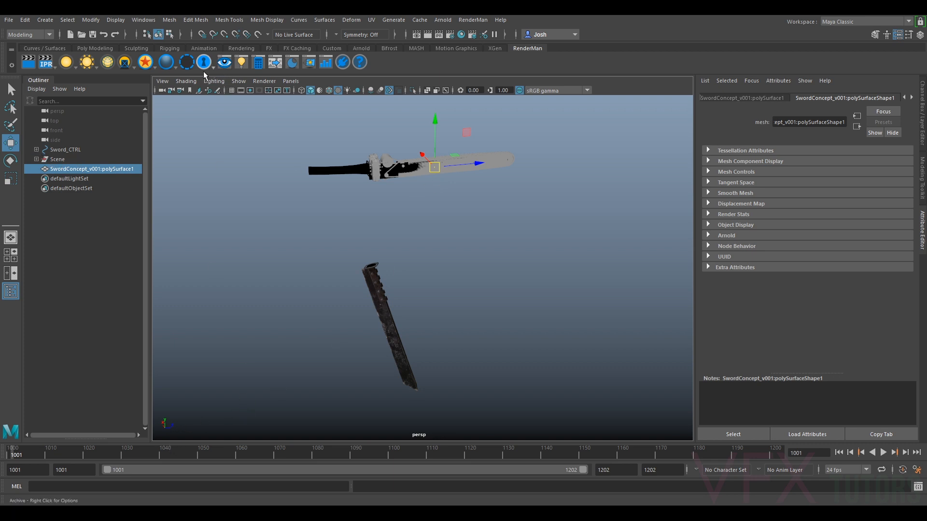
Turn off hardware texturing and display both swords with the default material.
left_click(186, 82)
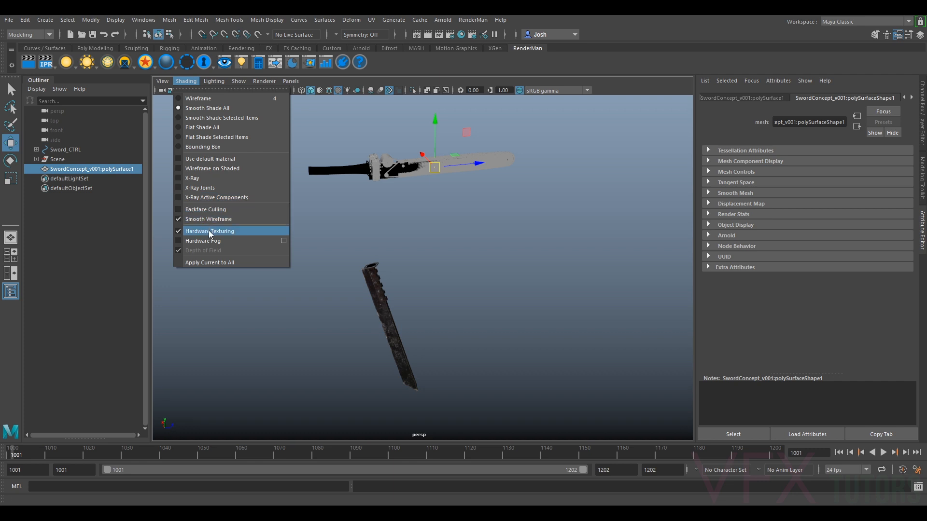
left_click(210, 232)
left_click(186, 82)
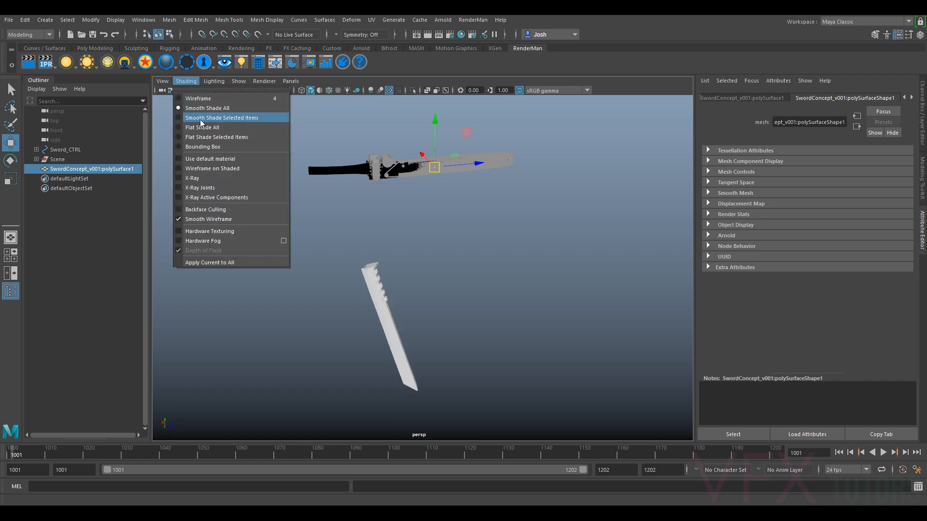
left_click(215, 164)
middle_click_drag(453, 169, 471, 226, "alt")
scroll(471, 228, "up", 5)
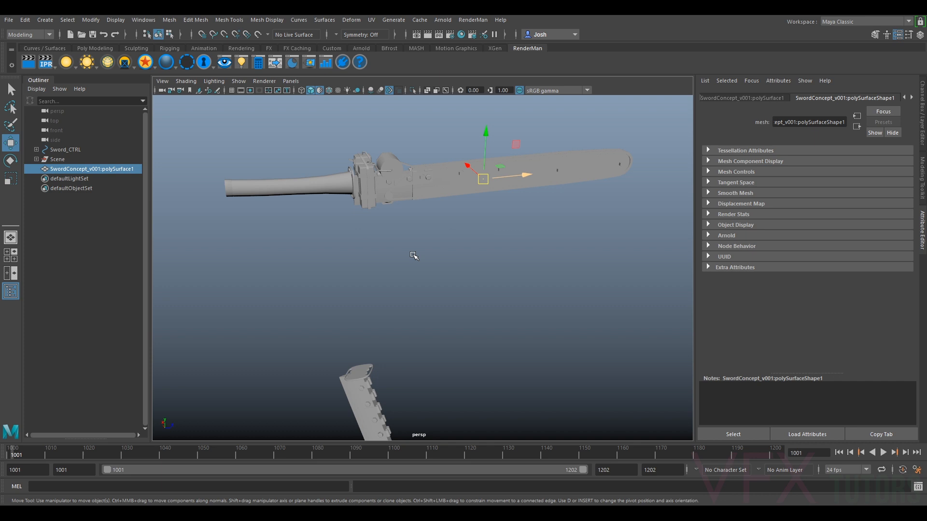
Unhide SwordHandle_geo and SwordHandleTip_geo inside the tracked sword's PropSword_grp.
left_click(36, 150)
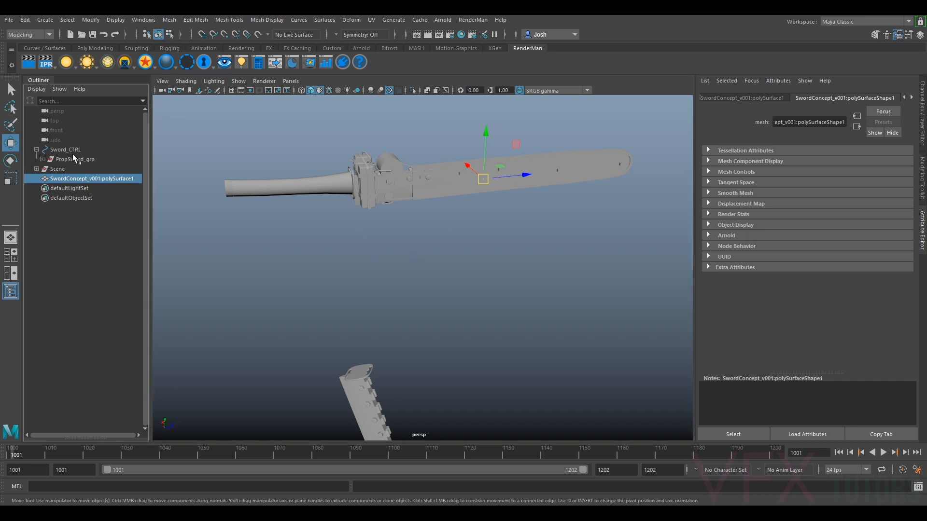
left_click(42, 159)
left_click(80, 188)
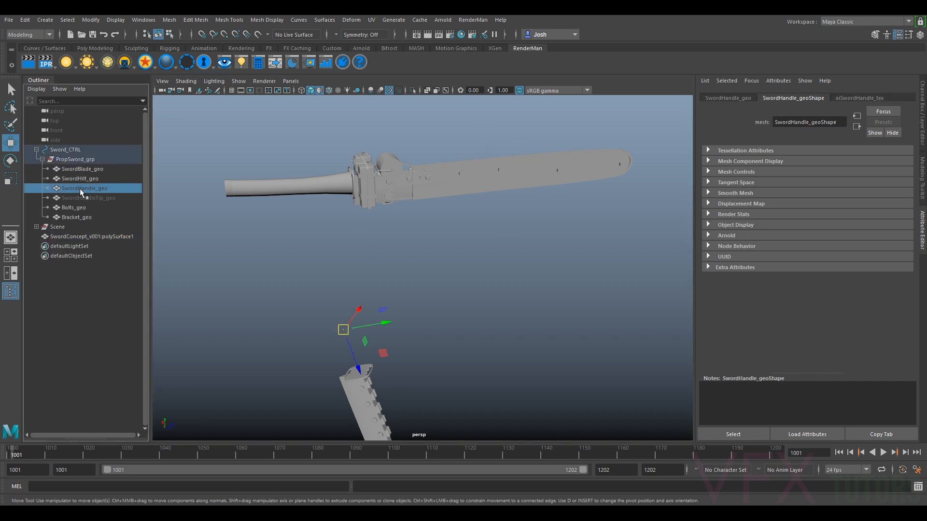
left_click(78, 197)
key("h")
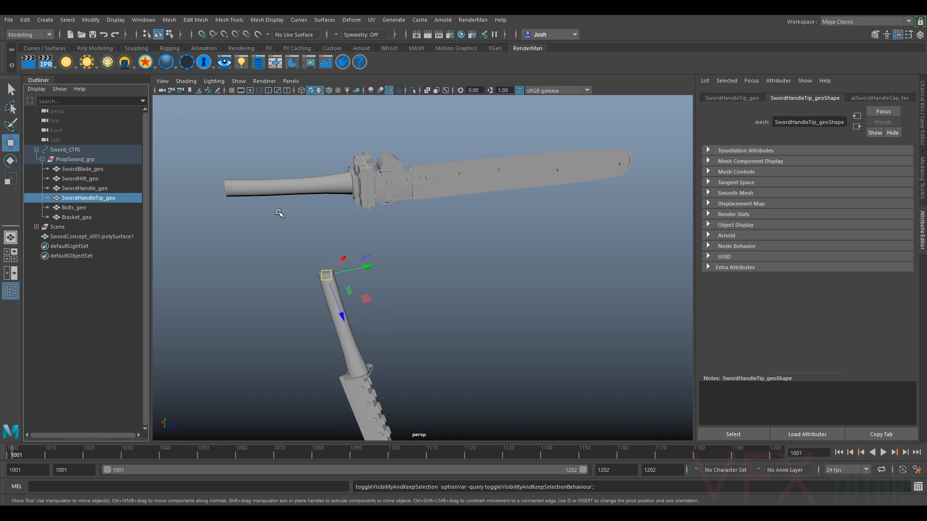
left_click(43, 159)
Select the SwordConcept_v001:polySurface1 mesh and go to frame 1074, with both swords in view.
left_click(57, 169)
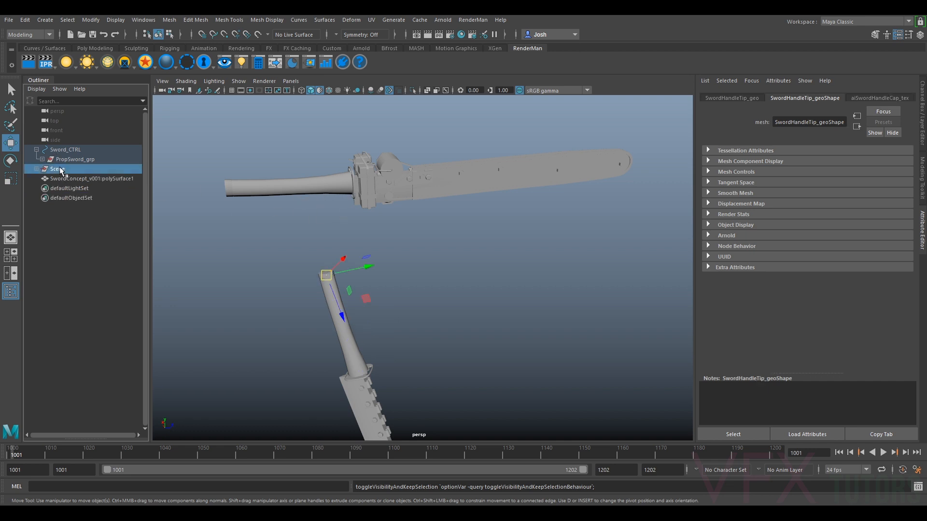
left_click(110, 179)
middle_click_drag(486, 272, 500, 222, "alt")
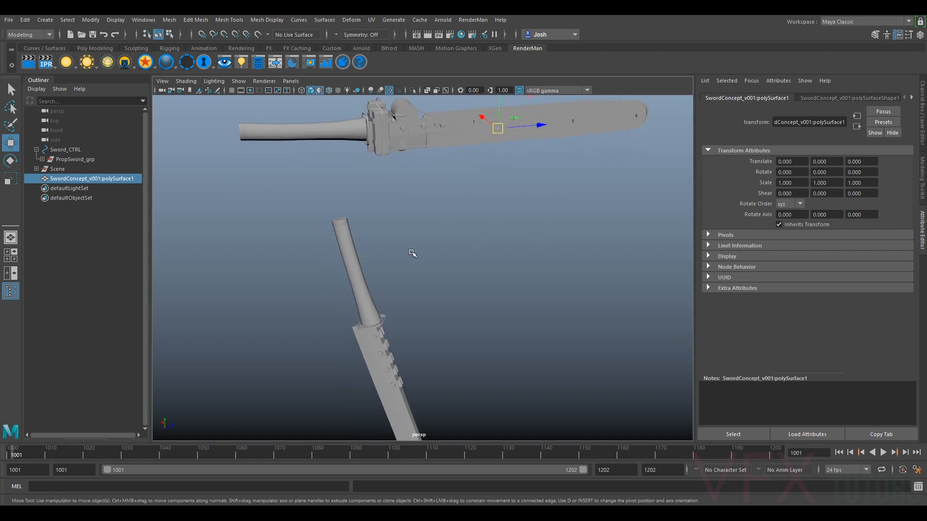
left_click_drag(362, 450, 293, 451)
middle_click_drag(493, 306, 368, 360, "alt")
scroll(368, 361, "up", 5)
left_click_drag(368, 361, 362, 368, "alt")
middle_click_drag(362, 369, 444, 280, "alt")
middle_click_drag(280, 264, 390, 261, "alt")
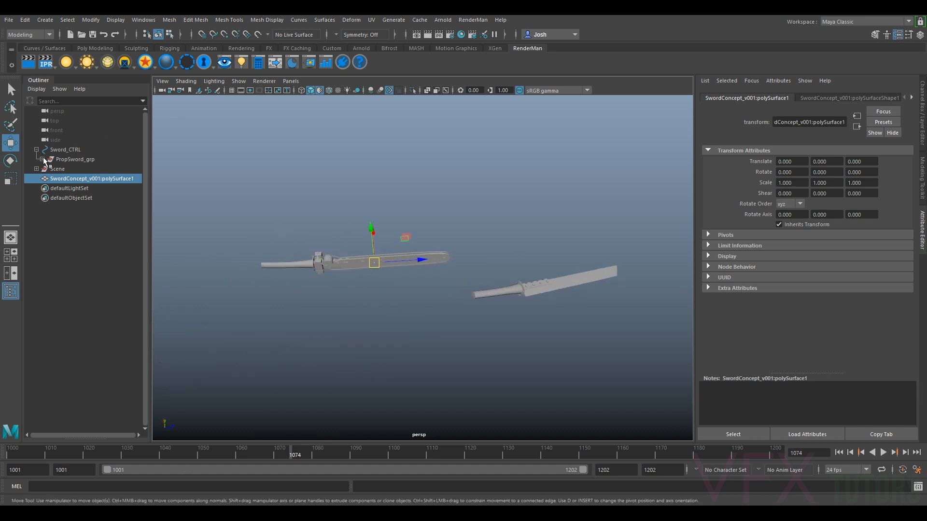
Separate the SwordConcept_v001:polySurface1 mesh into individual pieces and expand its new group in the Outliner.
middle_click_drag(374, 229, 414, 219, "alt")
scroll(413, 224, "up", 4)
scroll(396, 235, "up", 4)
mouse_move(396, 216)
left_mouse_down("alt")
mouse_move(399, 240)
mouse_move(405, 202)
left_mouse_up("alt")
middle_click_drag(319, 233, 354, 221, "alt")
scroll(355, 222, "down", 5)
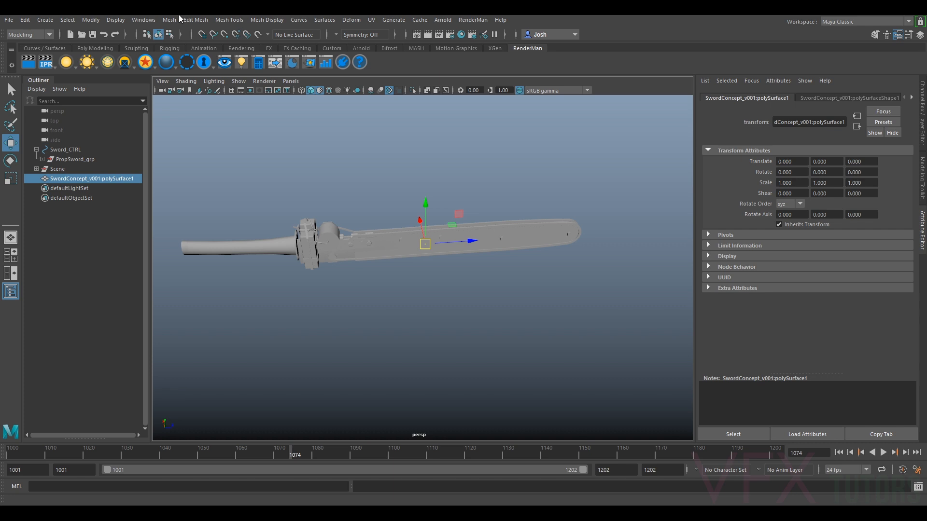
left_click(173, 19)
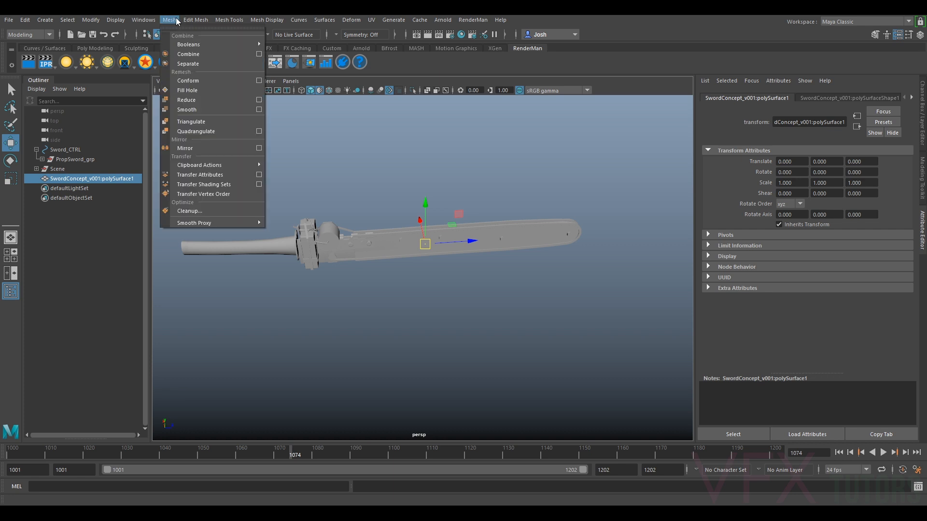
left_click(193, 64)
left_click(448, 173)
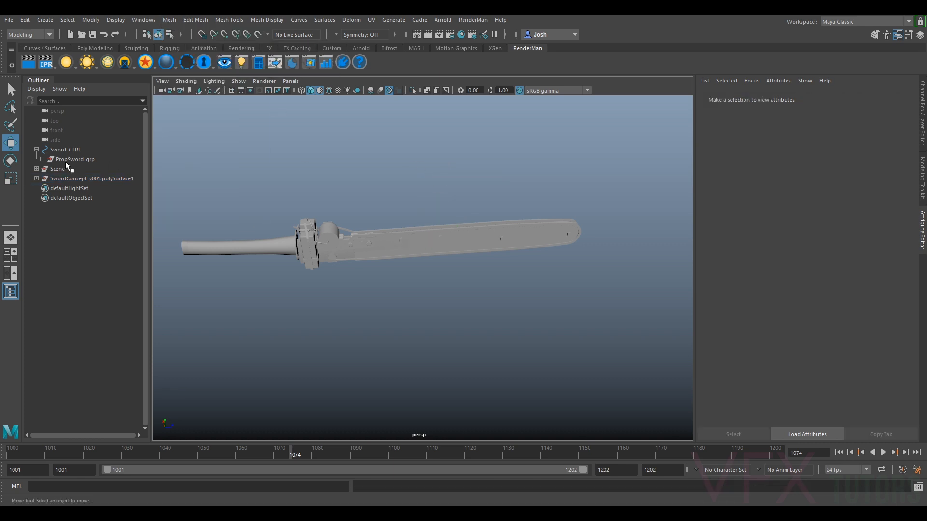
left_click(36, 178)
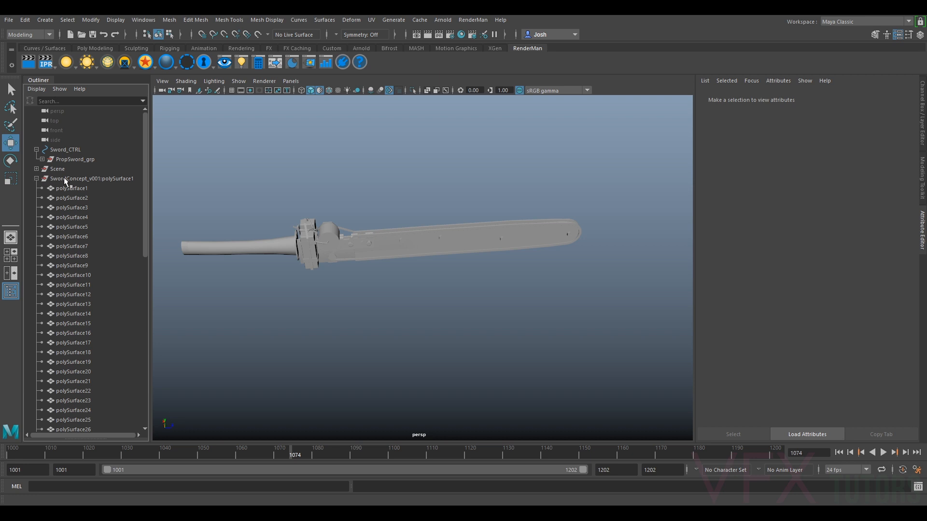
Select the separated sword's pieces together and turn on Selection Highlighting for the viewport.
left_click(334, 250)
scroll(385, 251, "up", 3)
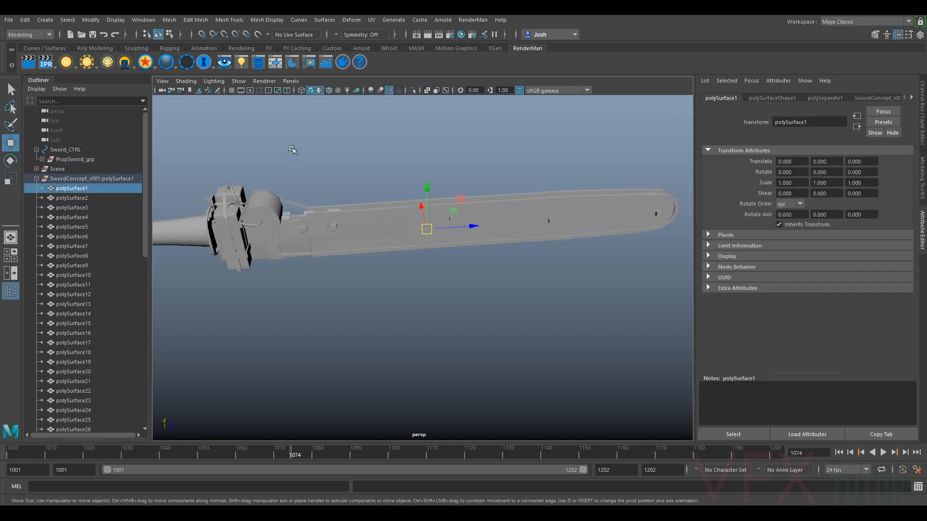
scroll(292, 149, "down", 3)
left_click_drag(670, 174, 290, 278)
scroll(268, 224, "up", 3)
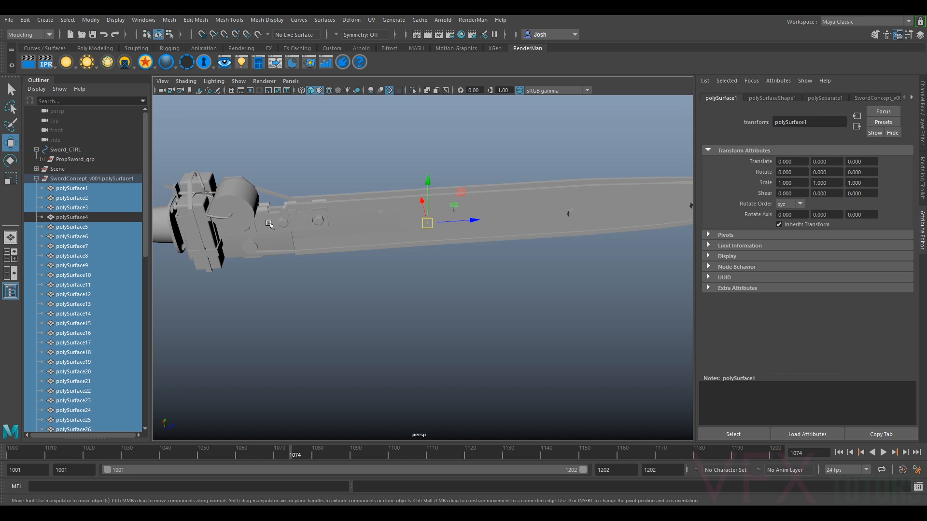
scroll(269, 224, "up", 2)
left_click(238, 81)
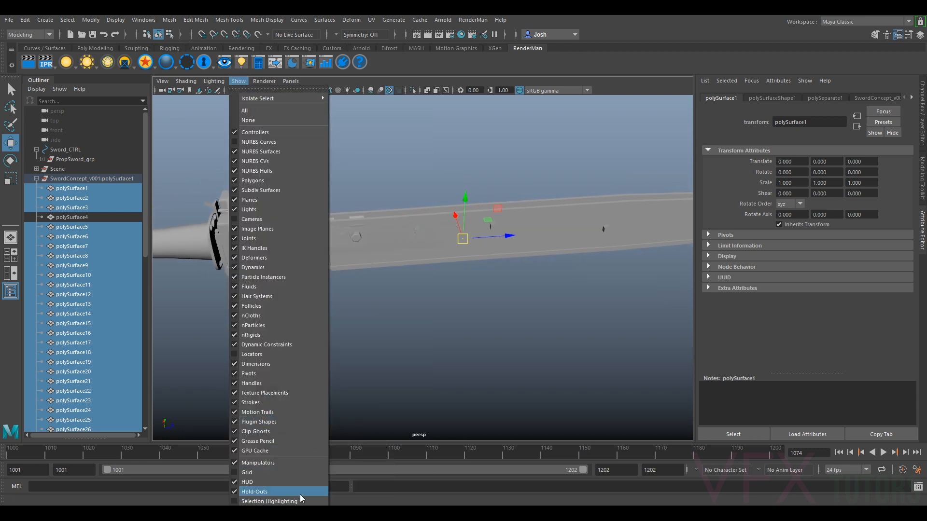
left_click(270, 501)
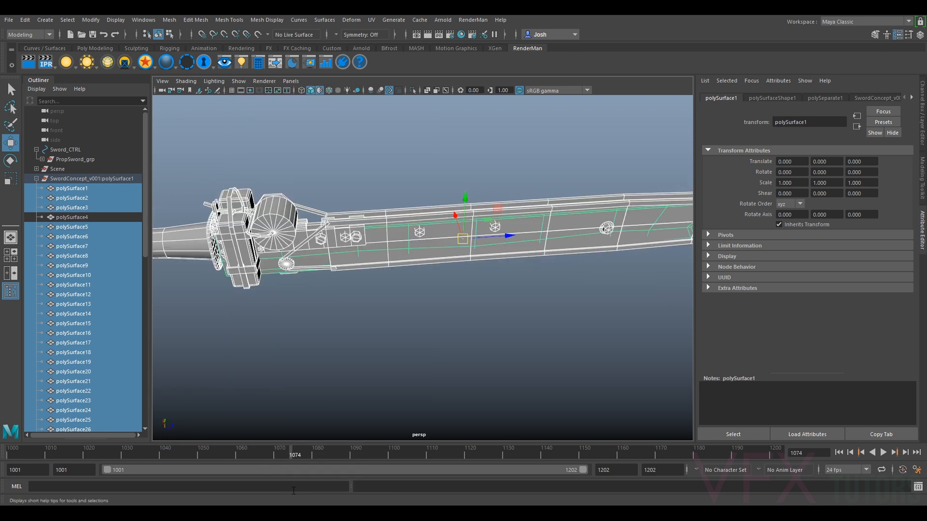
Deselect the original blade, handle, hilt, bracket and bolt pieces and group the remaining chainsaw pieces.
left_click(314, 265, "ctrl")
left_click(322, 251, "ctrl")
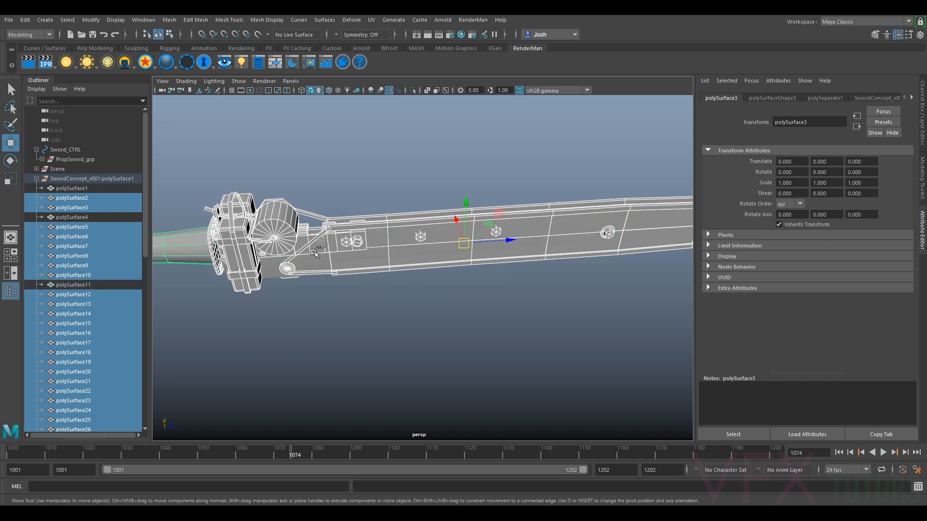
left_click(316, 252, "ctrl")
left_click(357, 232, "ctrl")
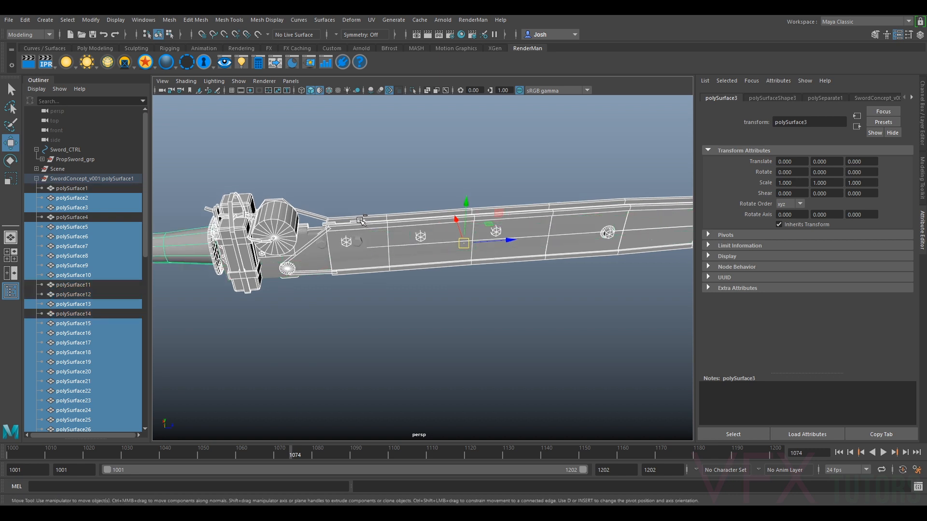
left_click(360, 221, "ctrl")
left_click_drag(302, 258, 417, 254, "alt")
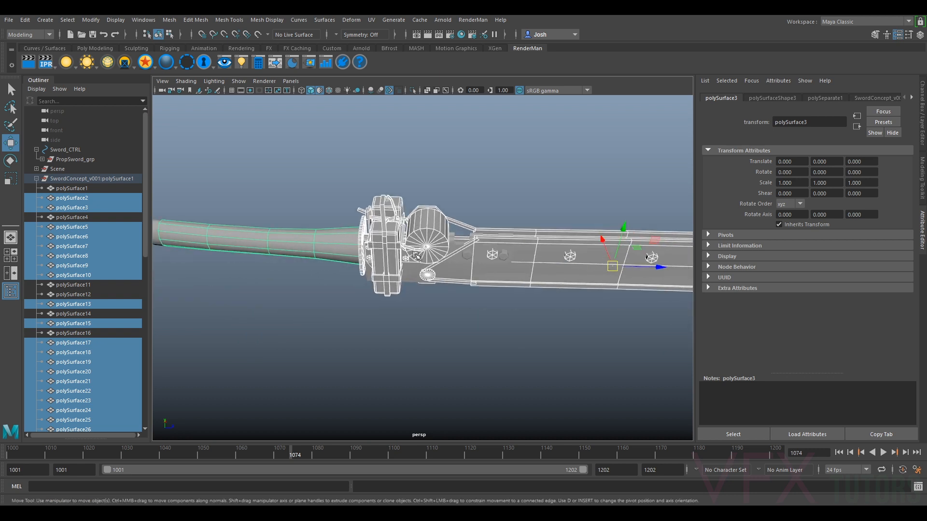
left_click(362, 257, "ctrl")
left_click(348, 245, "ctrl")
scroll(371, 243, "down", 1)
middle_click_drag(484, 236, 424, 239, "alt")
key("ctrl+g")
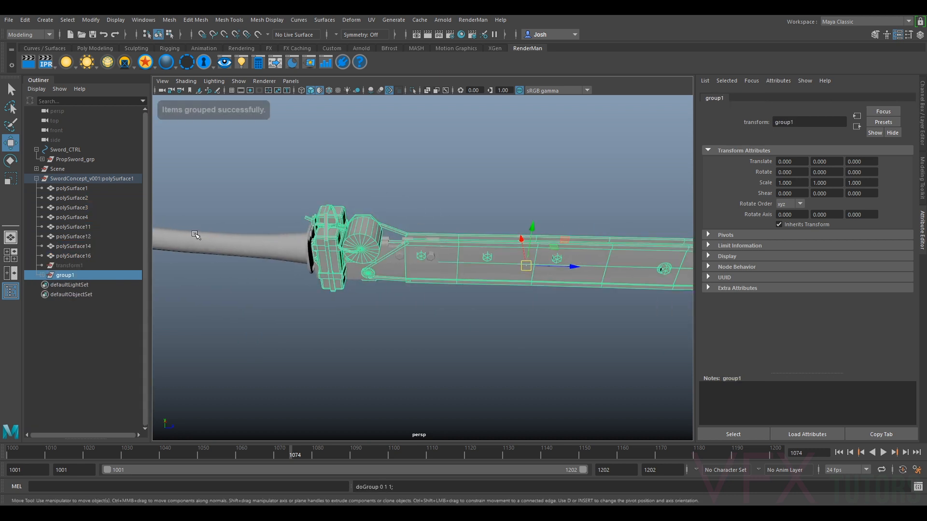
Rename the chainsaw pieces' group as concept and hide it.
double_click(68, 275)
type("c")
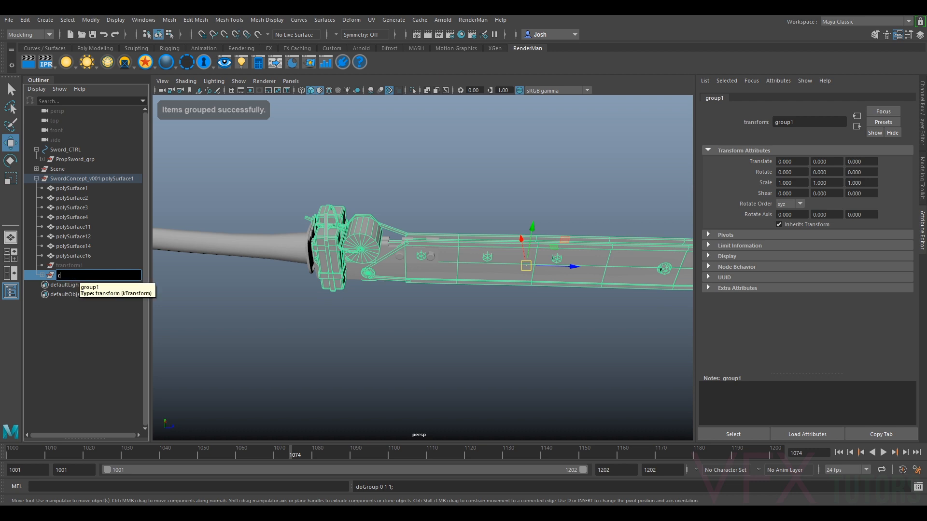
type("oncept")
key("Return")
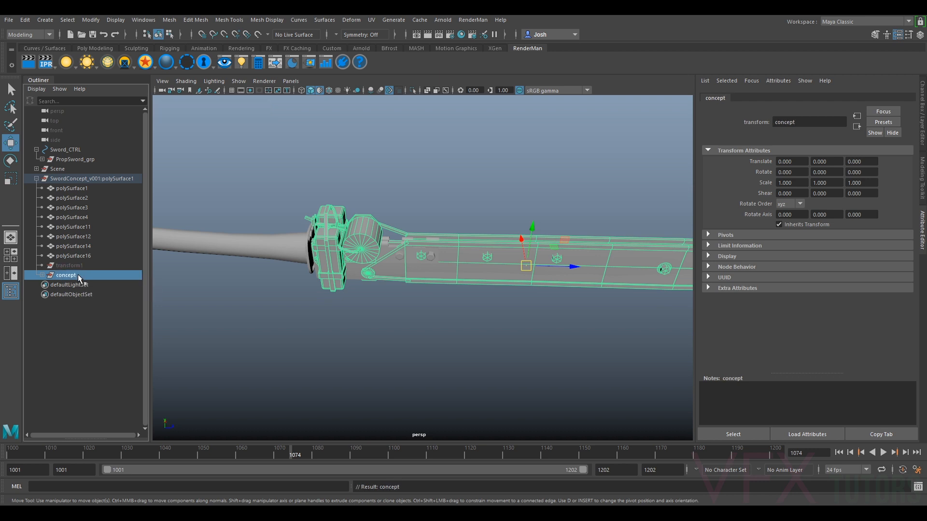
key("ctrl+h")
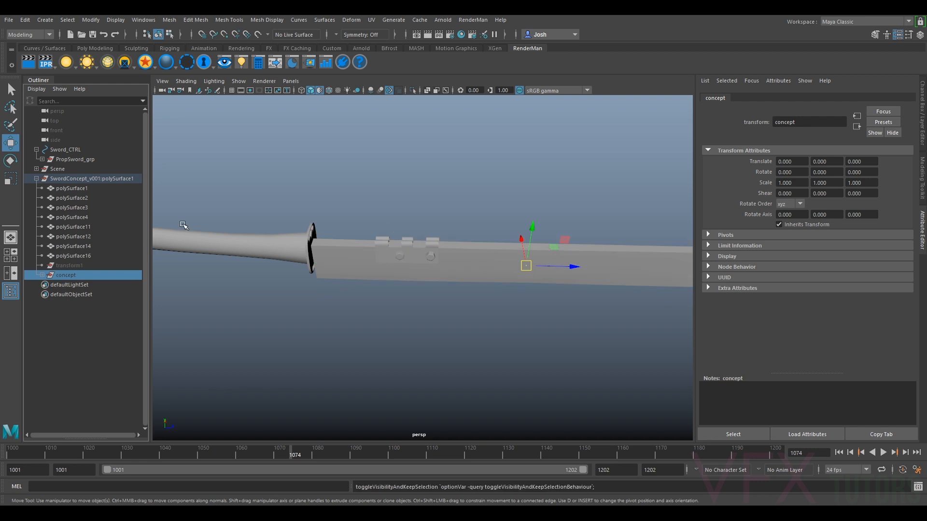
Select the whole SwordConcept_v001:polySurface1 group and collapse its hierarchy.
left_click(374, 209)
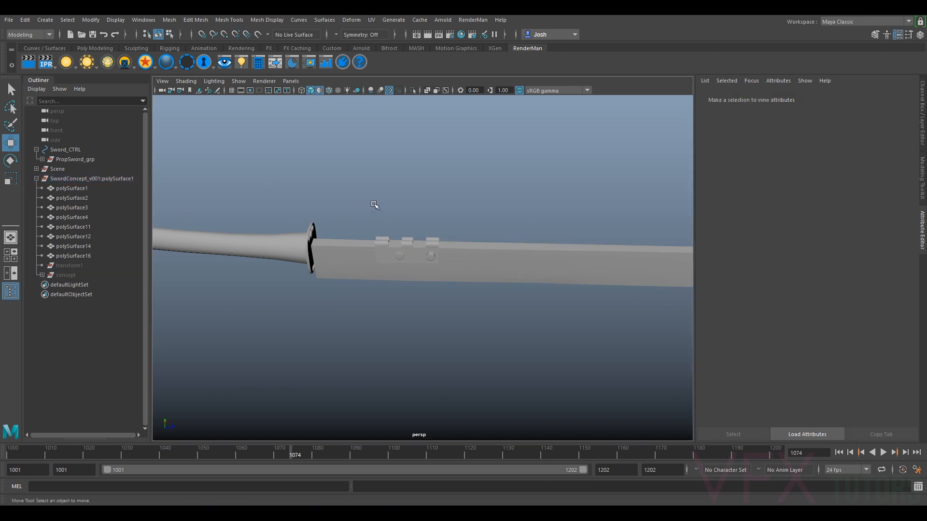
key("f")
left_click(54, 180)
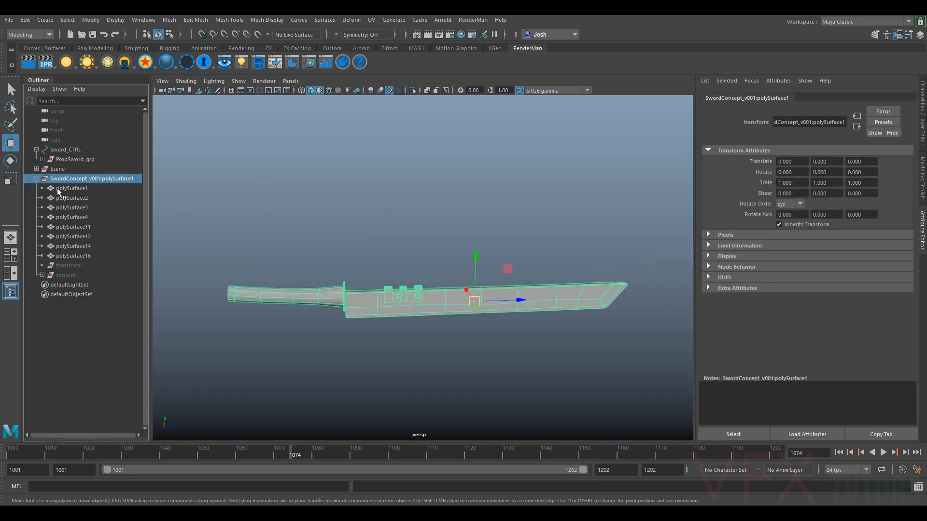
left_click(36, 179)
Snap the imported sword group's pivot to the lower blade corner vertex beside the hilt.
key("a")
left_click_drag(413, 224, 442, 293, "alt")
left_click_drag(347, 249, 302, 268, "alt")
key("d")
left_click_drag(375, 285, 411, 271, "alt")
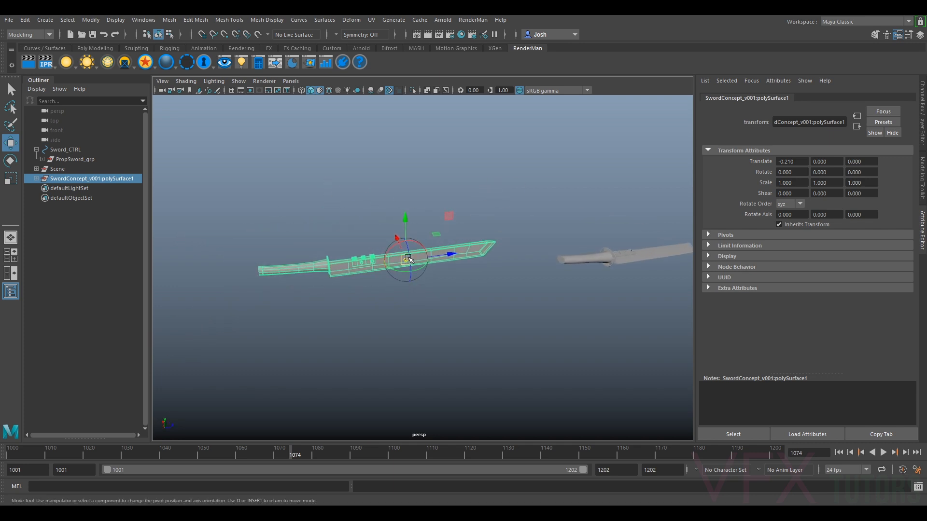
key("v")
left_click_drag(406, 261, 327, 283)
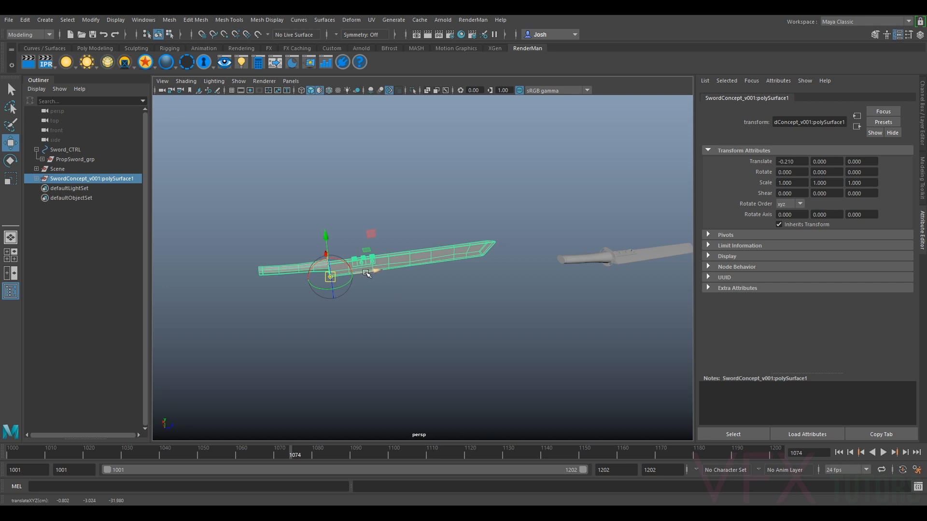
key("v")
key("d")
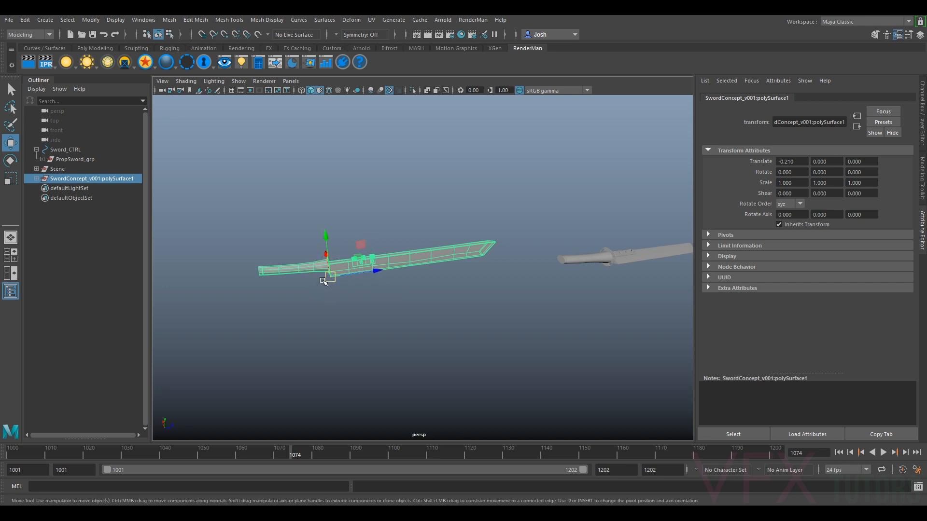
Snap the imported sword group by its pivot onto the matching blade corner vertex of the tracked sword.
key("v")
left_click_drag(330, 284, 619, 269)
key("f")
right_click_drag(528, 280, 503, 268, "alt")
Rotate the imported sword group into line with the tracked sword, to about -19.8, 19.8, -82.8.
key("e")
left_click_drag(428, 272, 380, 265)
left_click_drag(380, 320, 409, 259)
left_click_drag(400, 304, 456, 268, "alt")
middle_click_drag(455, 269, 517, 247, "alt")
scroll(503, 258, "up", 4)
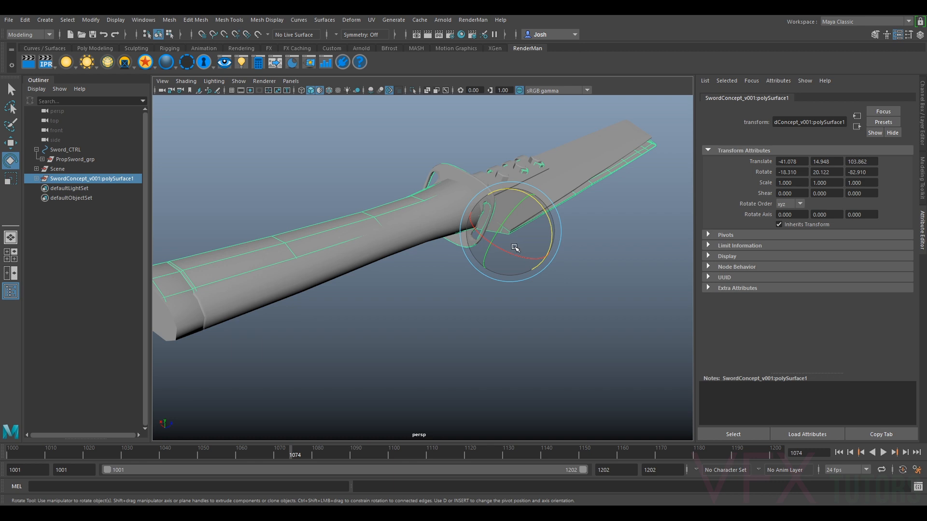
left_click_drag(505, 252, 499, 234)
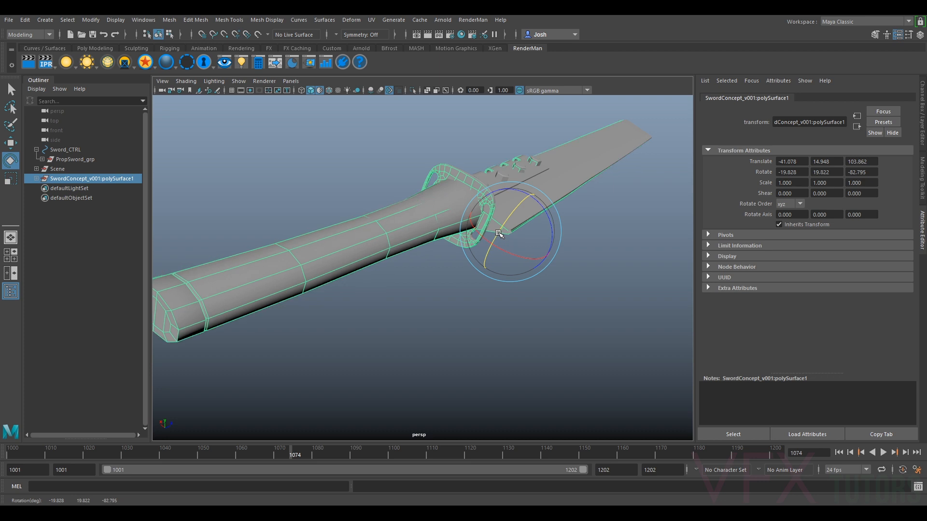
Fine-tune the imported sword group's alignment to about -41.1, 15.18, 103.94 translation and -20.27, 18.87, -84.75 rotation.
key("w")
middle_click_drag(517, 232, 427, 274, "alt")
right_click_drag(427, 275, 443, 272, "alt")
mouse_move(442, 273)
left_mouse_down("alt")
mouse_move(413, 269)
mouse_move(420, 252)
mouse_move(460, 236)
mouse_move(438, 259)
mouse_move(387, 267)
mouse_move(427, 269)
left_mouse_up("alt")
key("e")
scroll(460, 235, "down", 4)
scroll(427, 268, "down", 2)
middle_click_drag(430, 263, 511, 255, "alt")
left_click_drag(511, 256, 496, 262, "alt")
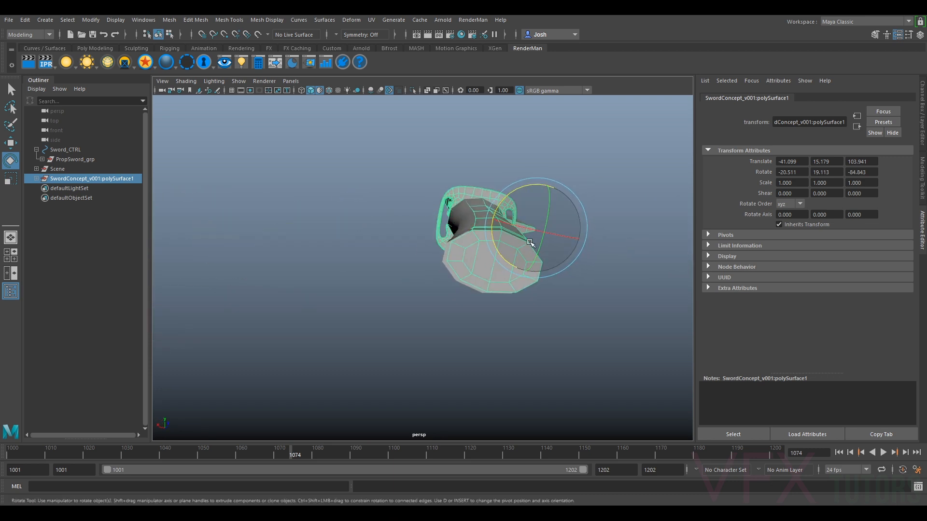
left_click_drag(510, 238, 553, 223)
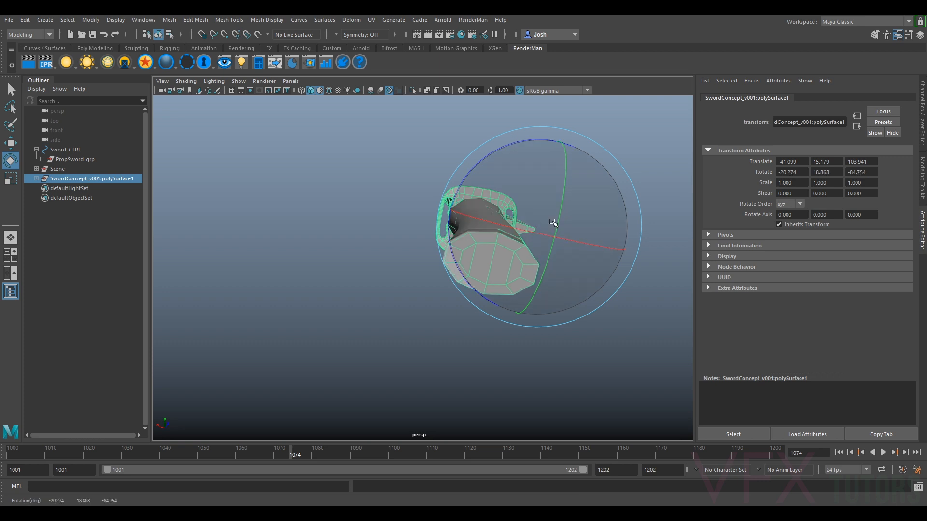
key("ctrl+z")
key("shift+z")
Parent the SwordConcept_v001:polySurface1 group under Sword_CTRL.
right_click_drag(552, 222, 503, 251, "alt")
left_click_drag(393, 242, 560, 234, "alt")
middle_click_drag(467, 234, 547, 198, "alt")
right_click_drag(547, 199, 451, 310, "alt")
left_click_drag(451, 310, 528, 286, "alt")
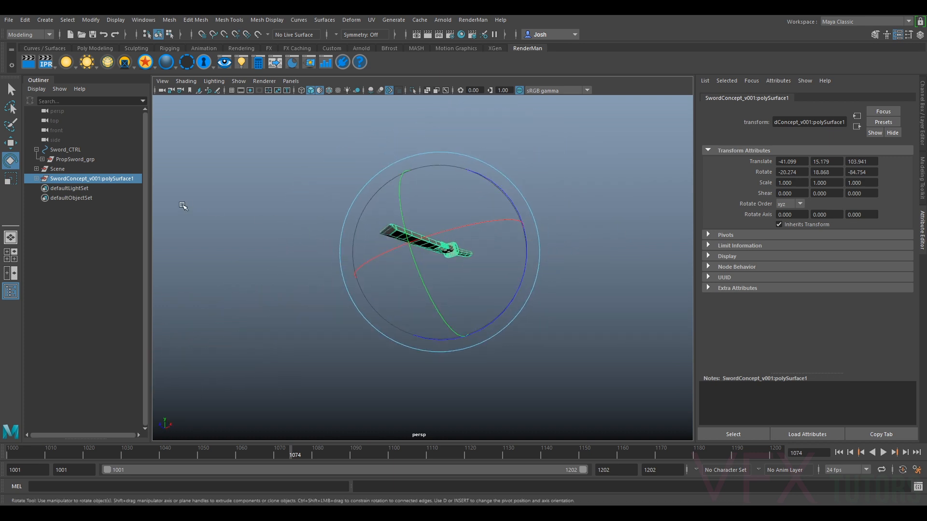
left_click(253, 200)
left_click(74, 177)
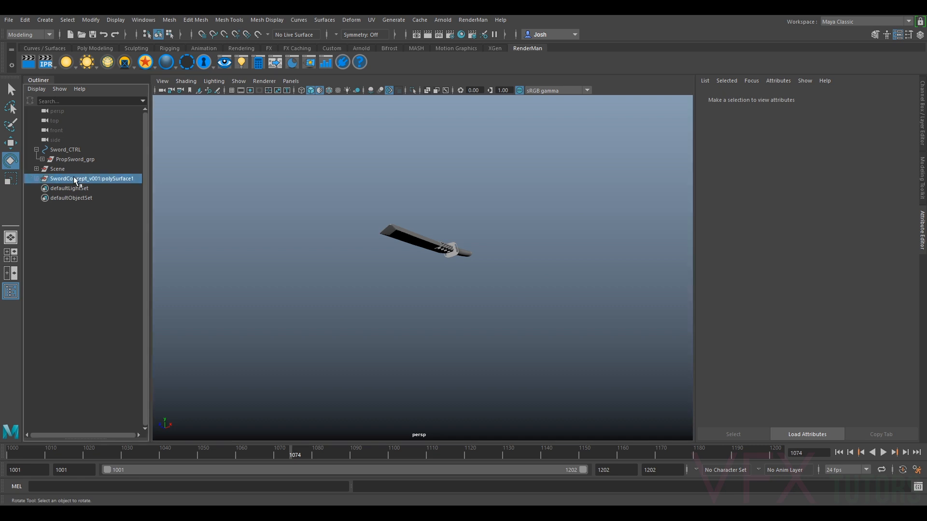
middle_click_drag(60, 178, 68, 151)
Check the Sword_CTRL hierarchy by selecting it, and hide PropSword_grp.
left_click(69, 151)
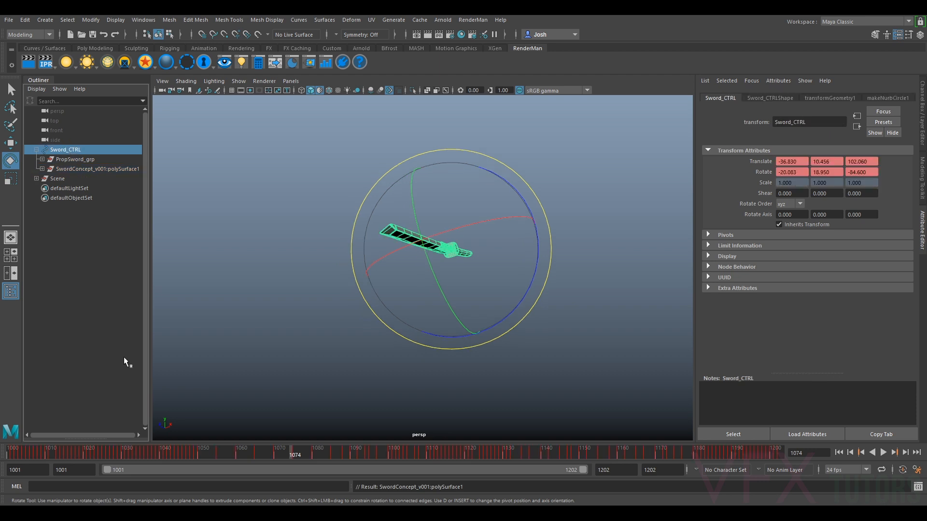
left_click(69, 159)
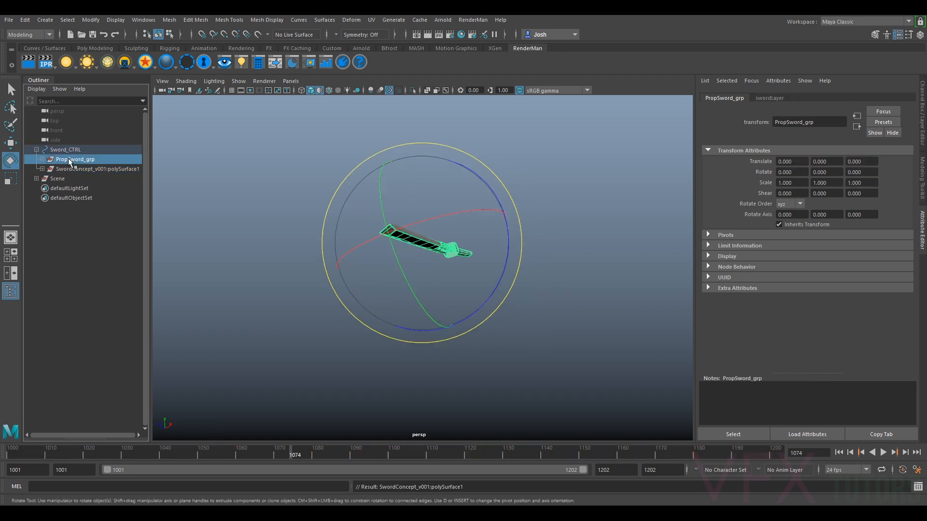
key("h")
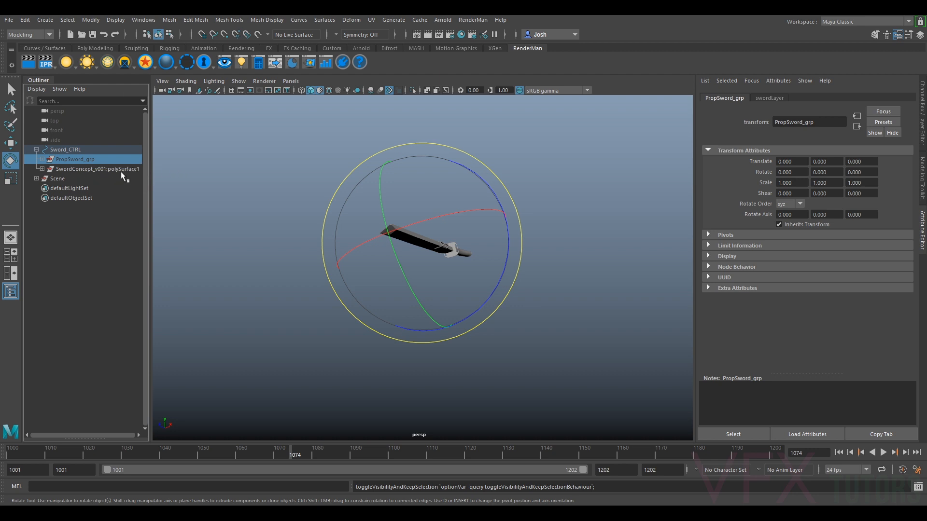
Hide the meshes polySurface1 through polySurface16 in the SwordConcept_v001:polySurface1 group and unhide its concept group.
left_click_drag(289, 452, 280, 453)
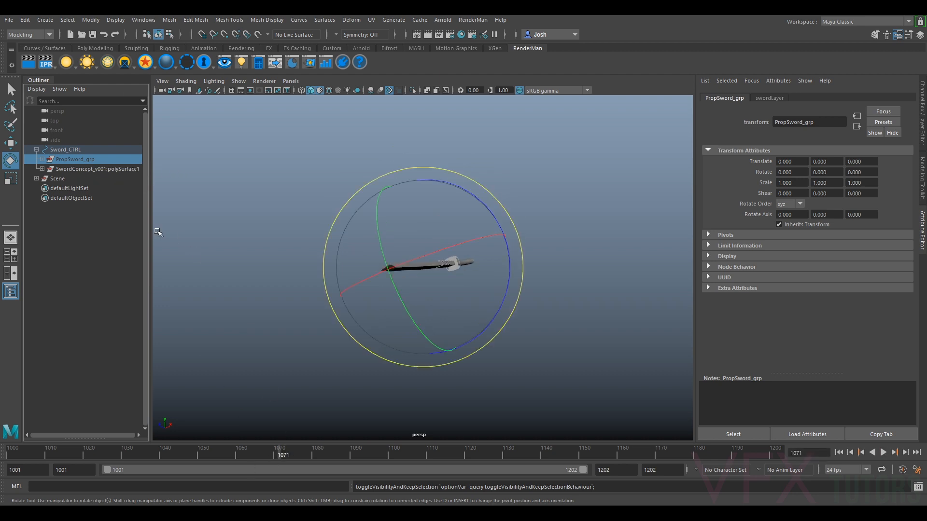
left_click(42, 169)
left_click(64, 179)
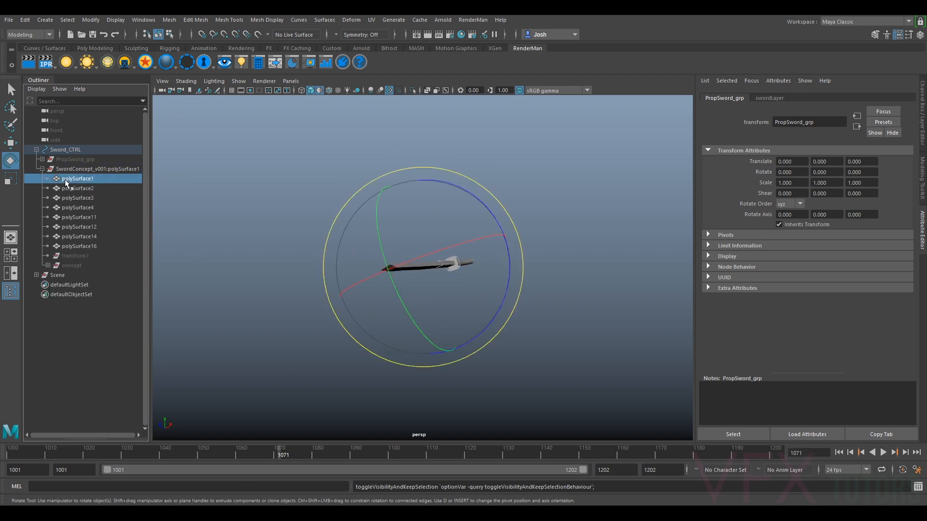
left_click(85, 247, "shift")
key("h")
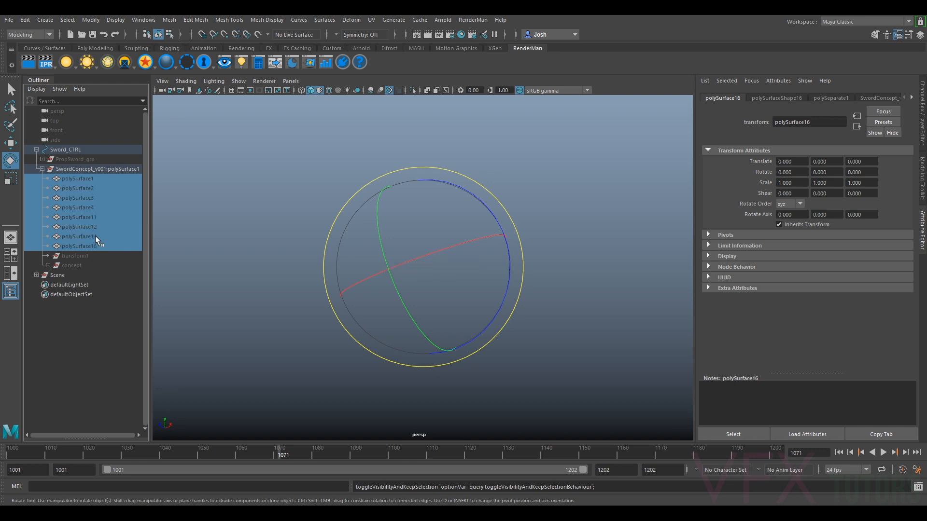
left_click(73, 265)
left_click(262, 212)
left_click_drag(262, 213, 229, 183, "alt")
Switch the viewport to look through the shot camera PurgeGuy_BG01_v001_1_1.
left_click(296, 82)
mouse_move(303, 92)
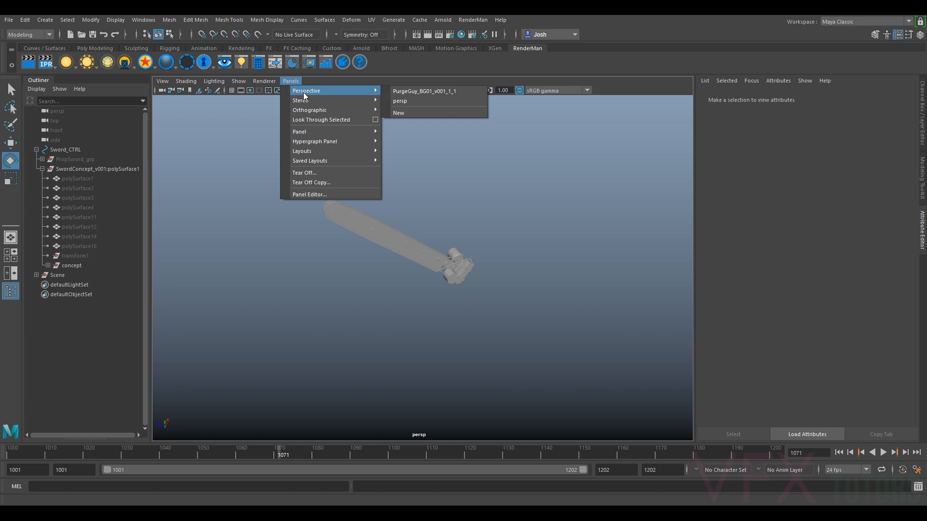
left_click(415, 89)
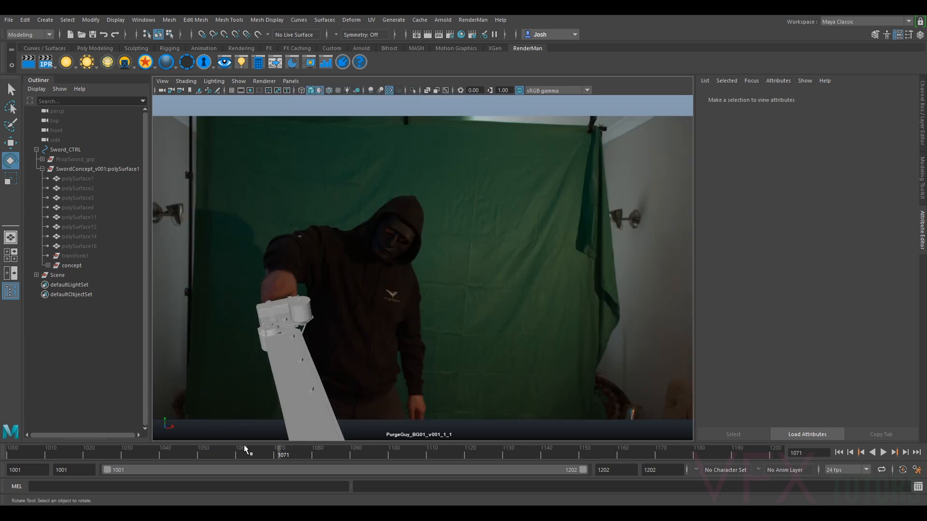
Scrub and play through the shot to check how the concept sword follows the actor's hand across the swing.
left_click_drag(273, 452, 584, 467)
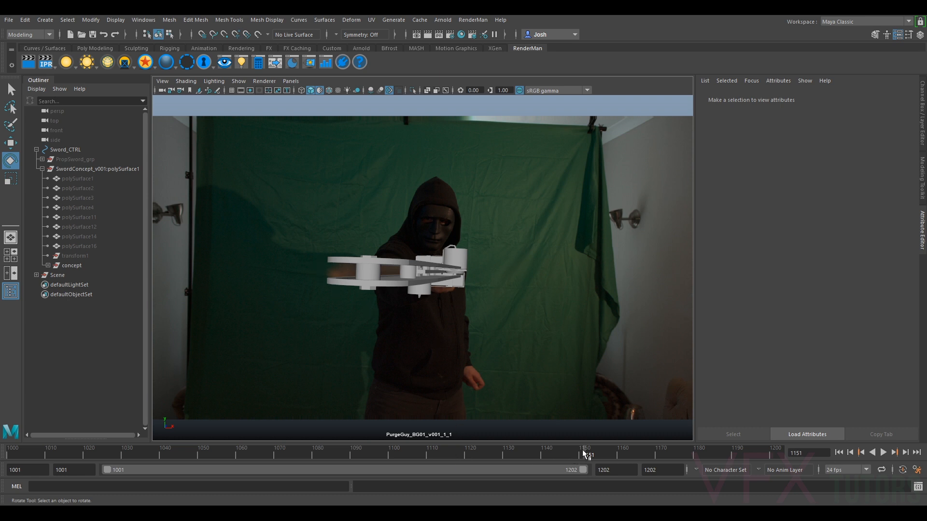
key("alt+v")
left_click_drag(621, 456, 401, 468)
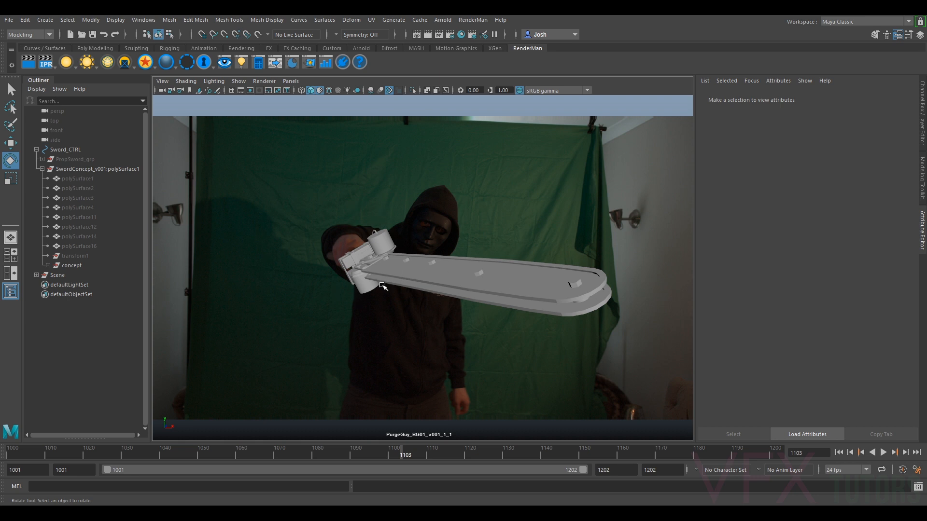
left_click_drag(413, 459, 271, 339)
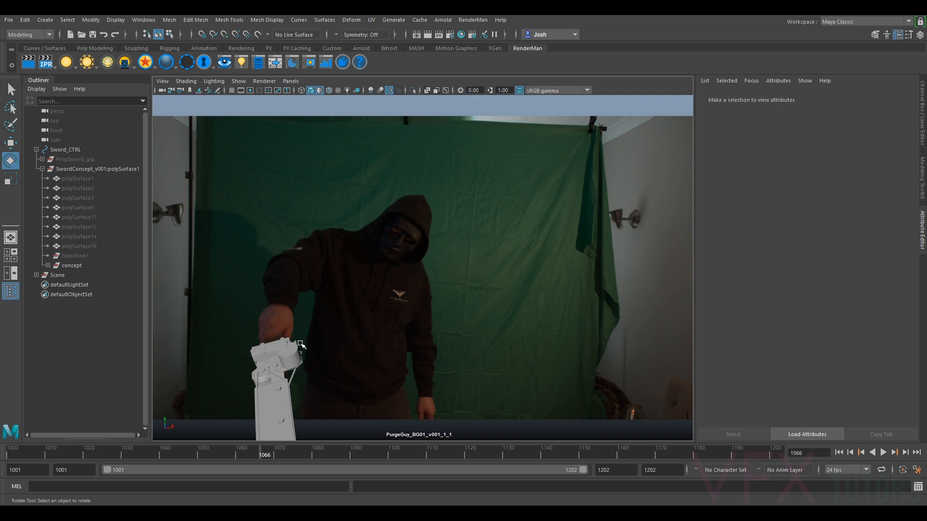
mouse_move(276, 455)
left_mouse_down()
mouse_move(266, 449)
mouse_move(431, 469)
mouse_move(422, 468)
mouse_move(464, 484)
mouse_move(578, 501)
left_mouse_up()
left_click_drag(575, 455, 664, 456)
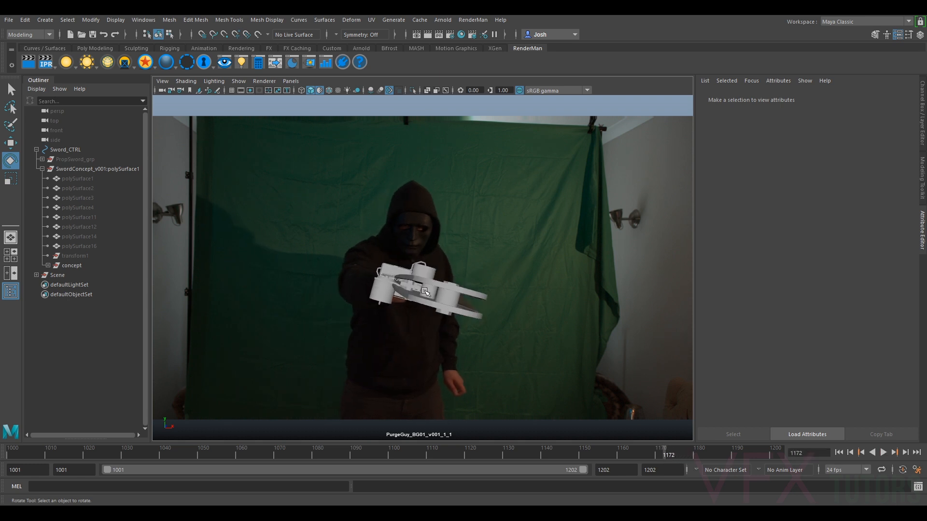
left_click_drag(635, 452, 427, 481)
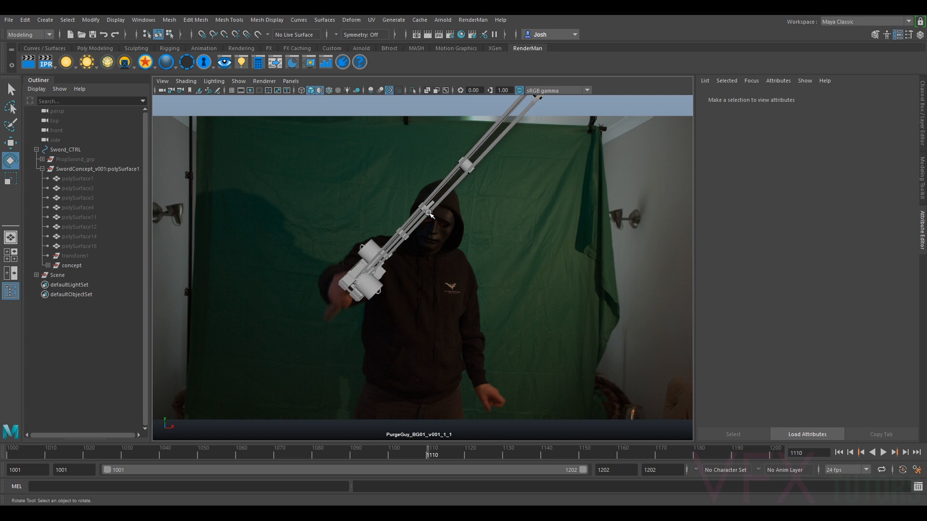
left_click_drag(445, 453, 561, 499)
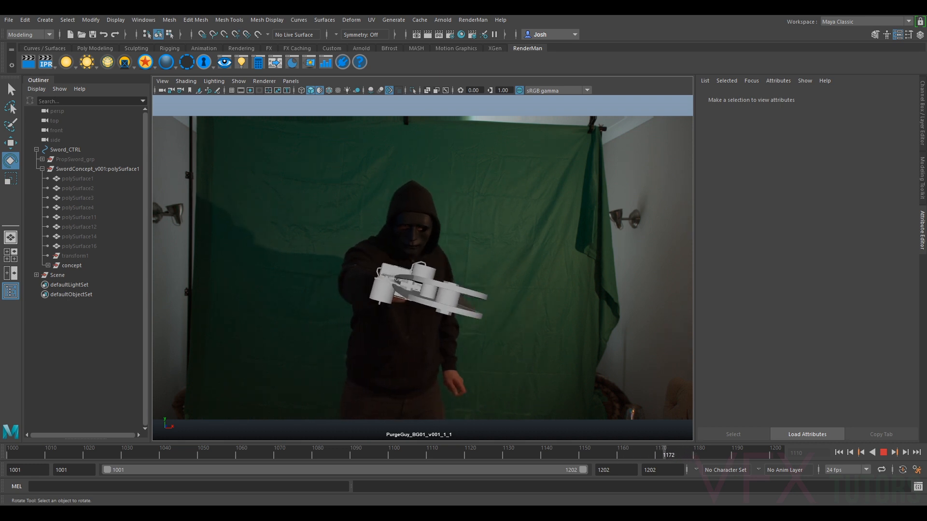
left_click_drag(669, 506, 455, 506)
mouse_move(455, 453)
left_mouse_down()
mouse_move(463, 453)
mouse_move(444, 453)
left_mouse_up()
left_click_drag(443, 497, 382, 495)
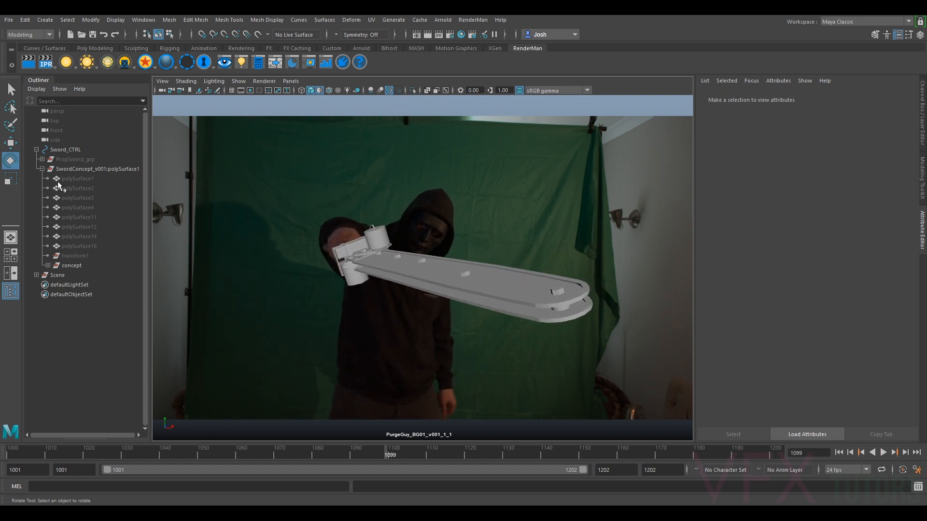
Toggle polySurface1, polySurface2 and polySurface3 to compare the parts against the footage, leaving only polySurface2 of these shown.
left_click(79, 178)
key("h")
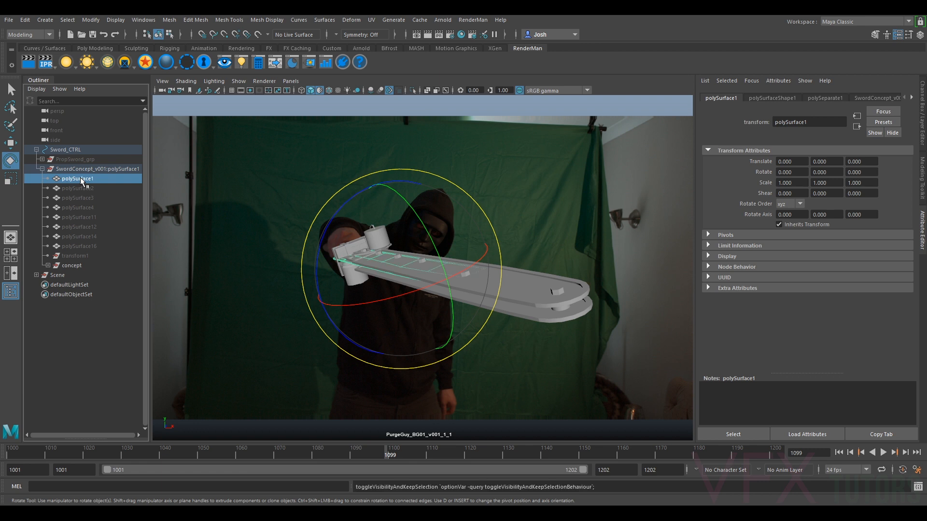
left_click(82, 189)
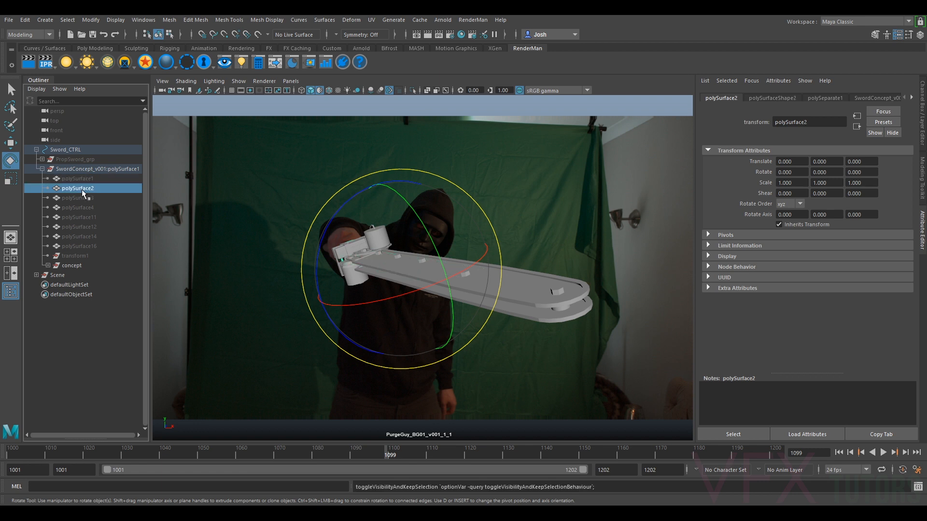
left_click(84, 197)
key("h")
mouse_move(347, 447)
left_mouse_down()
mouse_move(503, 459)
mouse_move(435, 450)
mouse_move(466, 458)
left_mouse_up()
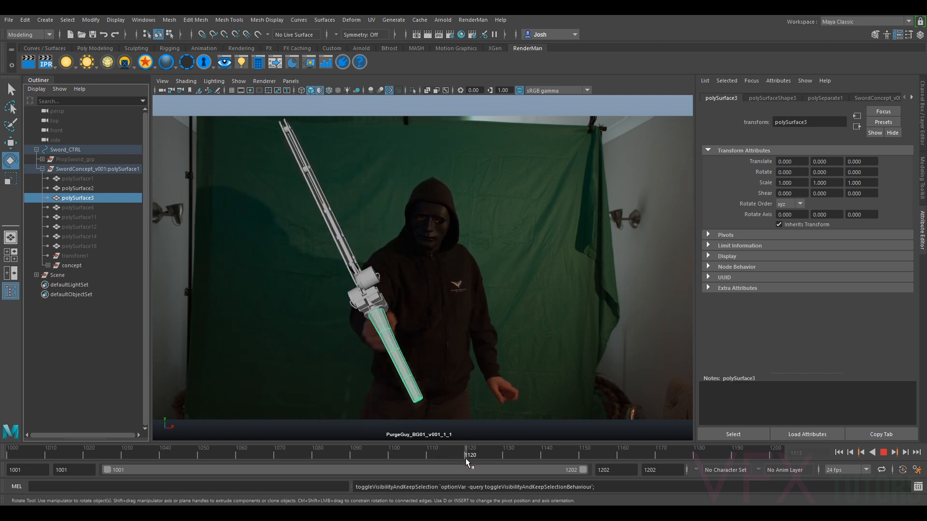
key("h")
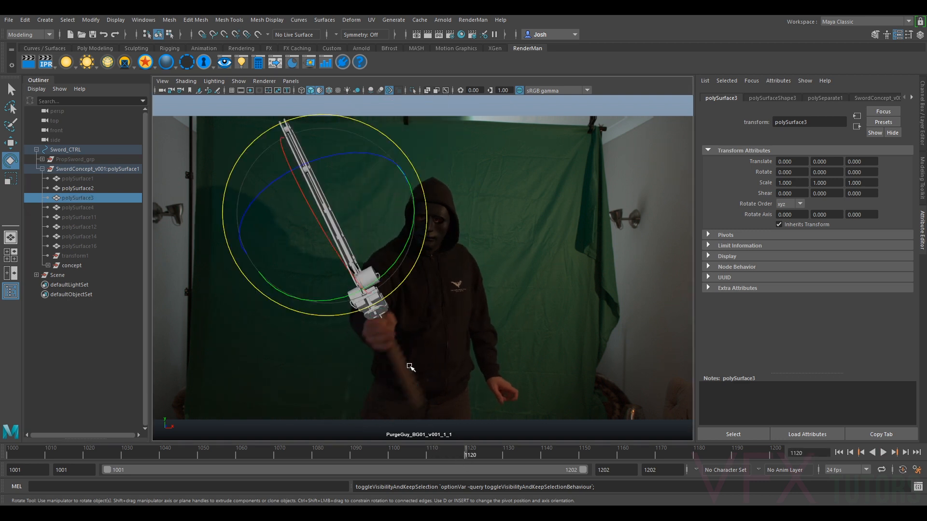
Review the sword's alignment with the hand over the footage, from the forward thrust back to around frame 1101.
mouse_move(465, 454)
left_mouse_down()
mouse_move(510, 459)
mouse_move(265, 465)
mouse_move(418, 472)
mouse_move(436, 482)
mouse_move(418, 494)
mouse_move(431, 505)
mouse_move(566, 505)
left_mouse_up()
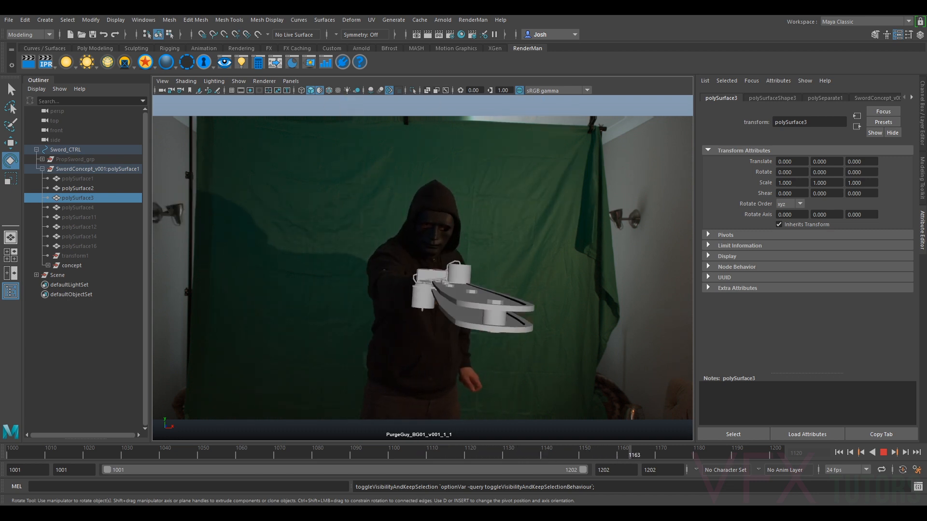
left_click_drag(642, 505, 656, 505)
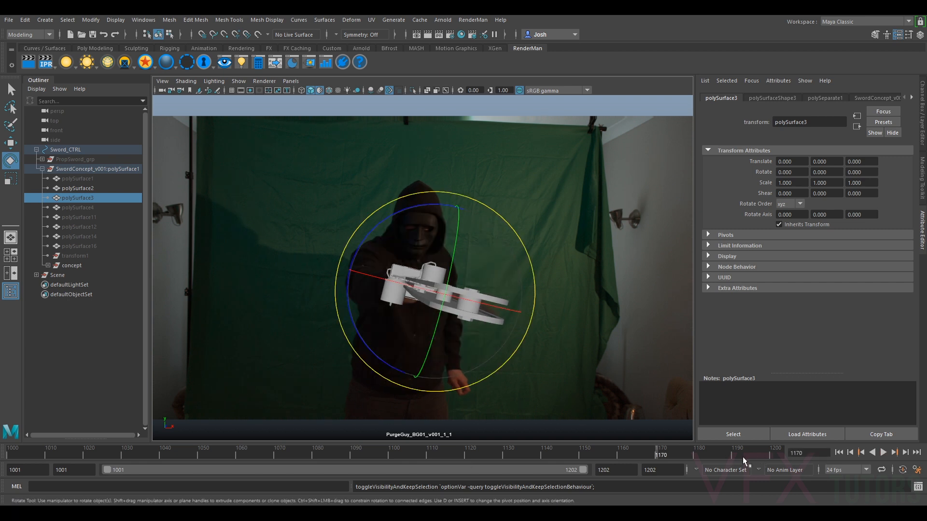
mouse_move(663, 456)
left_mouse_down()
mouse_move(682, 457)
mouse_move(451, 432)
mouse_move(567, 453)
mouse_move(665, 454)
left_mouse_up()
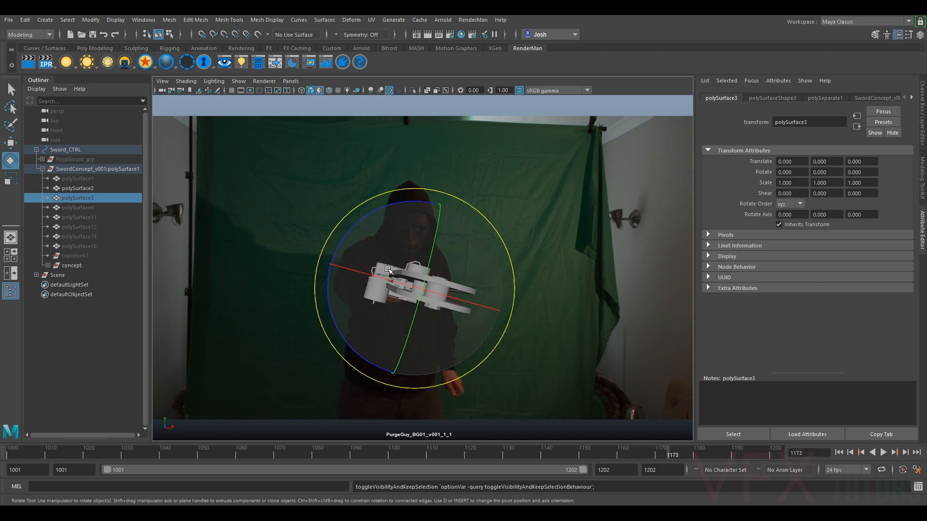
left_click_drag(639, 452, 582, 479)
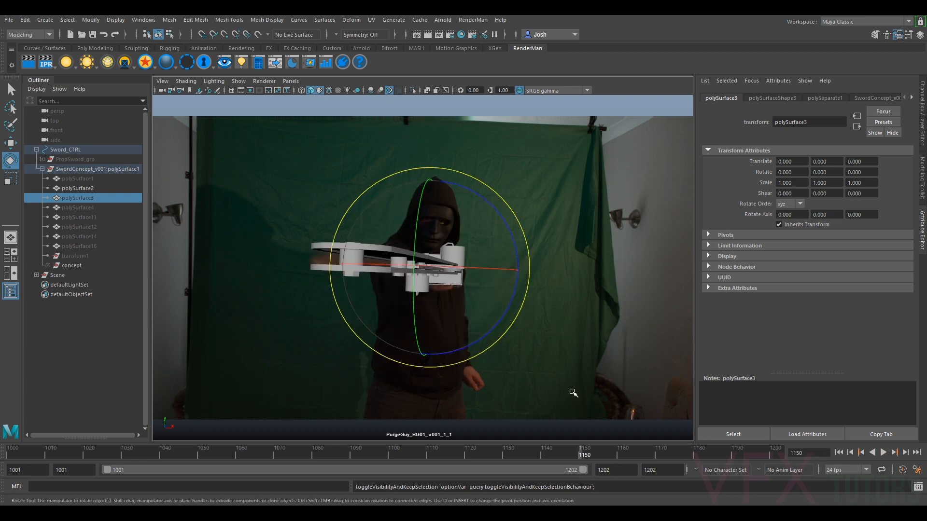
key("alt+v")
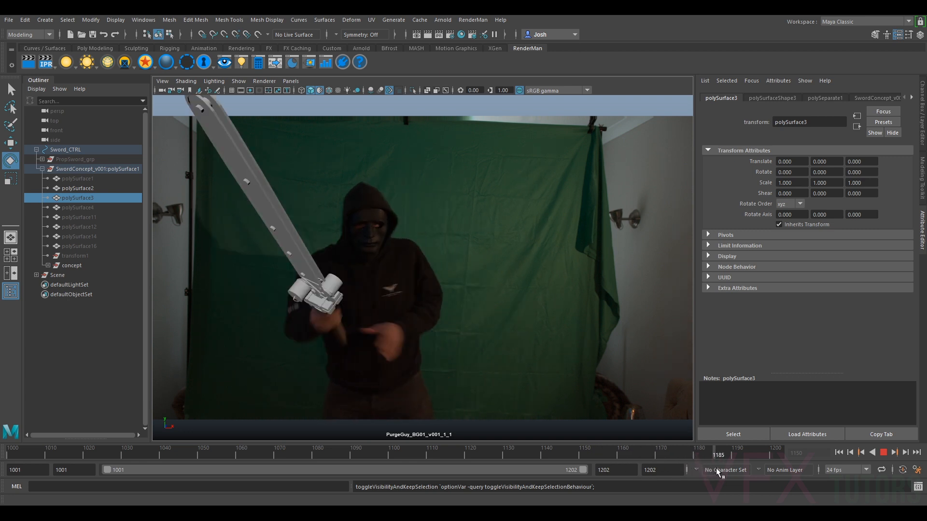
left_click_drag(720, 471, 395, 442)
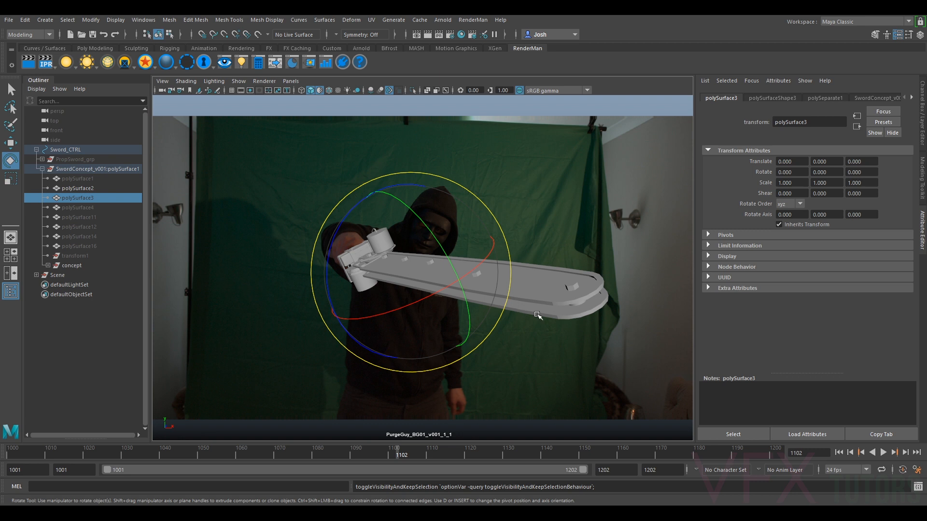
left_click(597, 348)
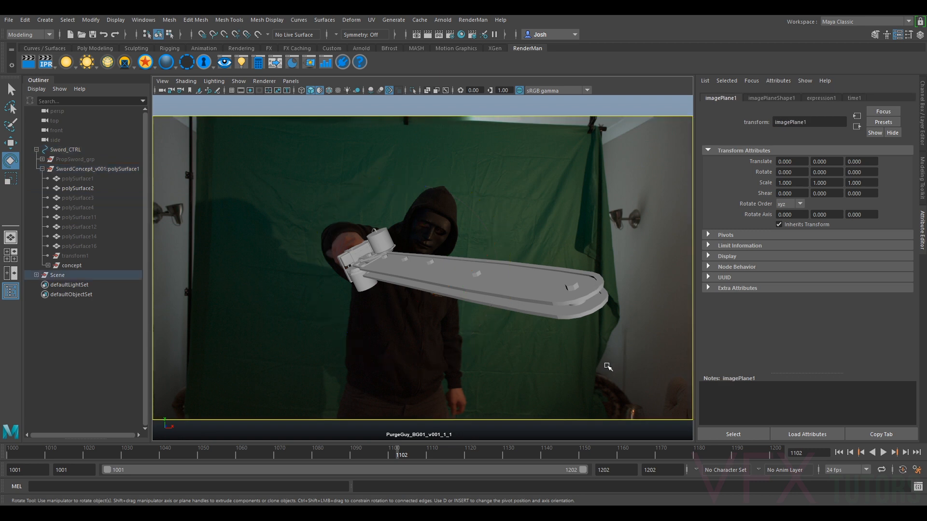
left_click(404, 455)
mouse_move(403, 454)
left_mouse_down()
mouse_move(548, 476)
mouse_move(414, 470)
mouse_move(432, 474)
mouse_move(359, 455)
mouse_move(456, 465)
mouse_move(307, 447)
mouse_move(467, 471)
mouse_move(393, 464)
left_mouse_up()
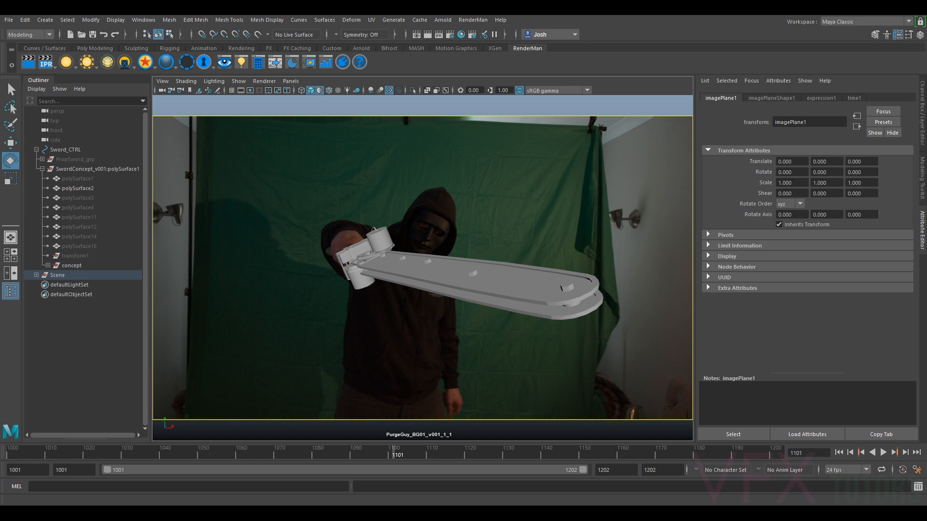